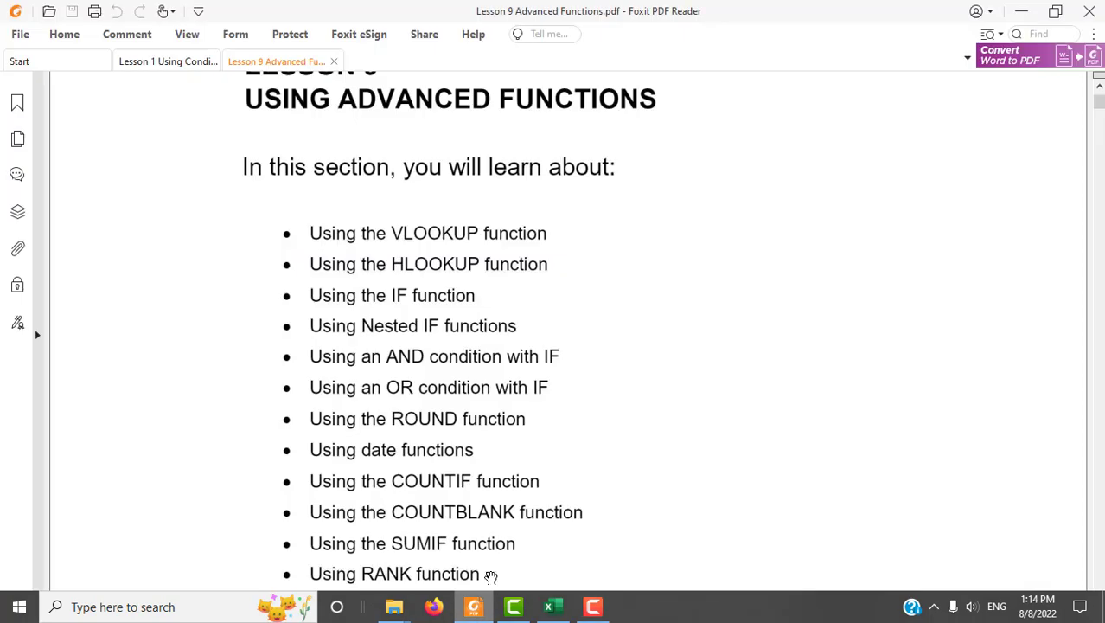
Read through the Lesson 9 topic list and section 9.1 on the VLOOKUP function, down to its exercise steps.
scroll(629, 424, "up", 3)
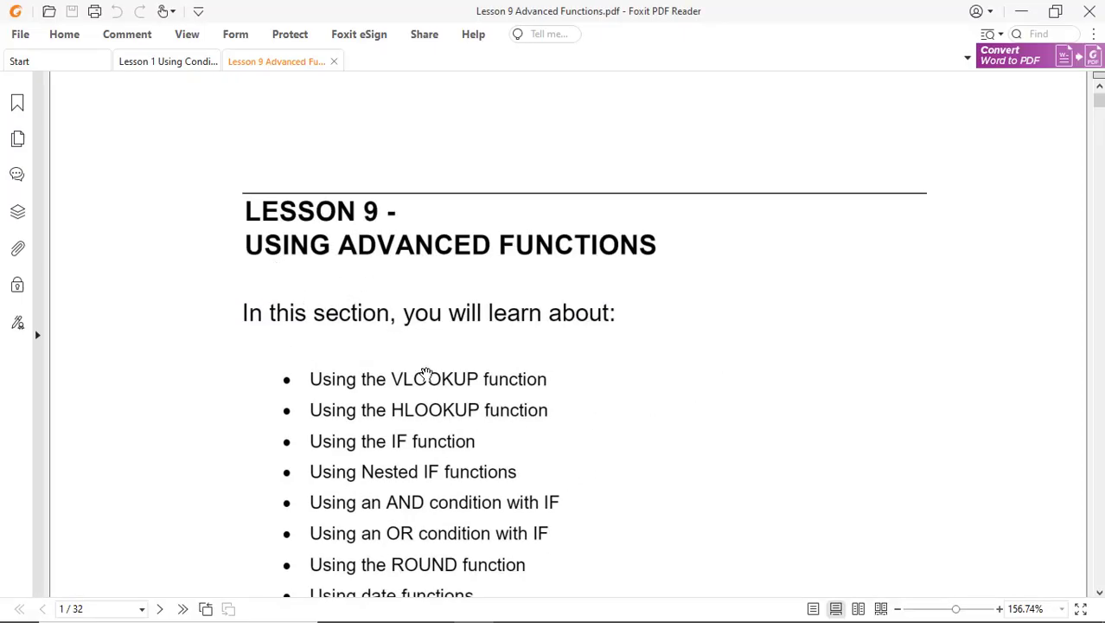
scroll(665, 474, "down", 2)
scroll(664, 474, "down", 2)
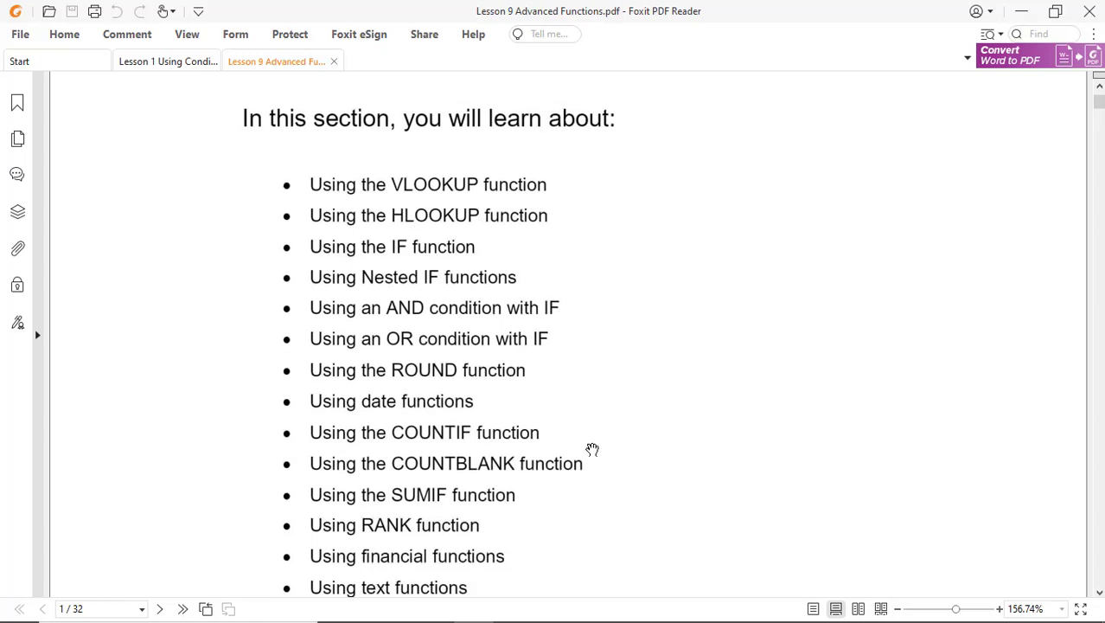
scroll(591, 448, "down", 15)
scroll(589, 445, "down", 5)
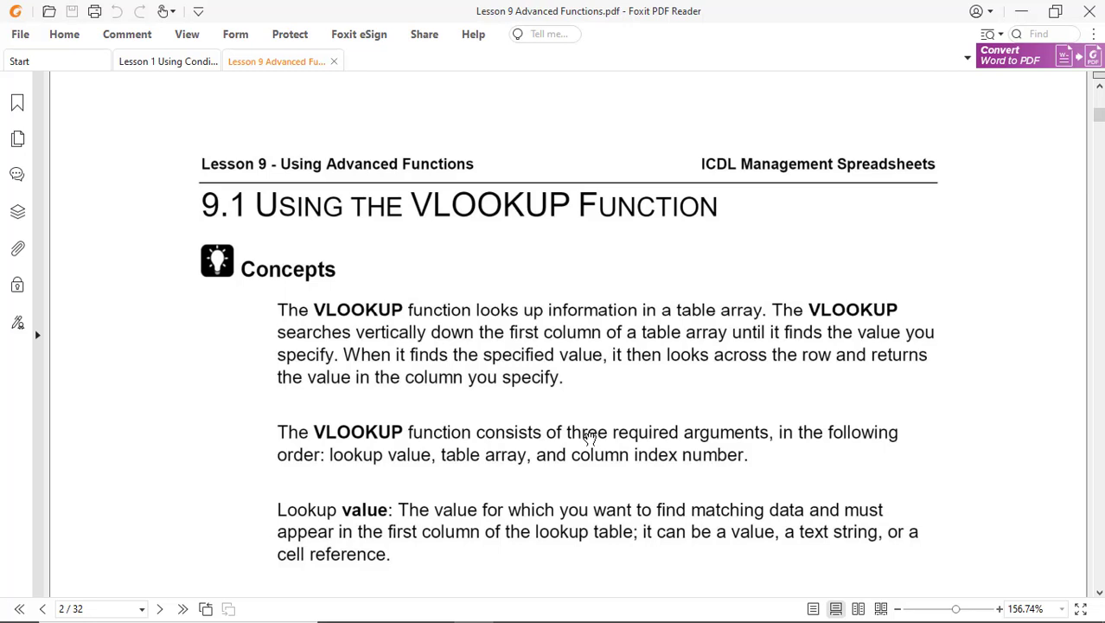
scroll(591, 438, "down", 2)
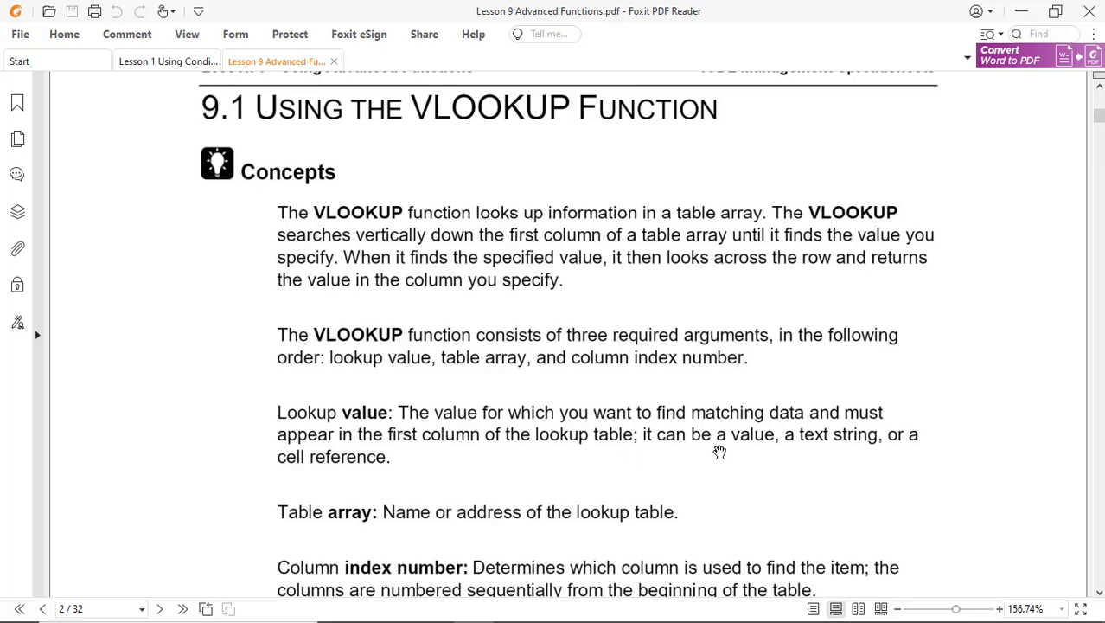
scroll(647, 449, "down", 4)
scroll(647, 452, "down", 8)
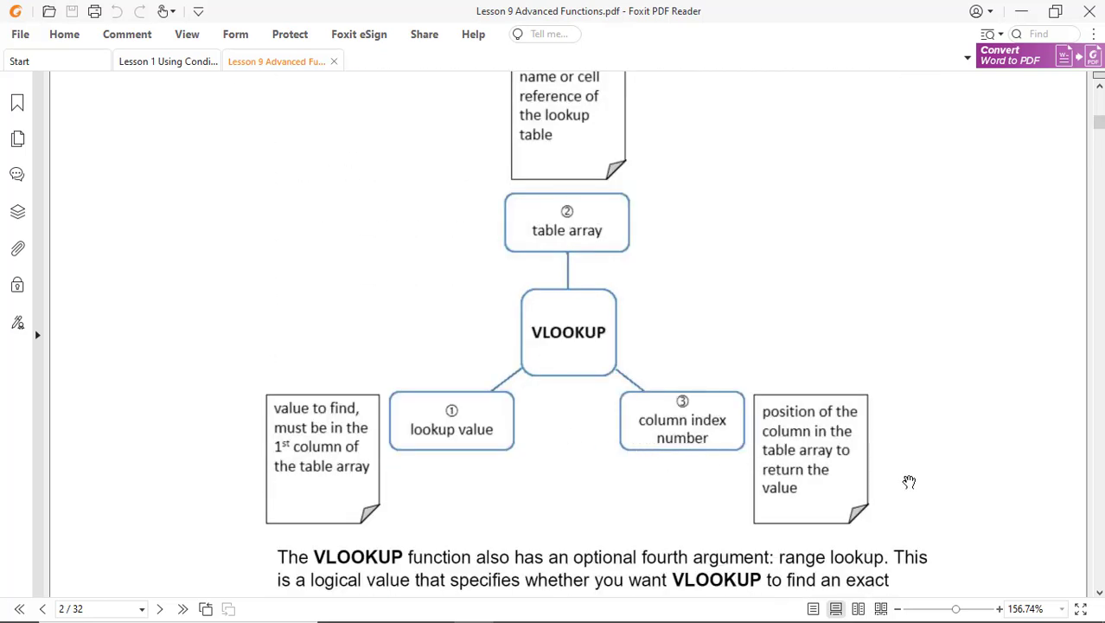
scroll(904, 458, "down", 5)
scroll(904, 457, "down", 10)
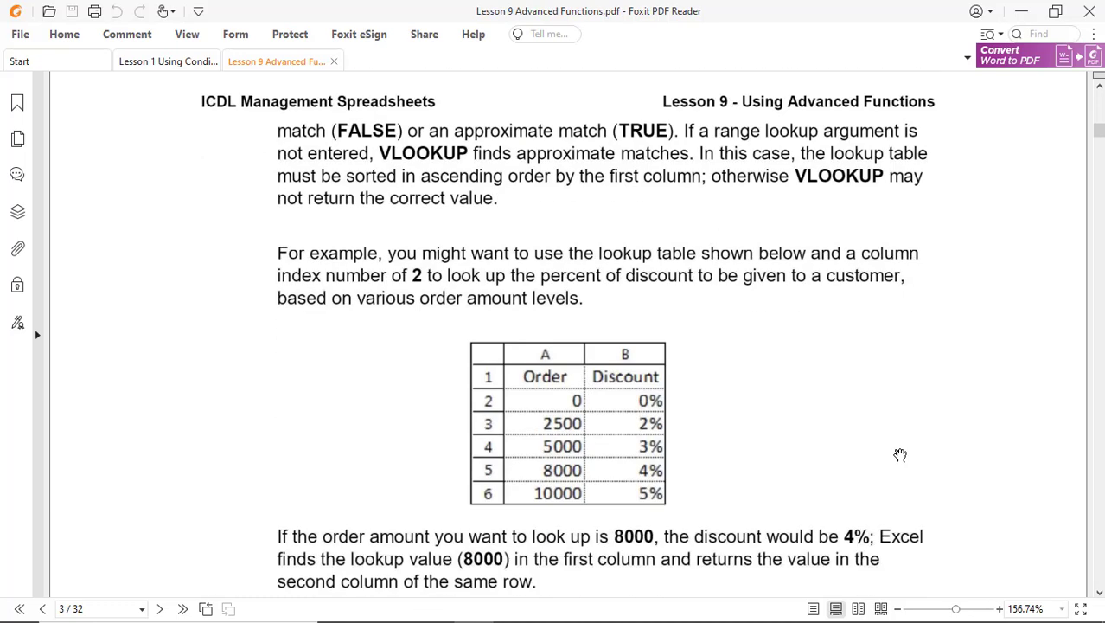
scroll(899, 455, "down", 4)
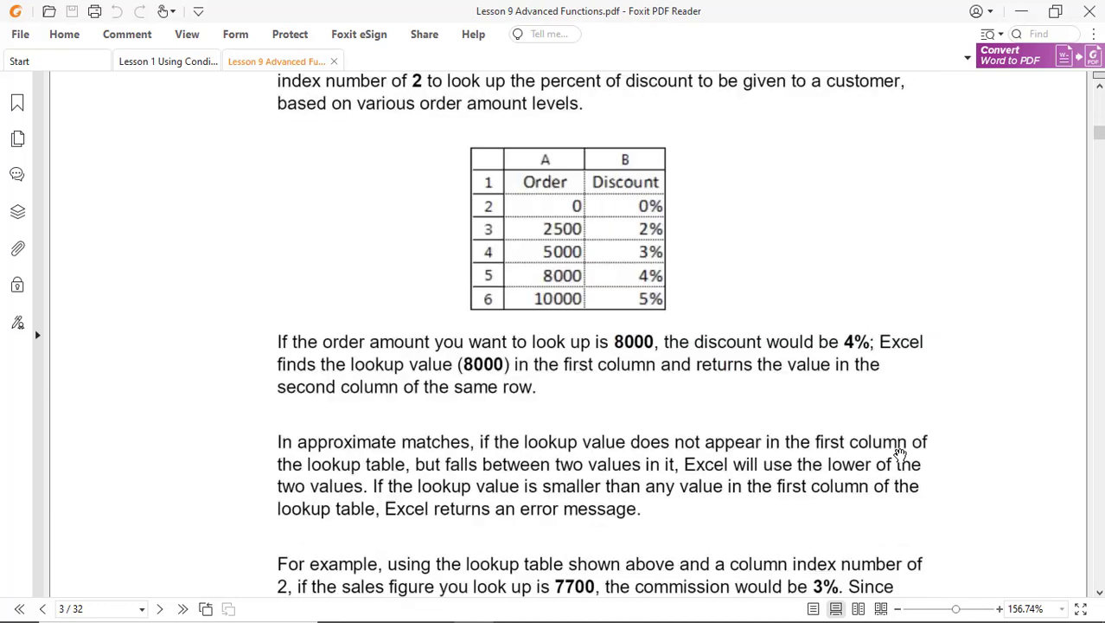
scroll(899, 454, "down", 12)
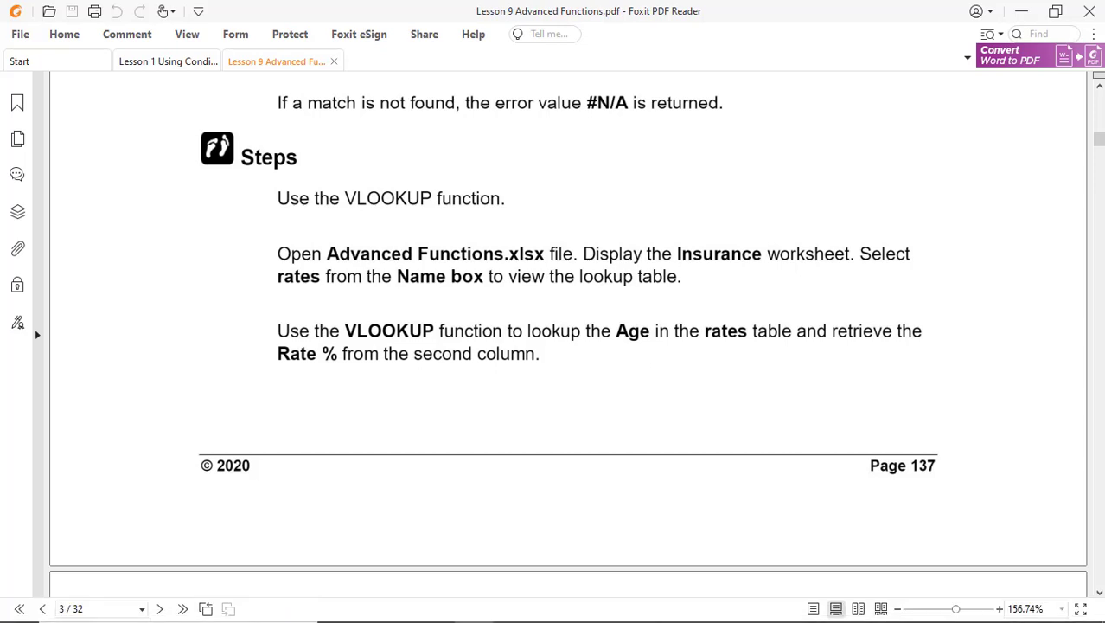
Switch to the Advanced Functions workbook in Excel and display the Insurance worksheet.
left_click(555, 614)
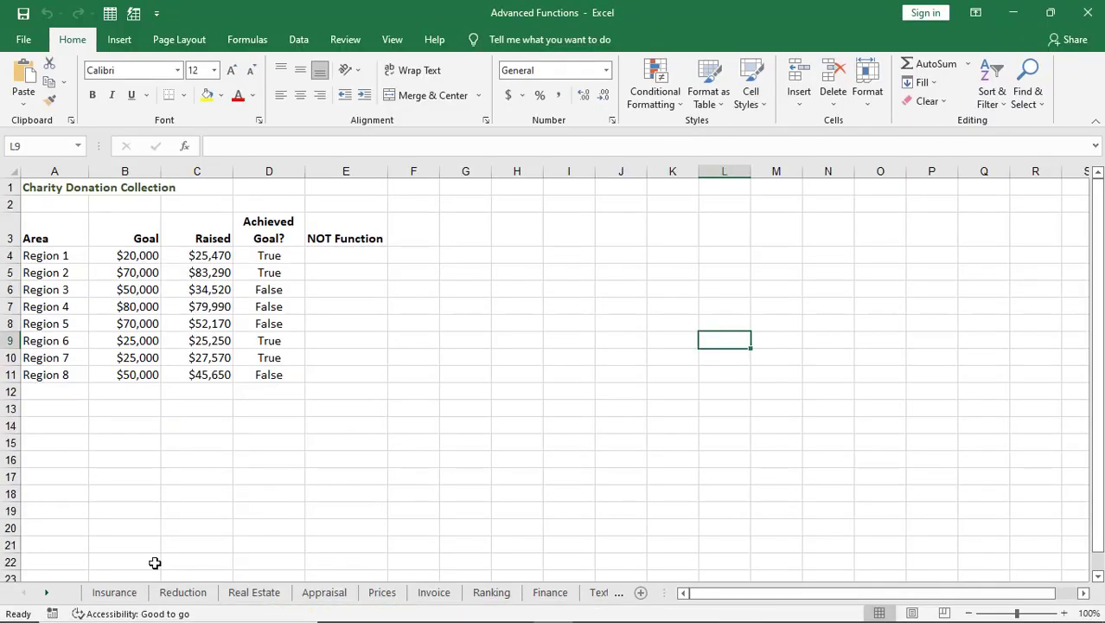
left_click(133, 595)
left_click(622, 534)
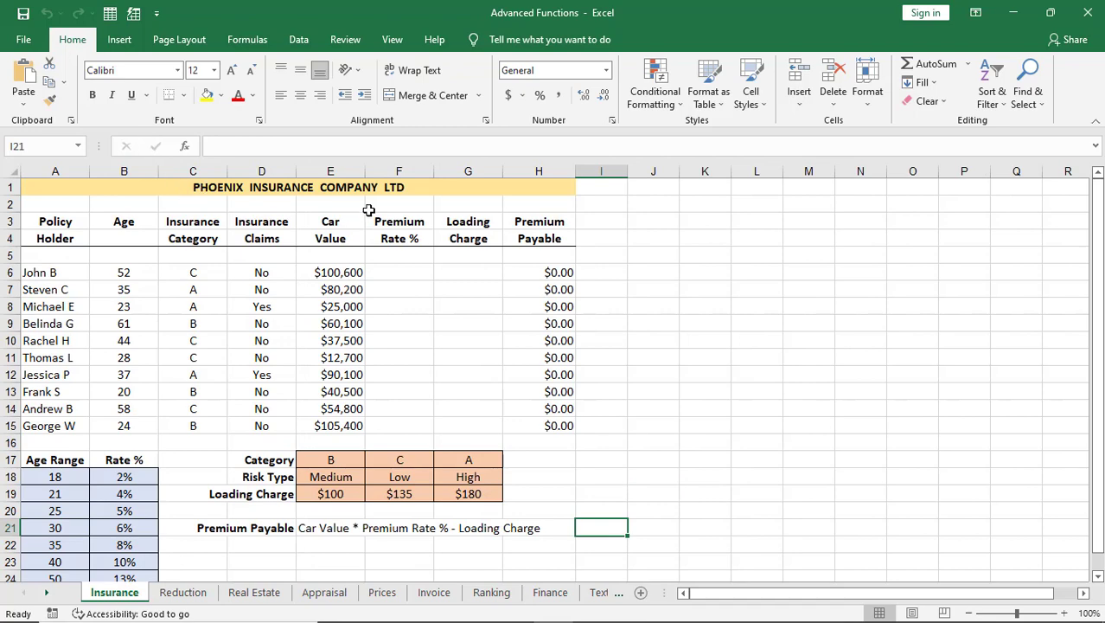
Examine the policy table column by column in rows 6 to 15, from Policy Holder through Premium Payable.
scroll(214, 251, "down", 1)
scroll(130, 338, "up", 1)
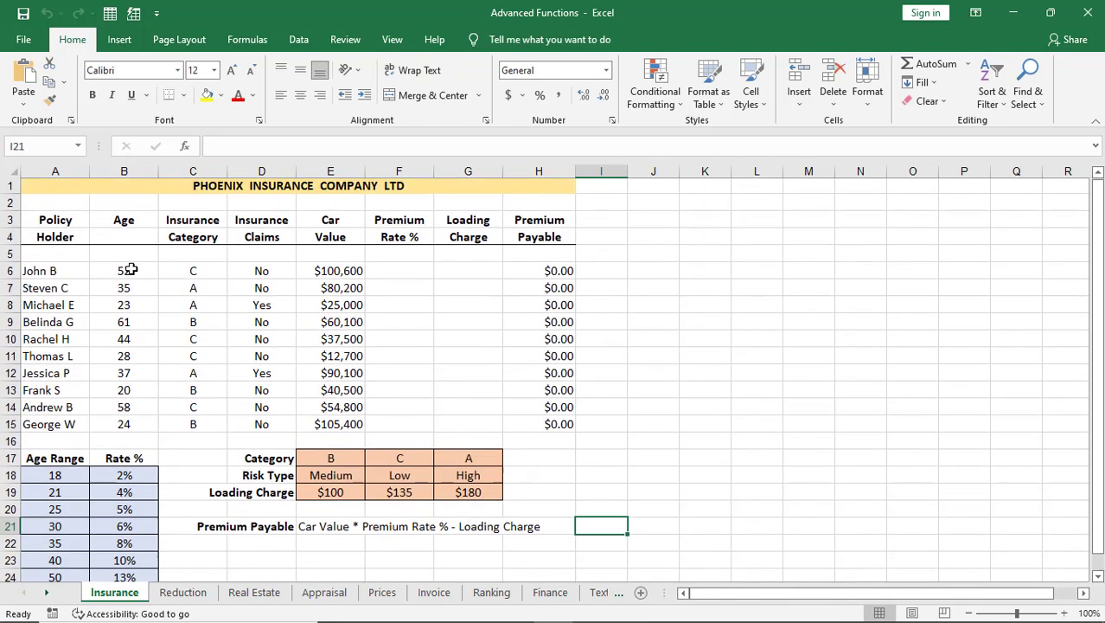
left_click_drag(50, 273, 50, 424)
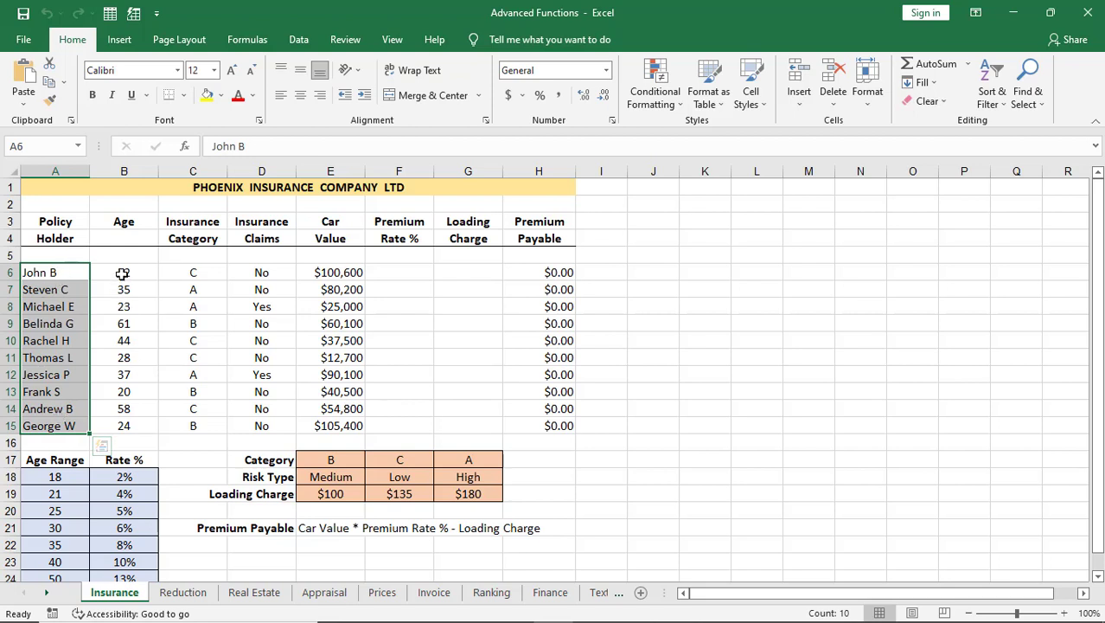
left_click_drag(122, 272, 156, 375)
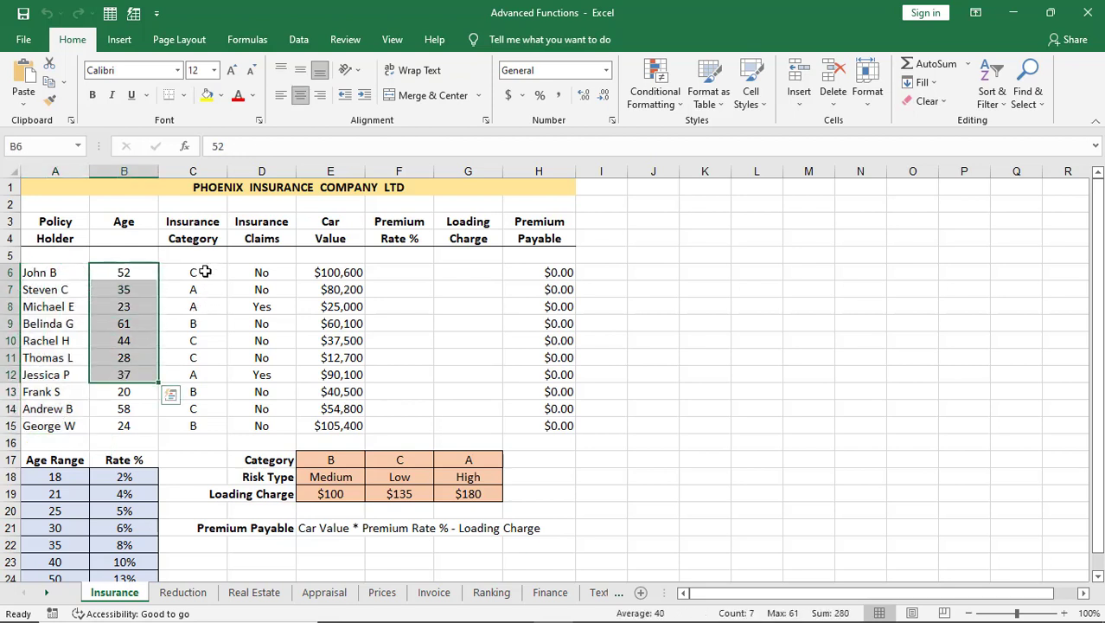
left_click_drag(205, 271, 198, 424)
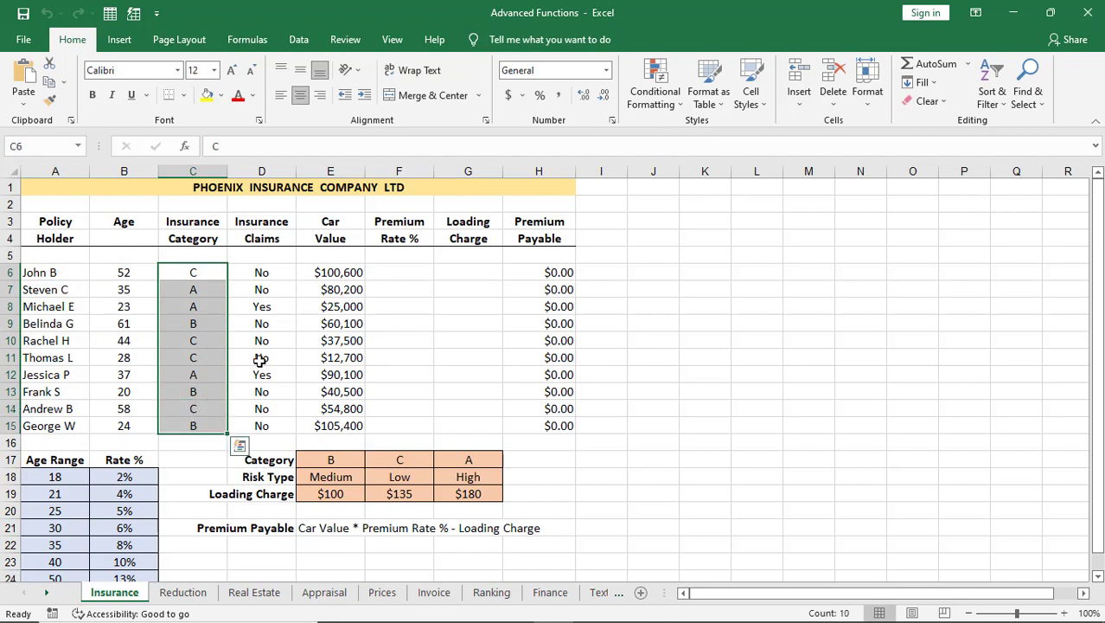
left_click(264, 271)
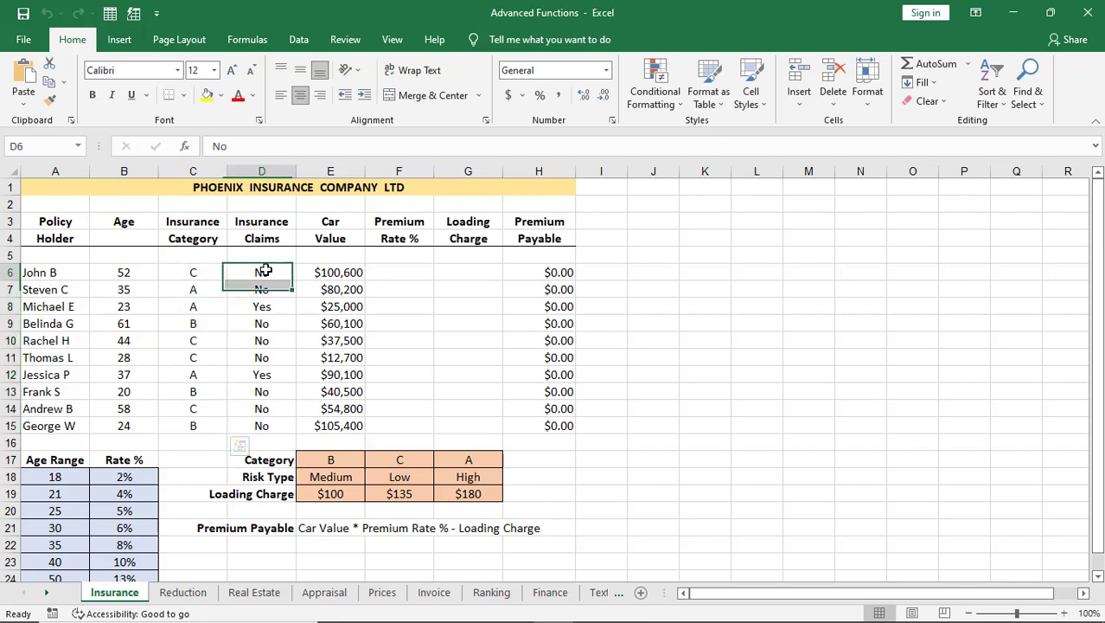
left_click_drag(264, 271, 292, 425)
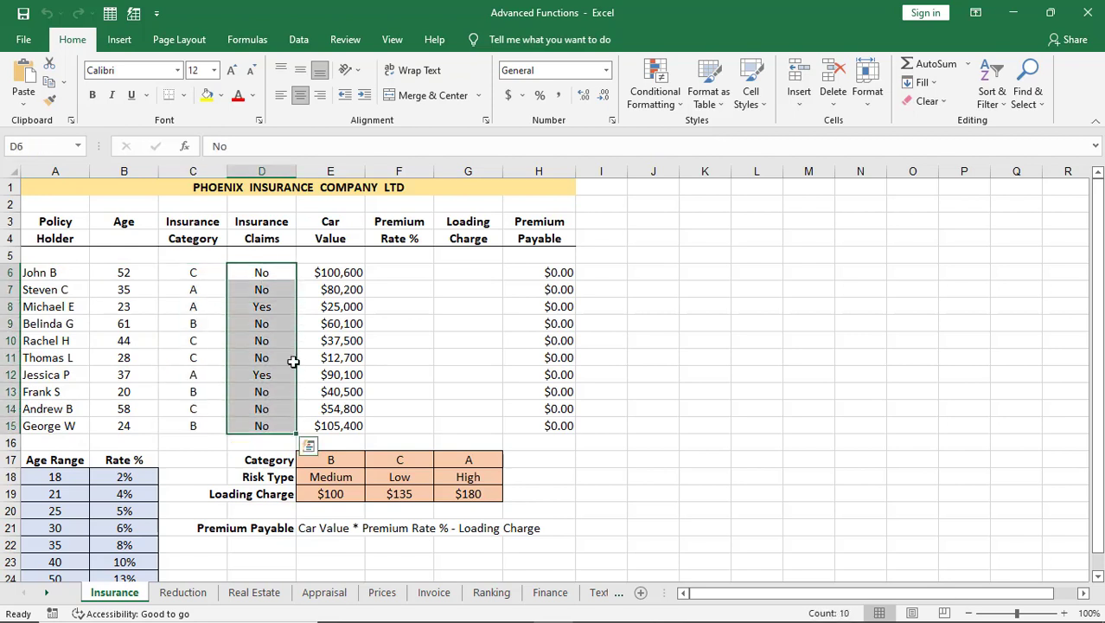
left_click(330, 271)
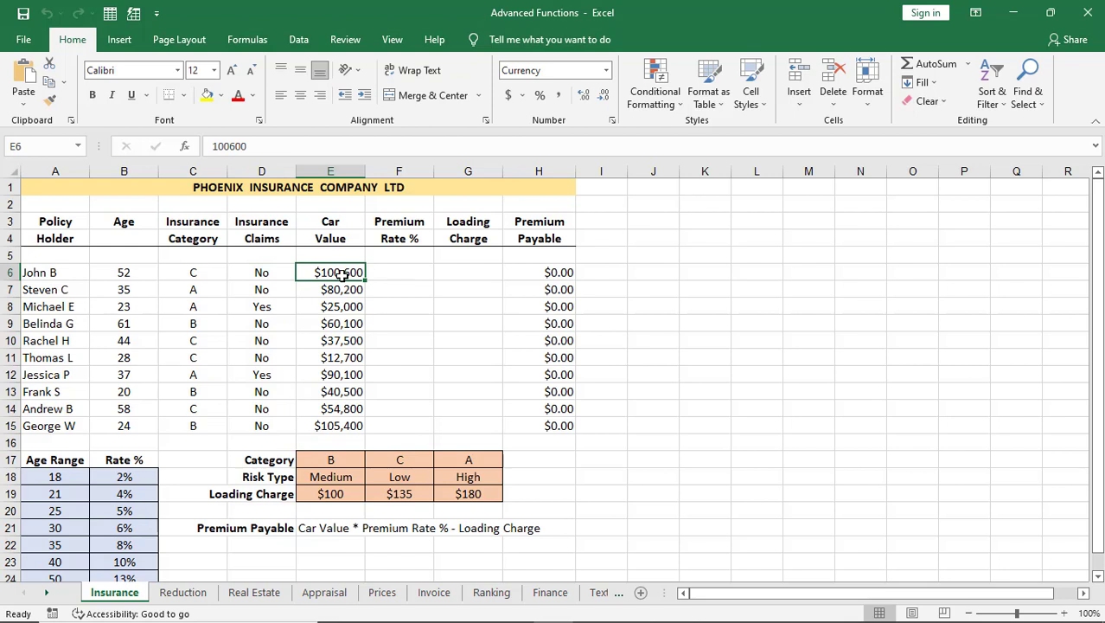
left_click_drag(339, 273, 339, 426)
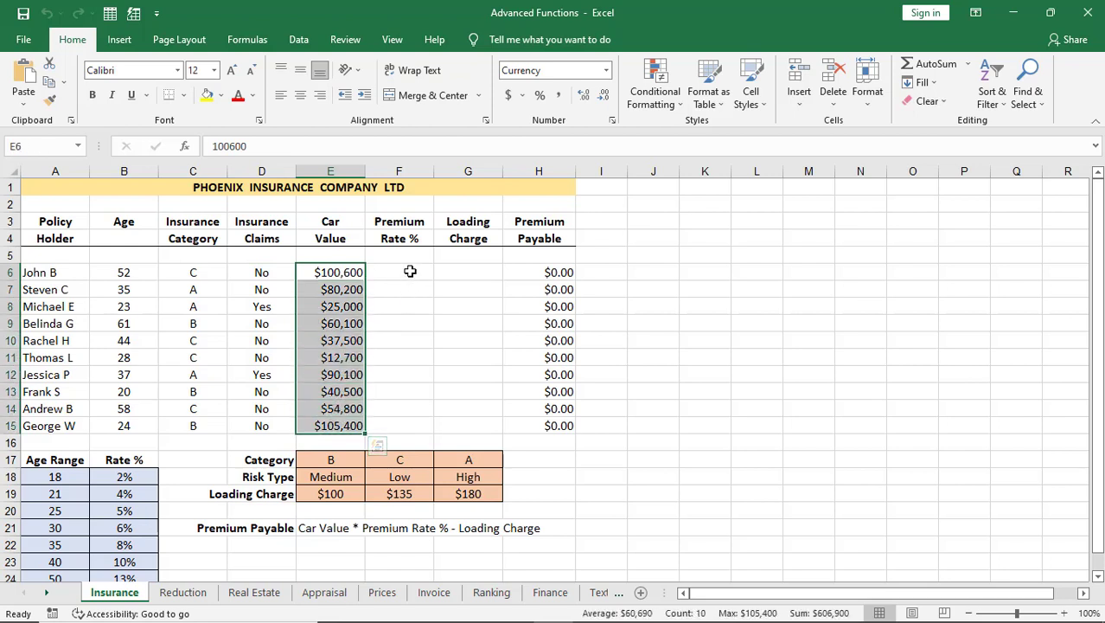
left_click_drag(410, 271, 395, 424)
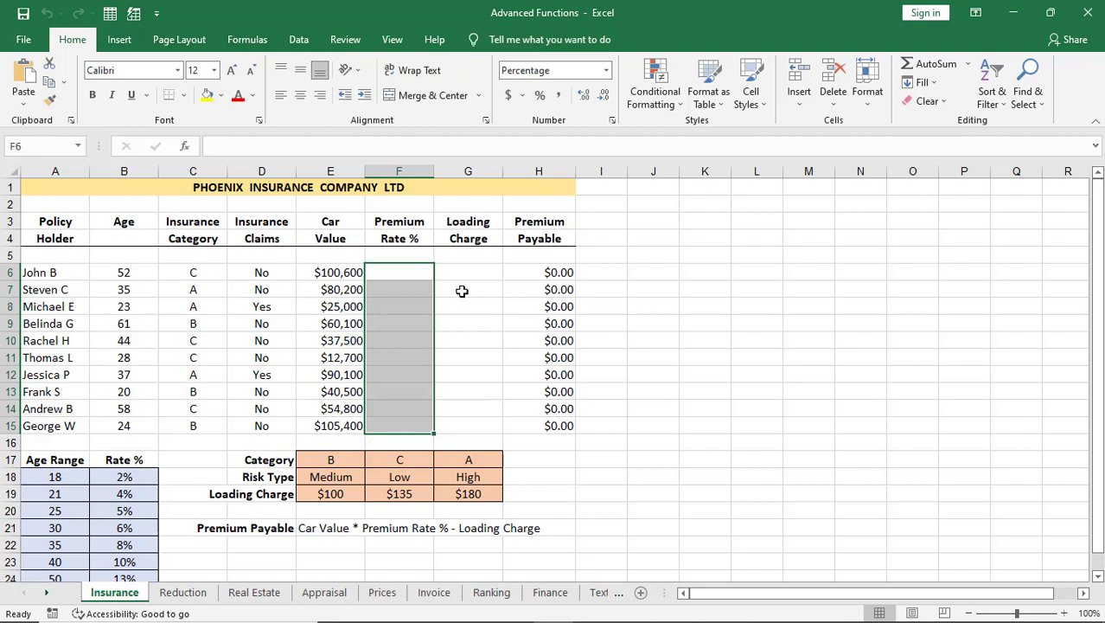
left_click(477, 268)
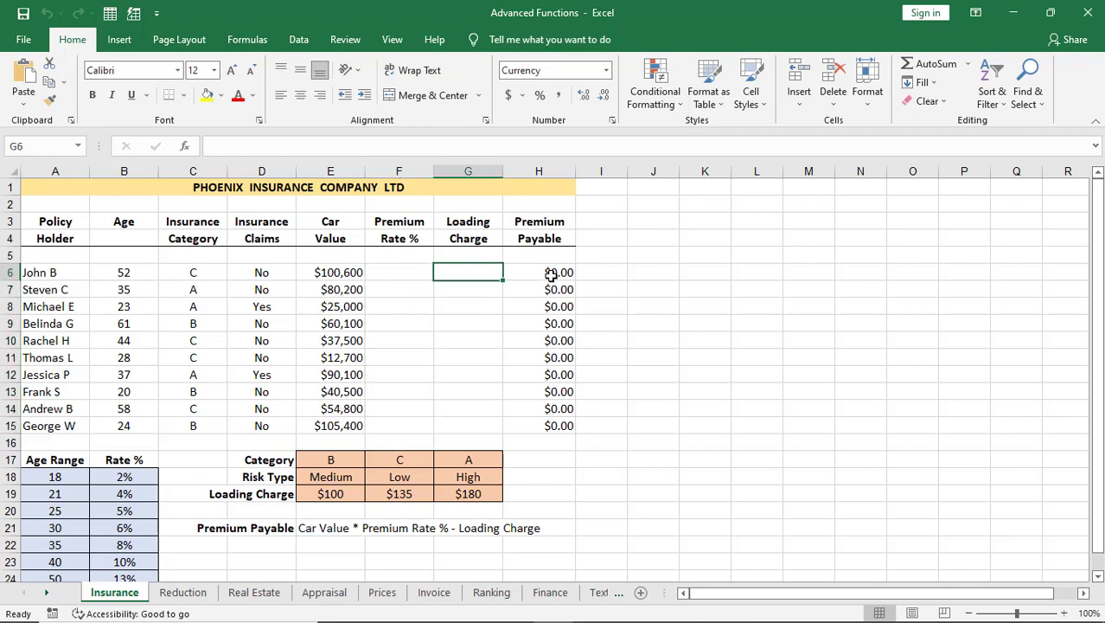
left_click_drag(551, 271, 554, 424)
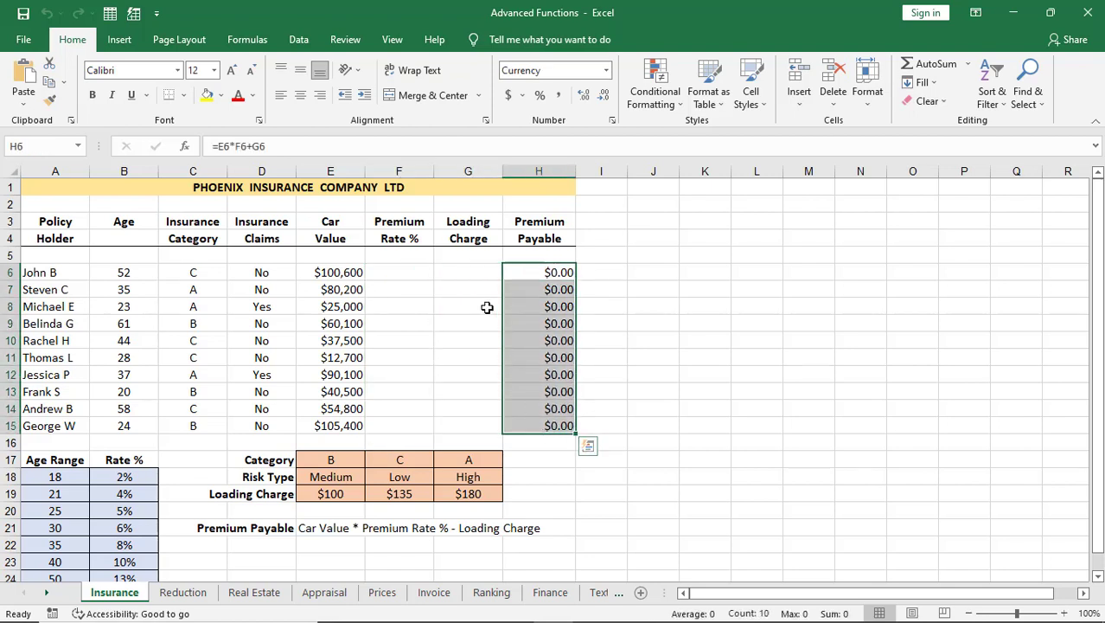
left_click(476, 271)
left_click(597, 441)
Examine the Age Range and Rate % table, the Loading Charge table and the Premium Payable formula note below the policy table.
scroll(595, 443, "down", 2)
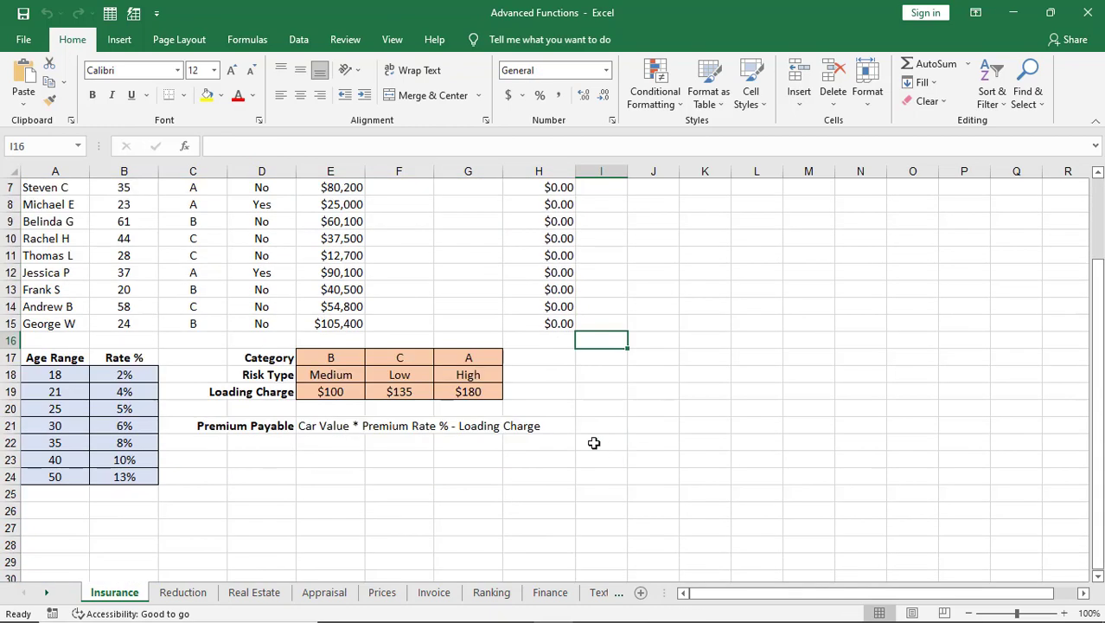
left_click(36, 374)
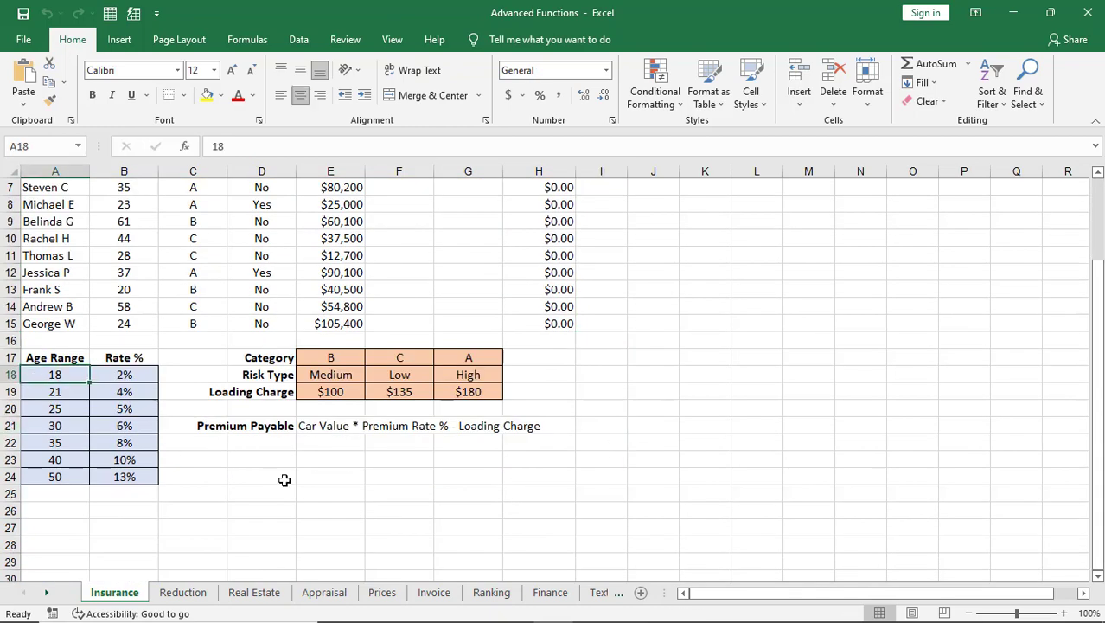
scroll(285, 480, "up", 1)
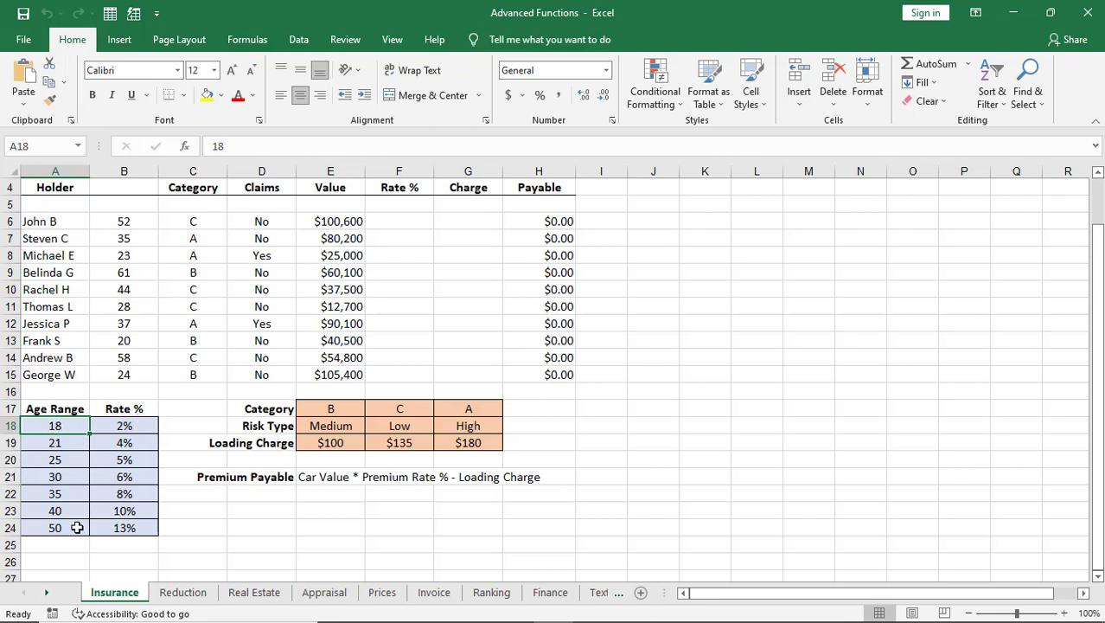
left_click(558, 523)
scroll(618, 534, "up", 1)
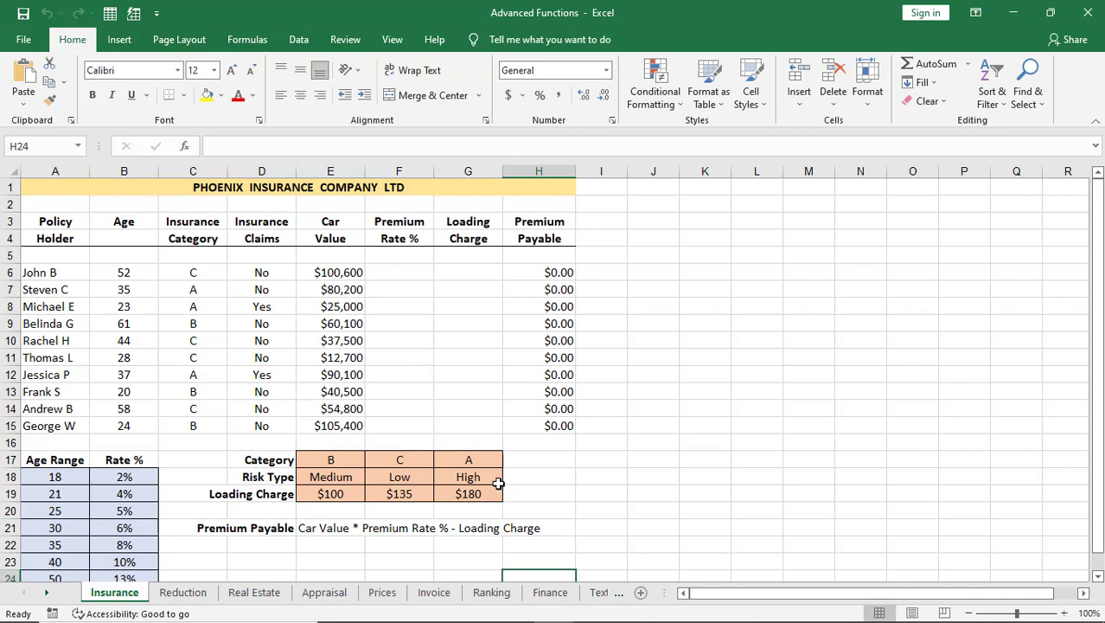
scroll(634, 498, "down", 1)
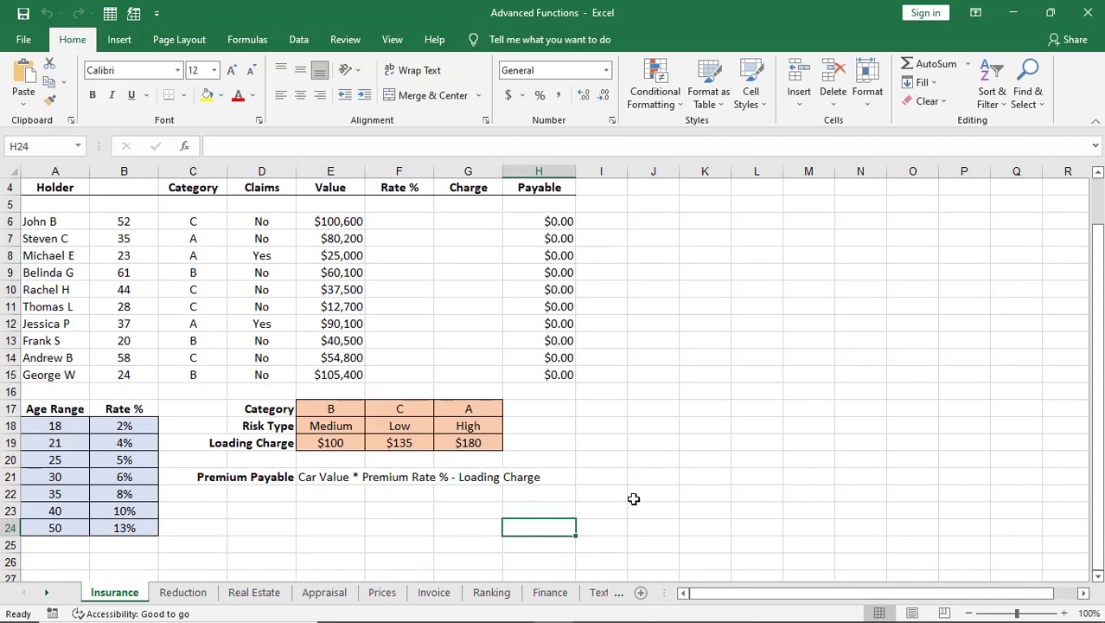
left_click(268, 493)
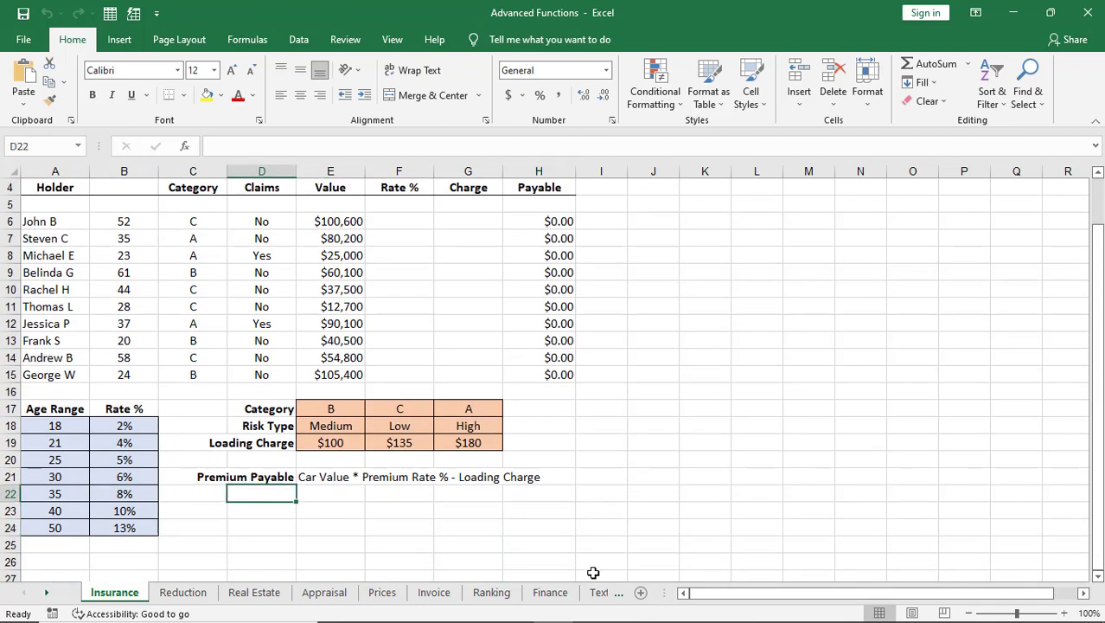
Check the VLOOKUP exercise instructions in Foxit PDF Reader, and select Premium Rate % cell F6 back in Excel.
mouse_move(571, 618)
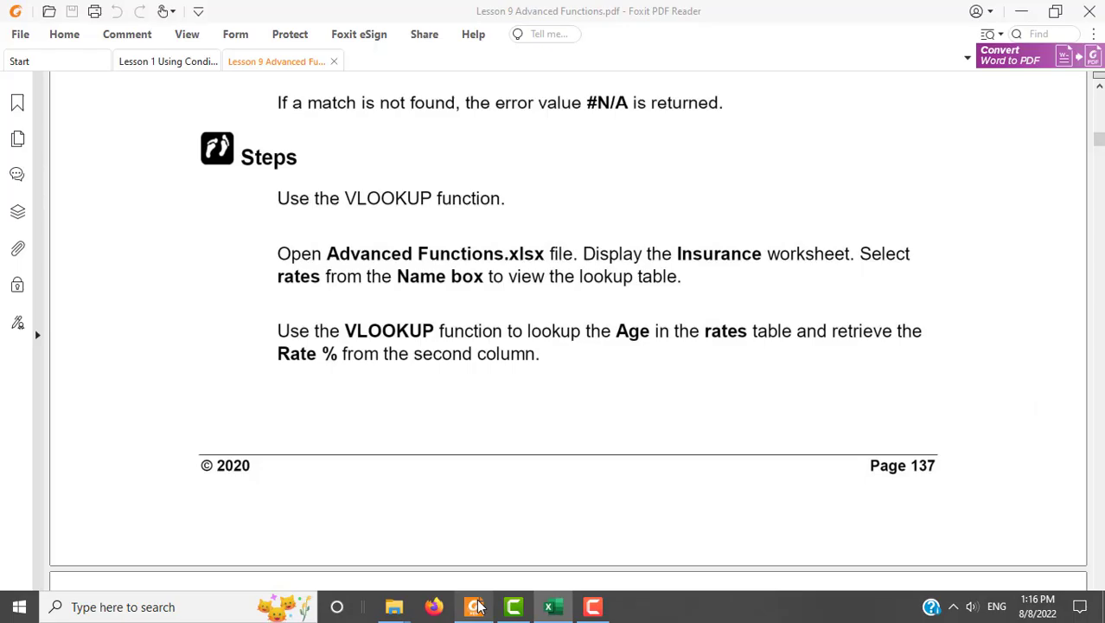
left_click(474, 606)
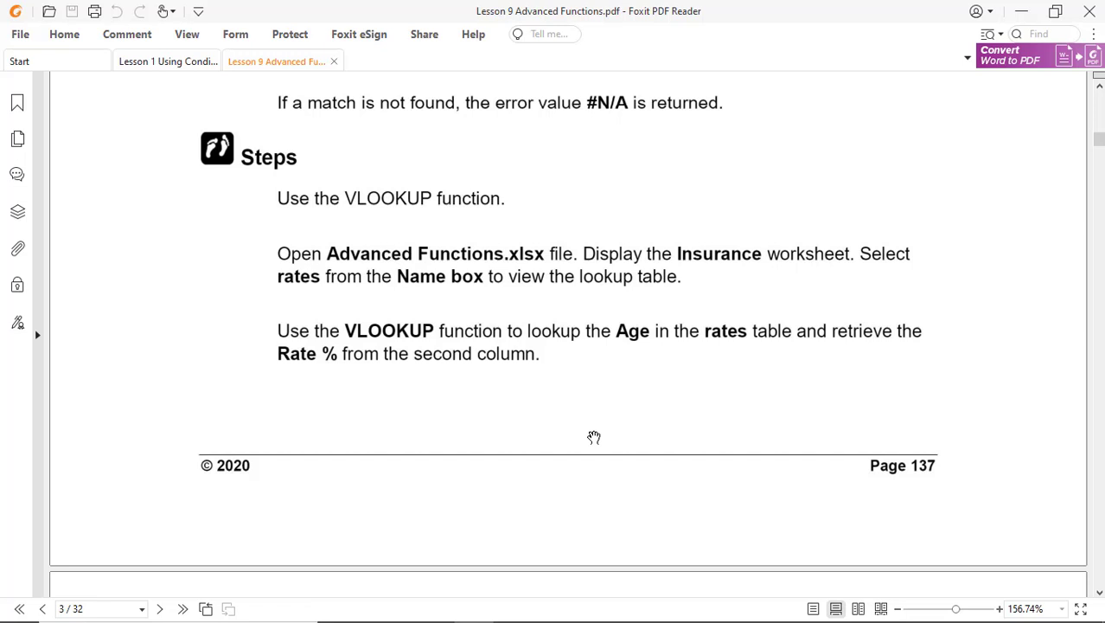
key("alt+Tab")
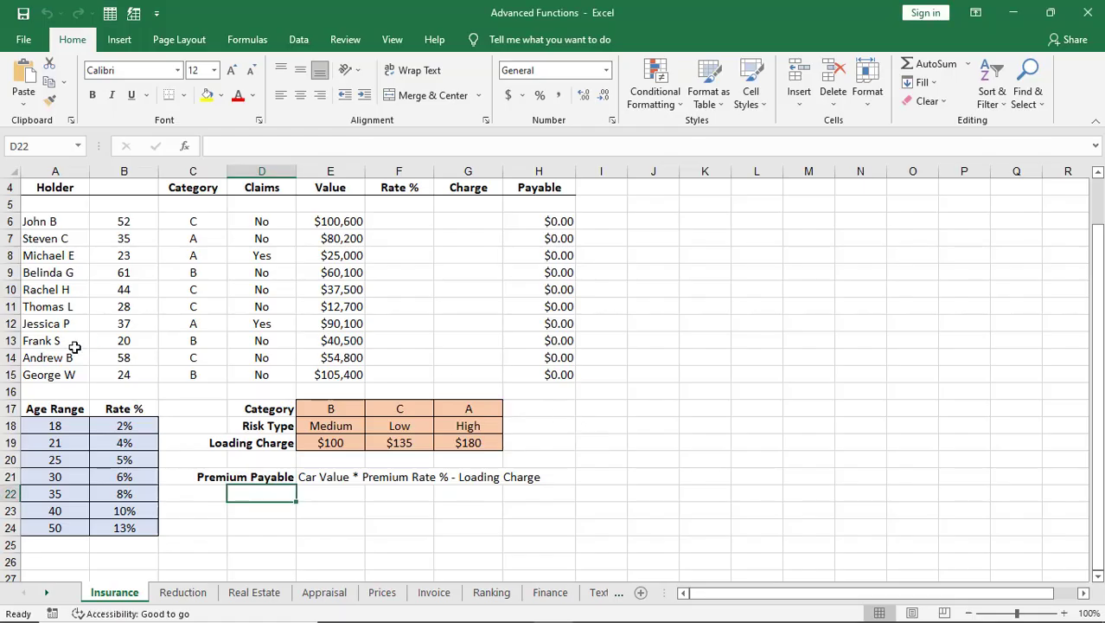
left_click(40, 430)
left_click(112, 427)
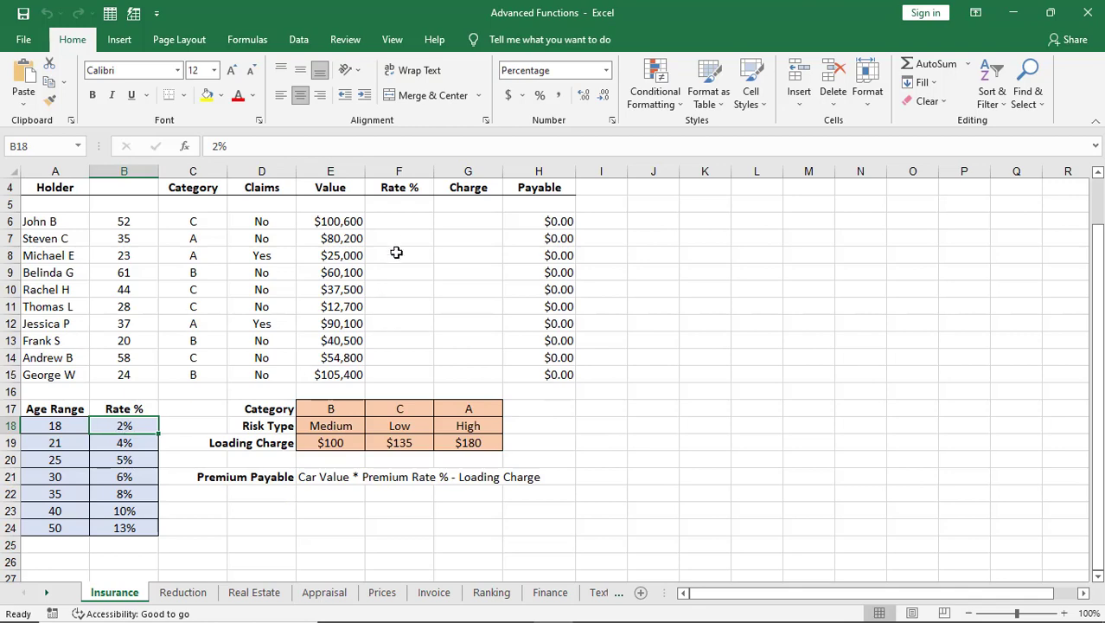
left_click(406, 224)
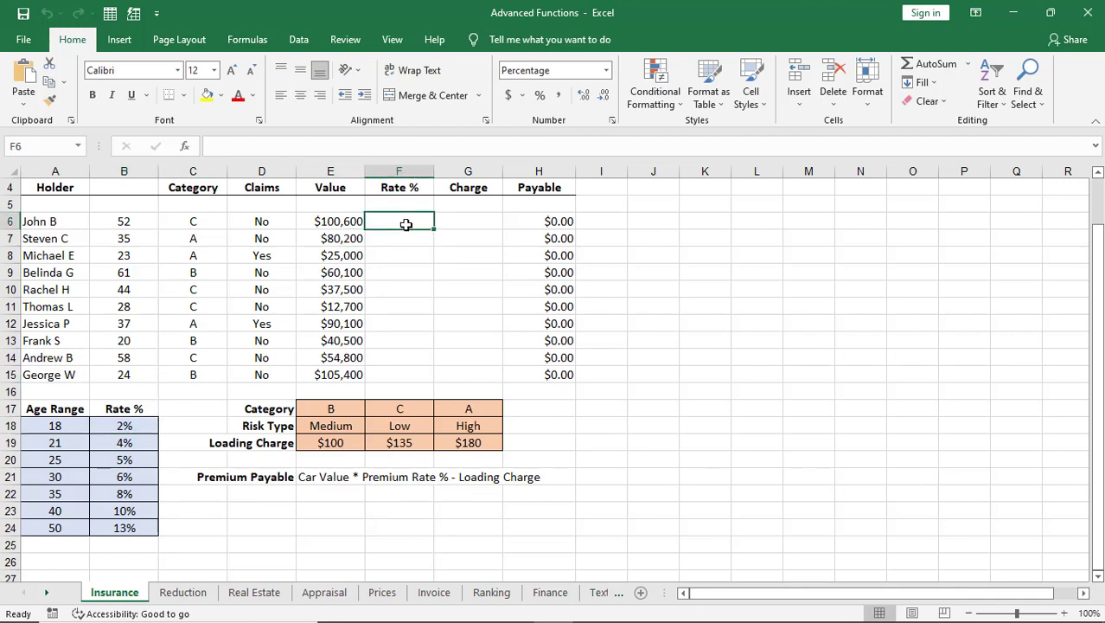
Read the numbered VLOOKUP steps on page 4 of the Lesson 9 PDF in Foxit PDF Reader and return to the Excel workbook.
key("alt+Tab")
scroll(692, 394, "down", 10)
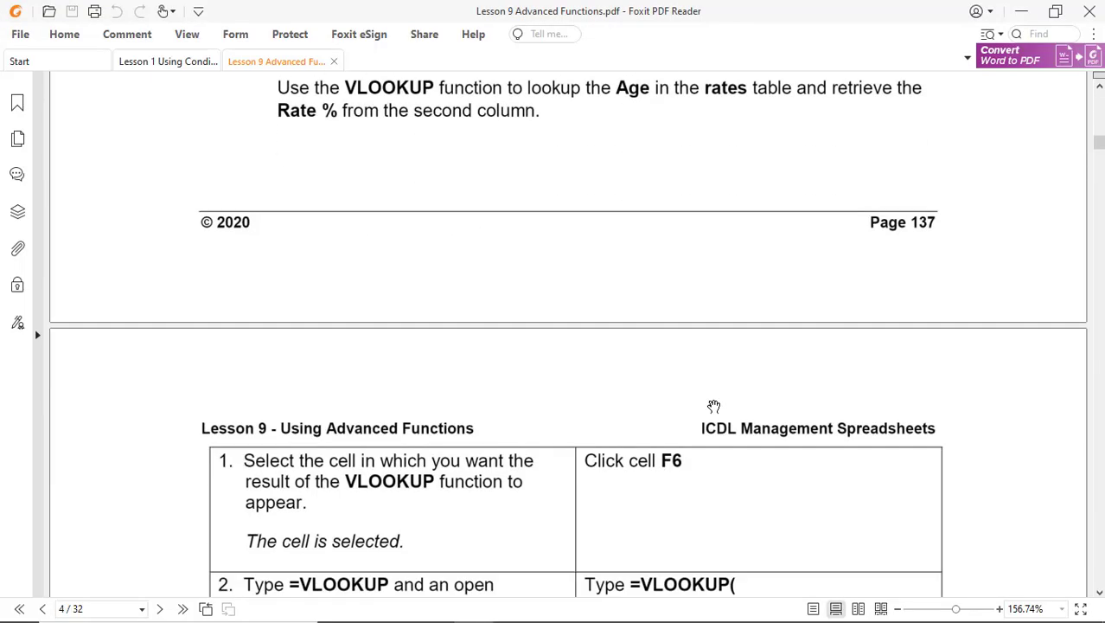
scroll(714, 405, "down", 5)
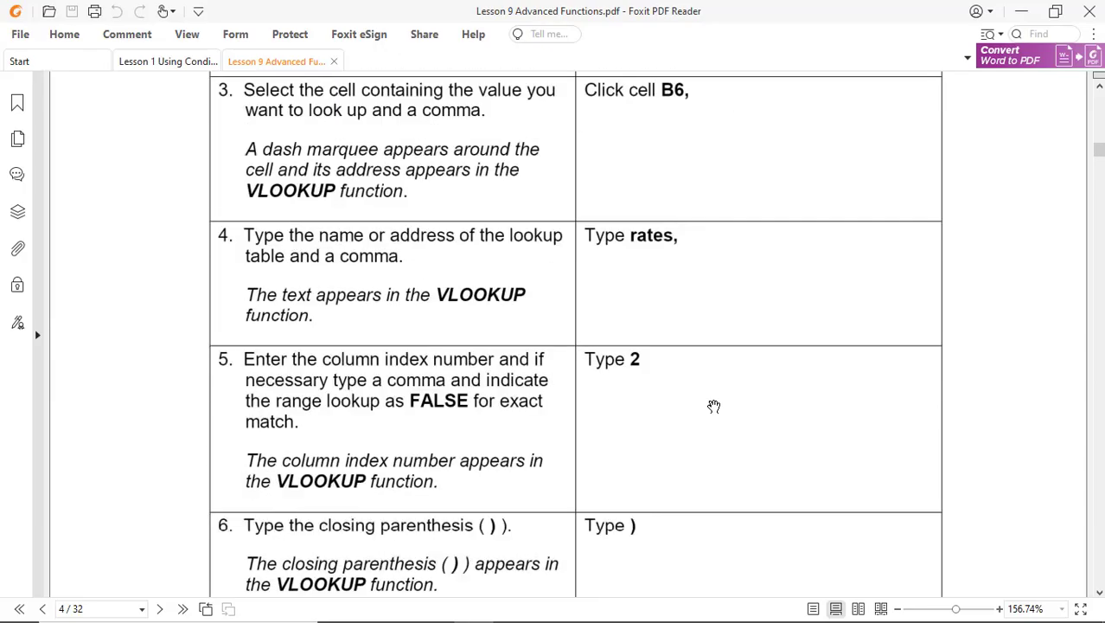
key("alt+Tab")
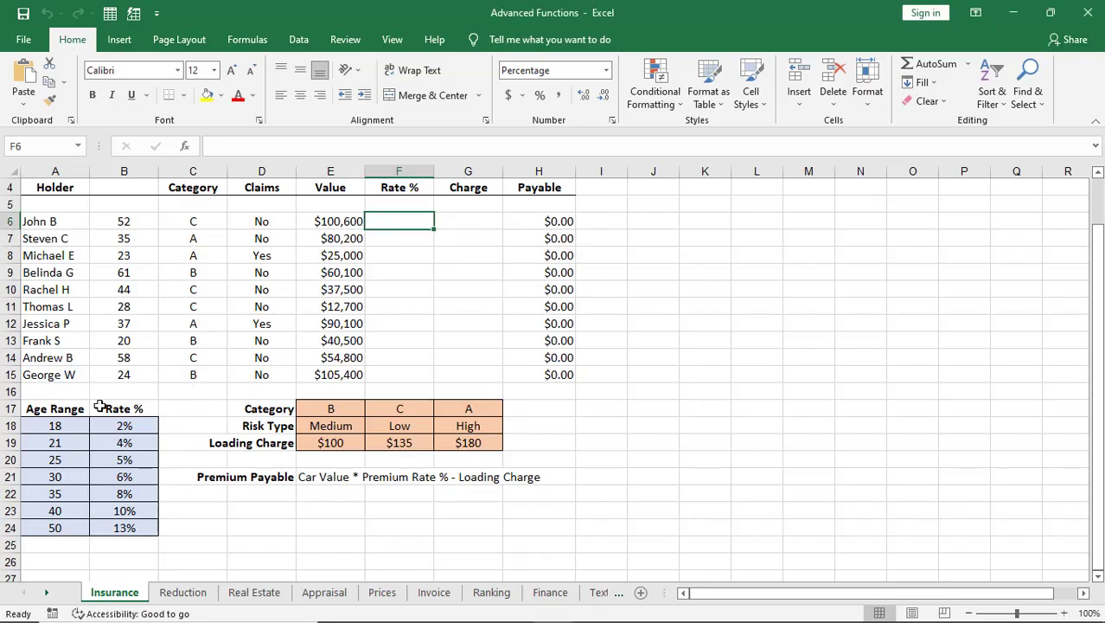
Compare the ages in B6 and B7 with the Age Range and Rate % table to see which premium rates apply.
left_click(125, 223)
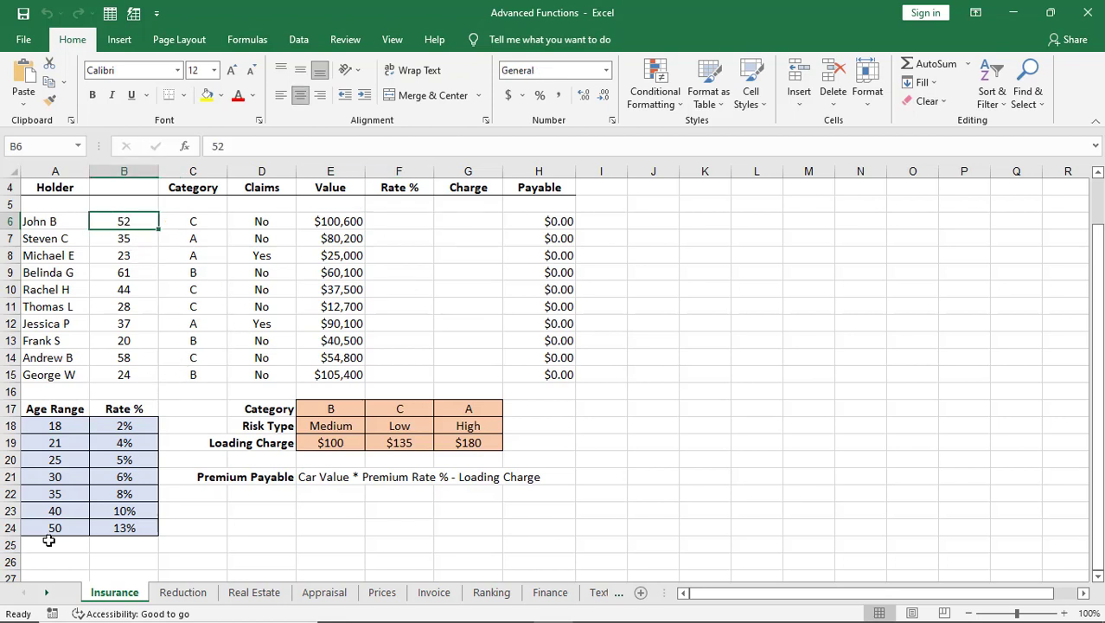
left_click(399, 219)
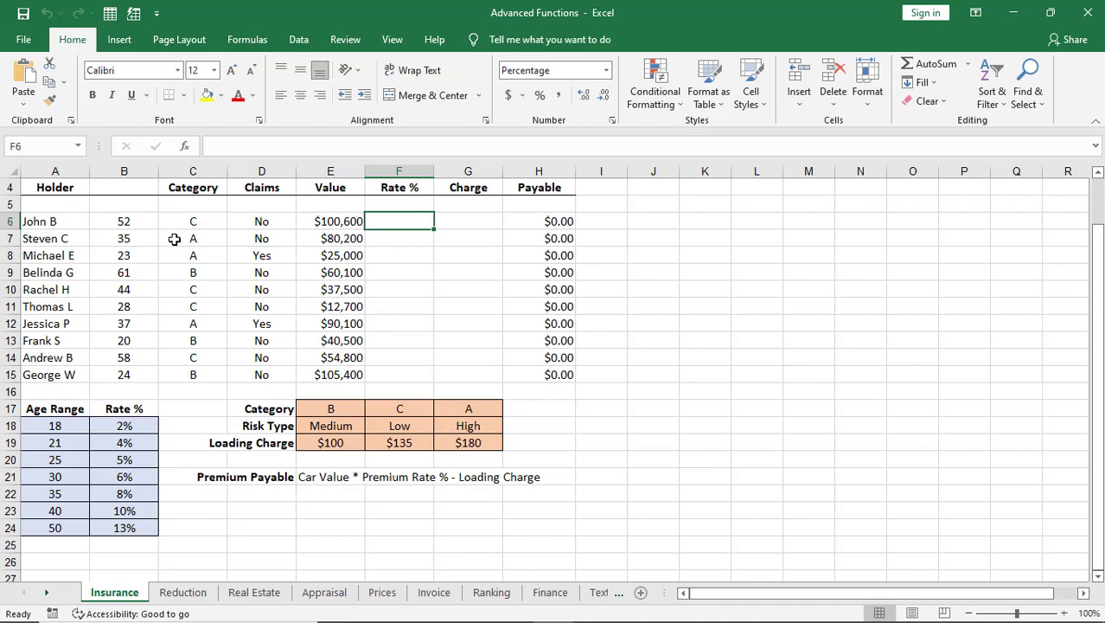
left_click(123, 495)
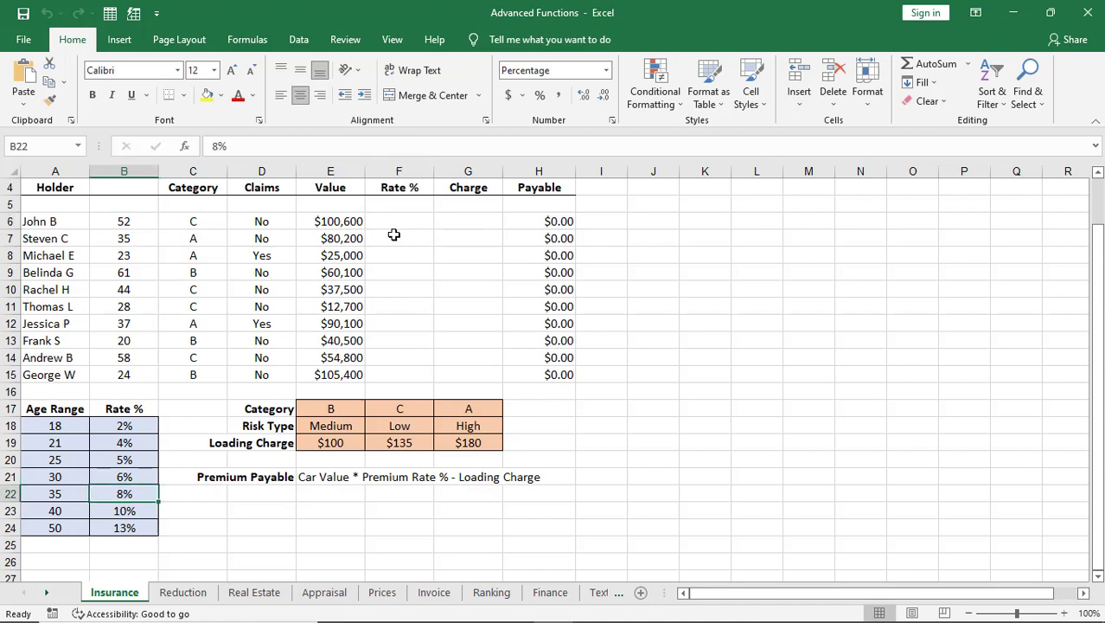
left_click(391, 237)
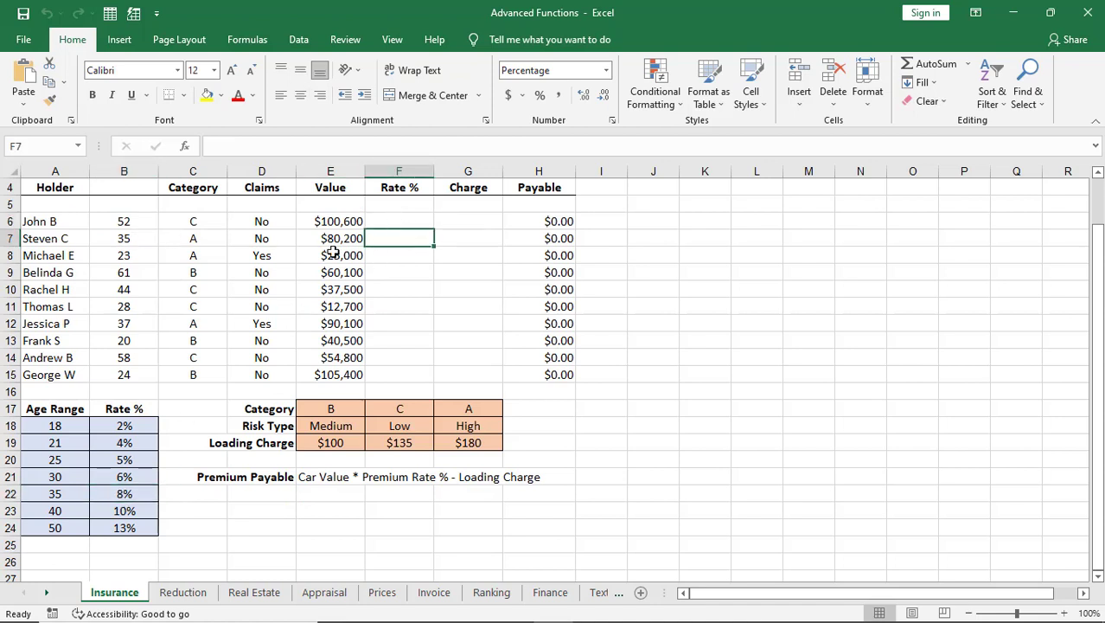
Start a VLOOKUP formula in Premium Rate % cell F6 with the age in B6 as the lookup value.
left_click(418, 222)
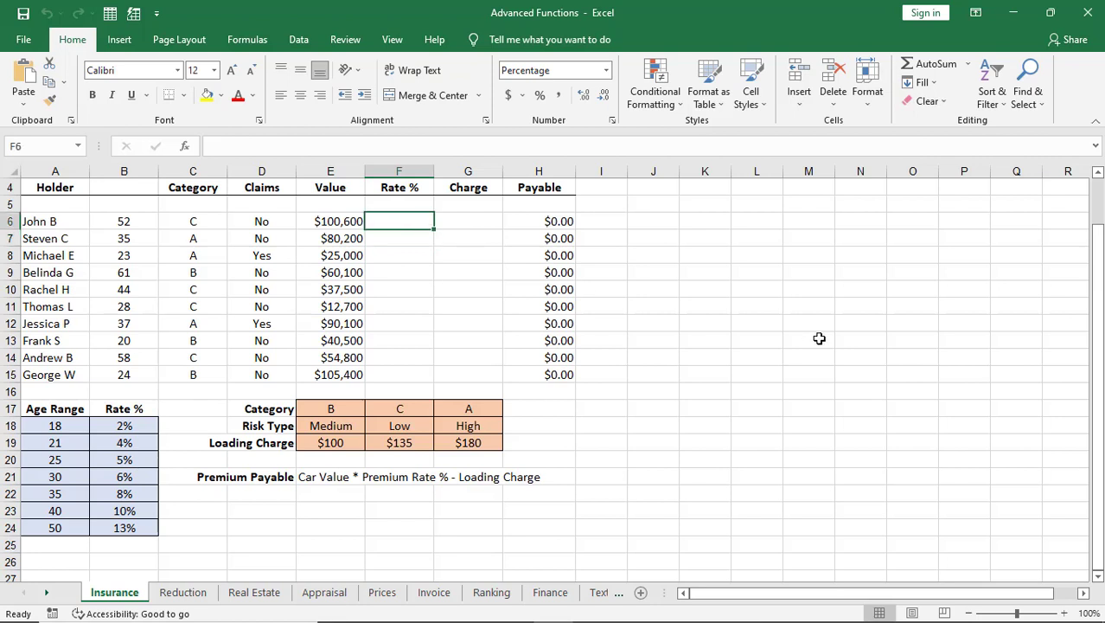
type("=")
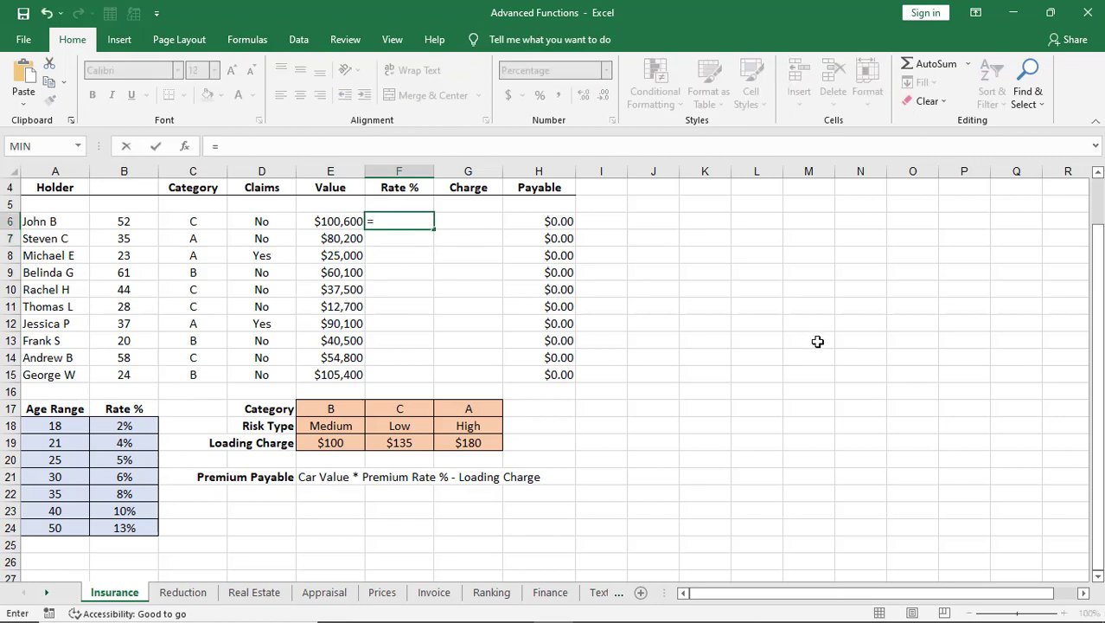
type("vookup")
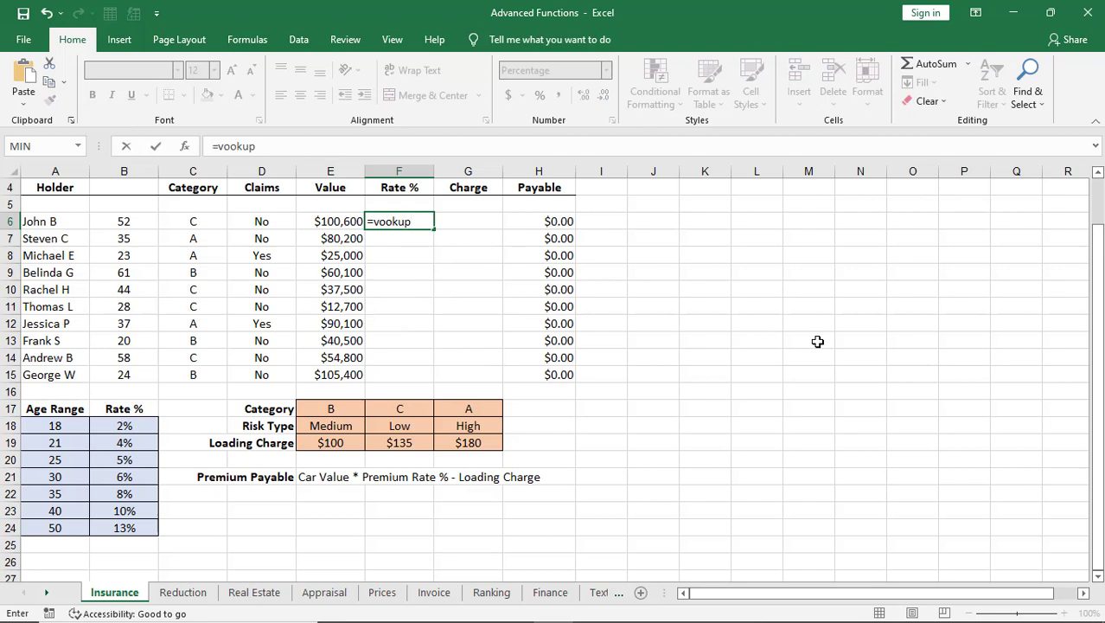
key("BackSpace")
key("BackSpace")
key("BackSpace")
key("BackSpace")
key("BackSpace")
key("BackSpace")
type("lo")
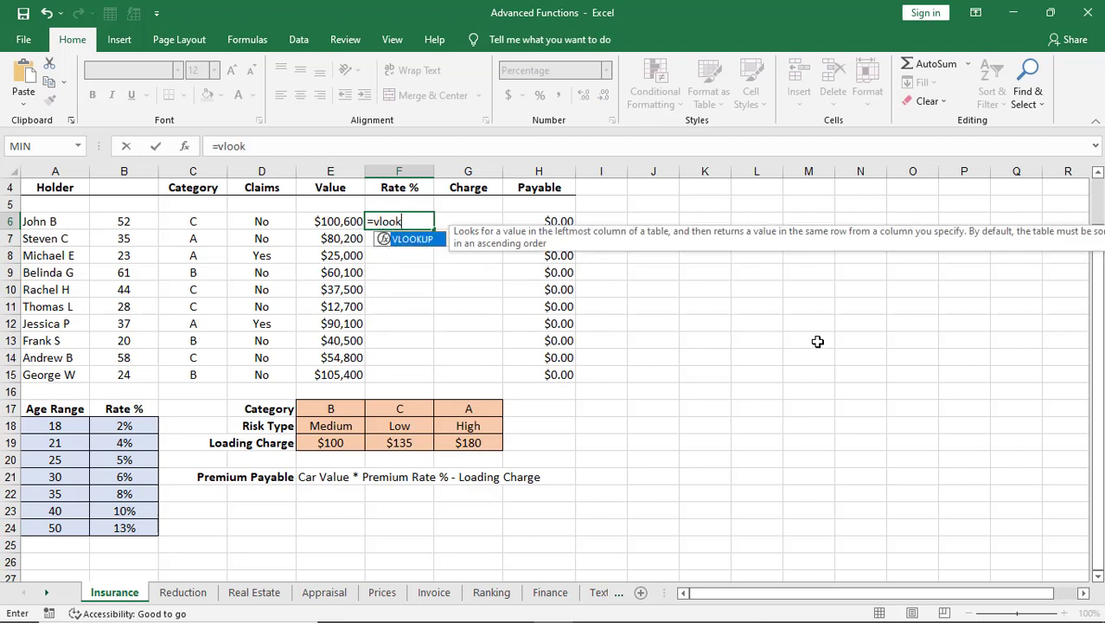
type("okup(")
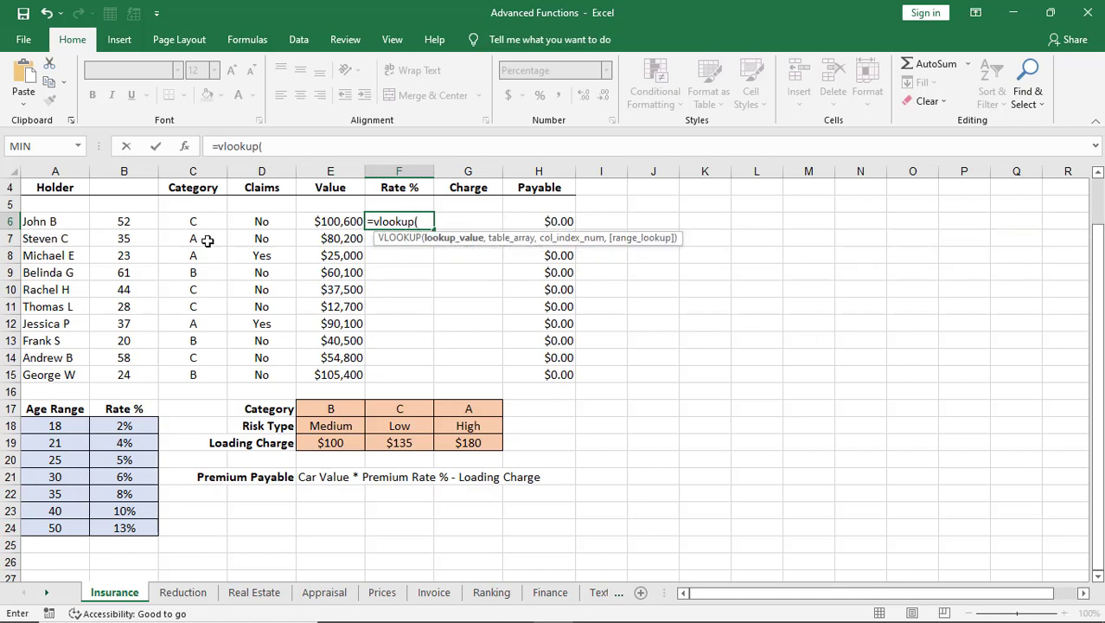
left_click(130, 223)
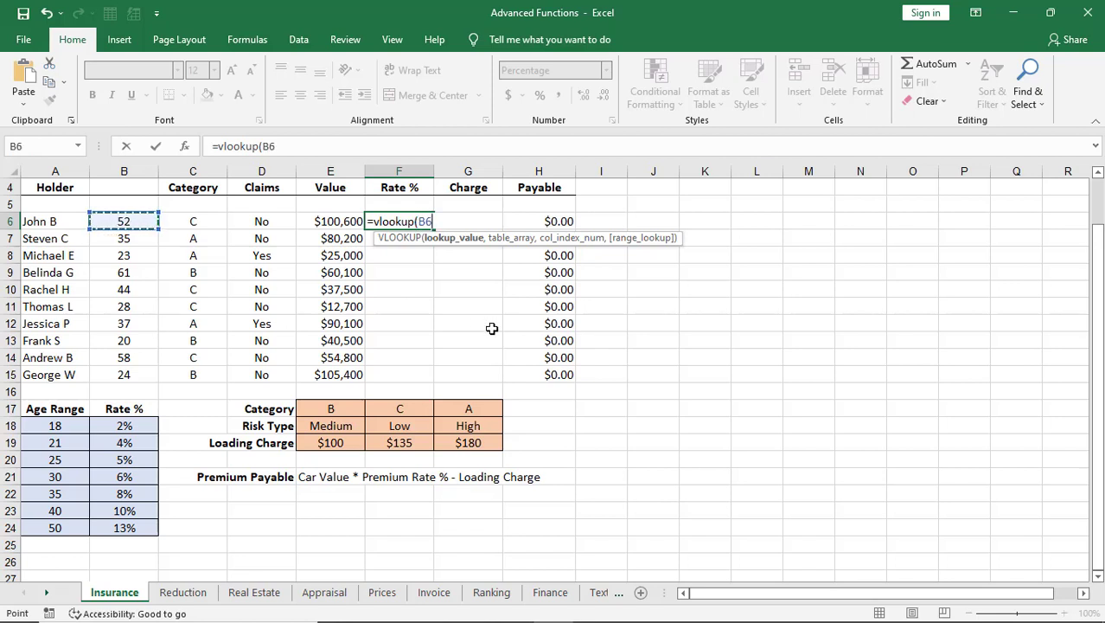
type(",")
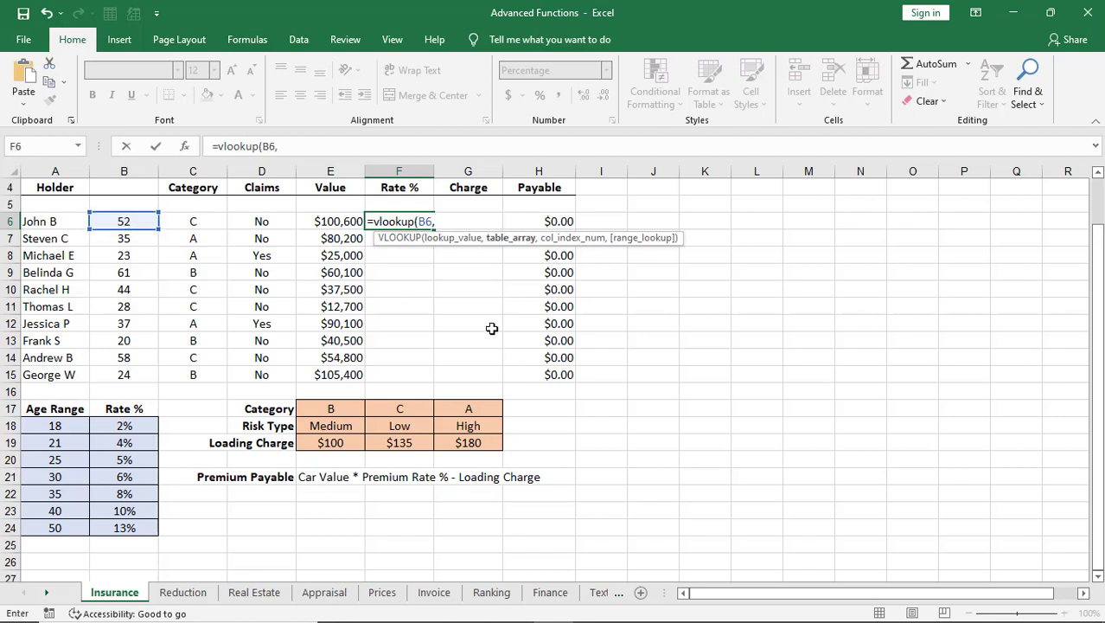
Set the formula's table array to the named range rates, covering A18:B24.
left_click(45, 425)
left_click_drag(80, 445, 121, 522)
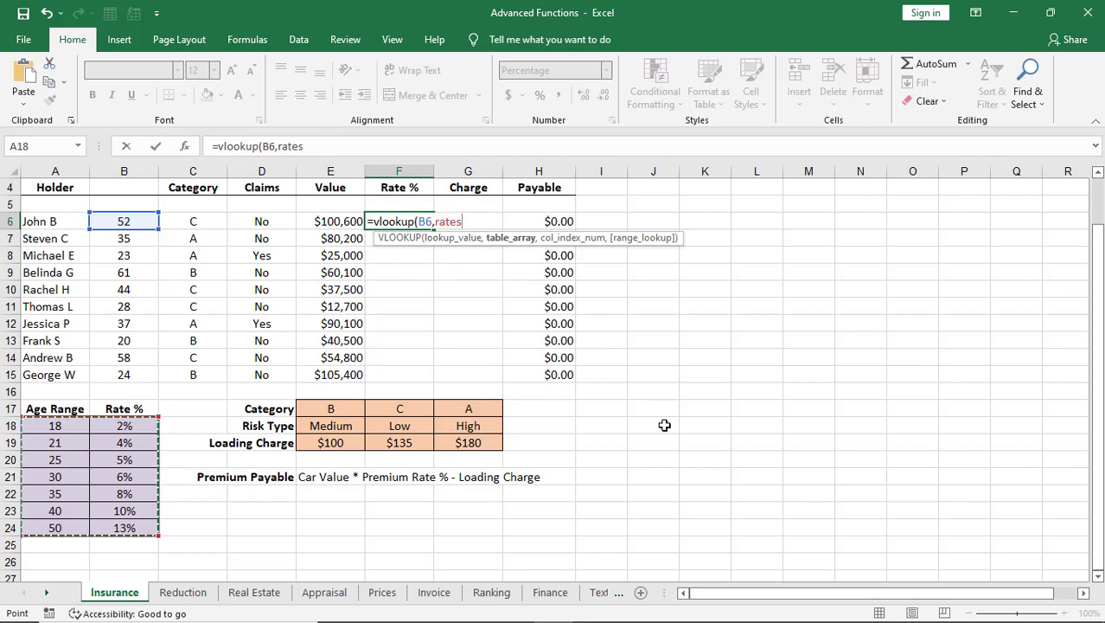
type(",")
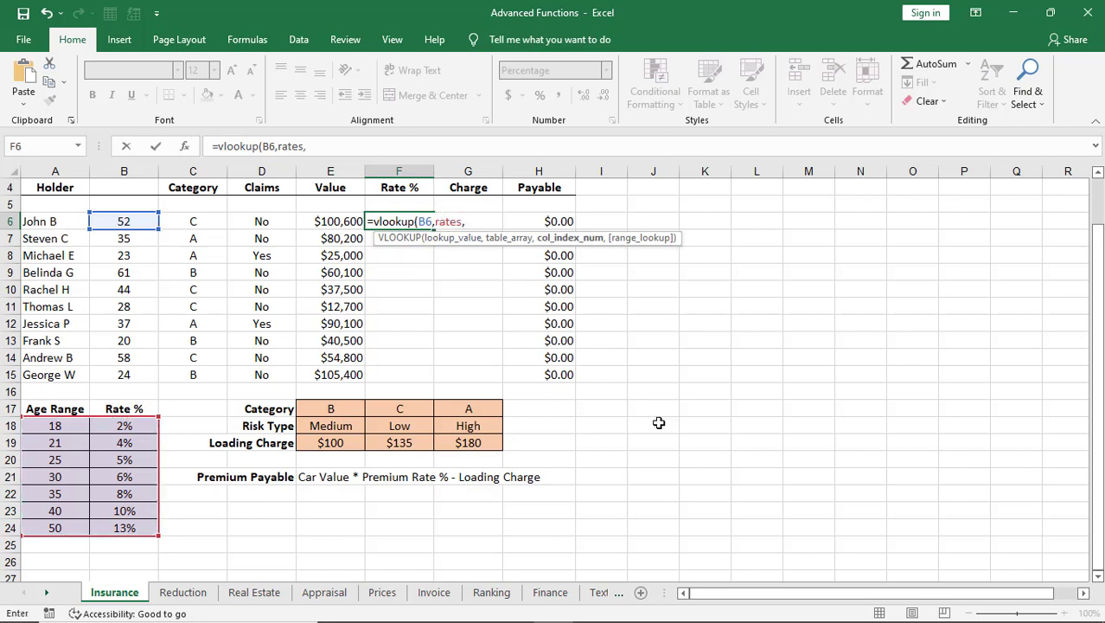
Check the column index instruction in Foxit PDF Reader, and enter 2 as the formula's column index back in Excel.
key("alt+Tab")
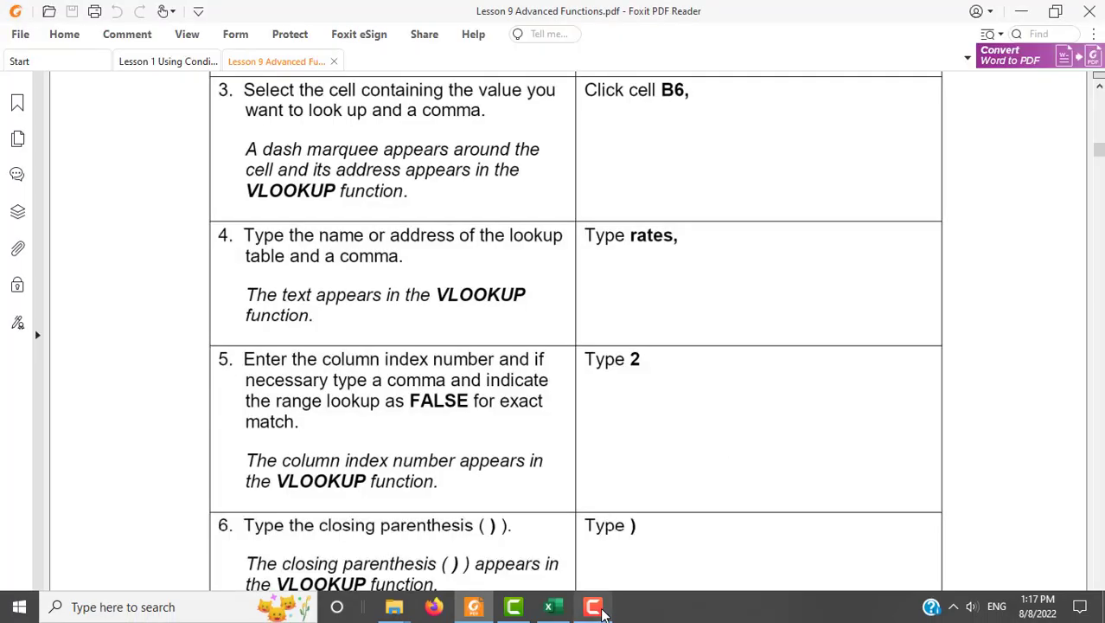
left_click(596, 609)
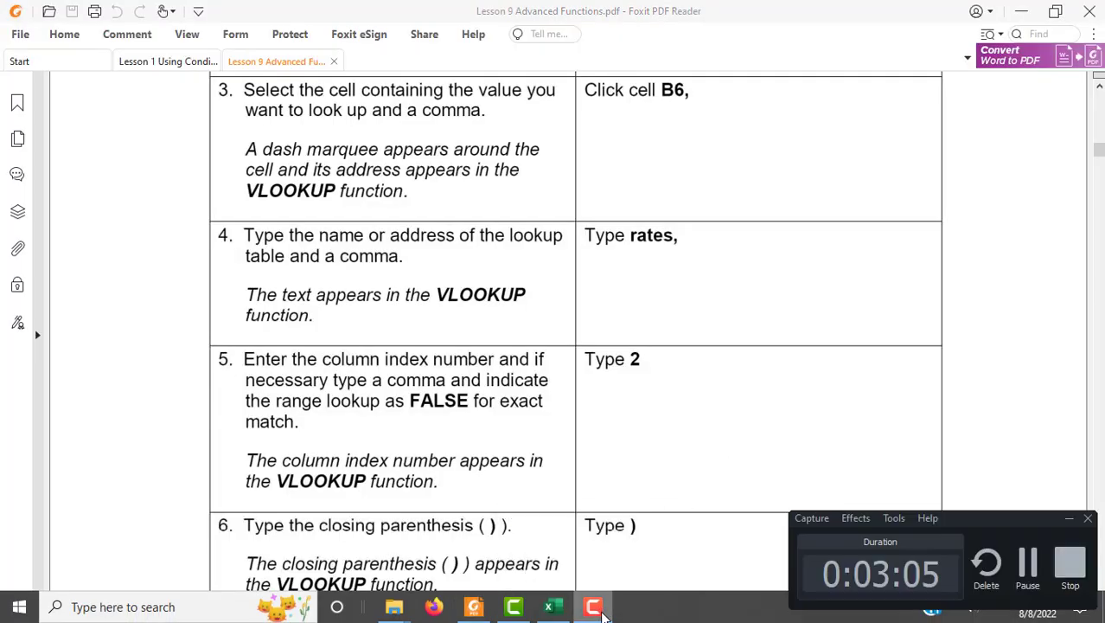
left_click(1044, 582)
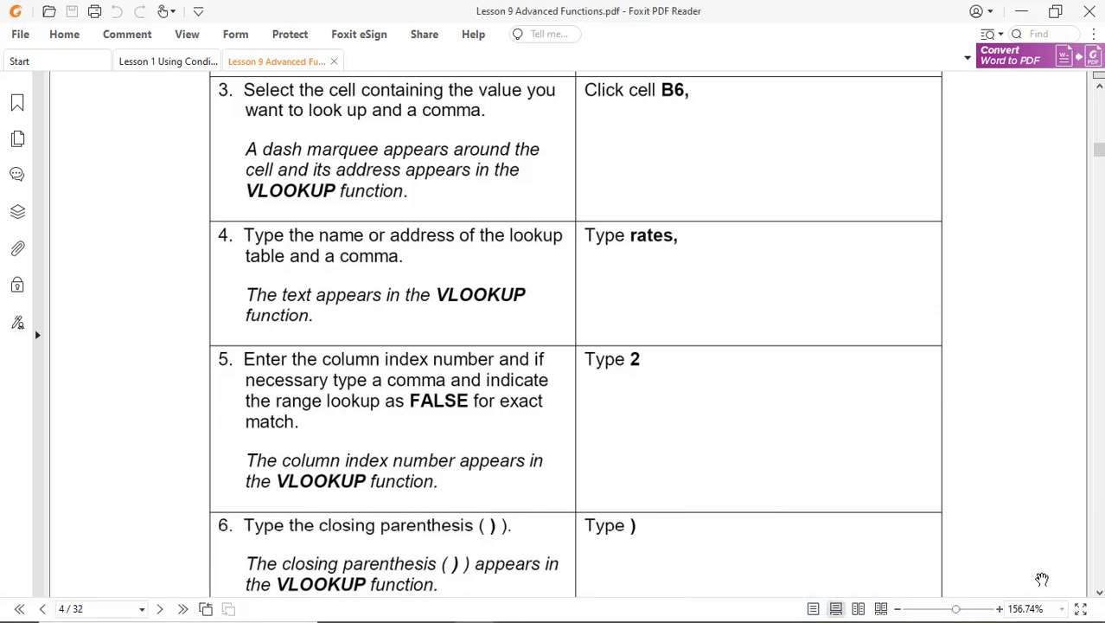
mouse_move(593, 612)
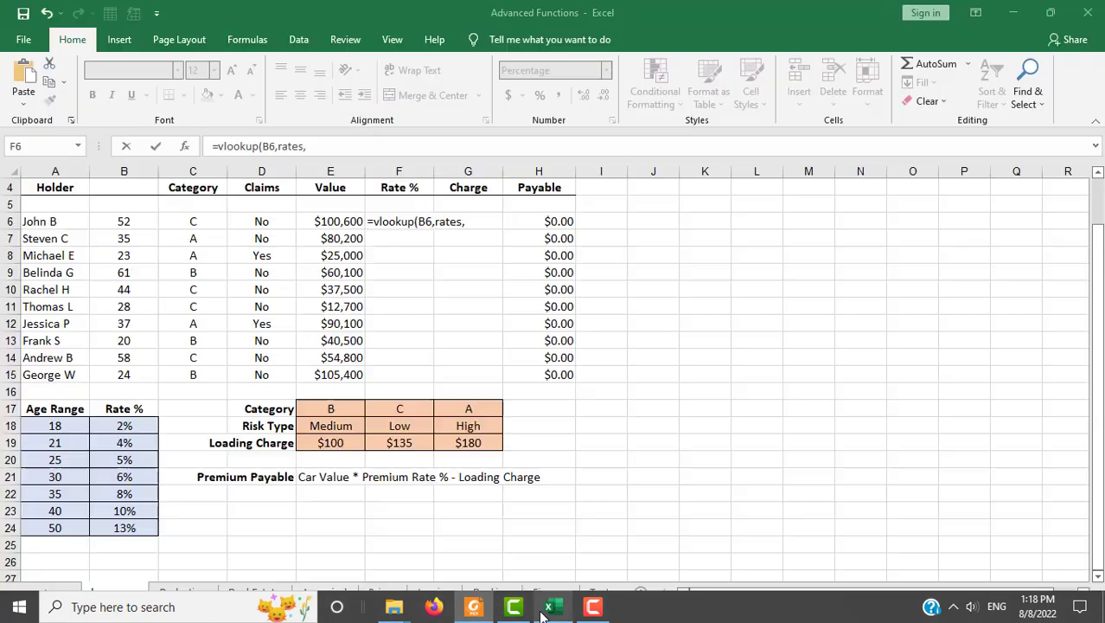
left_click(548, 606)
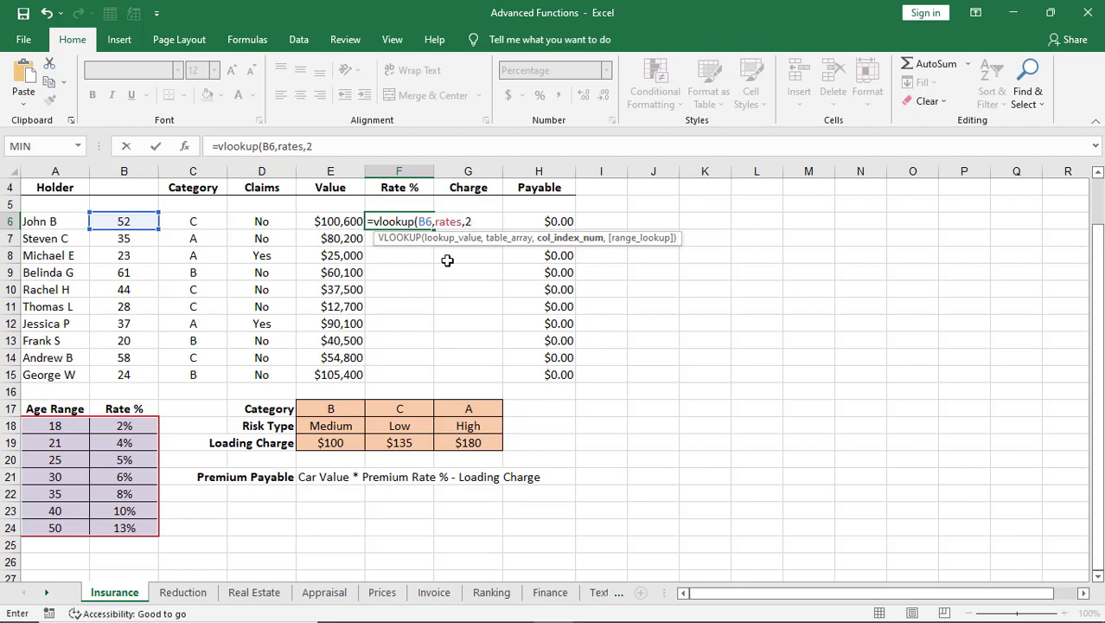
type(",")
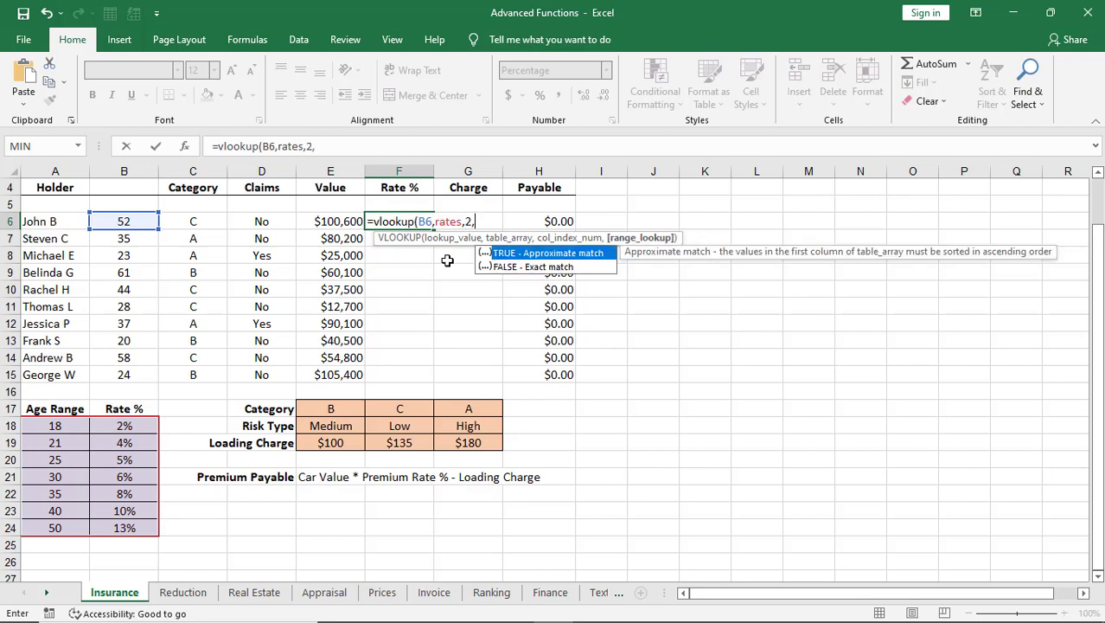
Read VLOOKUP steps 5 to 7 of the Lesson 9 PDF in Foxit PDF Reader and return to the Excel workbook.
mouse_move(518, 616)
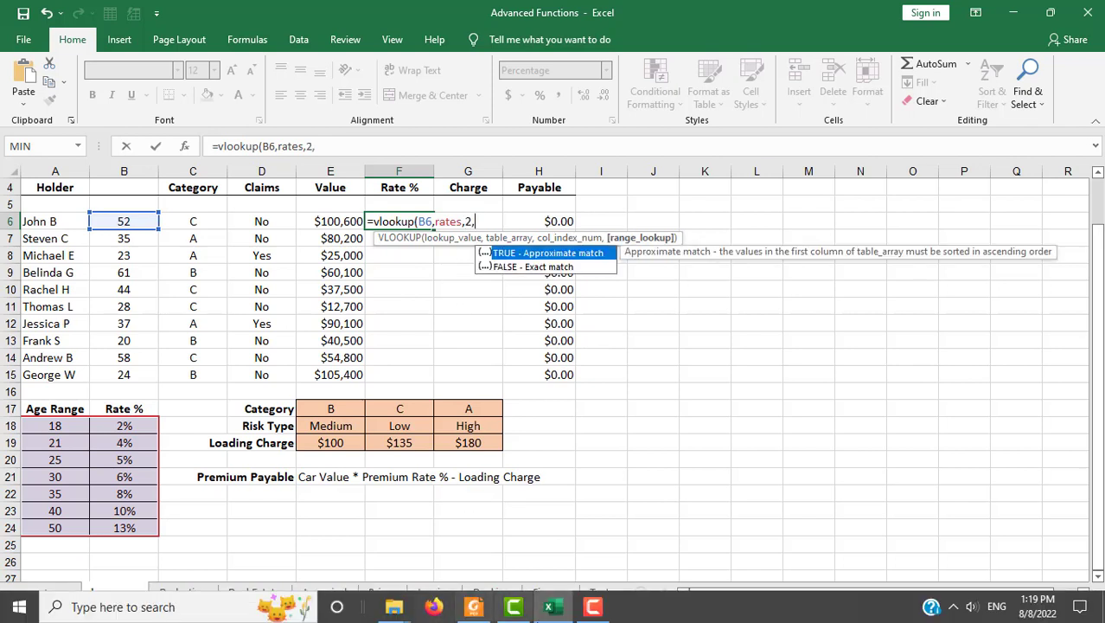
left_click(463, 607)
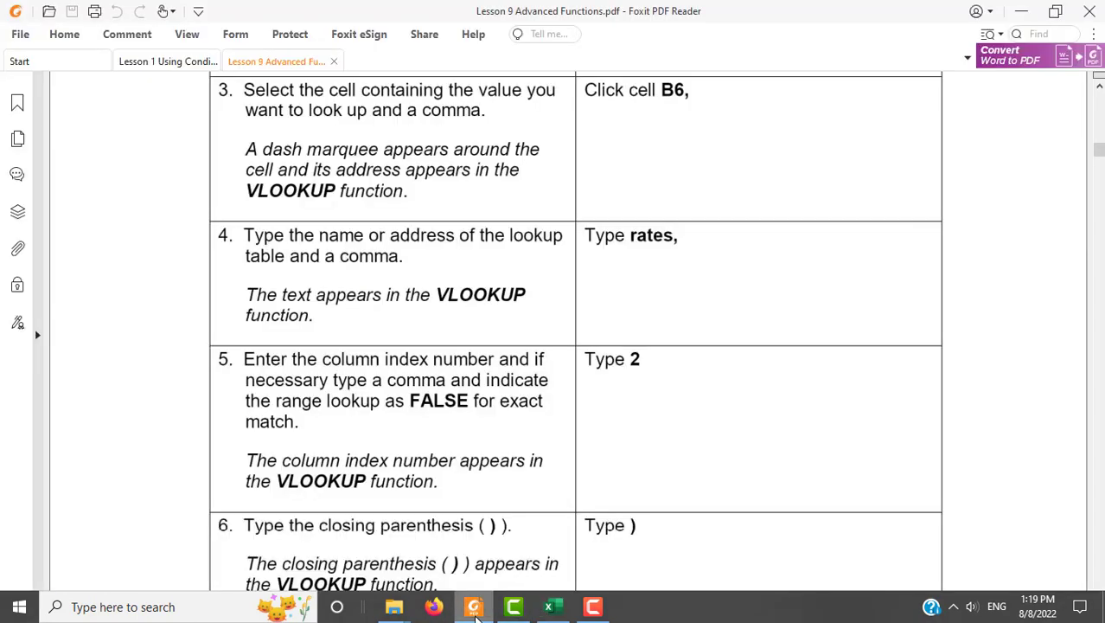
scroll(702, 453, "down", 3)
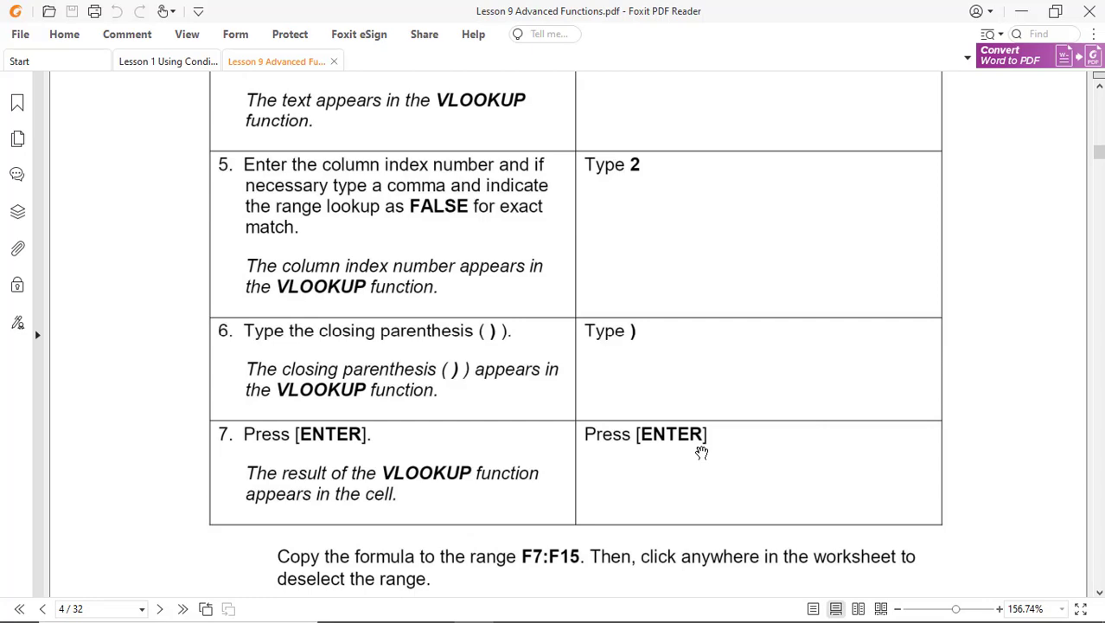
key("alt+Tab")
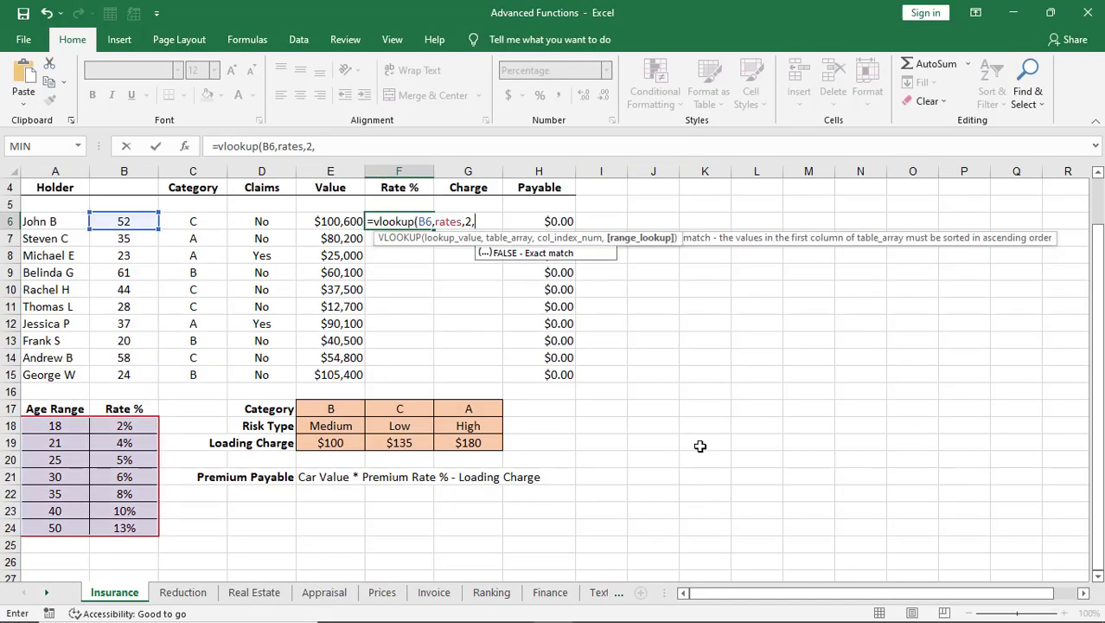
Omit the range lookup argument and complete the formula in F6 as =VLOOKUP(B6,rates,2).
key("BackSpace")
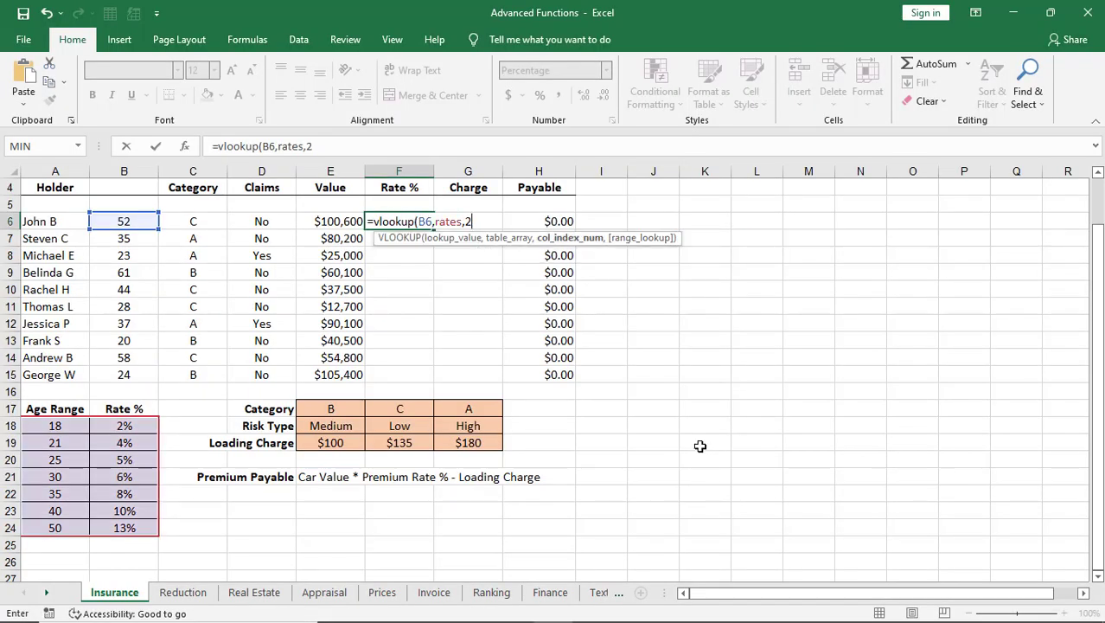
type(")")
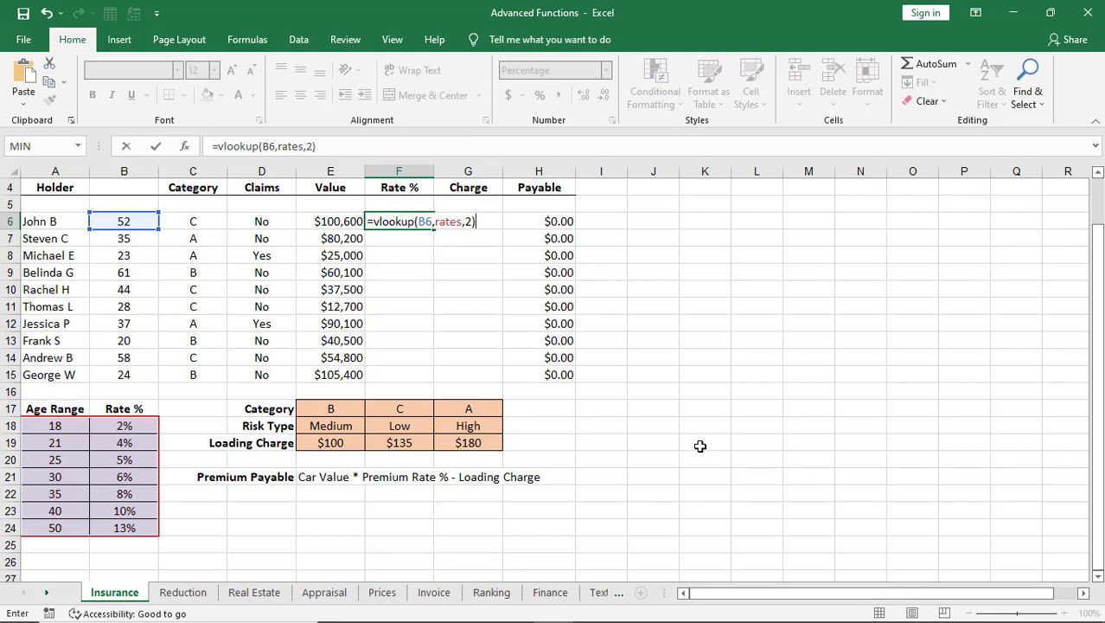
key("Return")
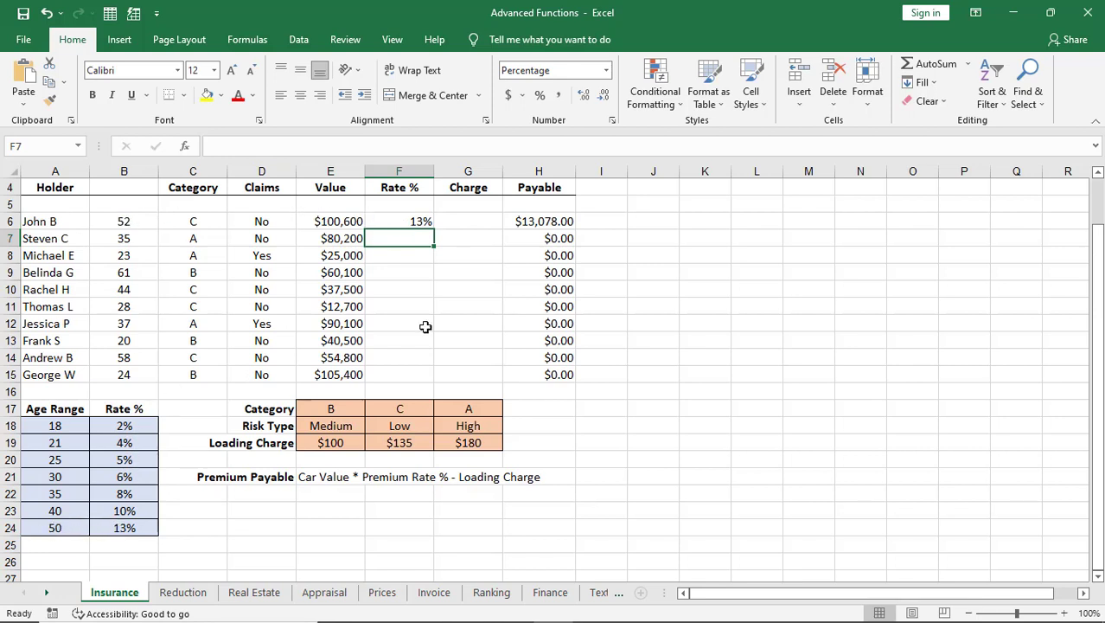
Copy the VLOOKUP formula from F6 down to F7:F15, and check the copied formulas in F15 and F10.
left_click(417, 220)
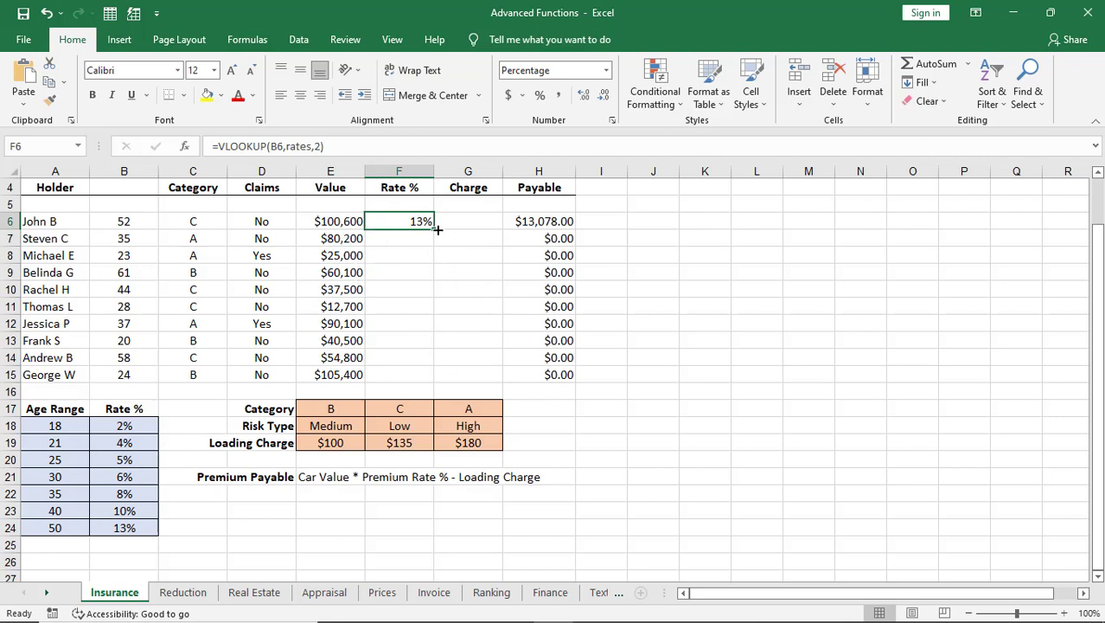
left_click_drag(436, 228, 434, 382)
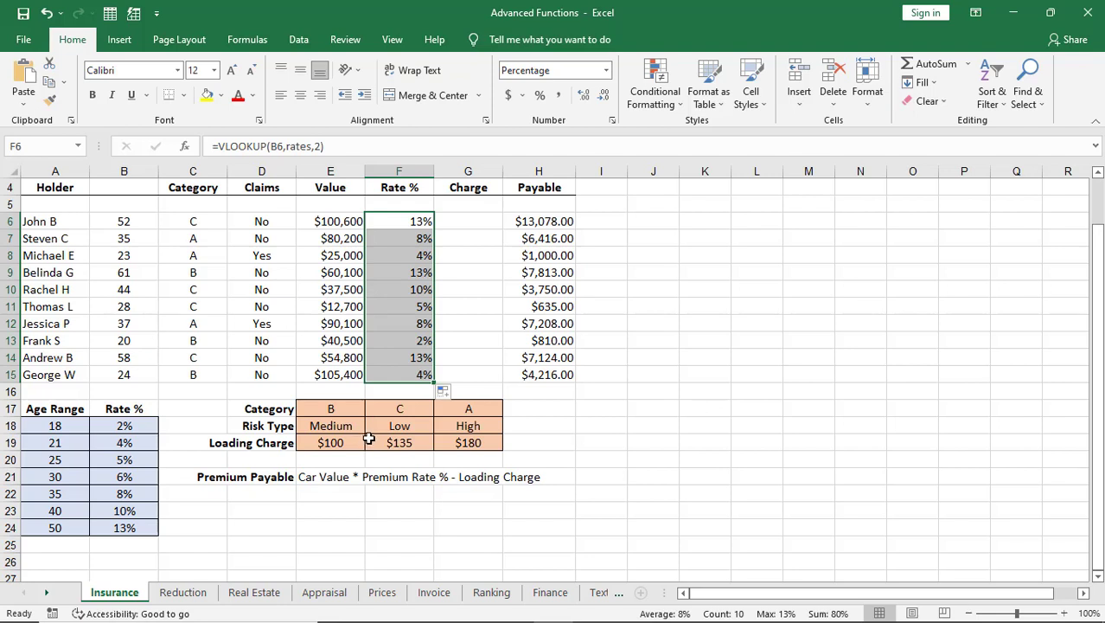
left_click(386, 374)
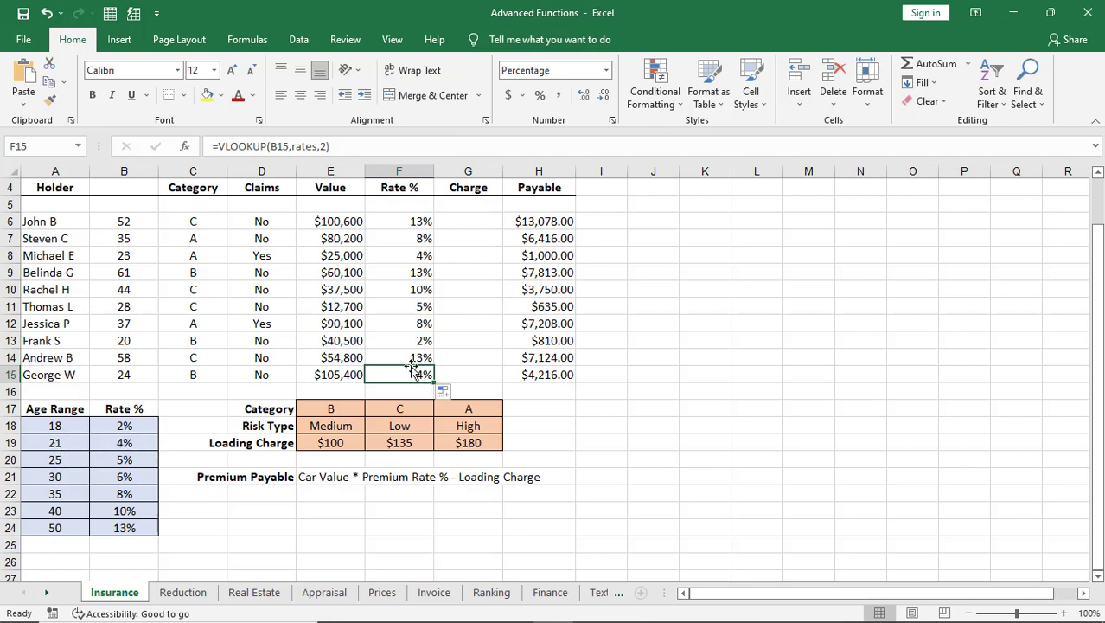
left_click(403, 290)
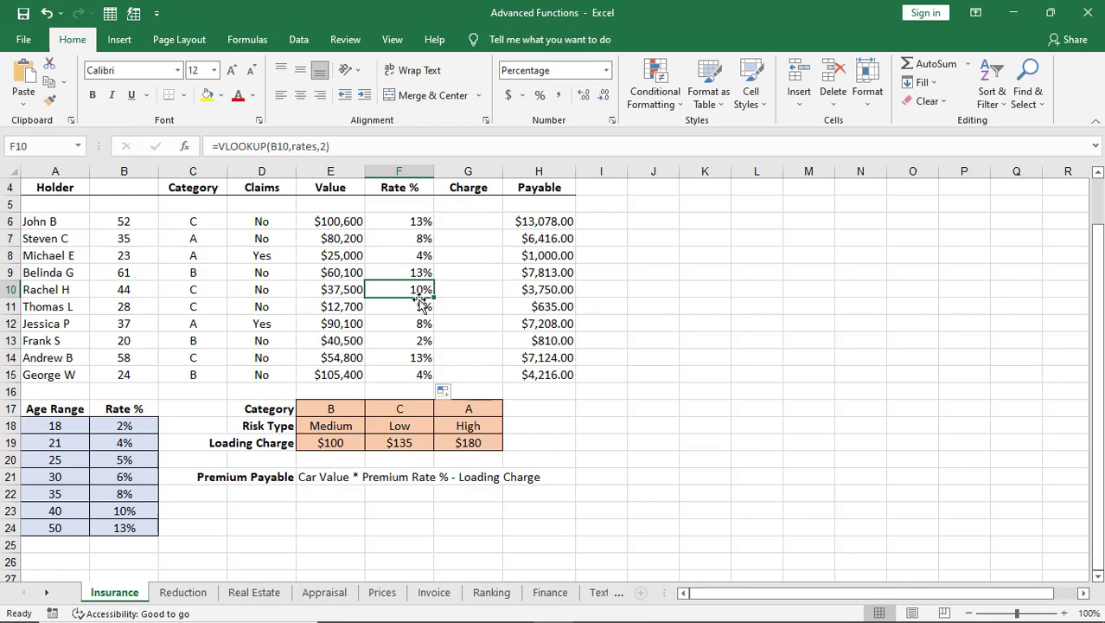
Switch to Foxit PDF Reader and read section 9.2 on the HLOOKUP function, from Concepts to the Steps on page 6.
left_click(474, 606)
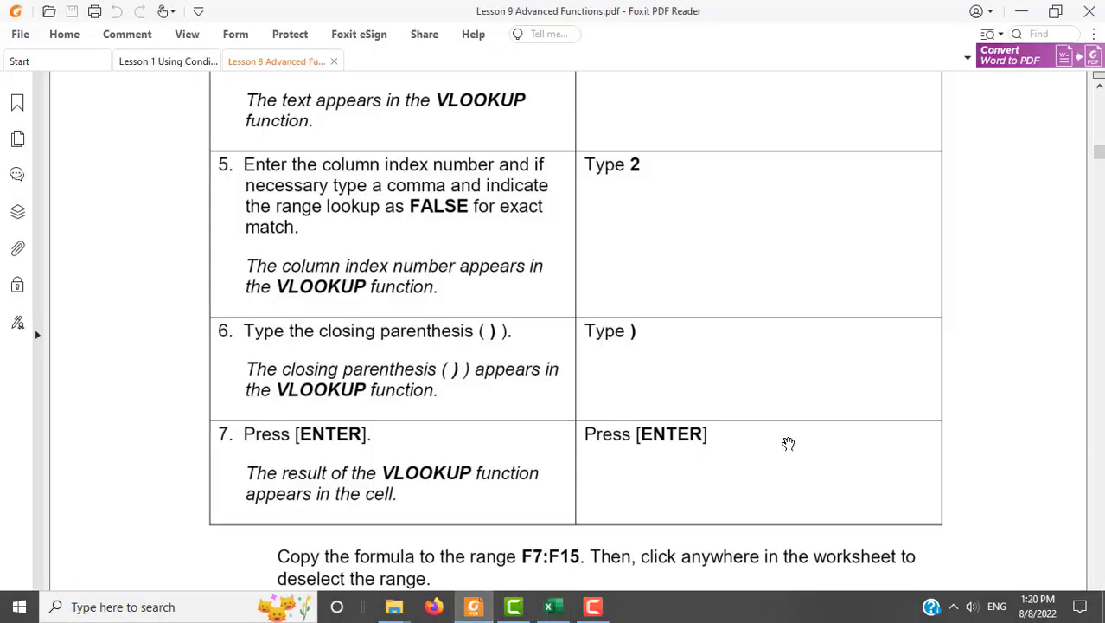
scroll(788, 443, "down", 10)
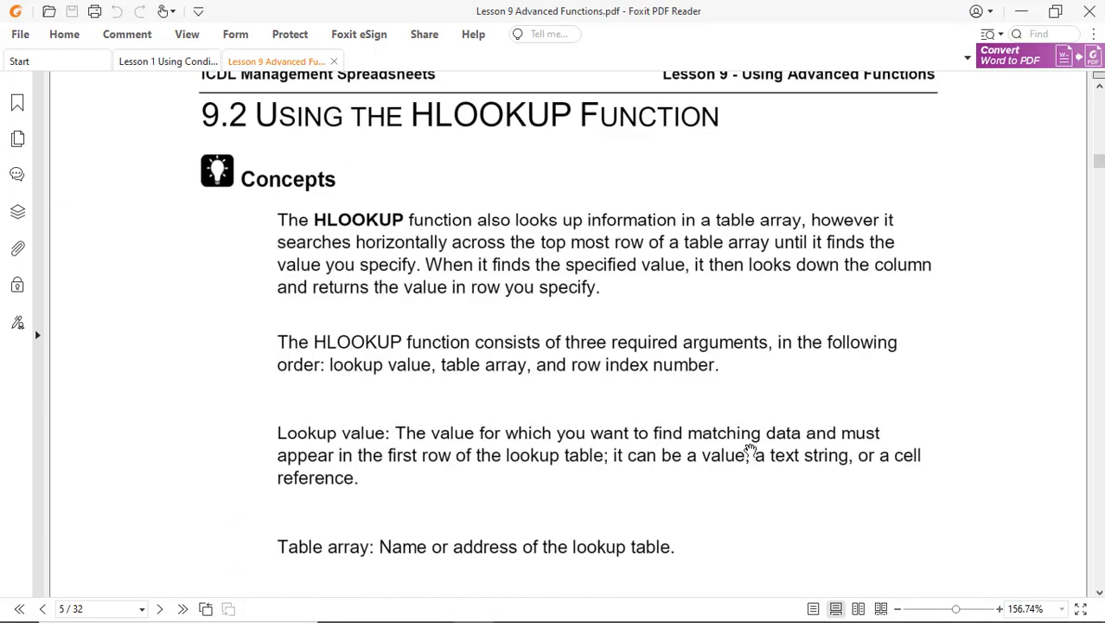
scroll(750, 445, "down", 12)
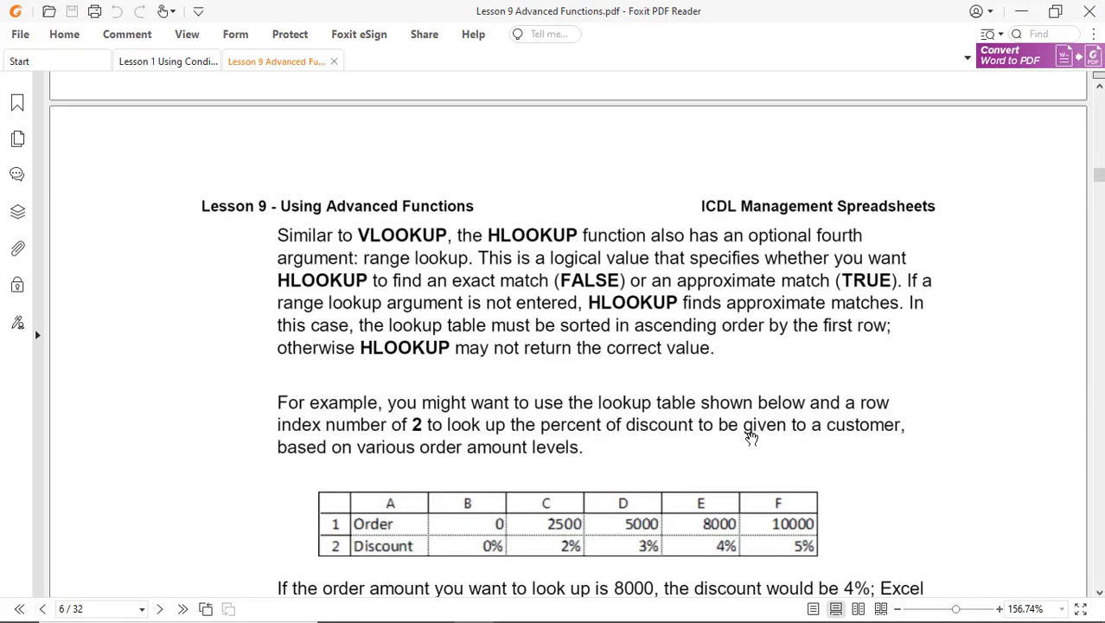
scroll(917, 403, "down", 3)
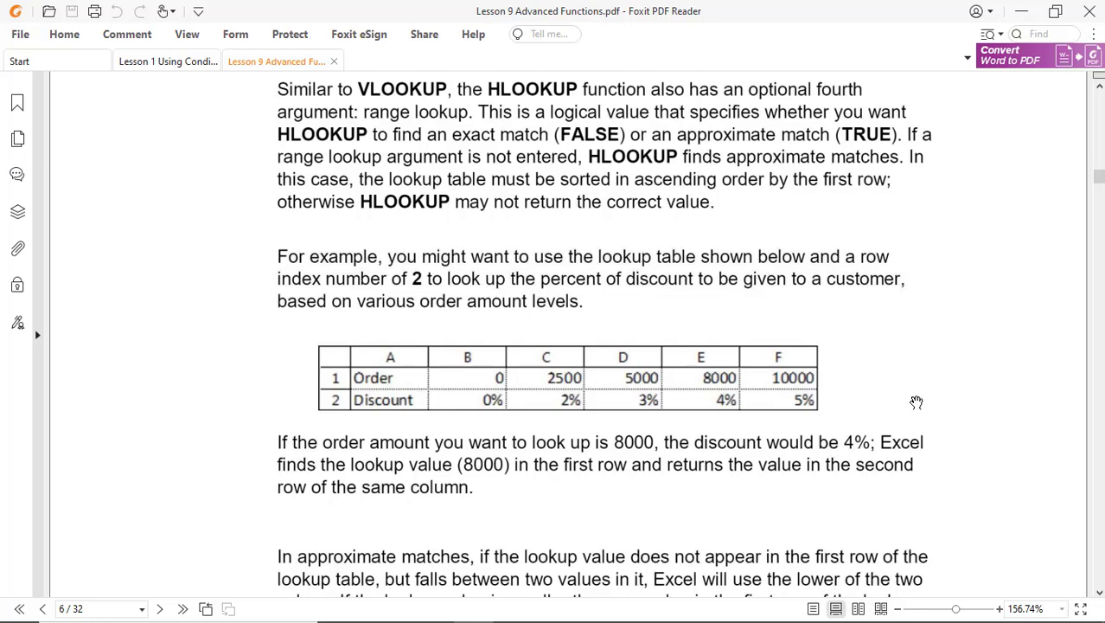
scroll(916, 402, "down", 14)
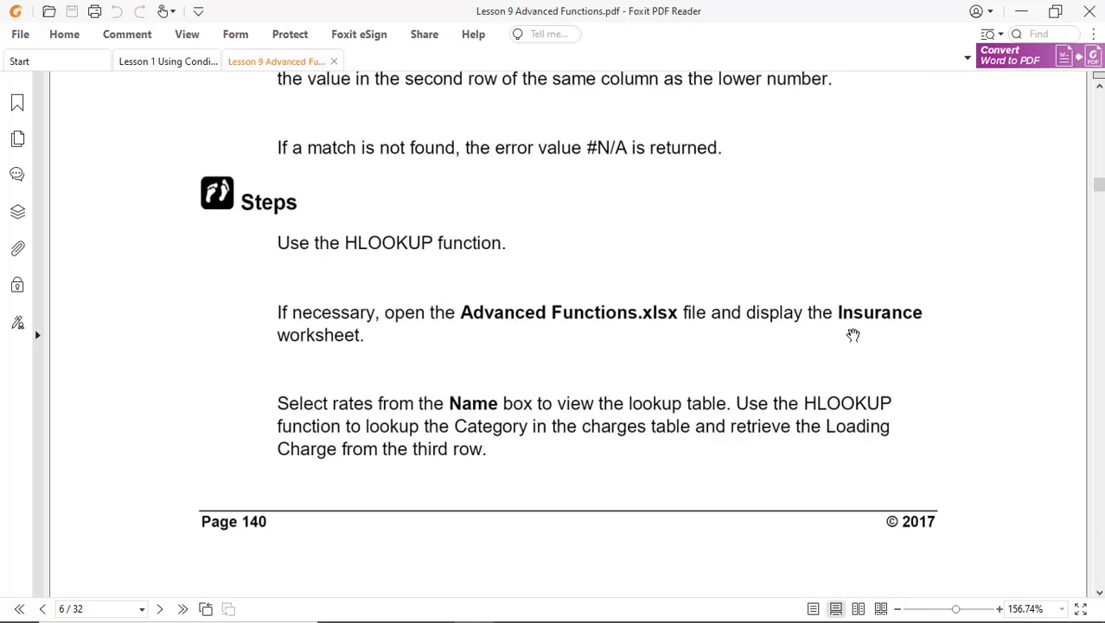
Read the HLOOKUP introduction and steps 1 to 5 on PDF pages 6 and 7, briefly checking the workbook's list of named ranges in Excel.
scroll(861, 422, "down", 3)
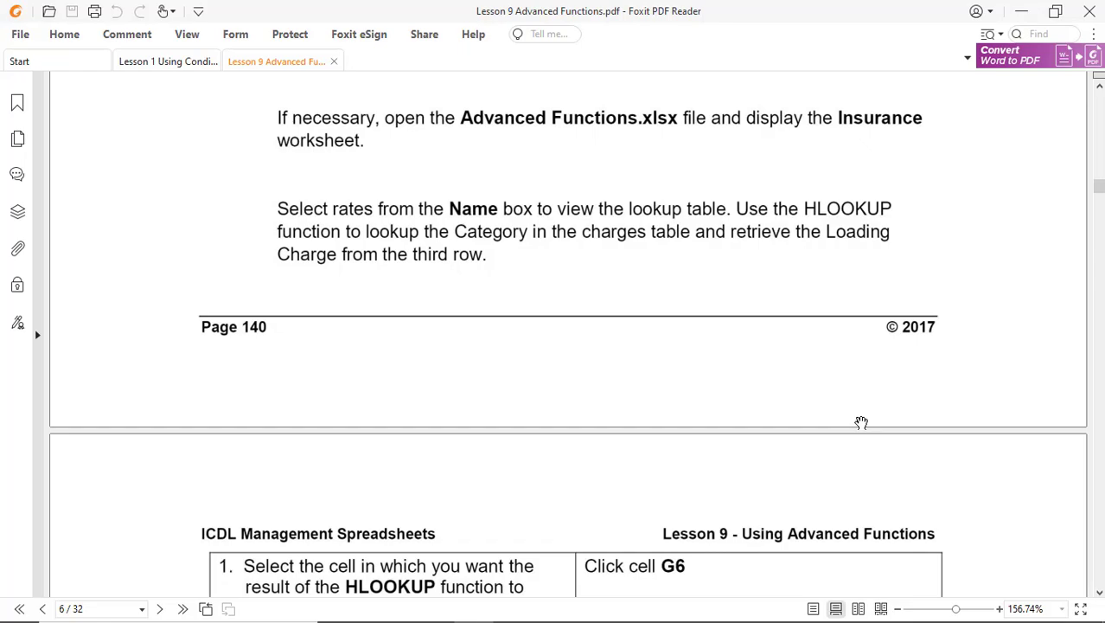
key("alt+Tab")
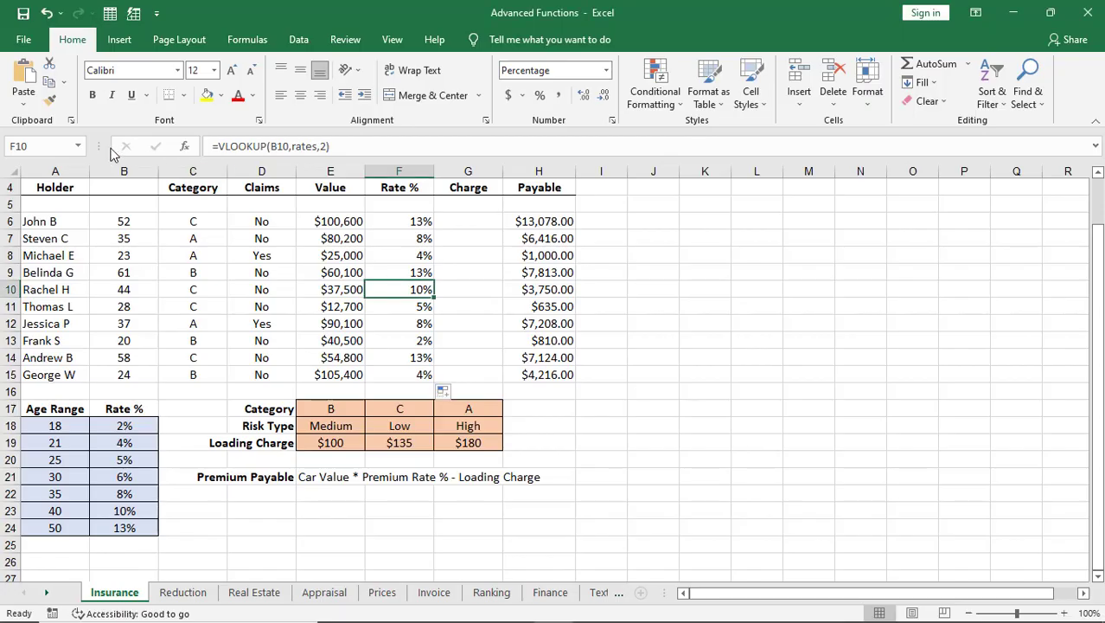
left_click(78, 146)
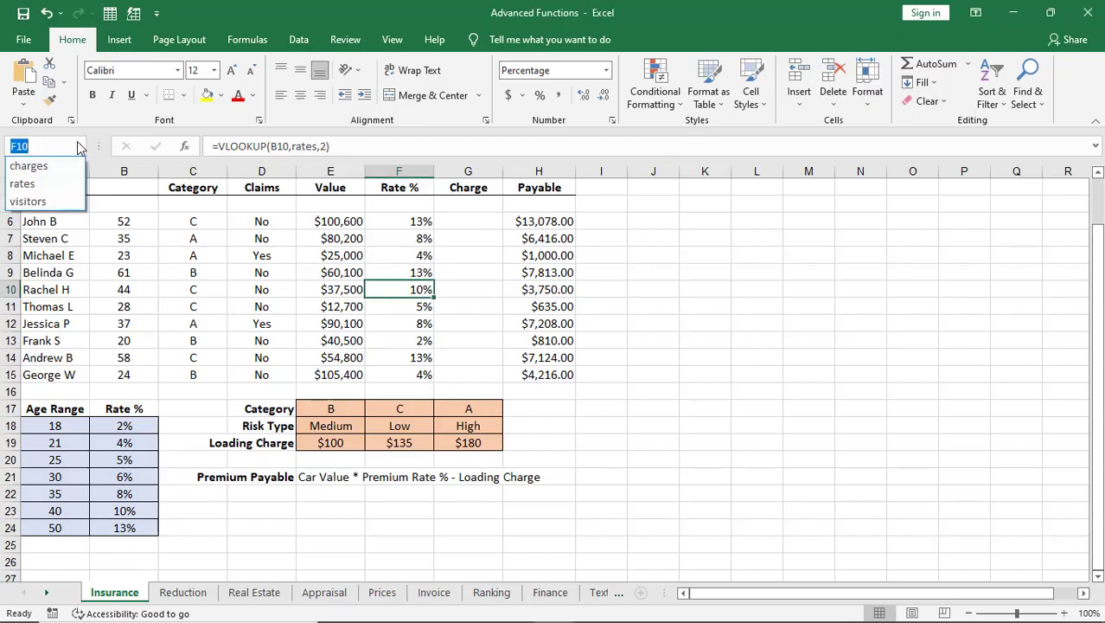
key("alt+Tab")
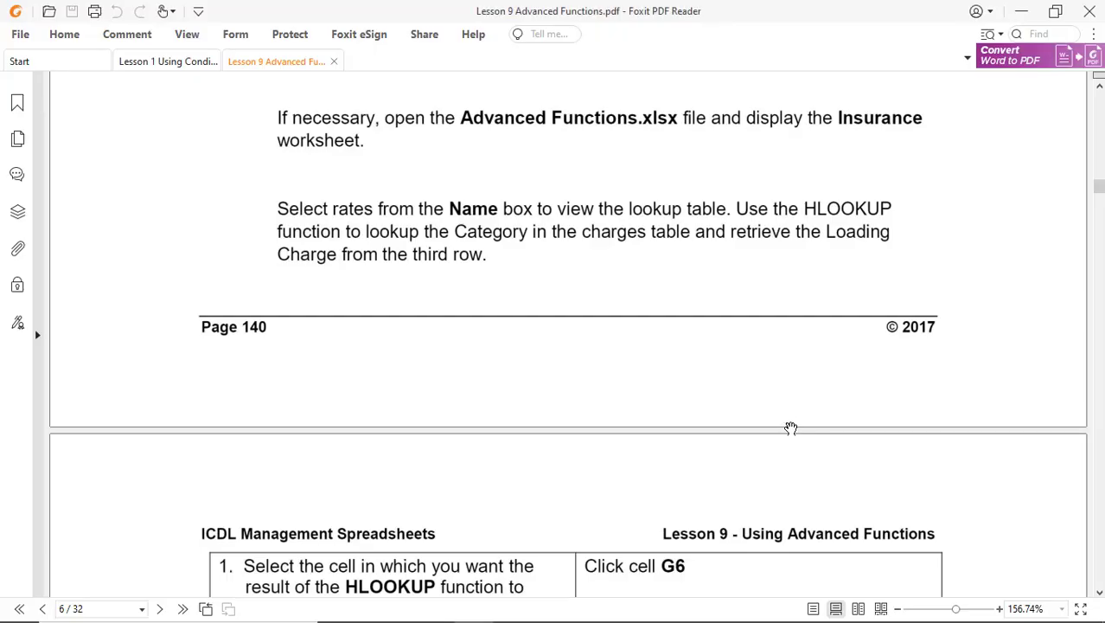
scroll(791, 427, "up", 3)
scroll(790, 427, "down", 7)
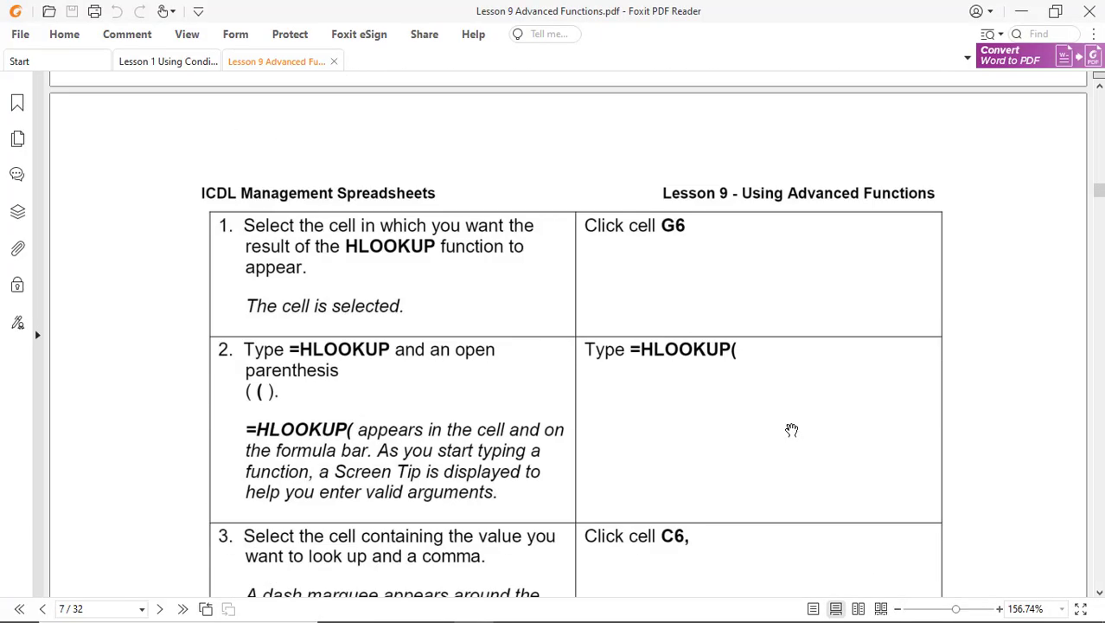
scroll(791, 430, "up", 2)
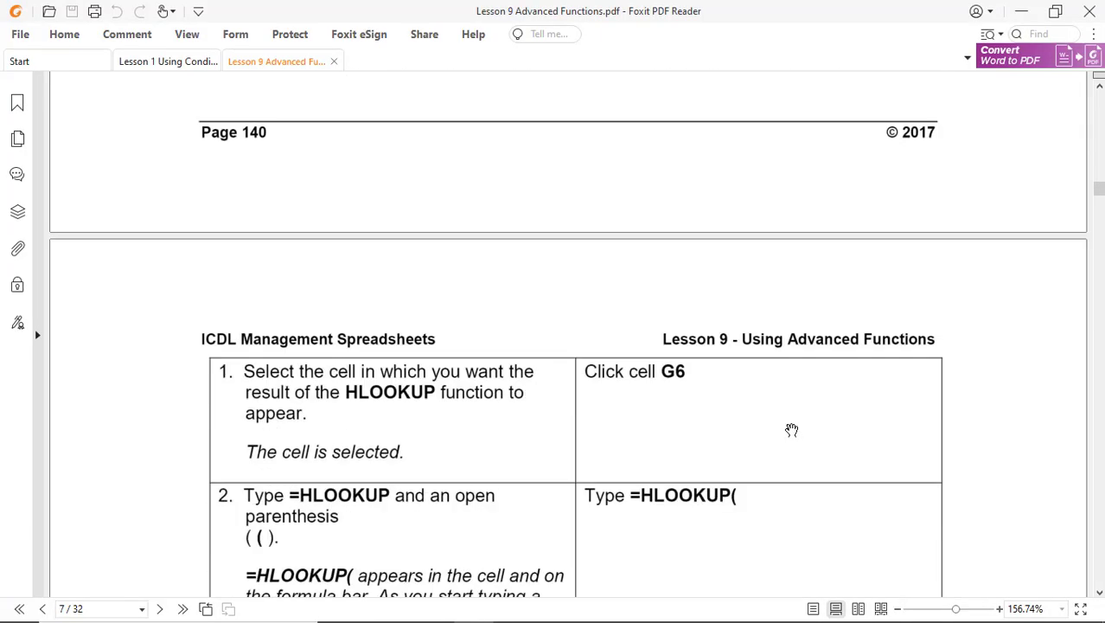
scroll(791, 429, "down", 4)
scroll(791, 430, "down", 4)
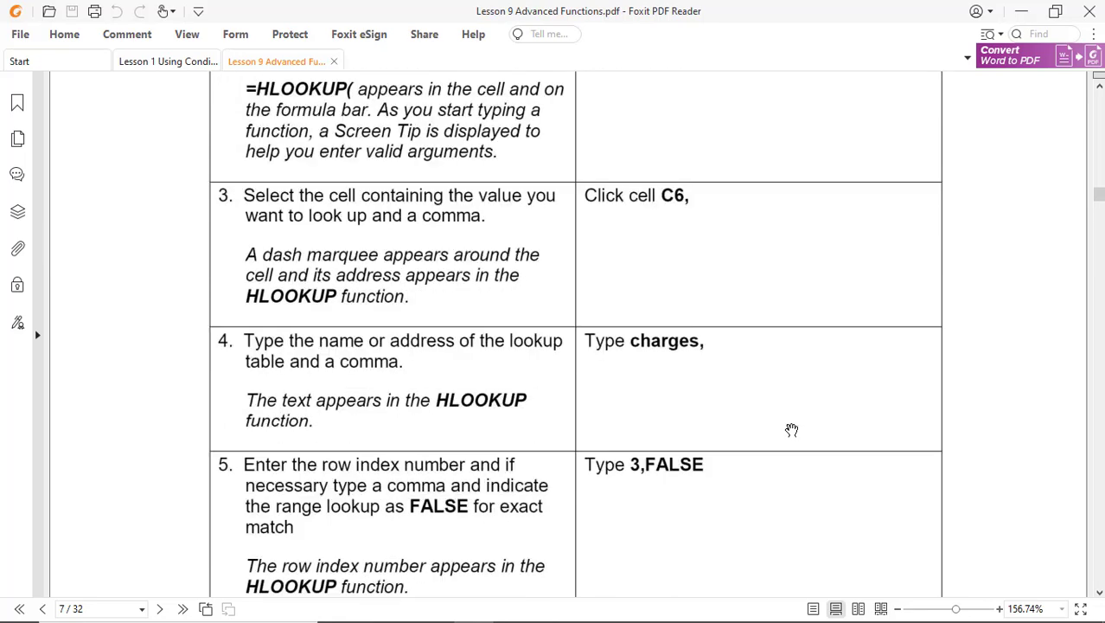
scroll(791, 429, "up", 7)
scroll(792, 430, "up", 5)
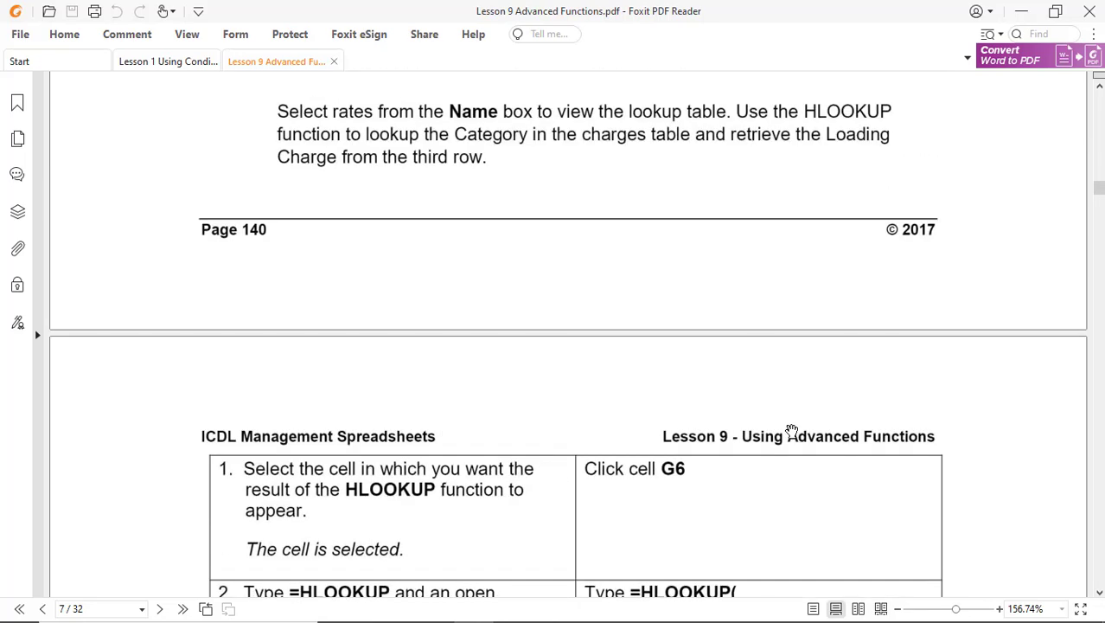
Switch to Excel and view the rates and charges named ranges in the Insurance worksheet.
key("alt+Tab")
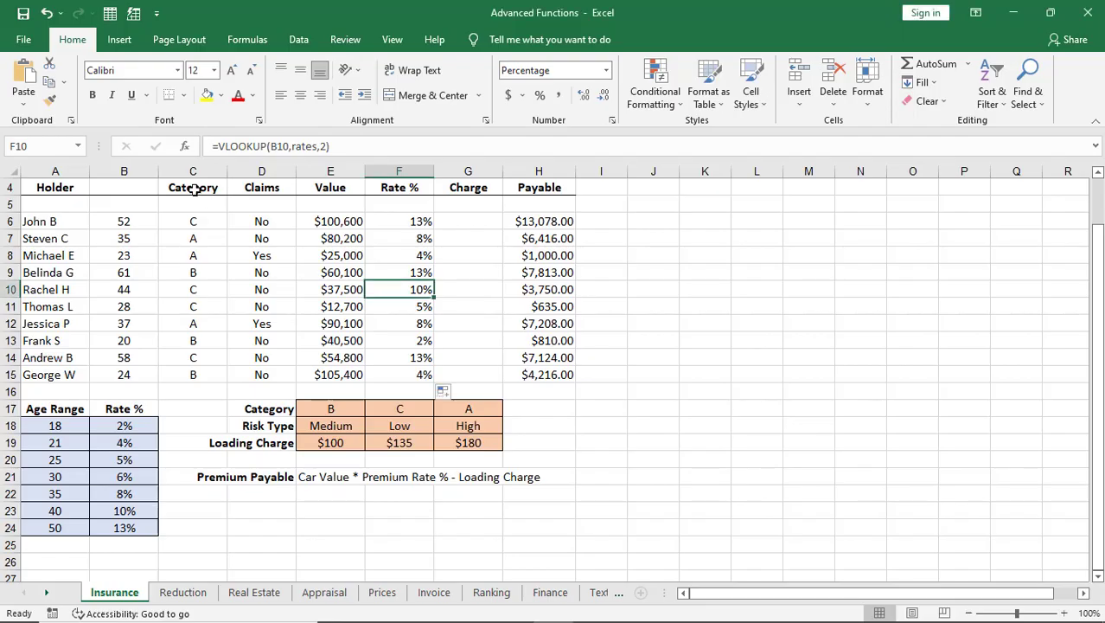
left_click(79, 146)
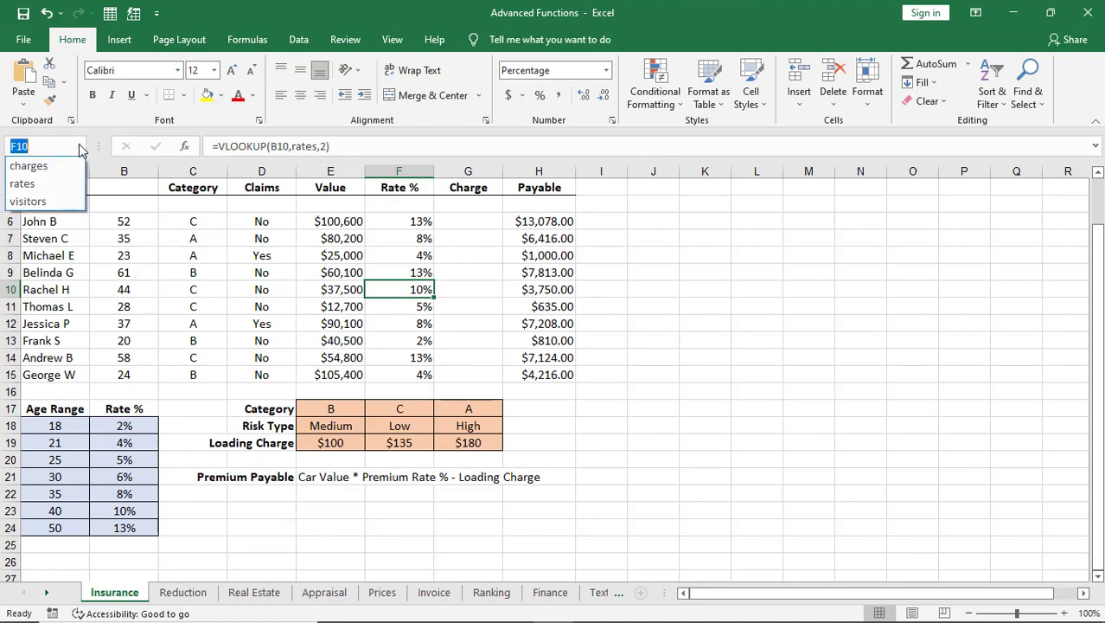
left_click(35, 184)
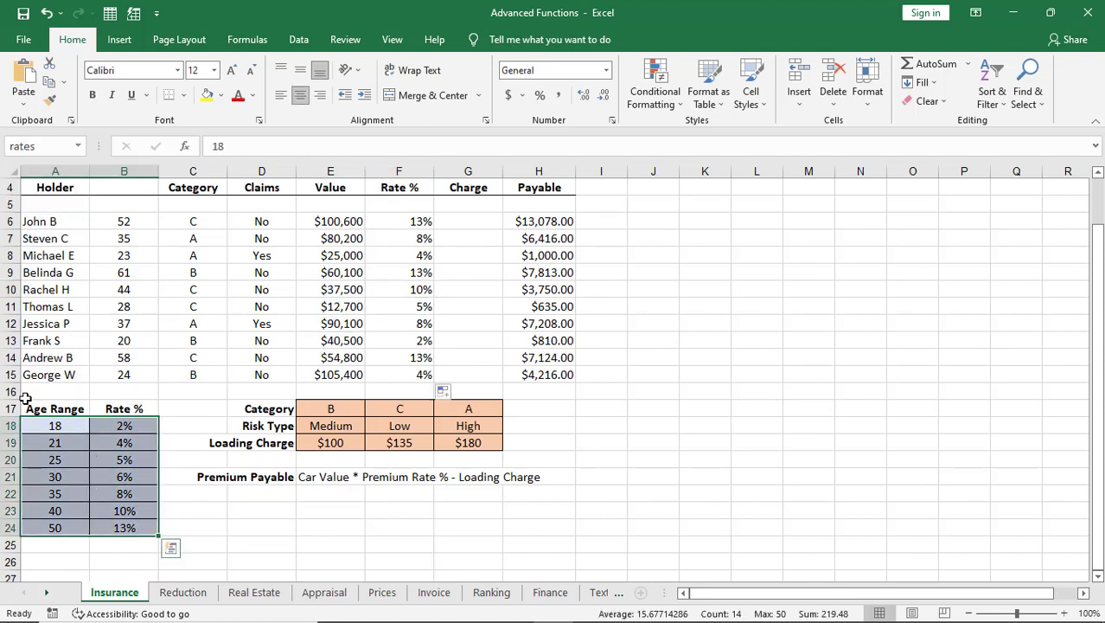
left_click(78, 146)
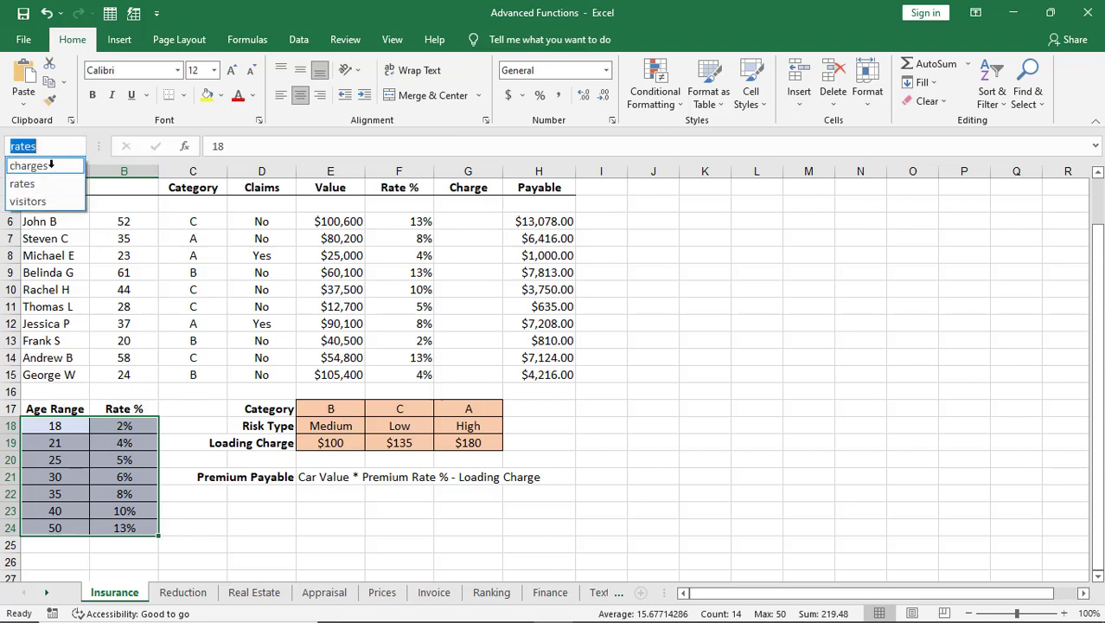
left_click(43, 165)
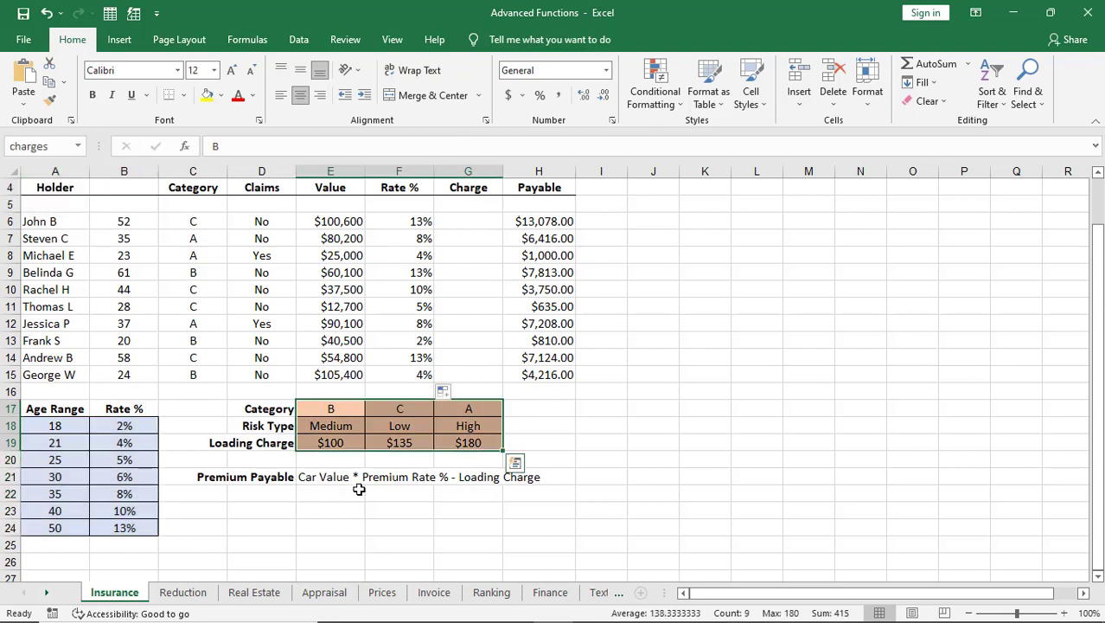
View the visitors named range in the Ranking worksheet, return to the Insurance worksheet and select the rates range again.
left_click(83, 145)
left_click(41, 202)
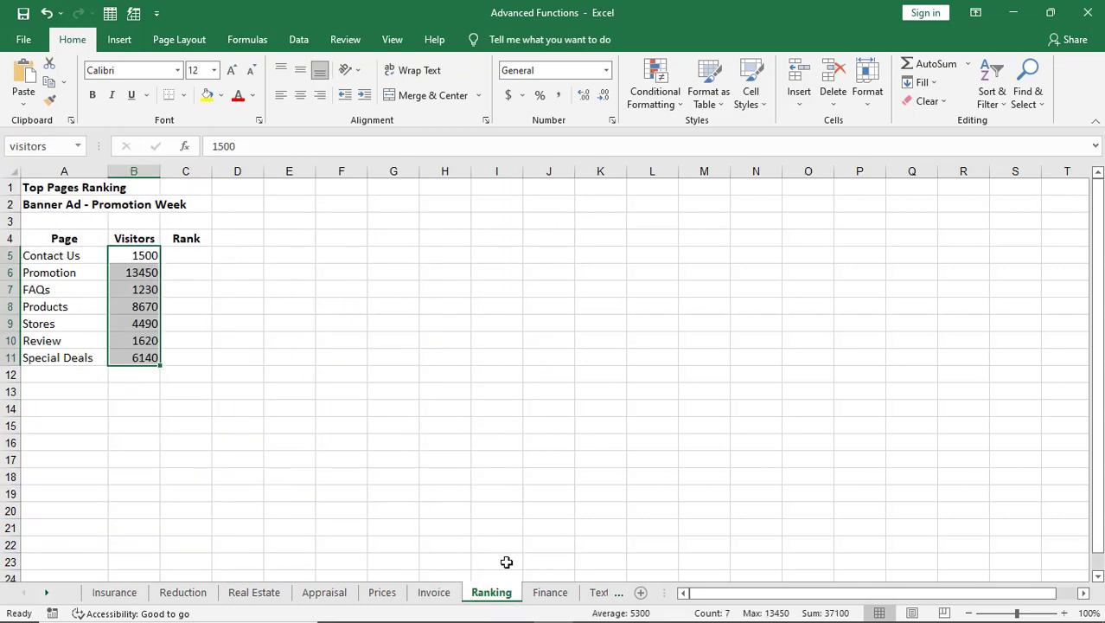
left_click(79, 147)
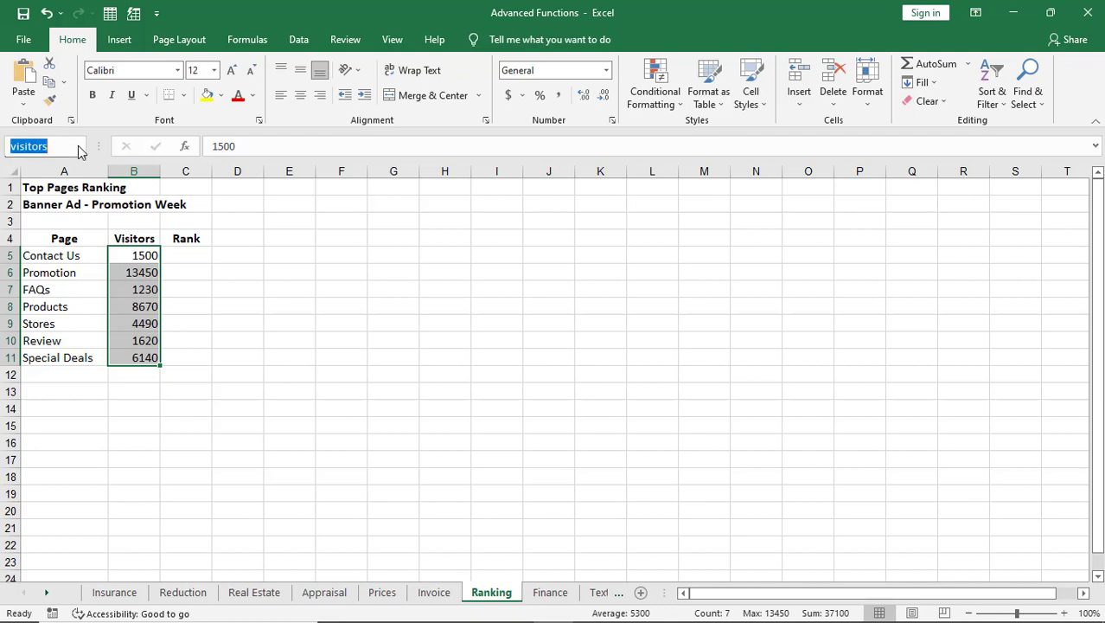
left_click(79, 147)
left_click(114, 592)
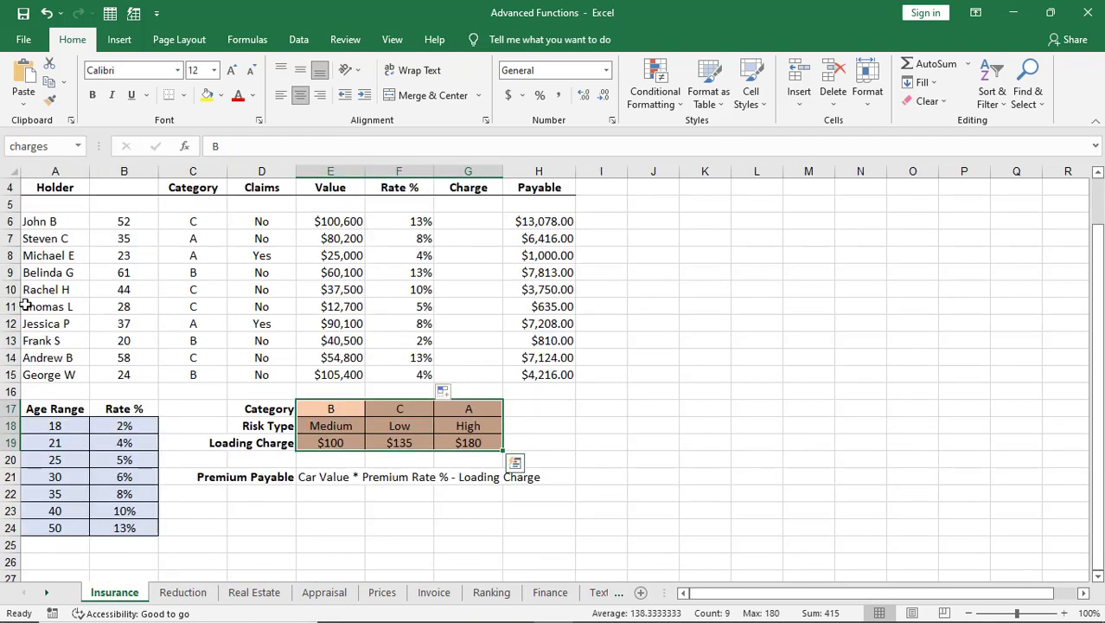
left_click(80, 148)
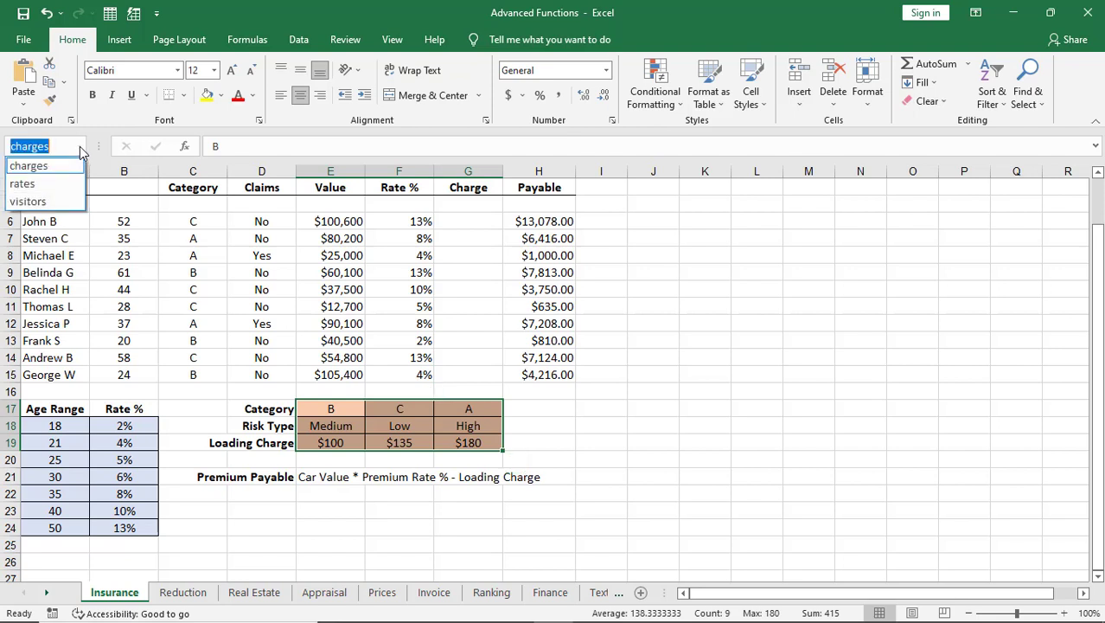
left_click(24, 183)
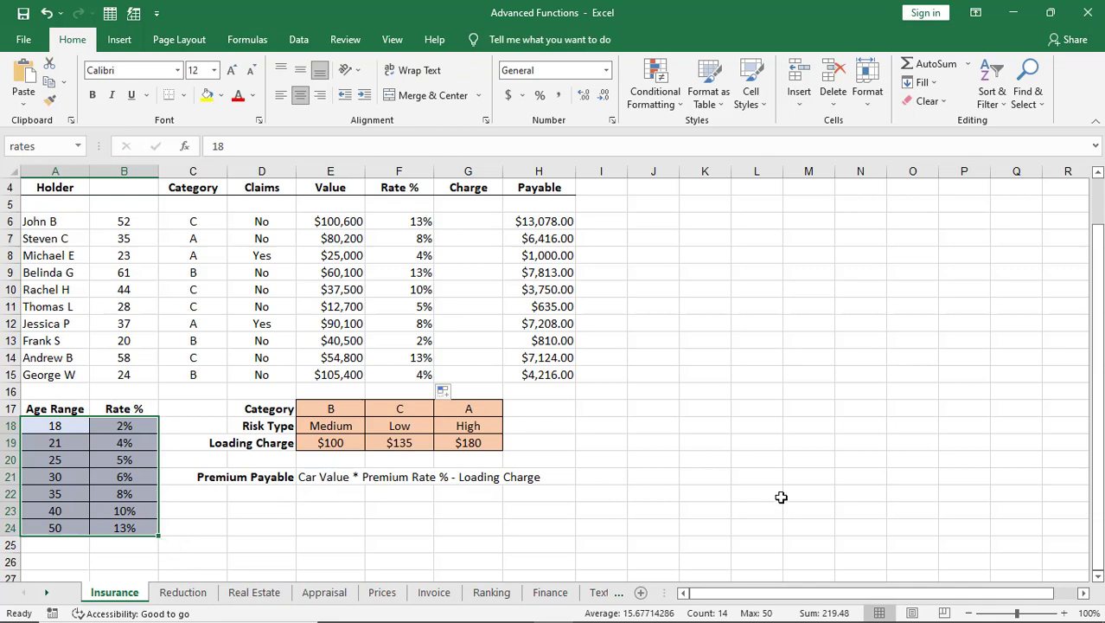
Read HLOOKUP step 1 in Foxit PDF Reader and select cell G6 in the Excel Insurance worksheet.
left_click(473, 606)
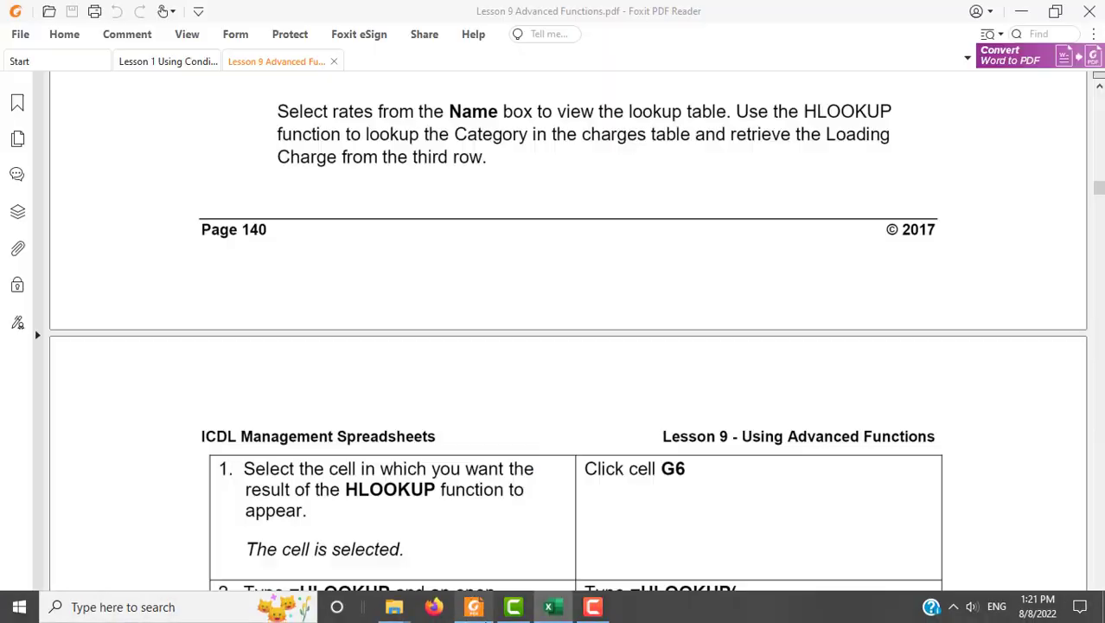
scroll(834, 446, "up", 3)
scroll(834, 446, "down", 5)
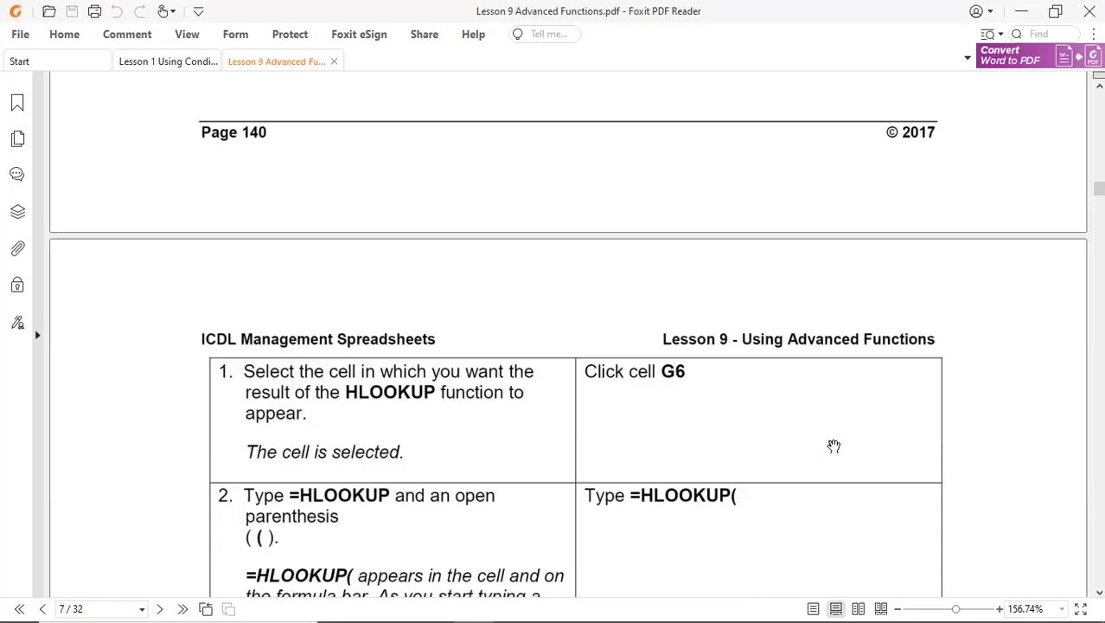
key("alt+Tab")
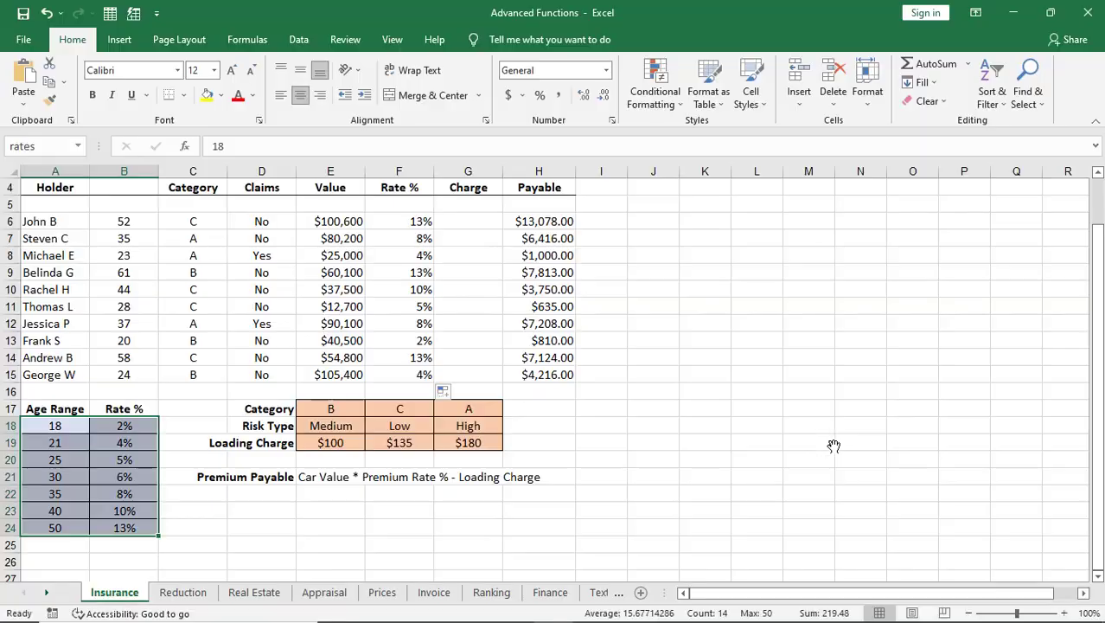
left_click(469, 222)
Check HLOOKUP step 2 in the PDF and begin the formula in G6 with =HLOOKUP( in Excel.
key("alt+Tab")
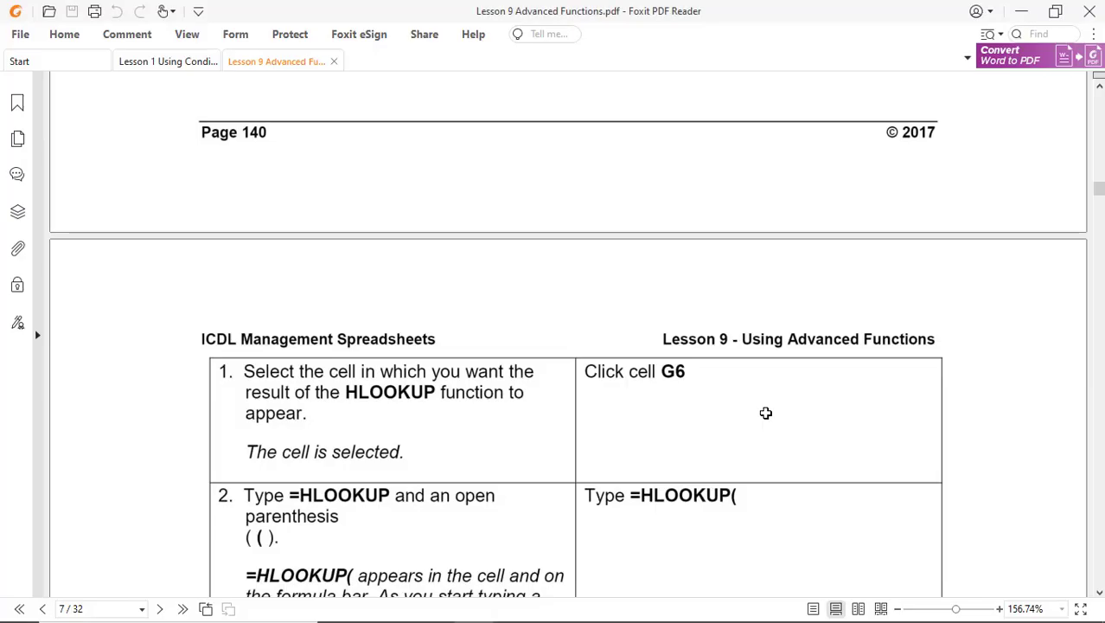
scroll(1003, 451, "down", 5)
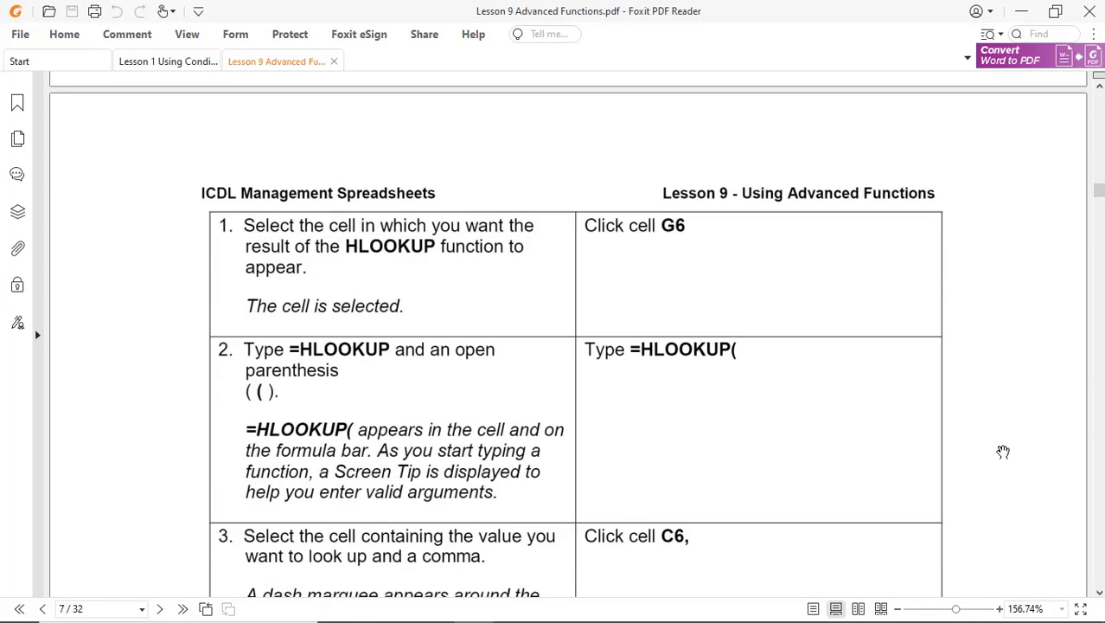
key("alt+Tab")
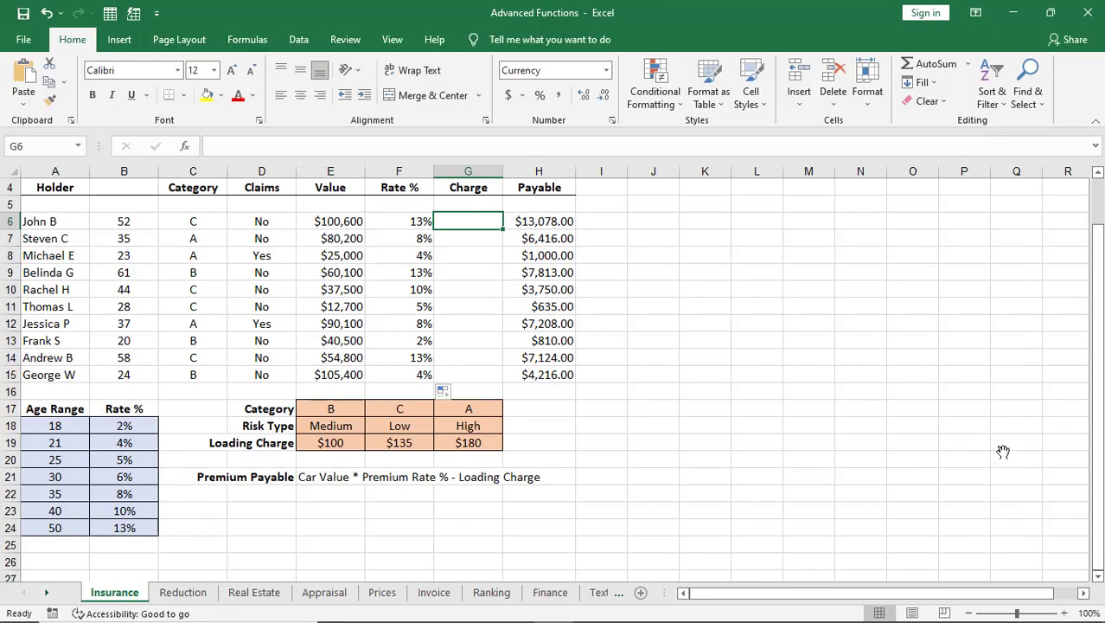
type("=HLO")
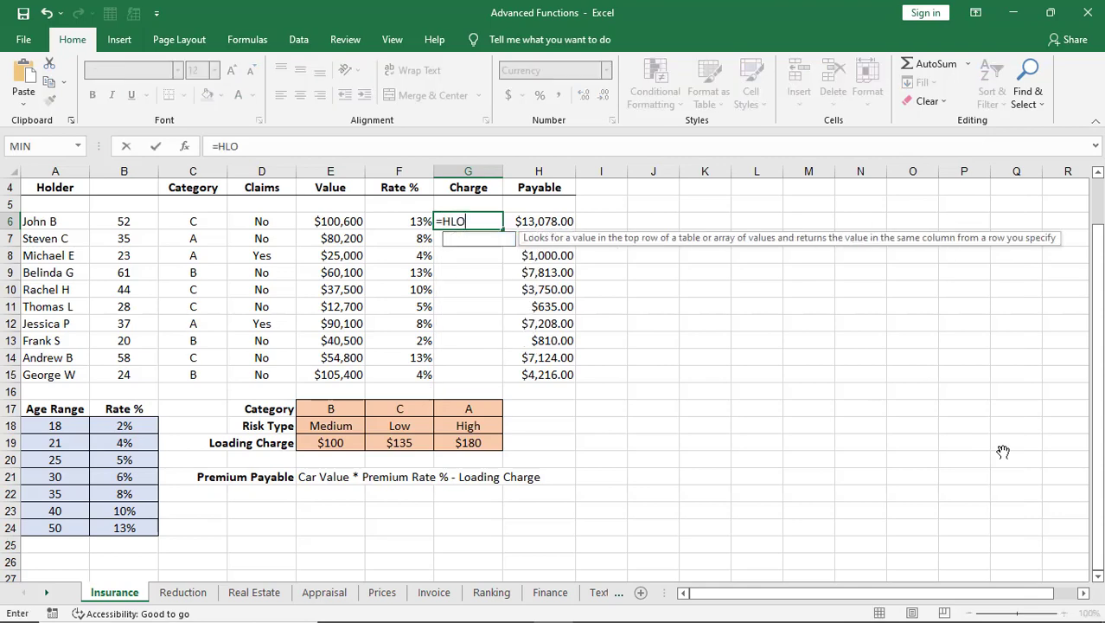
type("OKUP(")
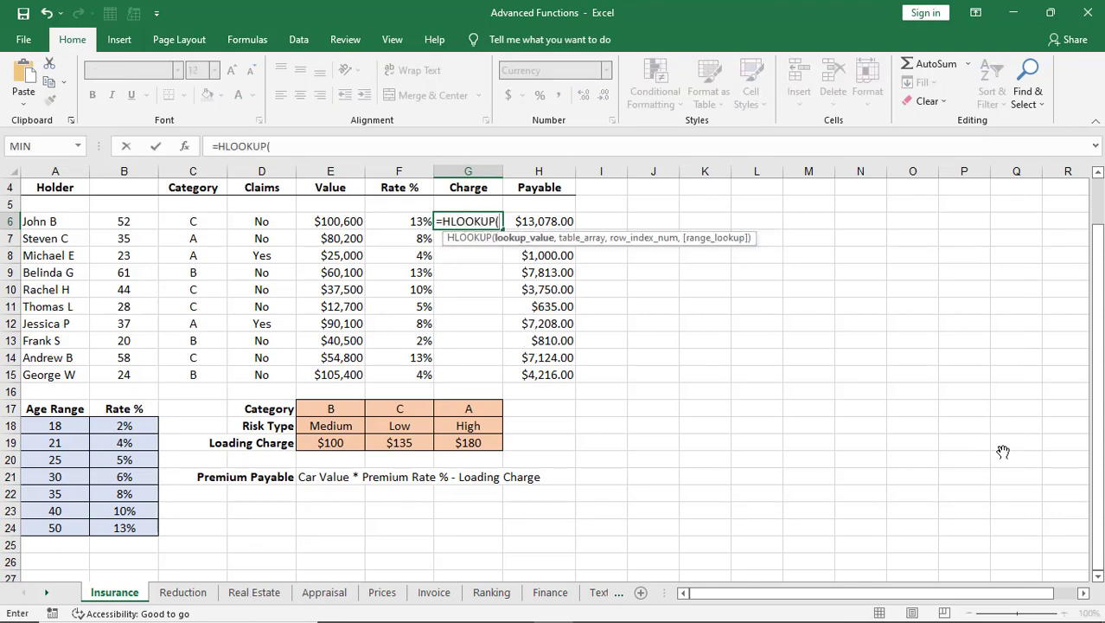
Check HLOOKUP step 3 in the PDF and add C6 with a comma as the lookup value in Excel's G6 formula.
key("alt+Tab")
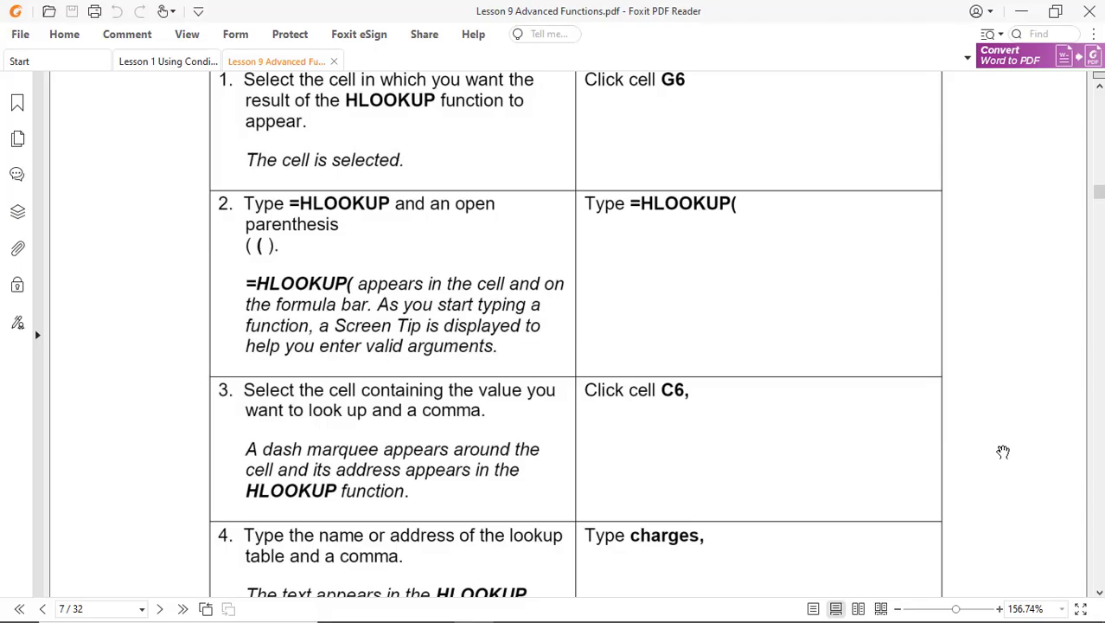
key("alt+Tab")
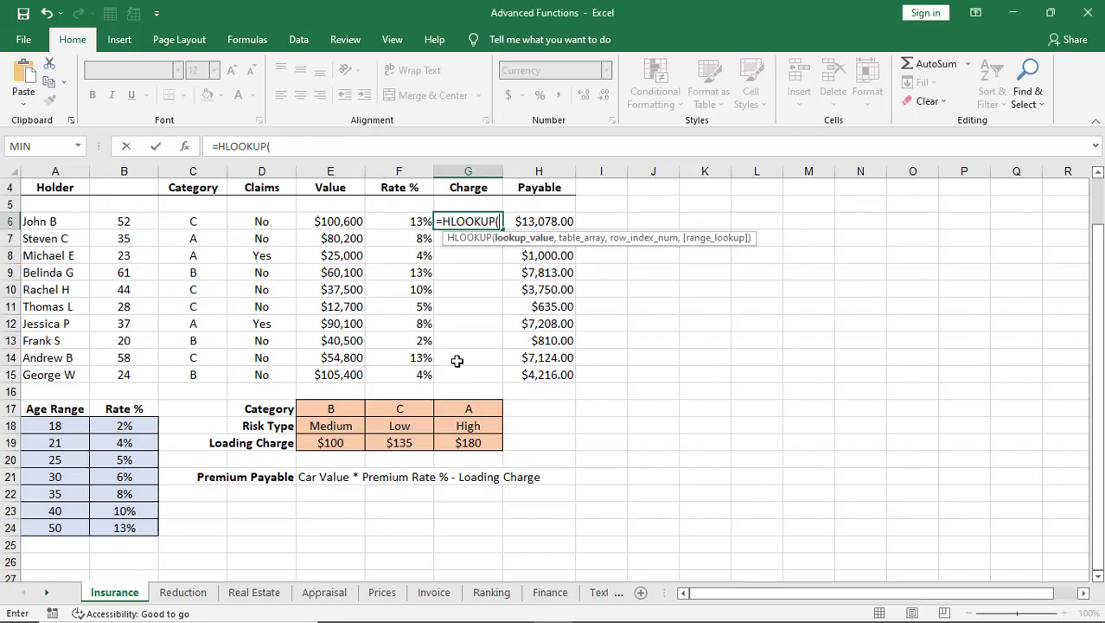
left_click(192, 222)
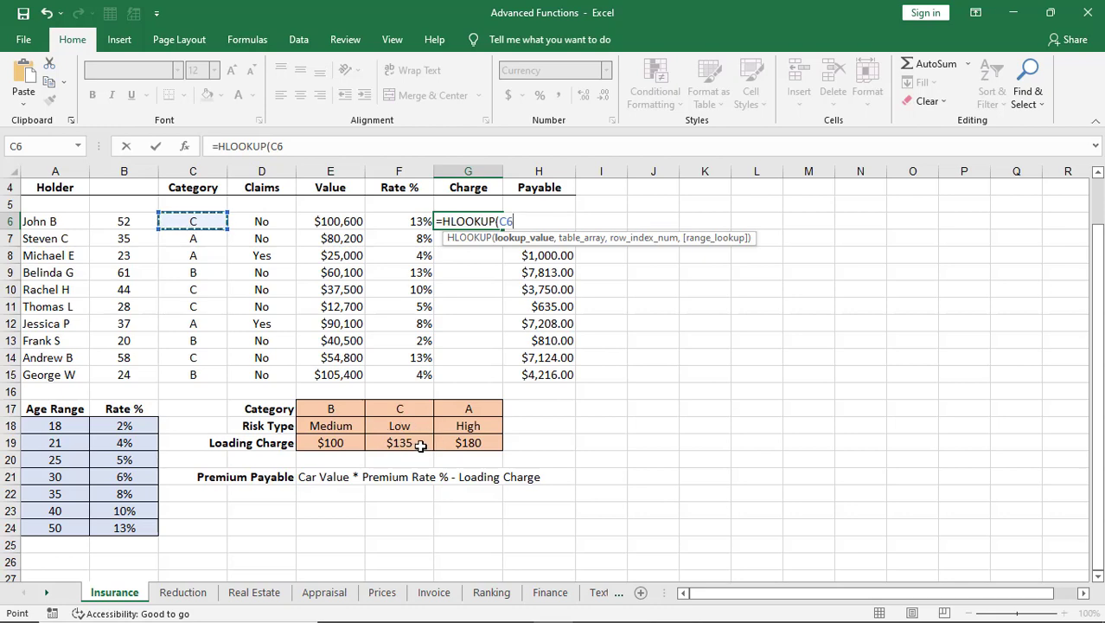
type(",")
Read HLOOKUP steps 4 and 5 in Foxit PDF Reader and add charges as the lookup table in Excel's G6 formula.
key("alt+Tab")
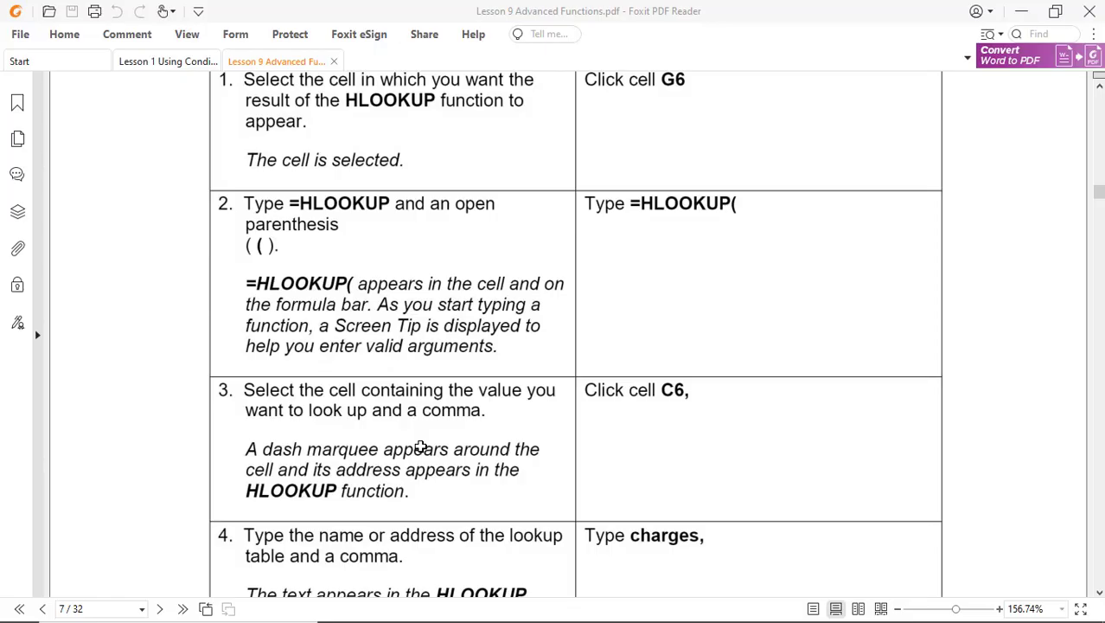
scroll(742, 454, "down", 5)
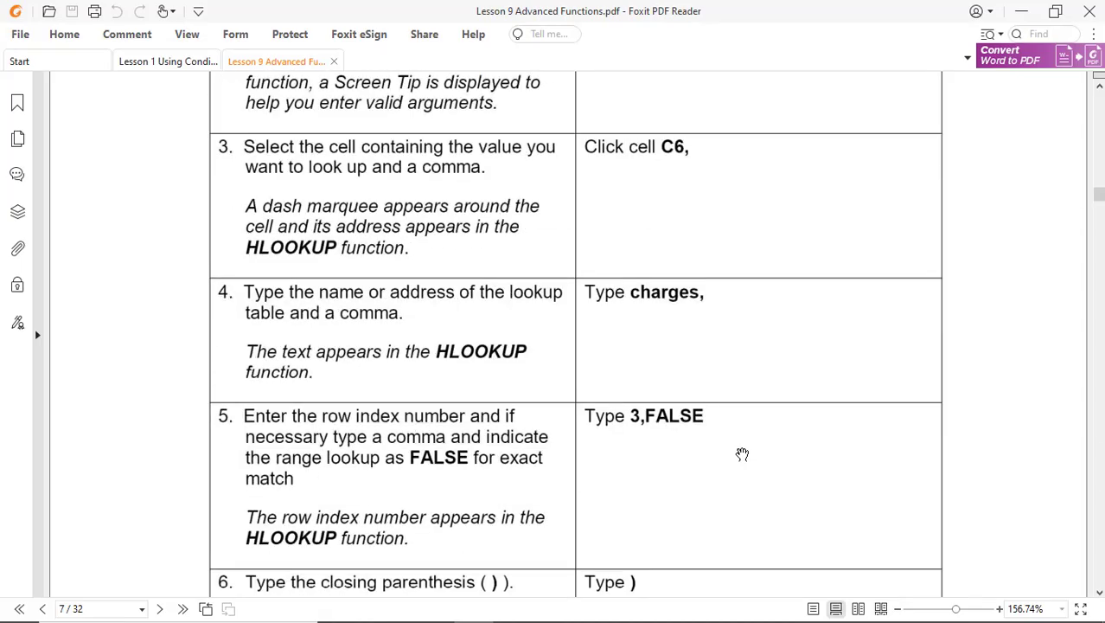
key("alt+Tab")
type("cha")
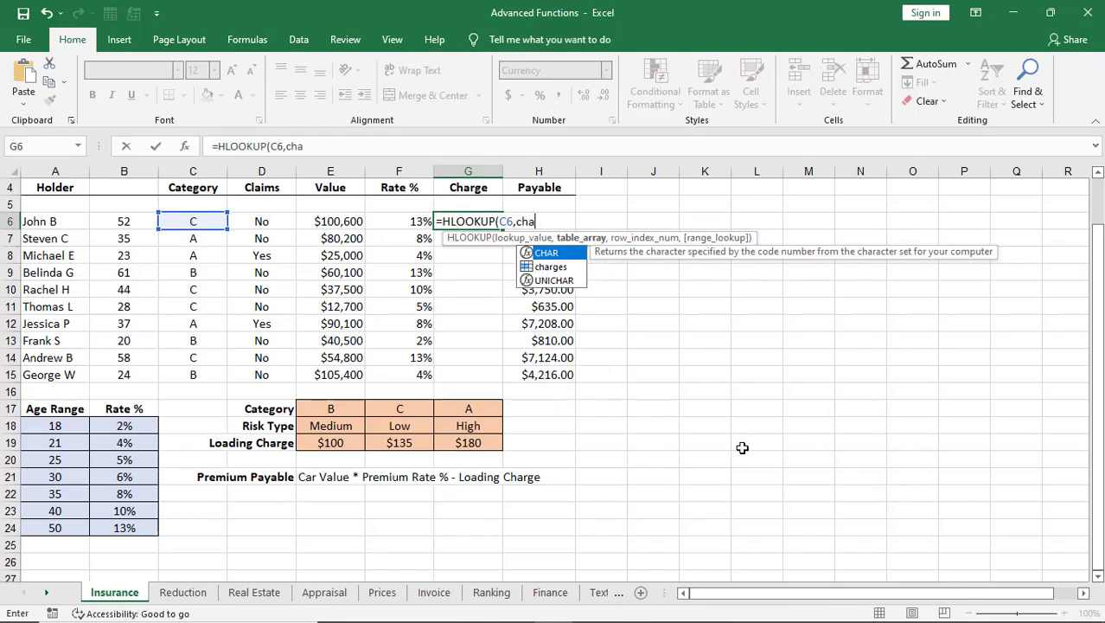
type("rges")
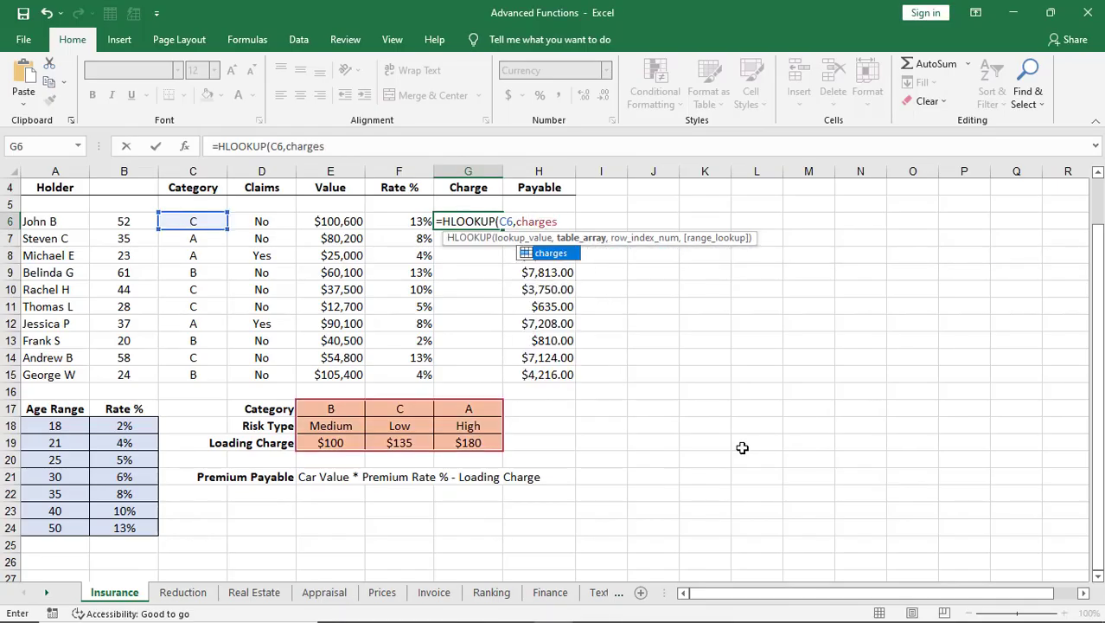
Complete the HLOOKUP formula in G6 with row index number 3 and FALSE for an exact match.
type(",3")
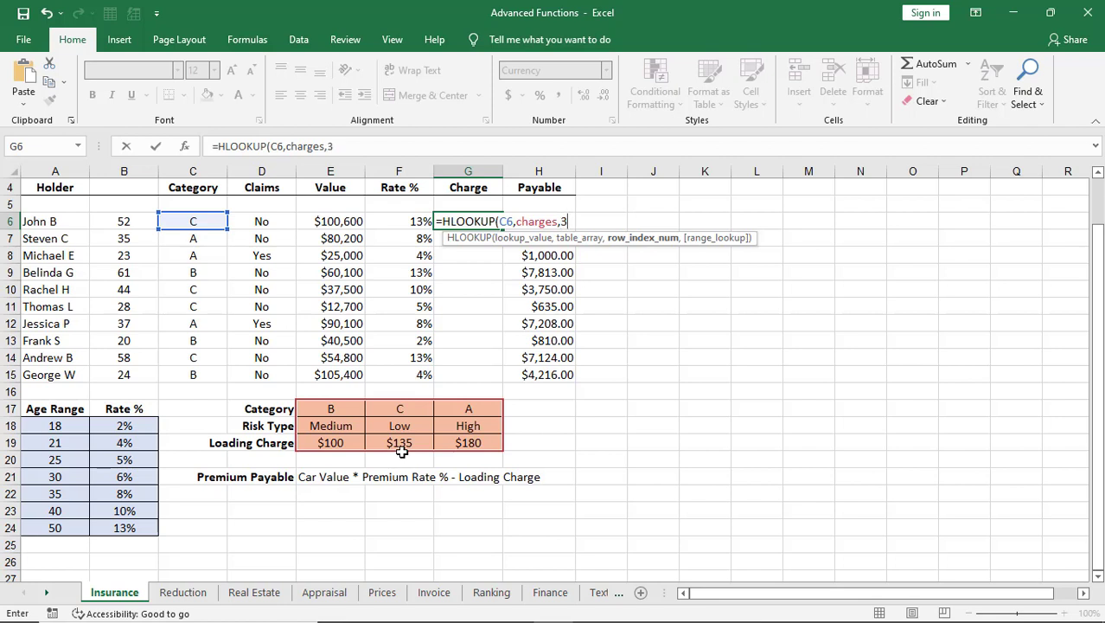
type(",")
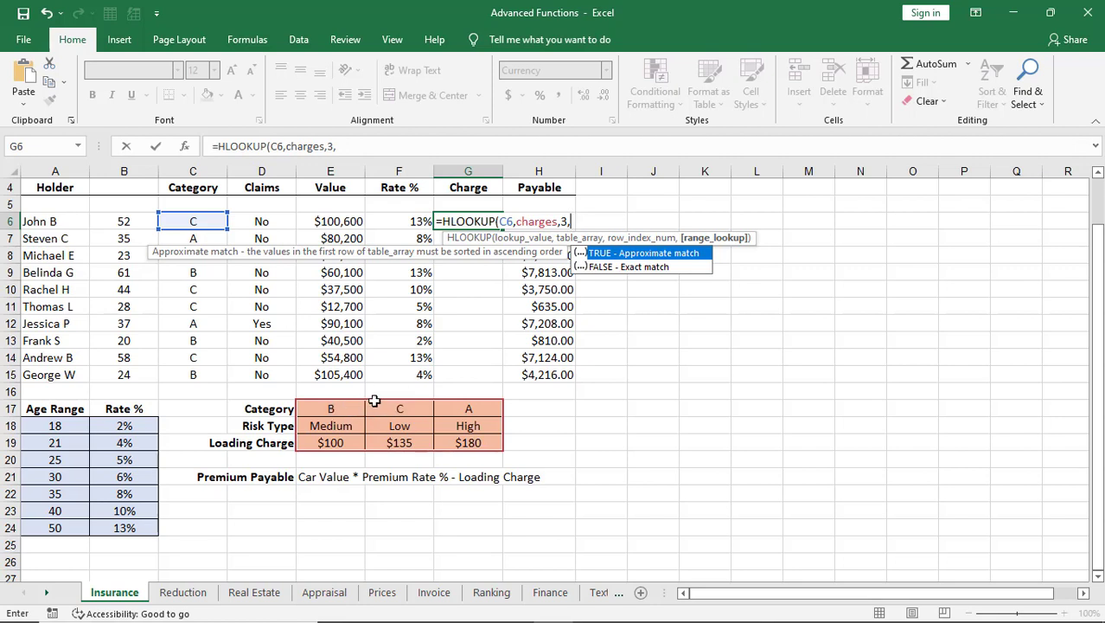
double_click(638, 265)
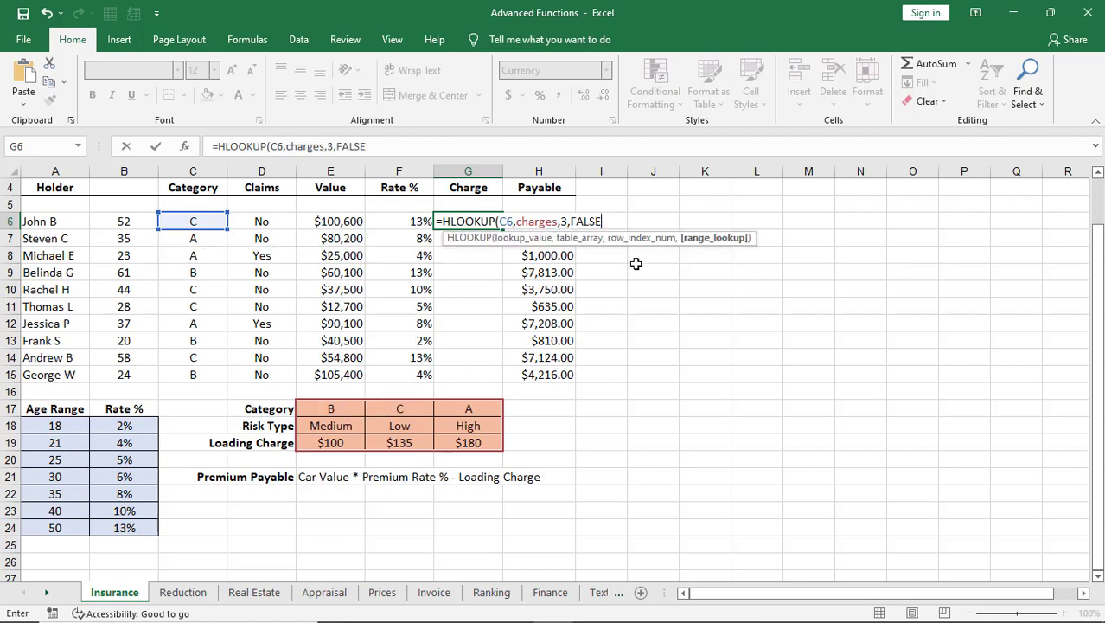
type(")")
key("Return")
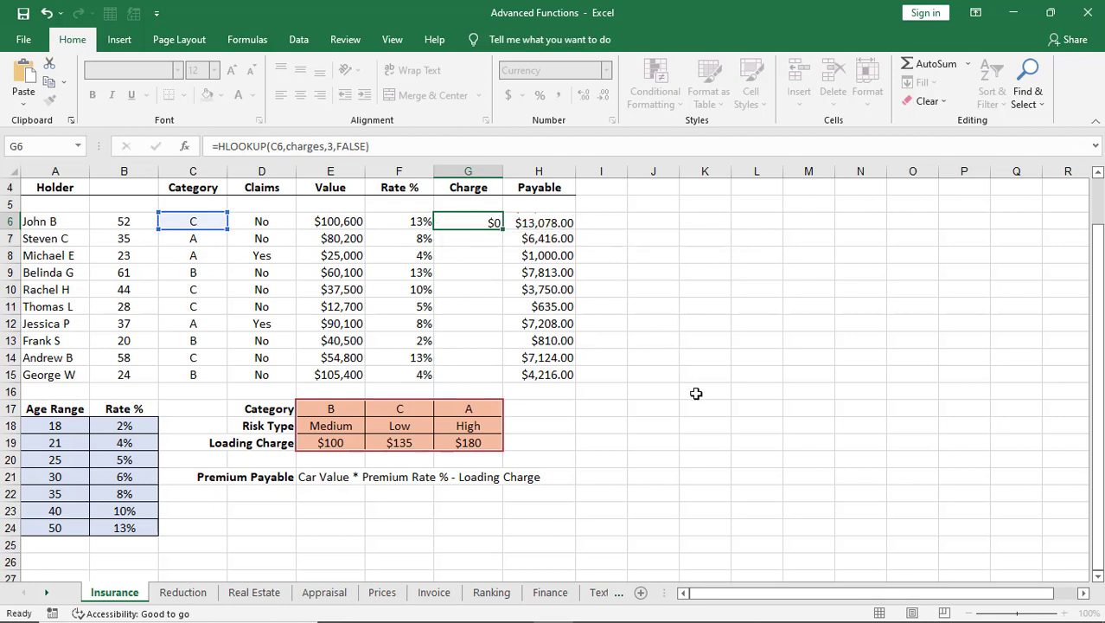
Copy the HLOOKUP formula from G6 down to G15 and check the copied formulas in G12 and G15.
left_click(465, 221)
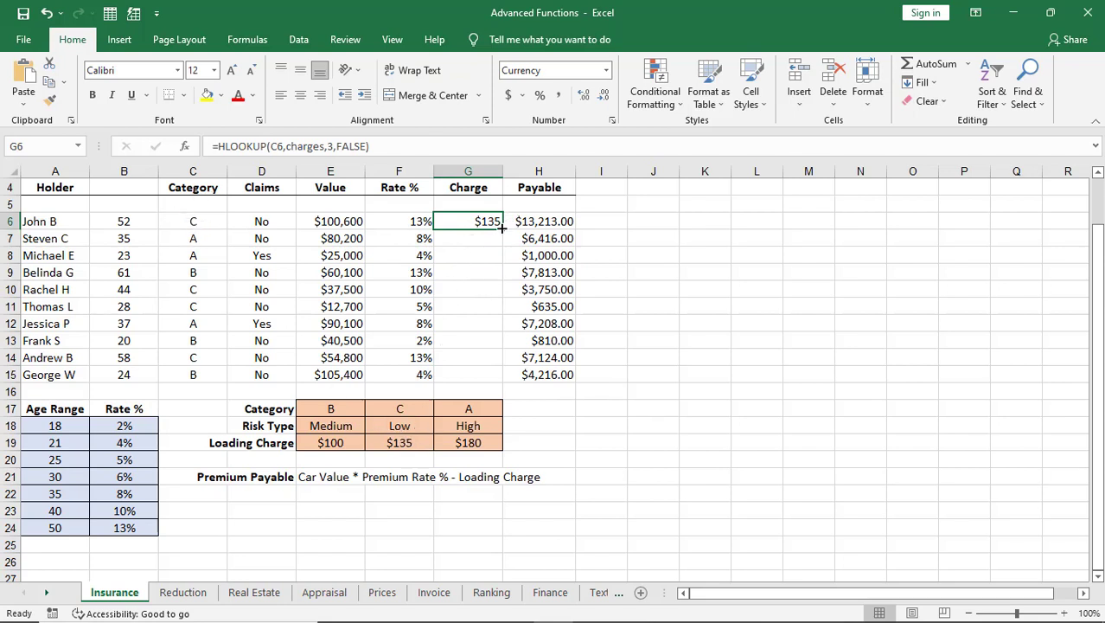
left_click_drag(501, 227, 510, 381)
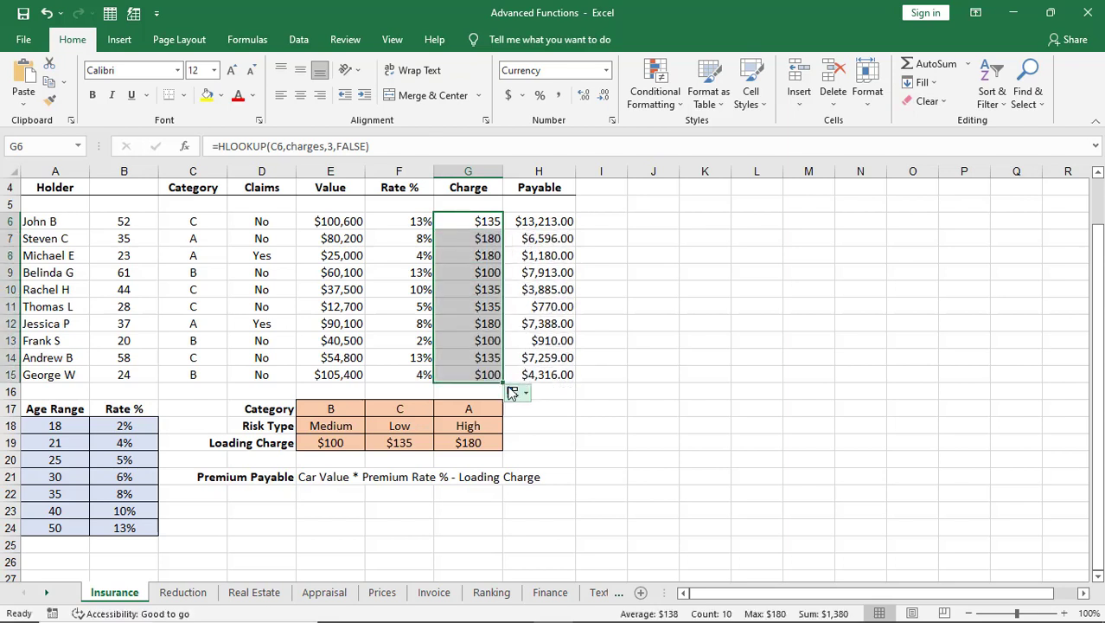
left_click(470, 323)
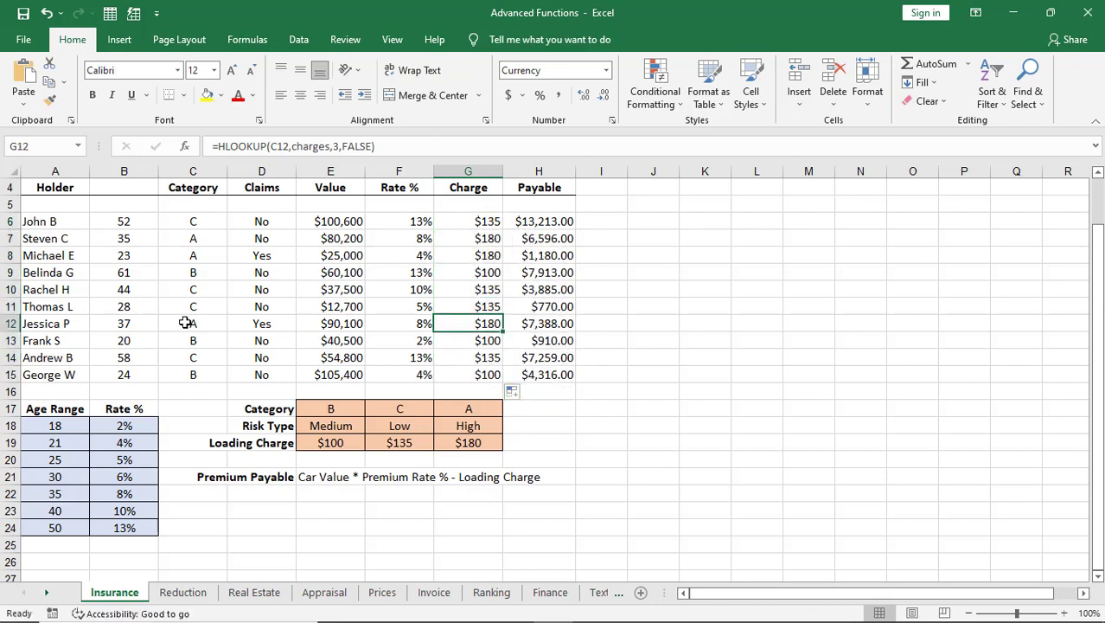
left_click(466, 377)
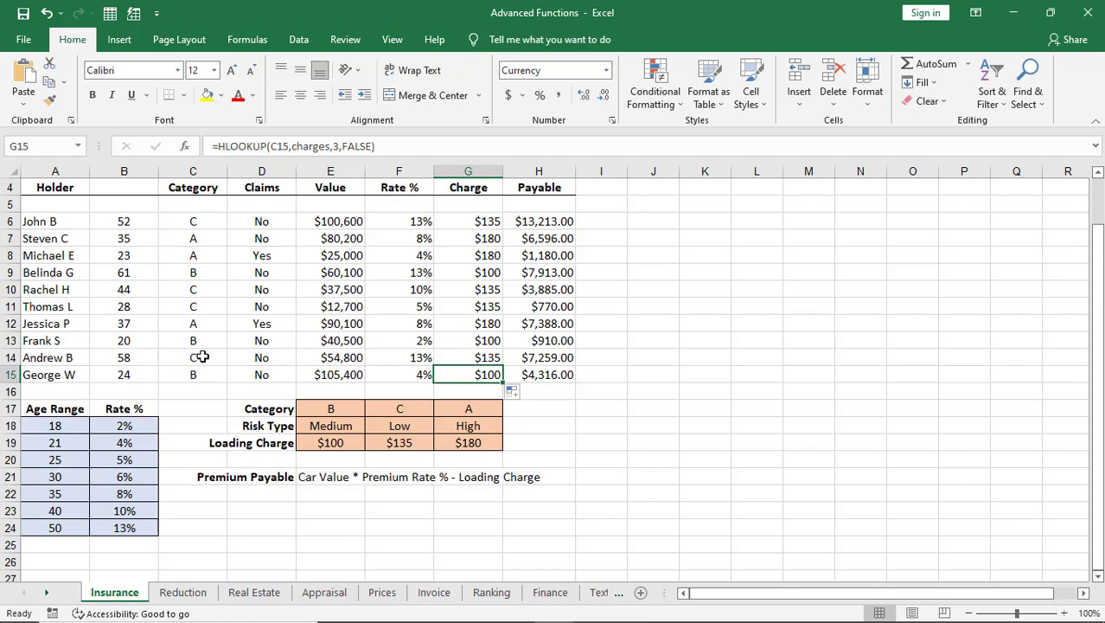
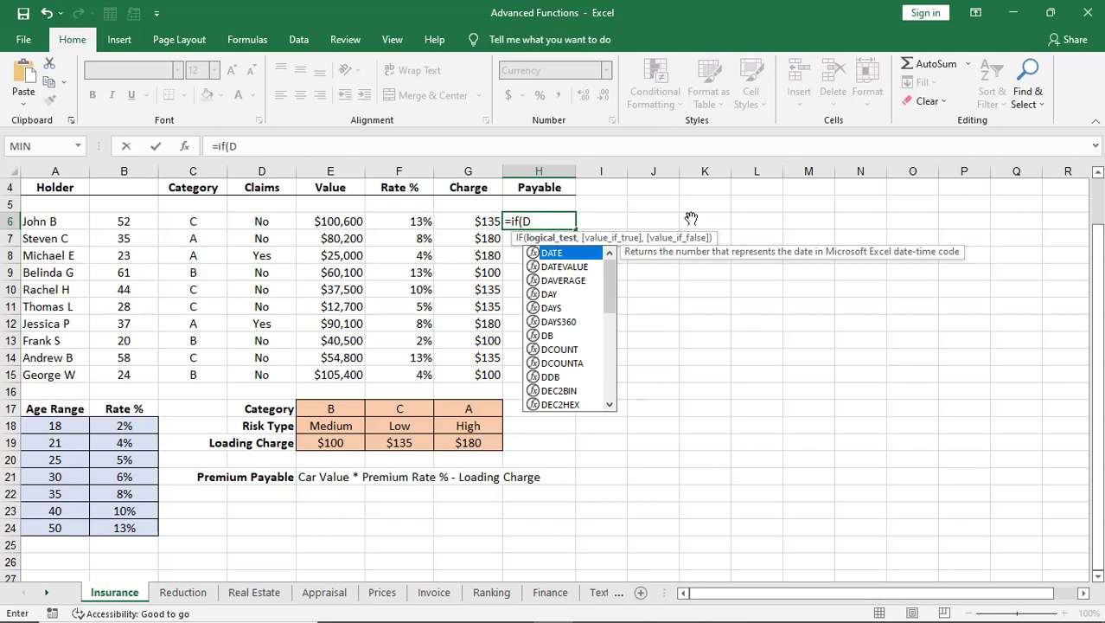
Add the logical test D6="No" and the true action G6*35% to Excel's H6 IF formula, checking IF step 4 in the PDF.
type("=\"No\",")
key("alt+Tab")
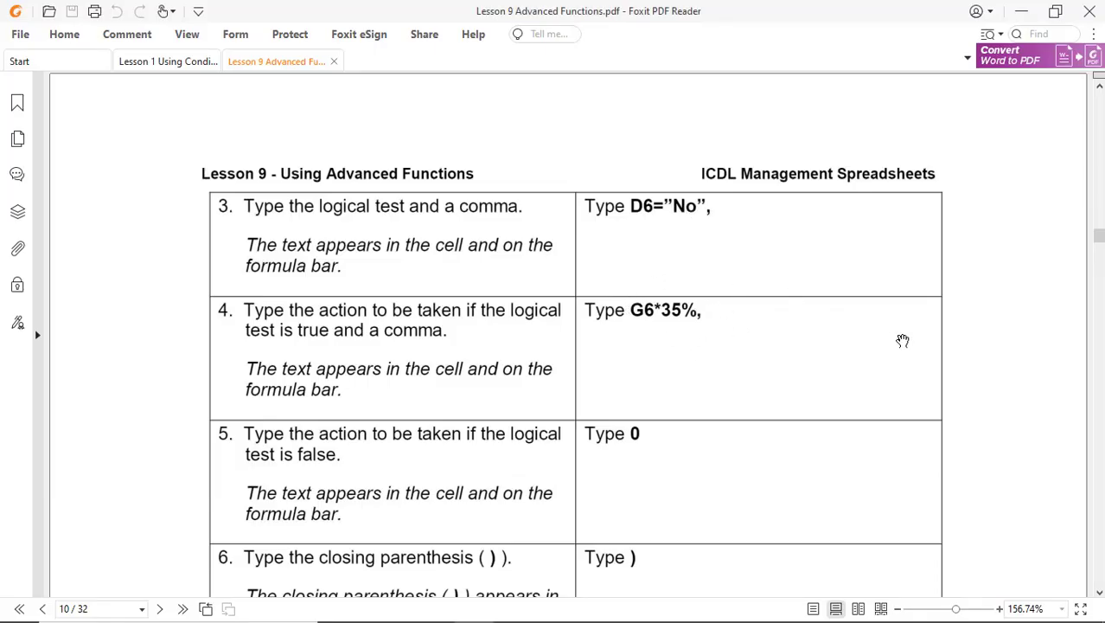
key("alt+Tab")
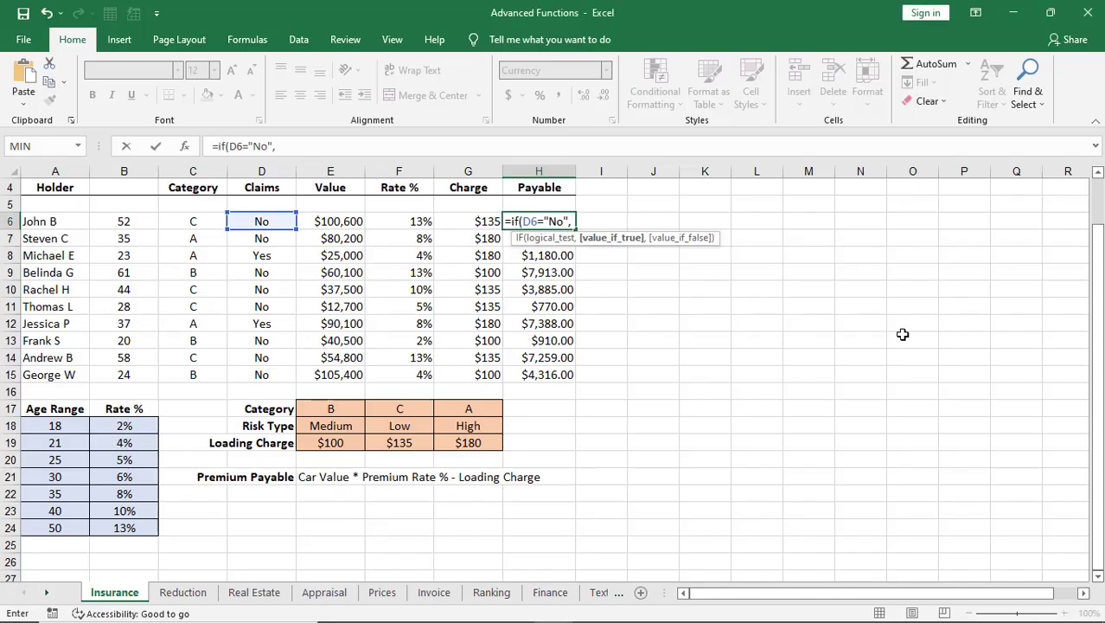
type("G6")
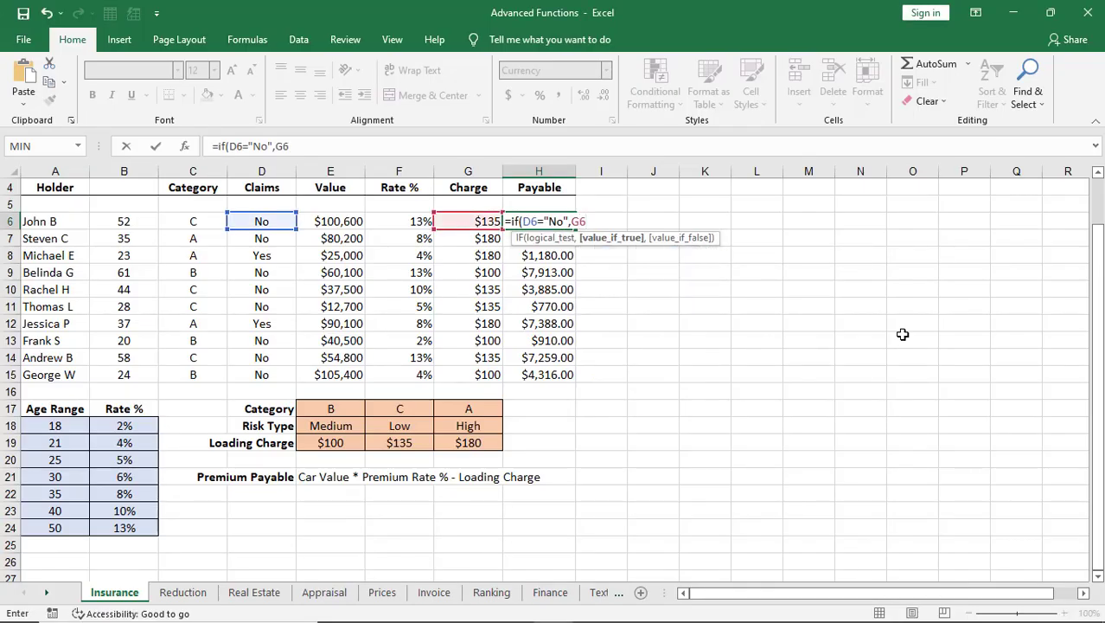
type("*35%,")
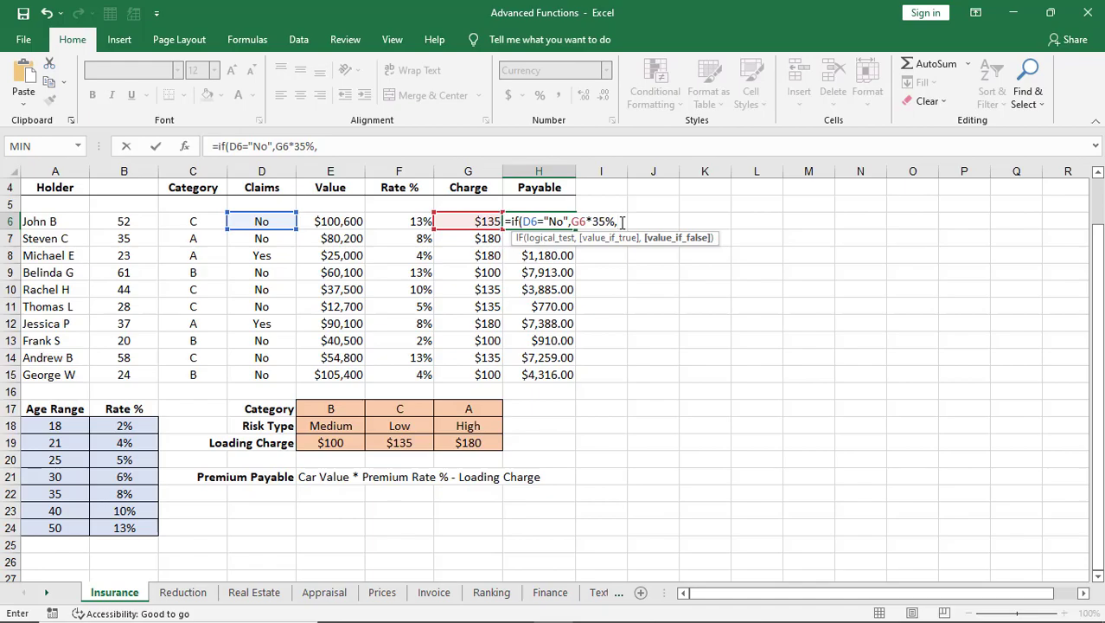
Check IF steps 5 to 7 in the PDF and complete Excel's H6 formula with 0 as the false action.
key("alt+Tab")
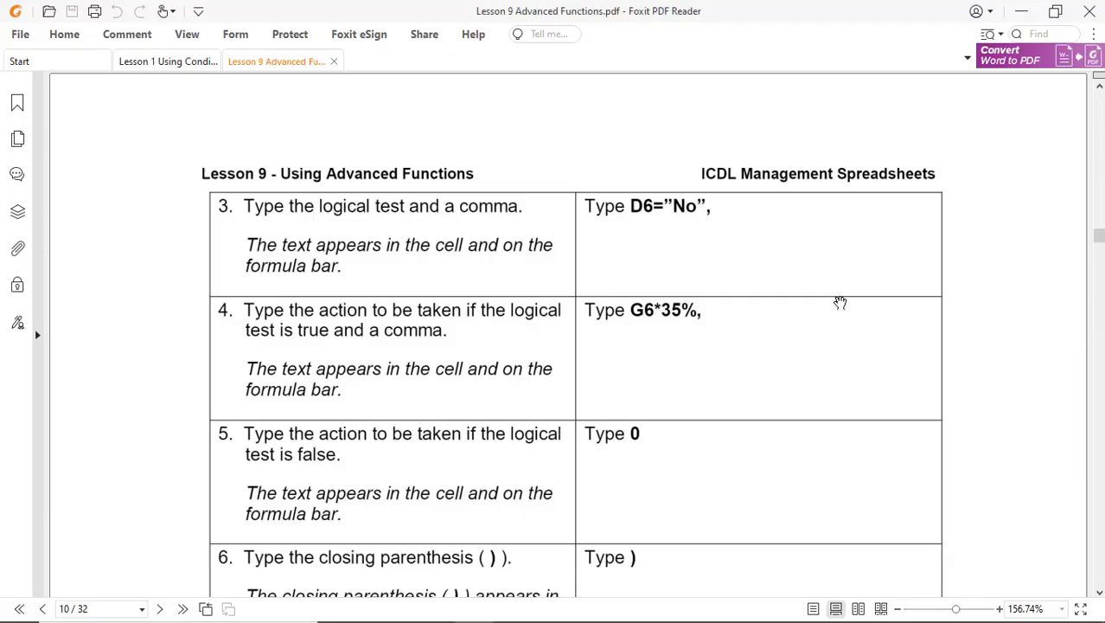
scroll(839, 302, "down", 4)
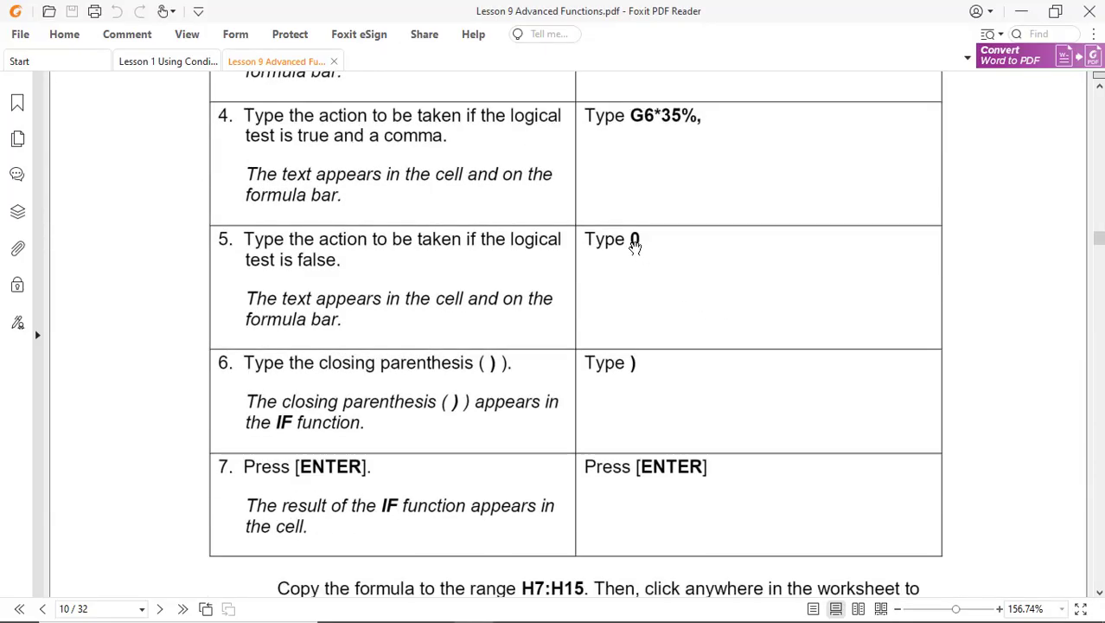
key("alt+Tab")
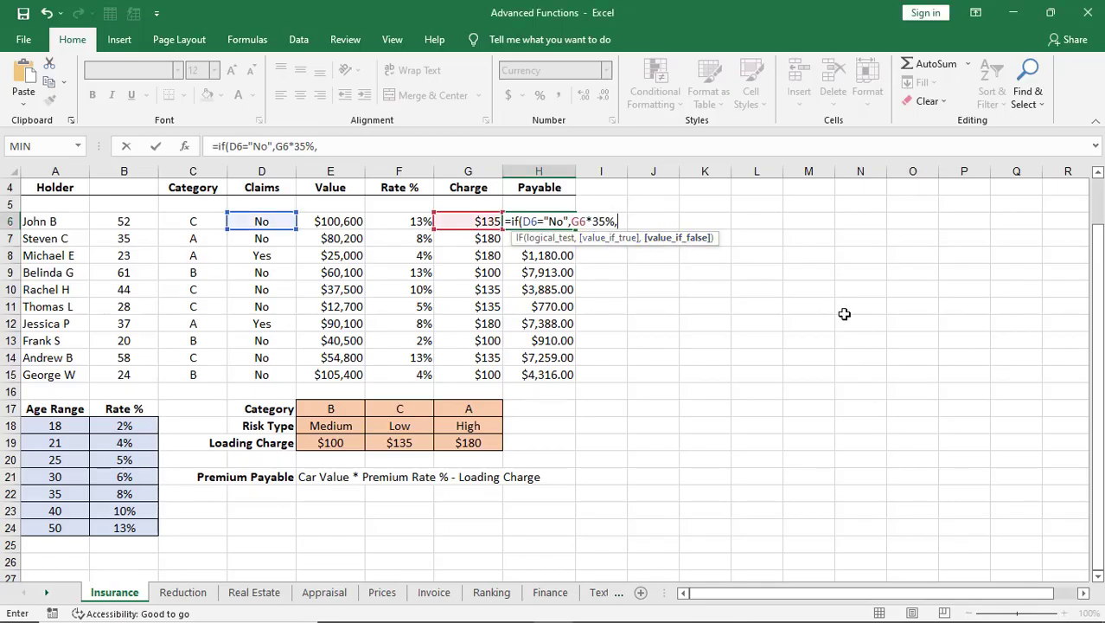
type("0")
key("alt+Tab")
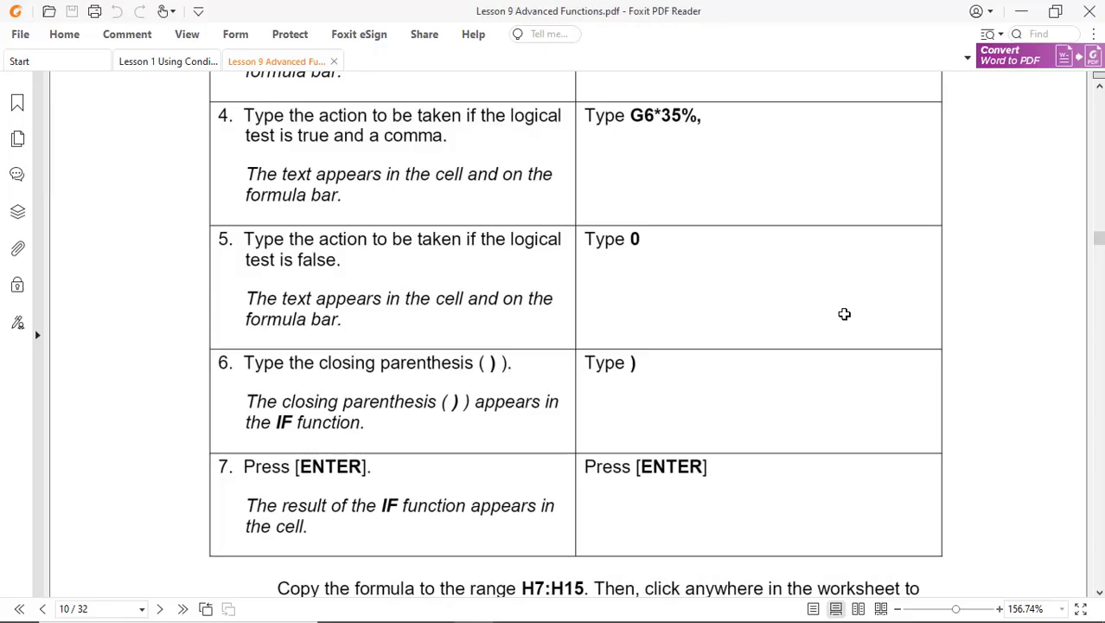
key("alt+Tab")
type(")")
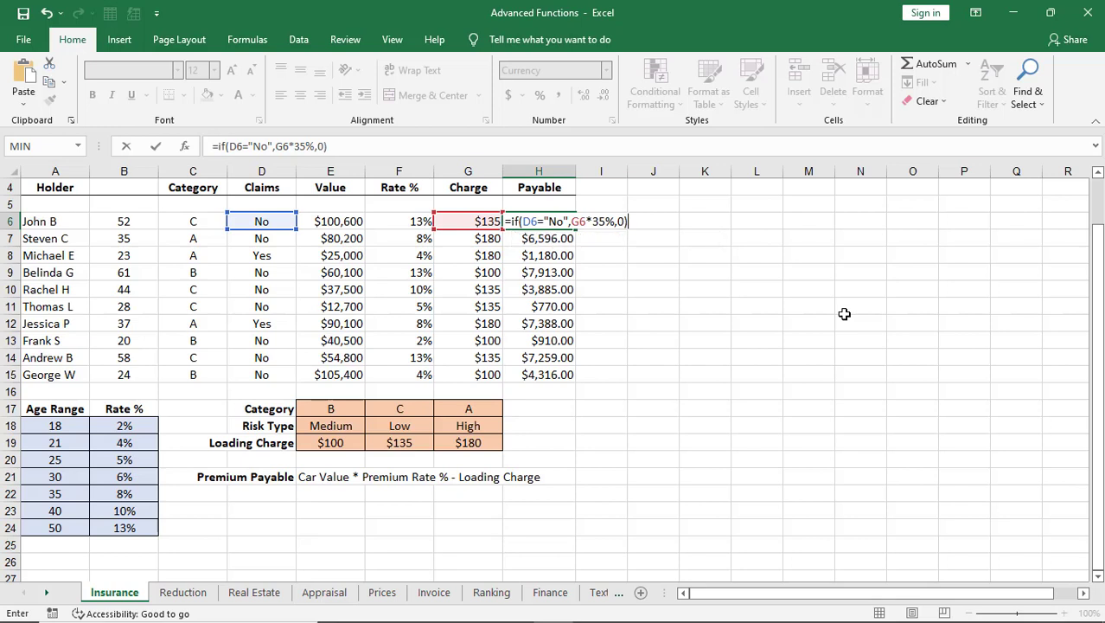
key("Return")
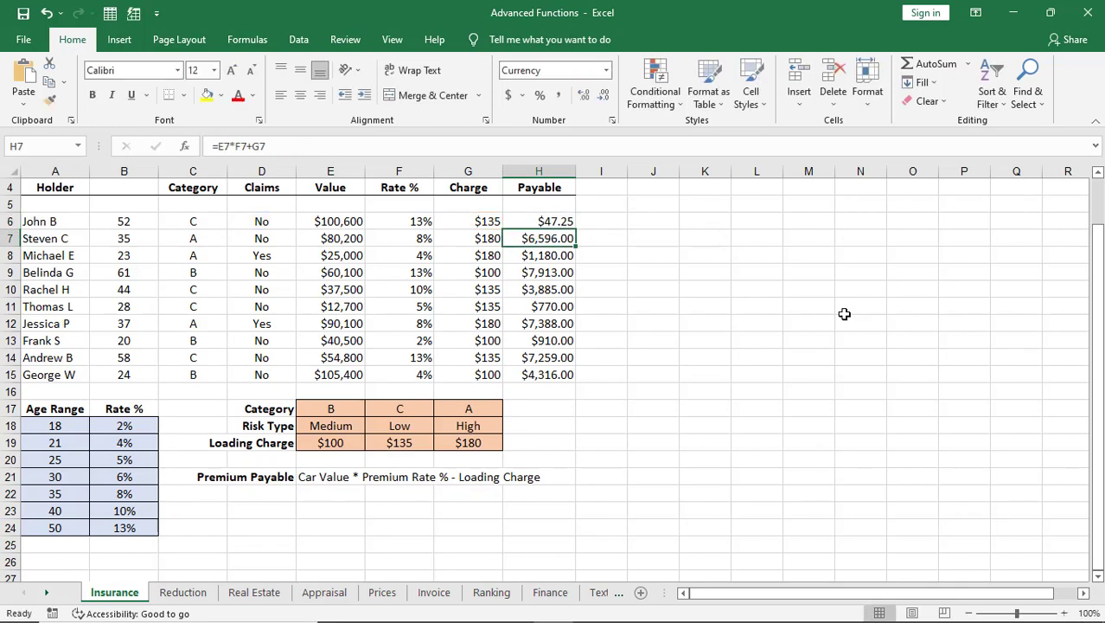
Copy the IF formula from H6 down to H15 and check the payable amounts in rows 12 and 8 against their claims.
left_click(527, 221)
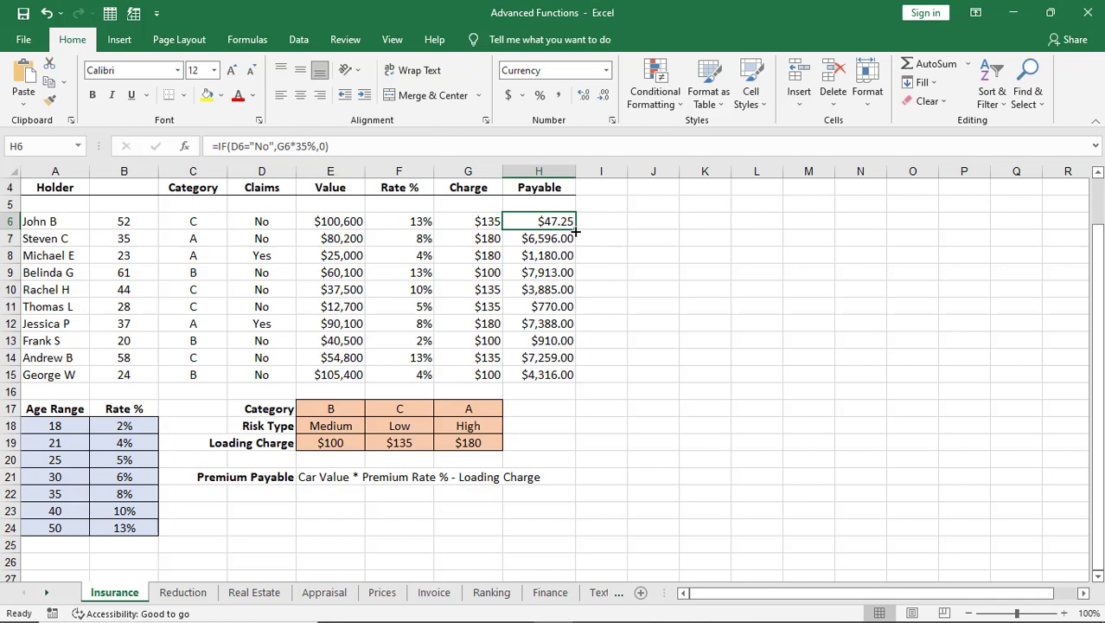
left_click_drag(576, 230, 575, 382)
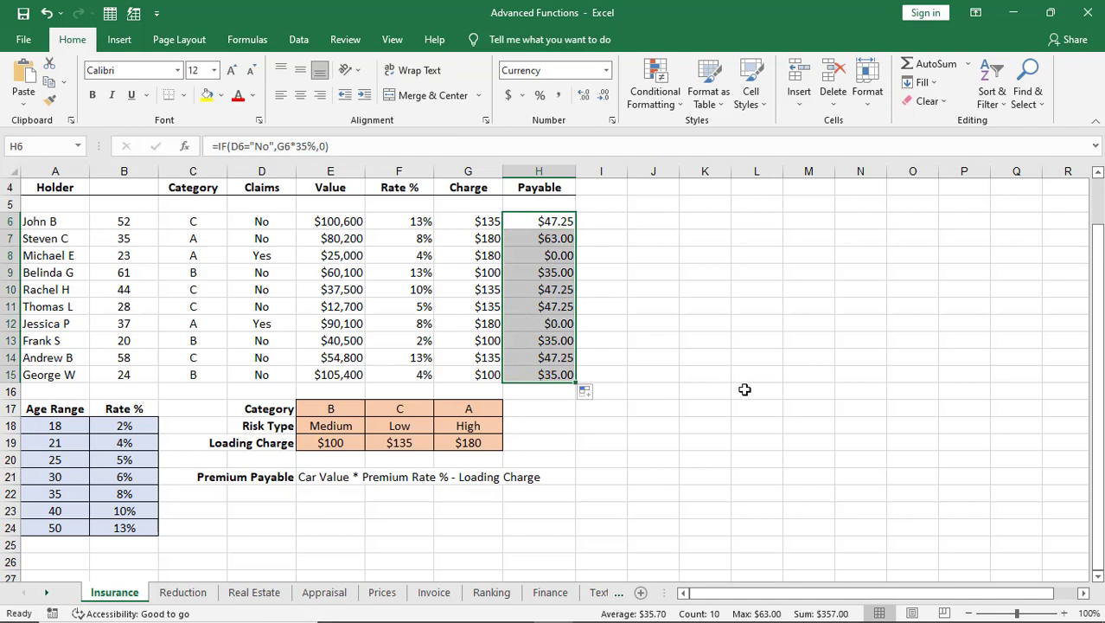
left_click(264, 322)
left_click(562, 324)
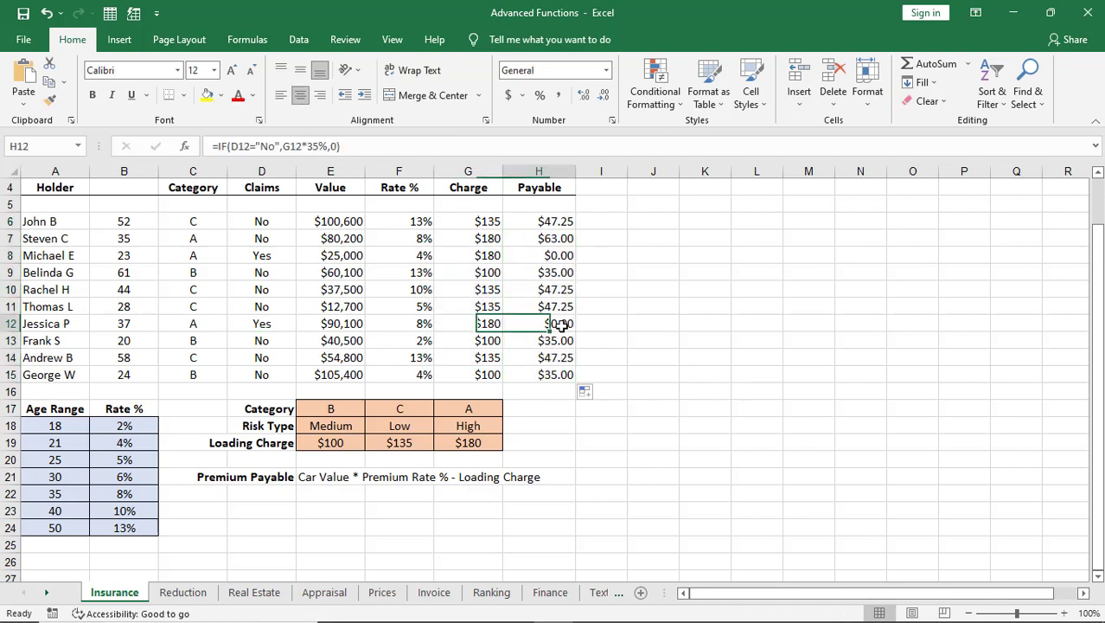
left_click(262, 256)
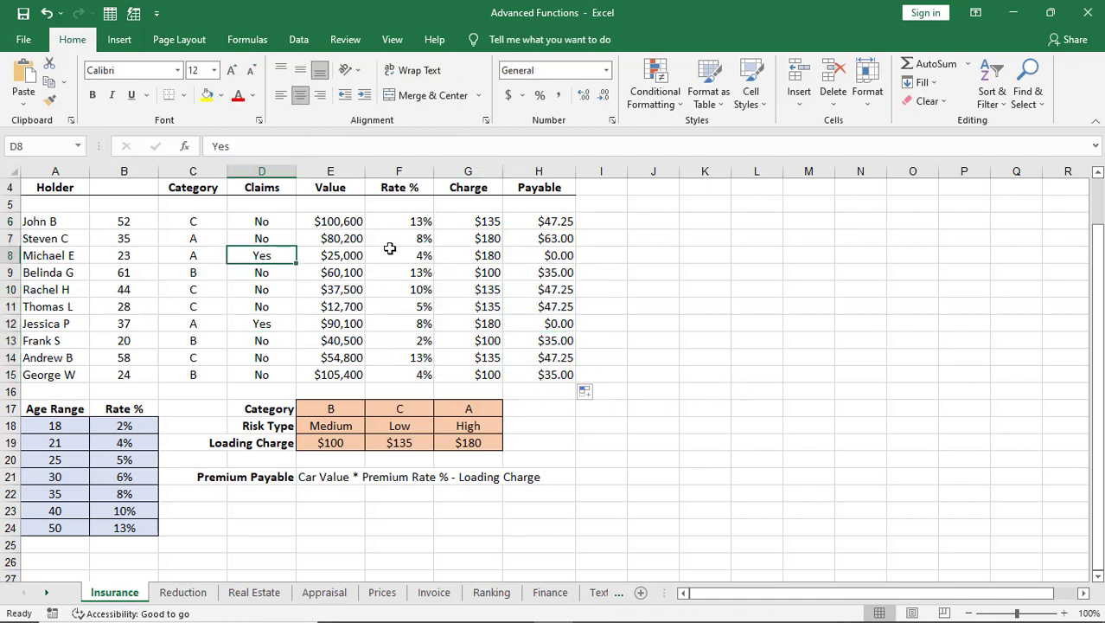
left_click(552, 256)
left_click(693, 354)
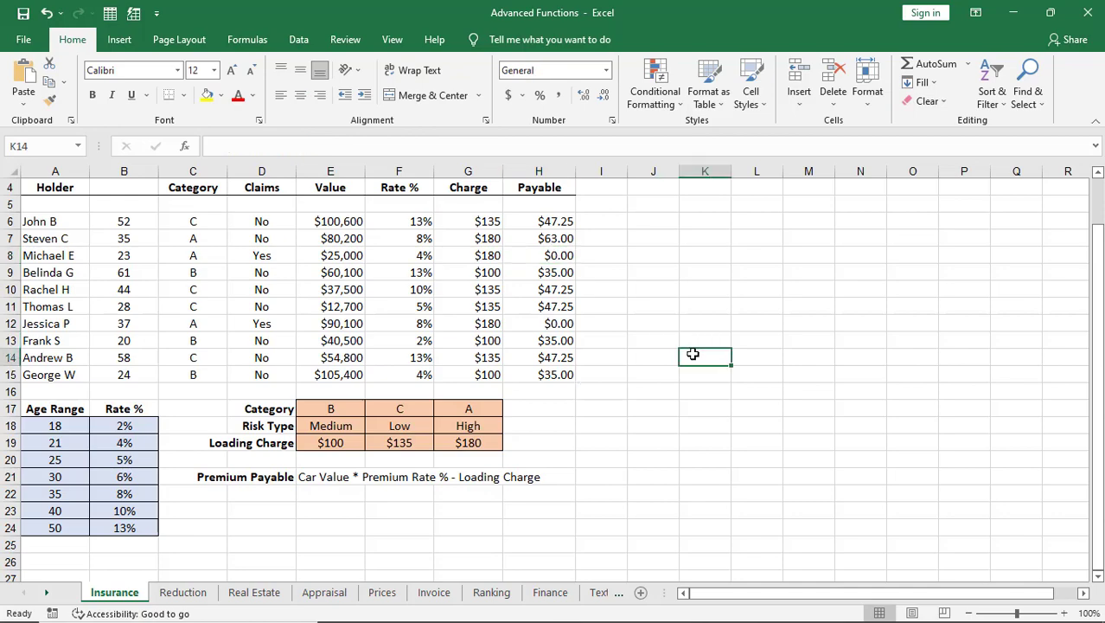
Switch to Foxit PDF Reader and read section 9.4 on nested IF functions, including the syntax, commission flowchart and first exercise steps.
key("alt+Tab")
scroll(741, 372, "down", 6)
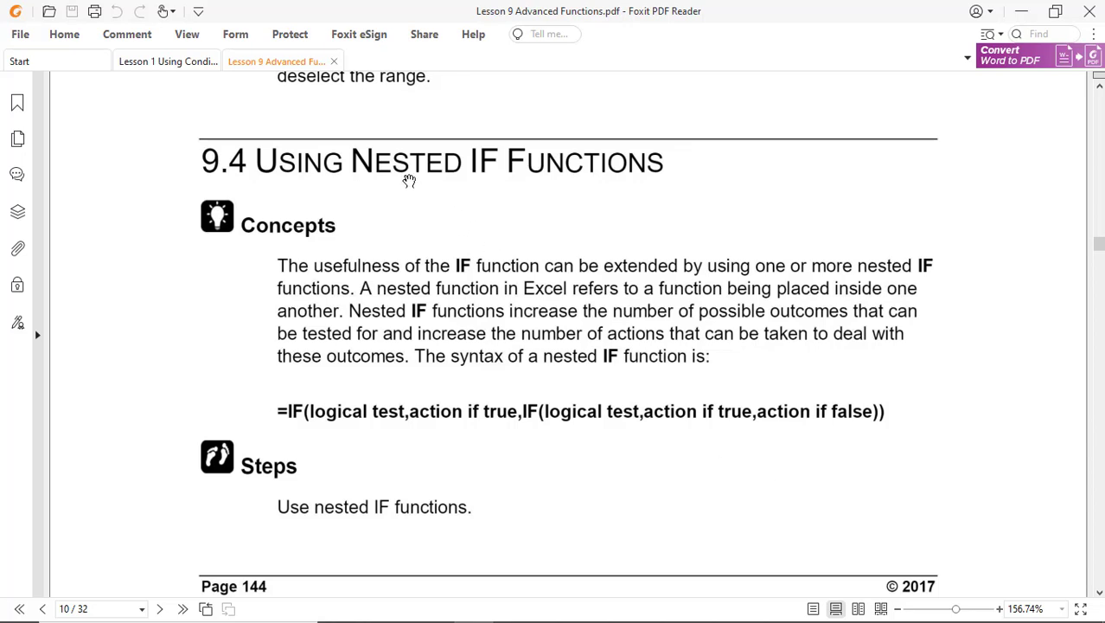
scroll(612, 435, "down", 3)
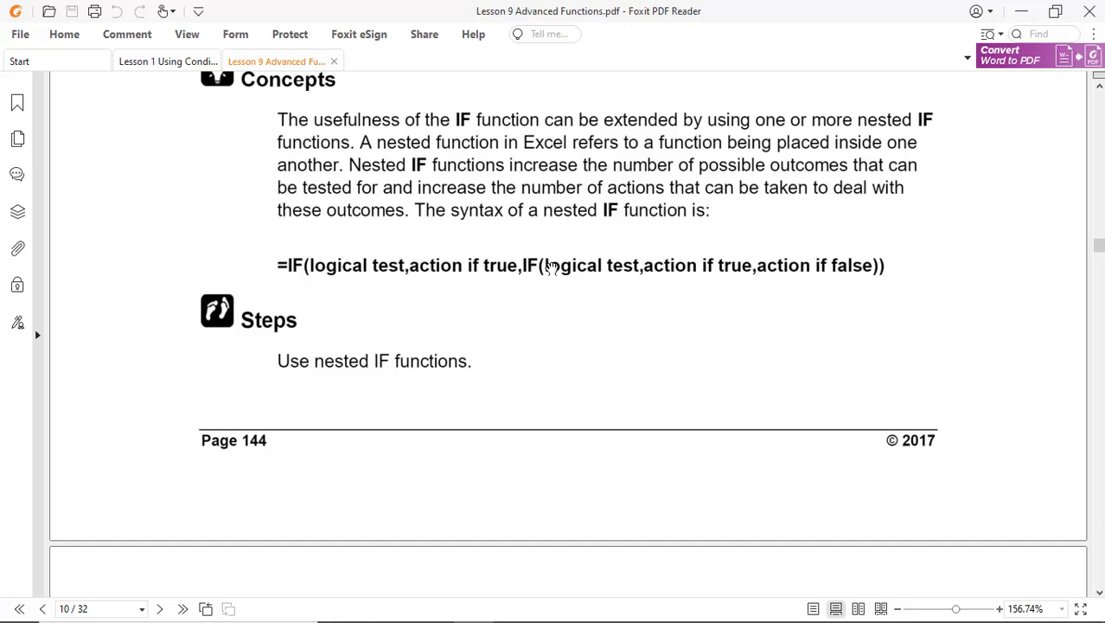
scroll(643, 327, "down", 3)
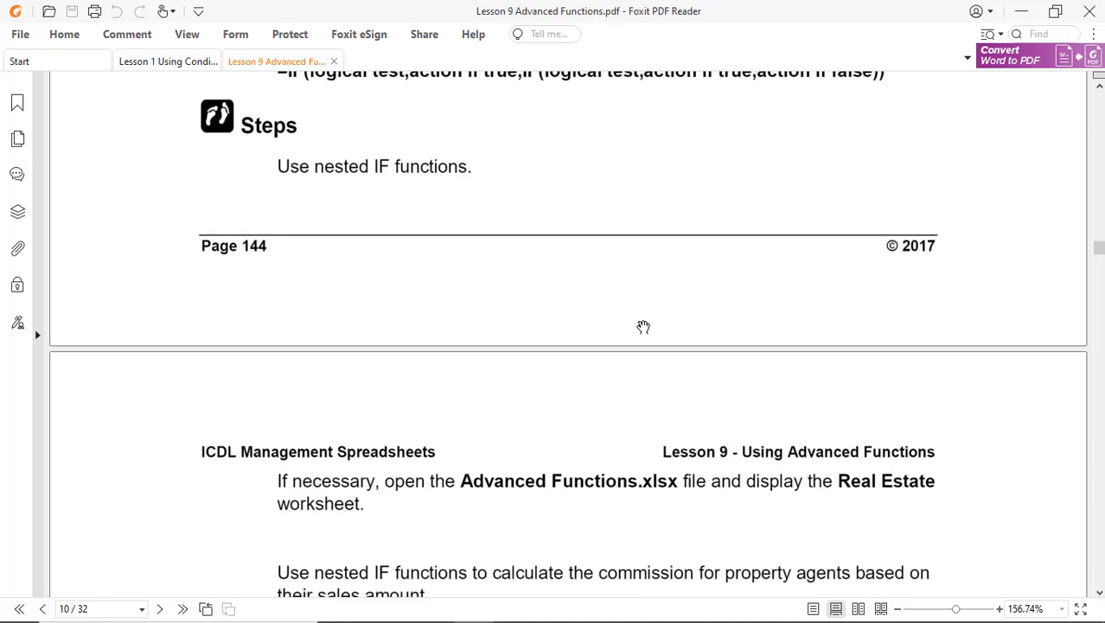
scroll(643, 327, "down", 4)
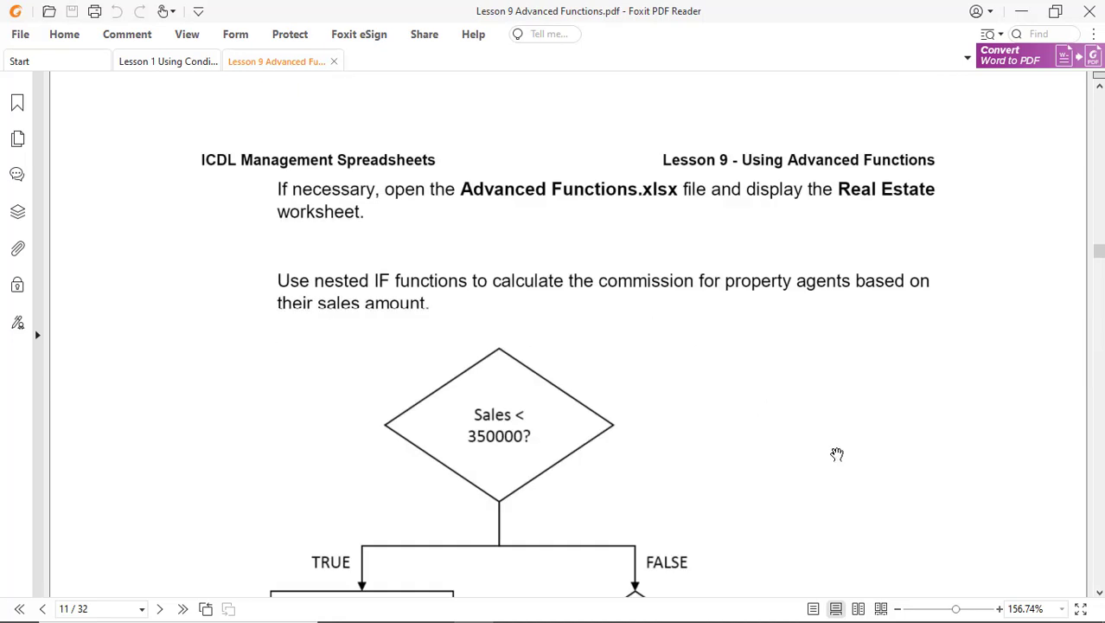
scroll(833, 449, "down", 6)
scroll(833, 439, "down", 3)
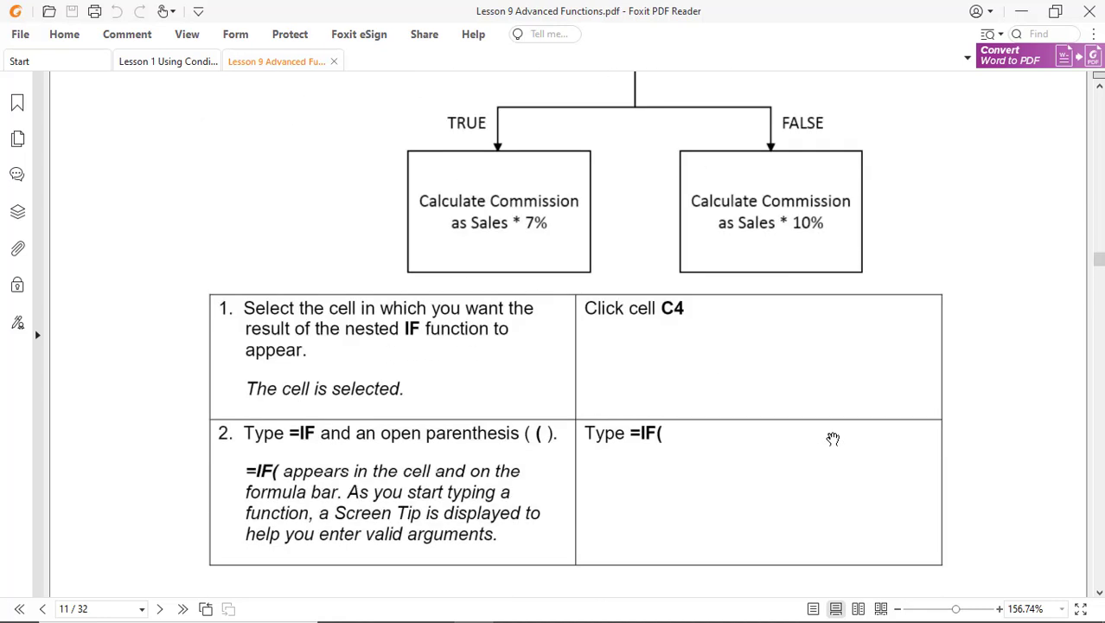
scroll(832, 439, "down", 3)
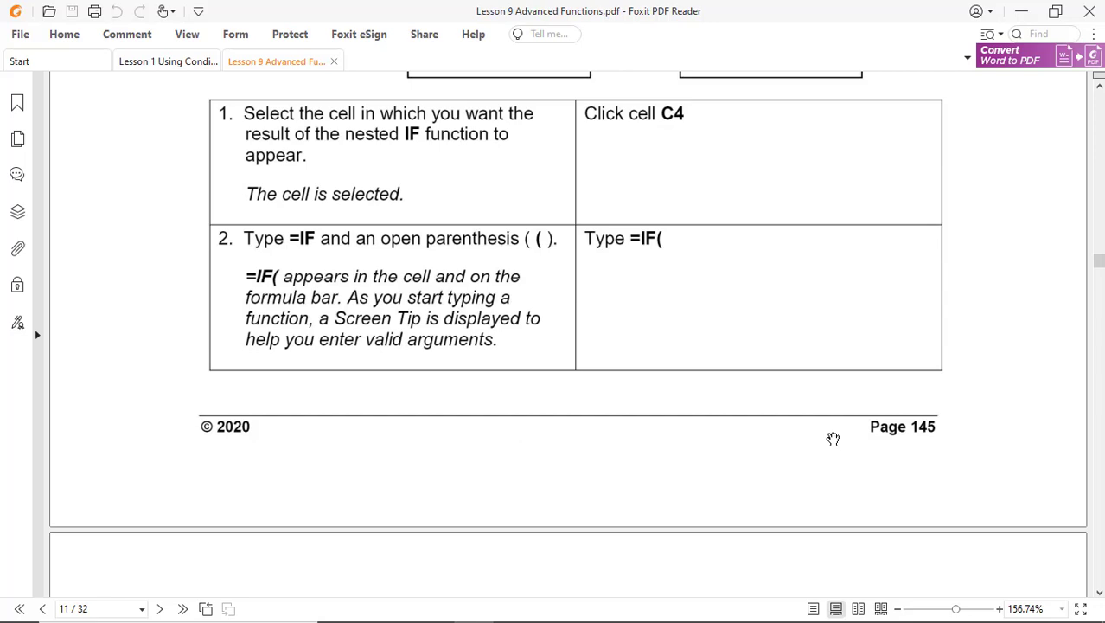
scroll(832, 440, "up", 14)
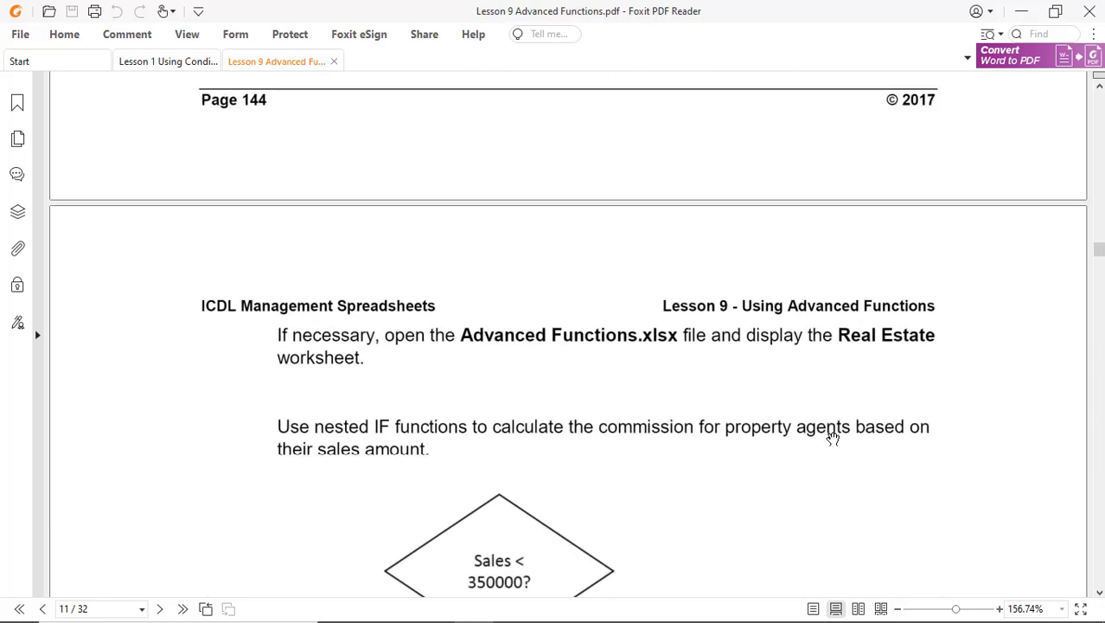
Switch to Excel, display the Real Estate worksheet, and review the commission flowchart and first nested IF steps in the PDF.
key("alt+Tab")
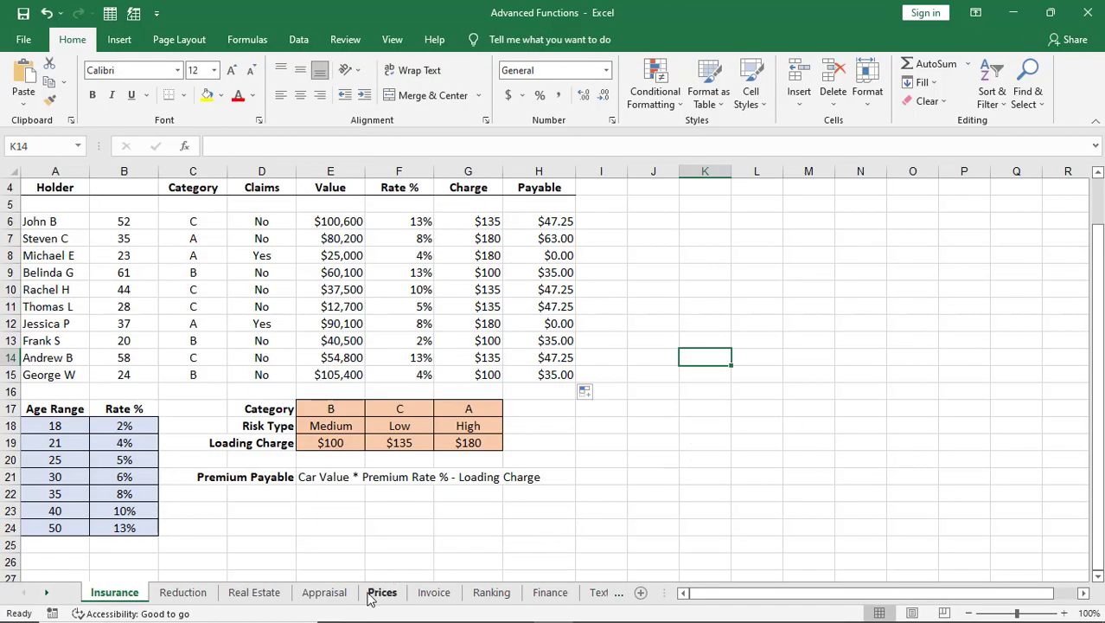
left_click(266, 592)
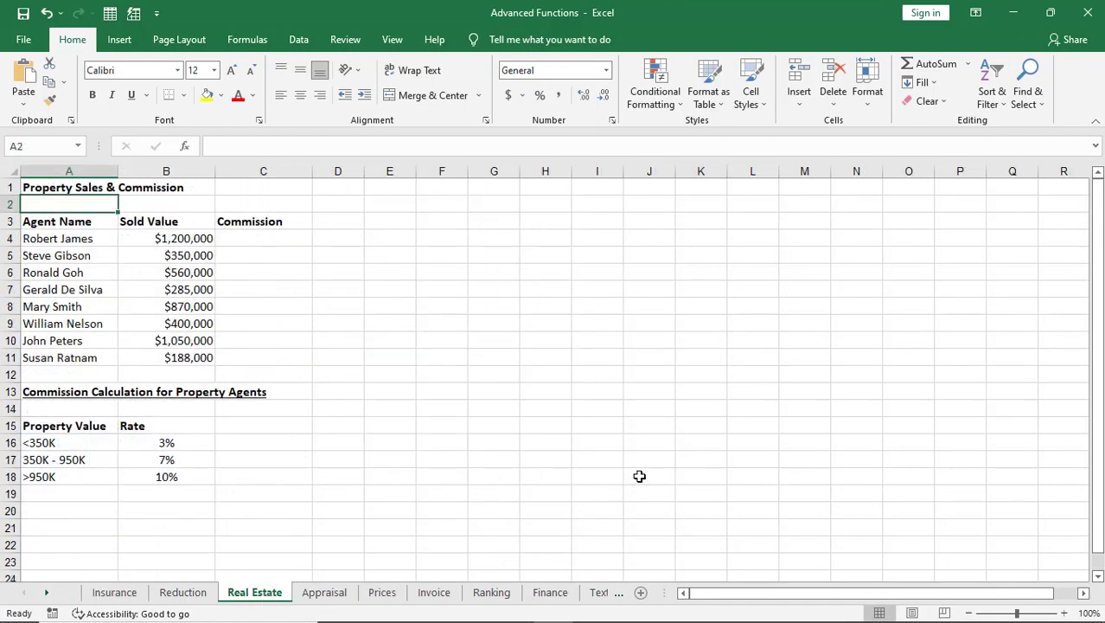
key("alt+Tab")
scroll(981, 442, "down", 10)
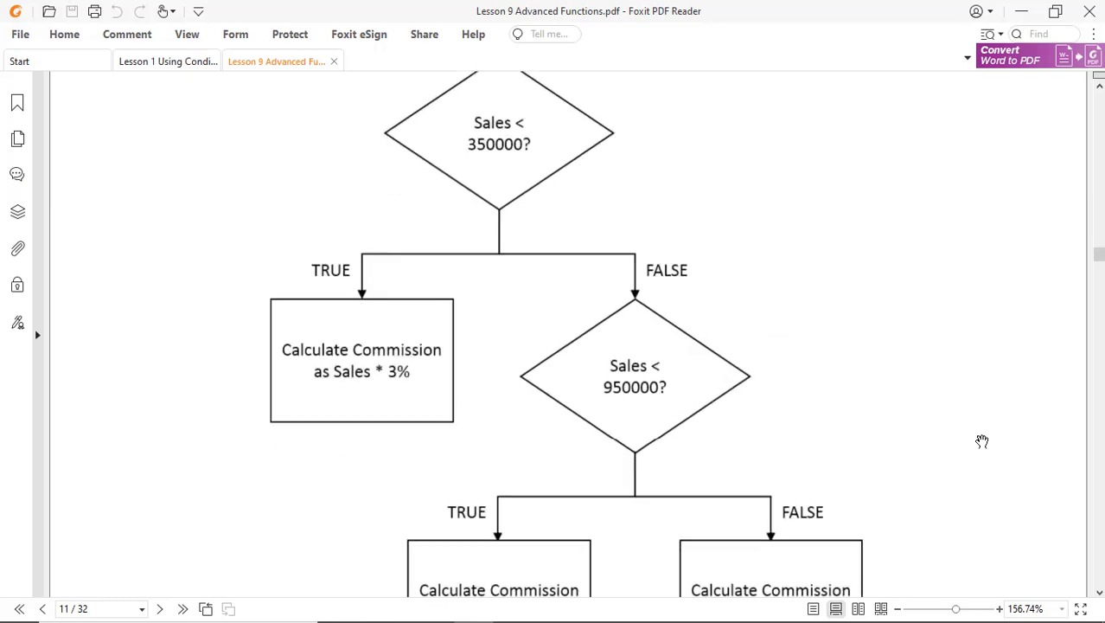
scroll(981, 442, "down", 5)
key("alt+Tab")
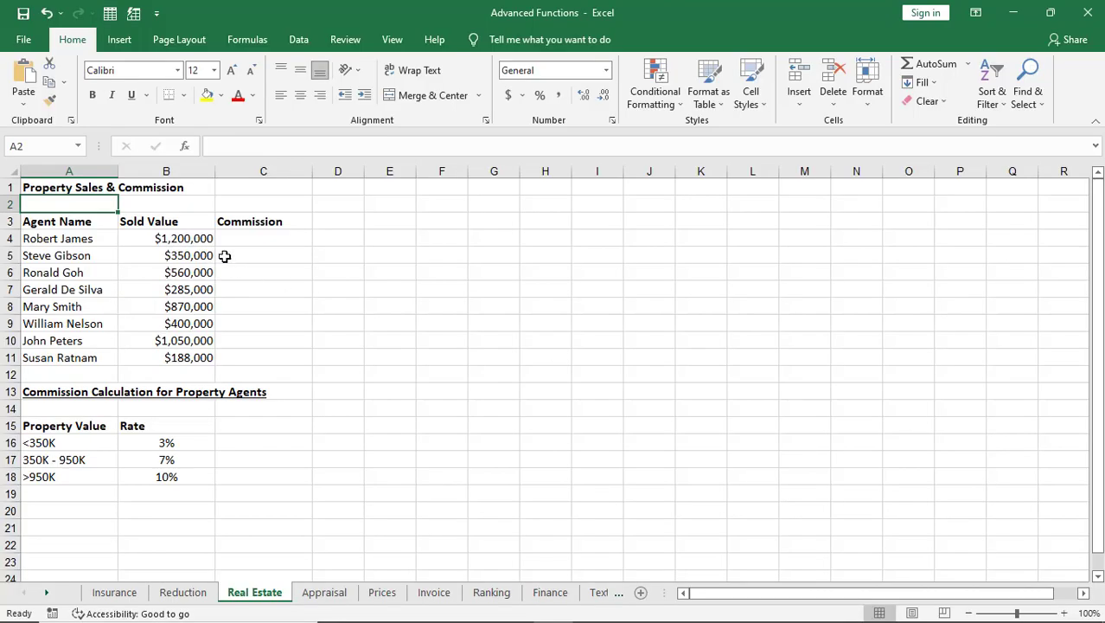
Begin an IF formula with =if( in cell C4 of the Real Estate worksheet, following steps 1 and 2 in the PDF.
left_click(243, 237)
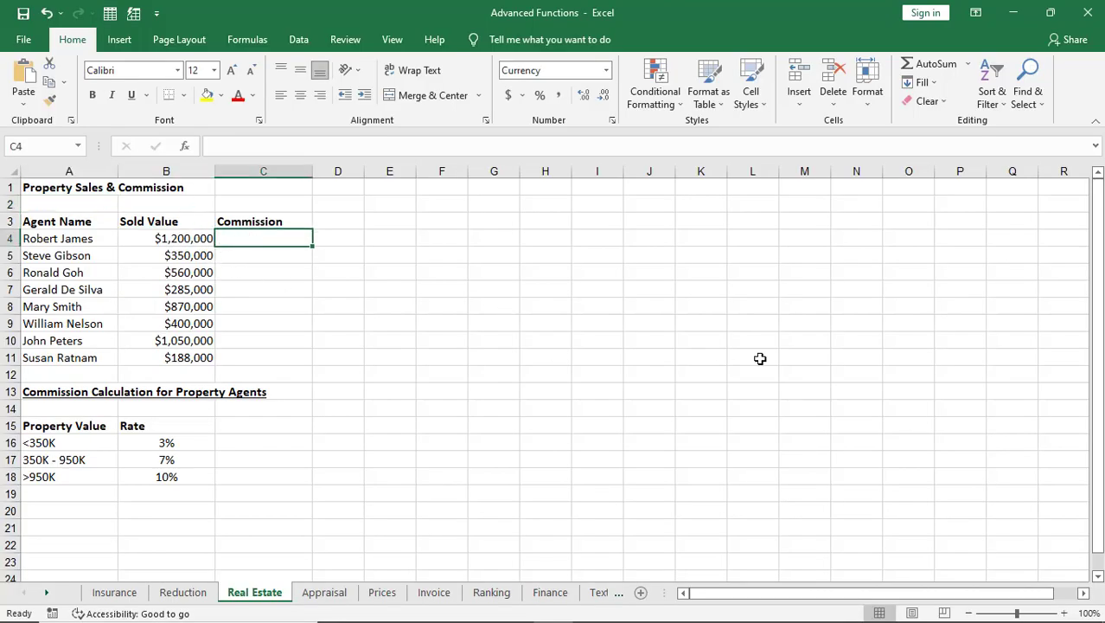
key("alt+Tab")
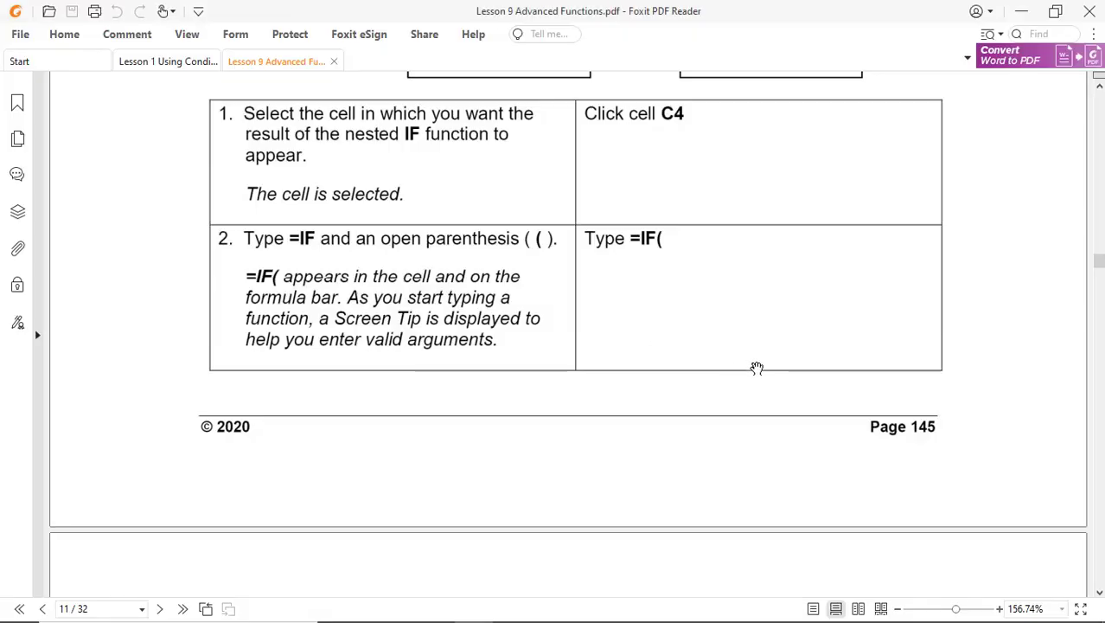
key("alt+Tab")
type("=if(")
Check step 3 in the PDF and add the first logical test B4<350000 and a comma to Excel's C4 formula.
key("alt+Tab")
scroll(757, 370, "down", 5)
scroll(756, 370, "down", 3)
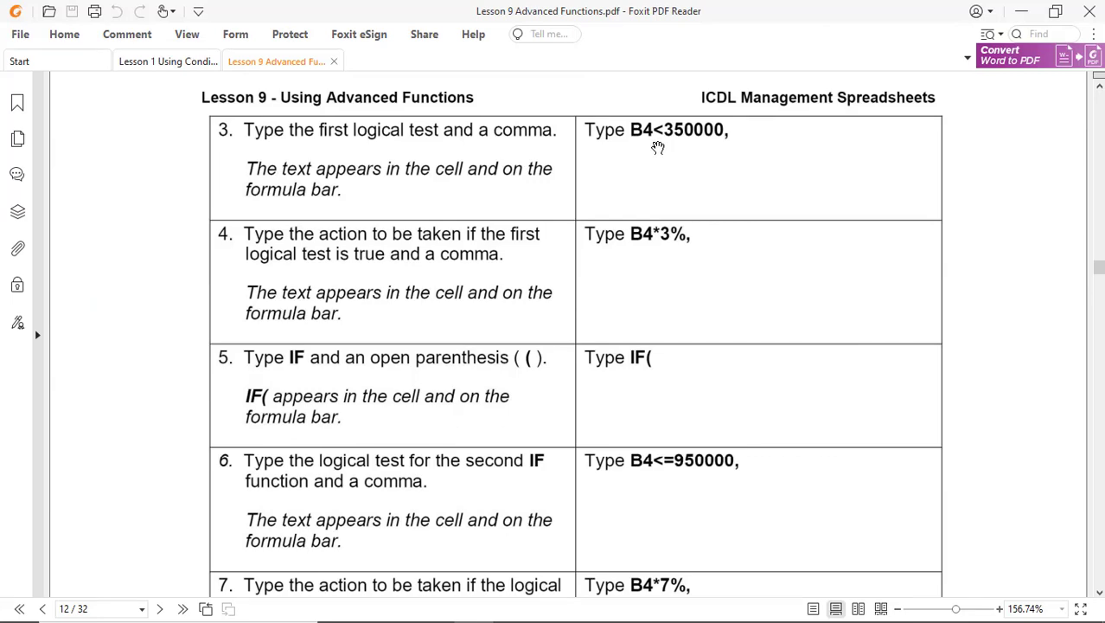
key("alt+Tab")
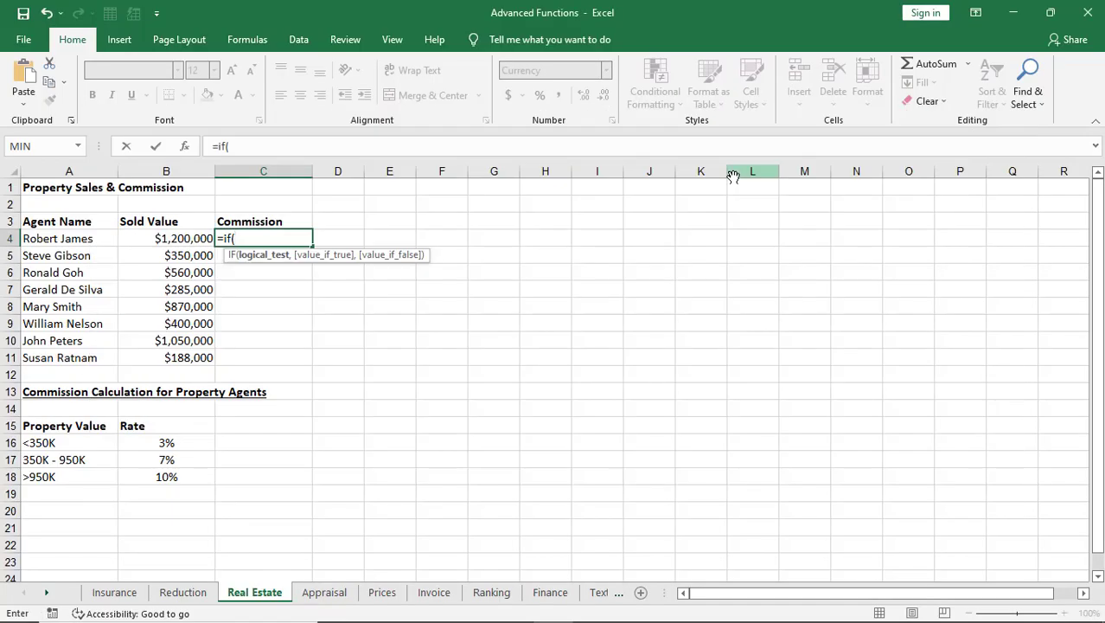
left_click(142, 239)
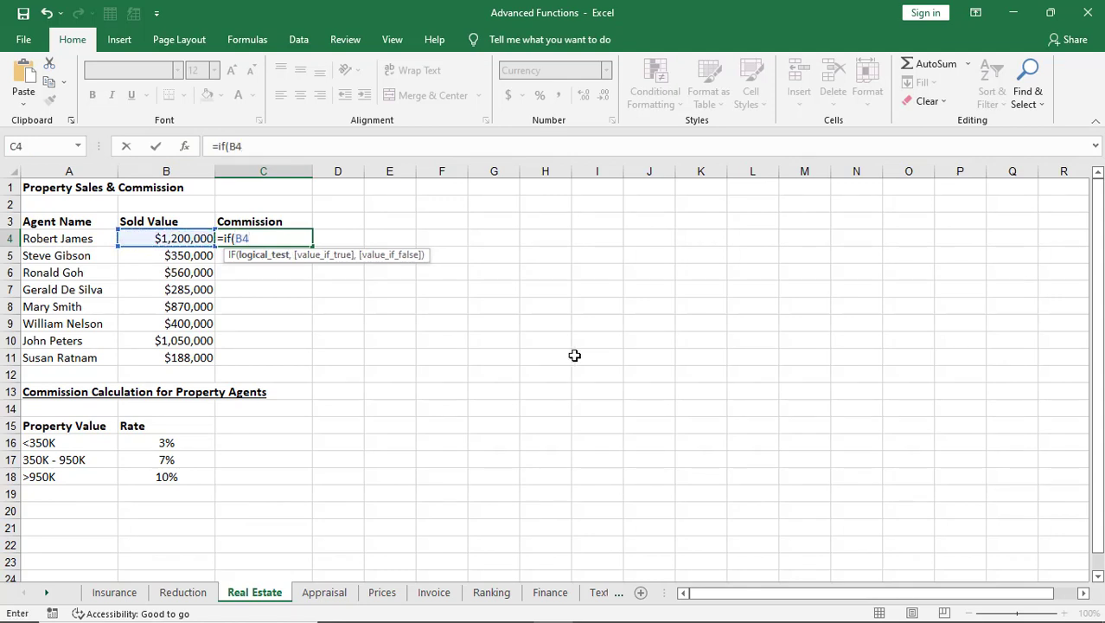
type("350000")
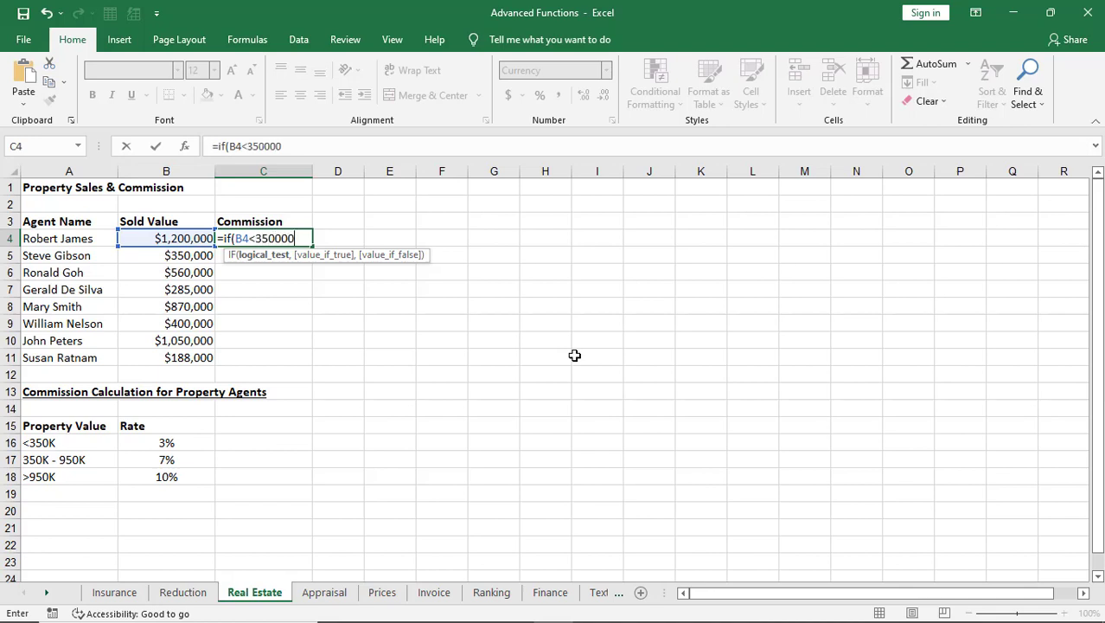
type(",")
Check step 4 in the PDF and add B4*3% with a comma as the first true action in Excel's C4 formula.
key("alt+Tab")
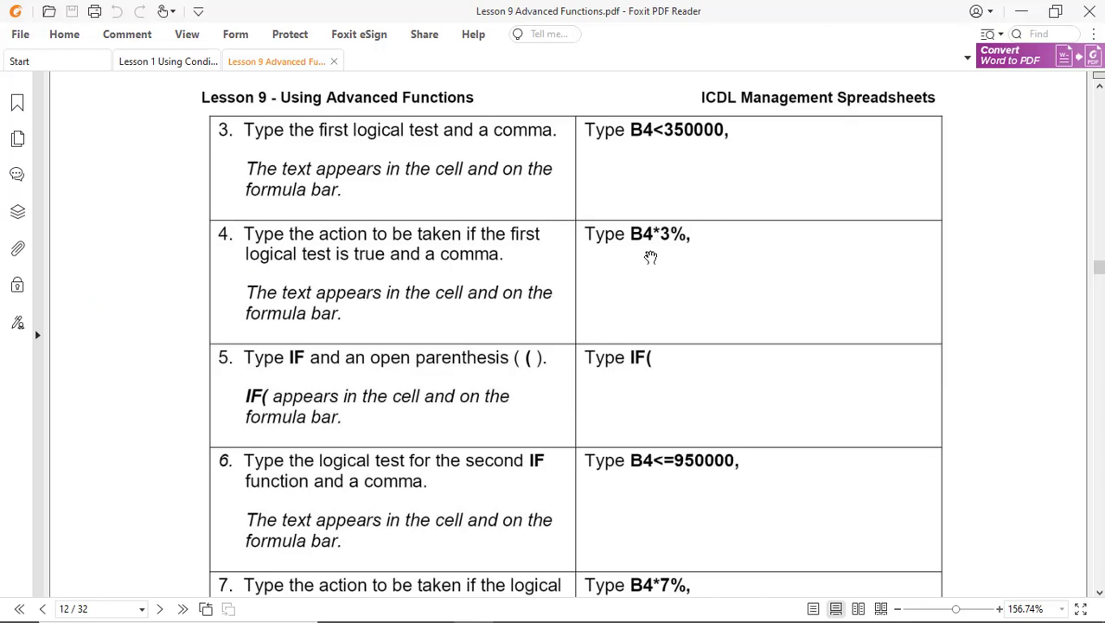
key("alt+Tab")
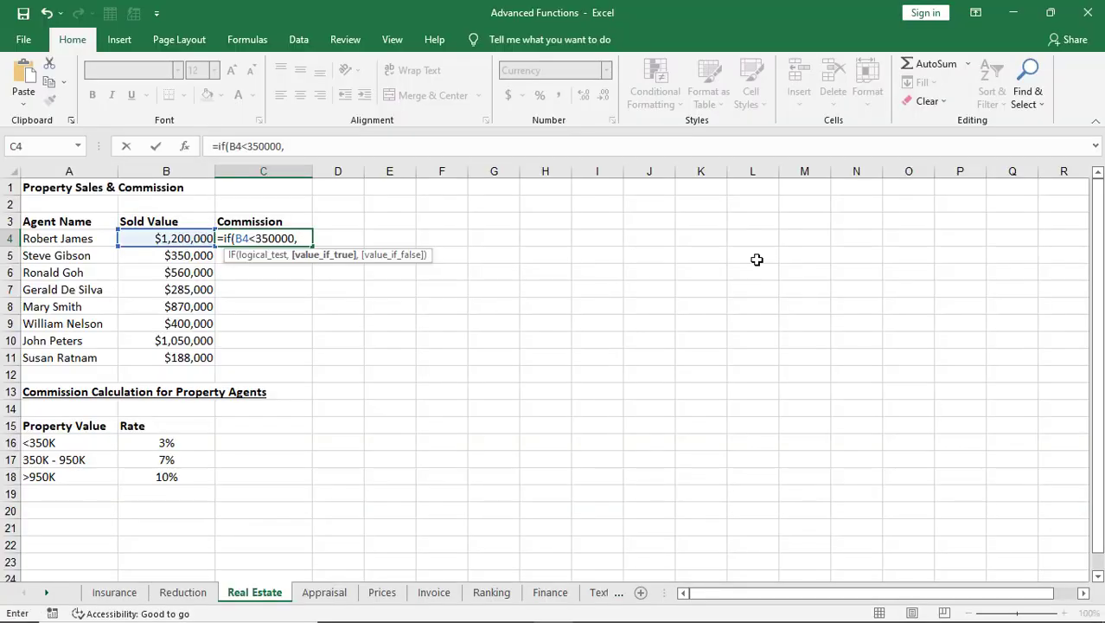
type("B4*3%")
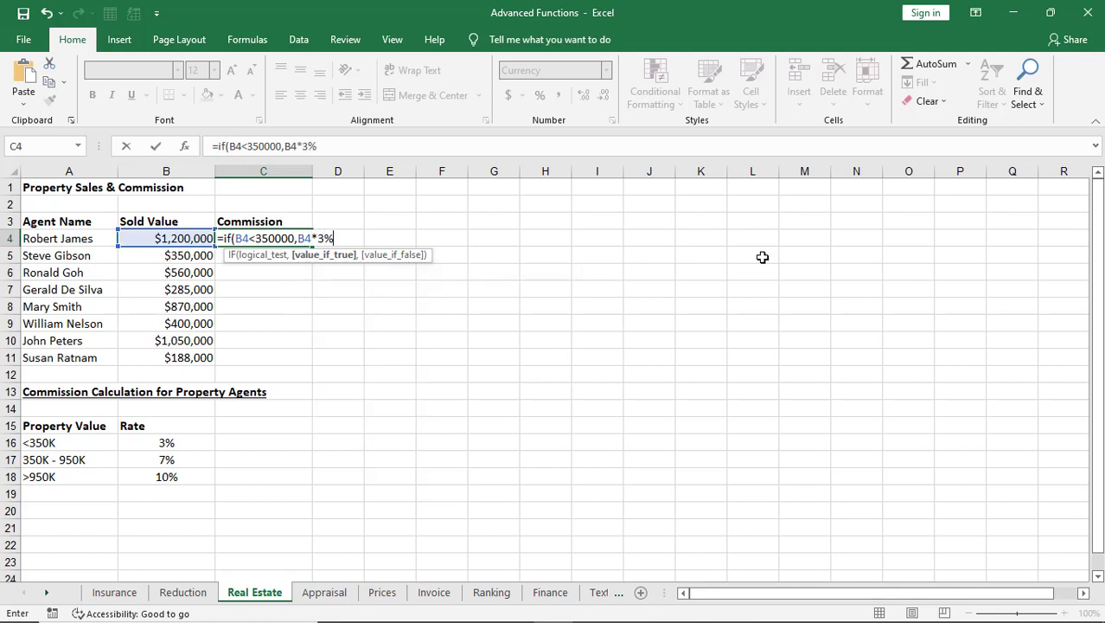
type(",")
Check step 5 in the PDF and open a nested IF( as the false argument of Excel's C4 formula.
key("alt+Tab")
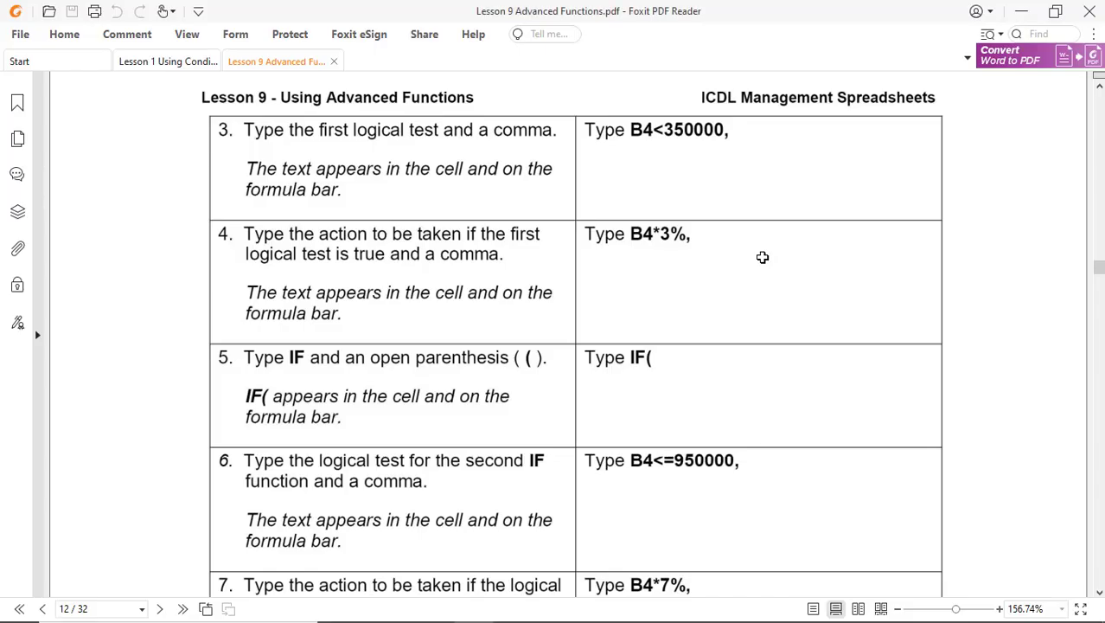
scroll(766, 260, "down", 3)
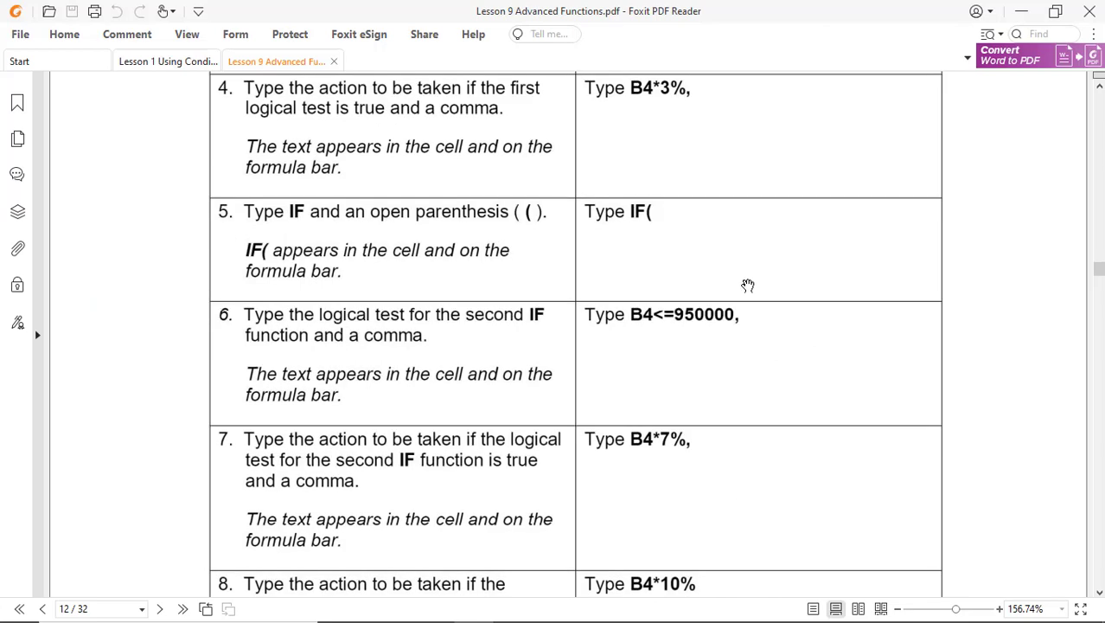
key("alt+Tab")
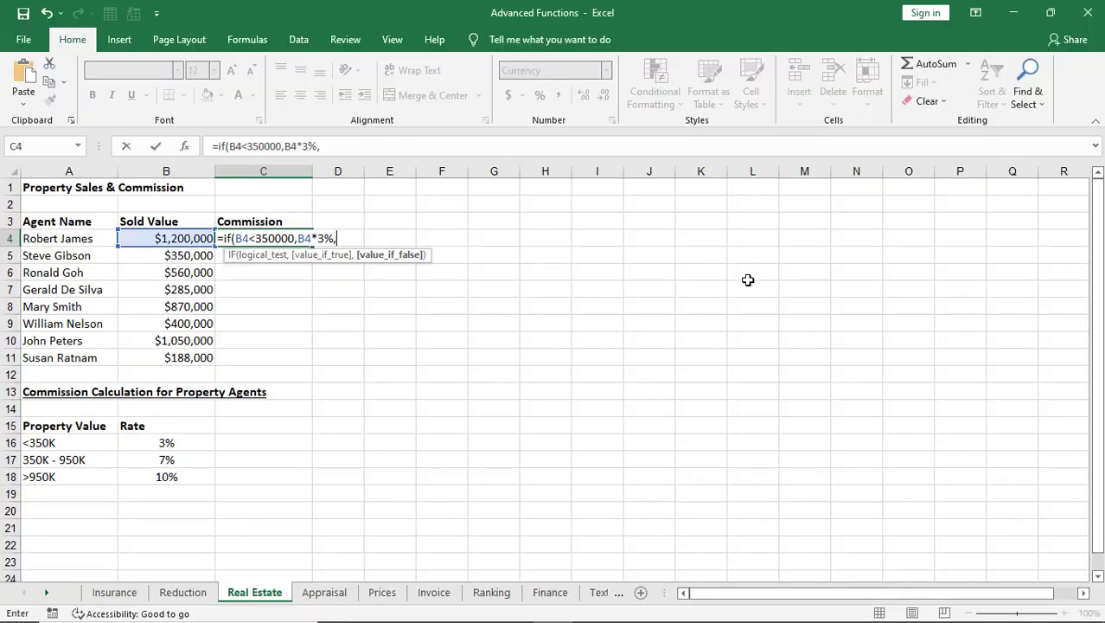
type("IF")
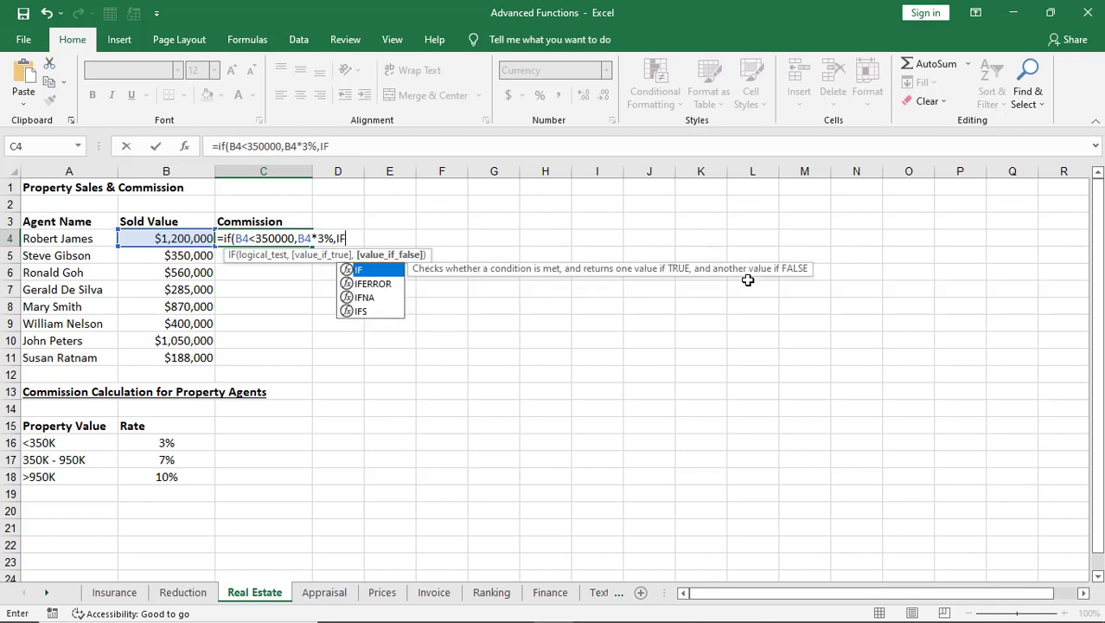
type("(")
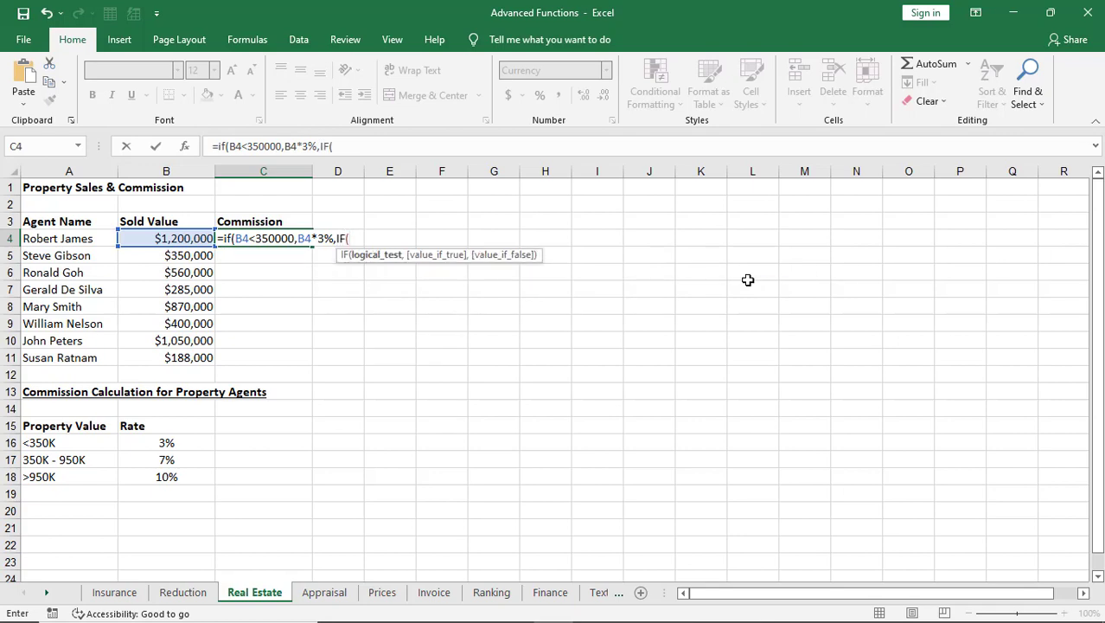
Enter B4<=950000 as the nested IF's logical test in Excel's C4 formula, checking it against step 6 in the PDF.
key("alt+Tab")
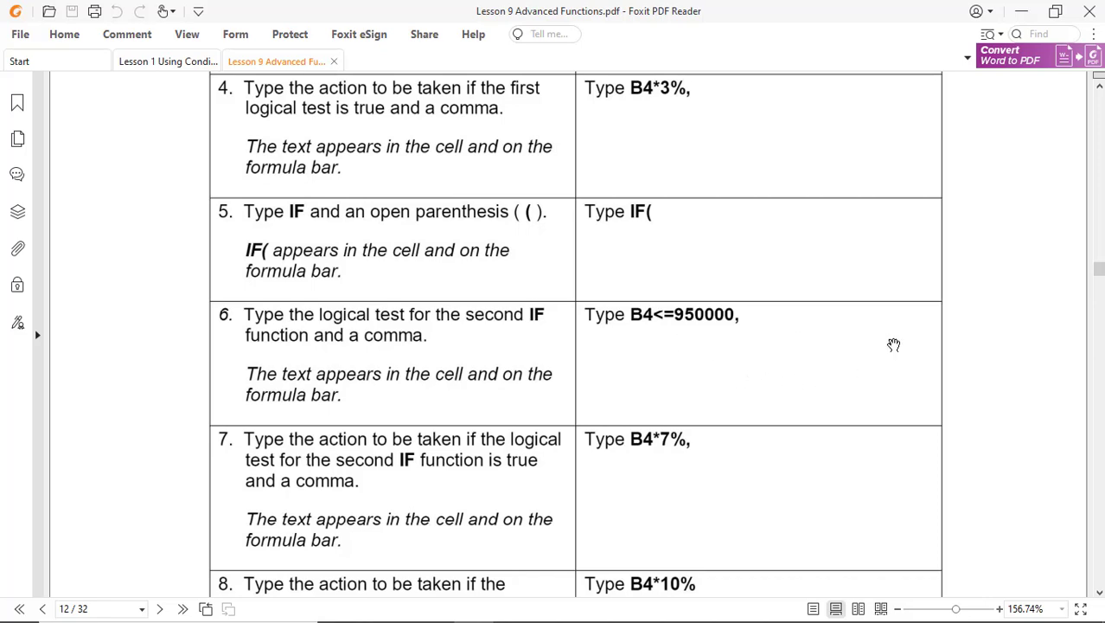
key("alt+Tab")
type("B4=")
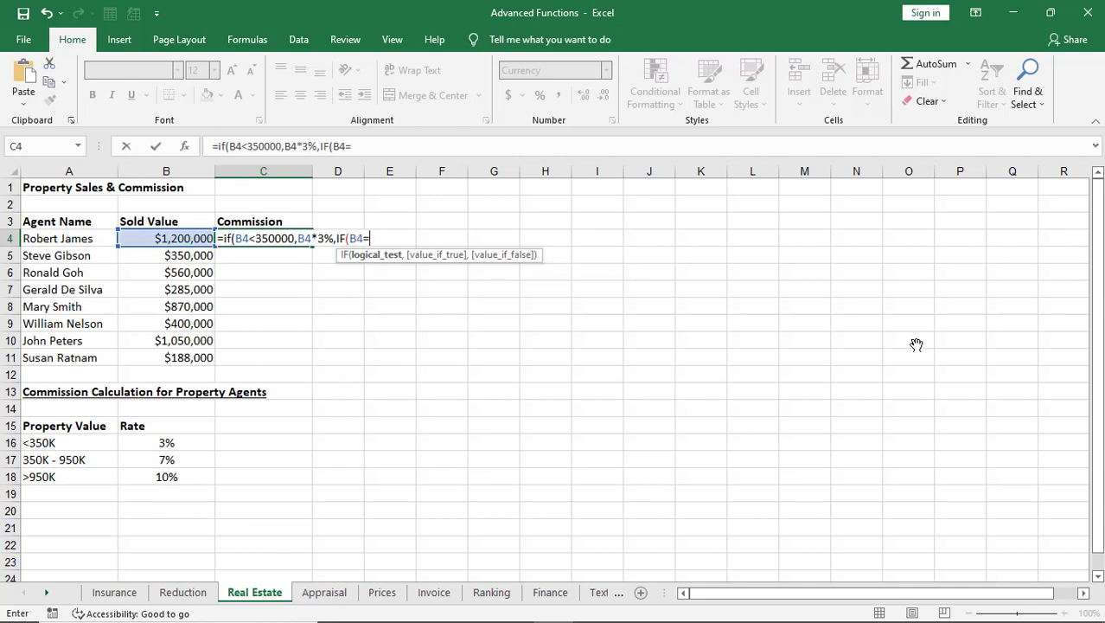
type("950000")
key("alt+Tab")
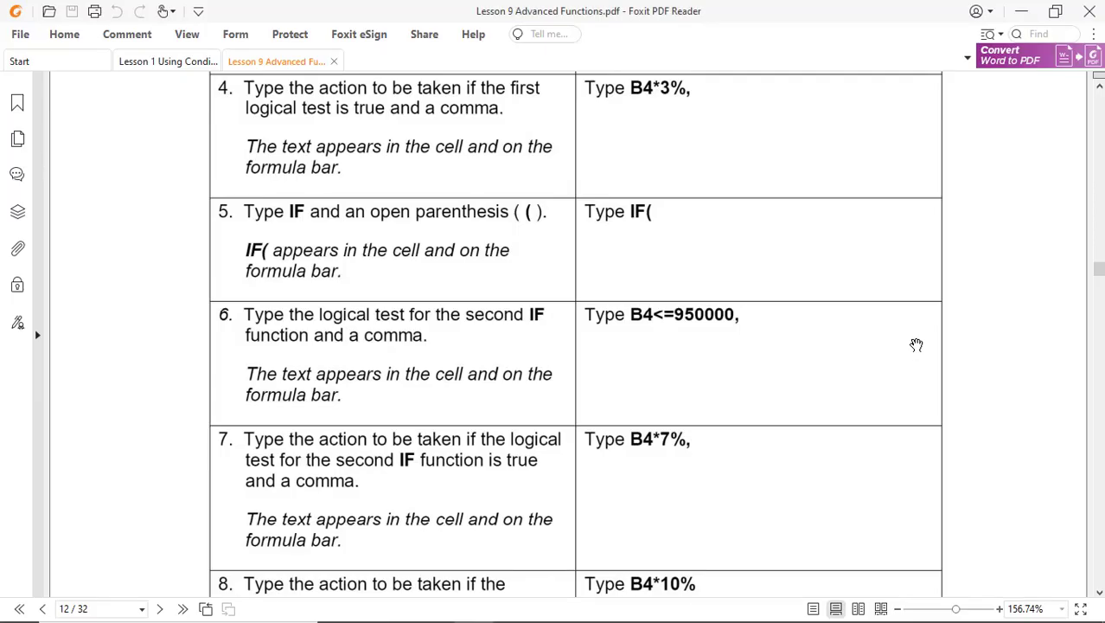
key("alt+Tab")
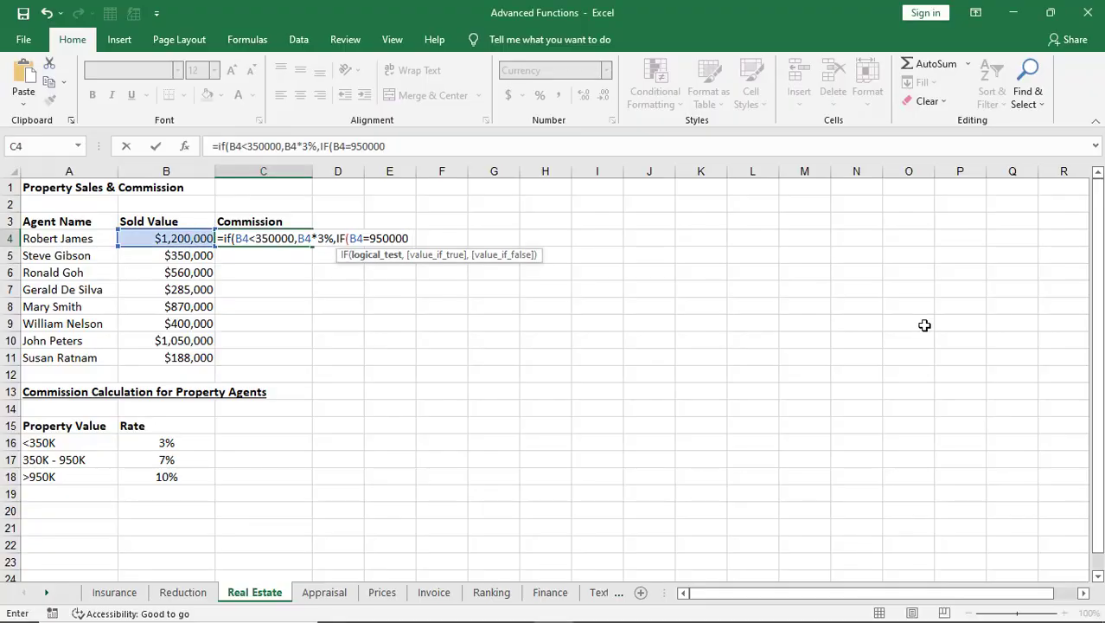
left_click(364, 237)
type("<")
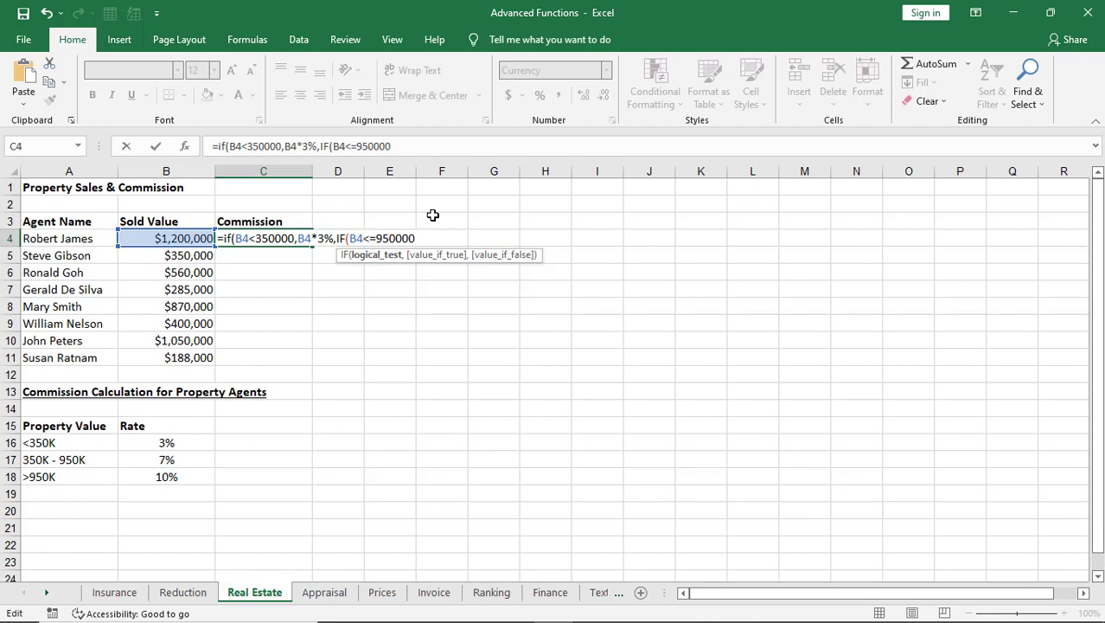
Recheck the nested IF steps in the PDF and add a comma after the second logical test in Excel's C4 formula.
key("alt+Tab")
scroll(631, 321, "up", 10)
scroll(631, 321, "down", 4)
scroll(665, 435, "down", 6)
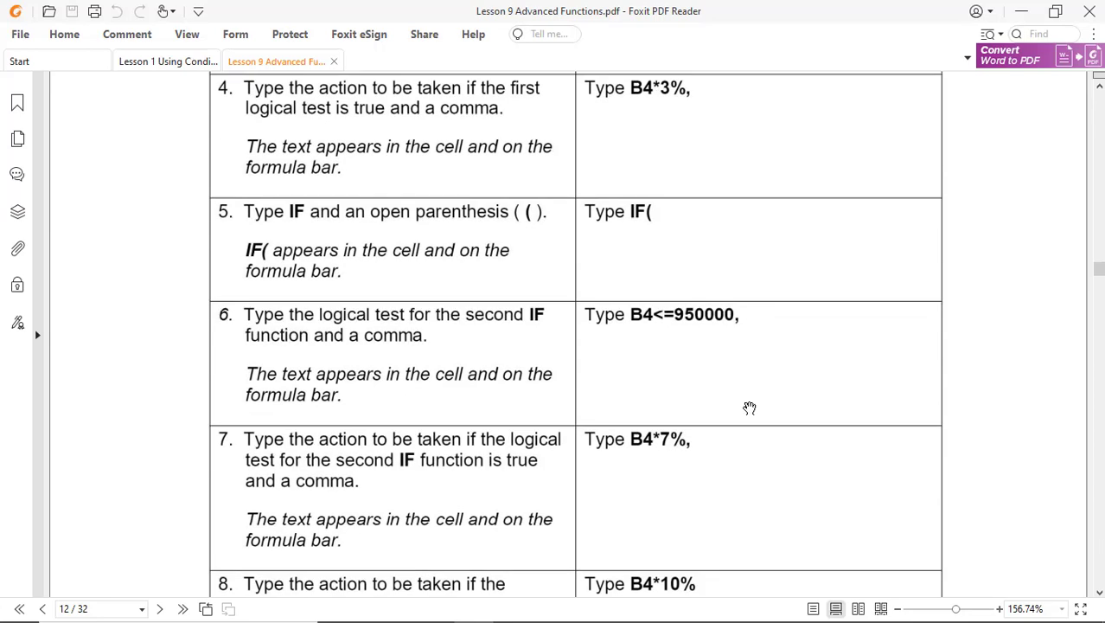
key("alt+Tab")
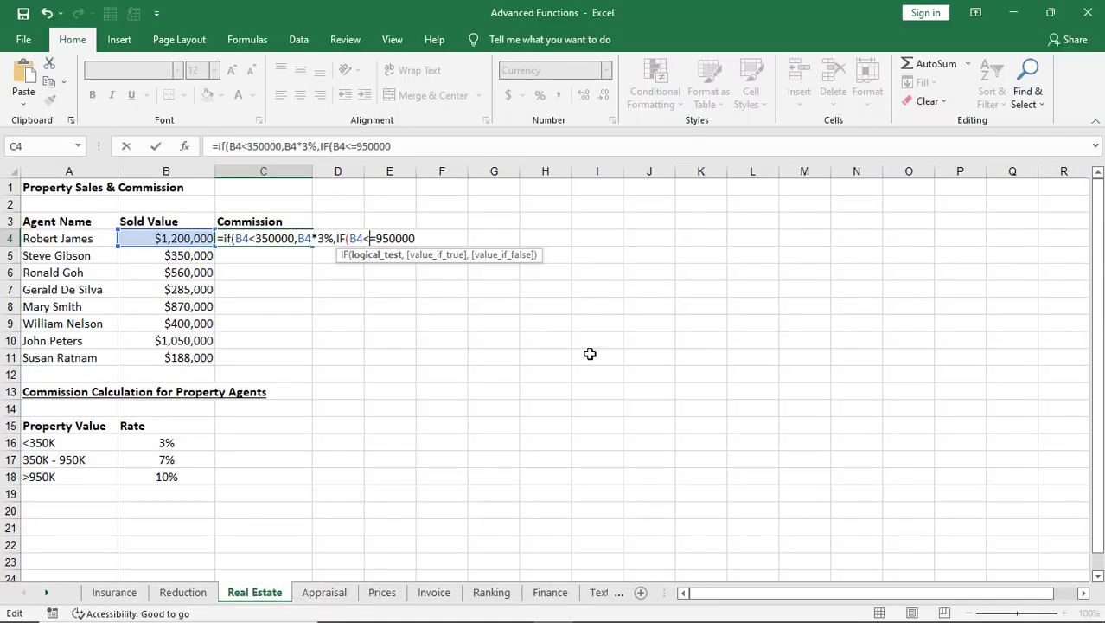
left_click(418, 148)
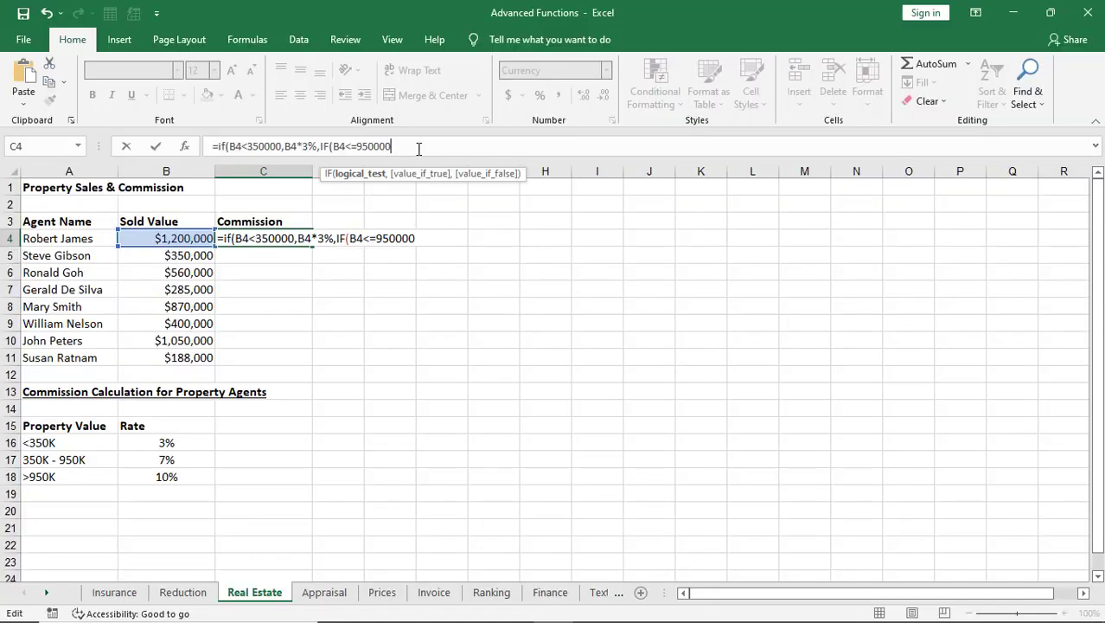
type(",")
Check step 7 in the PDF and add b4*7% with a comma as the nested IF's true action in Excel's C4.
key("alt+Tab")
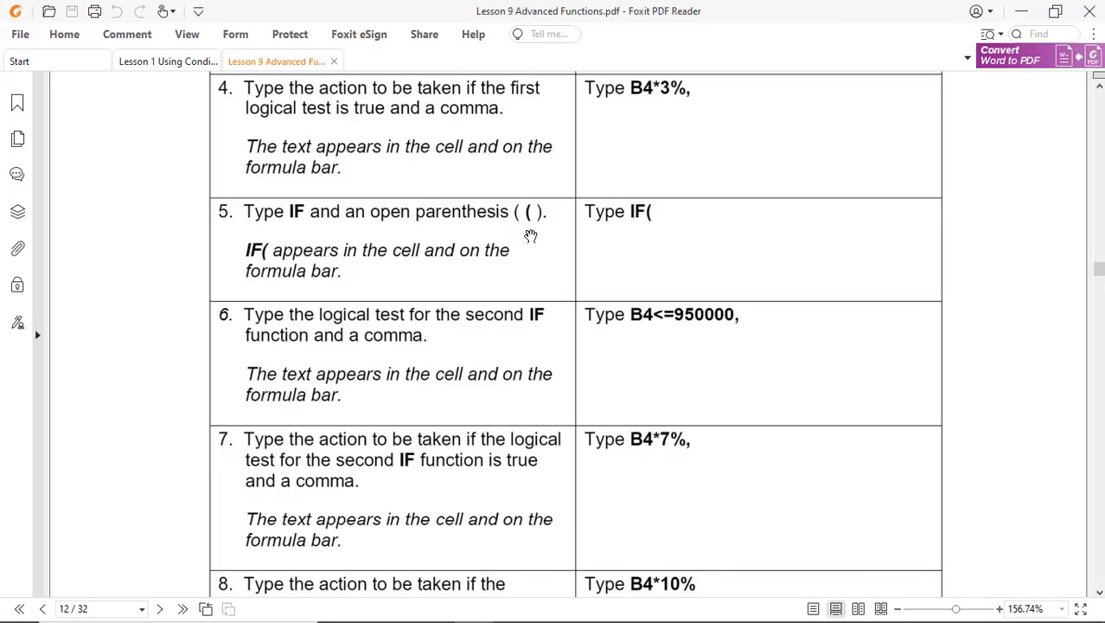
scroll(720, 335, "down", 3)
key("alt+Tab")
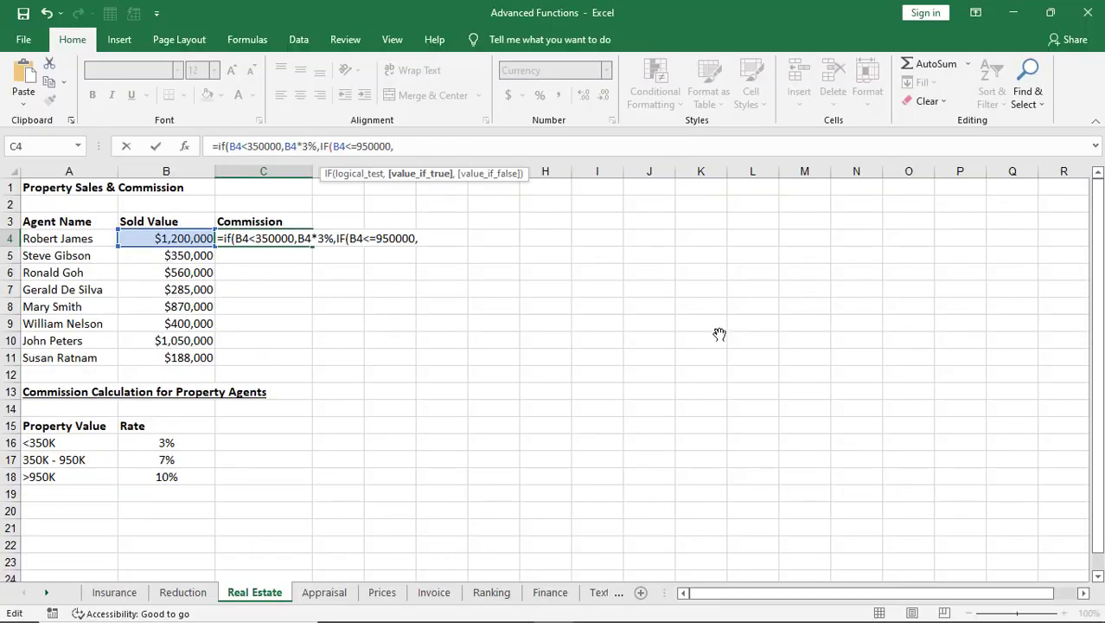
type("b4")
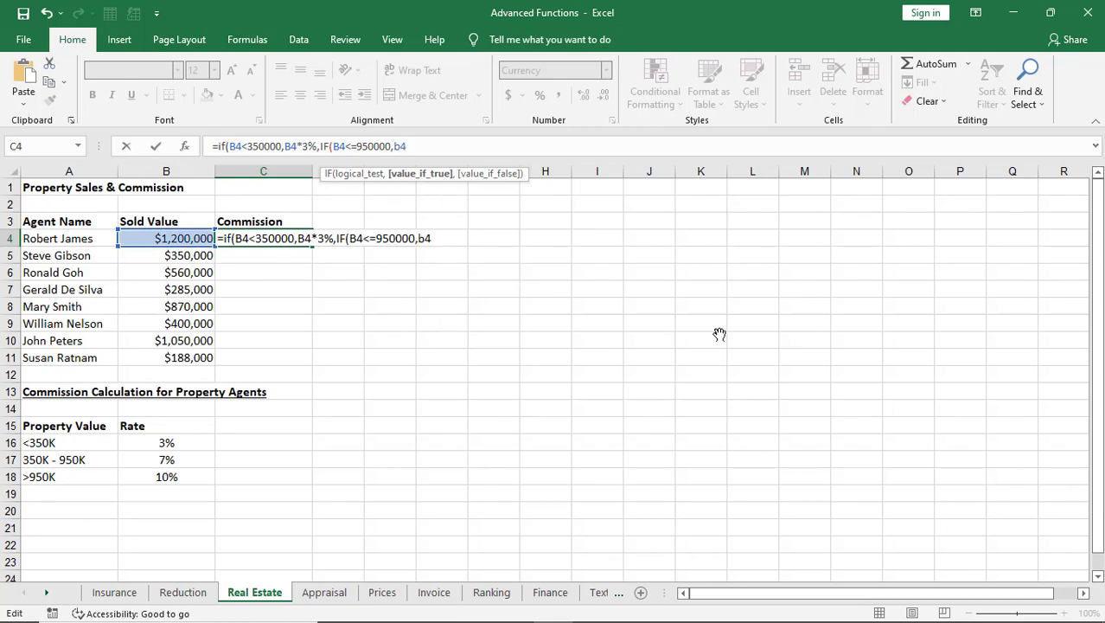
type("7%")
key("BackSpace")
key("BackSpace")
type("*7%,")
Check step 8 in the PDF and add B4*10% as the nested IF's false action in Excel's C4 formula.
key("alt+Tab")
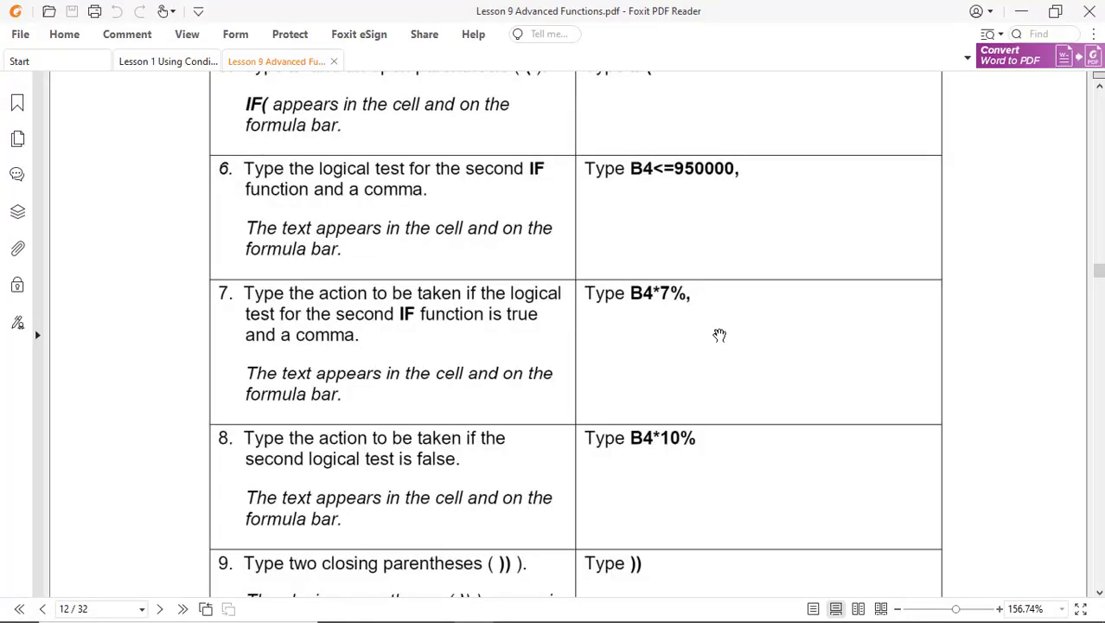
scroll(719, 335, "down", 2)
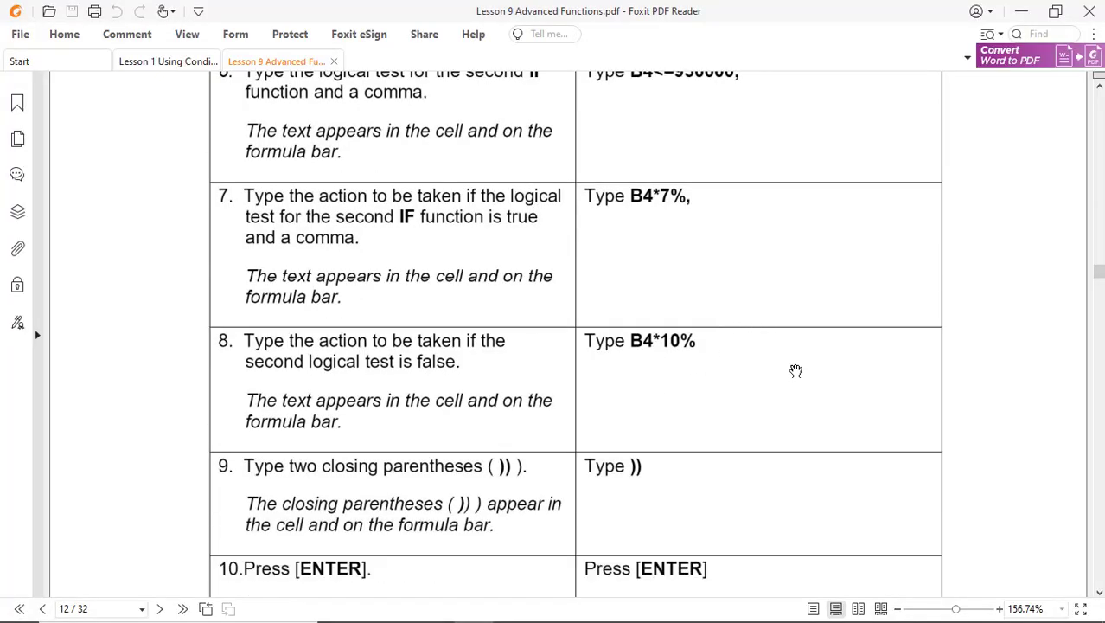
key("alt+Tab")
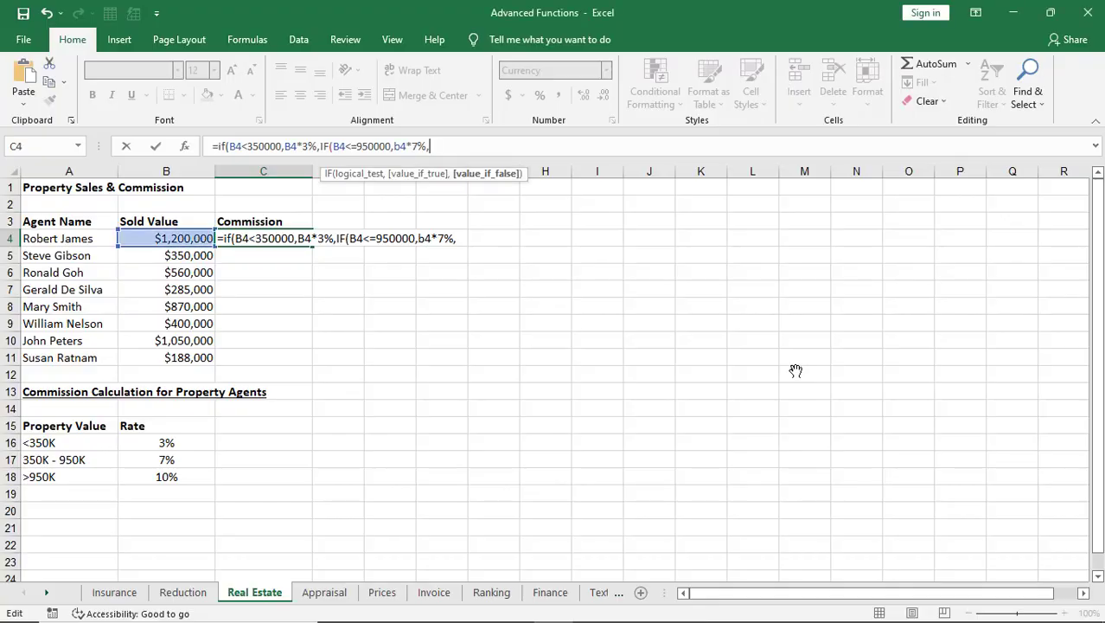
type("B")
type("4")
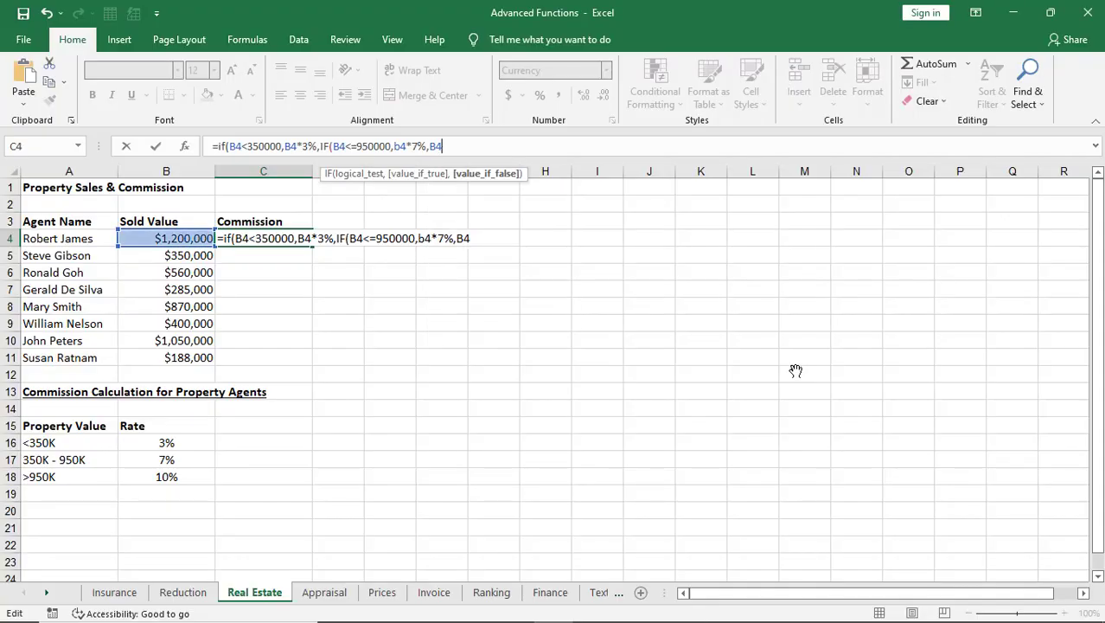
type("*10%")
Check the closing steps in the PDF, close Excel's C4 formula with two parentheses and enter it.
key("alt+Tab")
key("alt+Tab")
type("))")
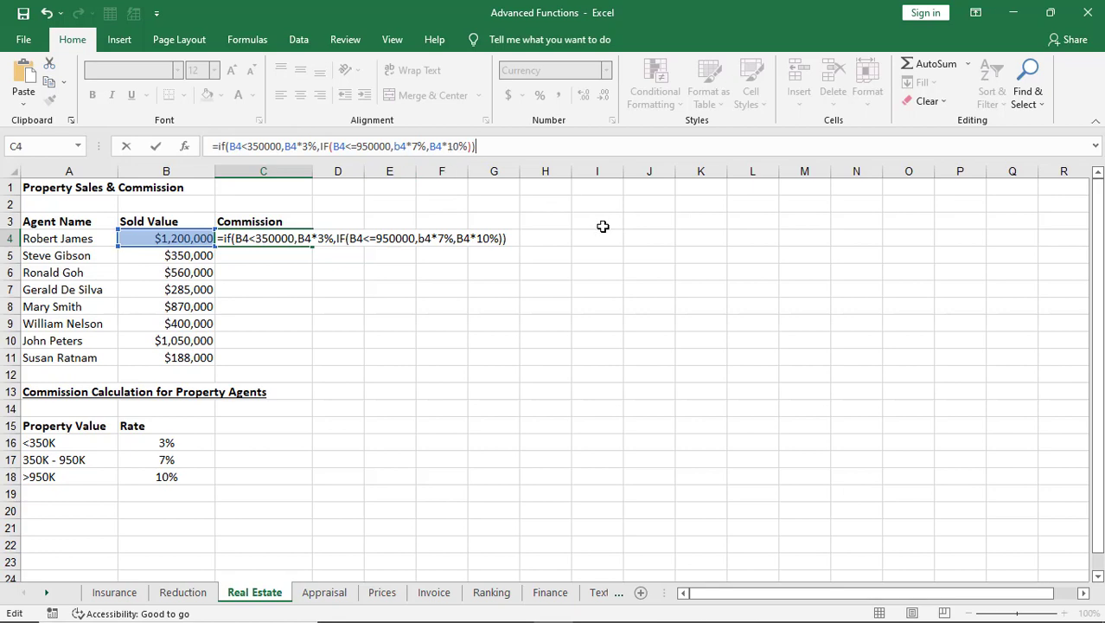
key("Return")
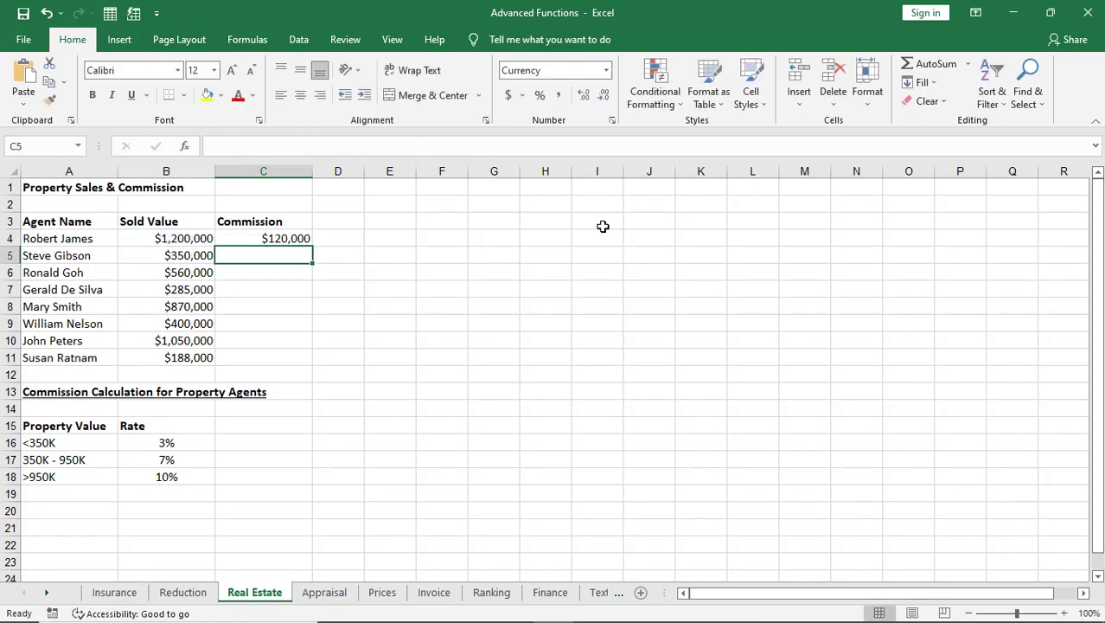
Review the nested IF formula in C4 against B4, copy it down to C5:C11 and deselect the range.
left_click(263, 241)
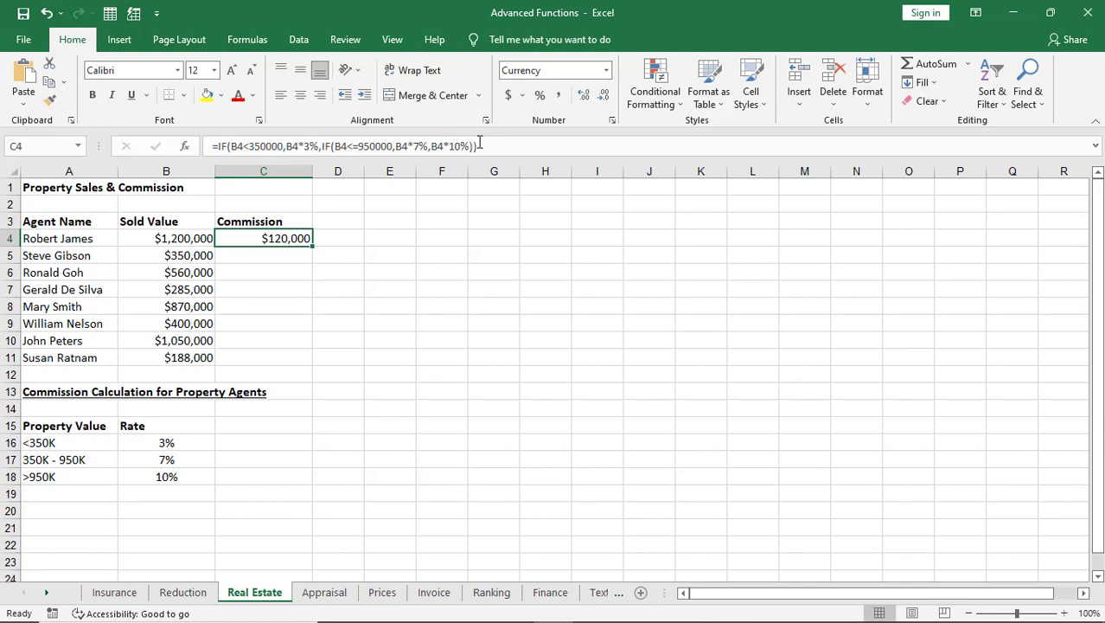
left_click(171, 237)
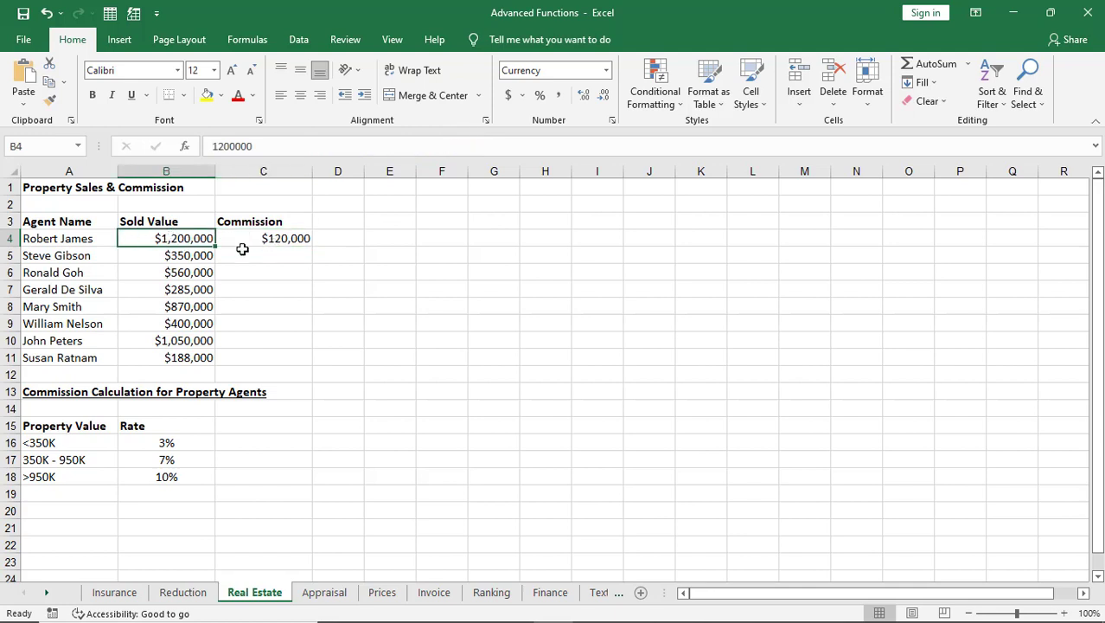
left_click(266, 237)
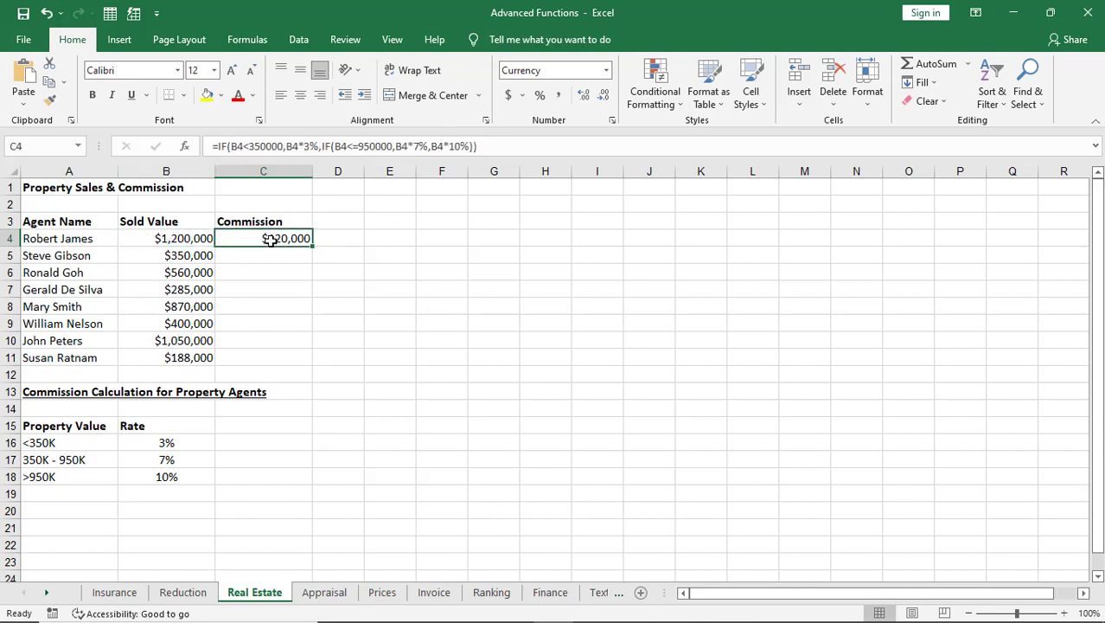
left_click_drag(312, 247, 308, 368)
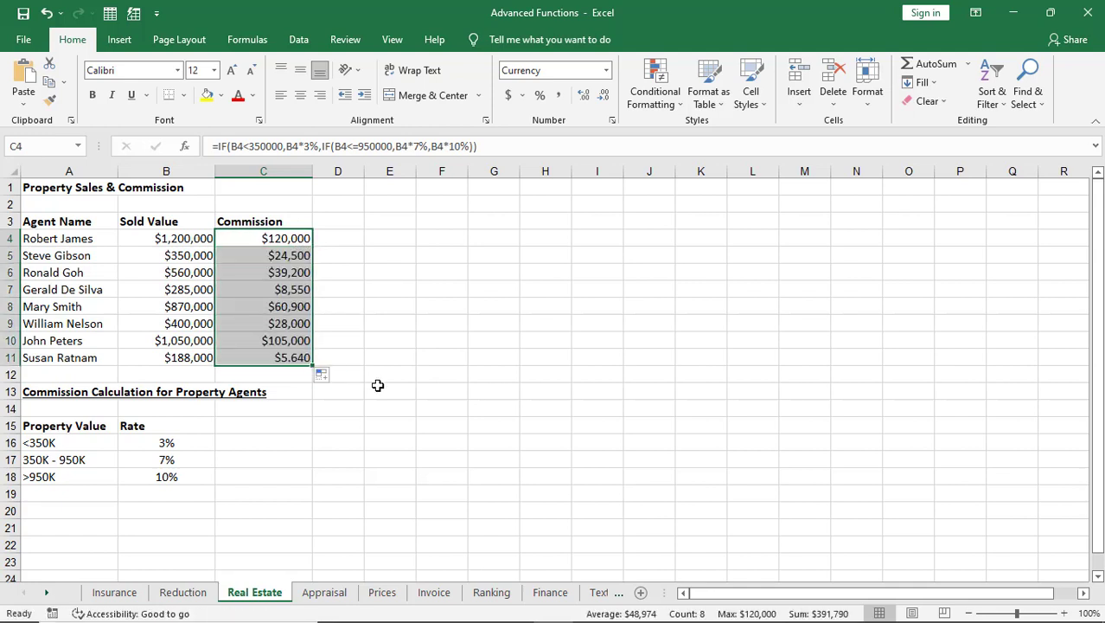
left_click(429, 395)
Switch to the Lesson 9 PDF in Foxit PDF Reader and read section 9.5 on using an AND condition with IF.
key("alt+Tab")
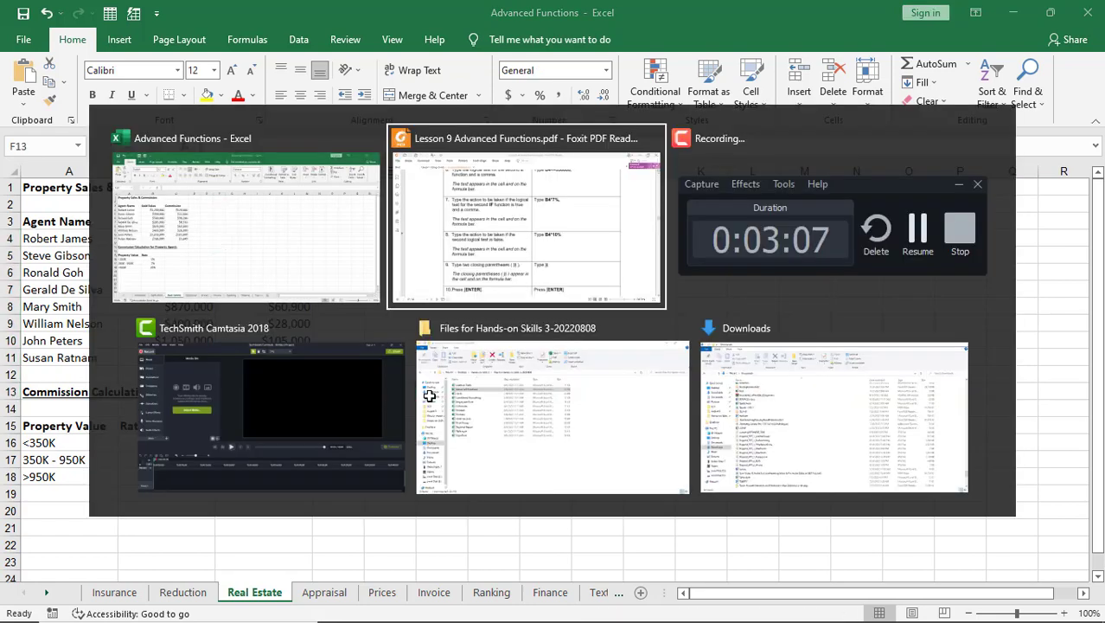
scroll(645, 396, "down", 10)
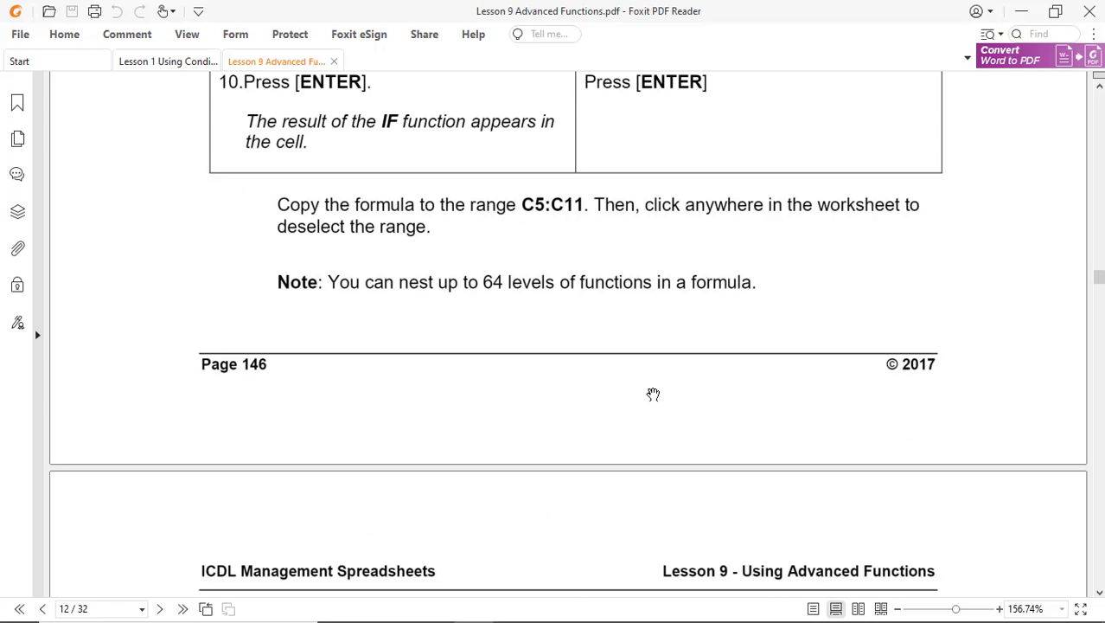
scroll(653, 394, "up", 3)
scroll(653, 394, "down", 12)
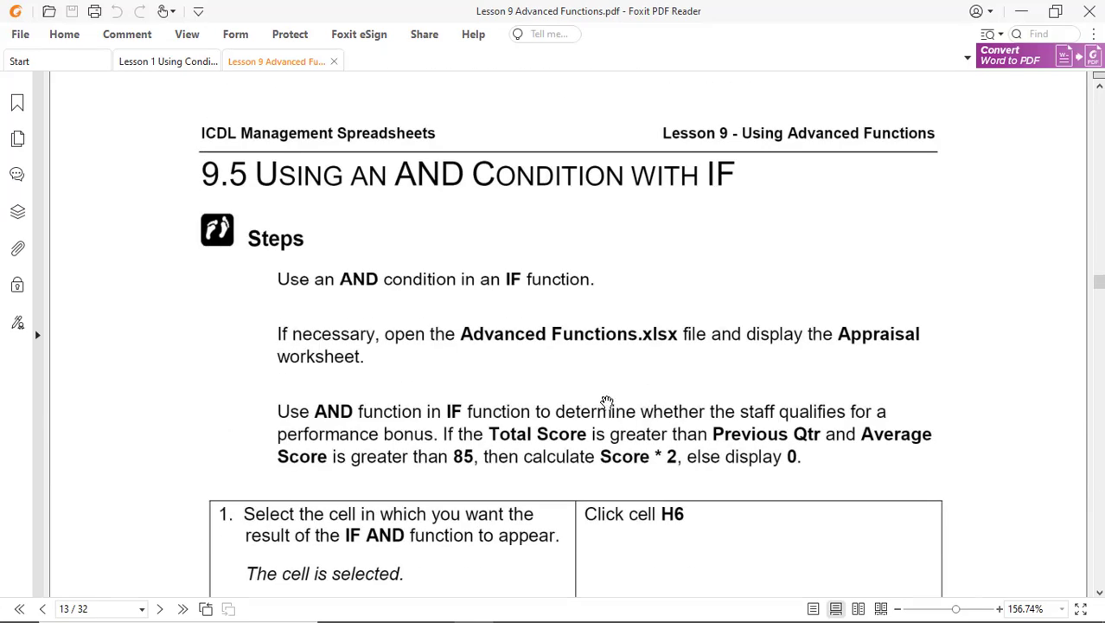
scroll(956, 387, "down", 3)
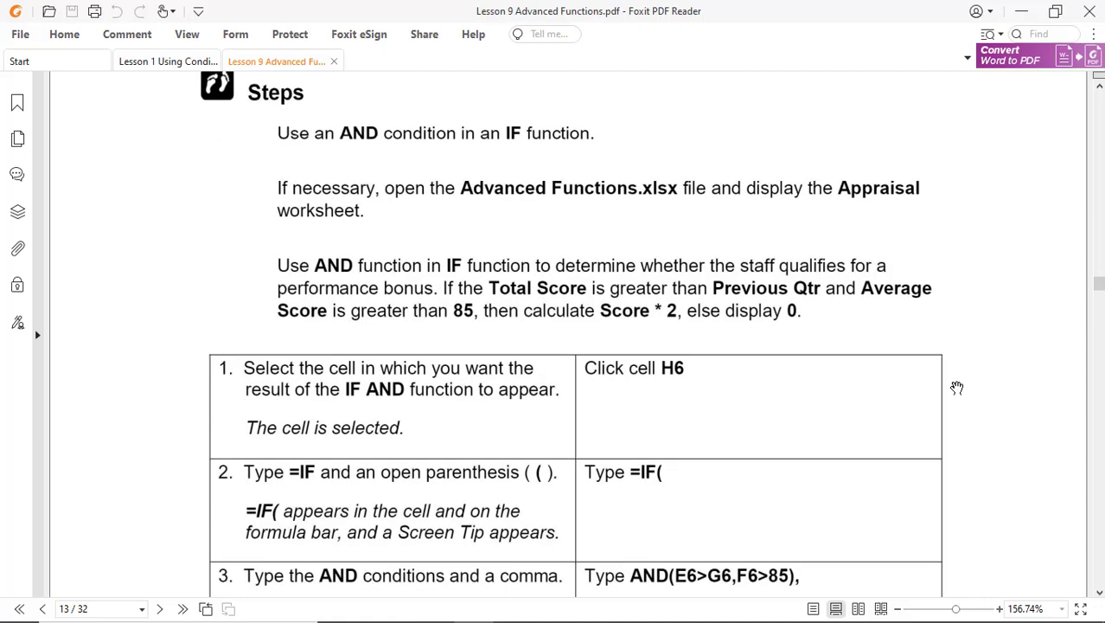
scroll(957, 388, "down", 3)
scroll(957, 387, "up", 5)
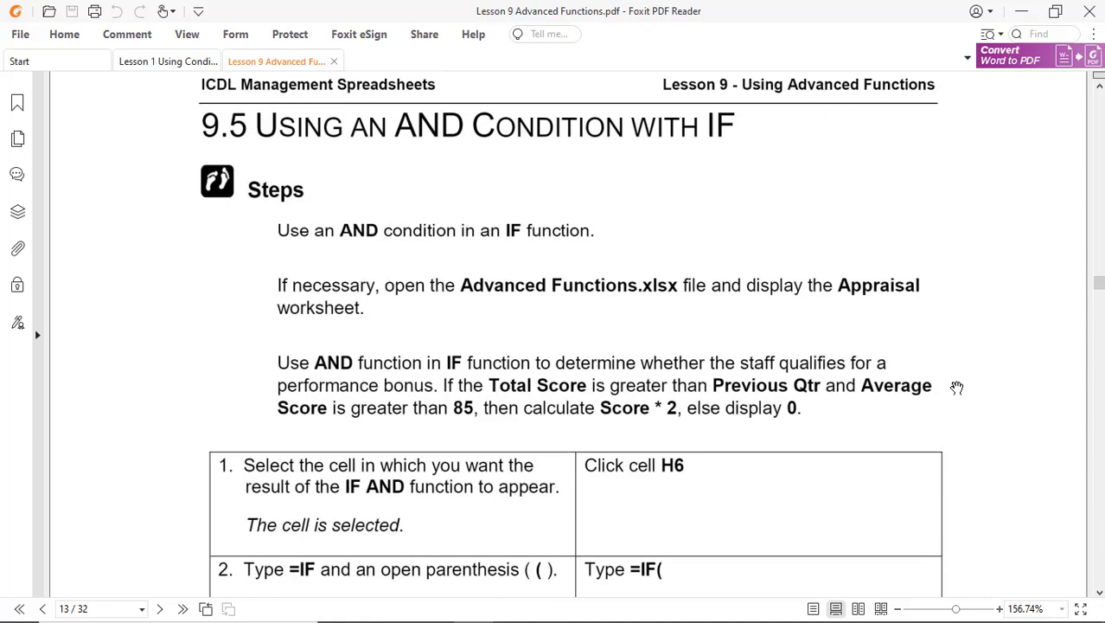
scroll(957, 387, "down", 3)
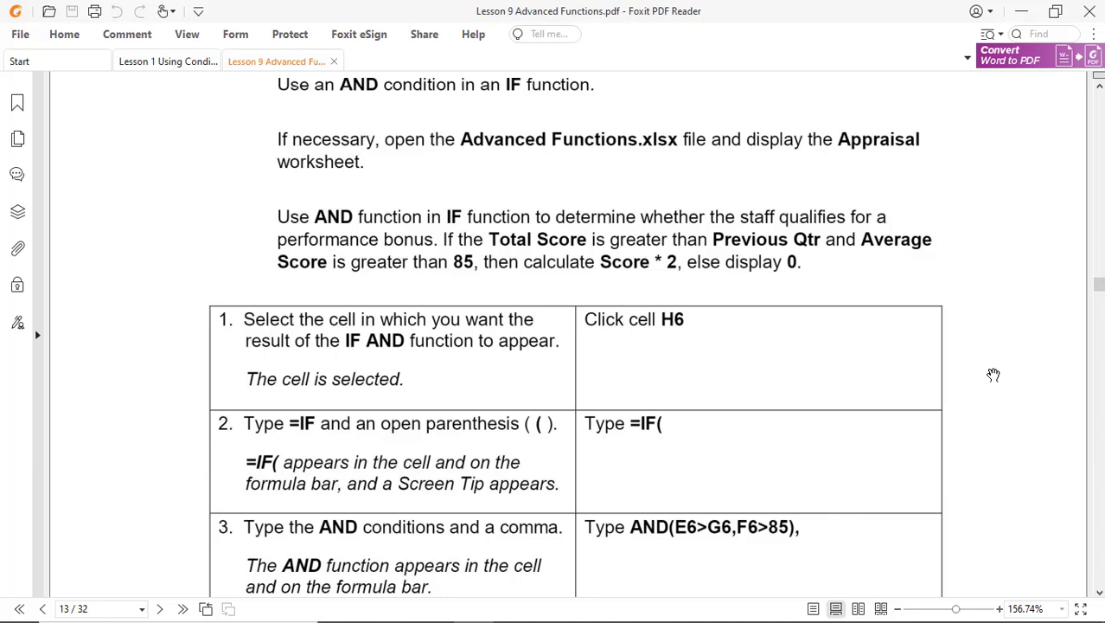
scroll(993, 375, "down", 3)
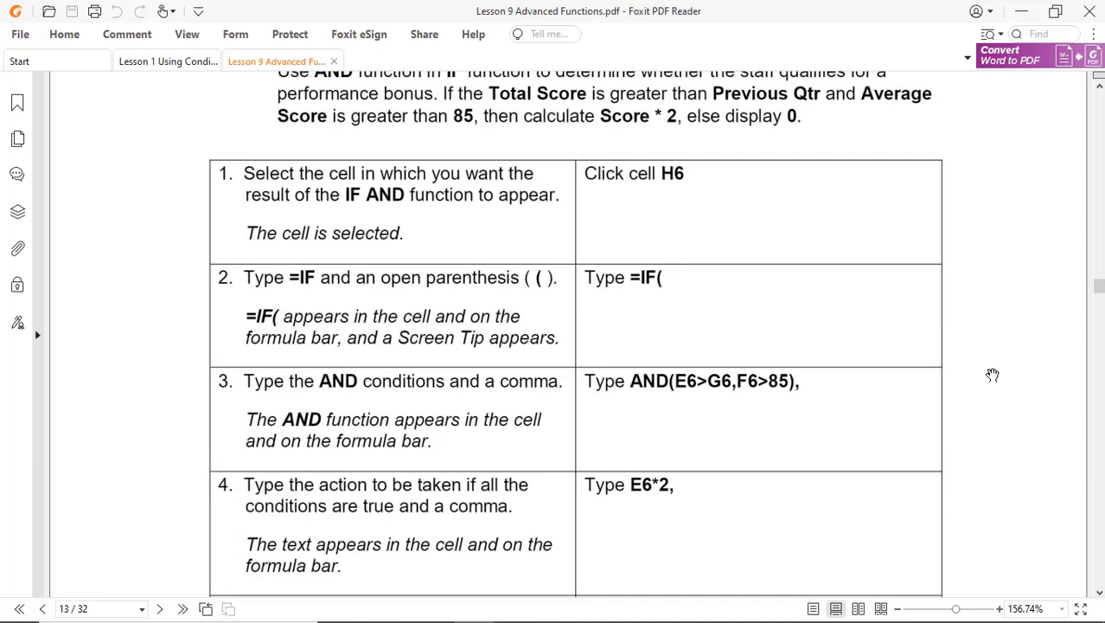
scroll(993, 374, "up", 4)
Switch to Excel and display the Appraisal worksheet, checking it against the PDF instructions.
key("alt+Tab")
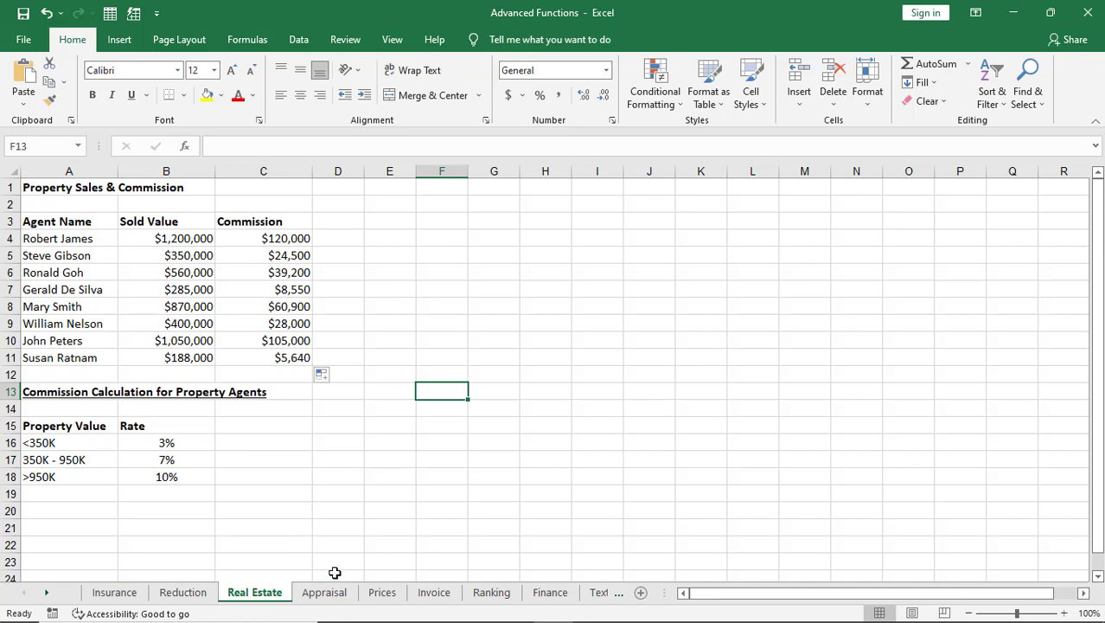
left_click(332, 596)
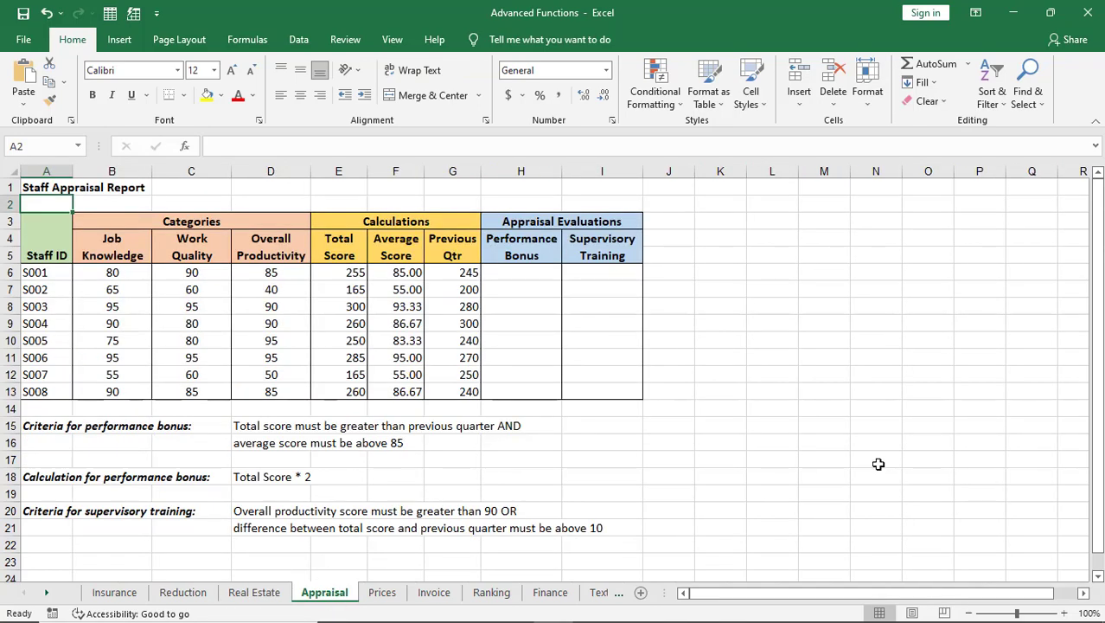
key("alt+Tab")
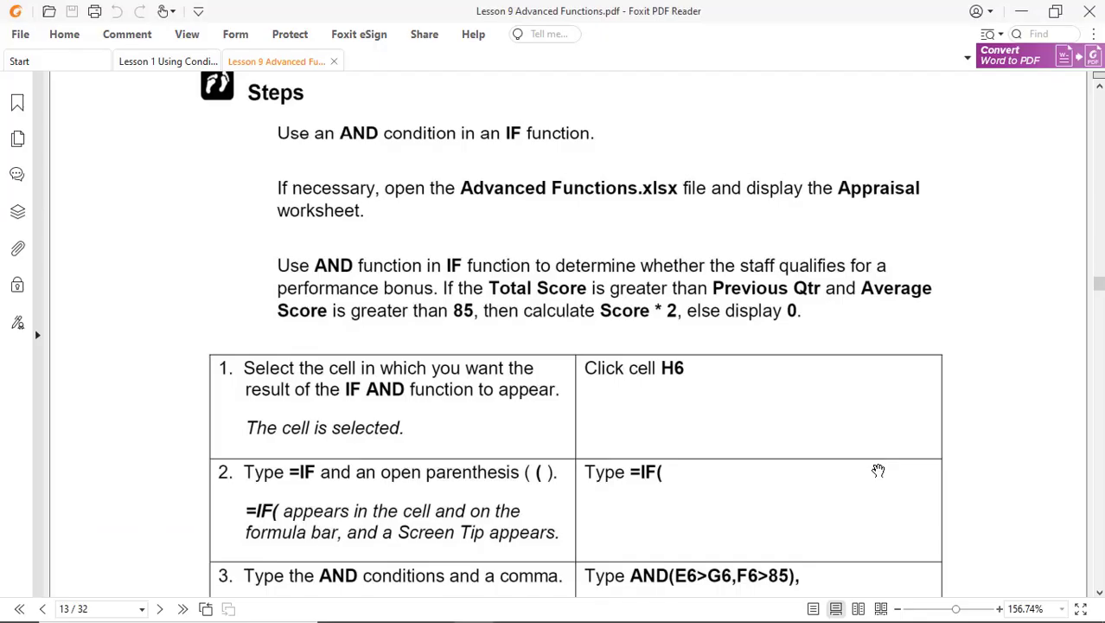
key("alt+Tab")
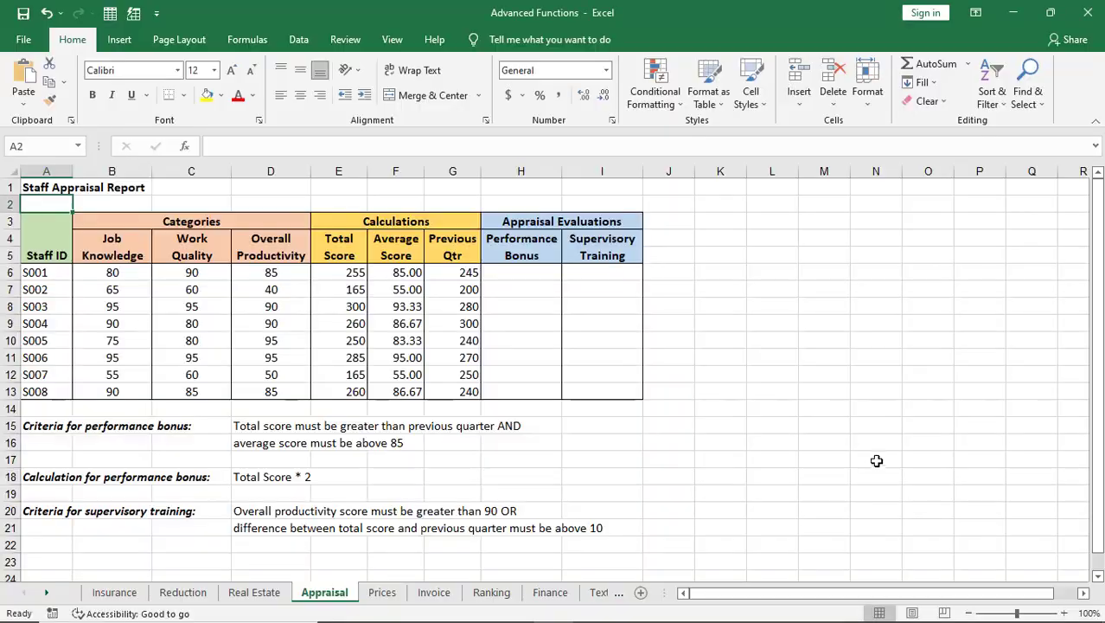
Check steps 1 and 2 in the PDF and start the Performance Bonus formula in Excel's H6 with =IF(.
left_click(510, 272)
key("alt+Tab")
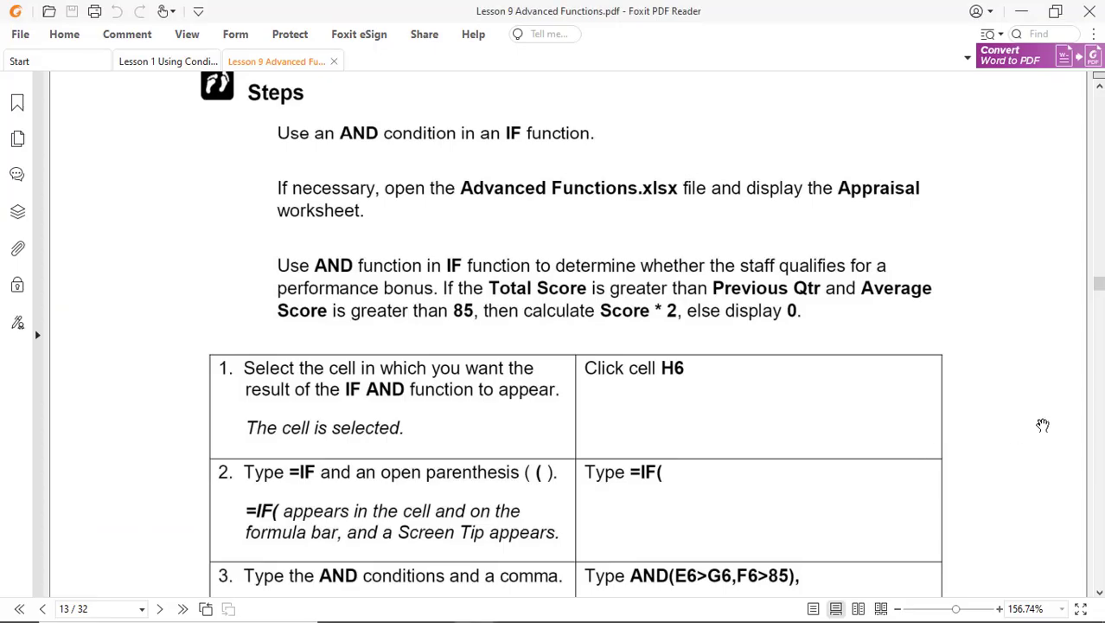
scroll(1043, 425, "down", 5)
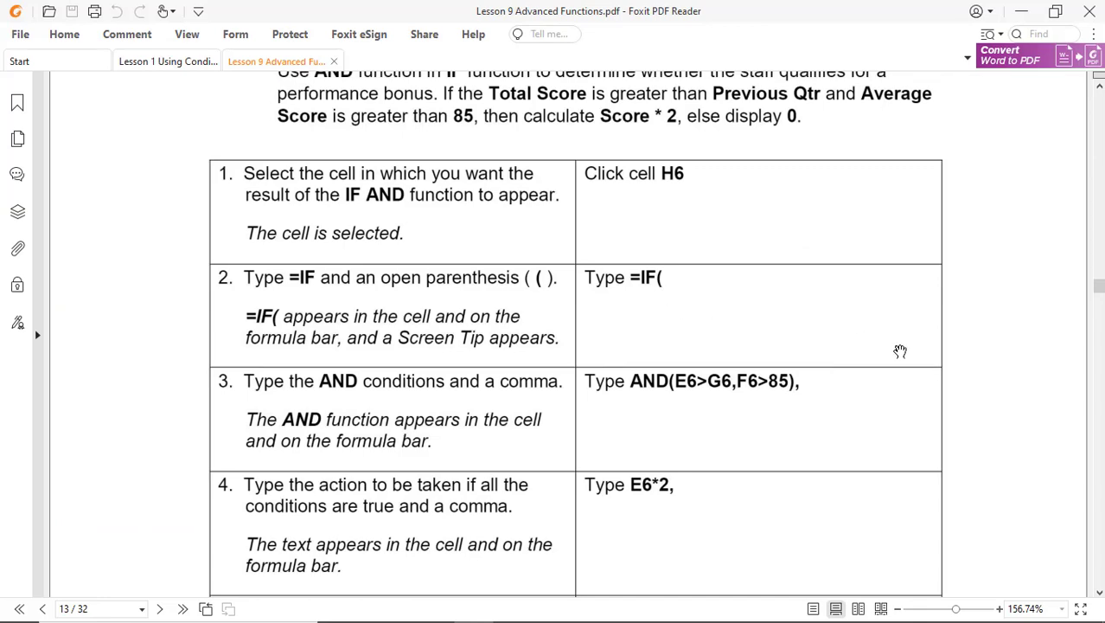
key("alt+Tab")
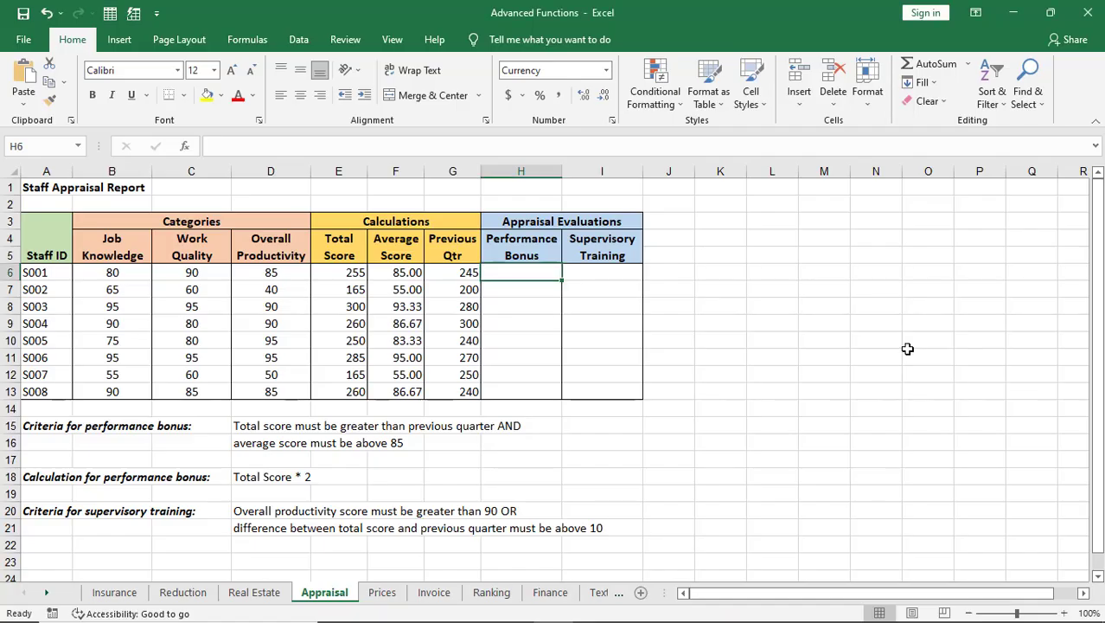
type("=IF")
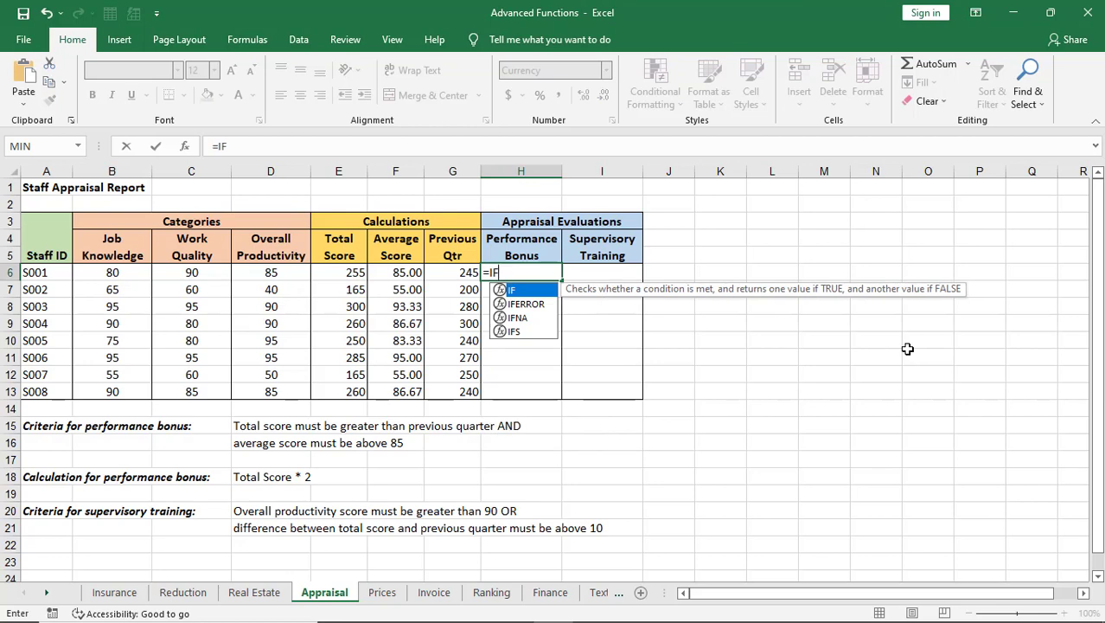
key("BackSpace")
type("F(")
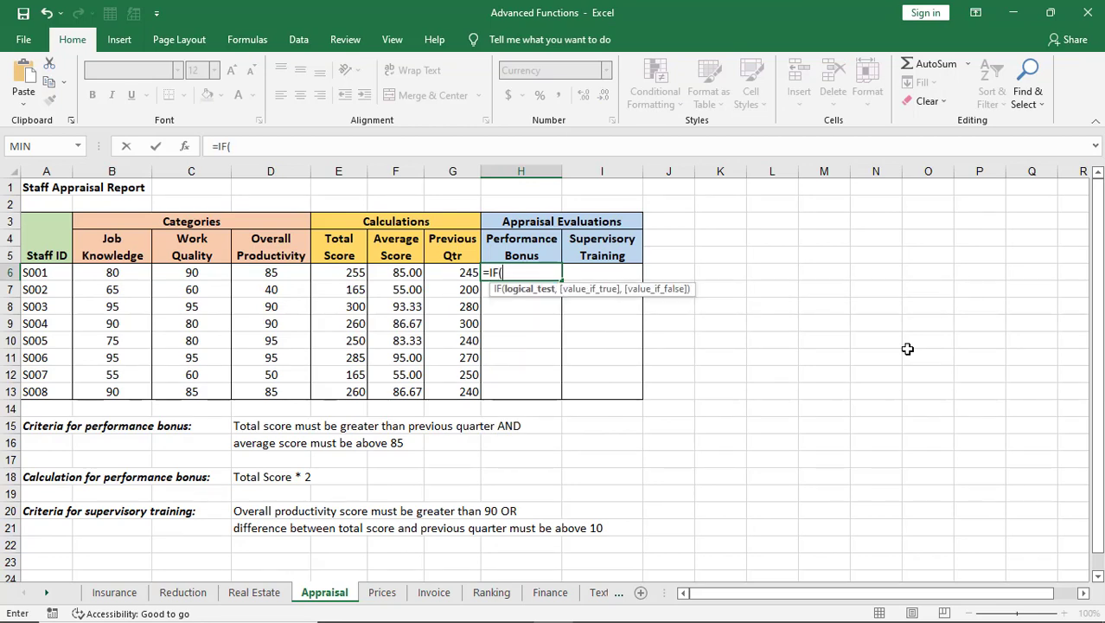
Check step 3 in the PDF and add AND( as the start of the logical test in Excel's H6 formula.
key("alt+Tab")
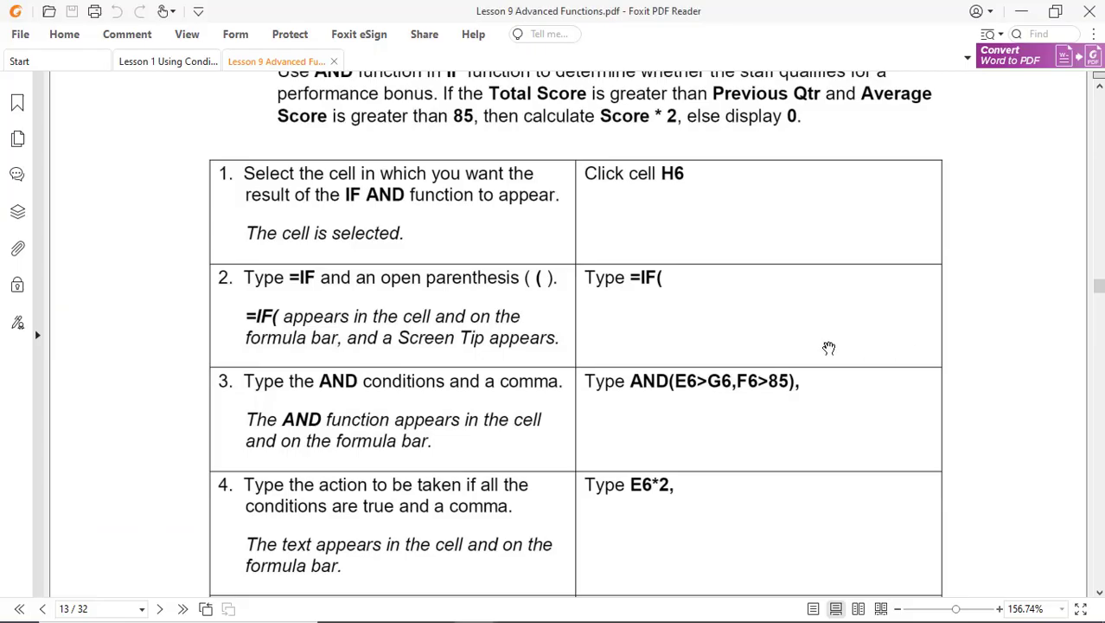
key("alt+Tab")
type("AND")
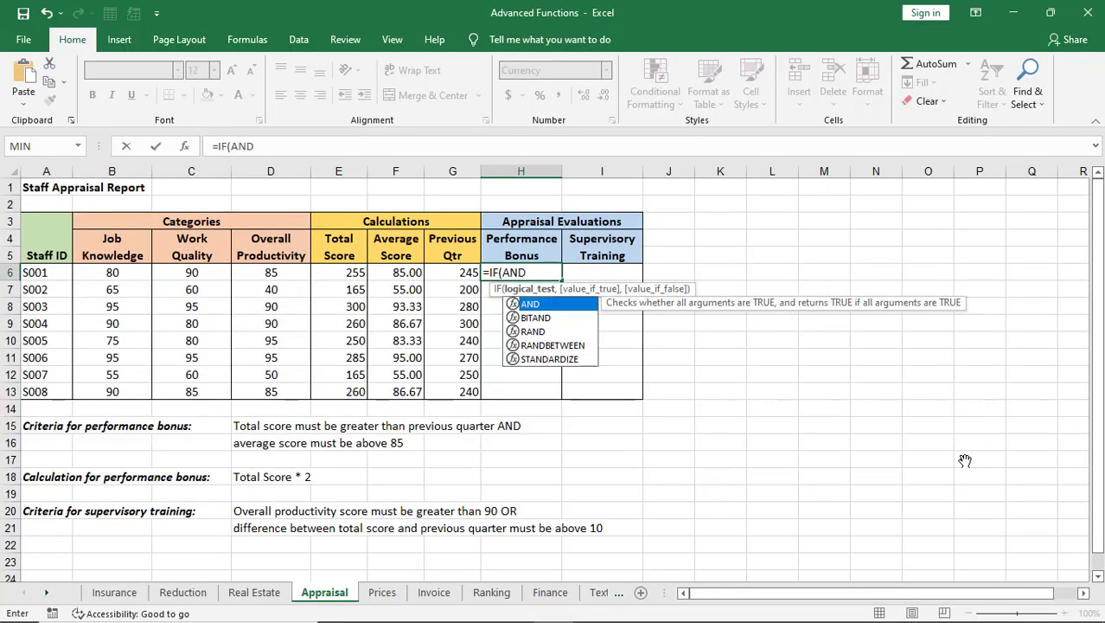
type("(")
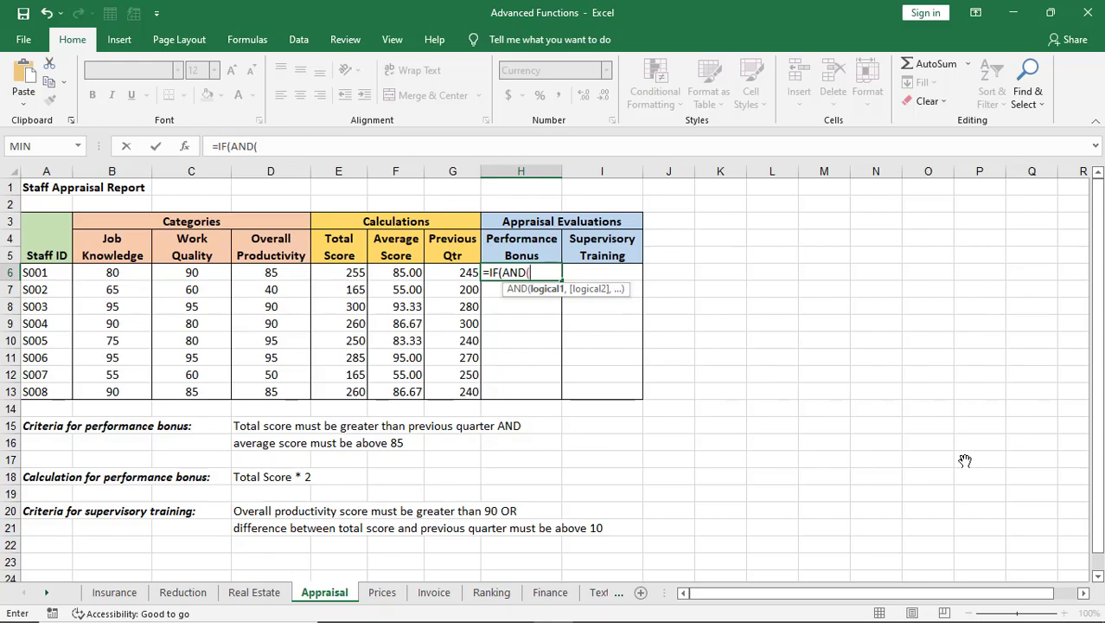
Recheck step 3 in the PDF and add E6>G6 with a comma as the first AND condition in Excel's H6.
key("alt+Tab")
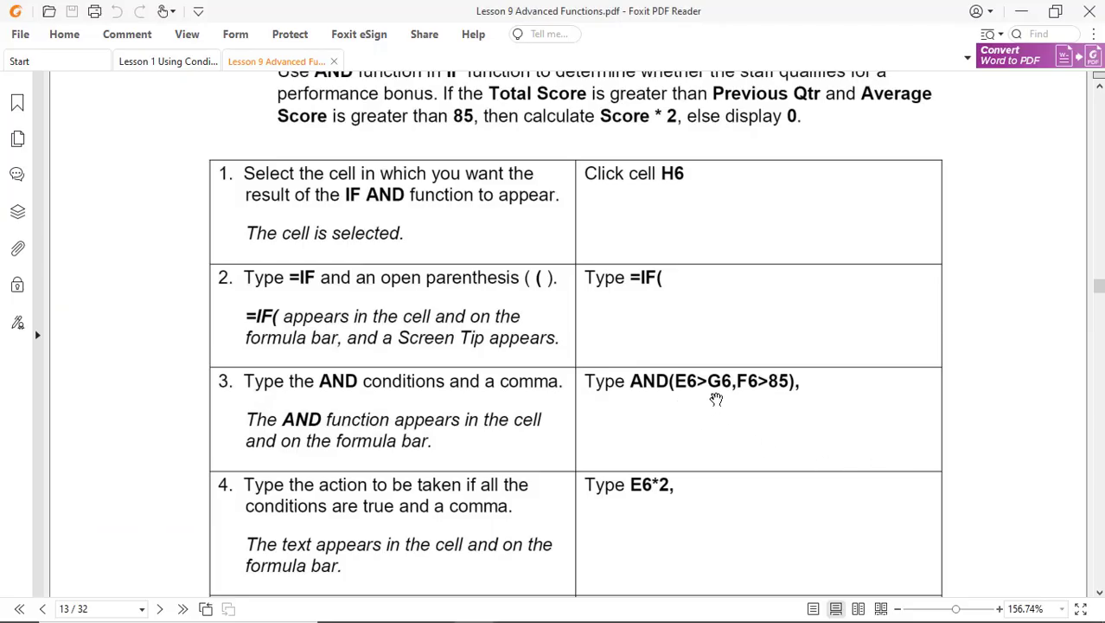
key("alt+Tab")
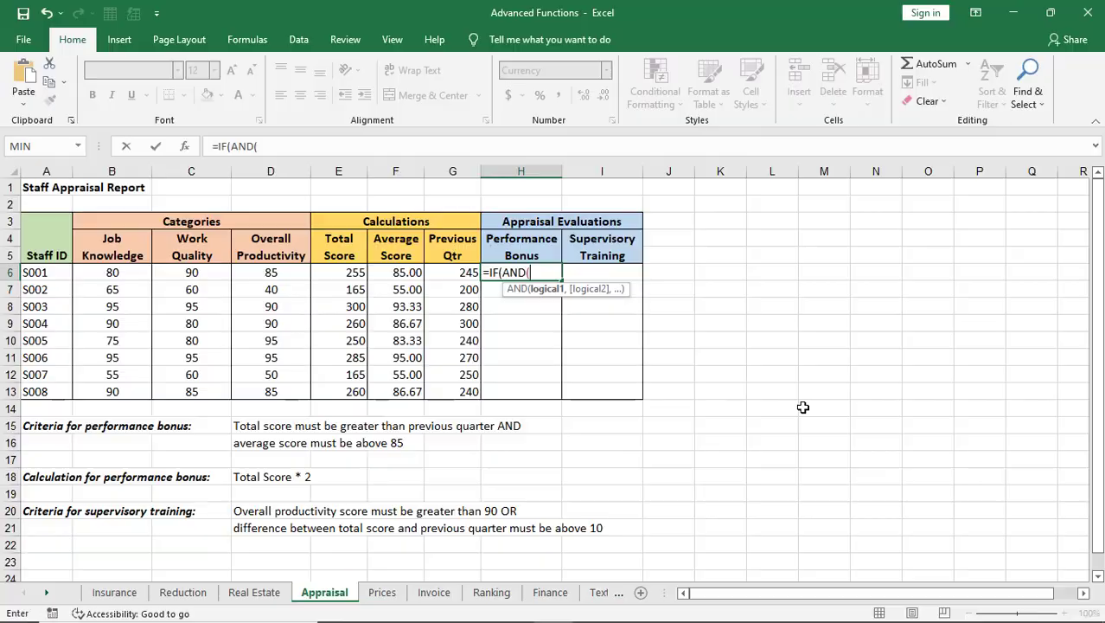
type("E6")
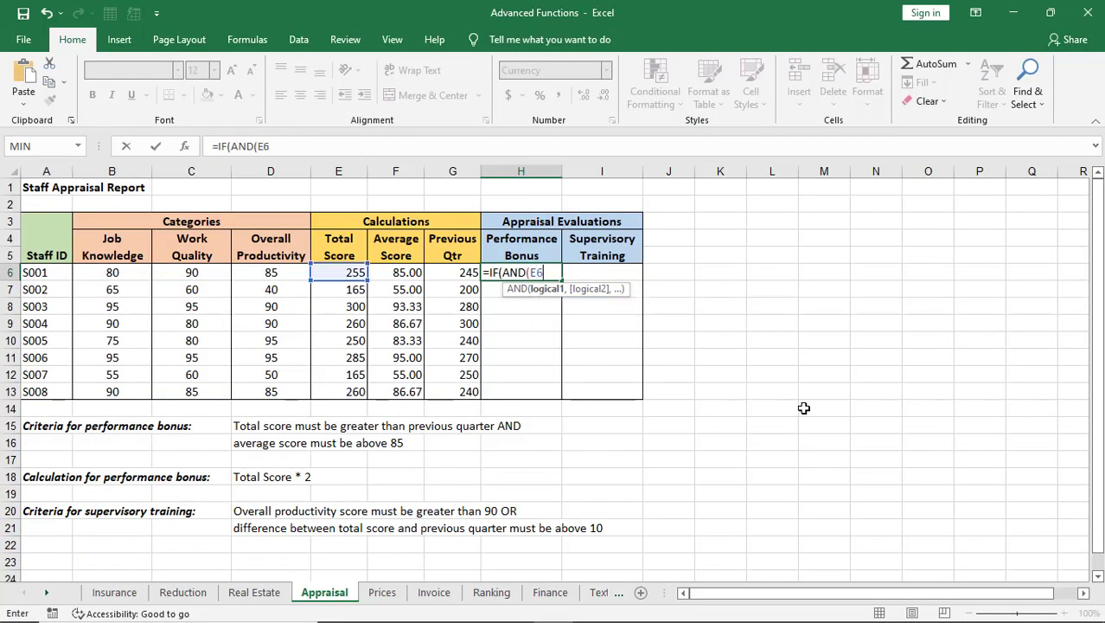
type(">G6")
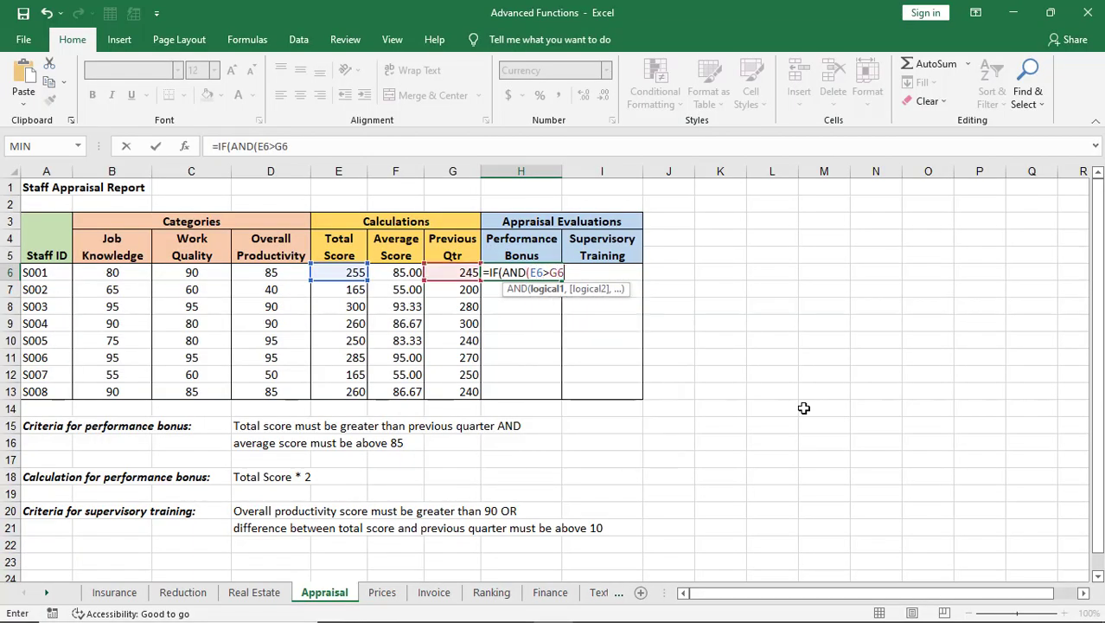
type(",")
Consult the AND conditions in the PDF and add F6>85 as the second condition in Excel's H6 formula.
key("alt+Tab")
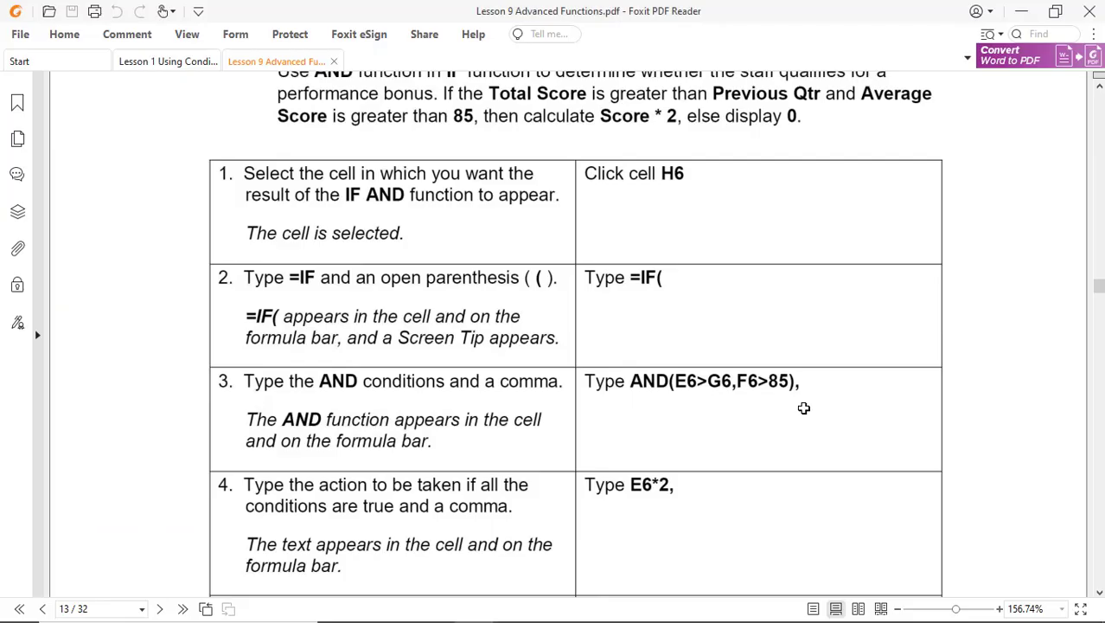
key("alt+Tab")
type("F")
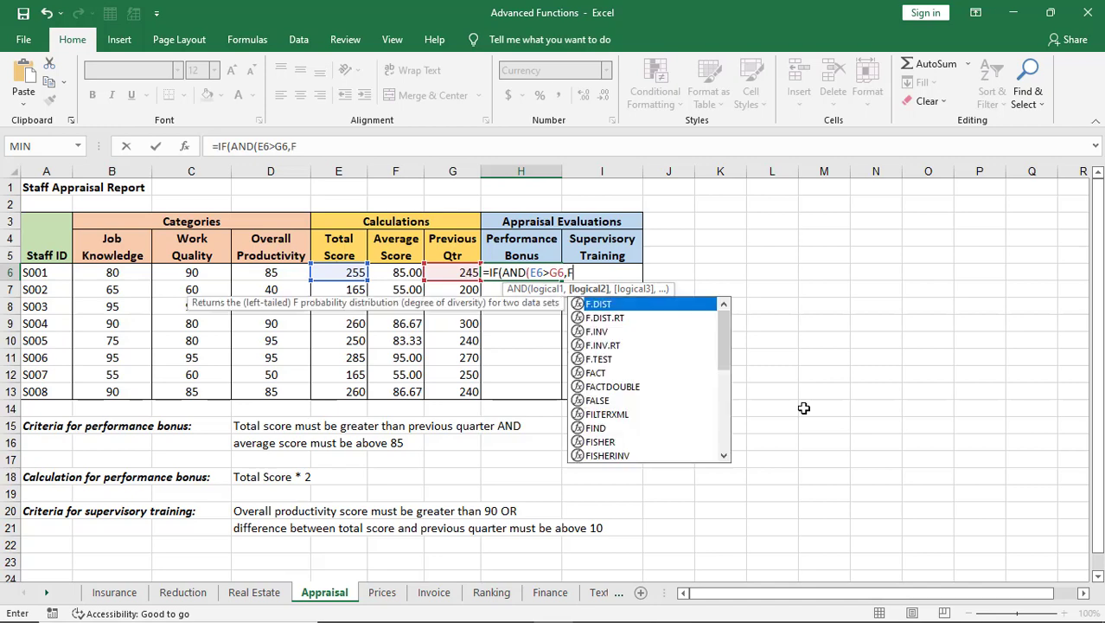
type("6<")
key("BackSpace")
type(">")
key("alt+Tab")
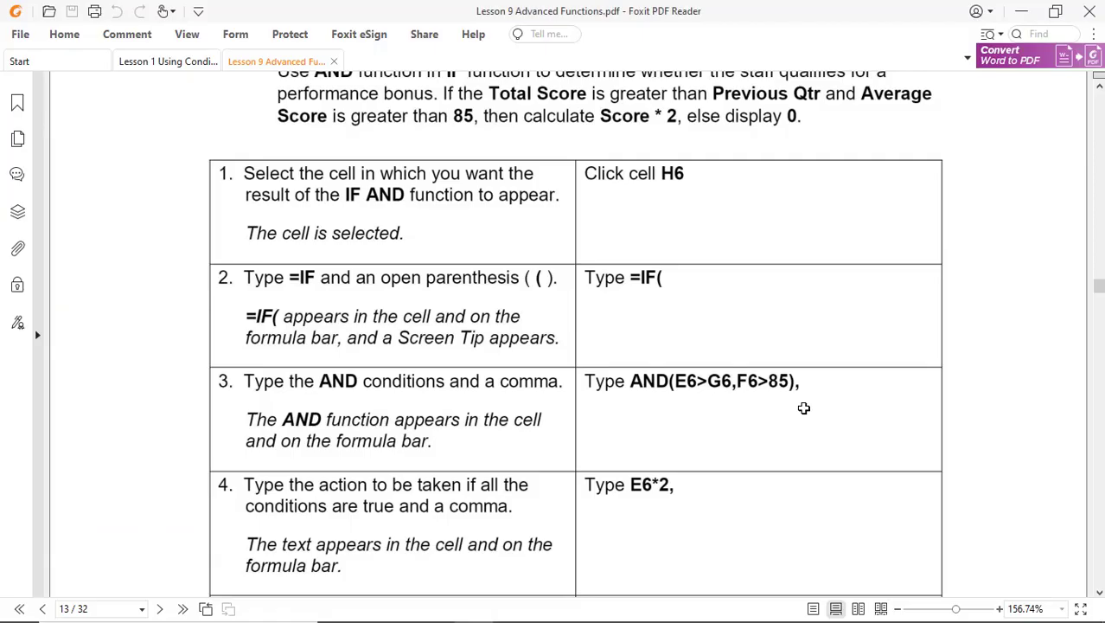
key("alt+Tab")
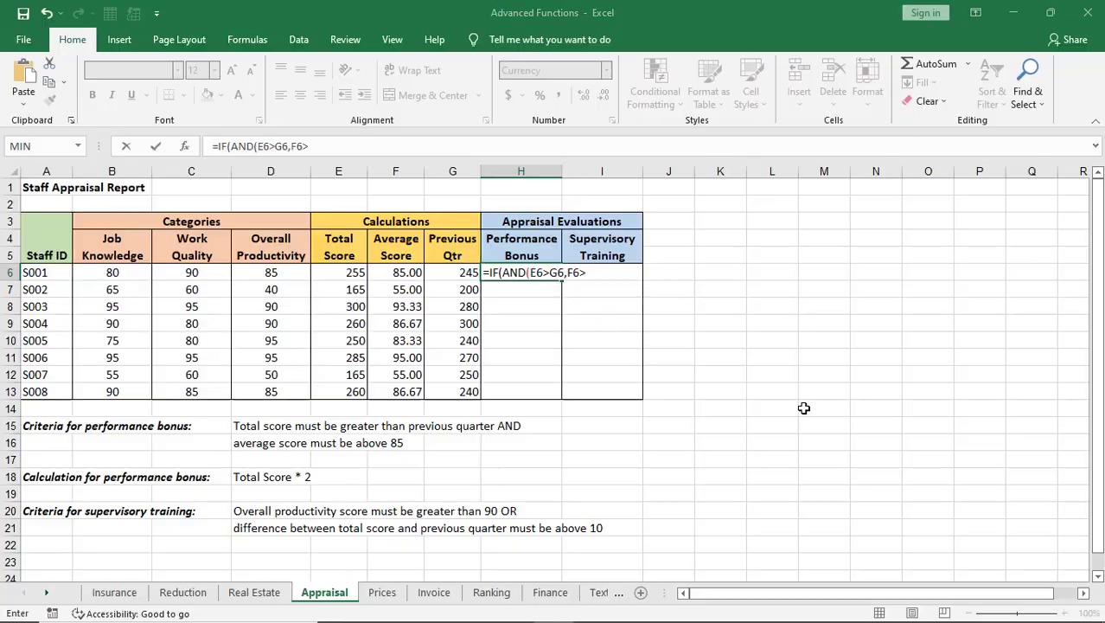
type("85")
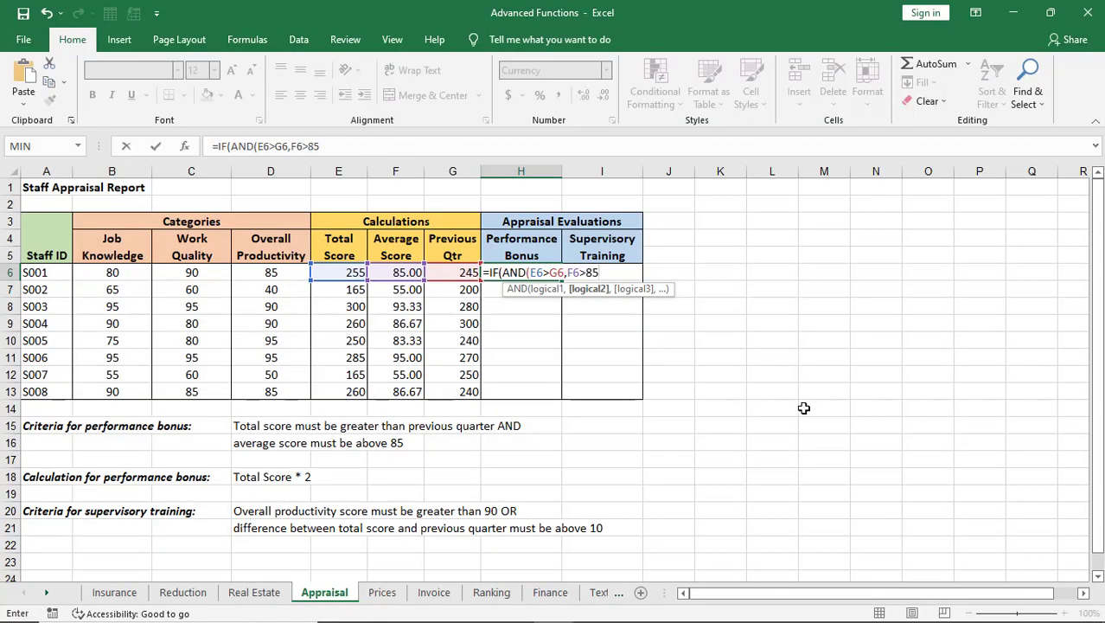
Close the AND function in Excel's H6 with a parenthesis, recheck the PDF and add a comma.
type(")")
key("alt+Tab")
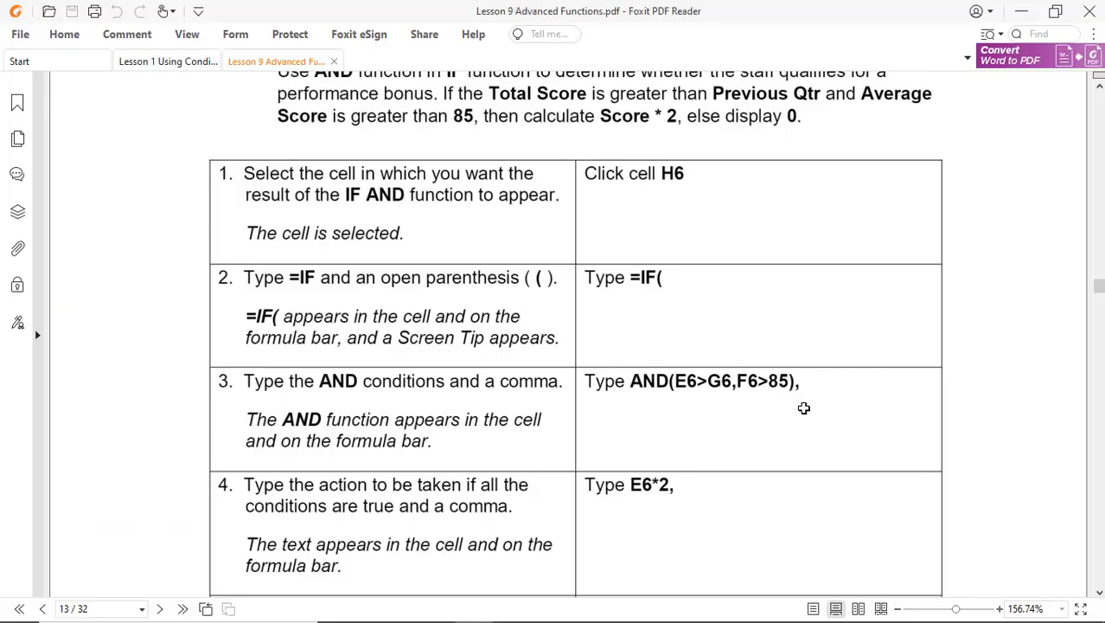
key("alt+Tab")
type(",")
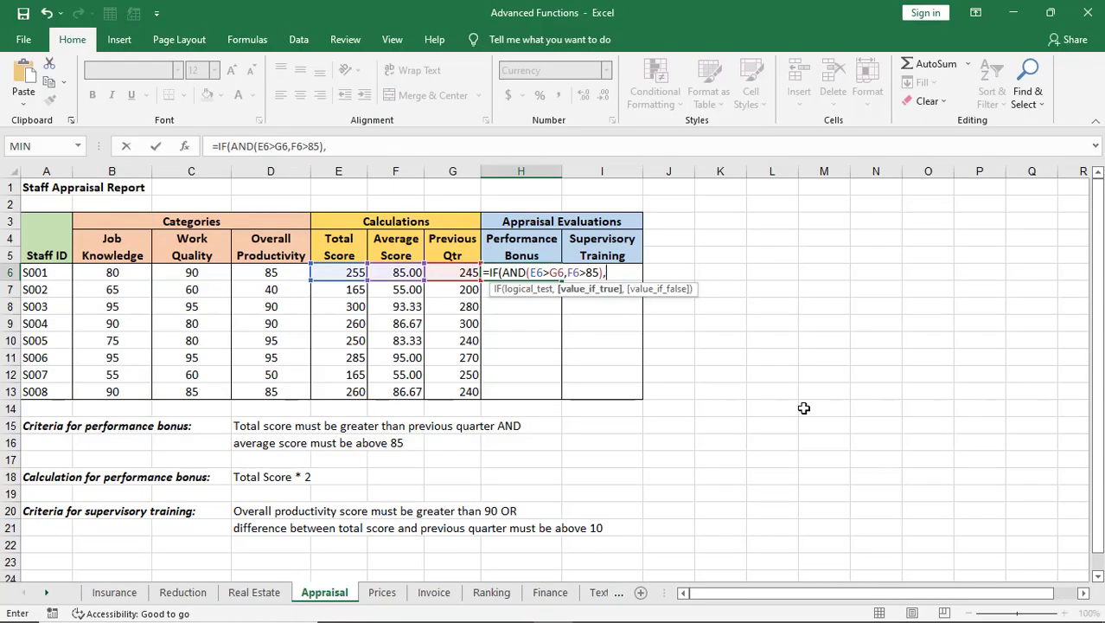
Consult step 4 in the PDF and add E6*2 with a comma as the value if true in Excel's H6 formula.
key("alt+Tab")
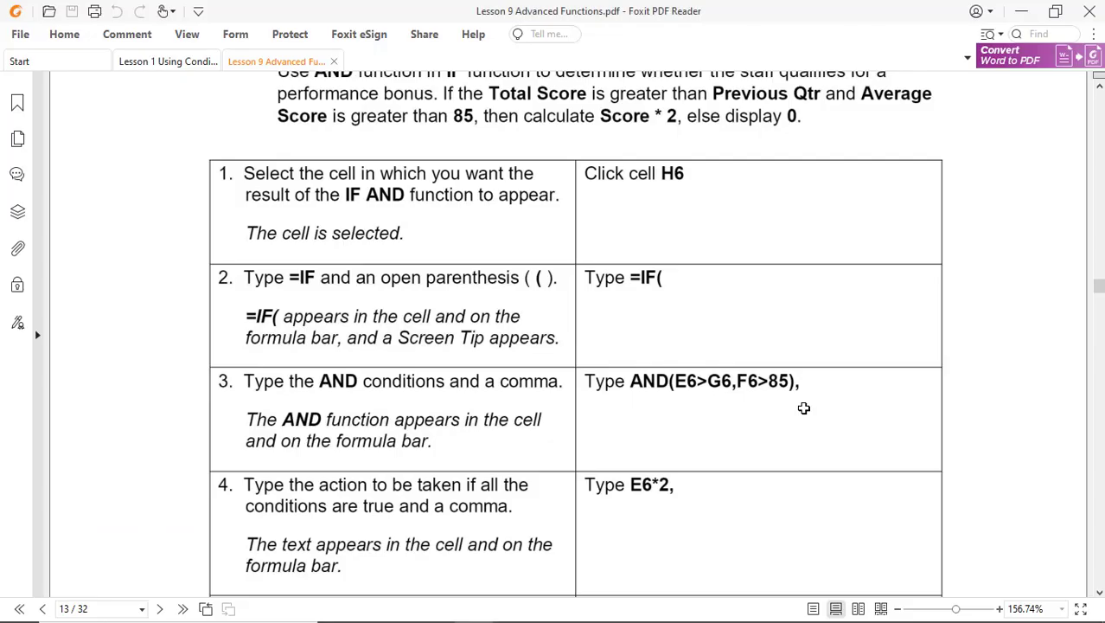
key("alt+Tab")
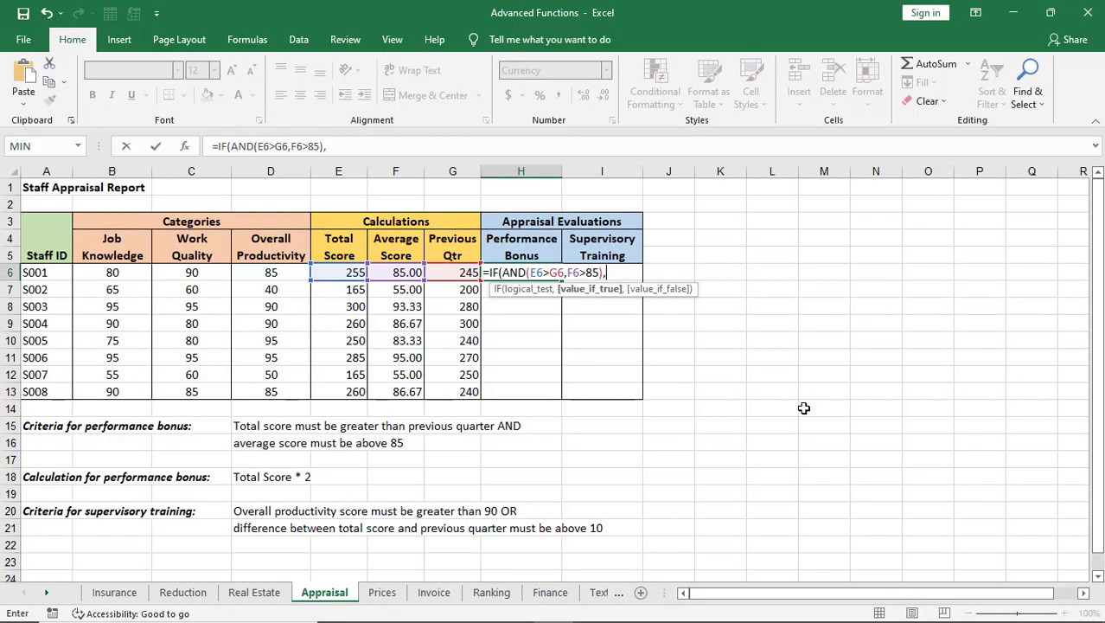
type("E6*2")
key("alt+Tab")
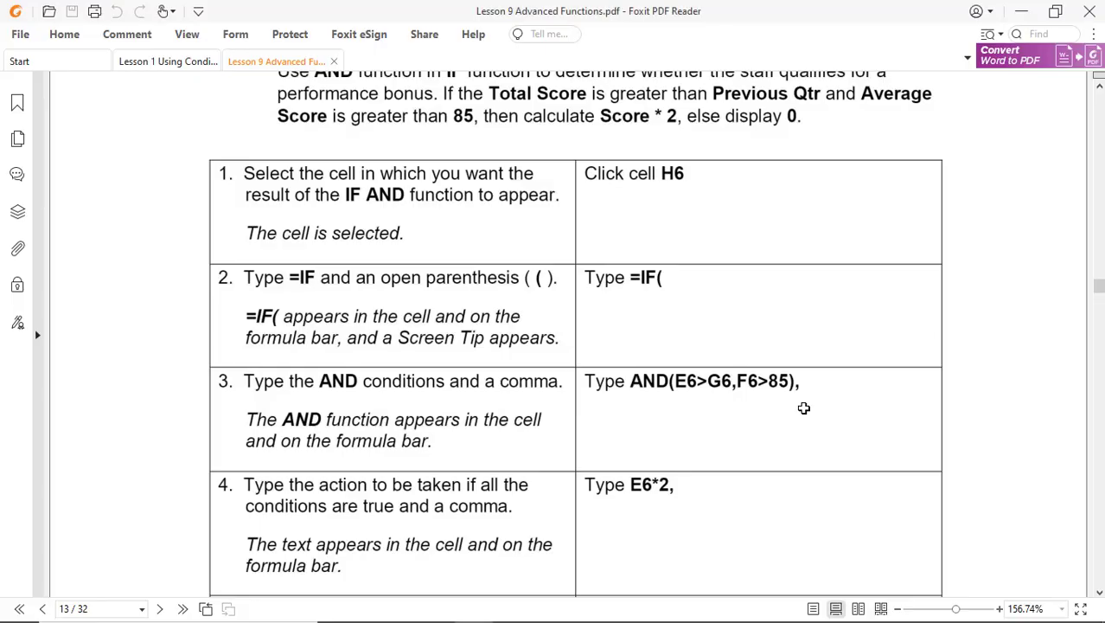
scroll(803, 414, "down", 4)
scroll(802, 416, "up", 2)
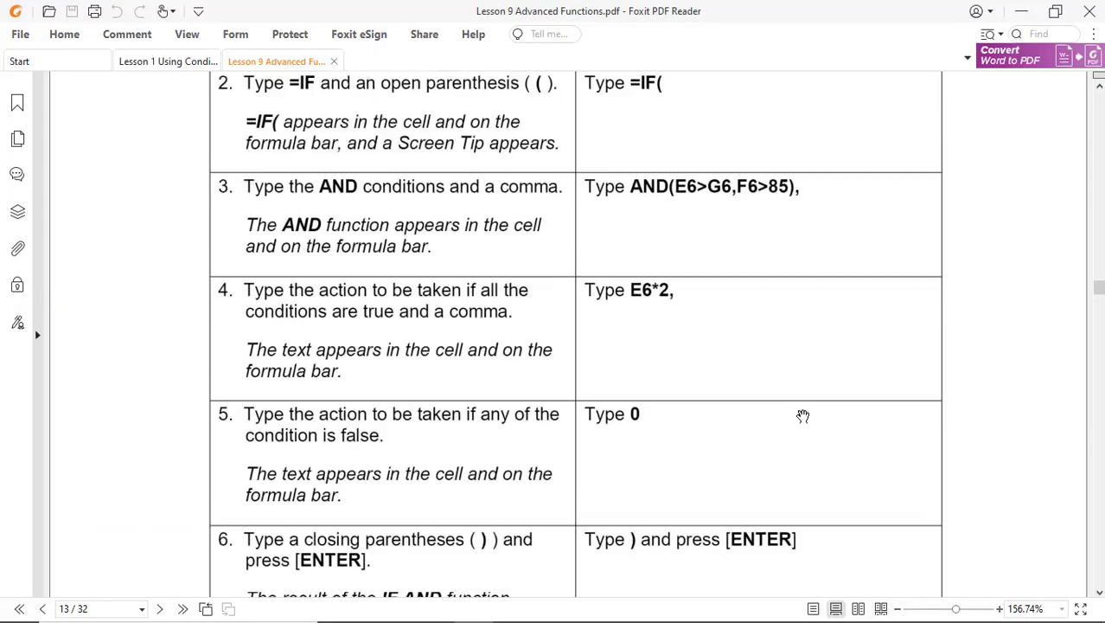
key("alt+Tab")
type(",")
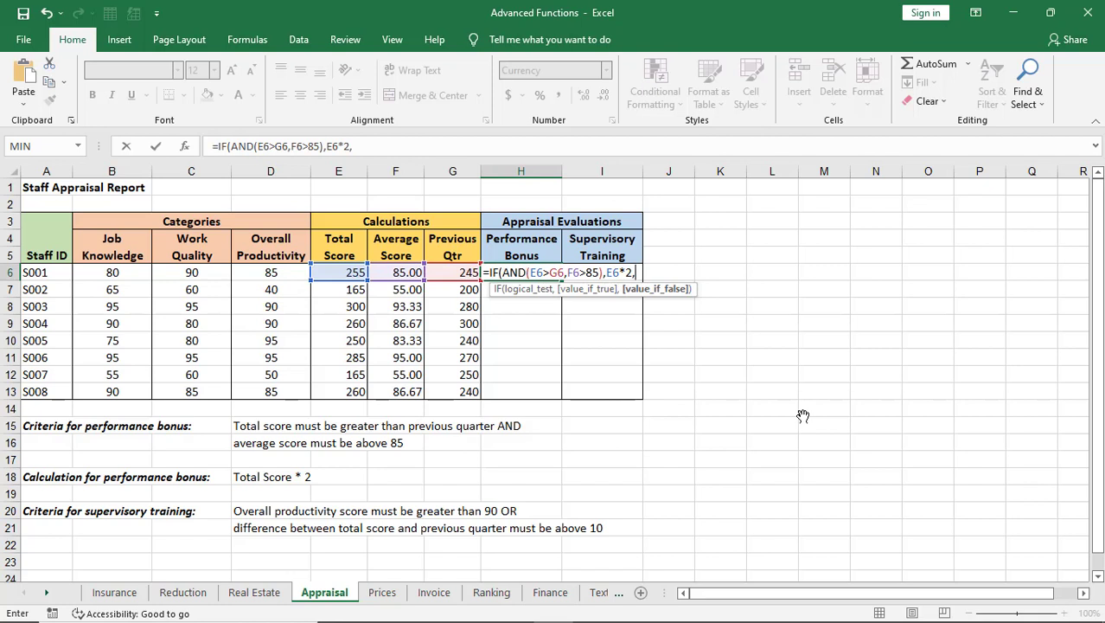
Add 0 as the value if false, close the IF function in Excel's H6, recheck the PDF and commit the formula.
type("0")
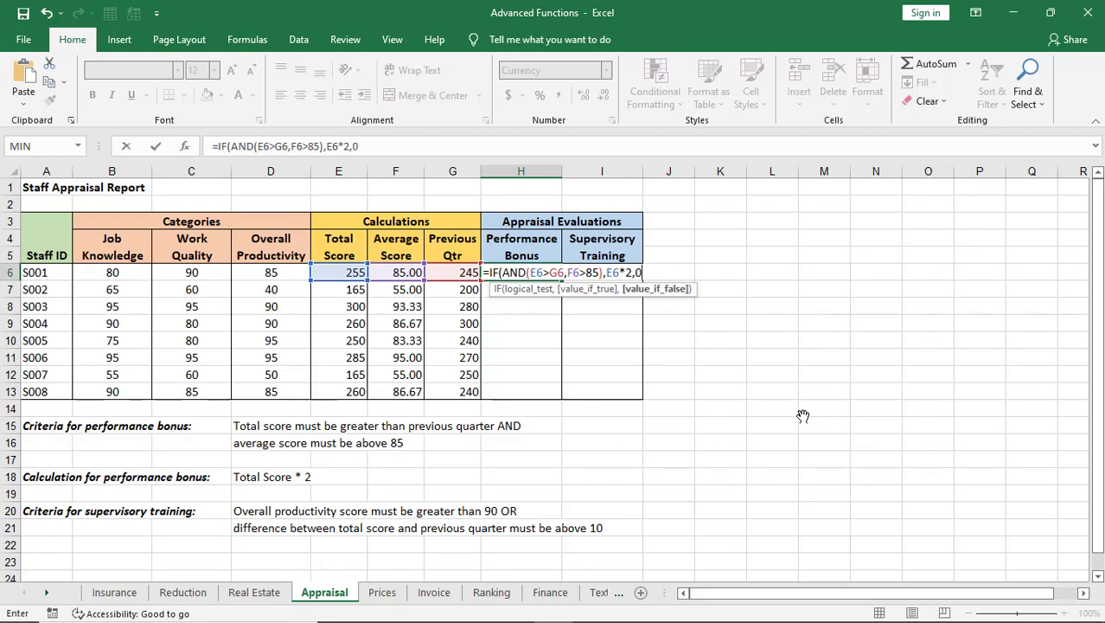
type(")")
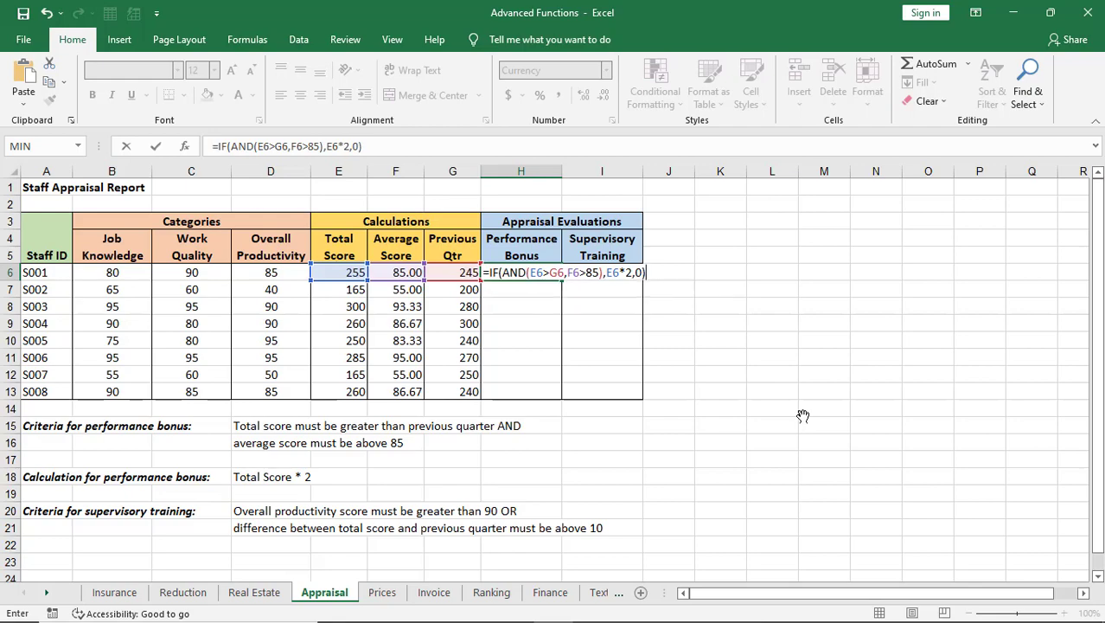
key("alt+Tab")
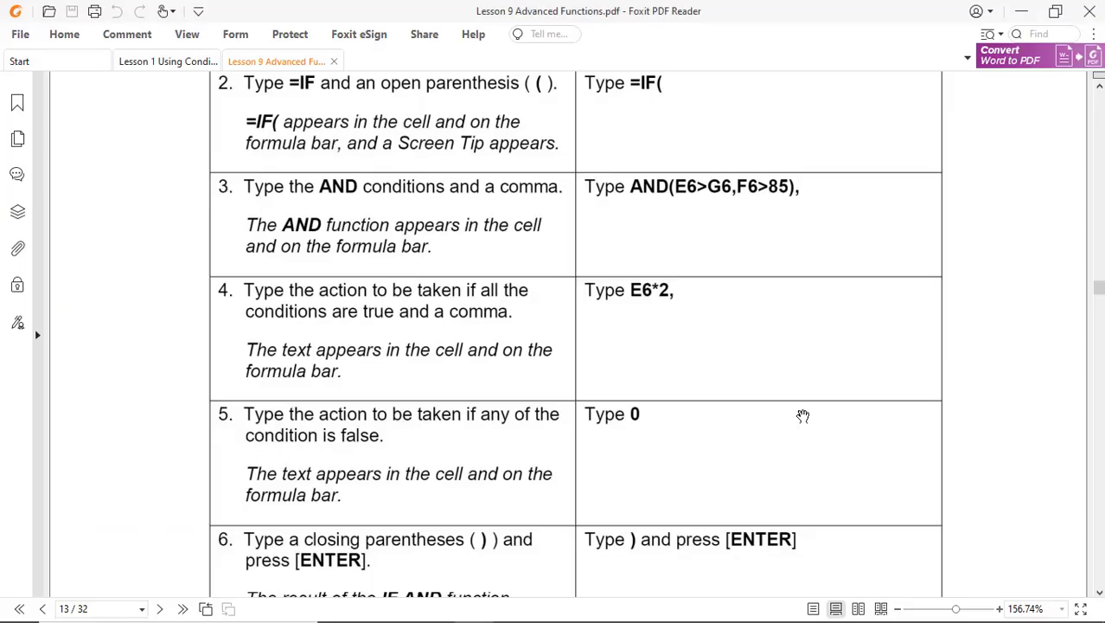
key("alt+Tab")
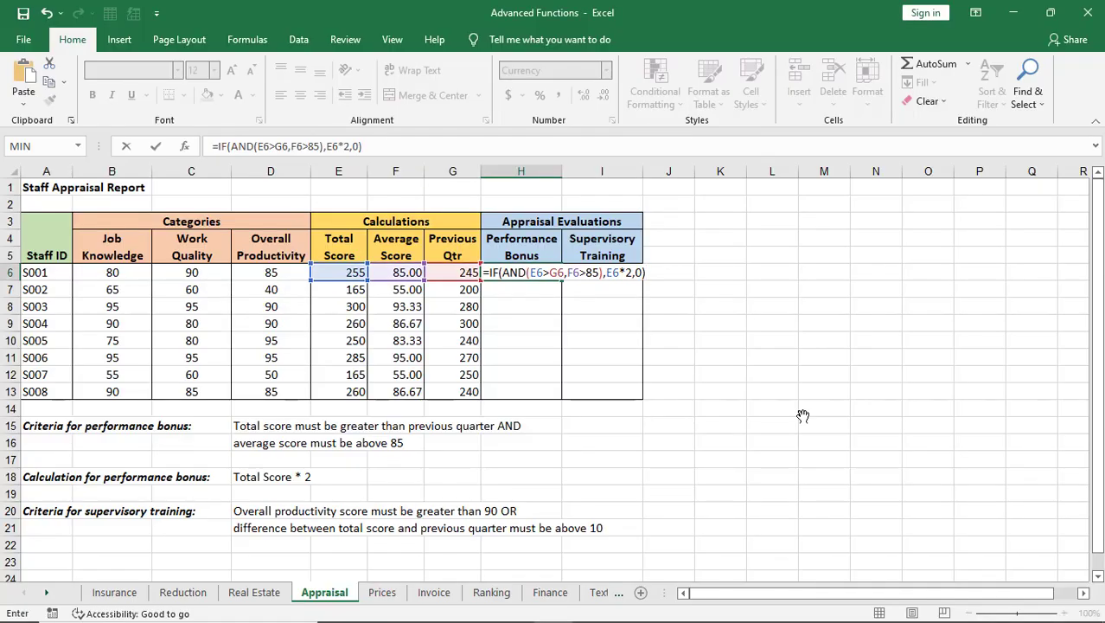
key("Return")
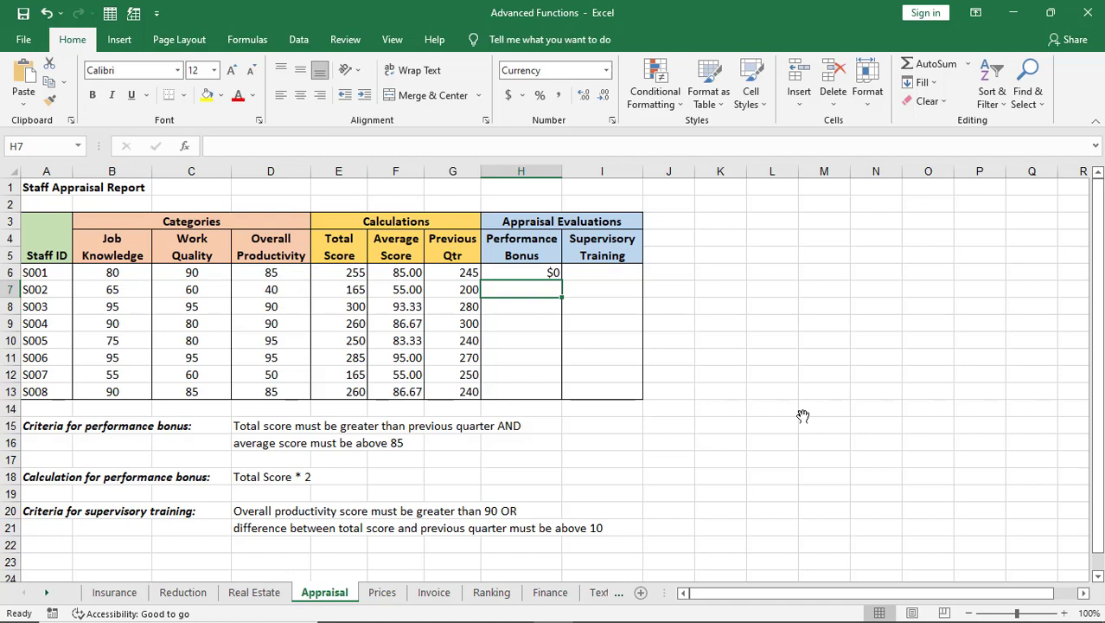
Examine the IF AND formula in H6 and the total score and previous quarter cells it compares.
left_click(532, 273)
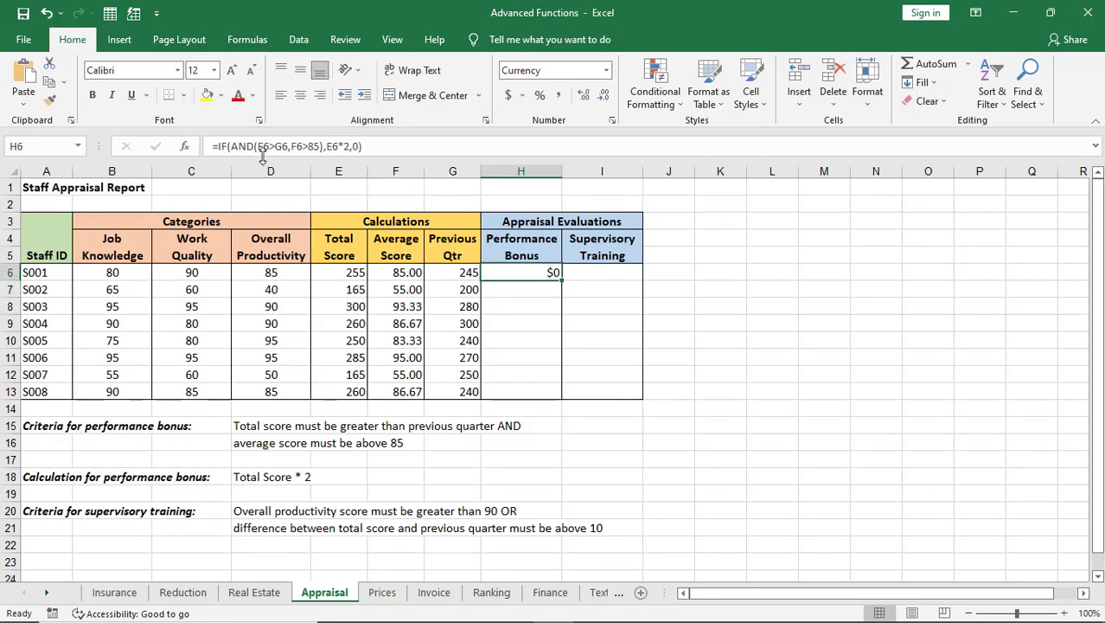
left_click(339, 275)
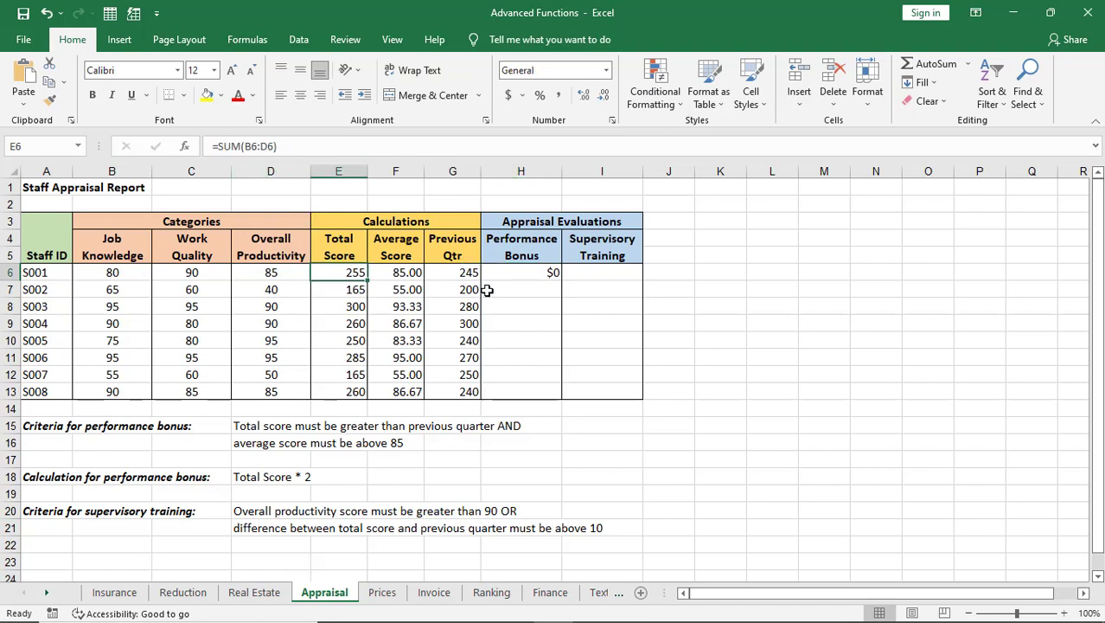
left_click(468, 274)
Fill the performance bonus formula from H6 down through H13, and undo the fill.
left_click(528, 274)
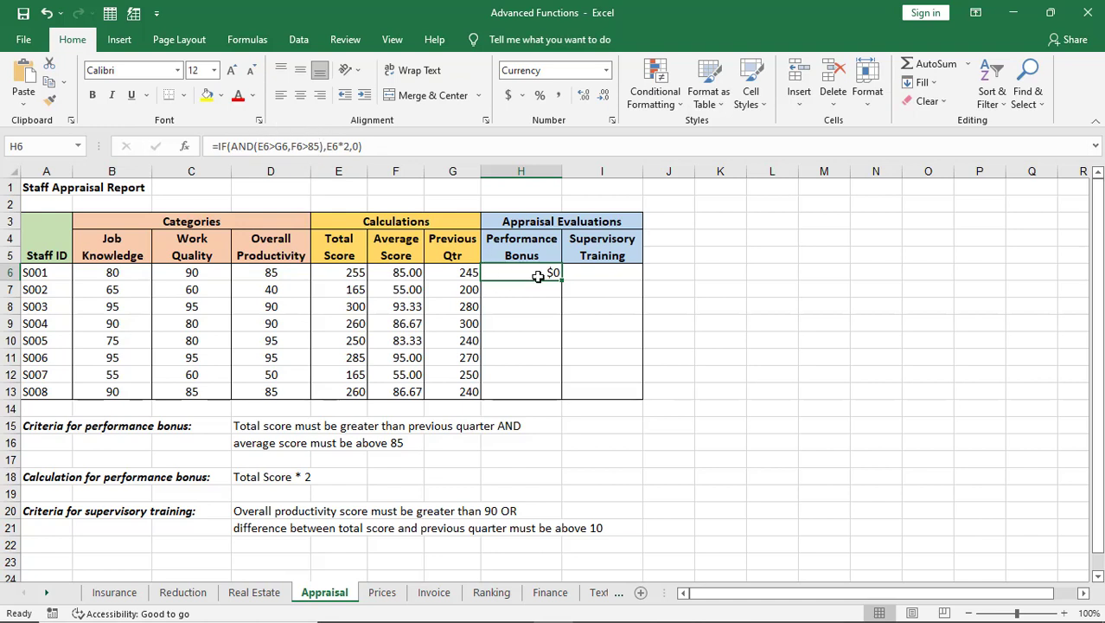
left_click_drag(562, 279, 563, 397)
left_click(759, 375)
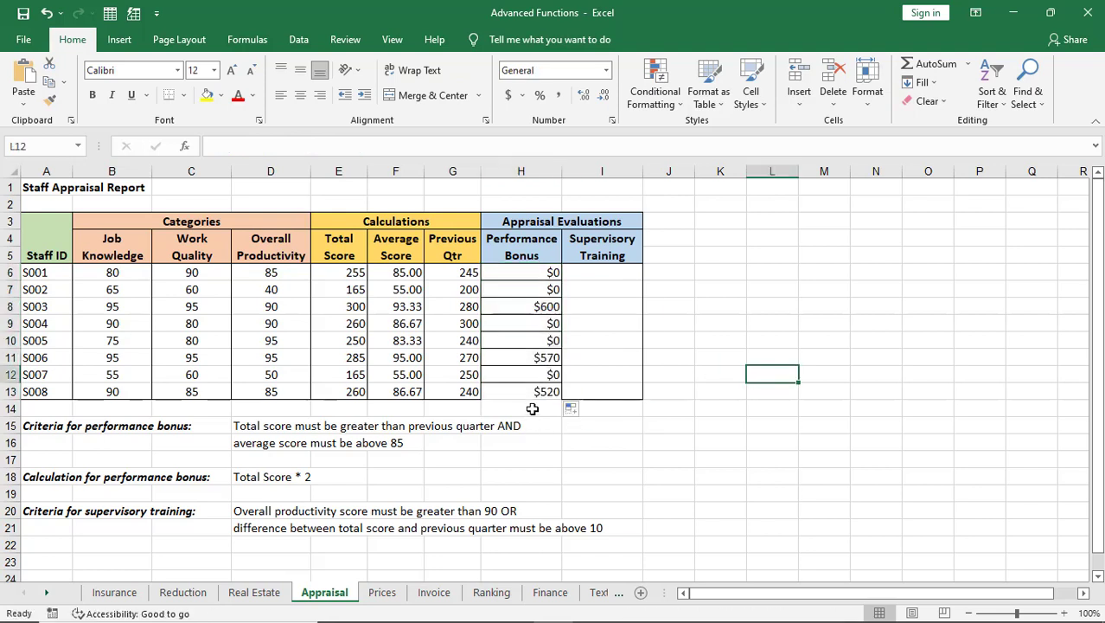
key("ctrl+z")
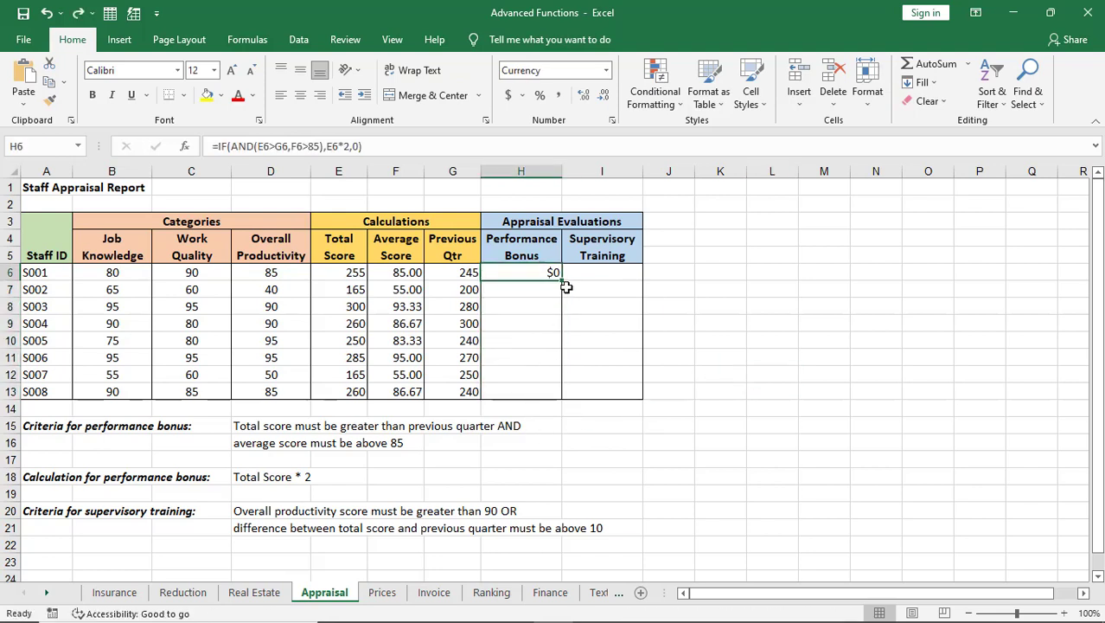
Copy the bonus formula from H6 into H7:H13 as formulas only, and inspect the results in H7 and H8.
key("ctrl+c")
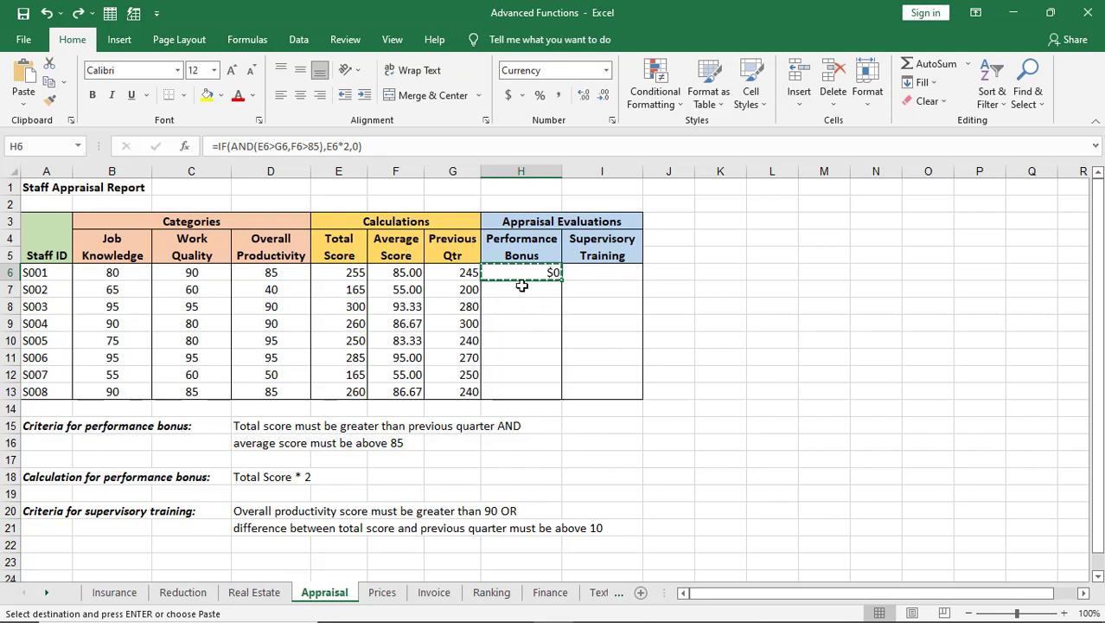
left_click_drag(521, 285, 521, 387)
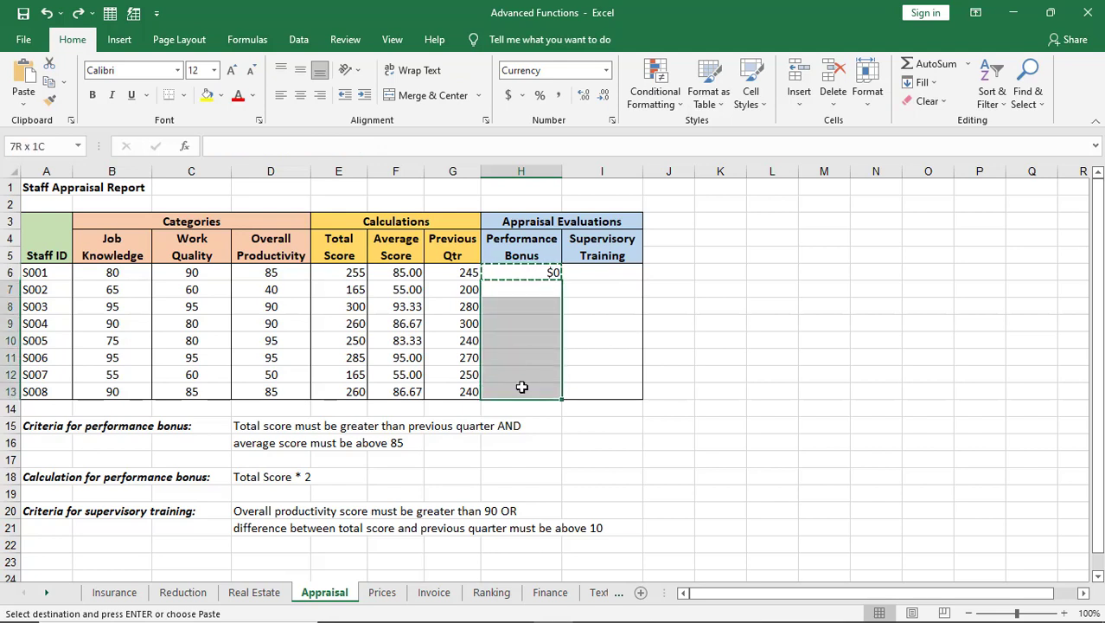
right_click(521, 318)
left_click(579, 326)
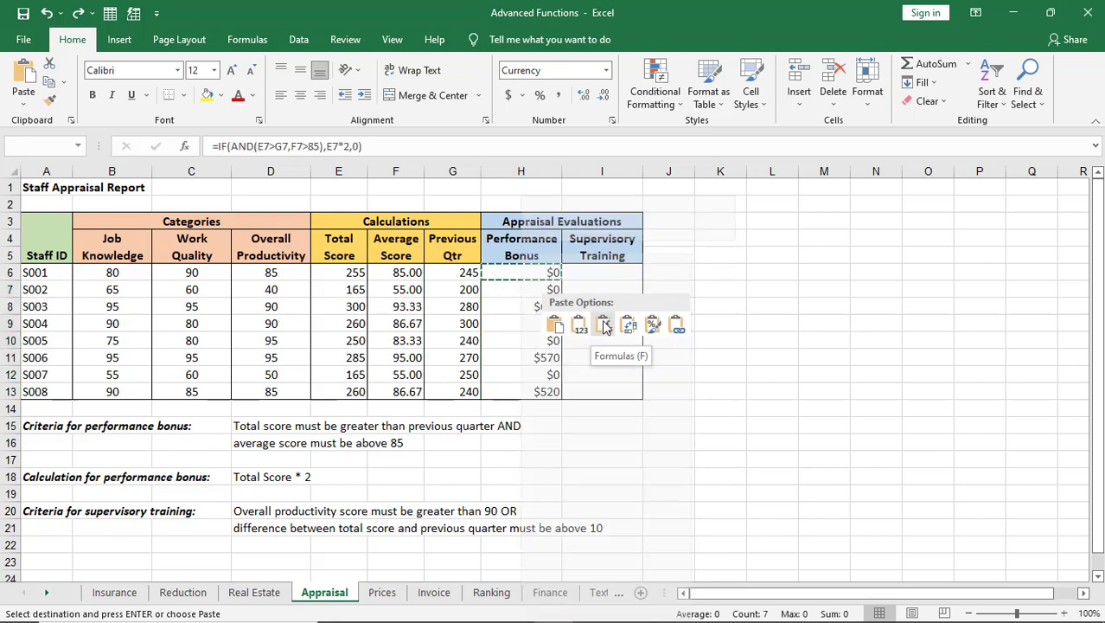
left_click(605, 326)
left_click(804, 412)
key("Escape")
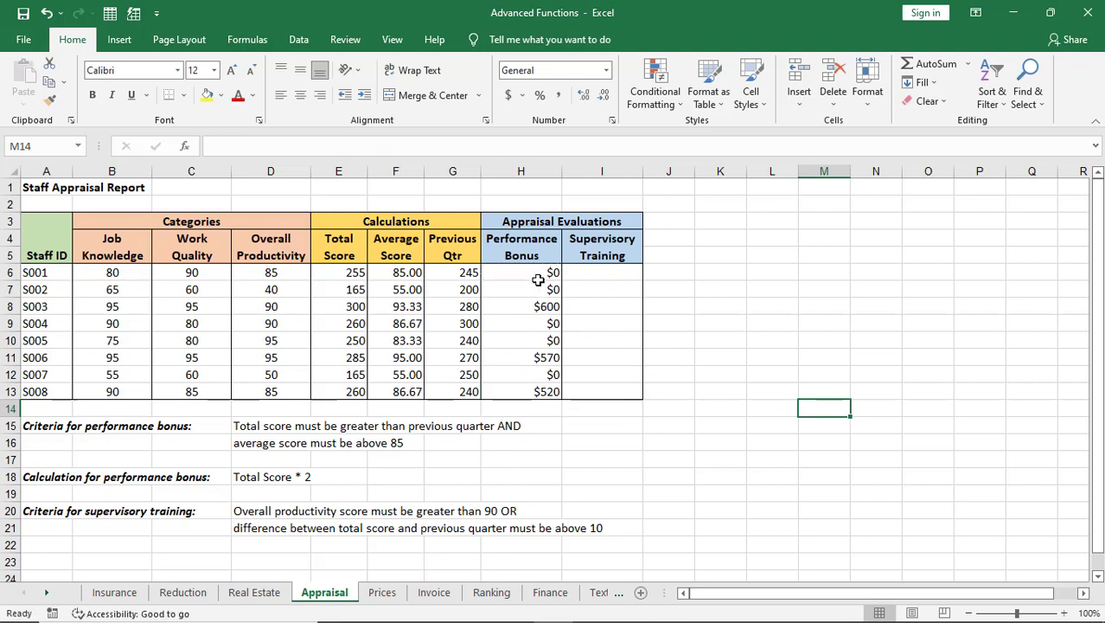
left_click(519, 289)
left_click(524, 307)
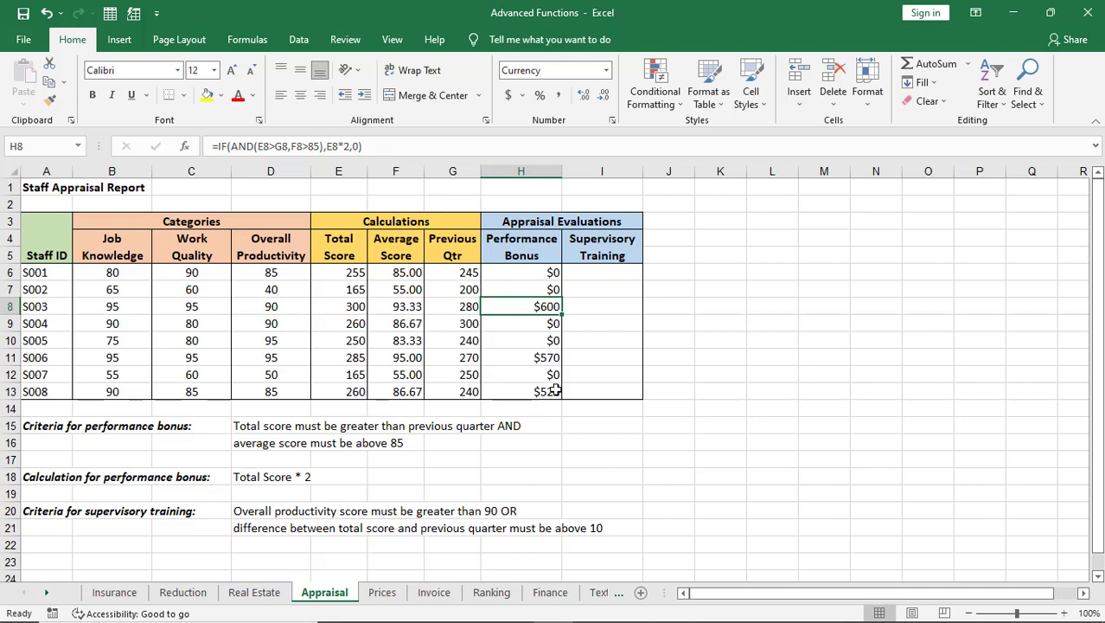
Read section 9.6 on using an OR condition with IF in the PDF, comparing it with the AND exercise.
key("alt+Tab")
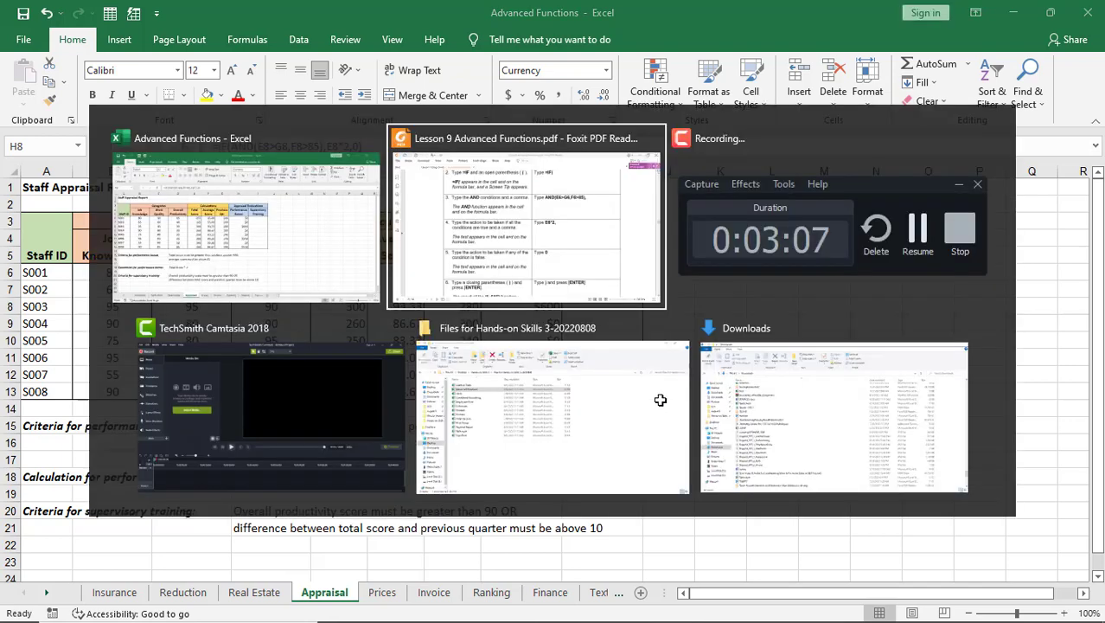
scroll(661, 404, "down", 10)
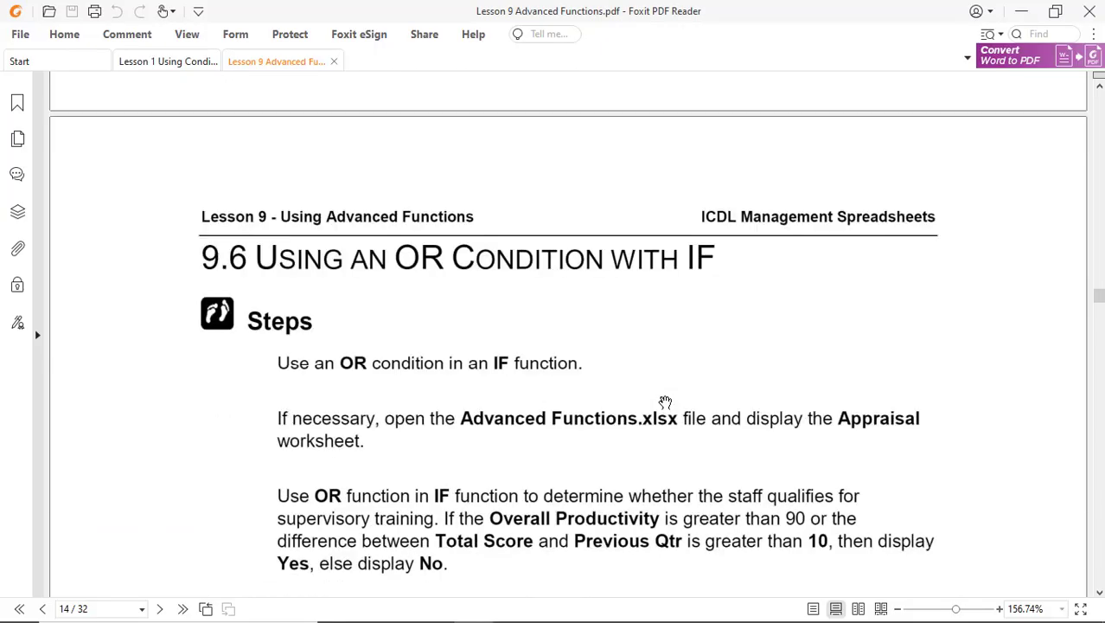
scroll(508, 346, "down", 2)
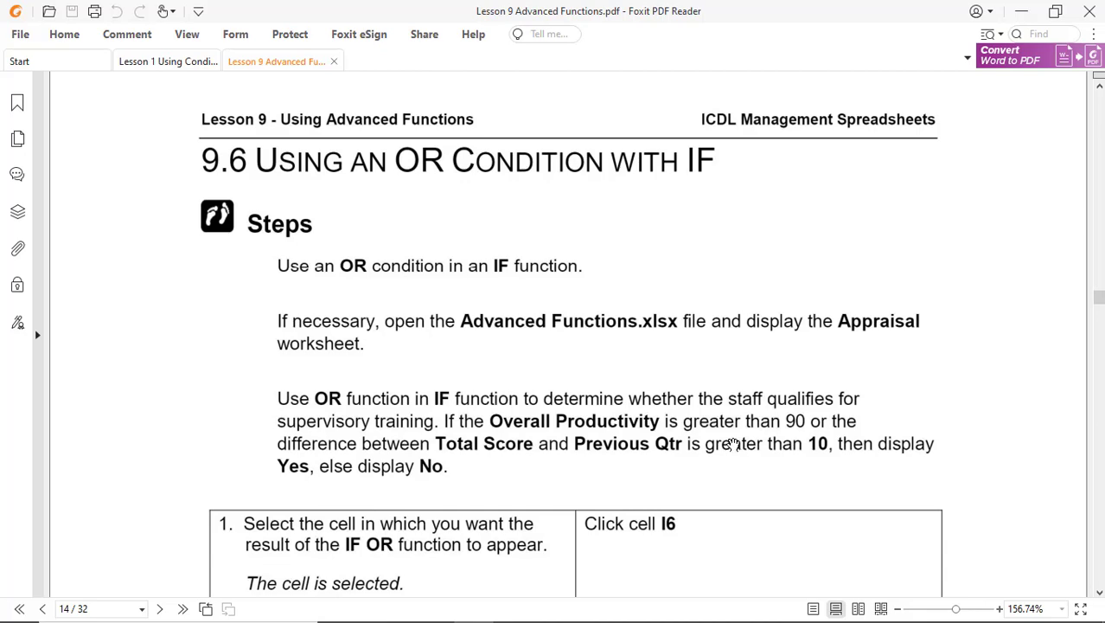
scroll(733, 444, "up", 15)
scroll(733, 444, "up", 5)
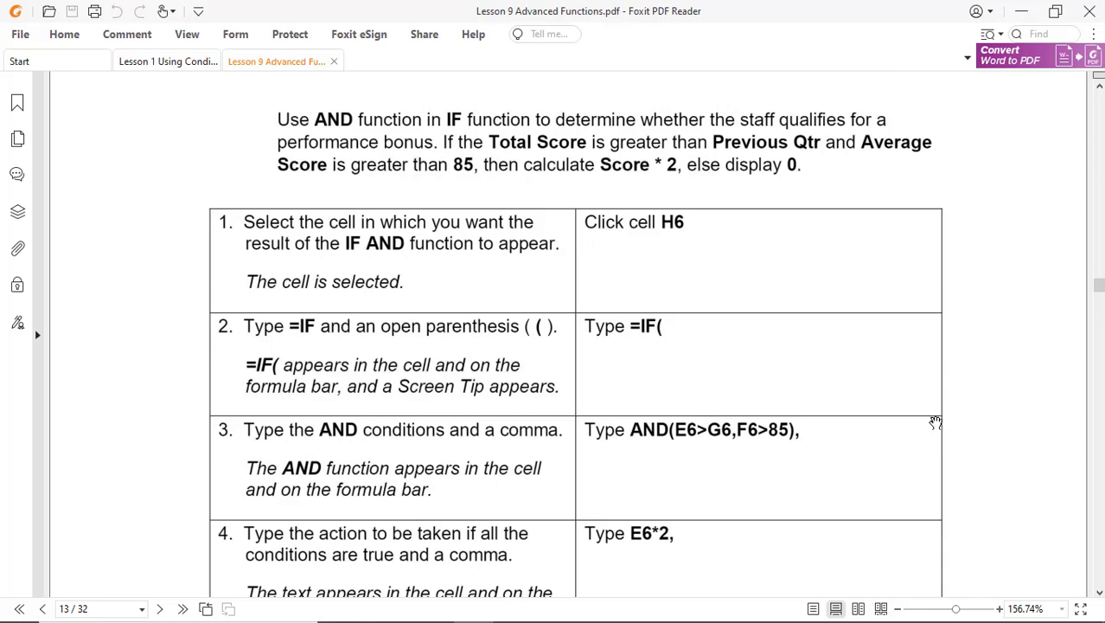
scroll(936, 422, "down", 18)
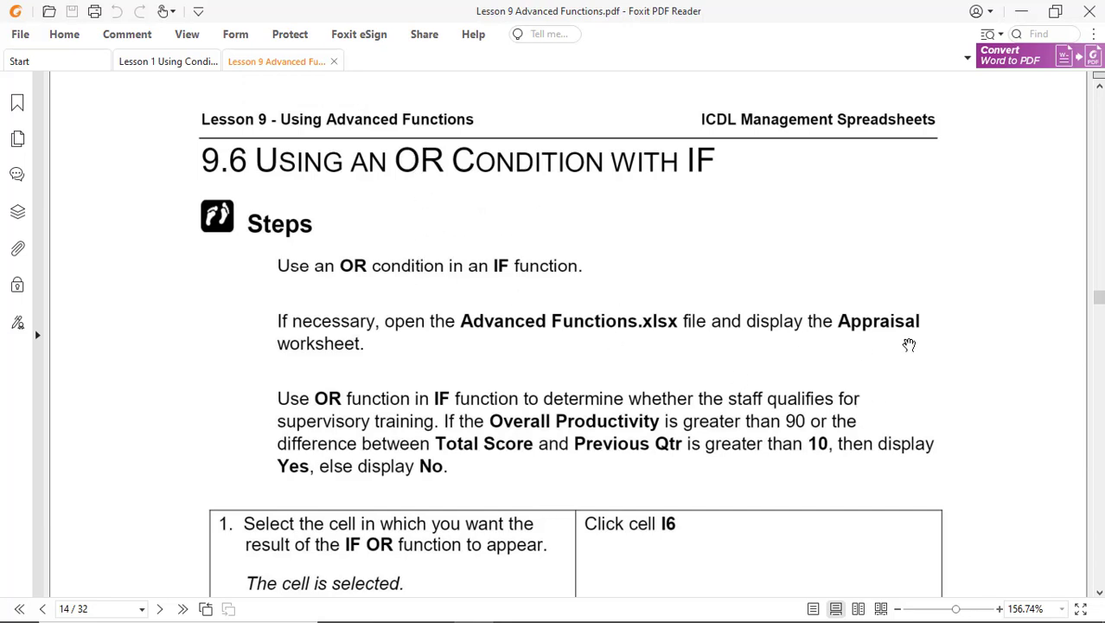
scroll(917, 352, "down", 2)
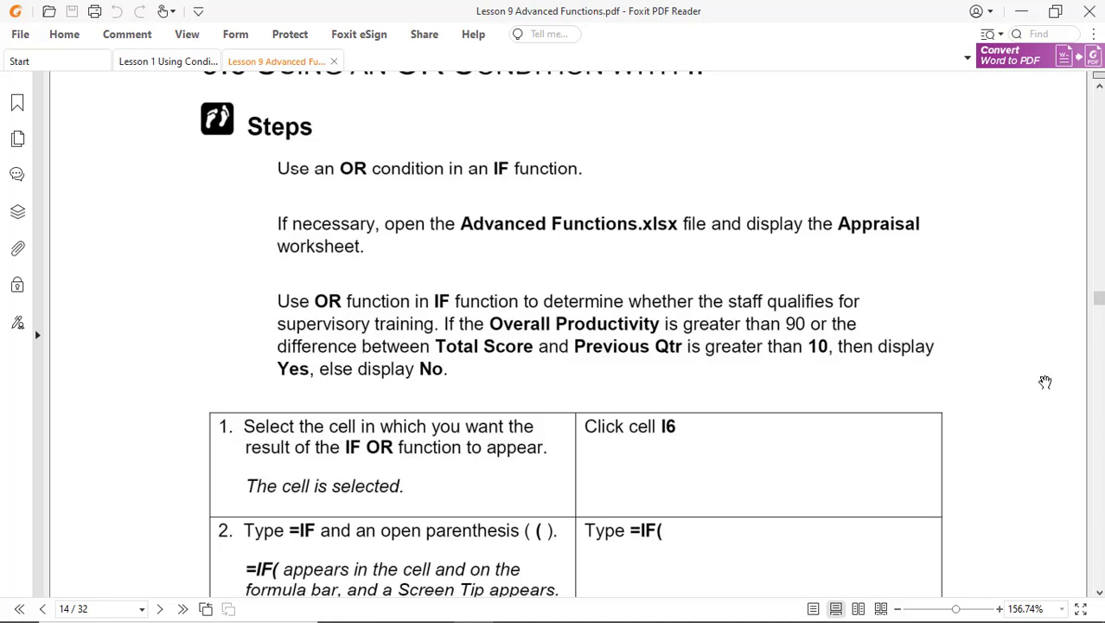
scroll(1045, 382, "down", 5)
scroll(1045, 381, "up", 4)
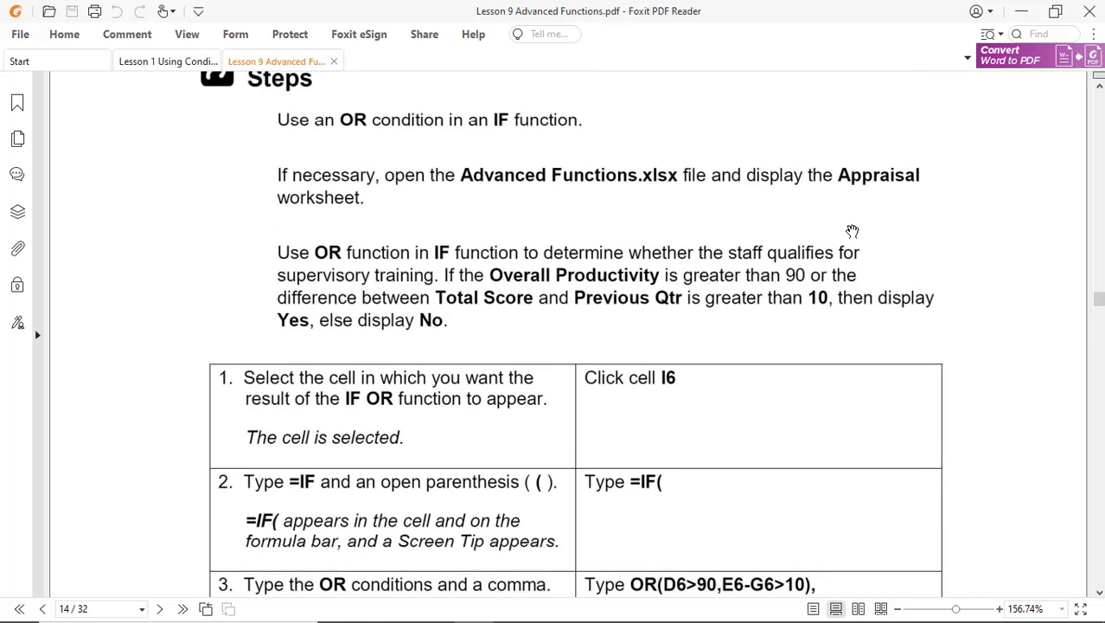
Select cell I6 in Excel, recheck the PDF instructions and start the supervisory training formula with =IF(.
key("alt+Tab")
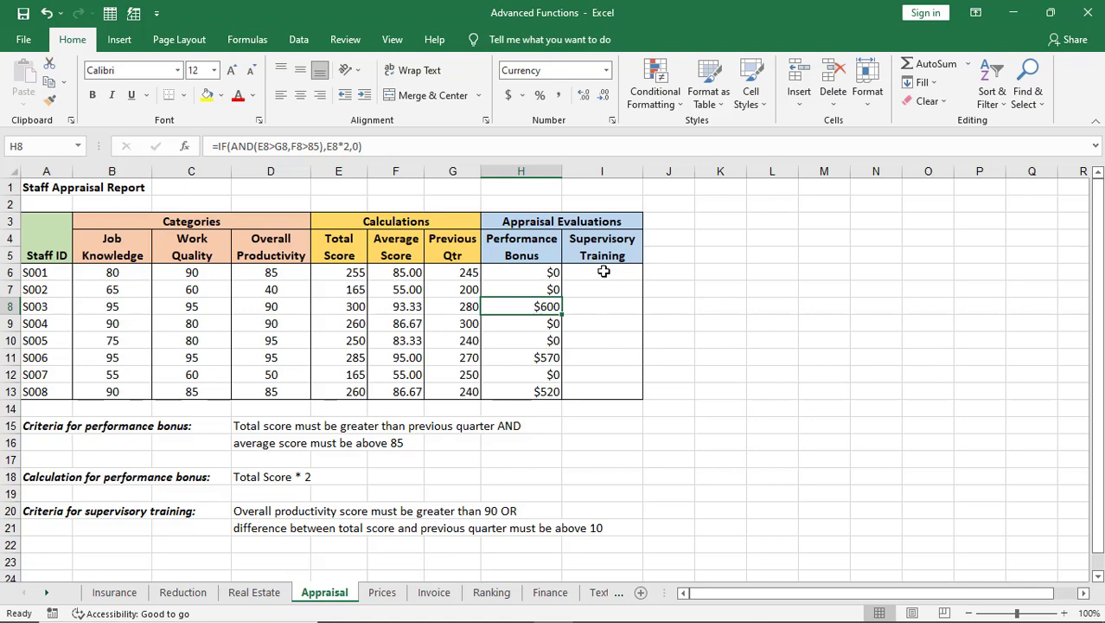
left_click(604, 271)
key("alt+Tab")
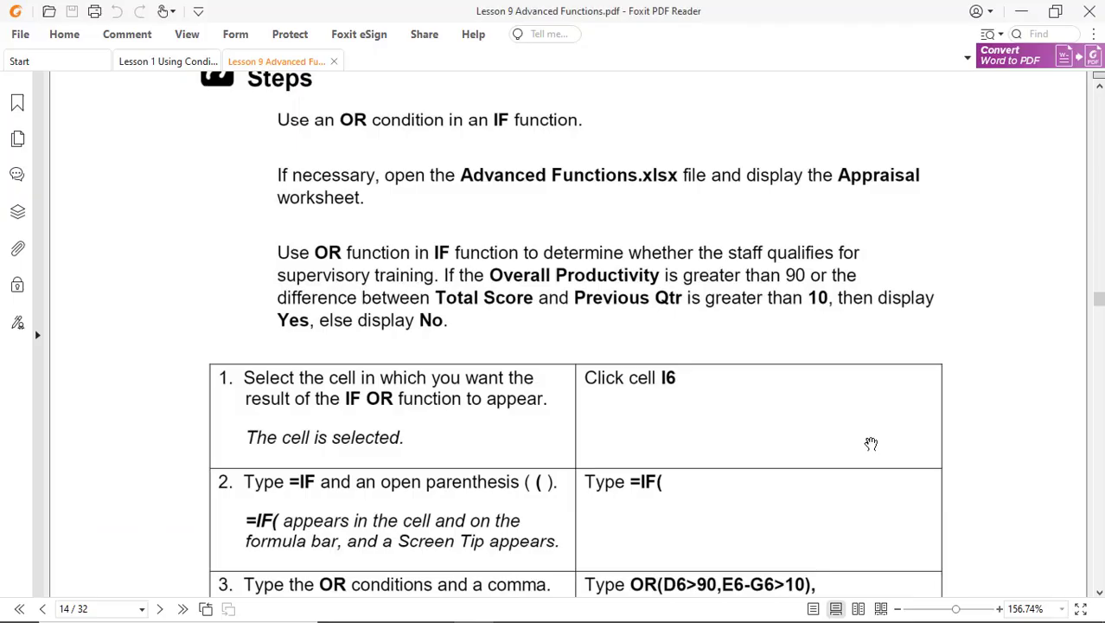
key("alt+Tab")
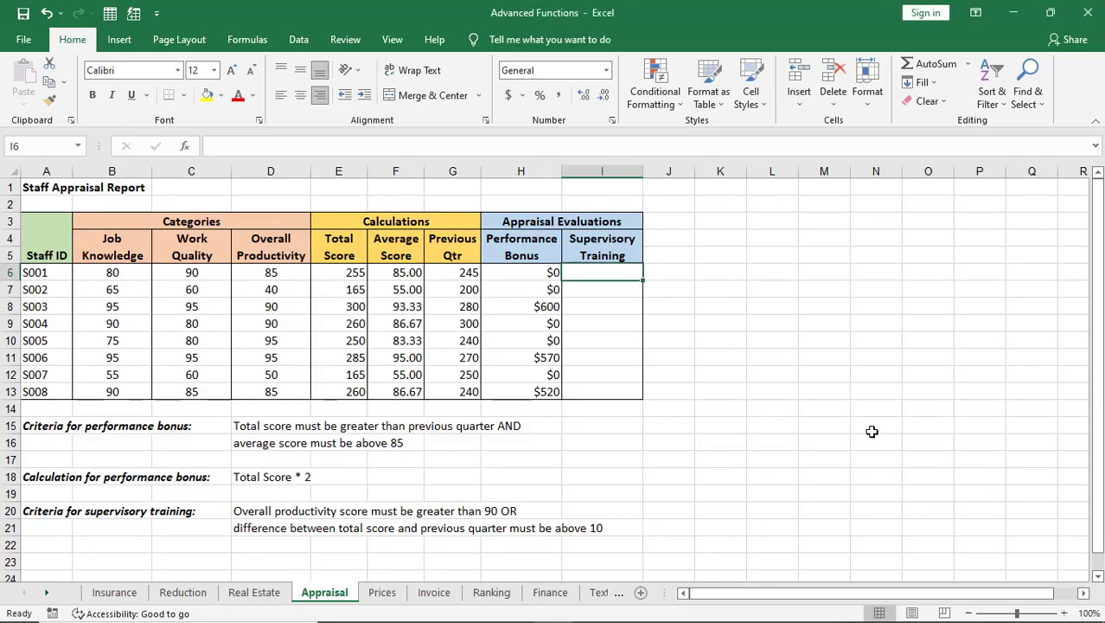
type("=IF(")
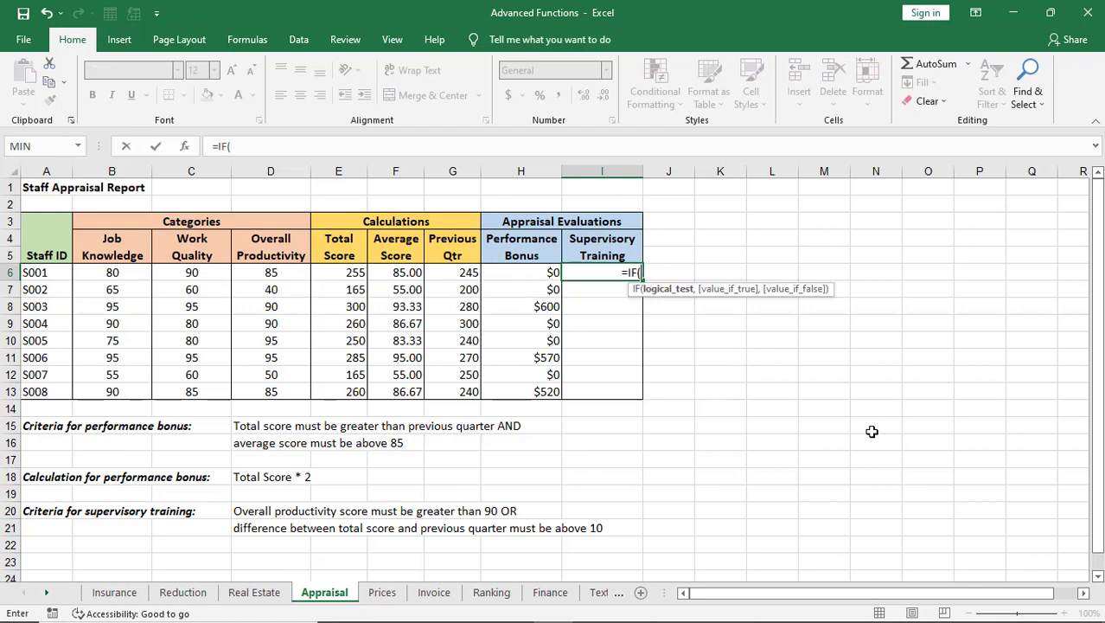
Check step 3 in the PDF, add OR( as the start of the logical test in Excel's I6, and return to the PDF.
key("alt+Tab")
scroll(937, 416, "down", 4)
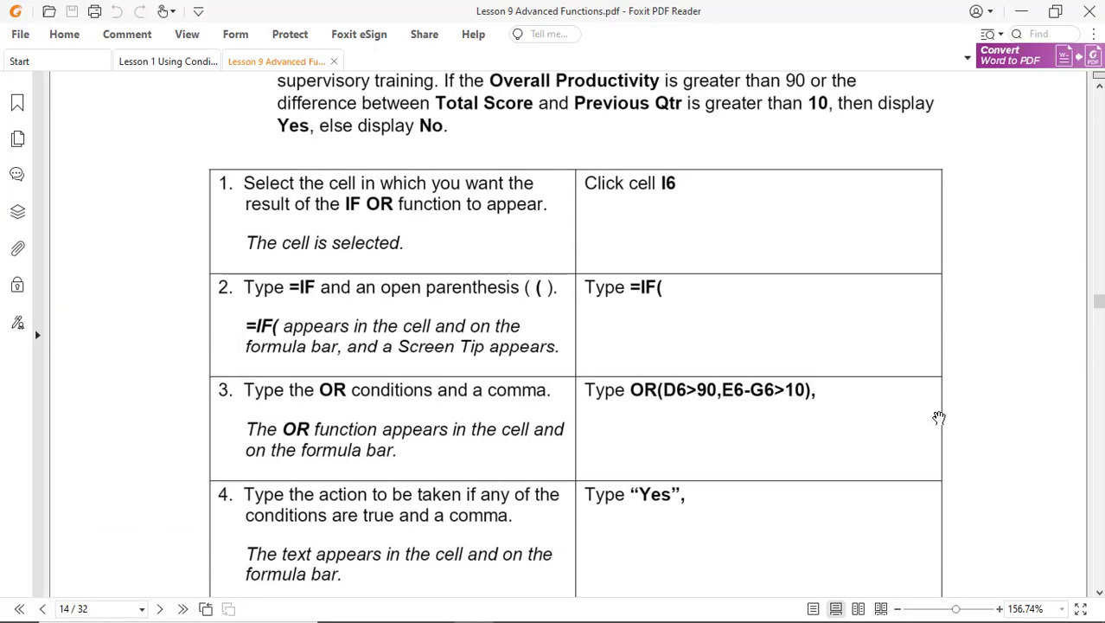
key("alt+Tab")
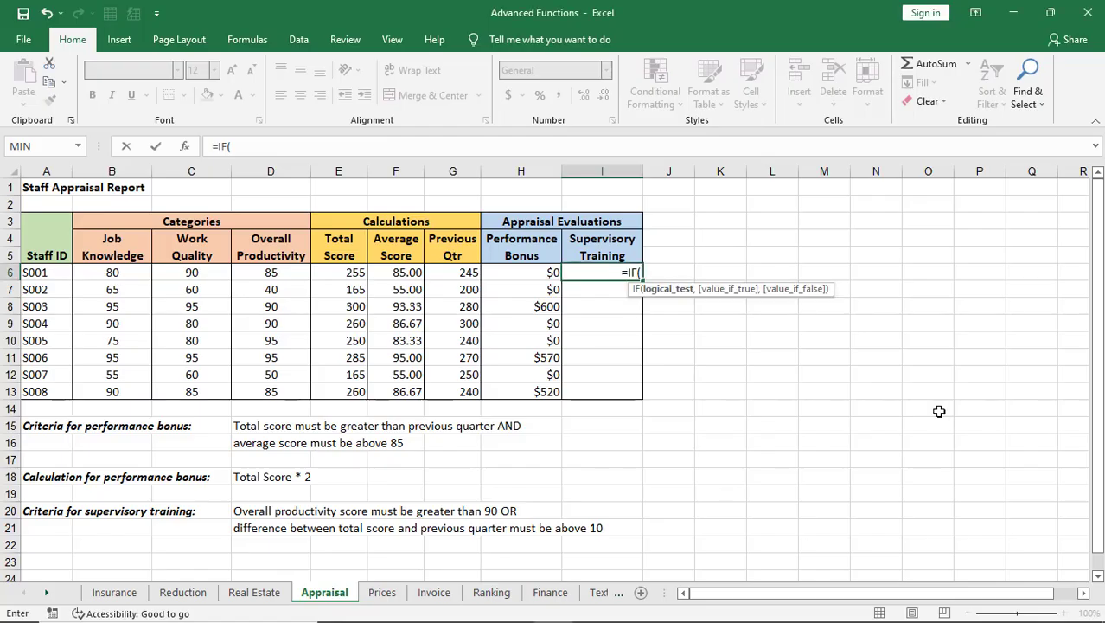
type("OR")
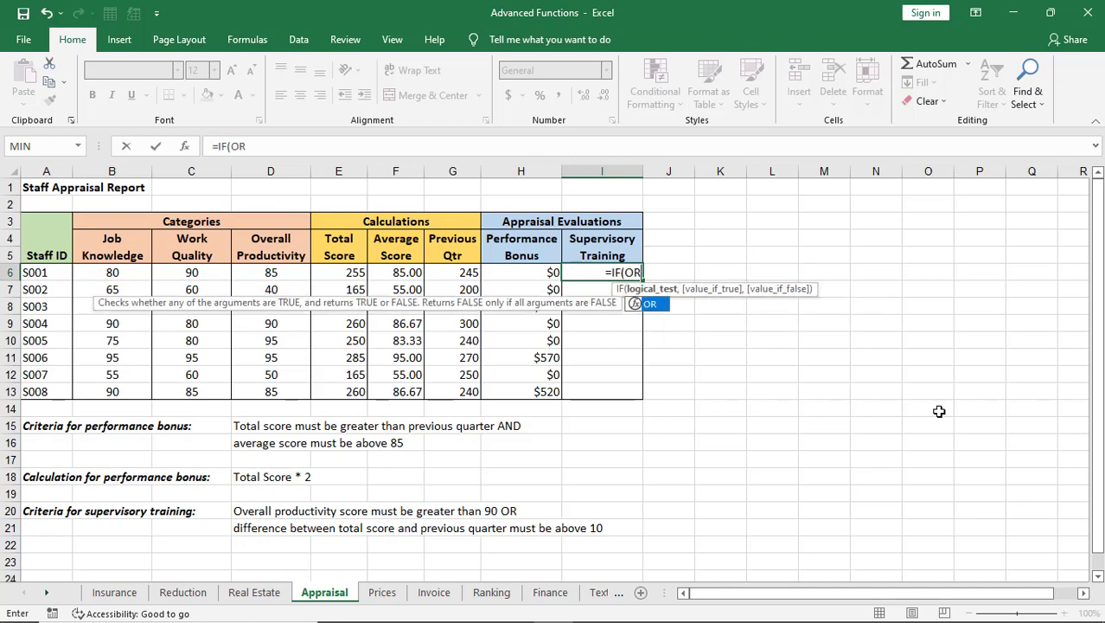
type("(")
key("alt+Tab")
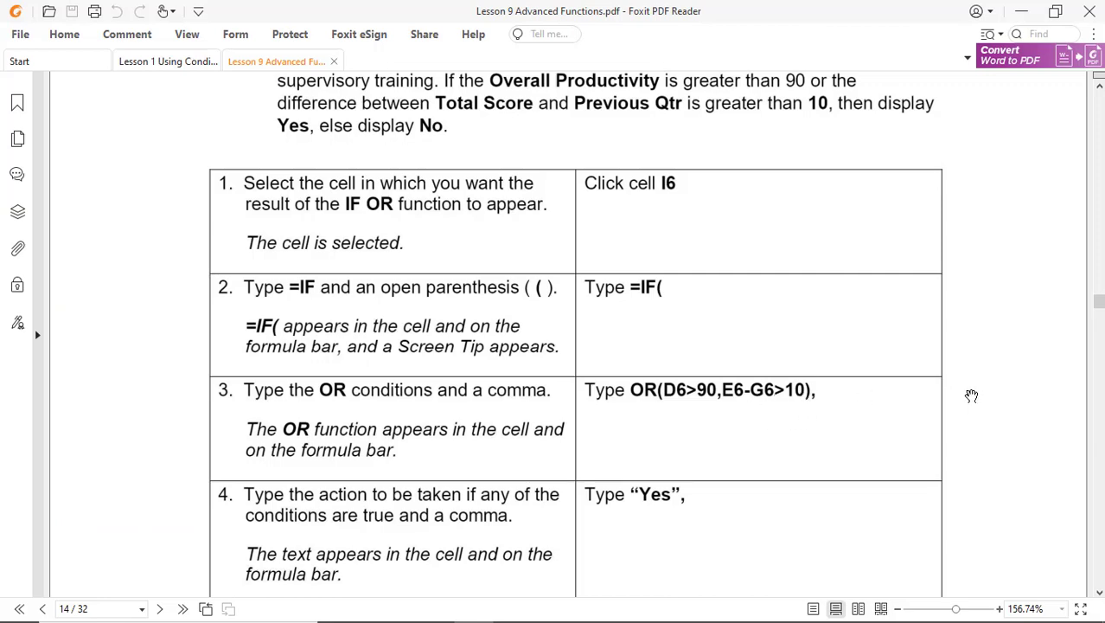
Switch to Excel and enter D6>90 as the first OR condition in I6's formula, followed by a comma.
key("alt+Tab")
type("OR(D6")
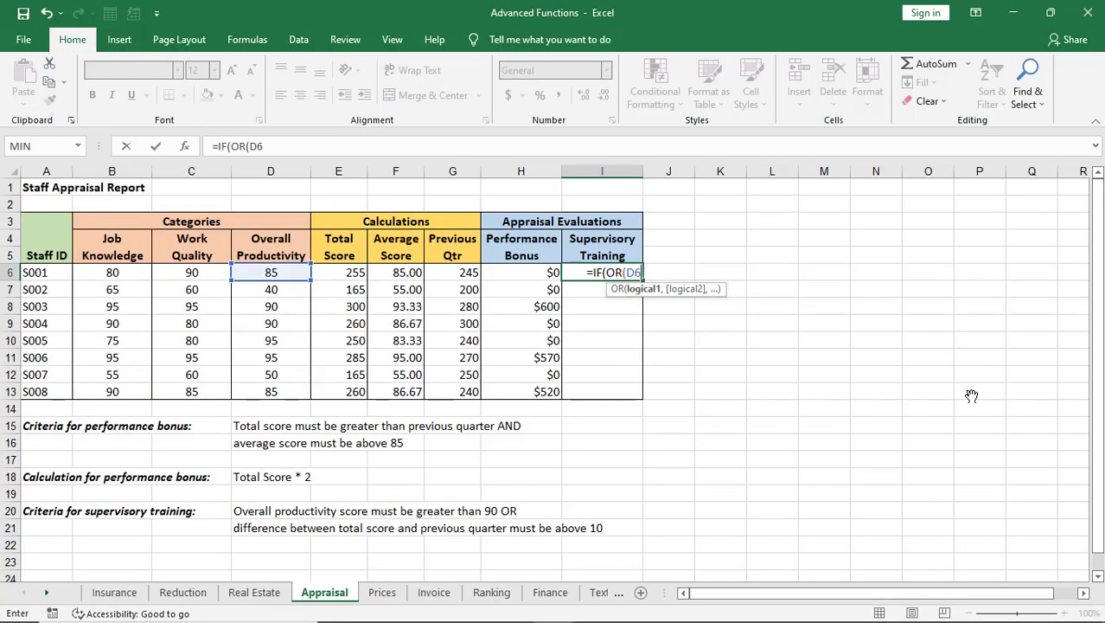
type(">90,")
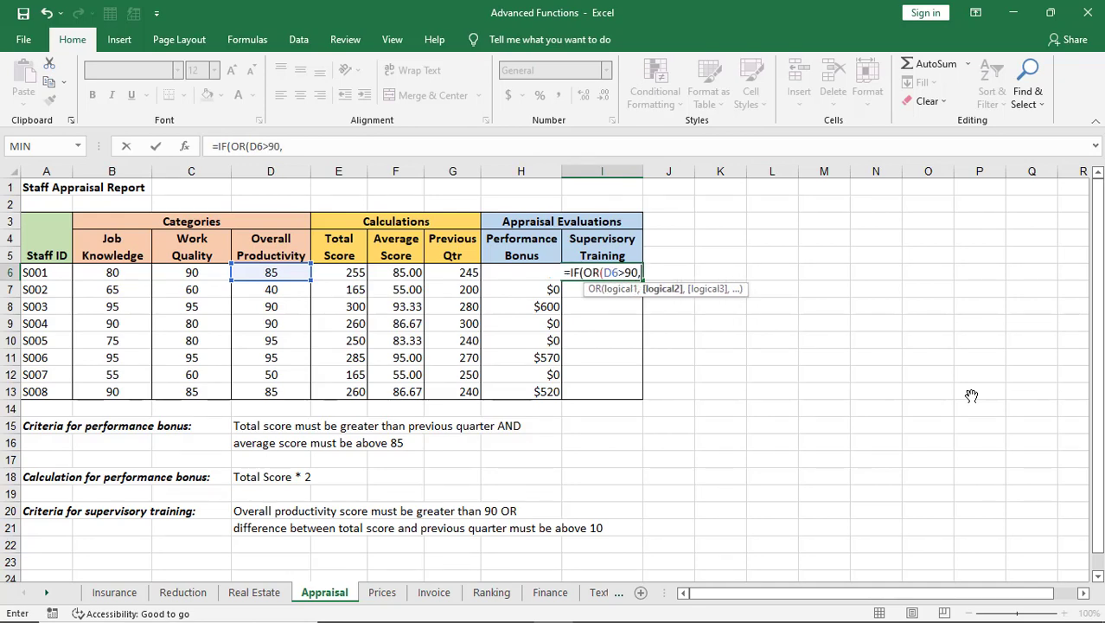
Recheck step 3 in the PDF and add E6-G6>10 as the second OR condition in Excel's I6, closing the logical test.
key("alt+Tab")
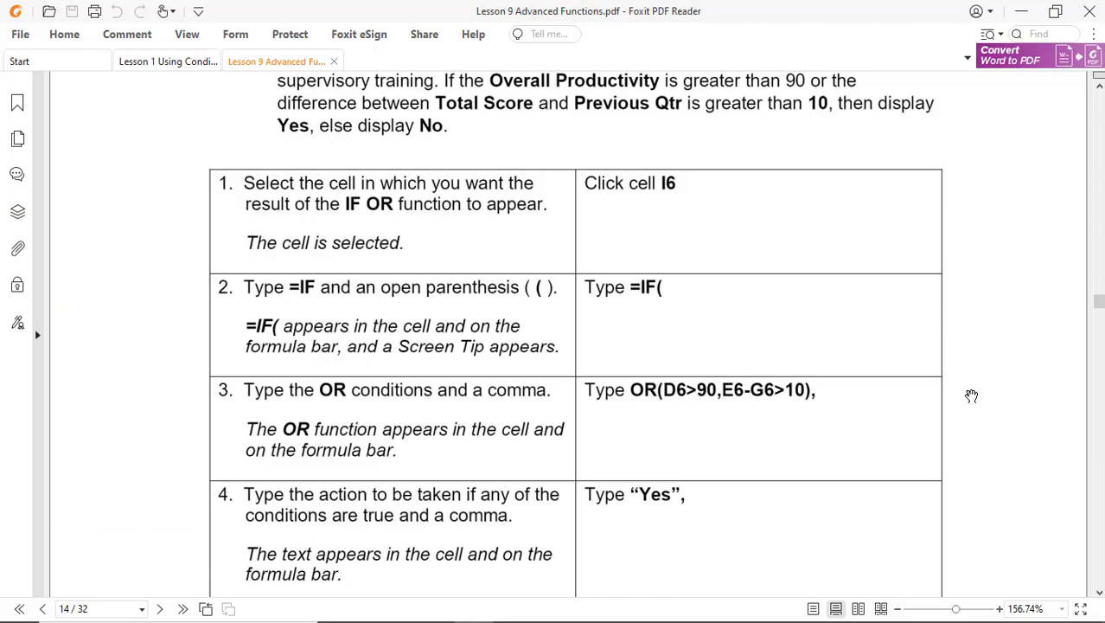
key("alt+Tab")
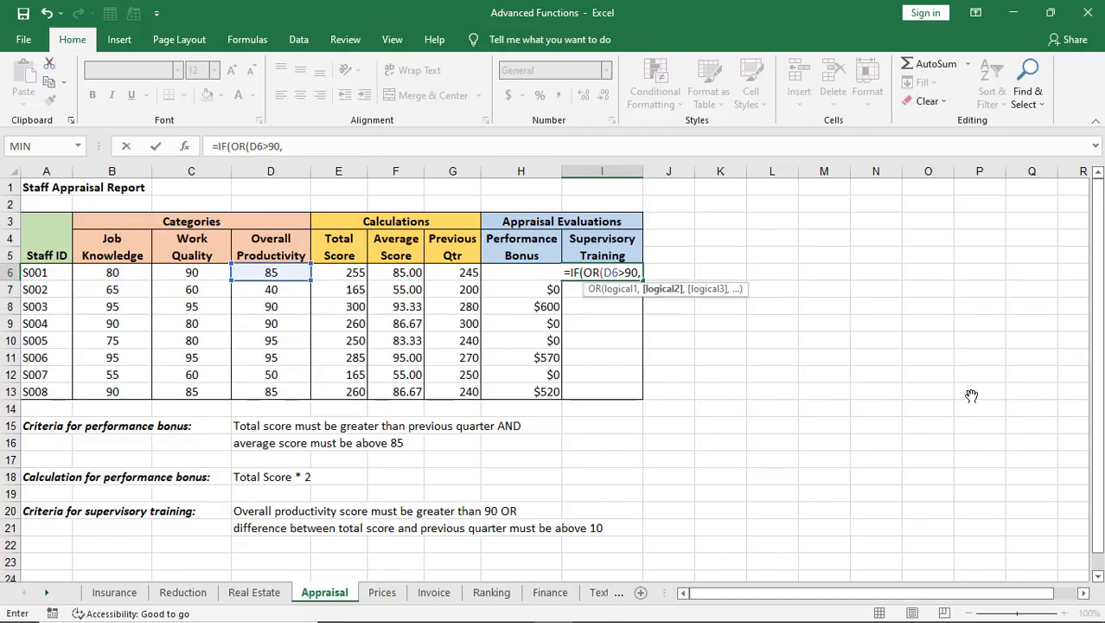
type("E6")
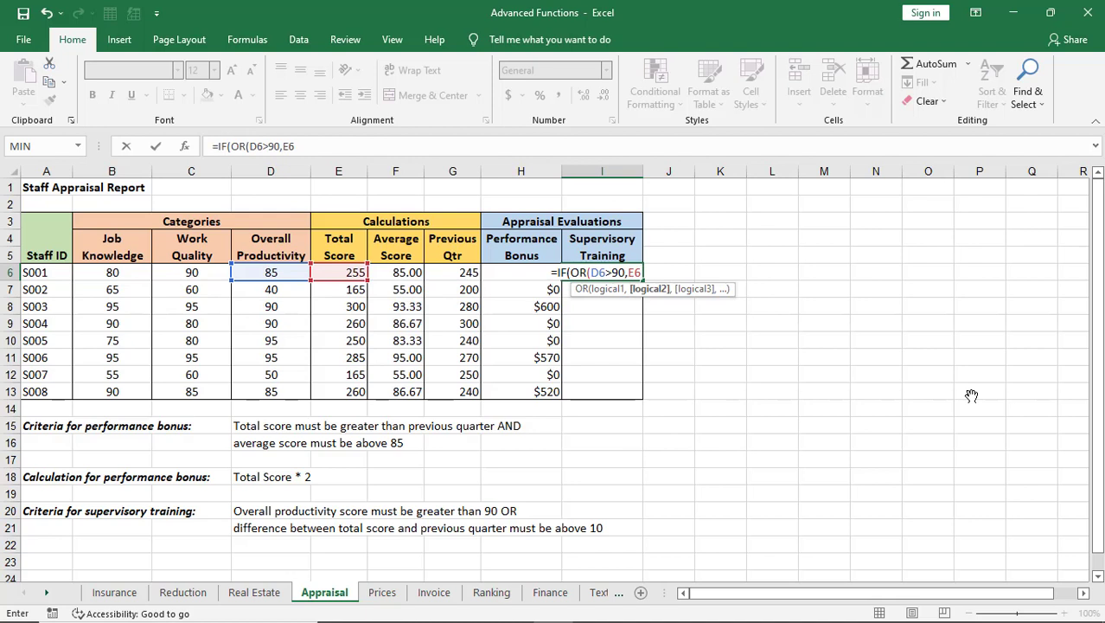
type("-G6")
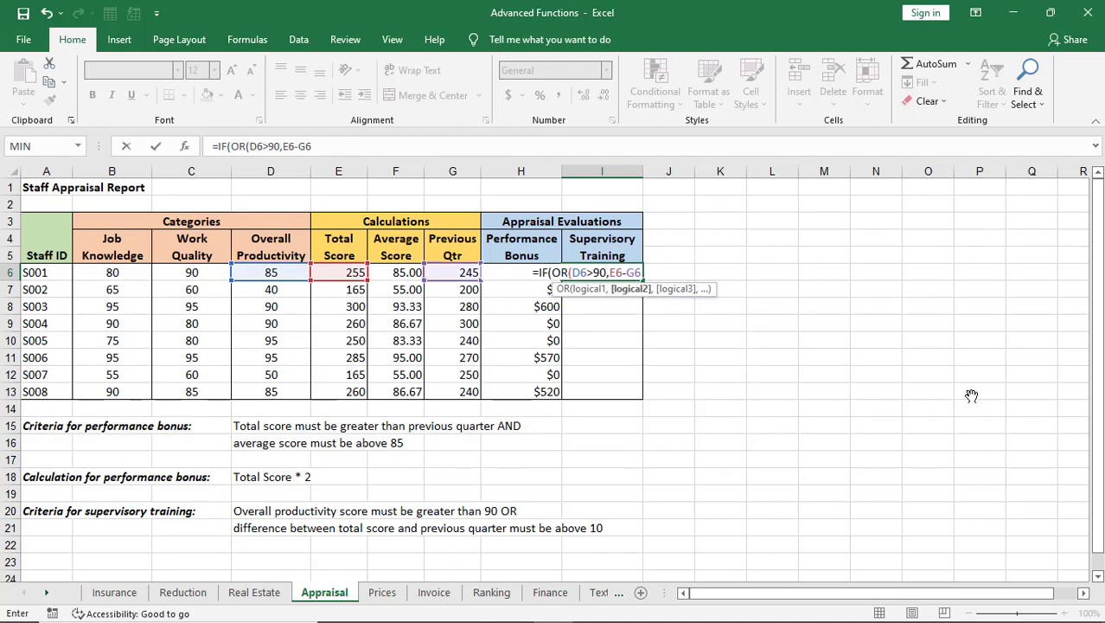
type(">10")
key("alt+Tab")
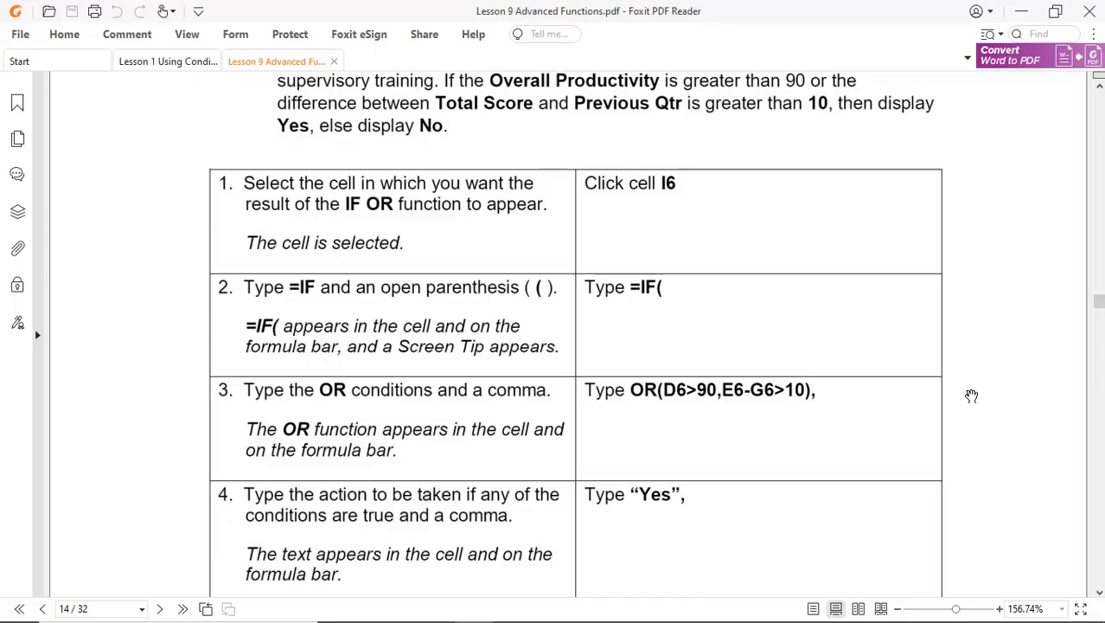
key("alt+Tab")
type("),")
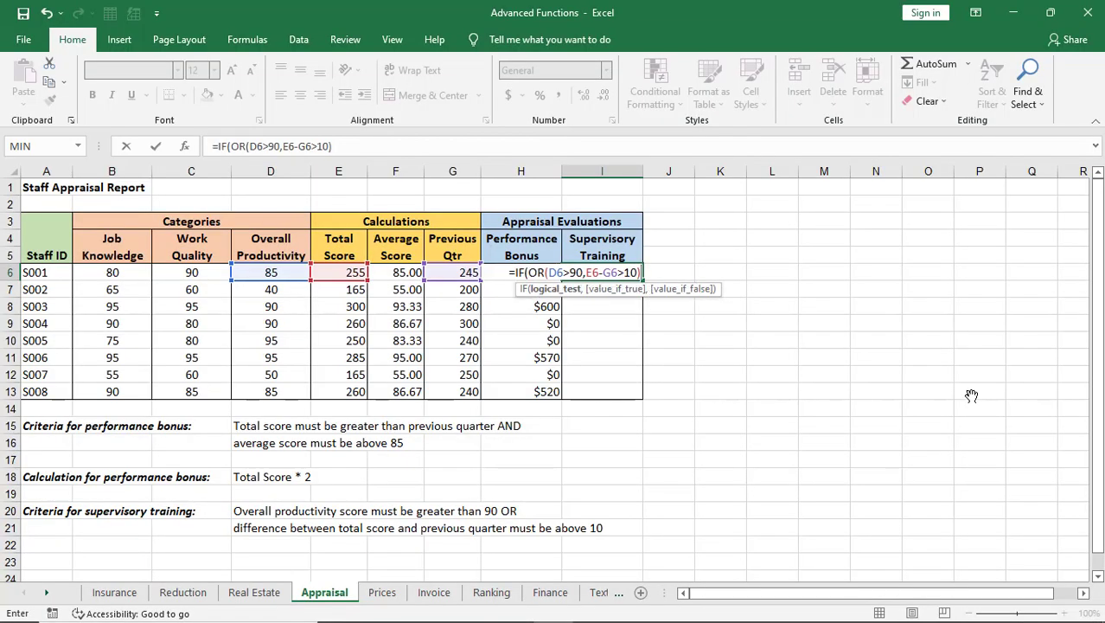
Check steps 4 to 6 in the PDF and add "Yes" as the value if true to the formula in Excel's I6.
key("alt+Tab")
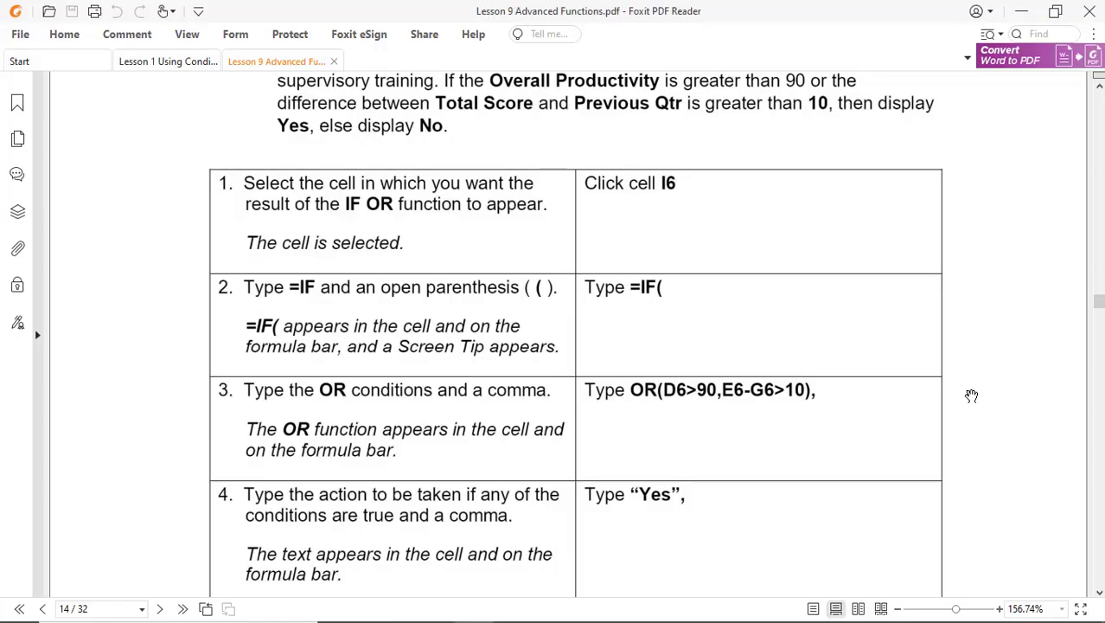
scroll(971, 395, "down", 5)
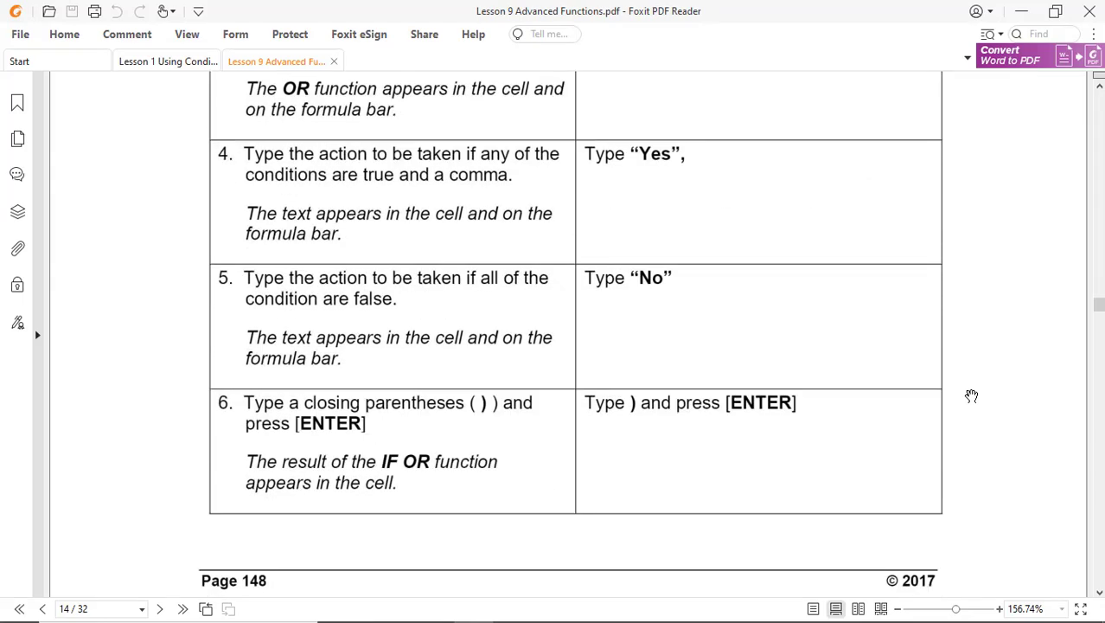
key("alt+Tab")
type("\"Y")
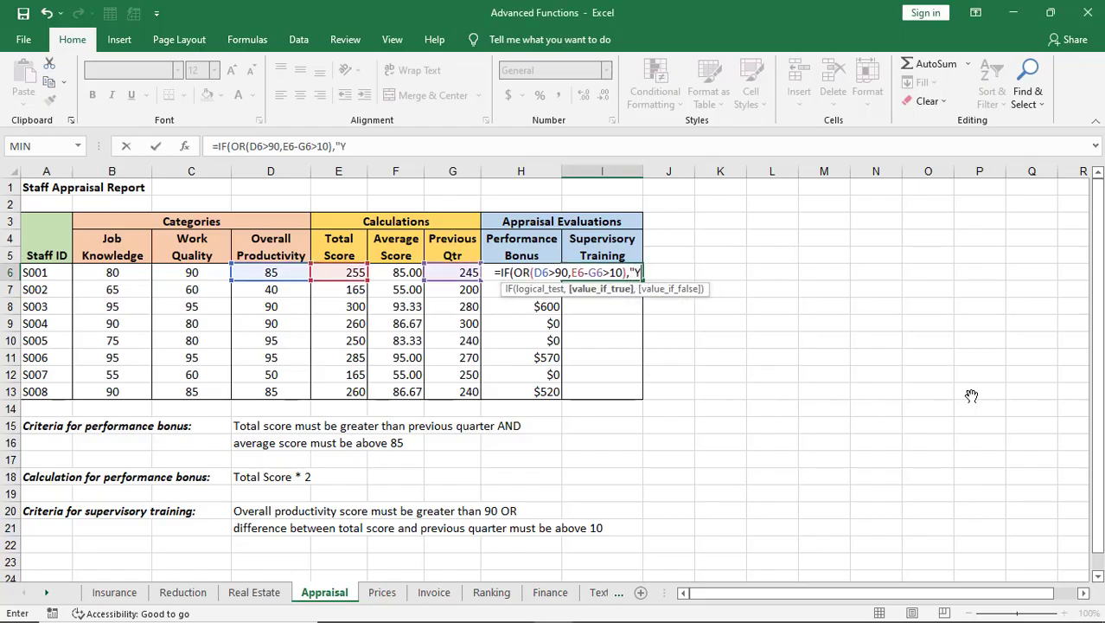
key("alt+Tab")
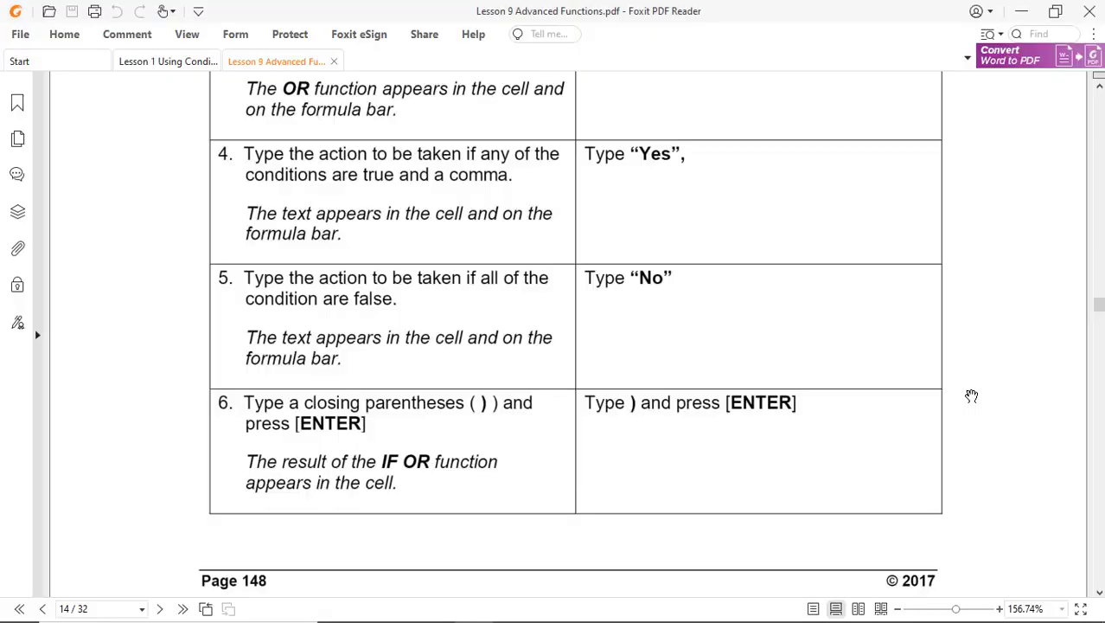
key("alt+Tab")
type("es")
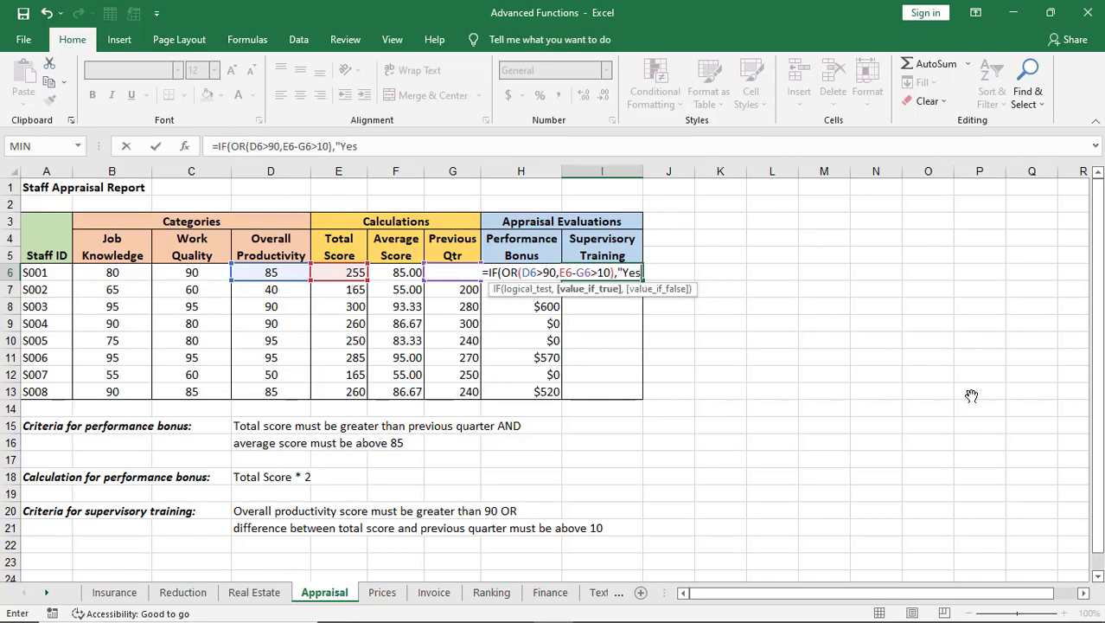
Add "No" as the value if false in I6, close the parenthesis and enter the formula.
type("\",\"")
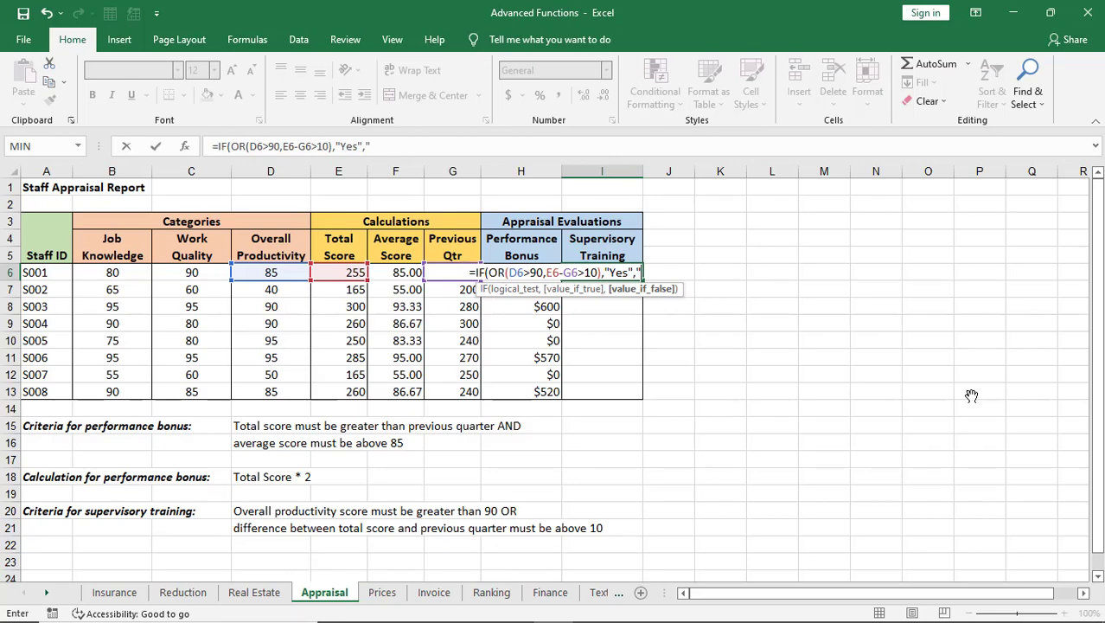
type("No")
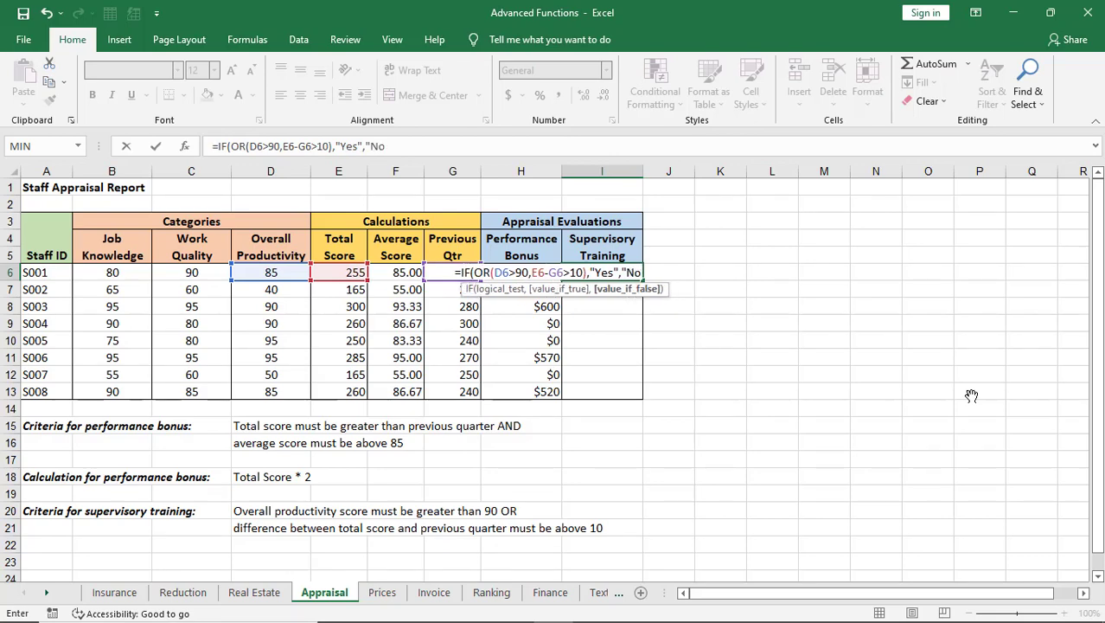
type("\")")
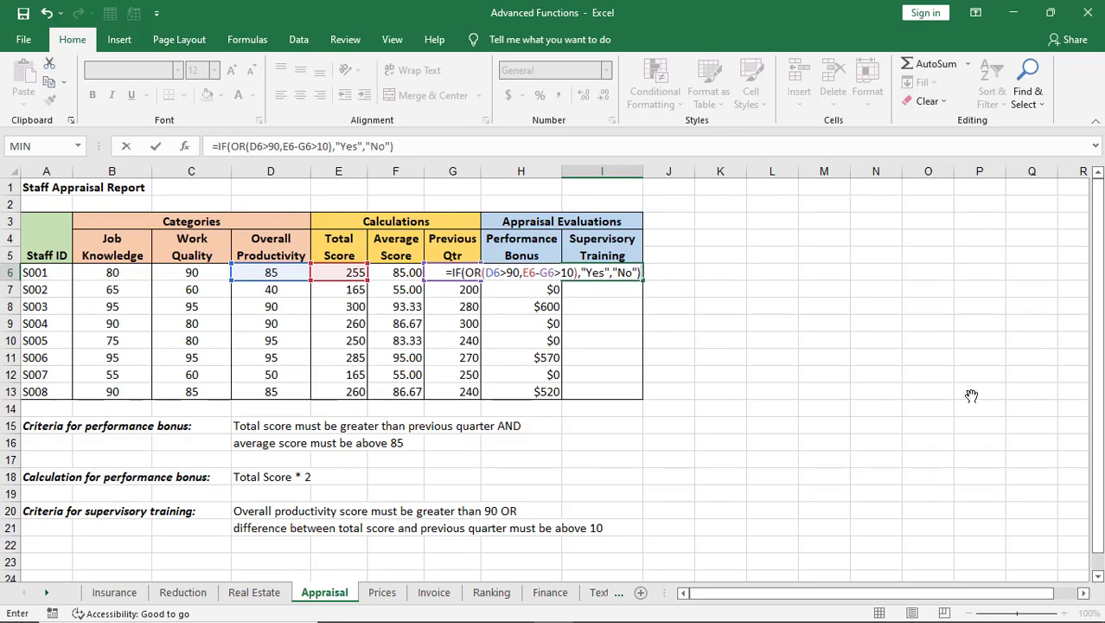
key("alt+Tab")
key("alt+Tab")
key("Return")
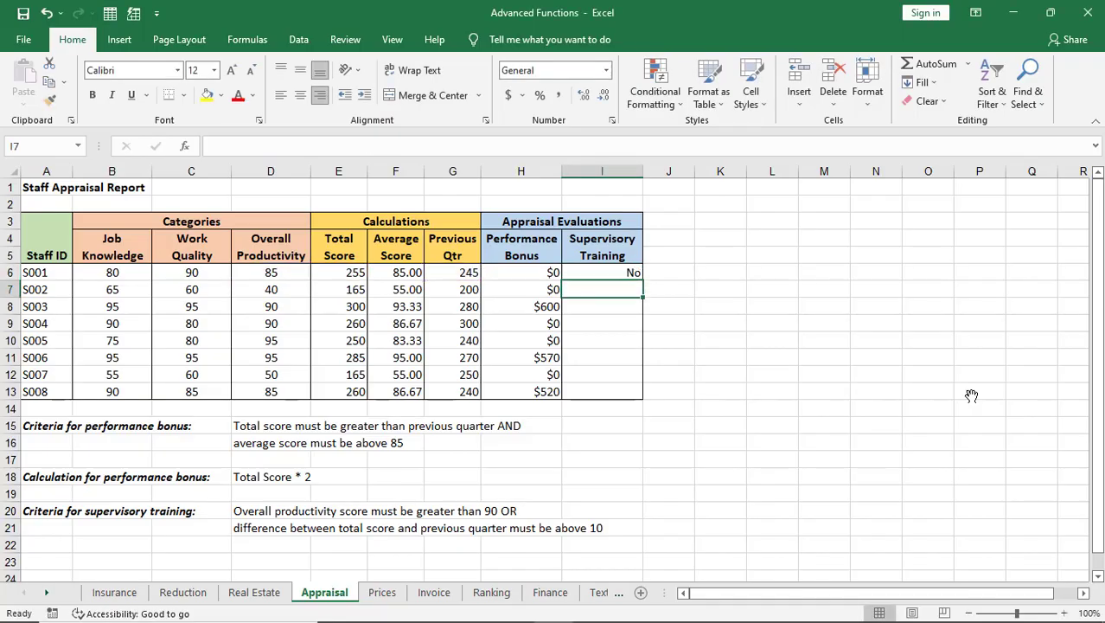
Copy the supervisory training formula from I6 into I7:I13 as formulas only.
left_click(610, 270)
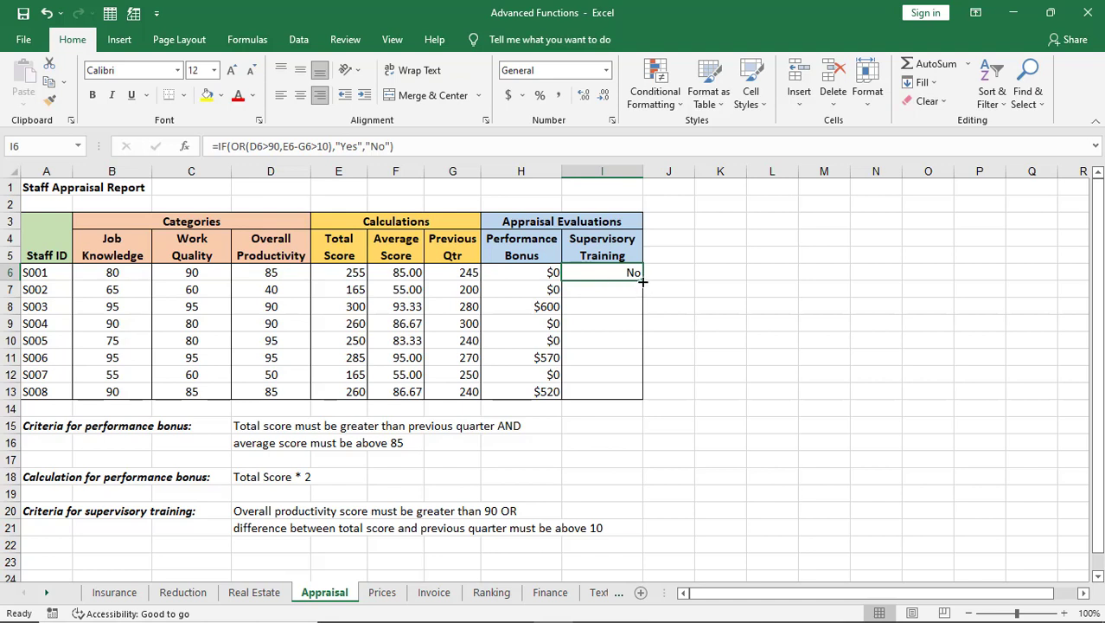
key("ctrl+c")
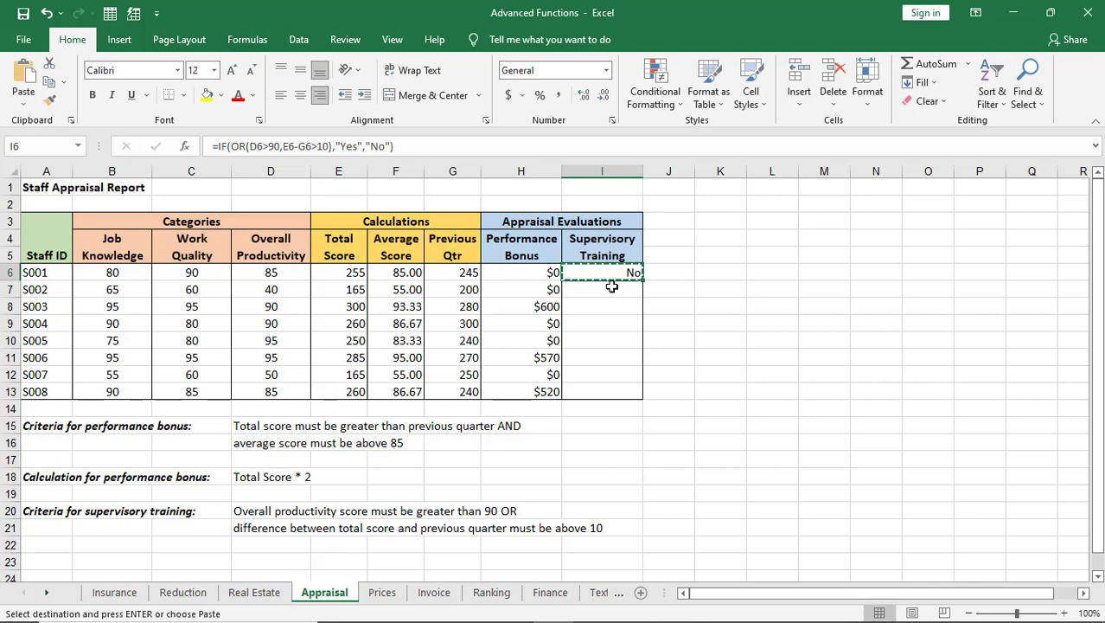
left_click_drag(608, 289, 610, 388)
right_click(617, 329)
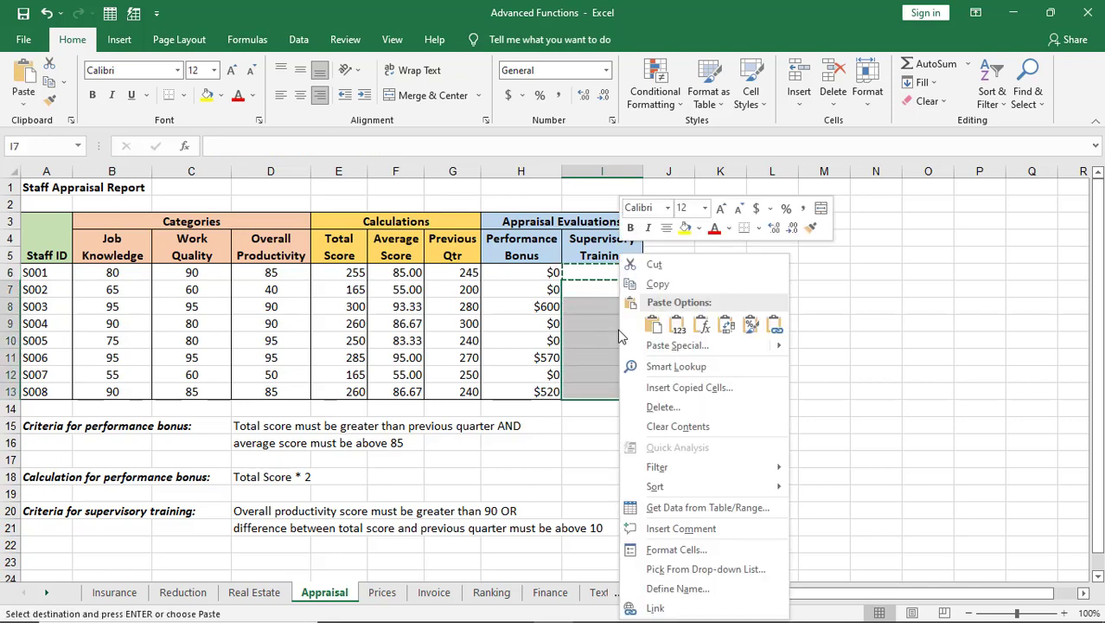
left_click(701, 326)
left_click(751, 460)
key("Escape")
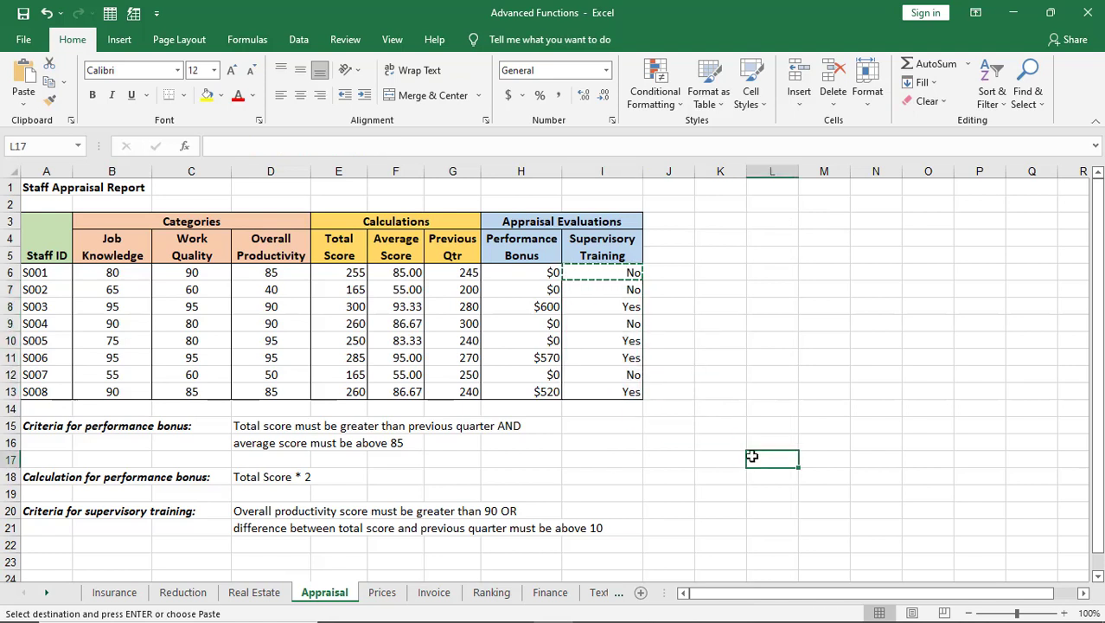
Inspect the performance bonus formulas and results in H6:H10 against the AND criteria.
left_click(534, 274)
key("Down")
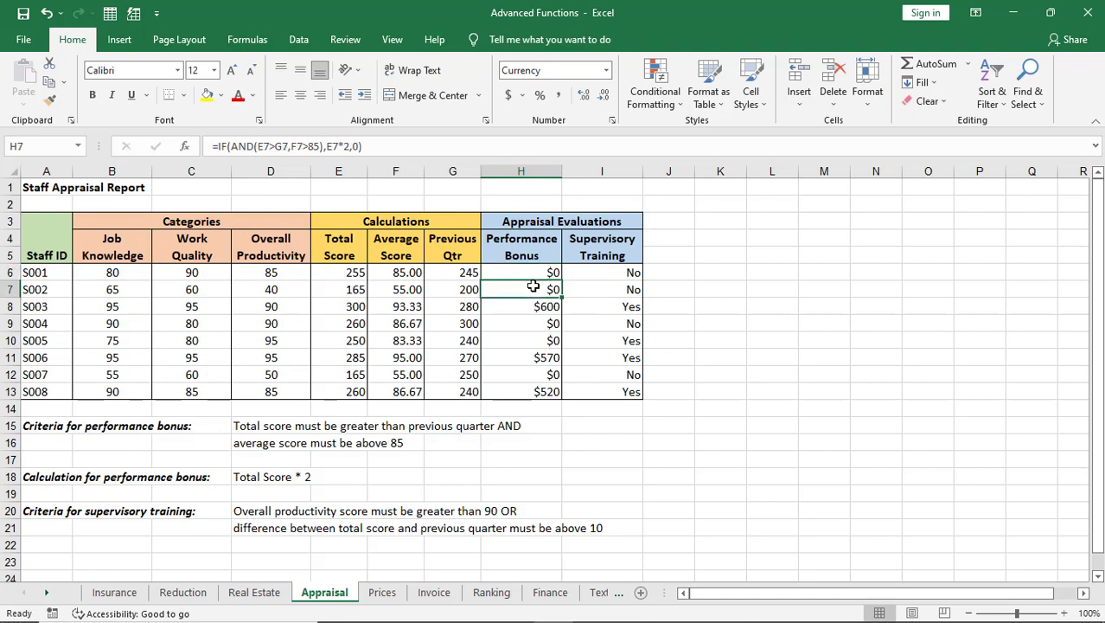
left_click(536, 272)
left_click(543, 287)
left_click(526, 309)
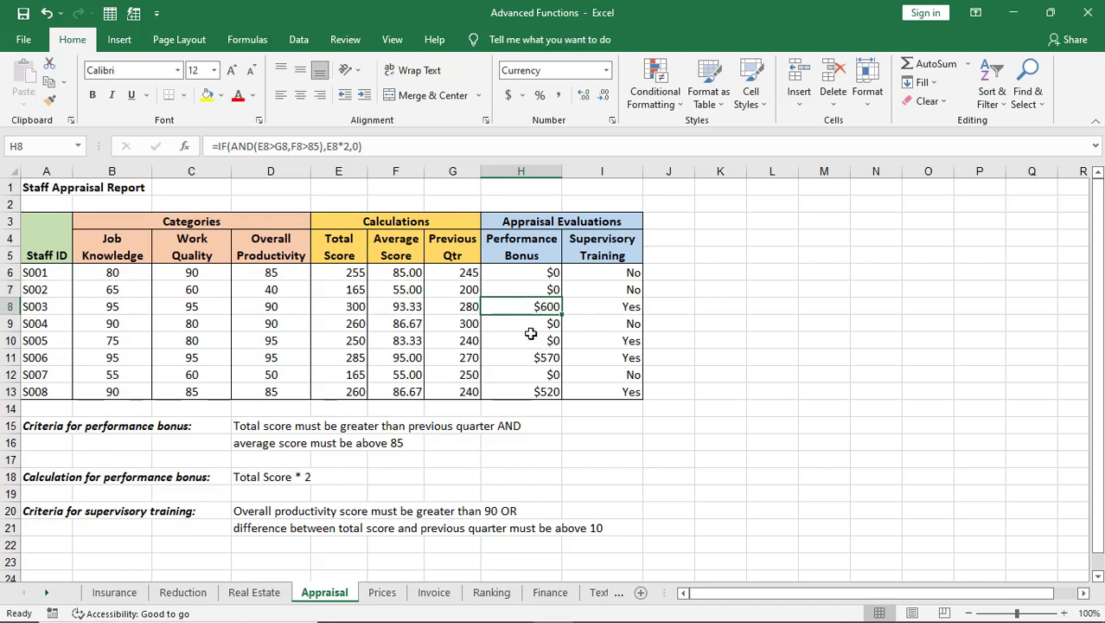
left_click(530, 322)
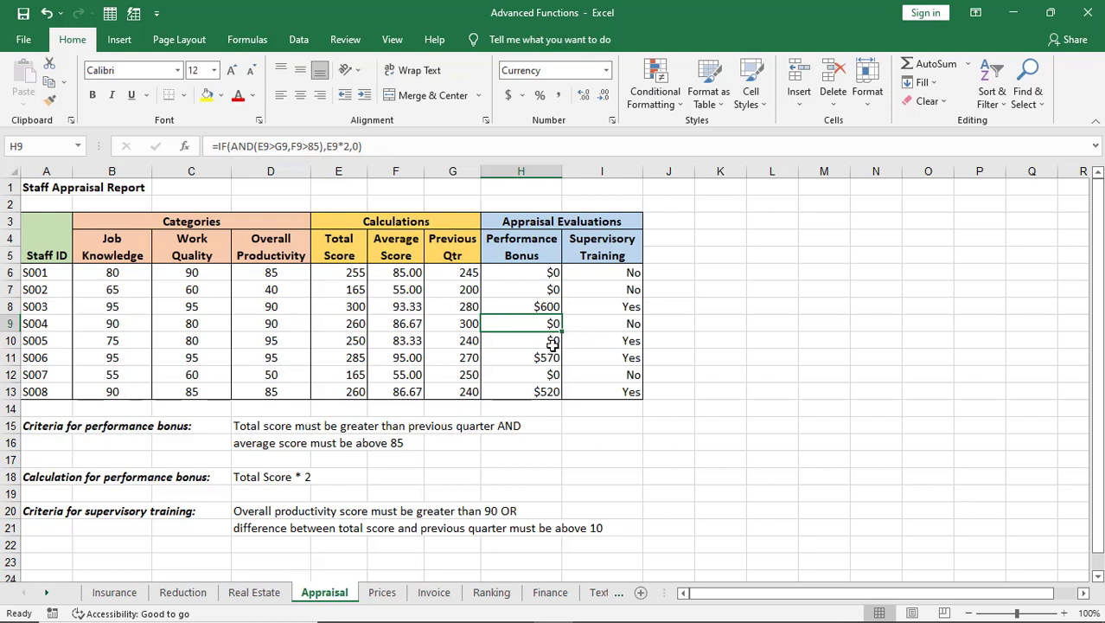
left_click(552, 341)
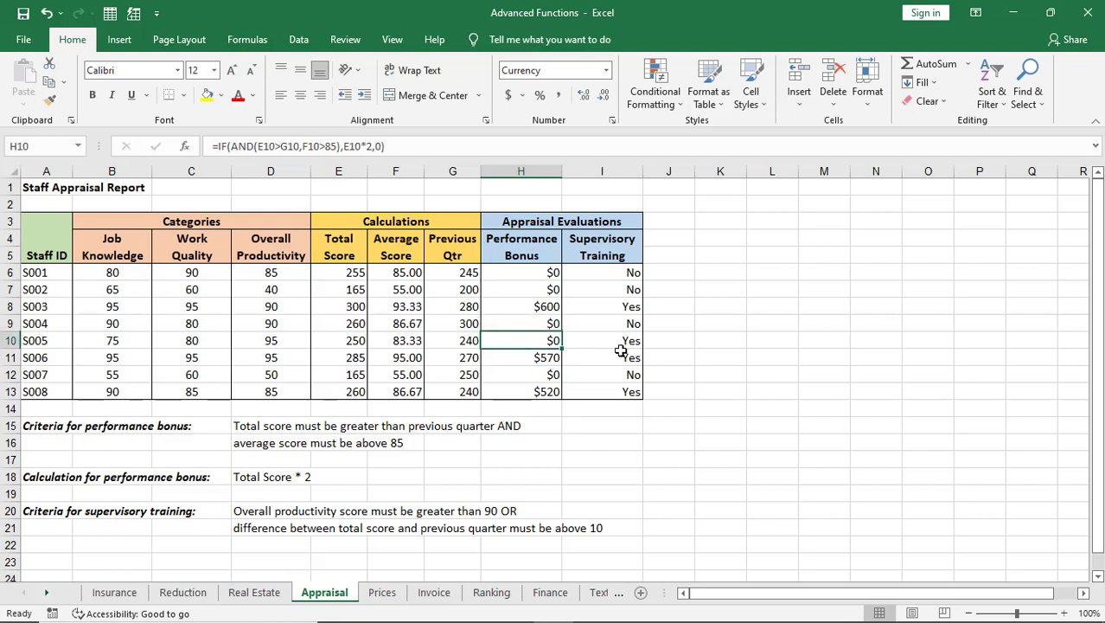
Inspect the supervisory training formulas in I6, I10 and I11, comparing I6 with the overall productivity score in D6.
left_click(627, 340)
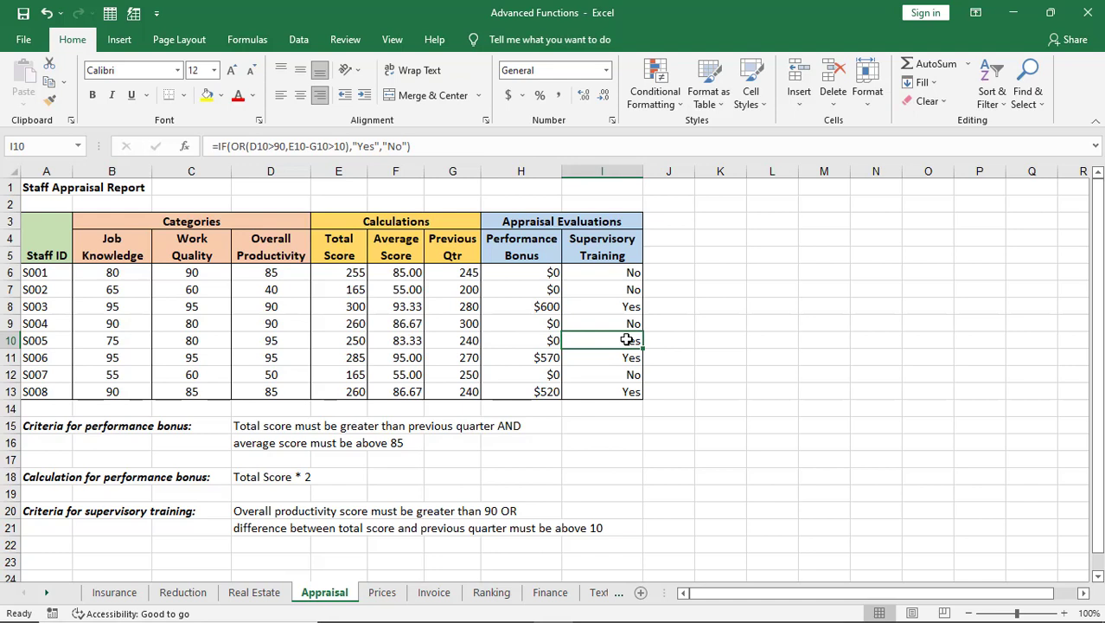
left_click(621, 274)
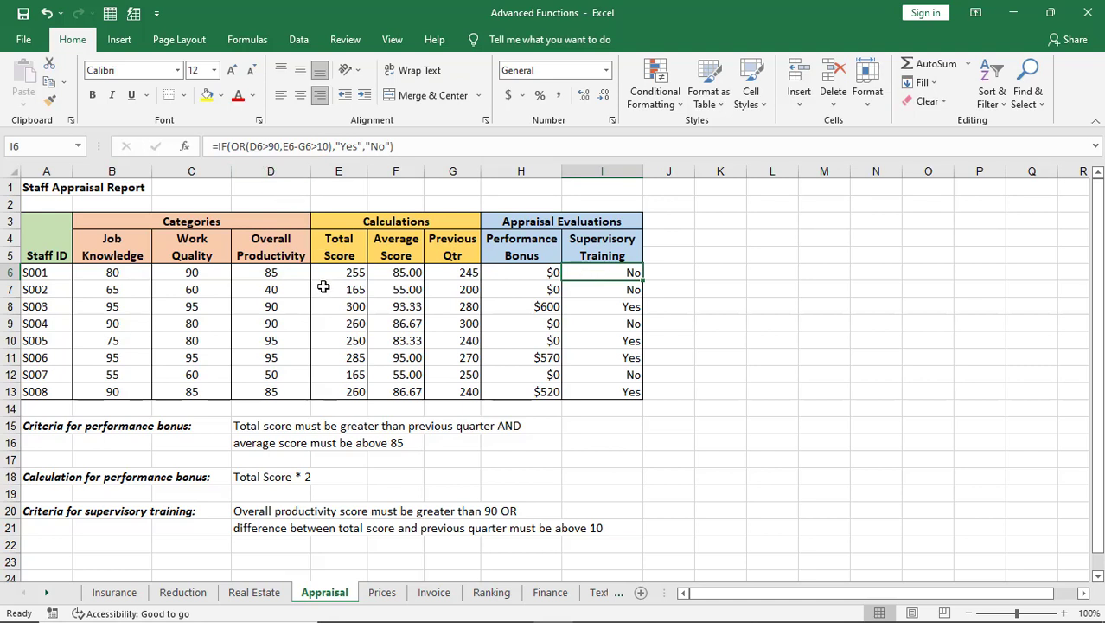
left_click(296, 274)
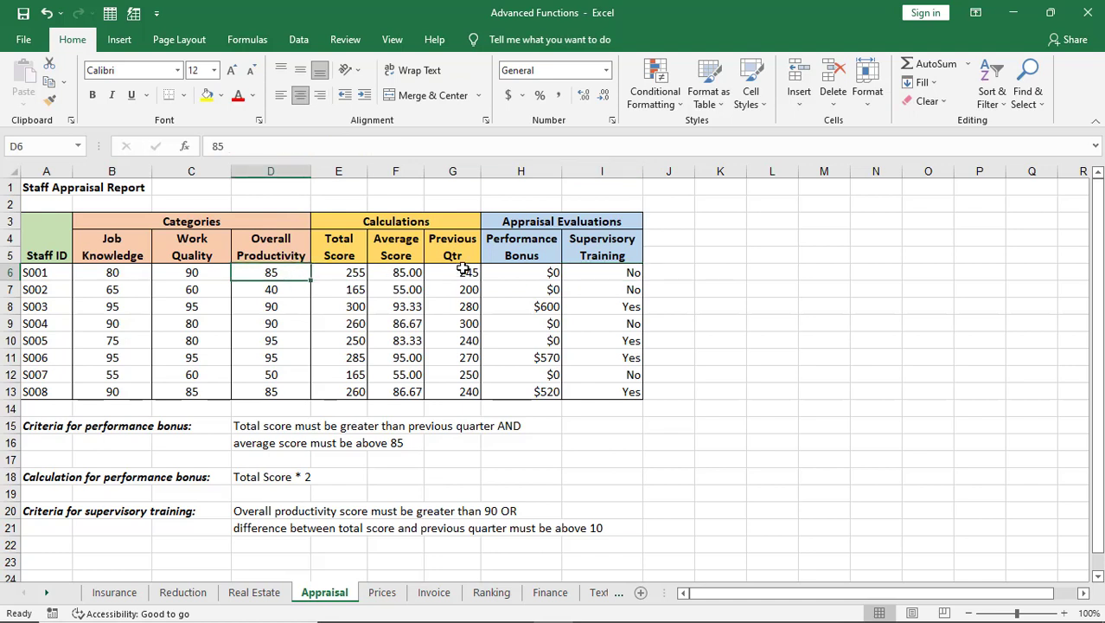
left_click(623, 275)
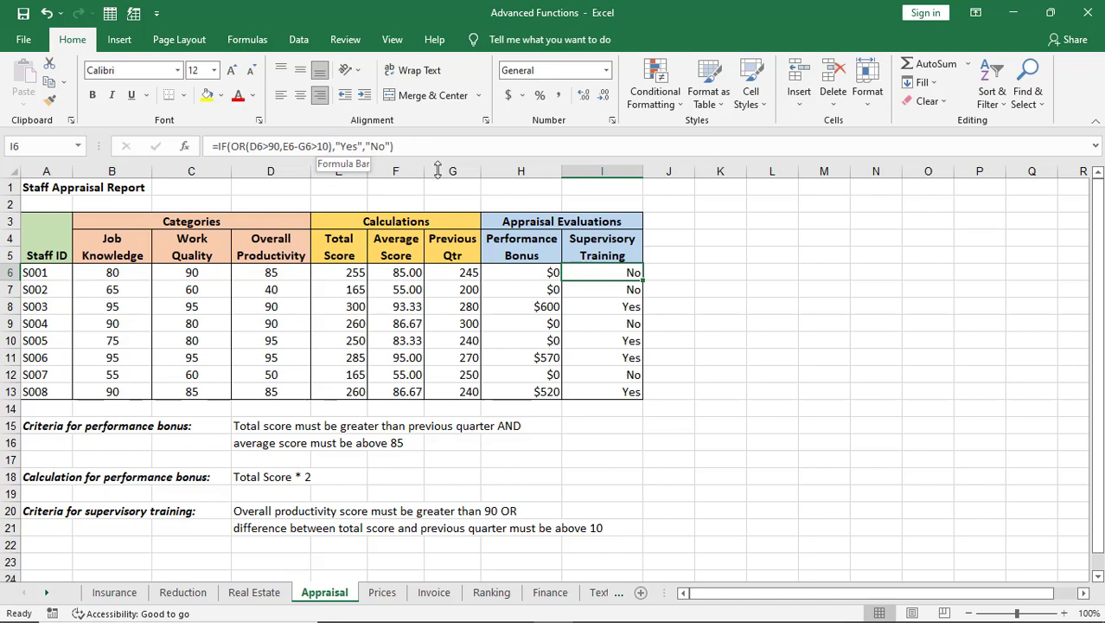
left_click(609, 342)
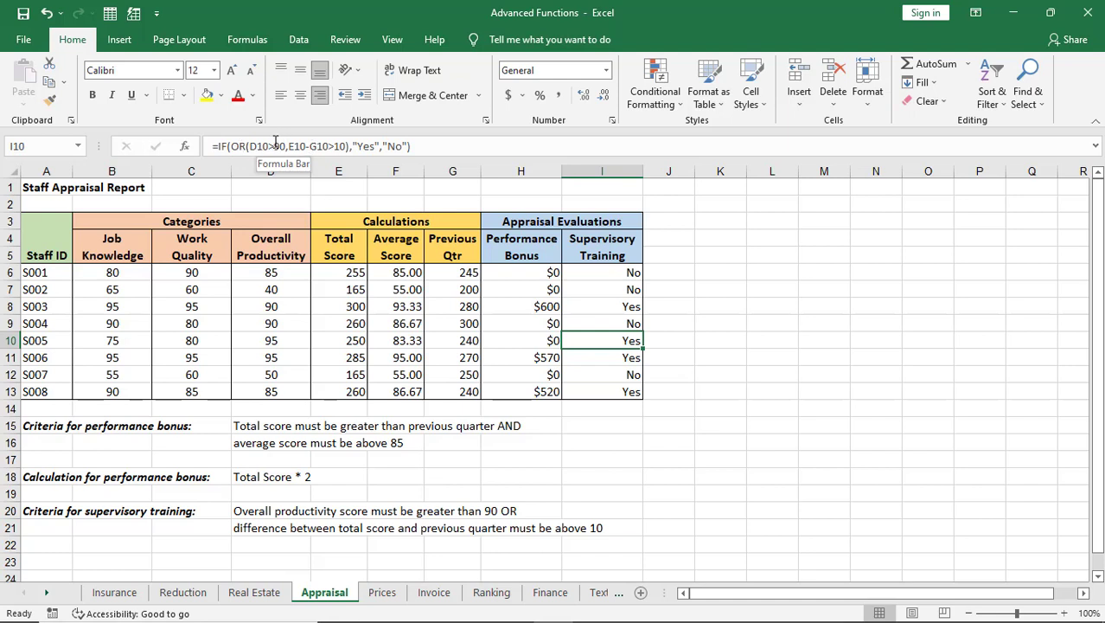
left_click(626, 360)
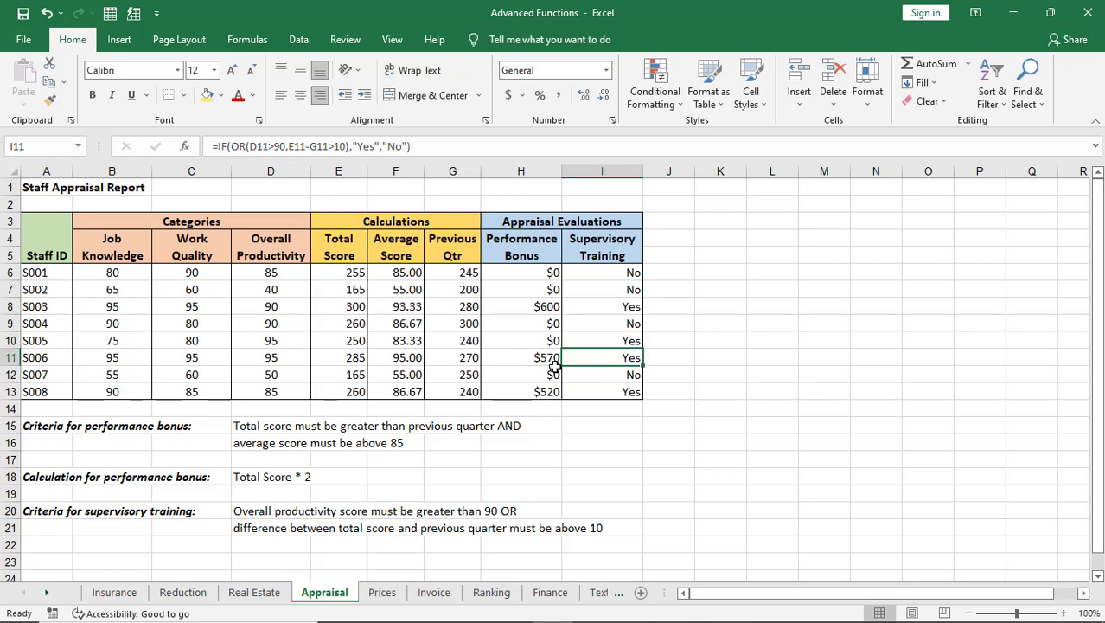
Switch to the PDF, read section 9.7 on using the NOT function with the Donations worksheet, and return to Excel.
mouse_move(413, 616)
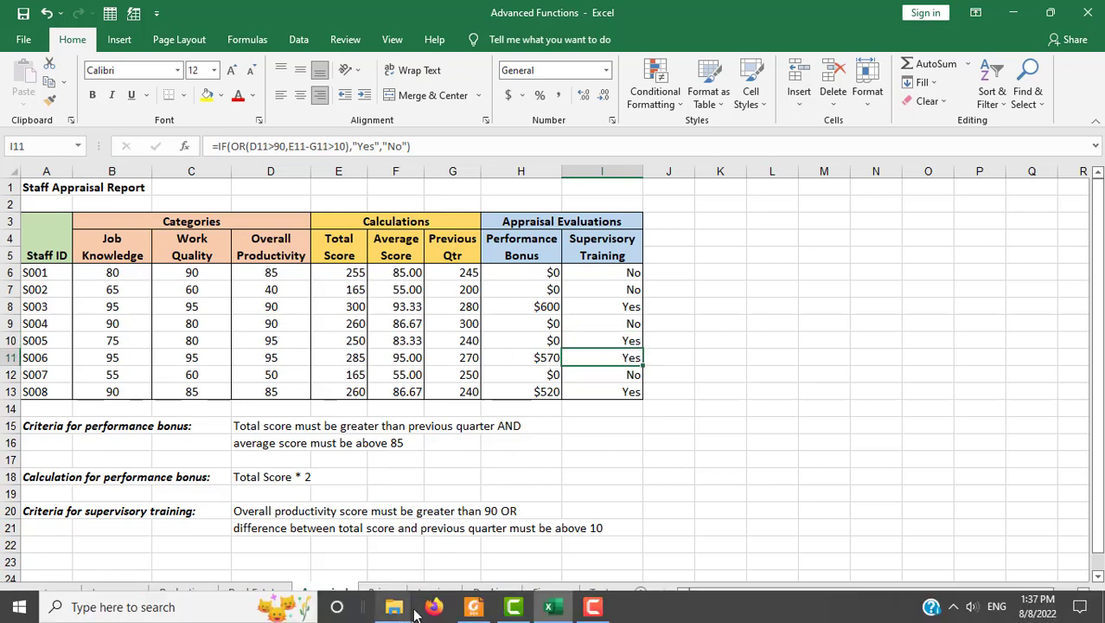
left_click(477, 609)
scroll(685, 385, "down", 8)
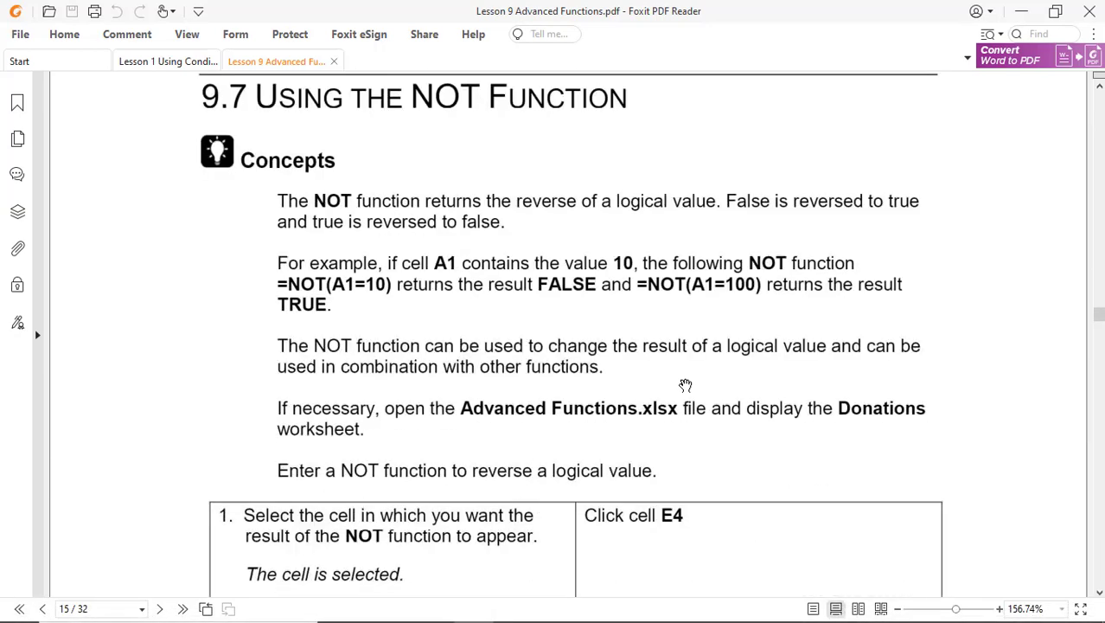
scroll(564, 403, "down", 3)
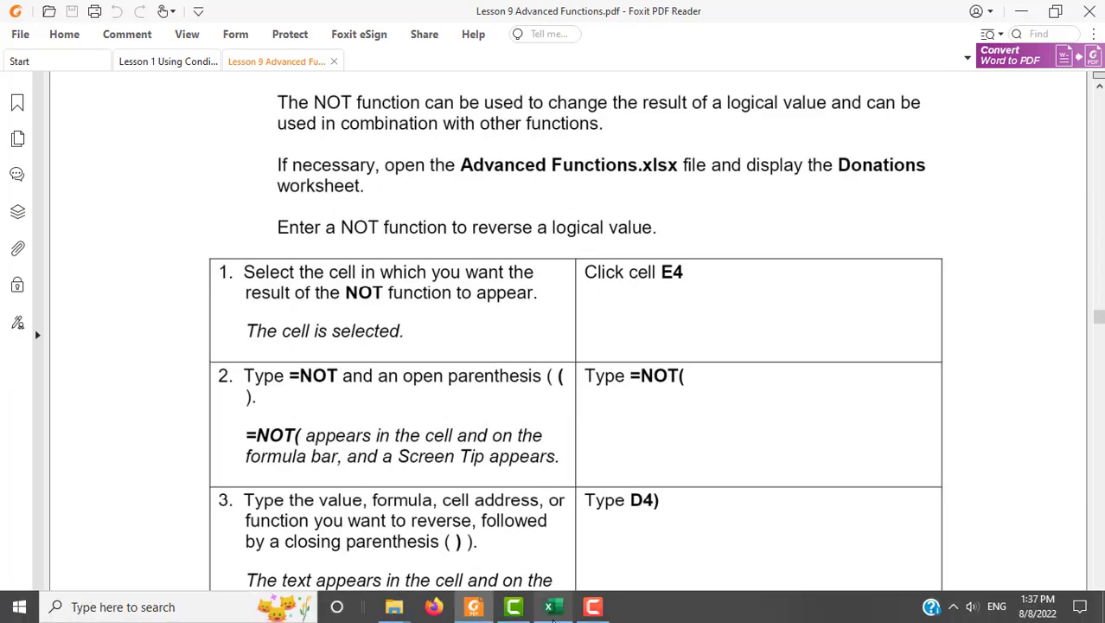
left_click(553, 608)
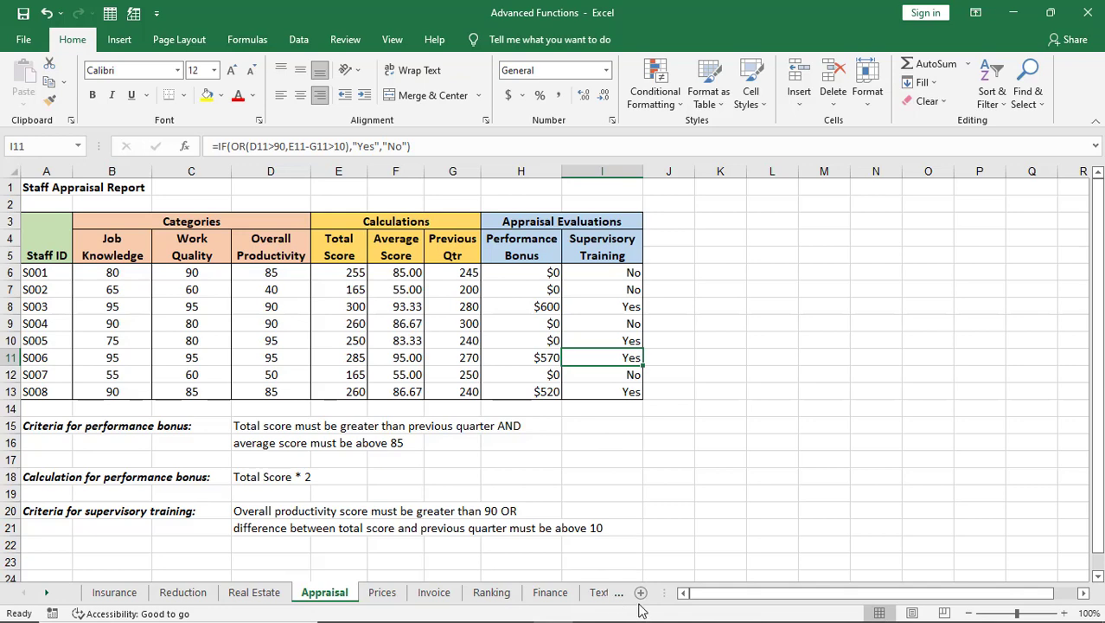
Open the Donations worksheet and check the NOT function exercise in the PDF before returning to Excel.
left_click(48, 593)
left_click(48, 593)
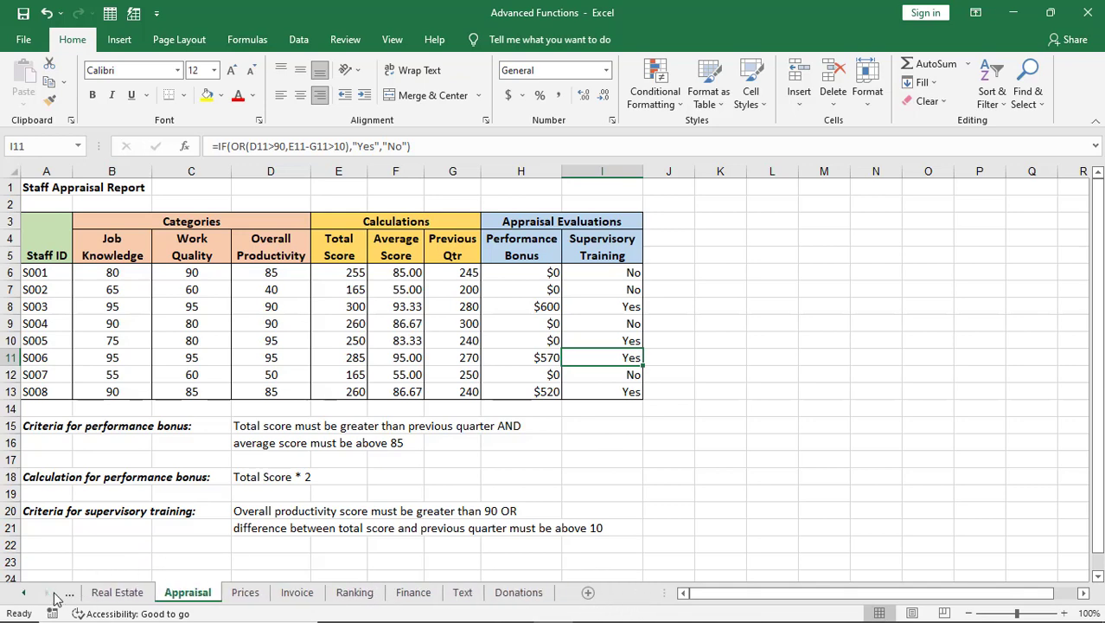
left_click(517, 595)
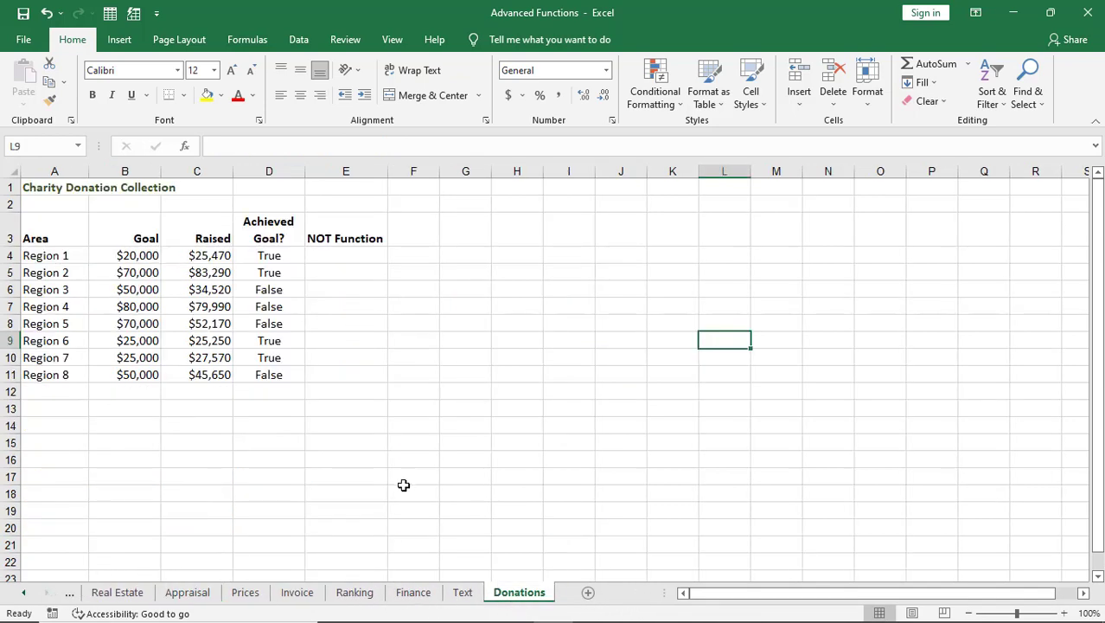
mouse_move(473, 606)
left_click(515, 562)
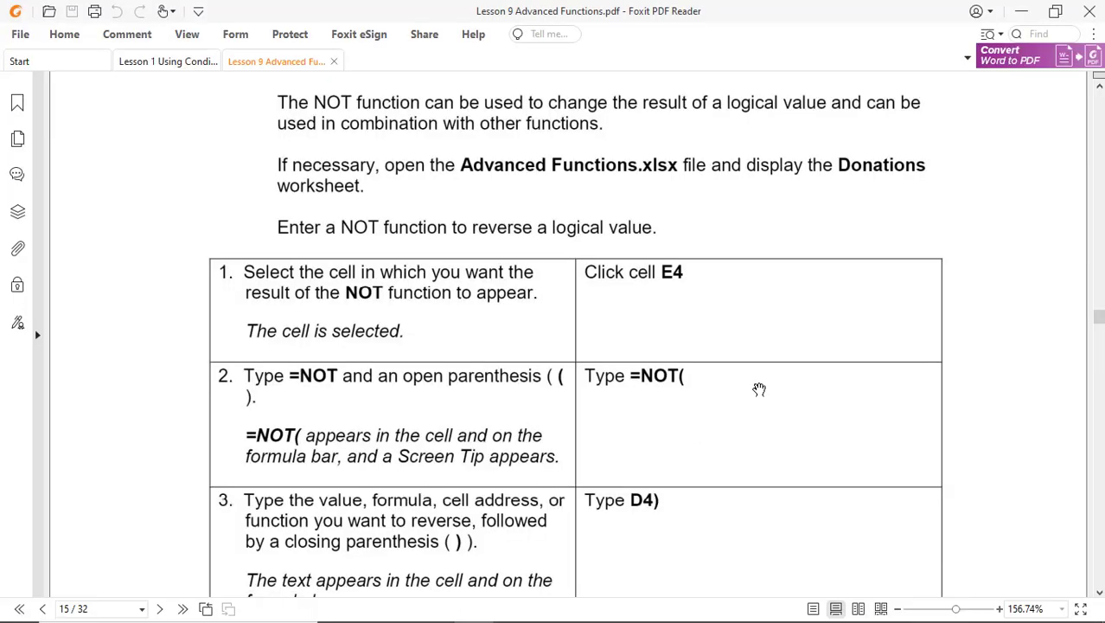
key("alt+Tab")
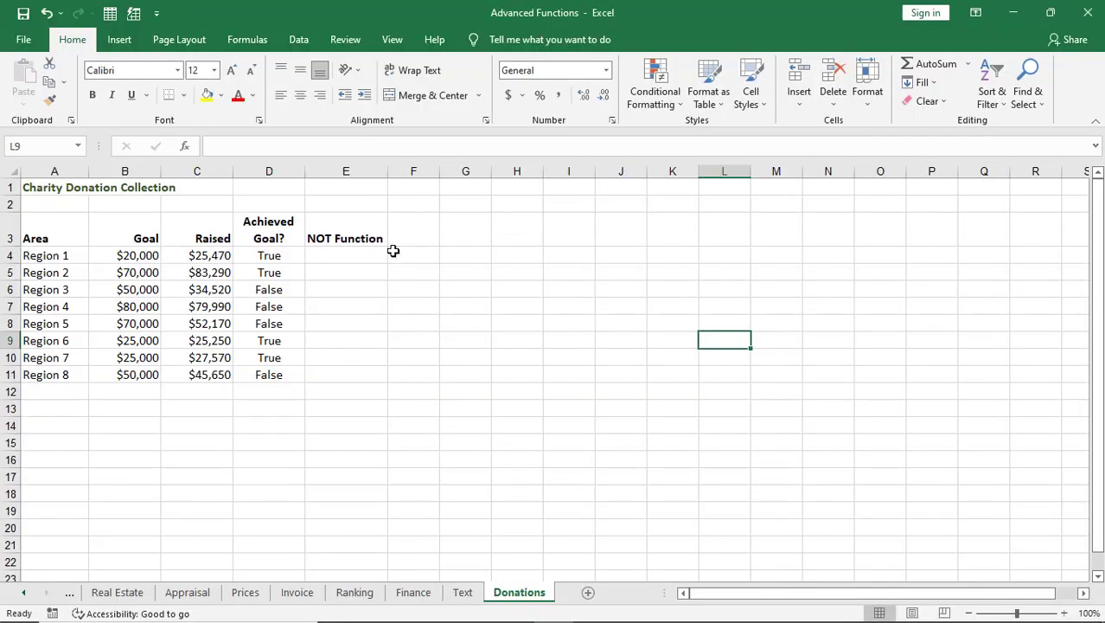
Enter the formula =NOT(D4) in cell E4 of Donations, following the NOT function steps in the PDF.
left_click(336, 255)
key("alt+Tab")
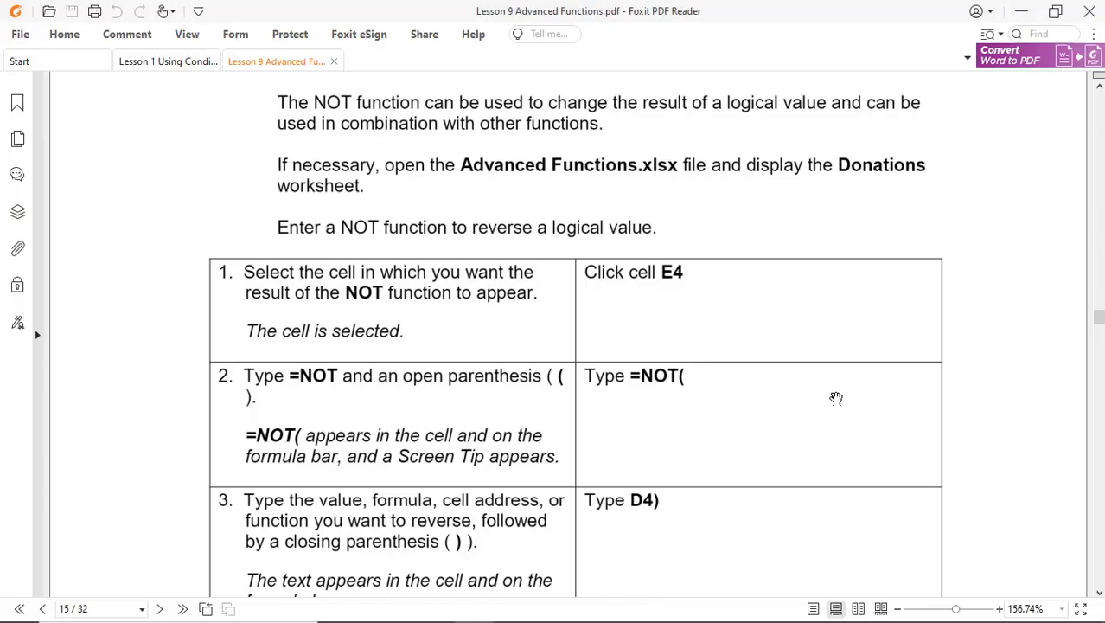
scroll(837, 397, "down", 2)
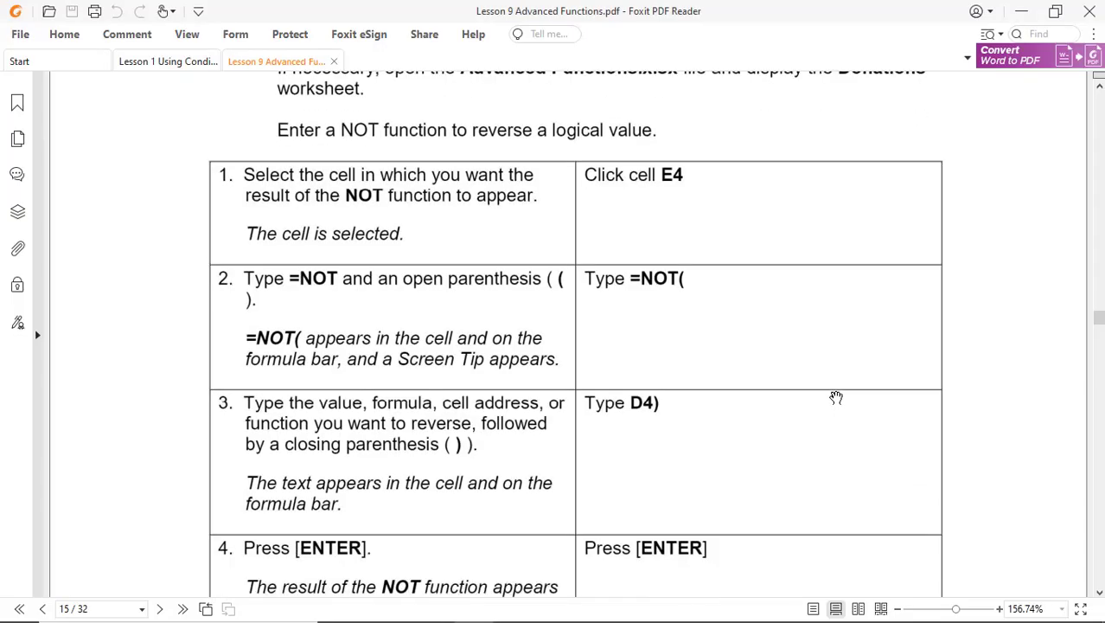
scroll(836, 397, "down", 1)
key("alt+Tab")
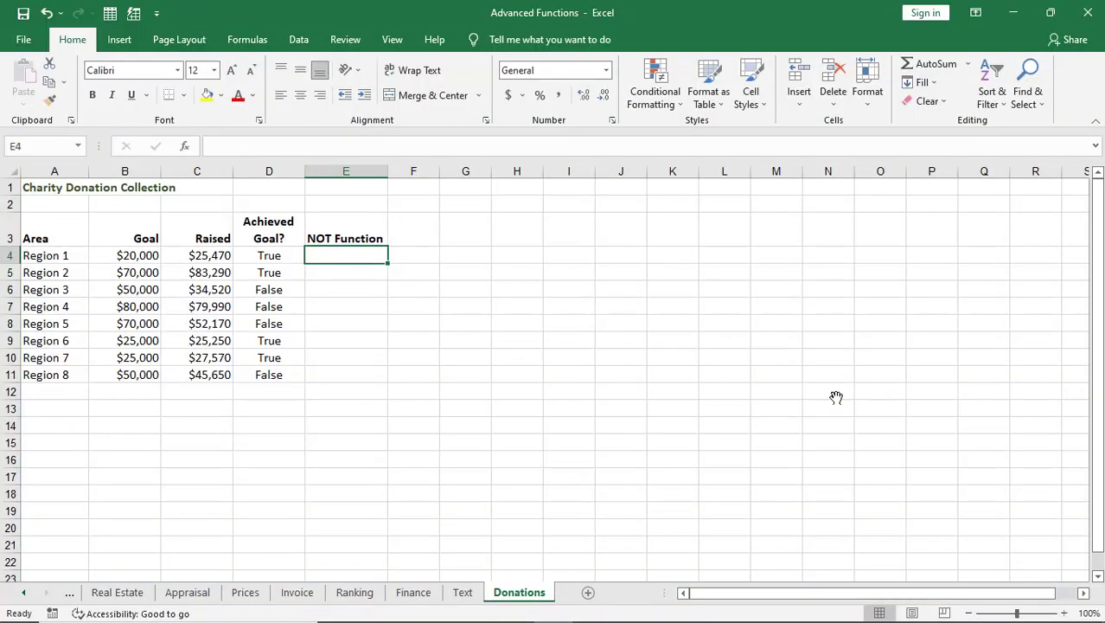
type("=")
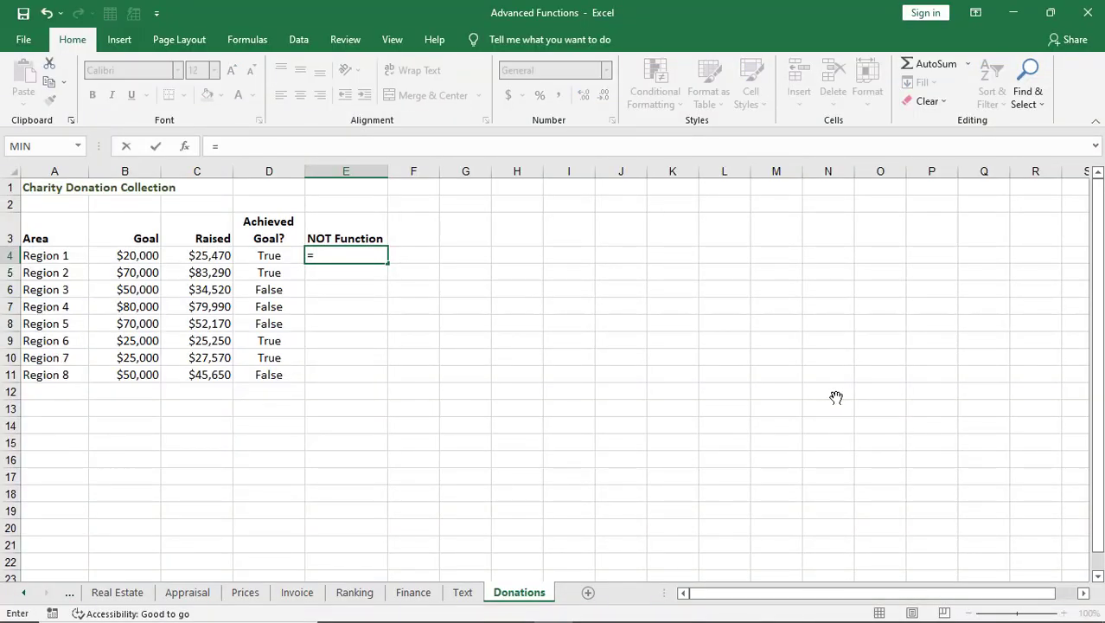
type("NOT(")
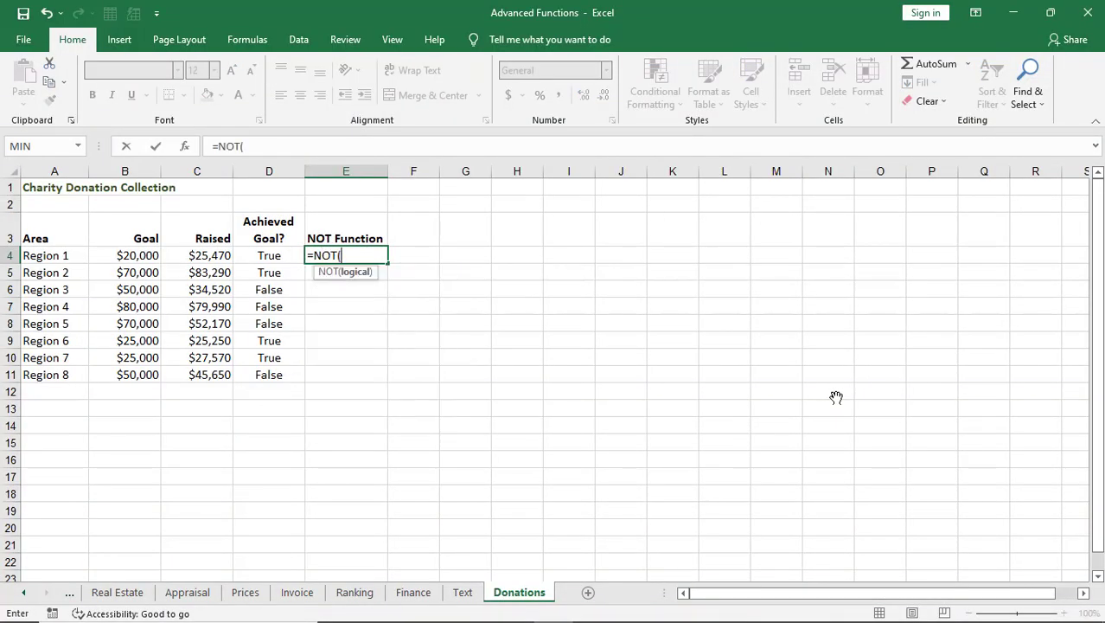
key("alt+Tab")
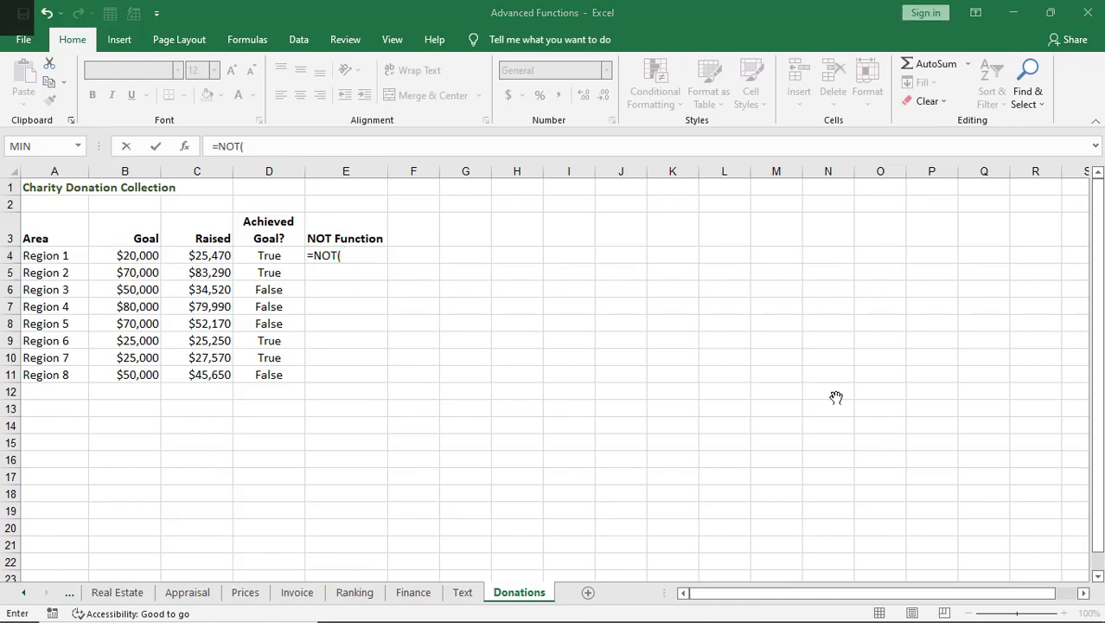
key("alt+Tab")
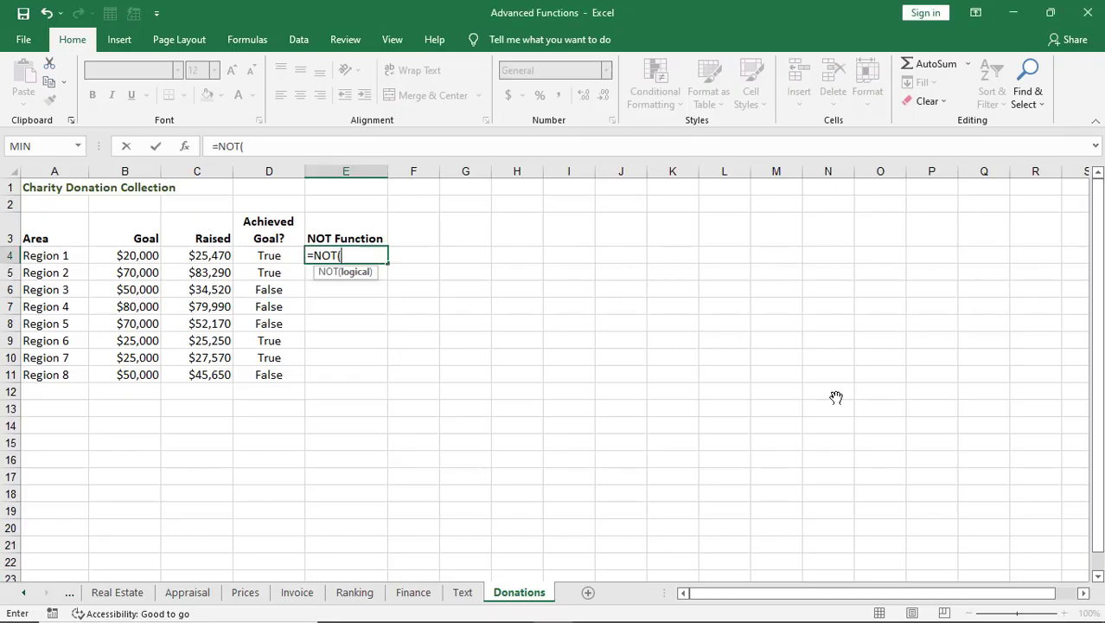
type("D4)")
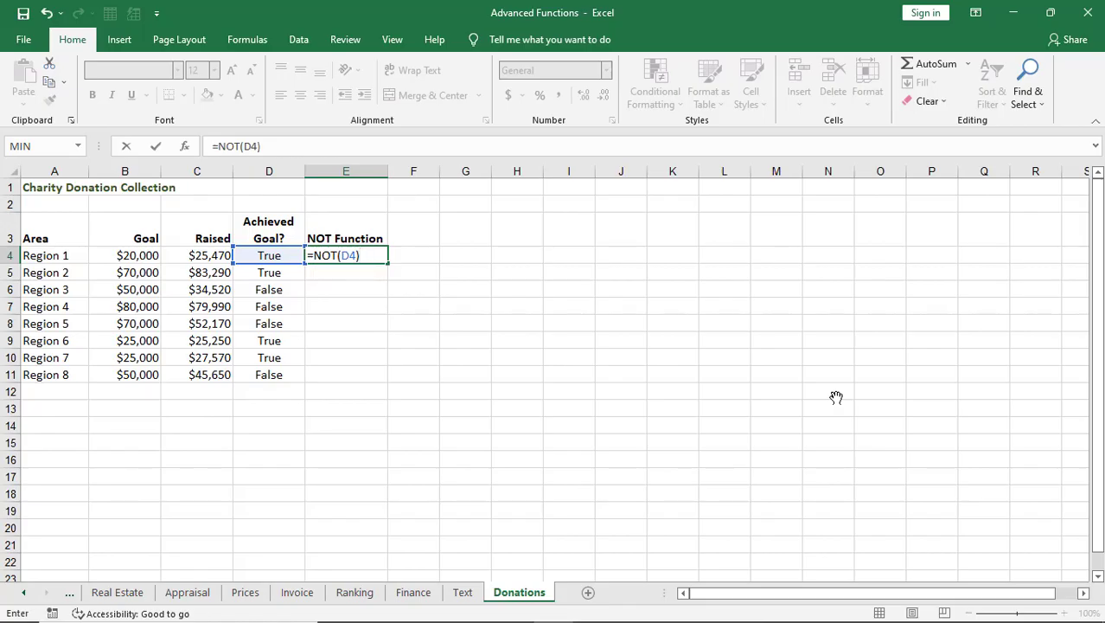
key("alt+Tab")
key("alt+Tab")
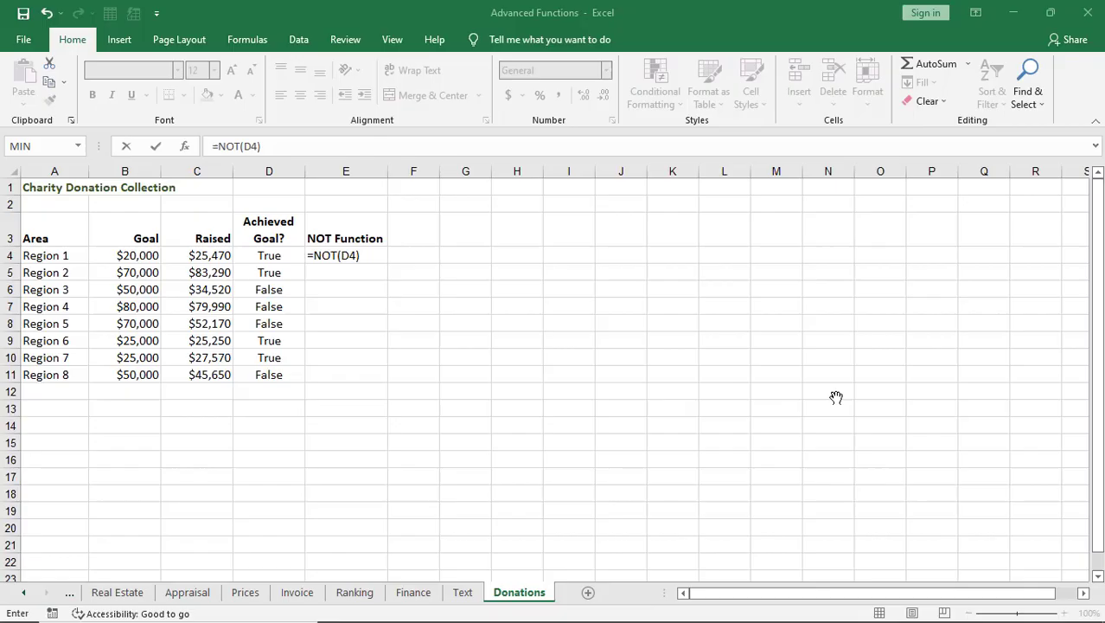
key("Return")
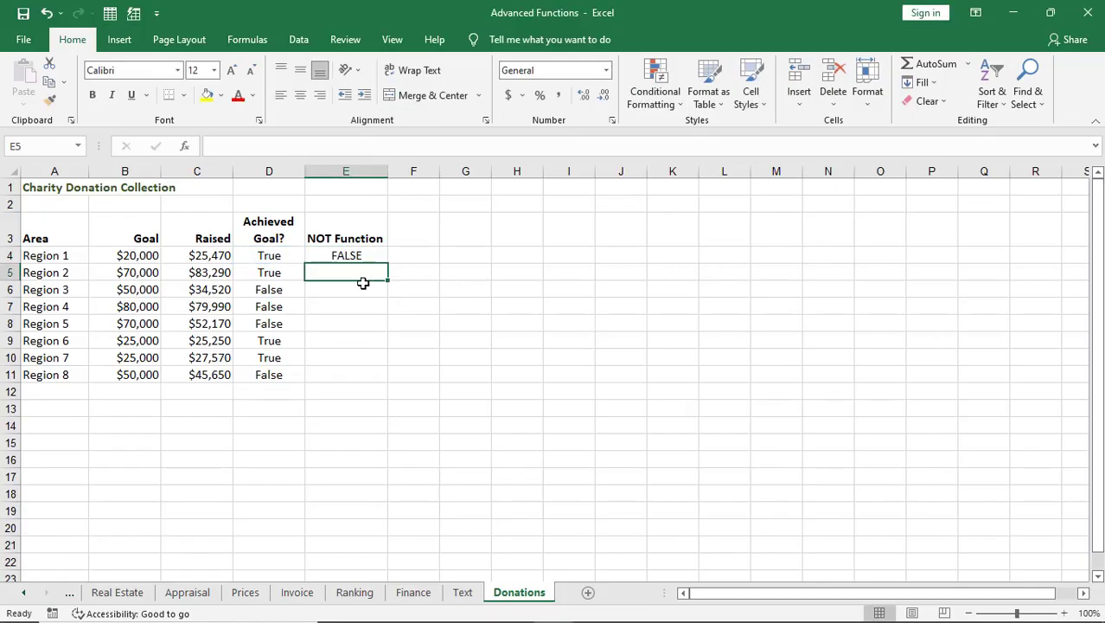
Fill the NOT formula from E4 down through E11 to cover all eight regions.
left_click(367, 257)
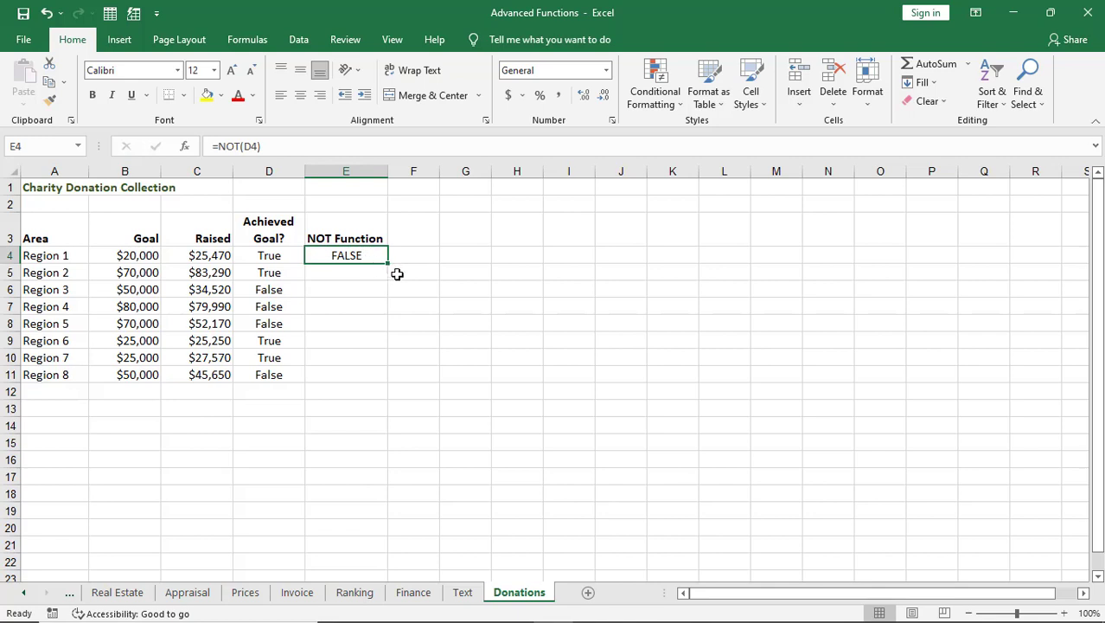
left_click_drag(388, 262, 386, 384)
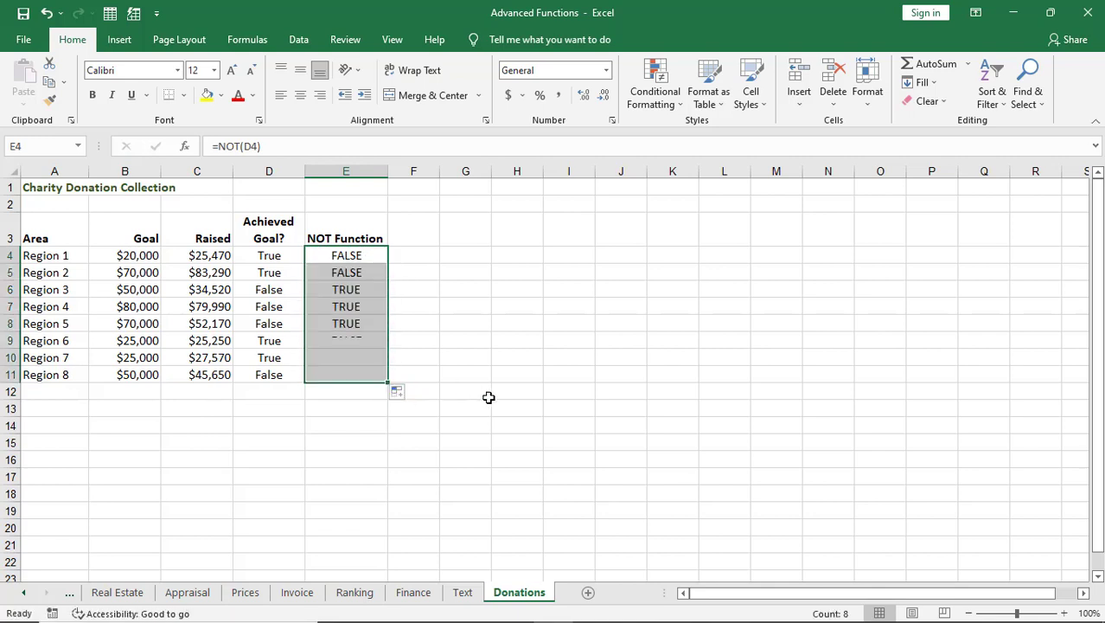
Compare the Achieved Goal formulas in D4:D7 with the NOT results beside them, and inspect the NOT formula in E11.
left_click(331, 261)
left_click(270, 260)
left_click(348, 258)
left_click(275, 271)
left_click(338, 275)
left_click(262, 292)
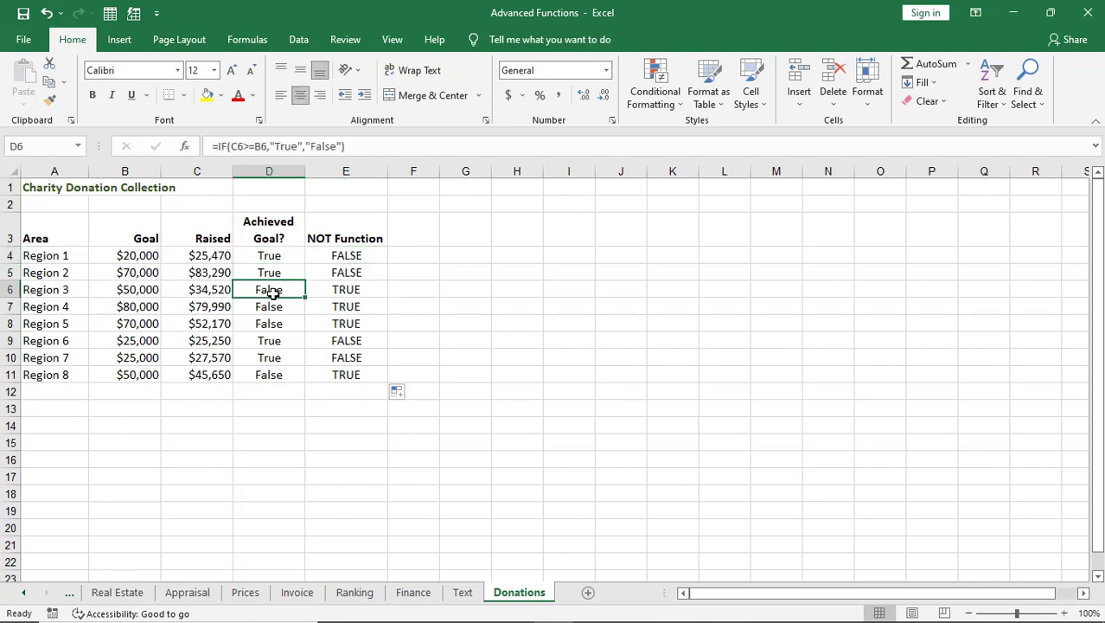
left_click(344, 294)
left_click(268, 306)
left_click(332, 308)
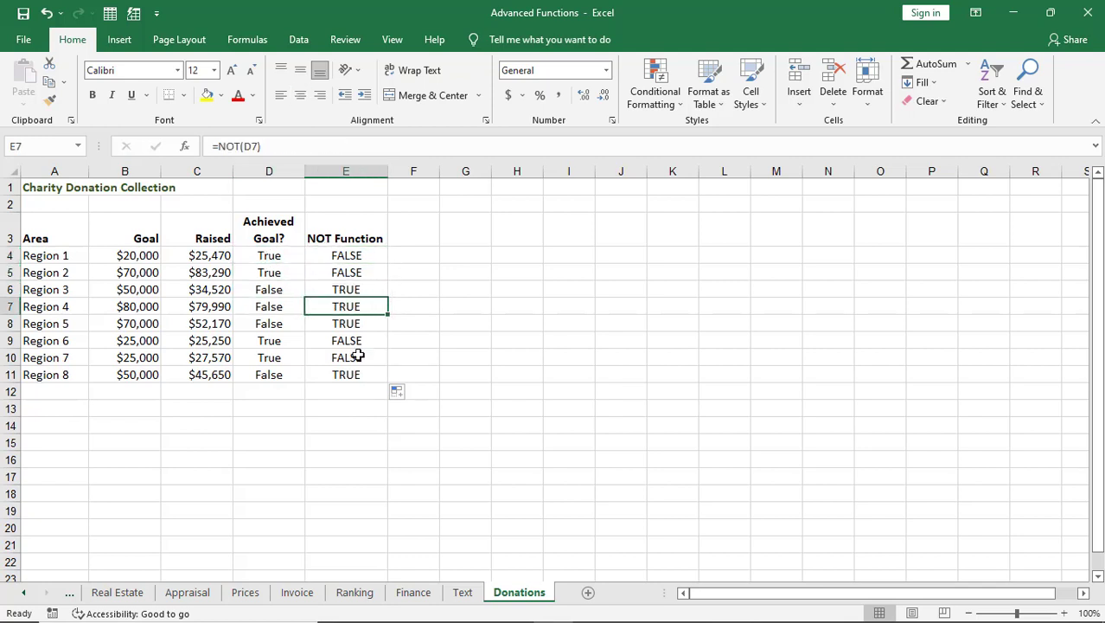
left_click(347, 378)
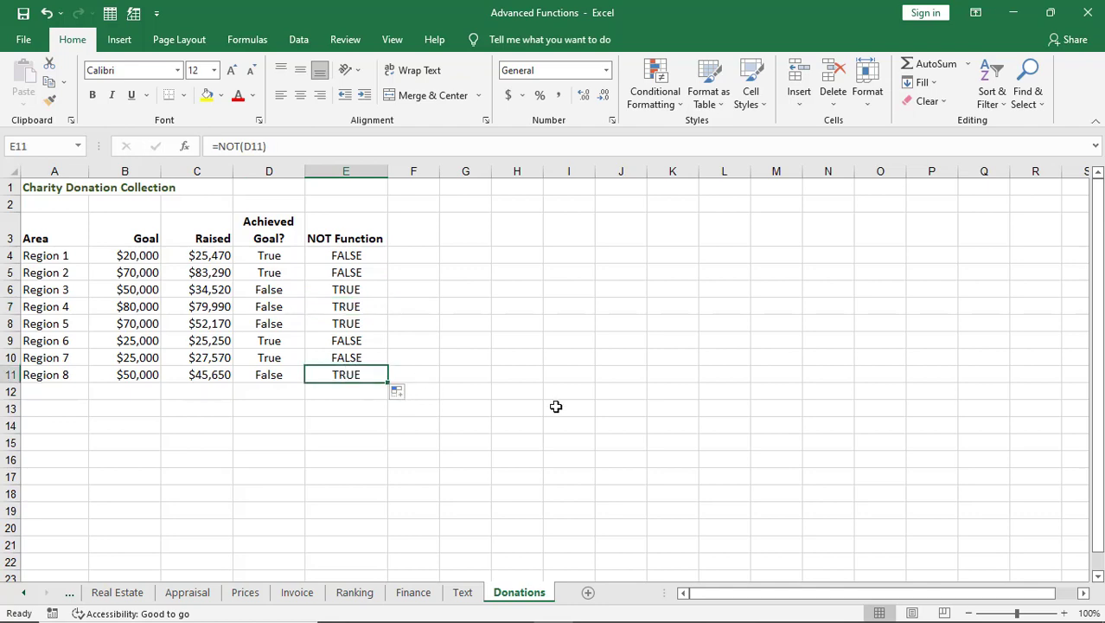
Read section 9.8 on using the ROUND function in the PDF and open the Prices worksheet in Excel.
key("alt+Tab")
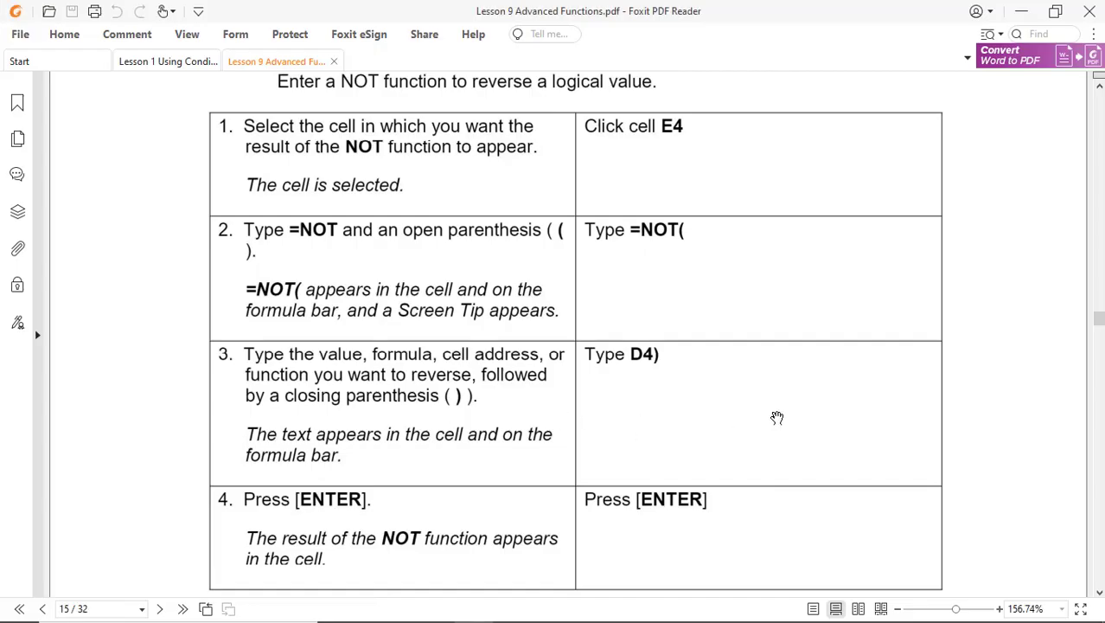
scroll(777, 417, "down", 10)
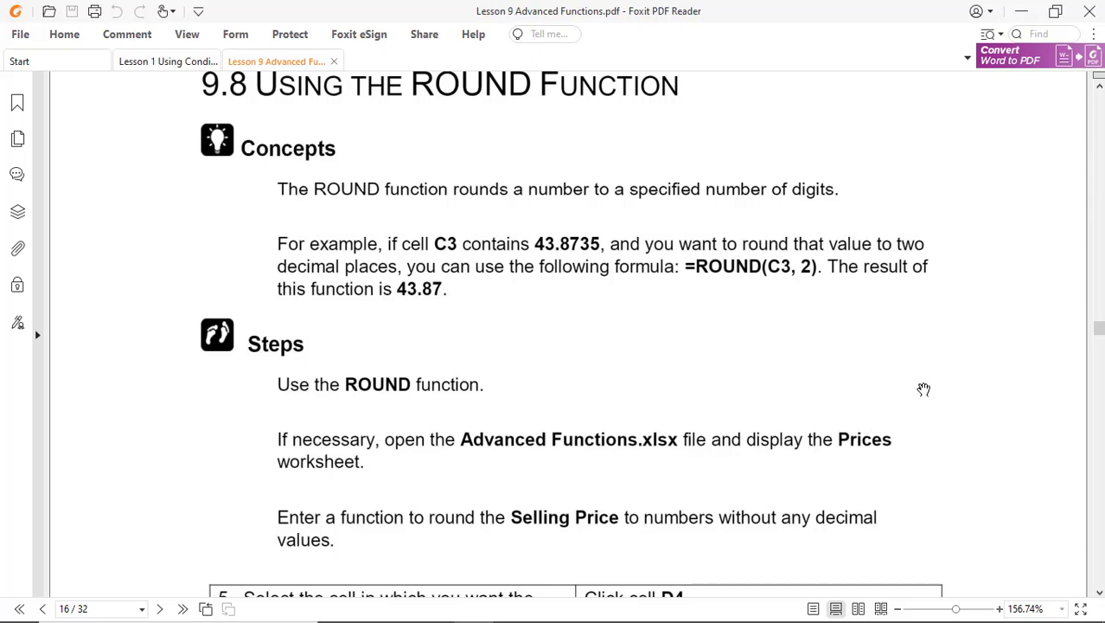
scroll(923, 390, "down", 3)
key("alt+Tab")
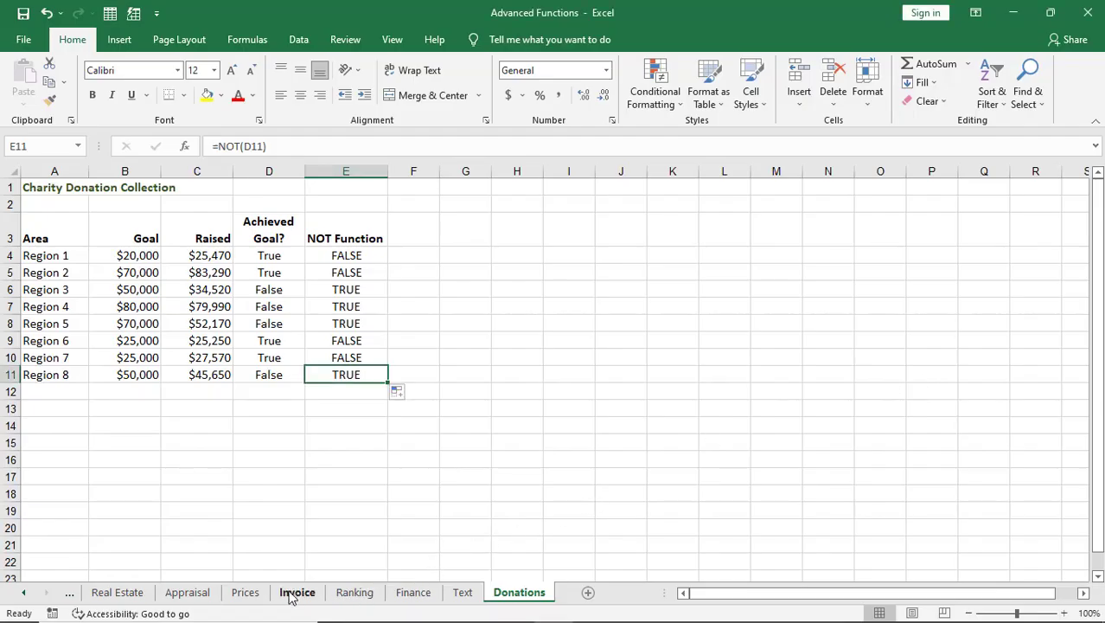
left_click(246, 592)
key("alt+Tab")
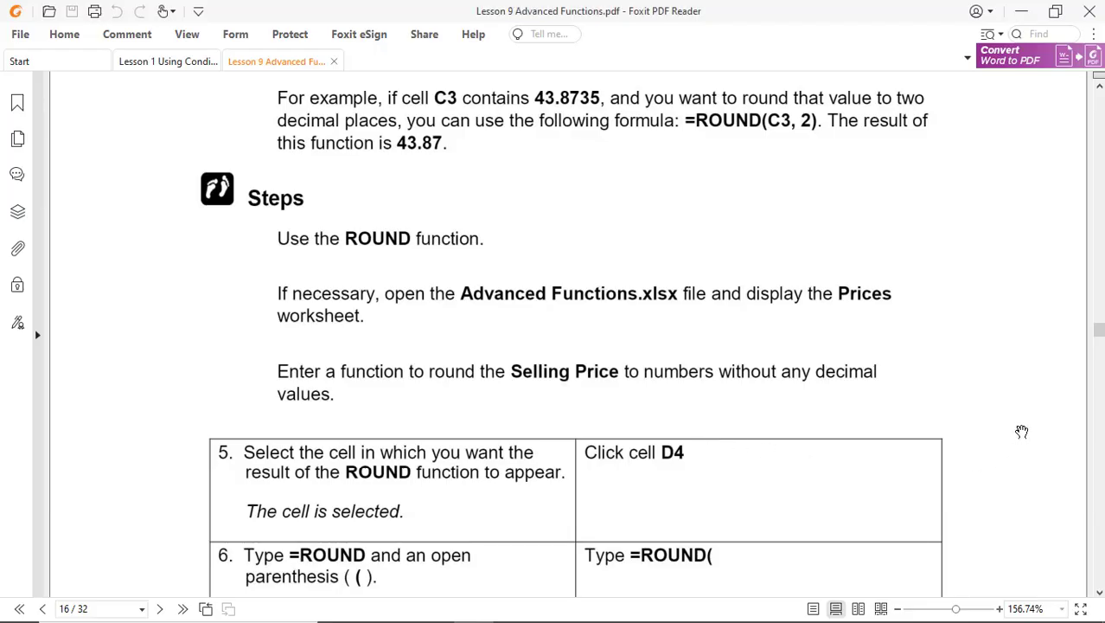
scroll(1021, 432, "down", 3)
scroll(1021, 433, "down", 1)
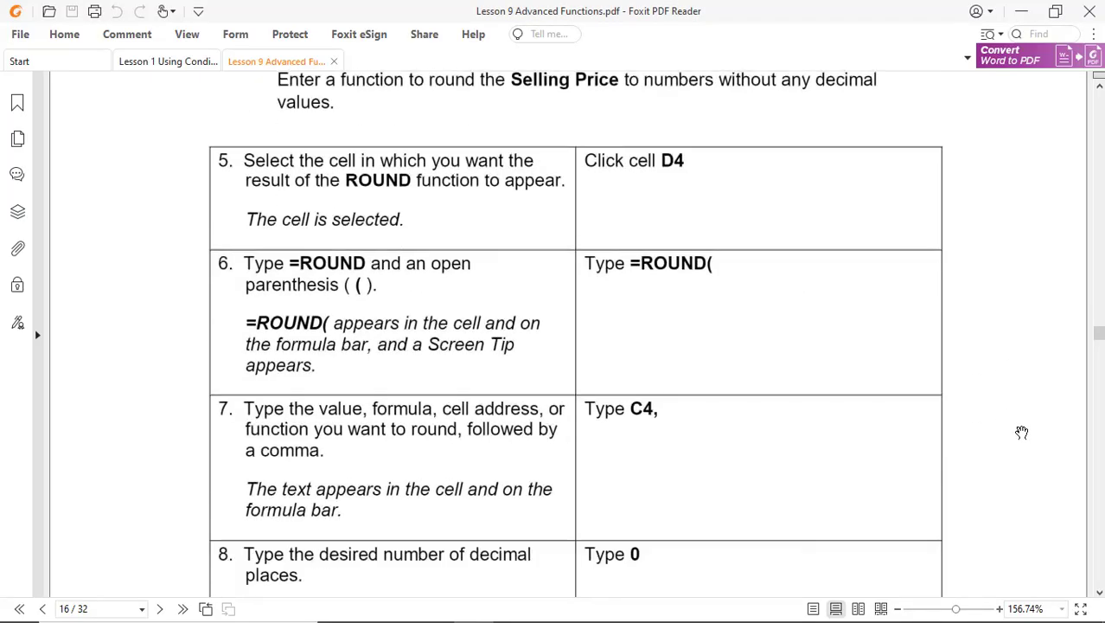
key("alt+Tab")
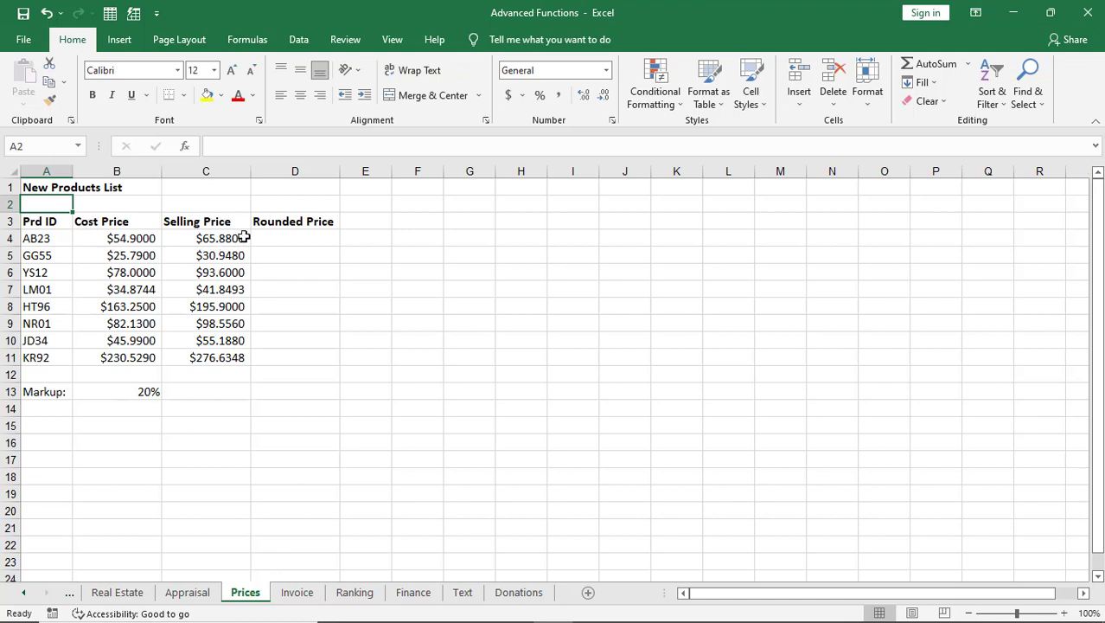
Start a ROUND formula in cell D4 of Prices with C4 as the number to round, following the PDF steps.
left_click(270, 240)
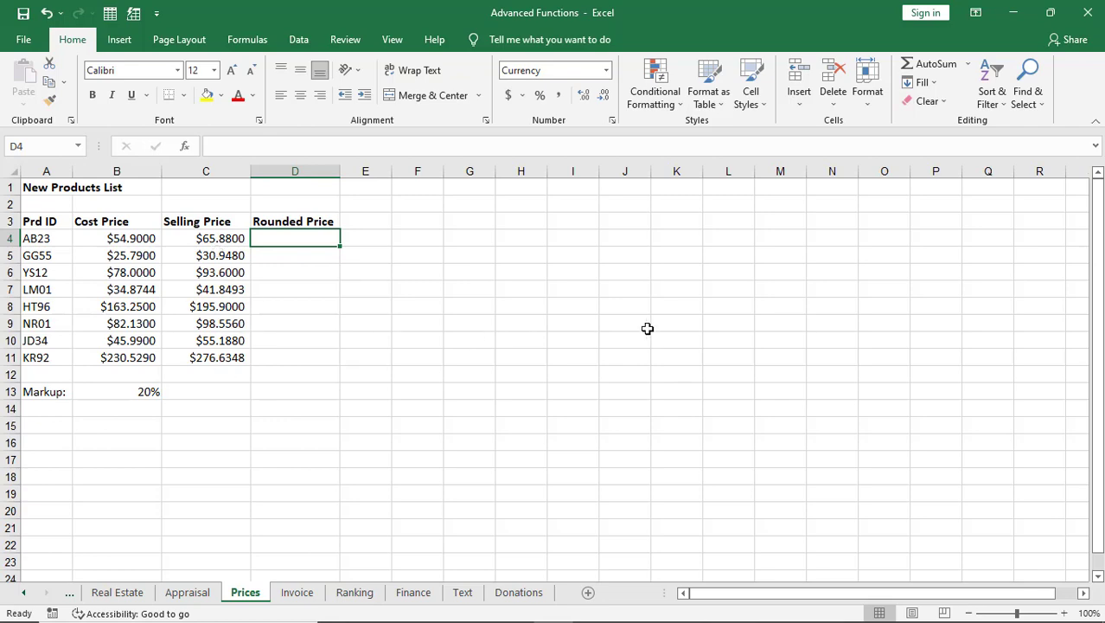
key("alt+Tab")
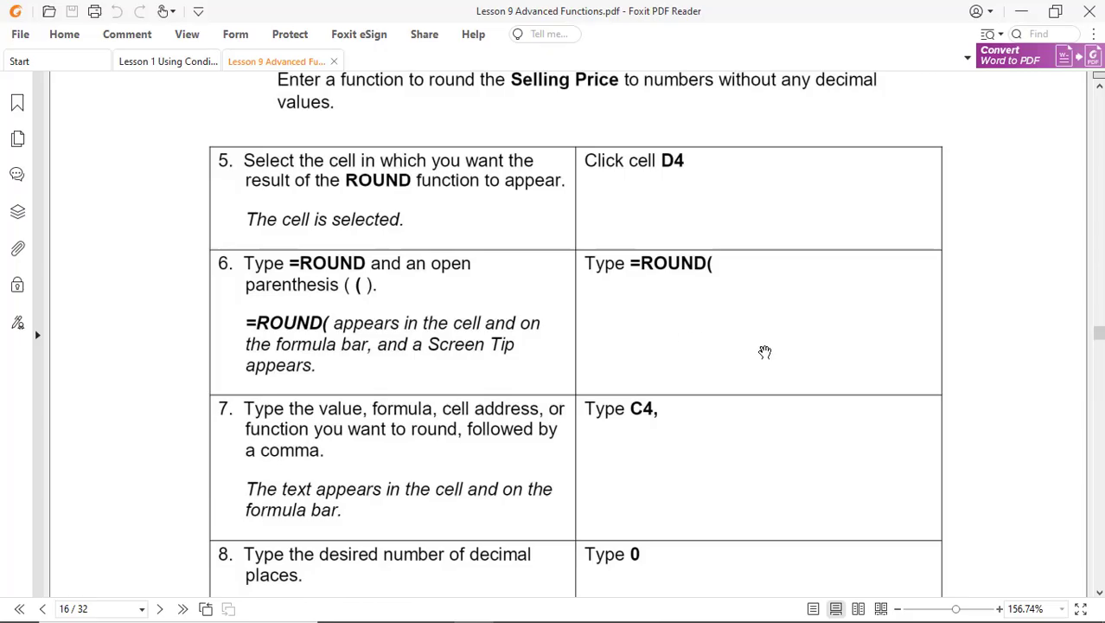
key("alt+Tab")
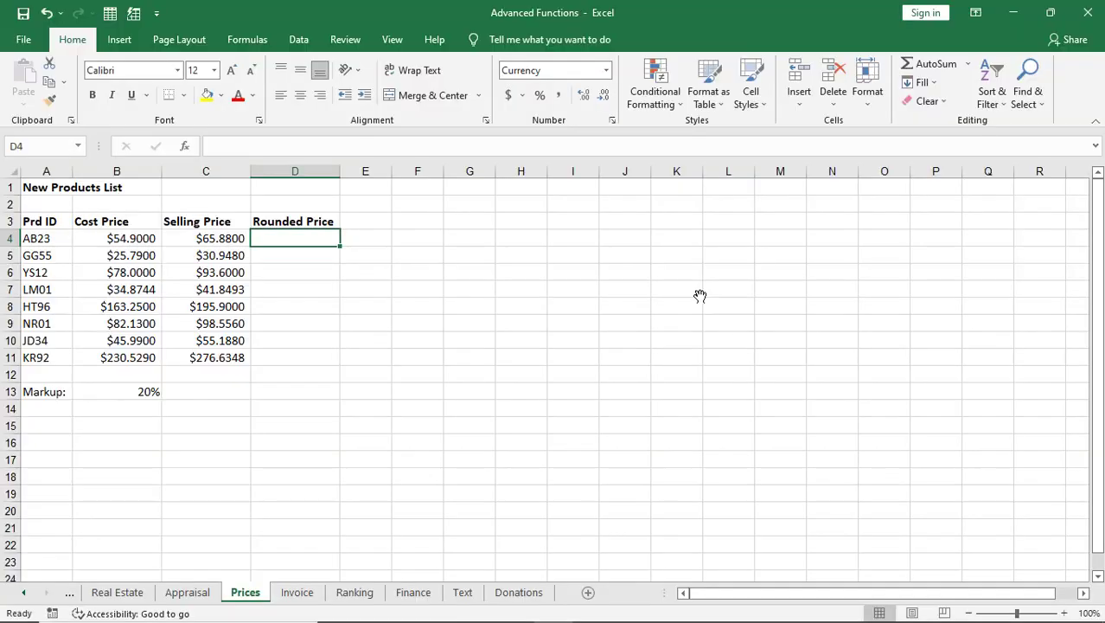
type("=ROUND")
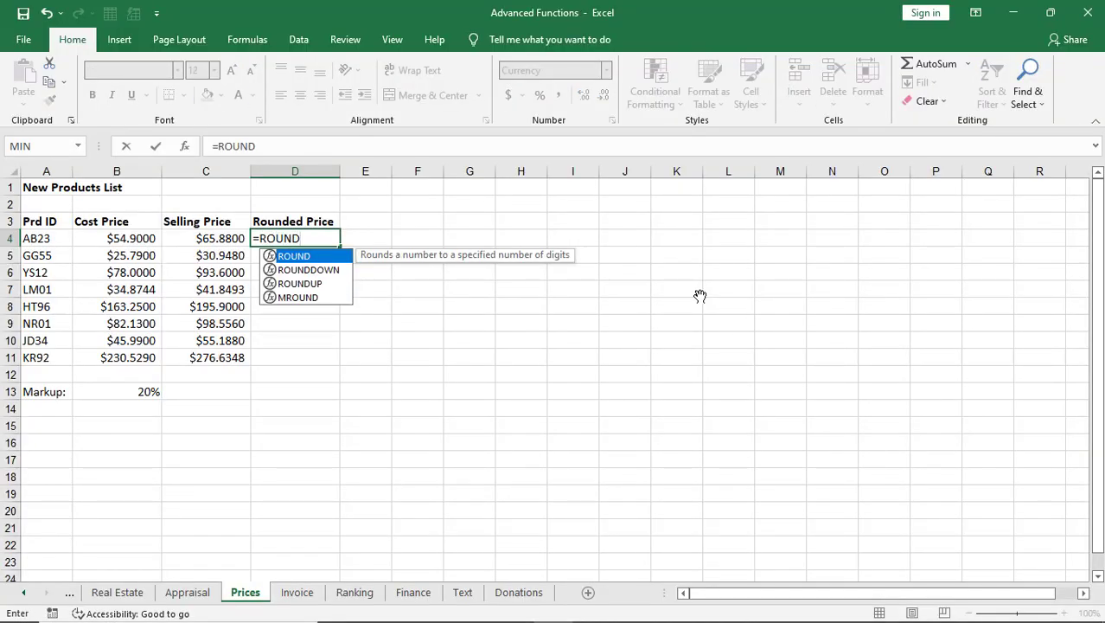
type("(")
key("alt+Tab")
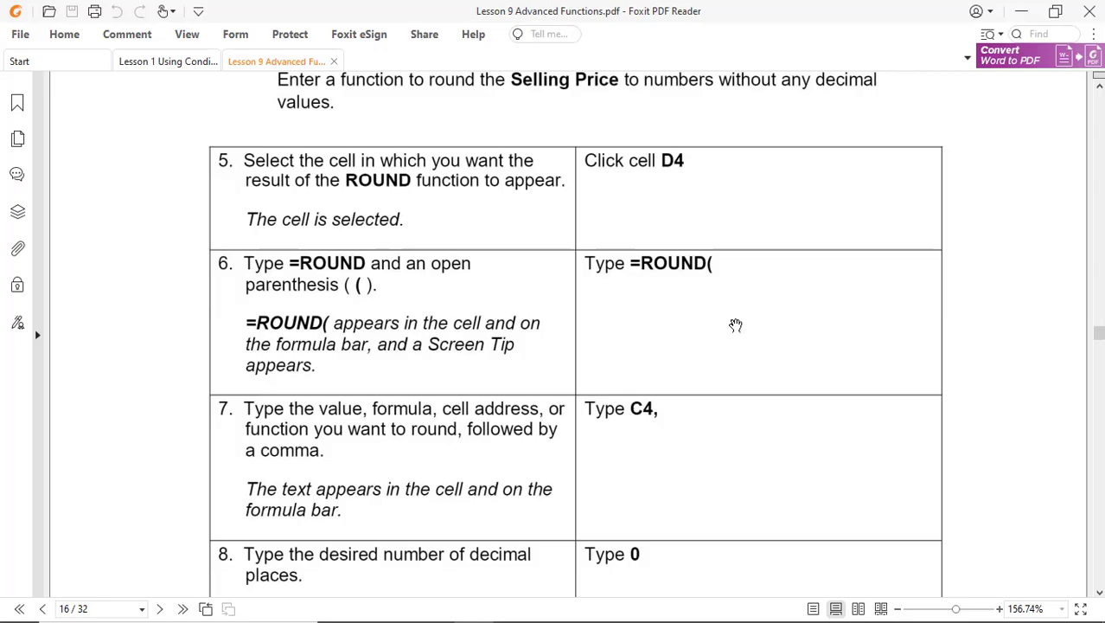
key("alt+Tab")
left_click(203, 238)
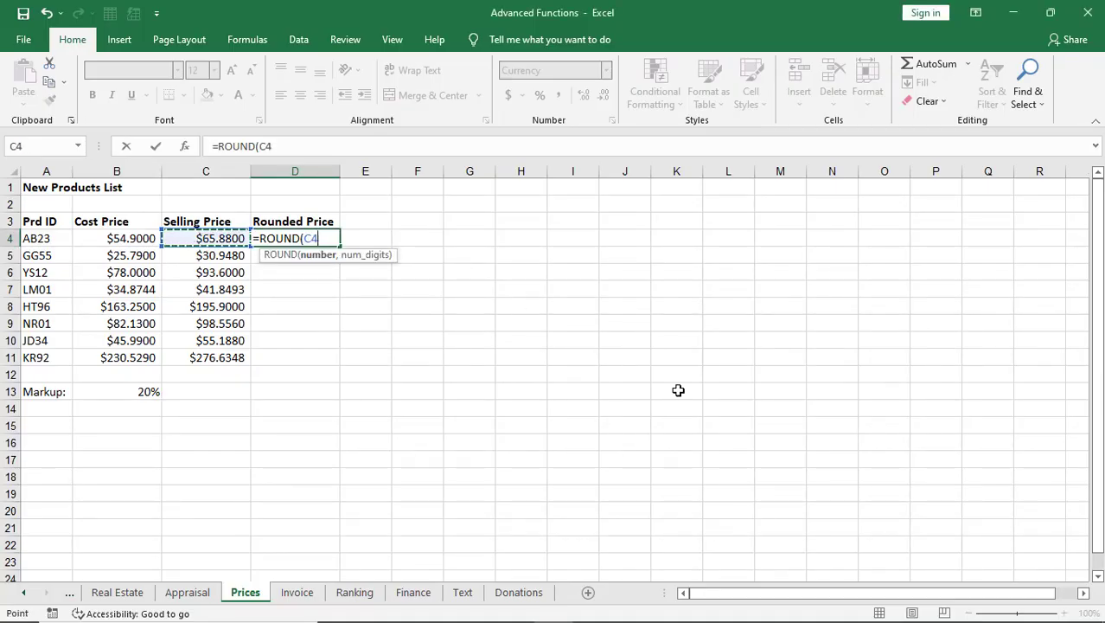
Complete the D4 formula with 0 decimal places as the PDF instructs, entering =ROUND(C4,0).
key("alt+Tab")
scroll(810, 366, "down", 3)
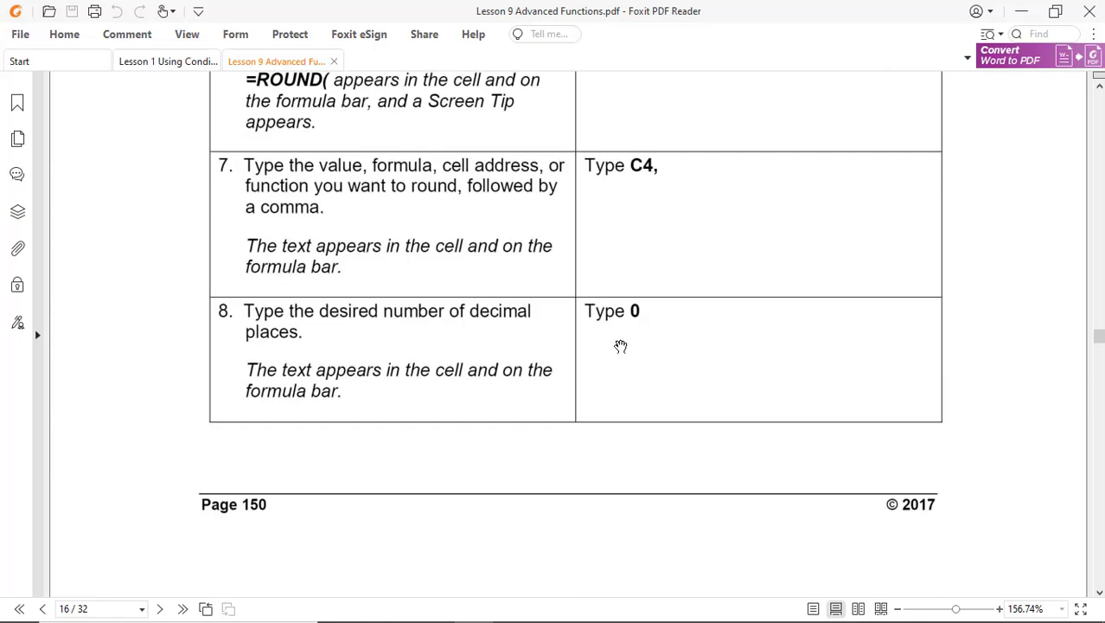
key("alt+Tab")
type(",0")
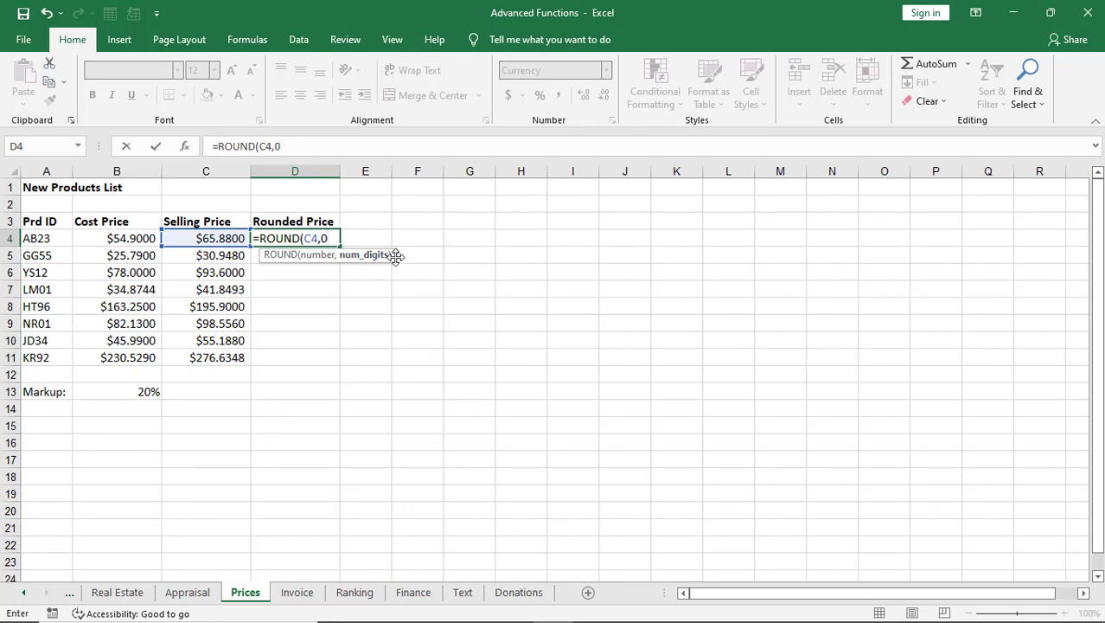
key("alt+Tab")
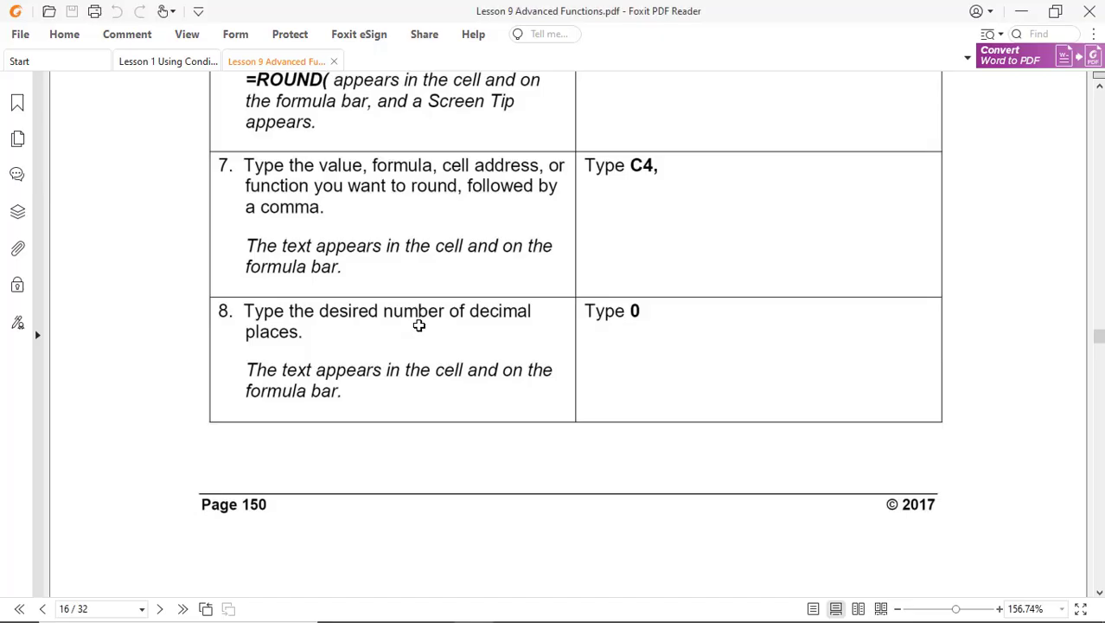
key("alt+Tab")
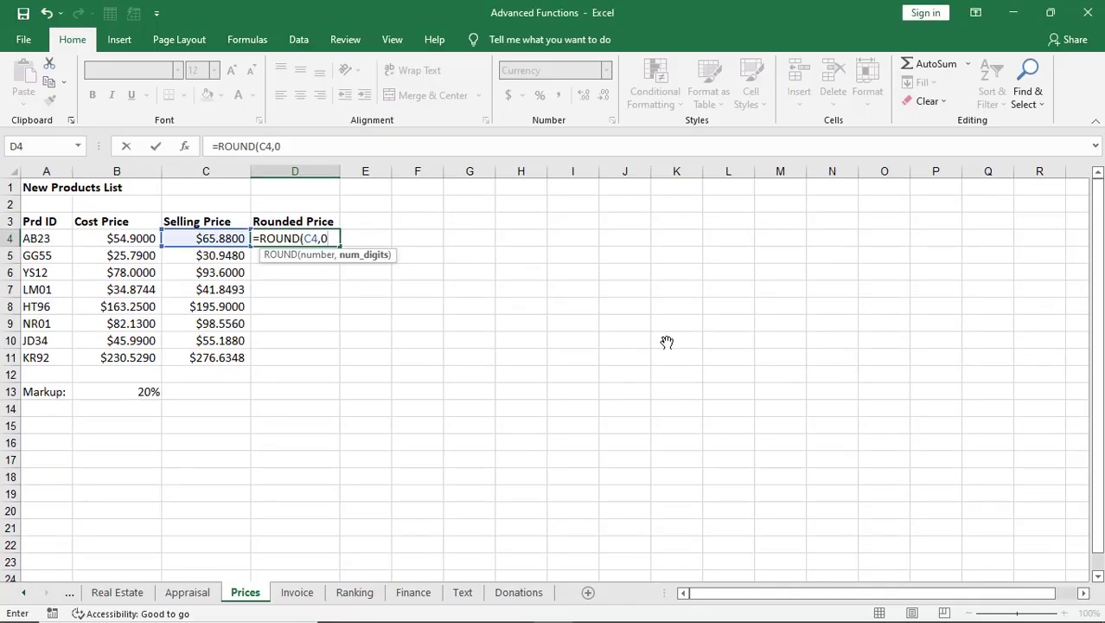
type(")")
key("Return")
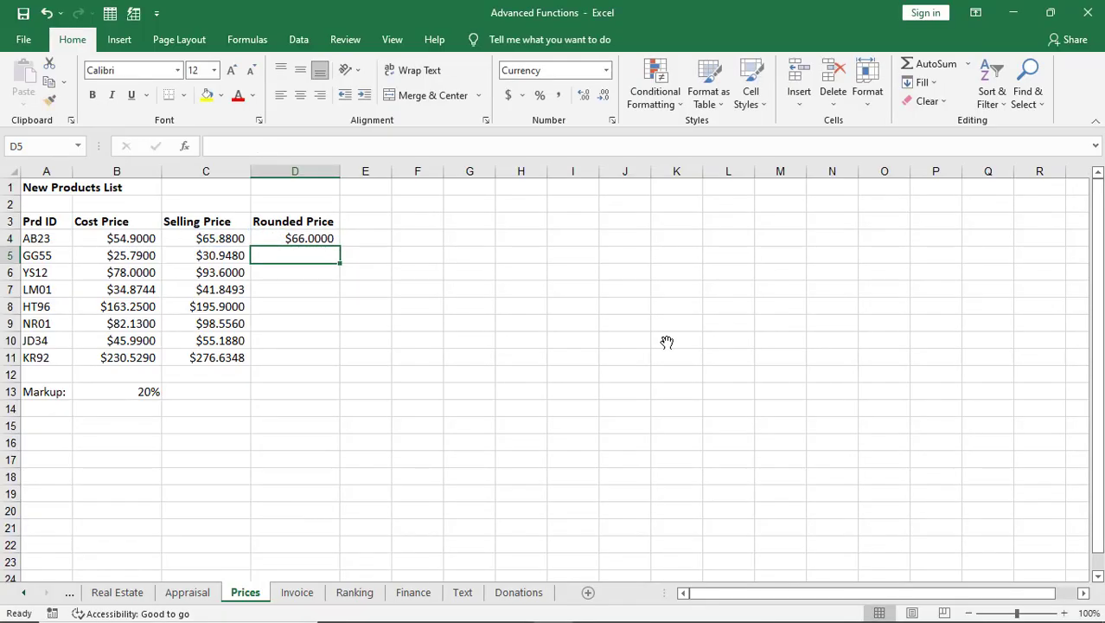
Inspect the formula in D4 and review the PDF's ROUND section, including its two-decimal example and the ROUNDUP and ROUNDDOWN note.
left_click(296, 240)
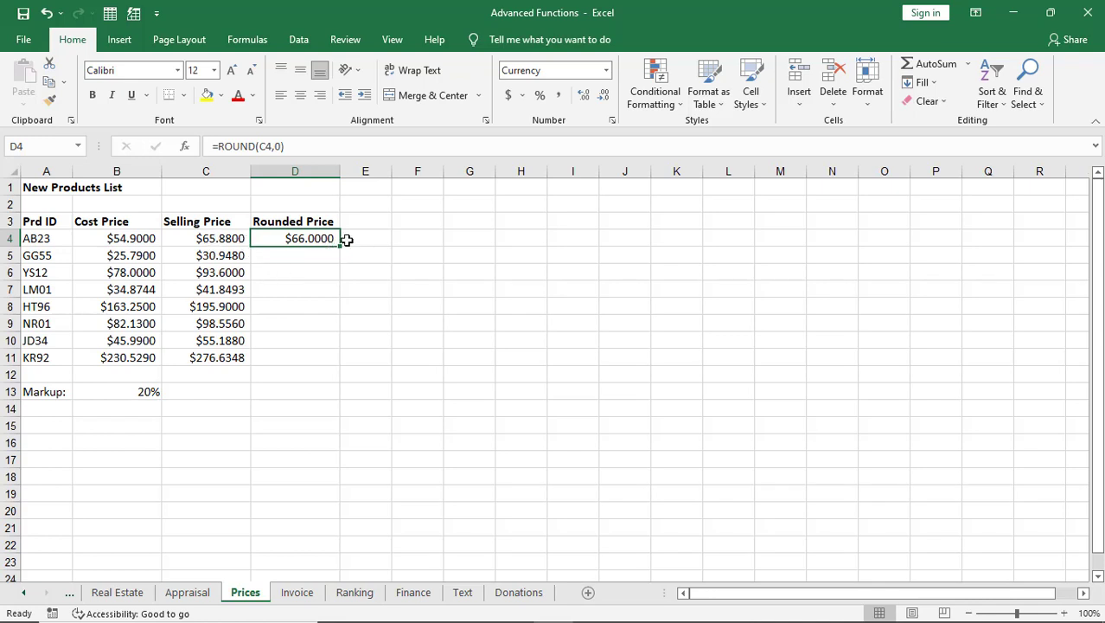
key("alt+Tab")
scroll(771, 406, "down", 5)
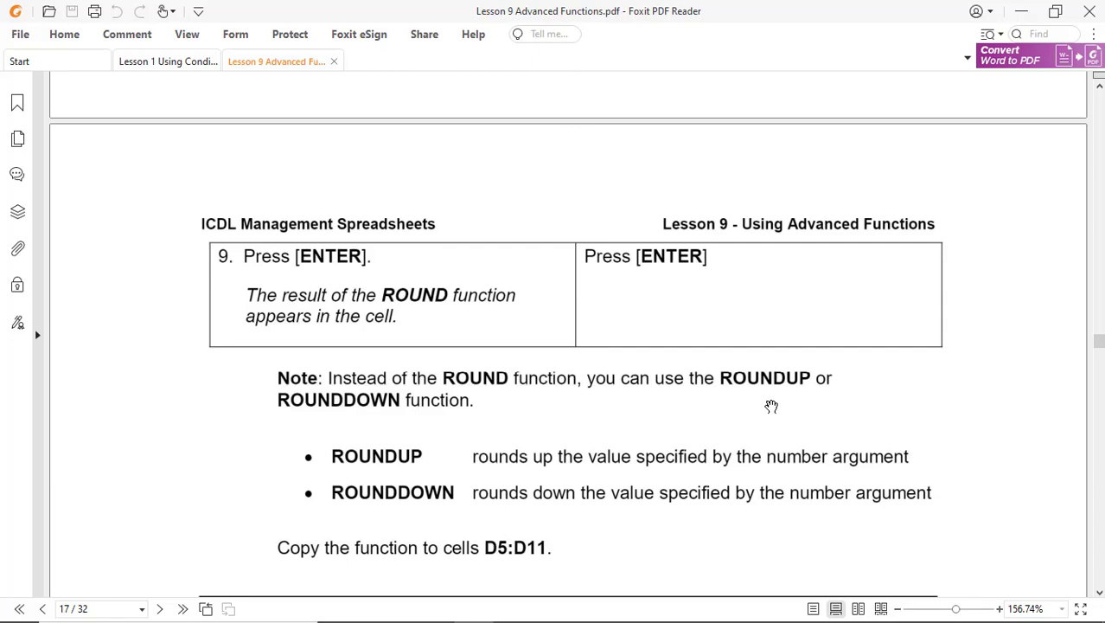
scroll(771, 406, "down", 3)
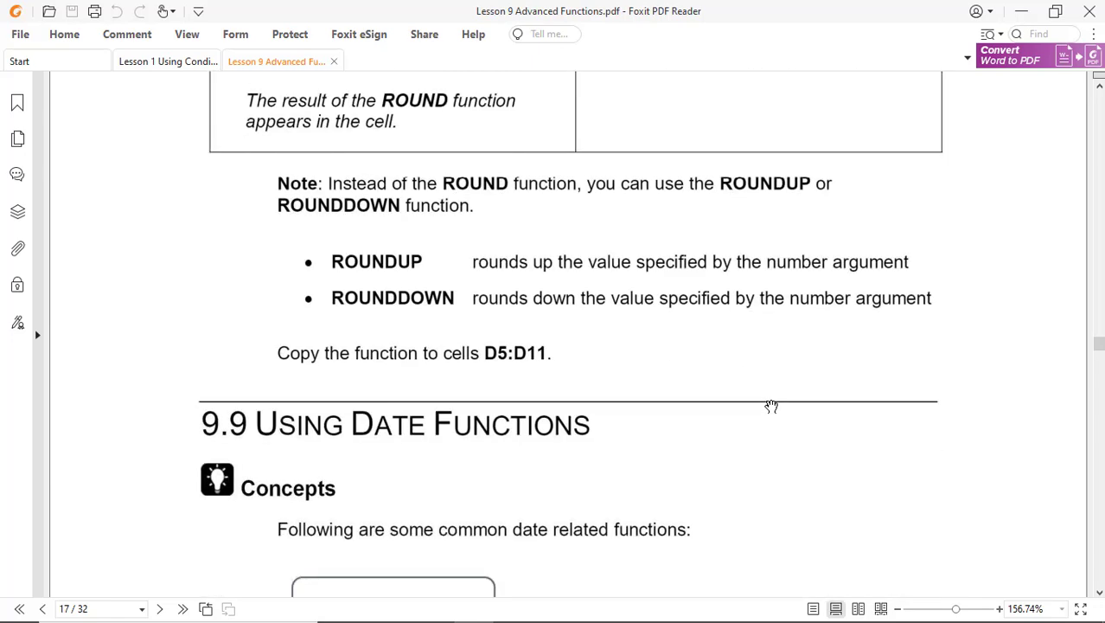
scroll(771, 407, "up", 2)
key("alt+Tab")
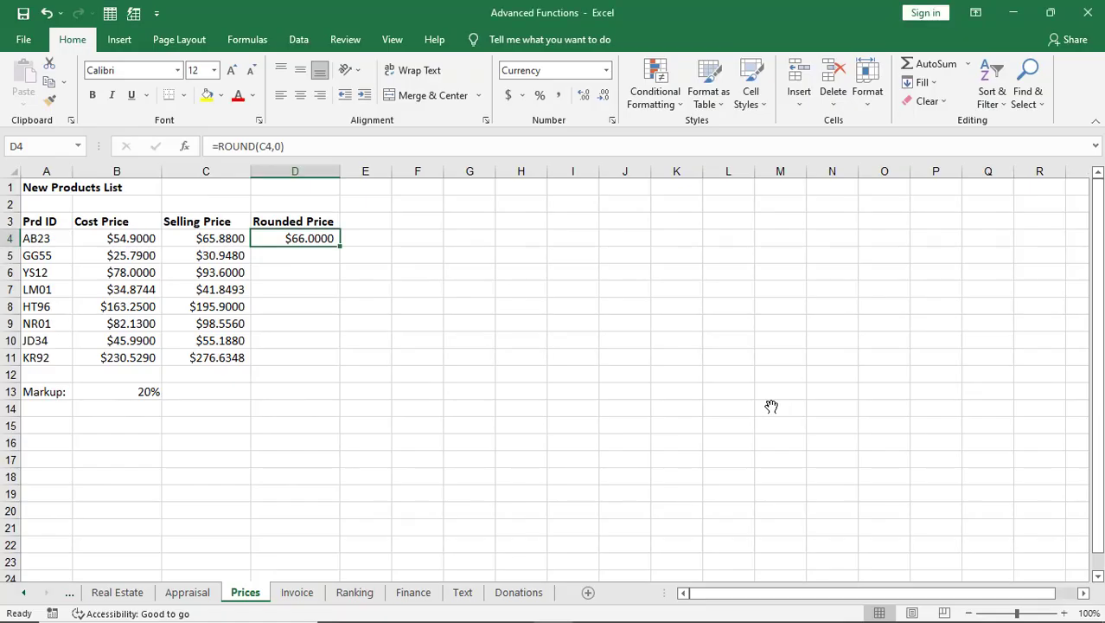
key("alt+Tab")
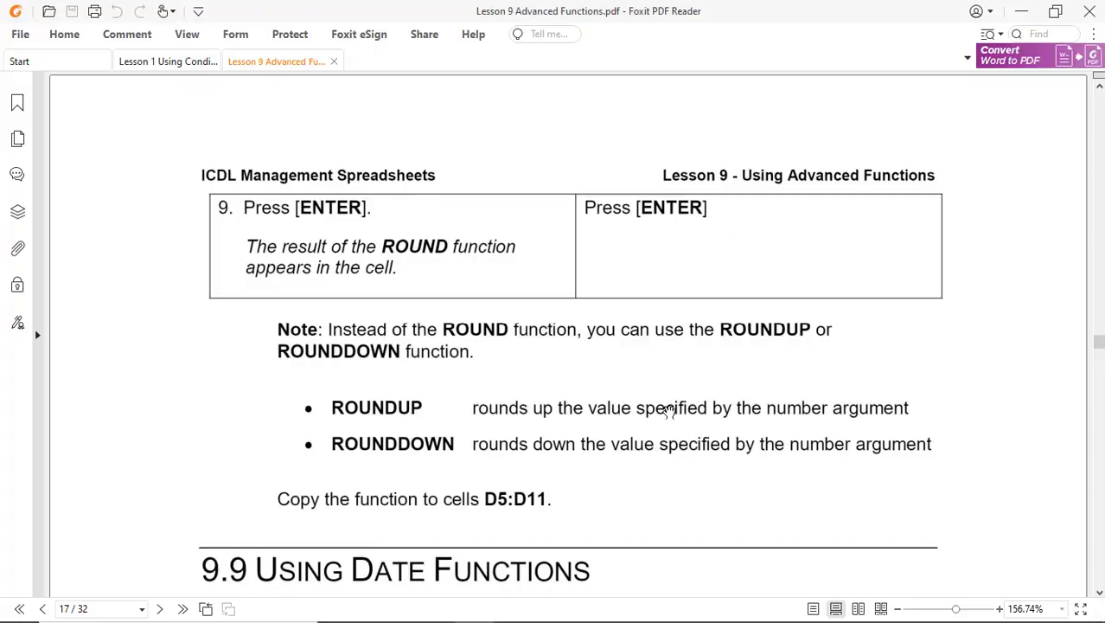
scroll(846, 436, "up", 8)
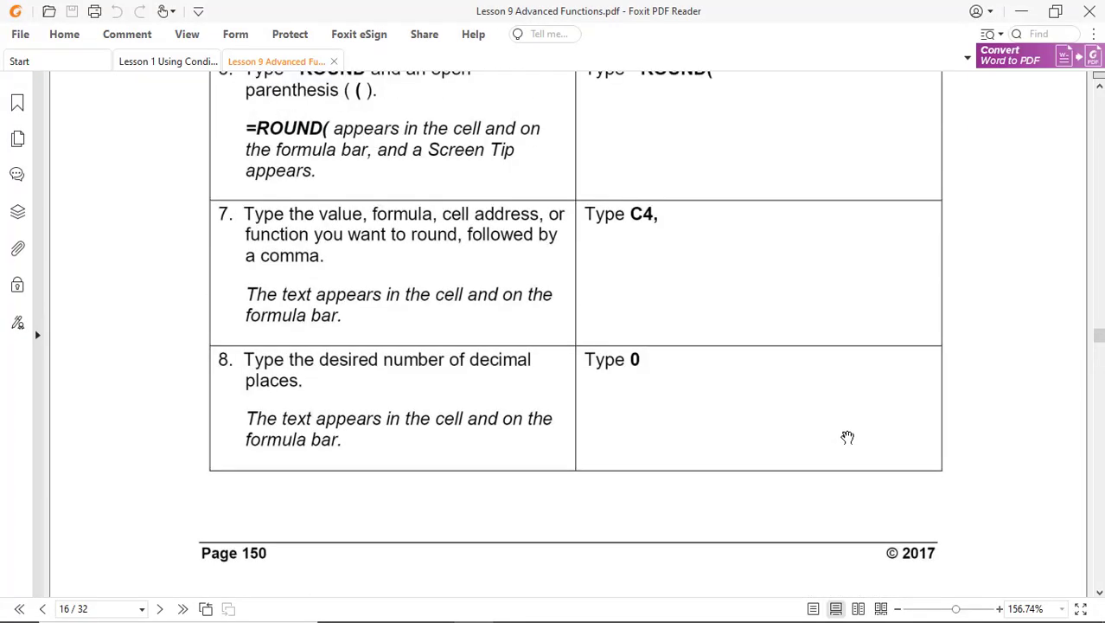
scroll(847, 436, "up", 8)
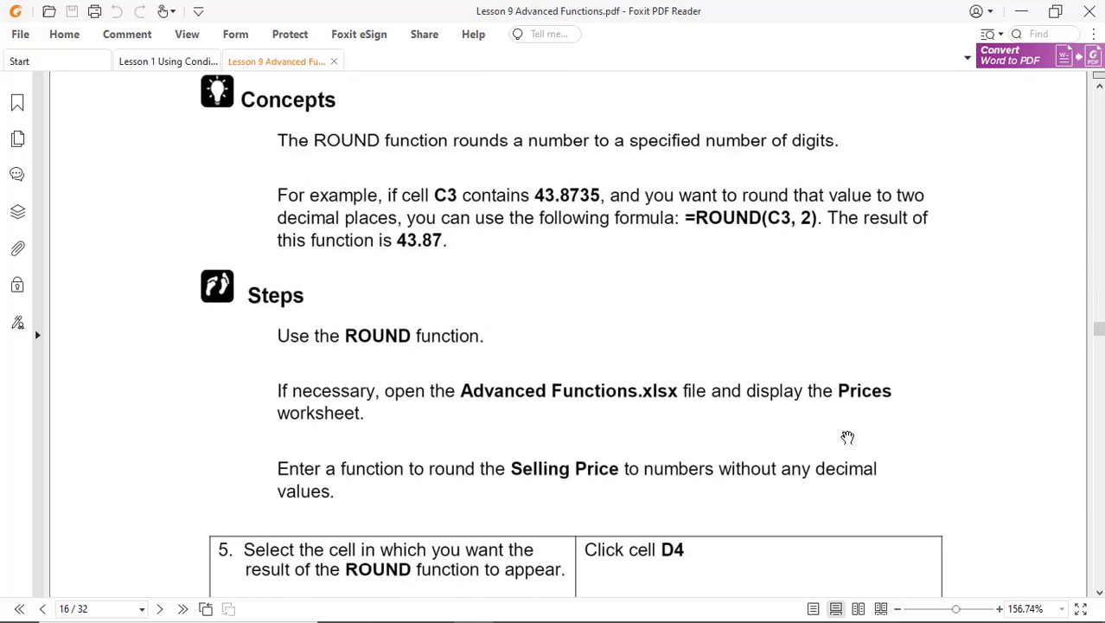
scroll(848, 435, "up", 5)
scroll(848, 434, "down", 15)
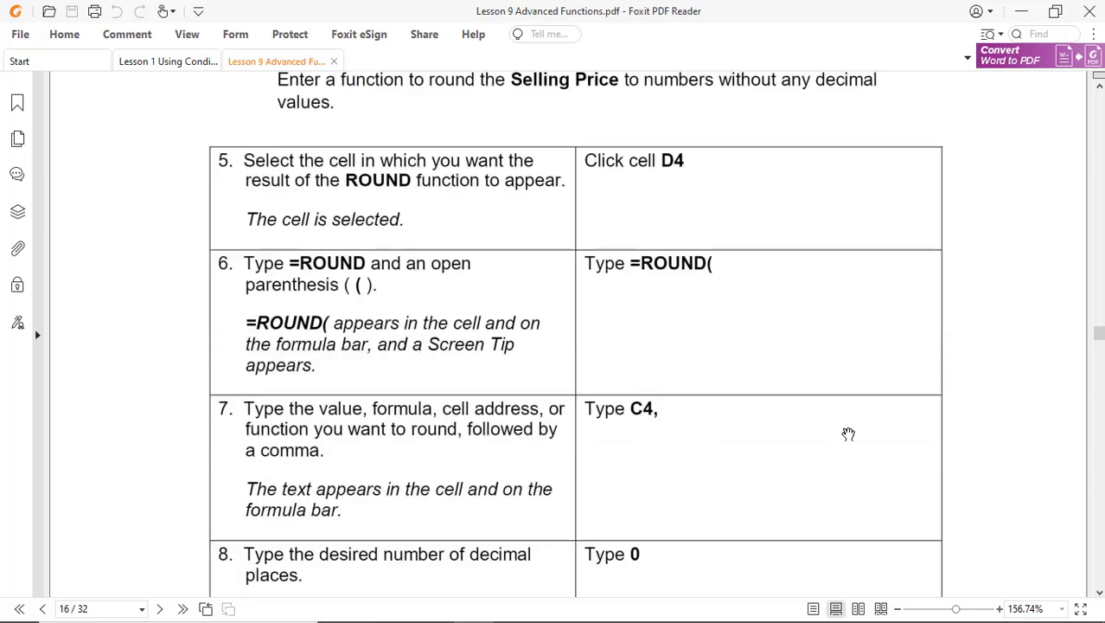
scroll(849, 434, "down", 15)
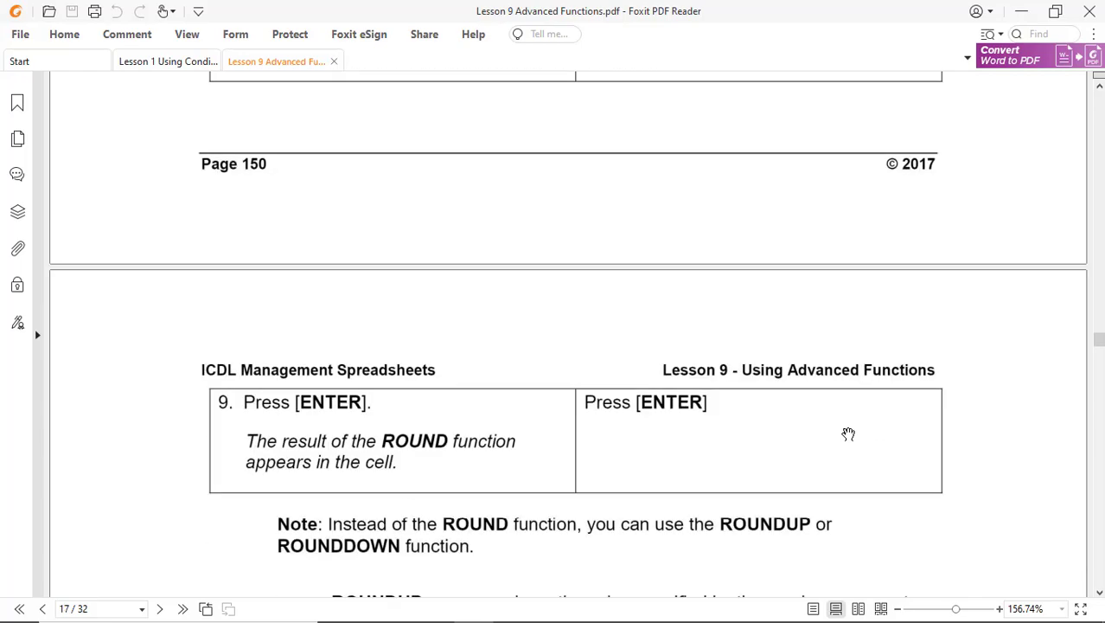
Switch back to Excel and change the number of decimal places in the D4 formula to 2, giving =ROUND(C4,2).
key("alt+Tab")
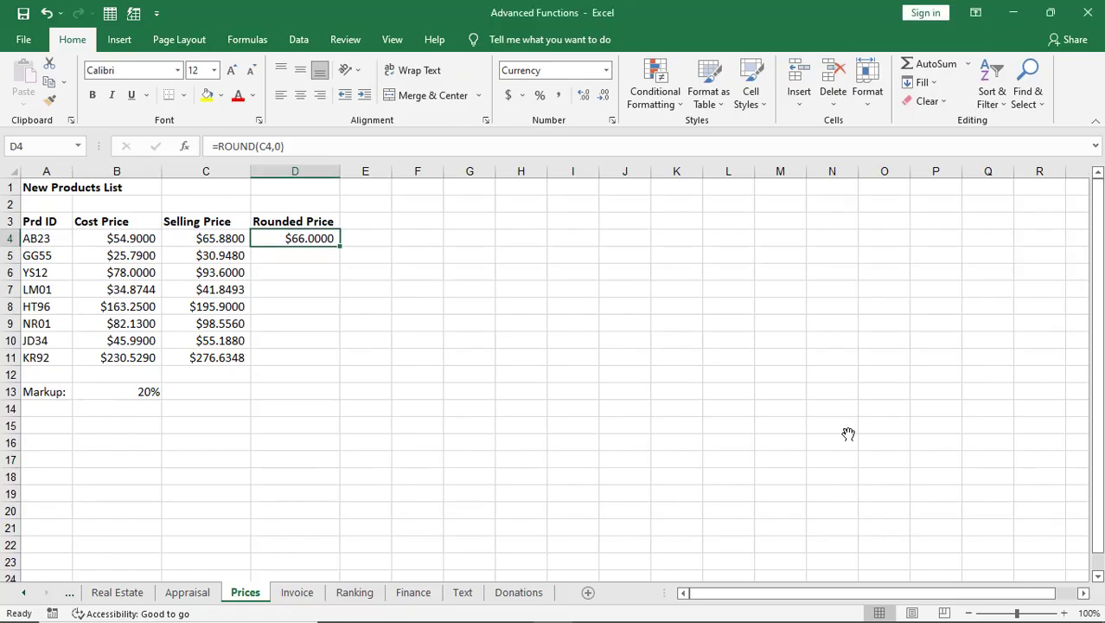
left_click(280, 147)
key("BackSpace")
type("2")
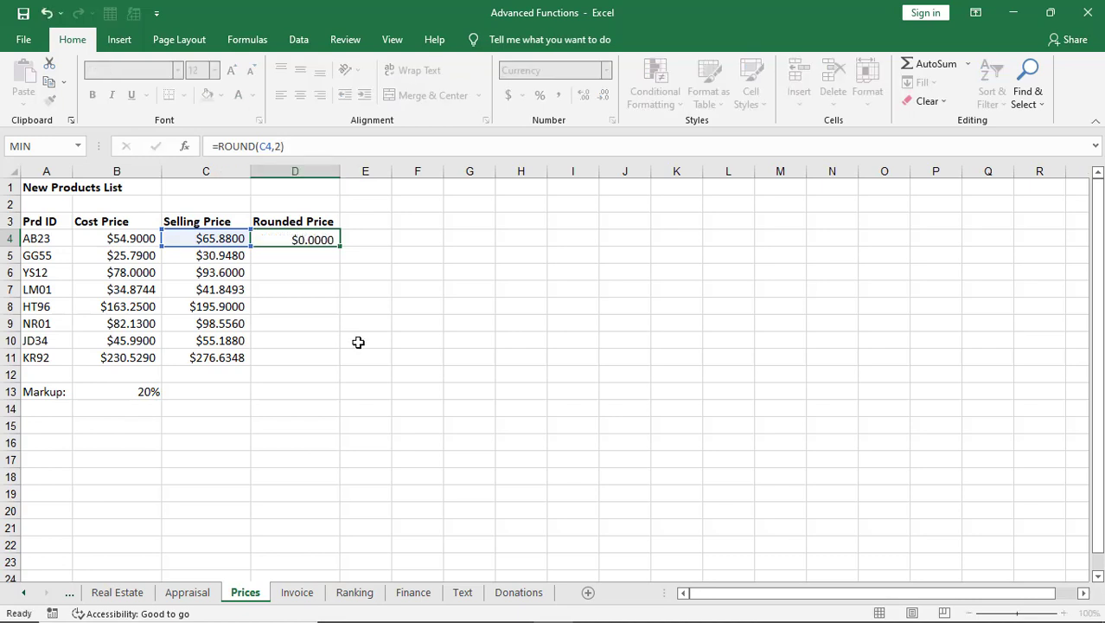
Enter the formula =ROUND(C4,2) in cell D4 and change its number of digits to 4.
key("Return")
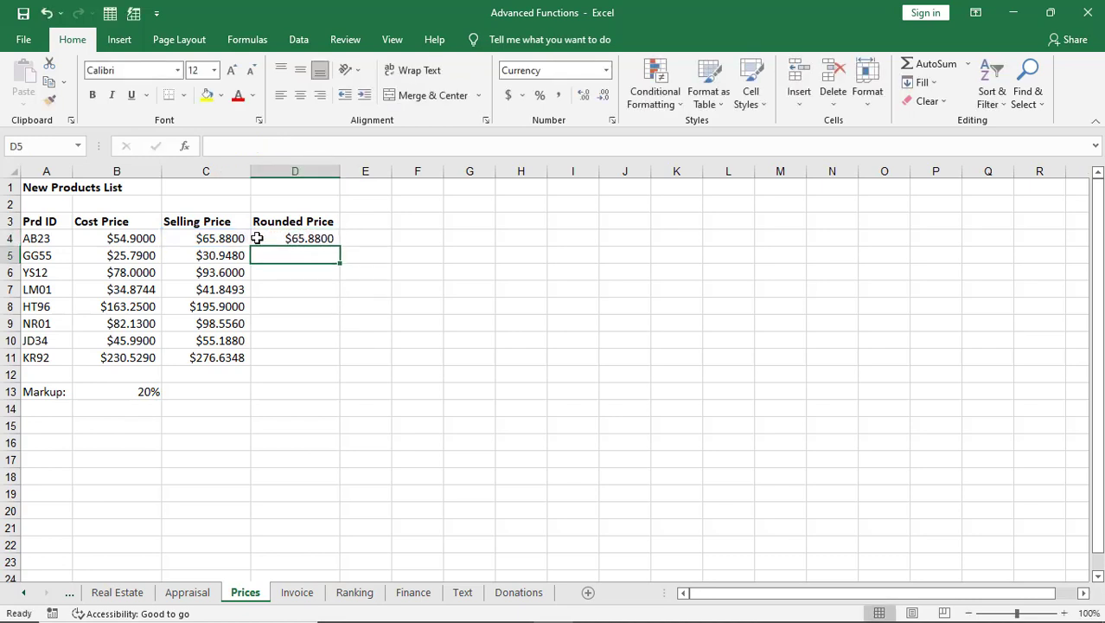
left_click(280, 241)
left_click(280, 146)
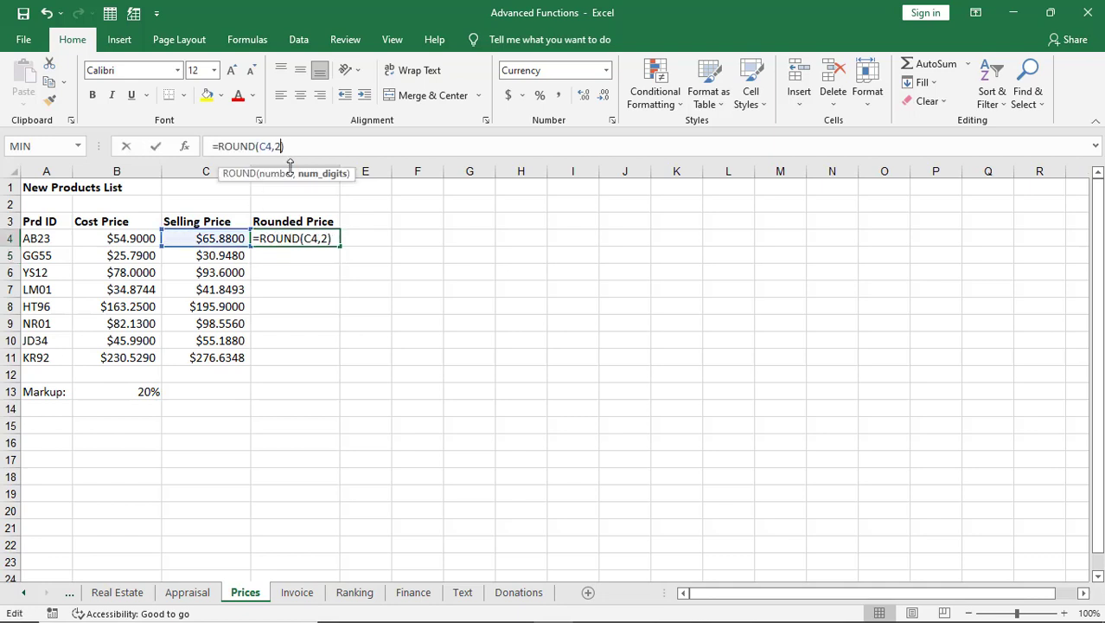
key("BackSpace")
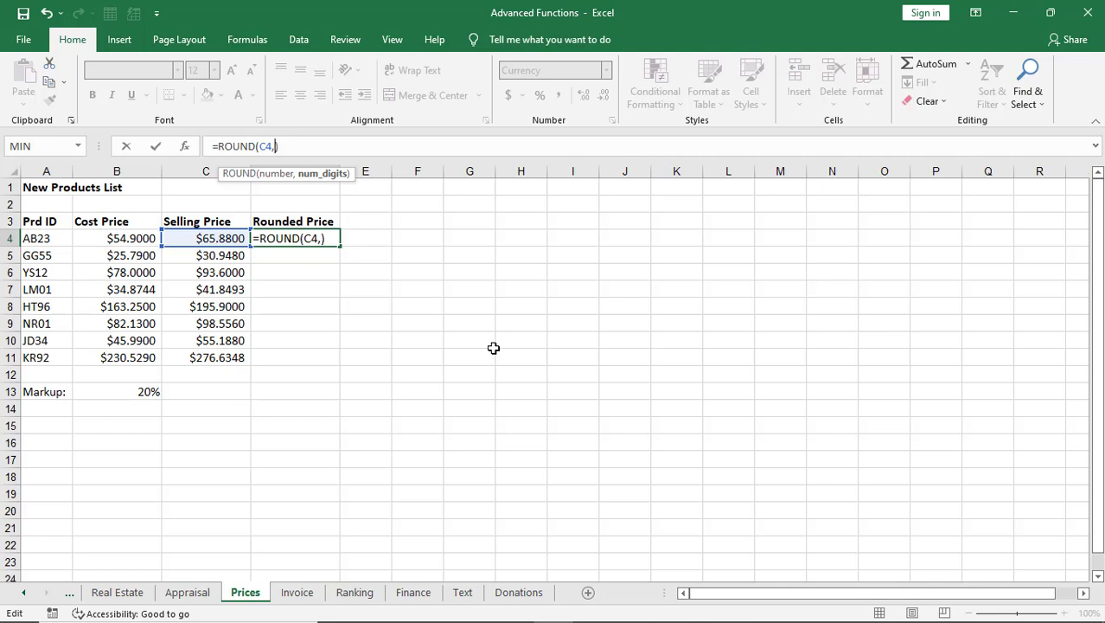
type("4)")
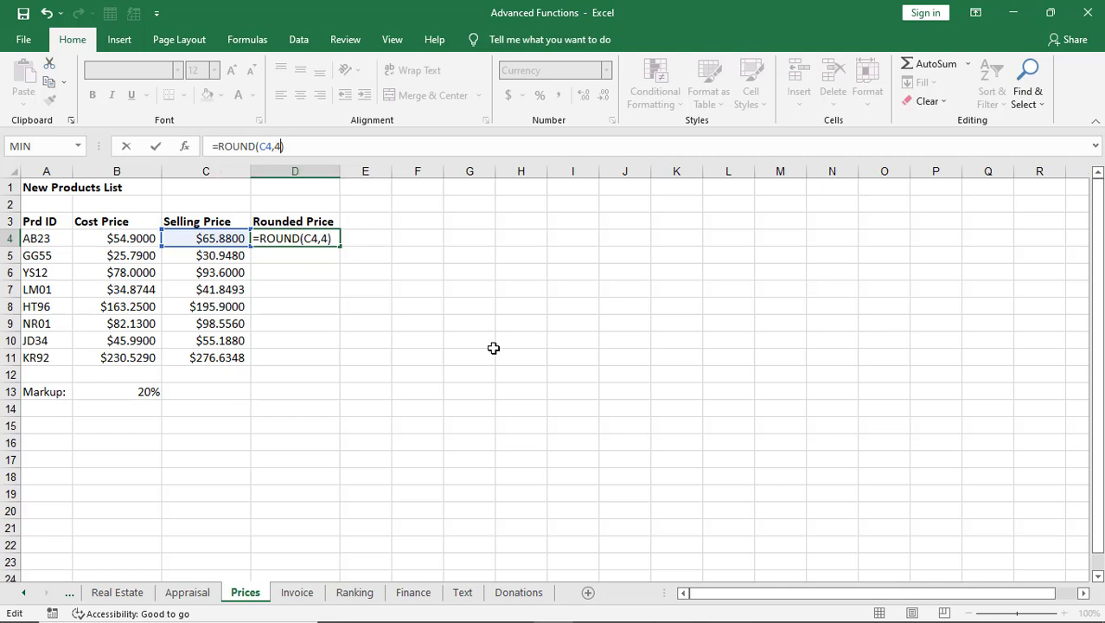
key("Return")
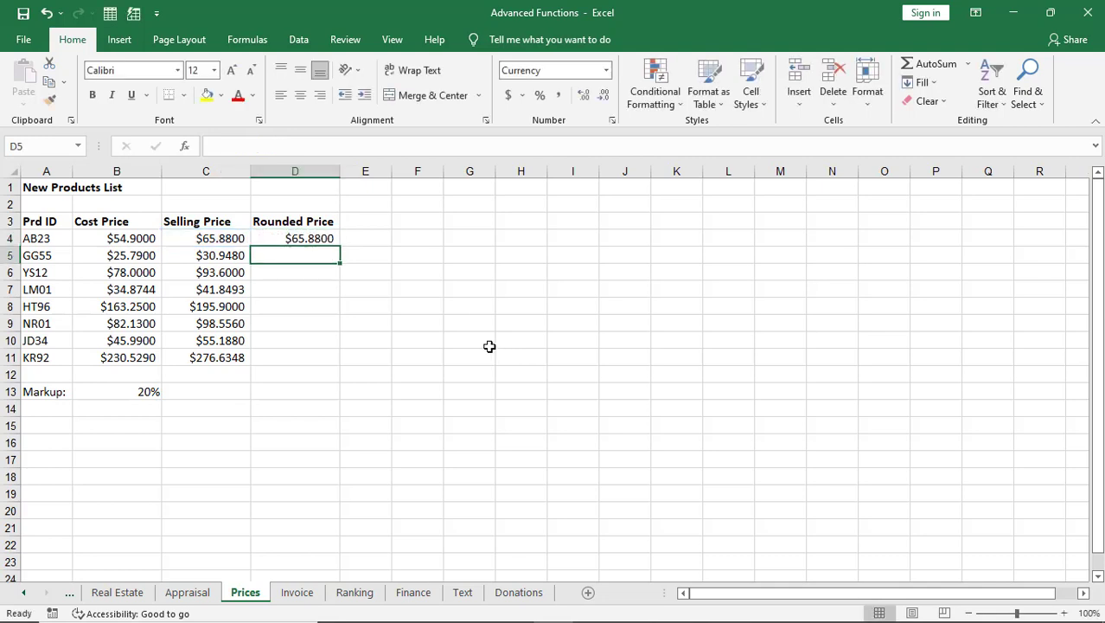
Change the number of digits in D4's ROUND formula to 1 and copy the formula down through D11.
left_click(294, 236)
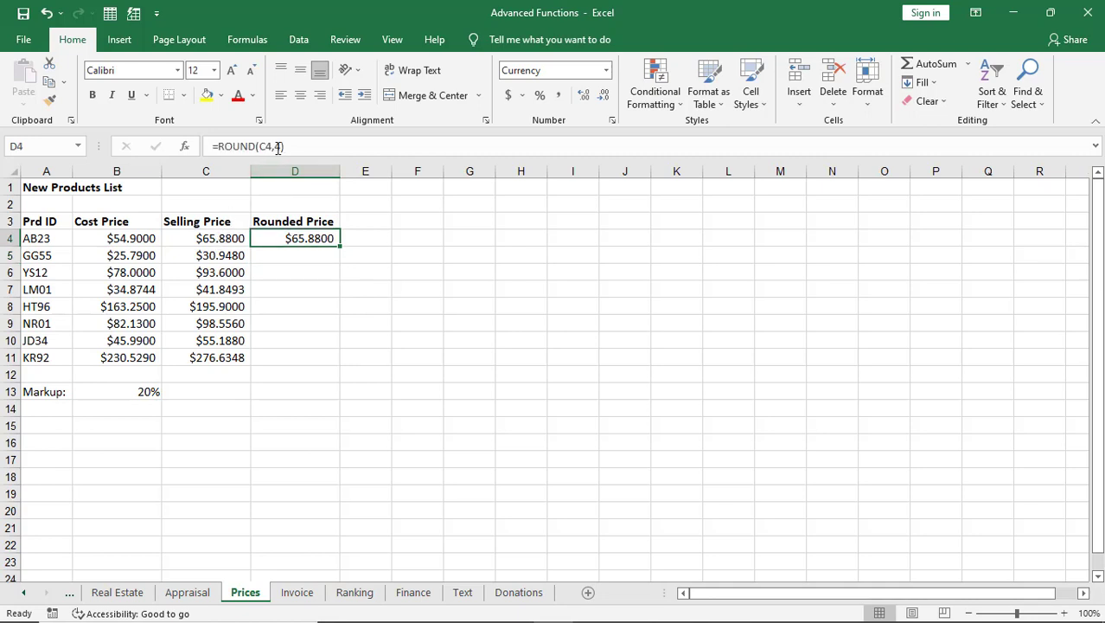
left_click(279, 147)
key("Delete")
type("1")
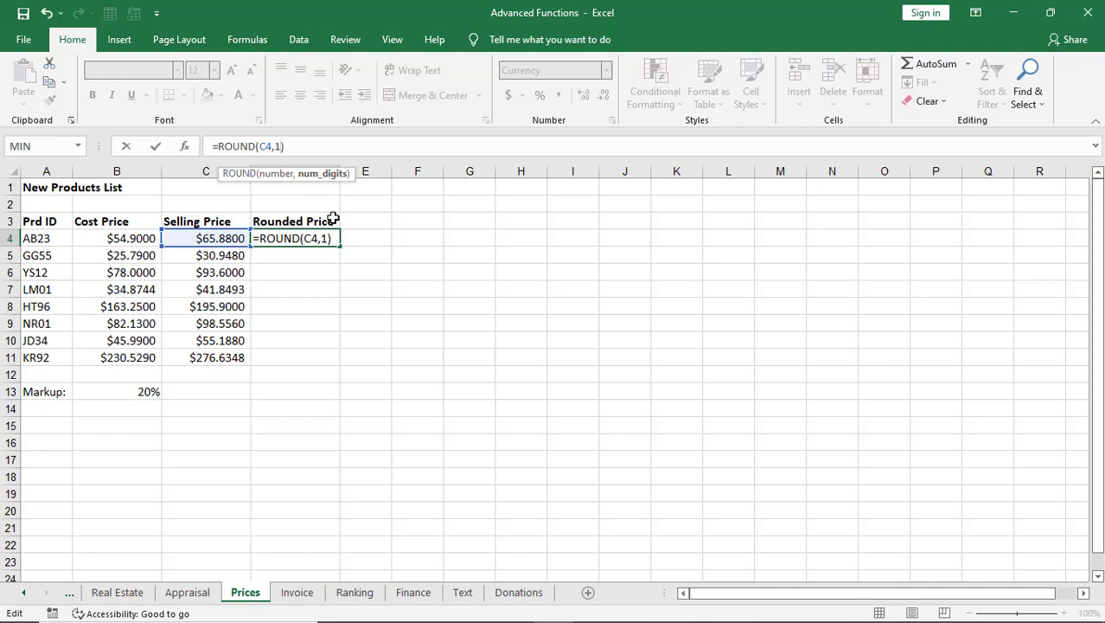
key("Return")
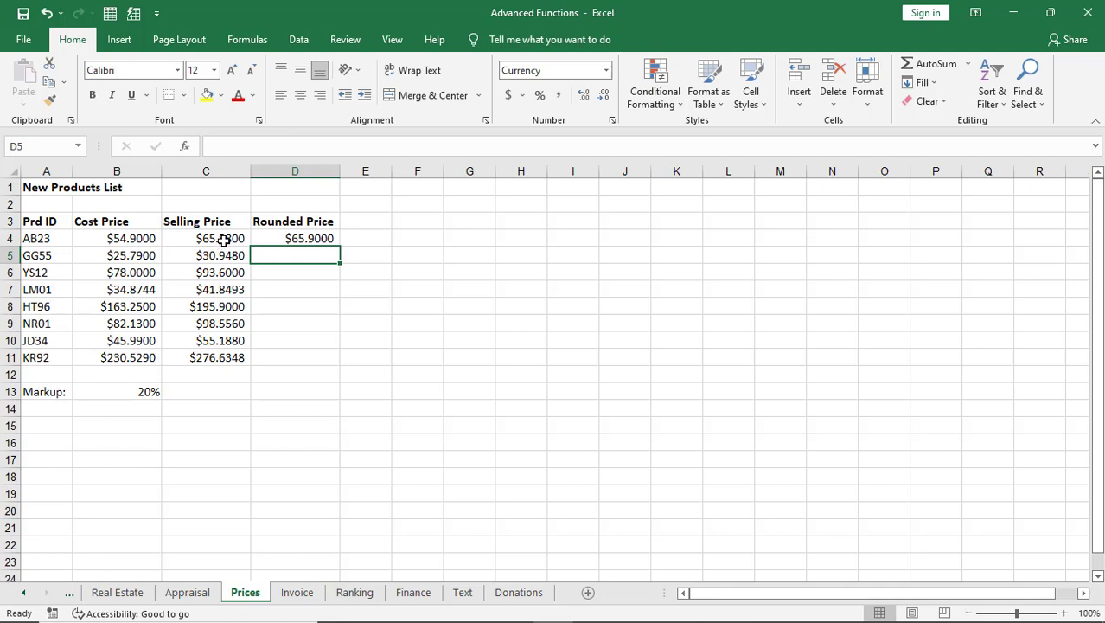
left_click(312, 239)
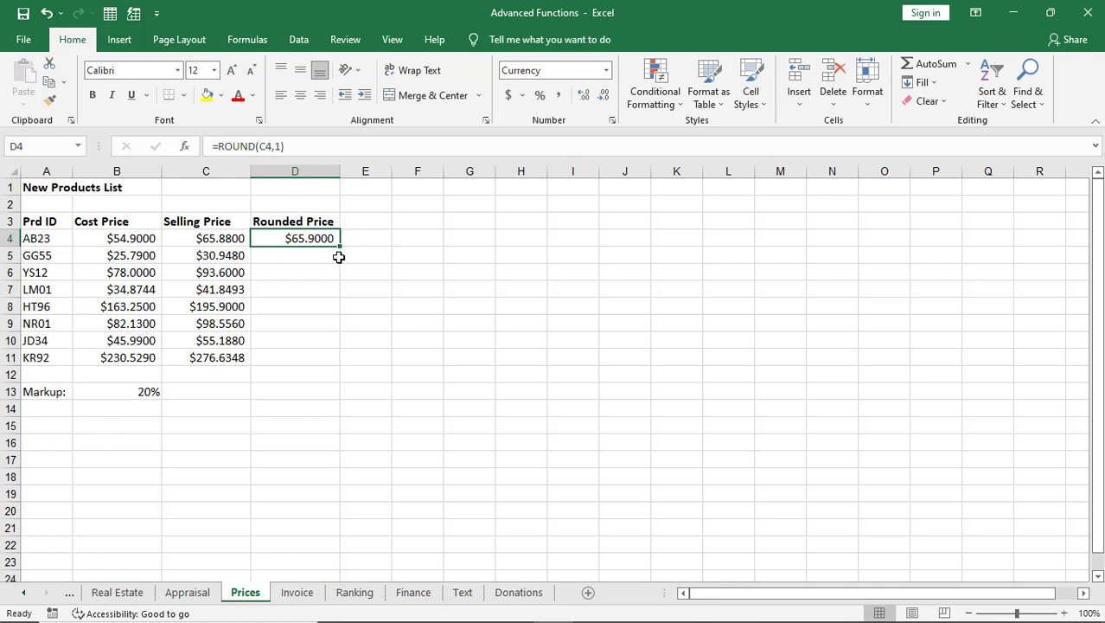
left_click_drag(340, 246, 344, 372)
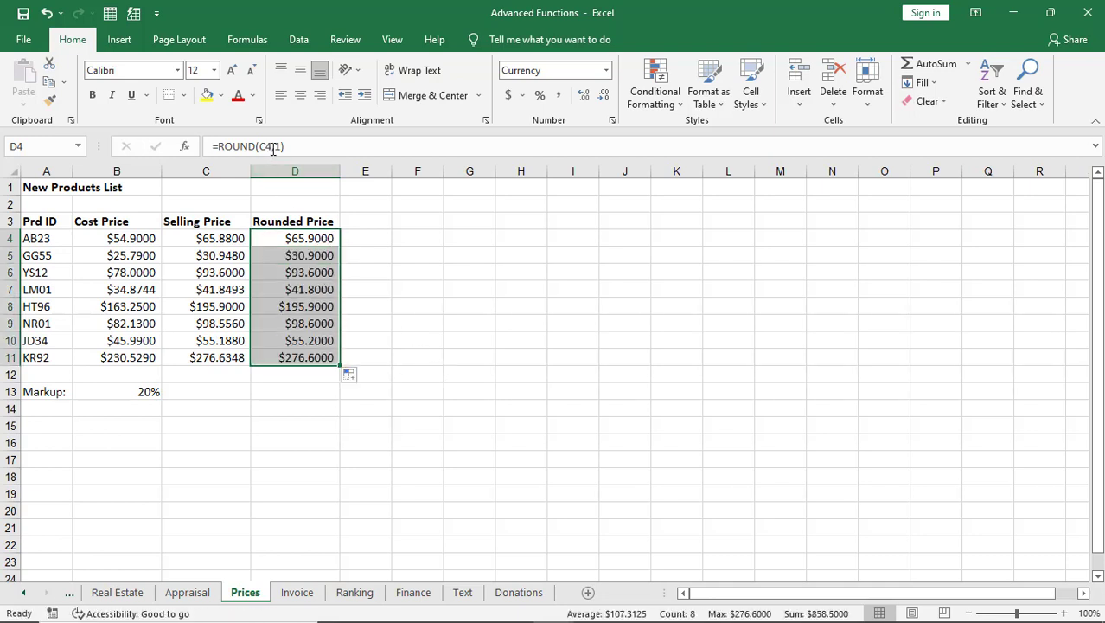
left_click(279, 145)
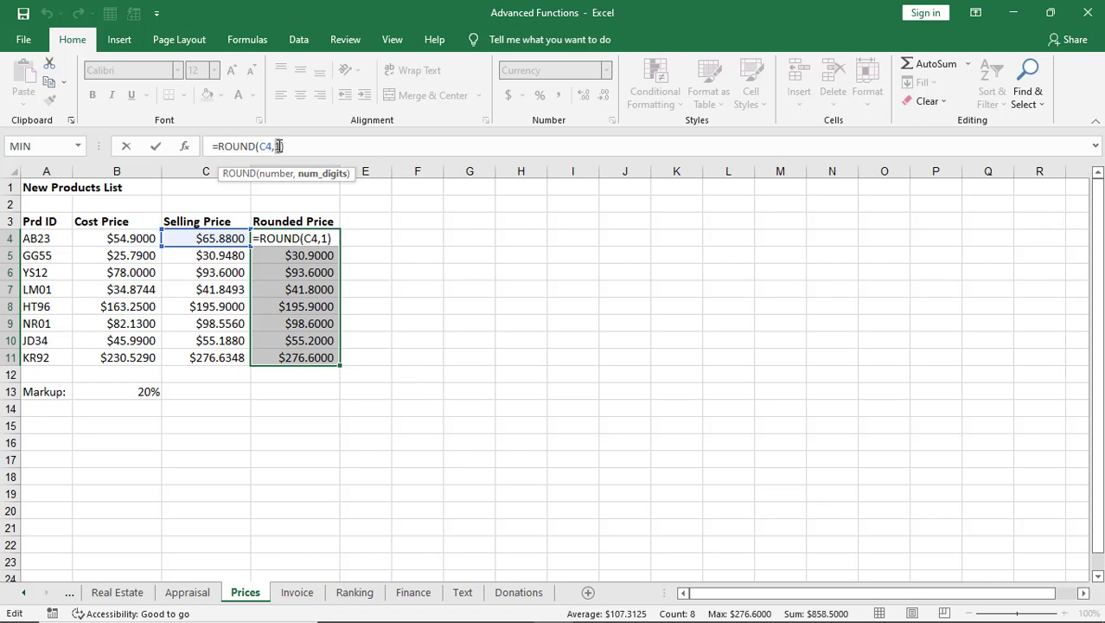
left_click(318, 272)
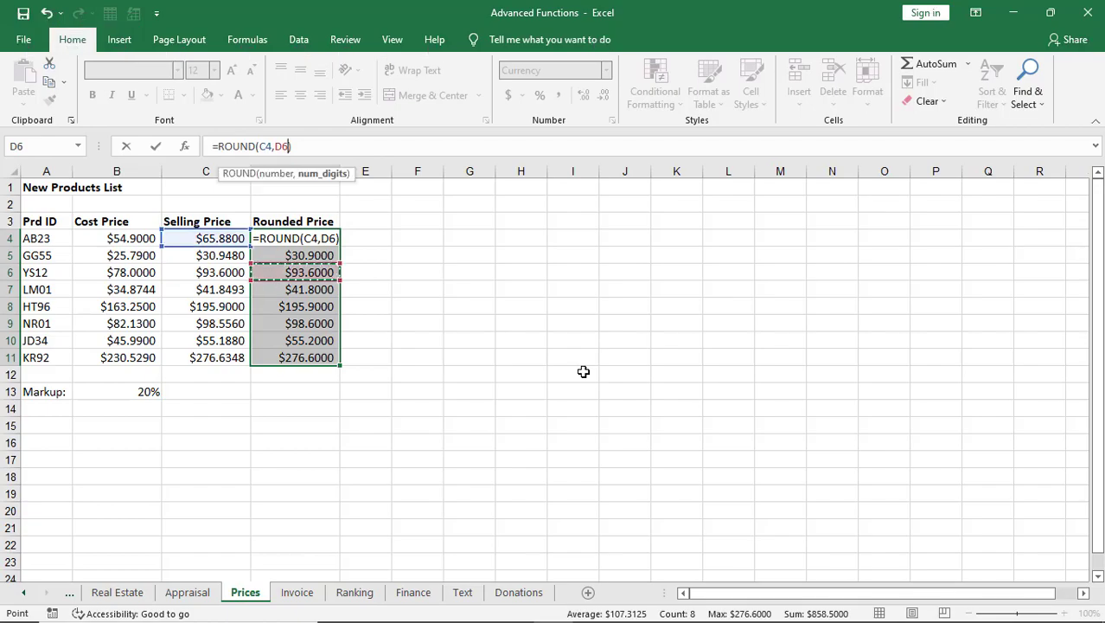
Read the date functions section in the lesson PDF in Foxit PDF Reader and bring up the workbook's Invoice worksheet it refers to.
key("alt+Tab")
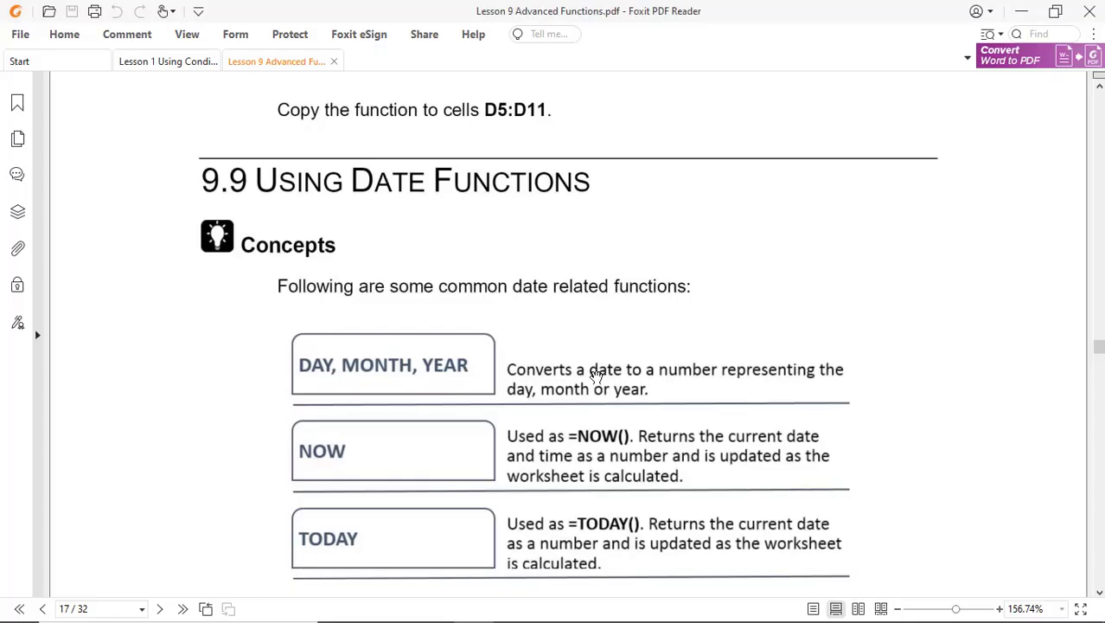
scroll(597, 377, "down", 10)
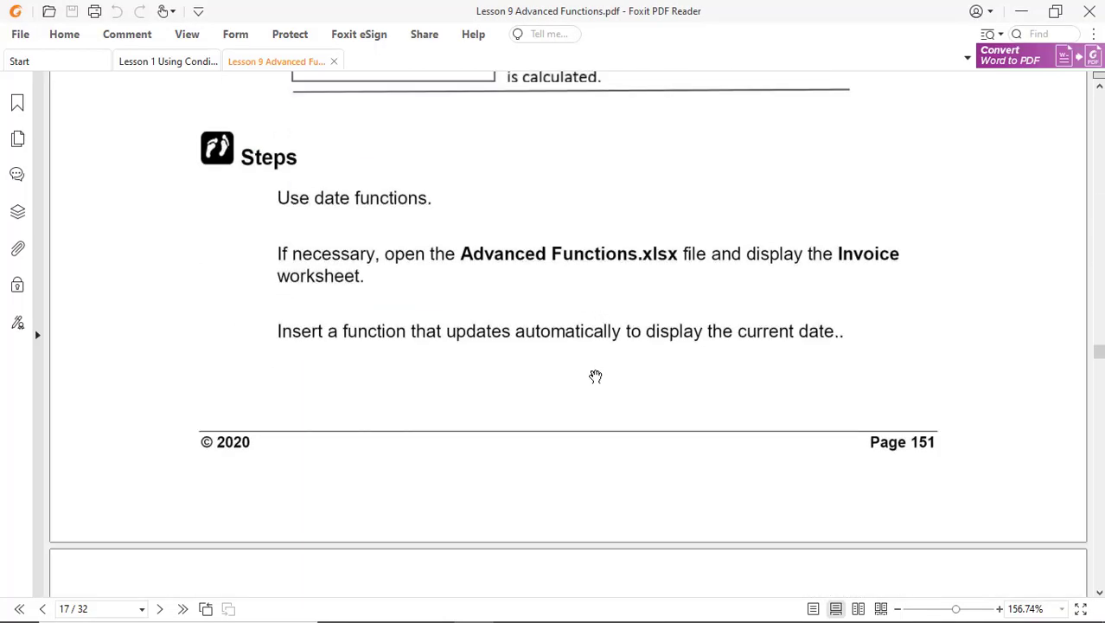
key("alt+Tab")
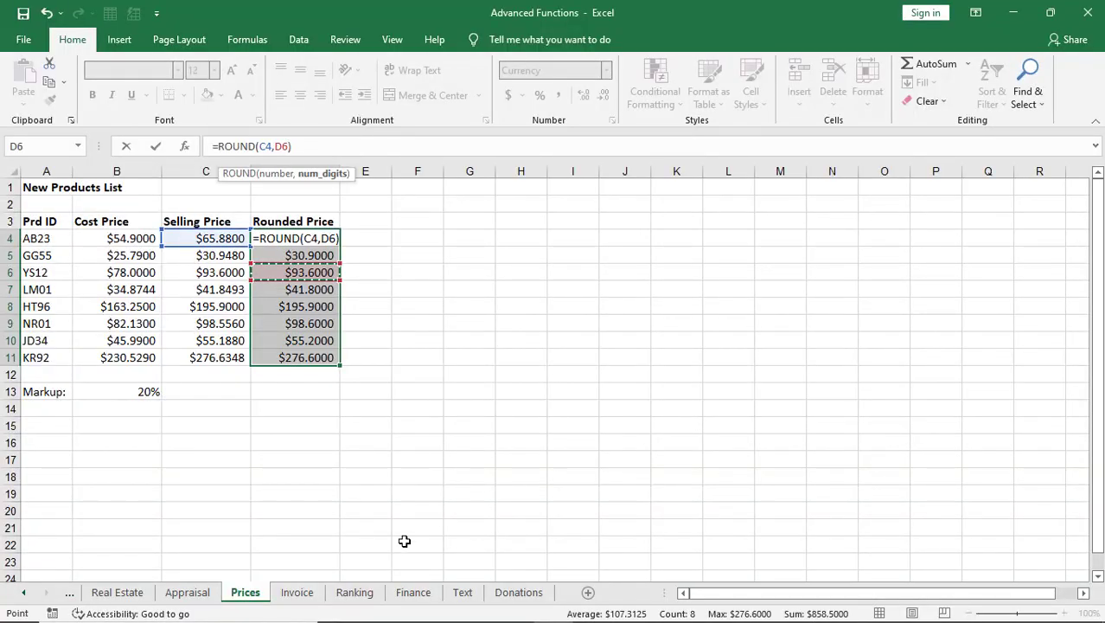
left_click(299, 594)
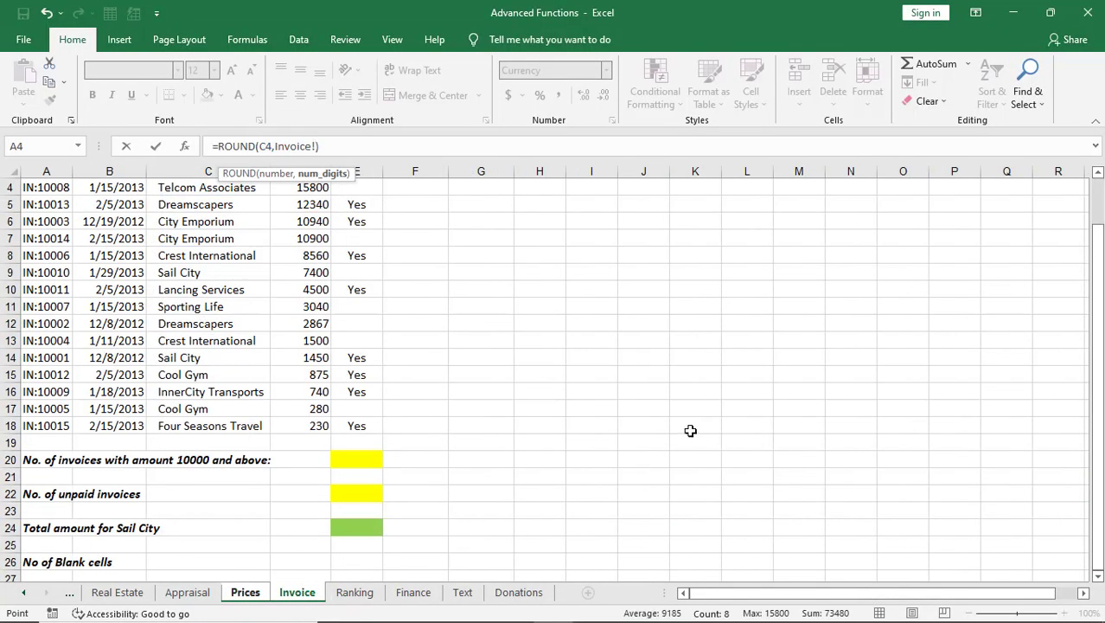
key("alt+Tab")
scroll(690, 437, "down", 5)
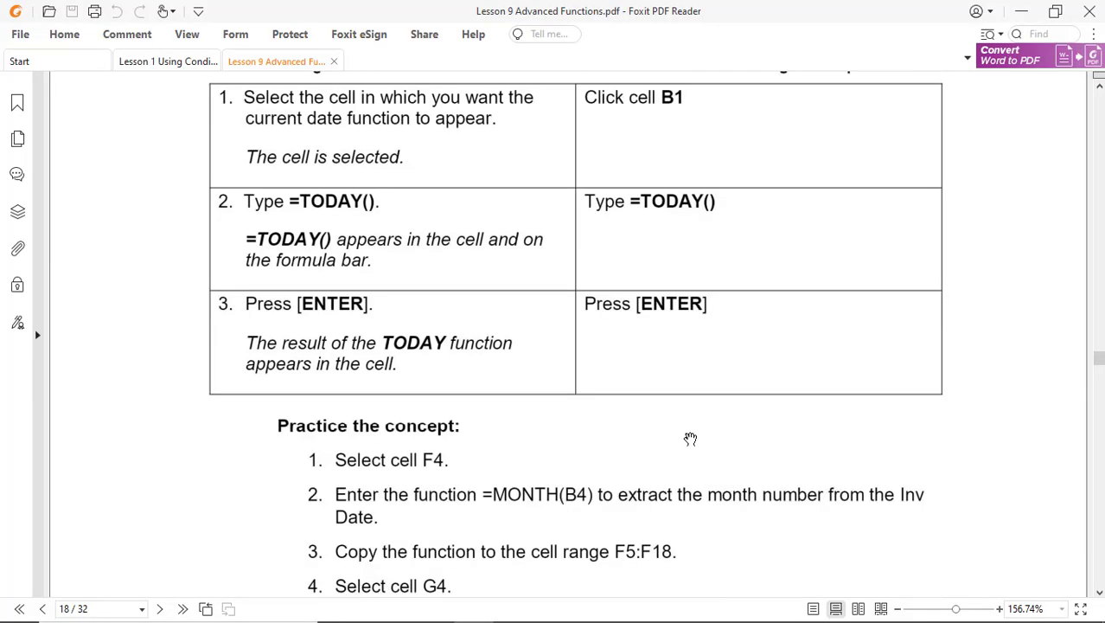
Try to start a formula in cell B1 of the Invoice sheet, checking the lesson PDF for the TODAY function.
key("alt+Tab")
scroll(578, 439, "up", 1)
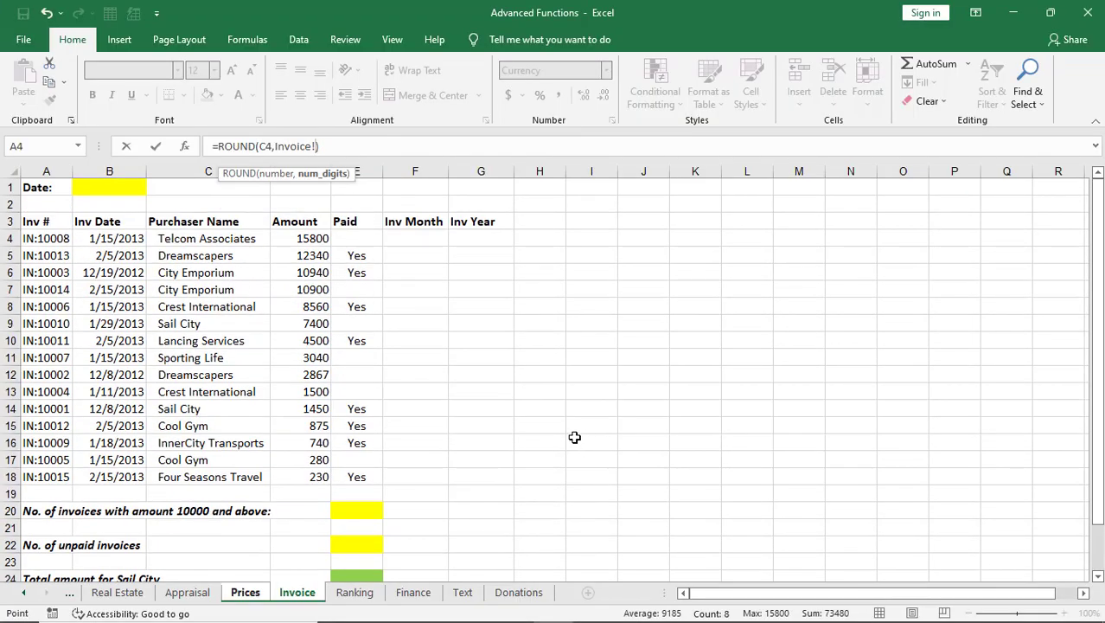
left_click(85, 186)
key("alt+Tab")
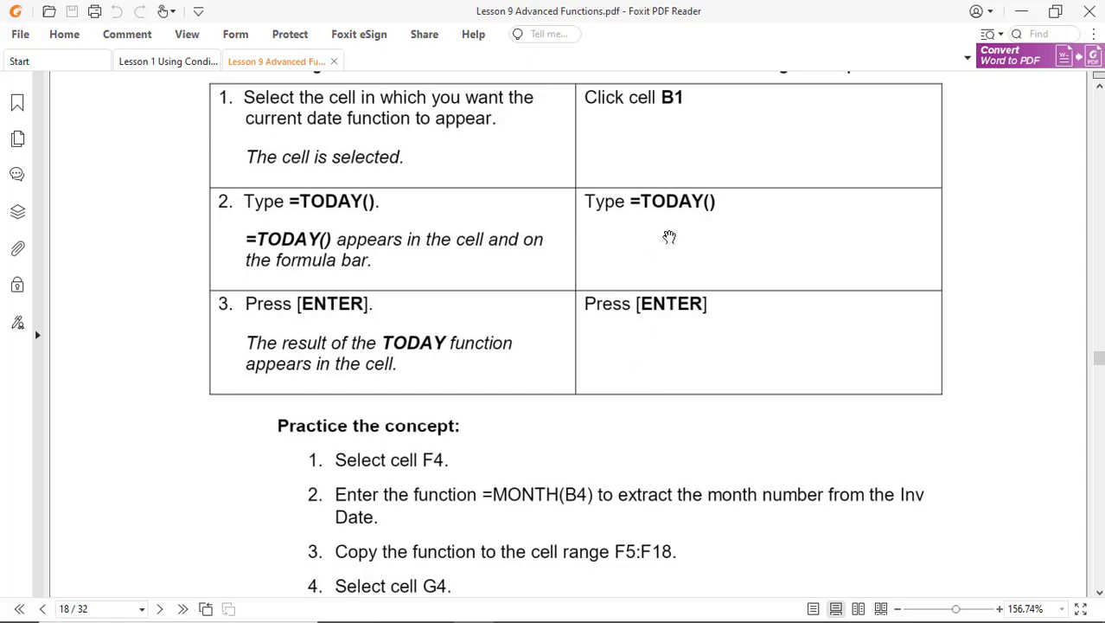
key("alt+Tab")
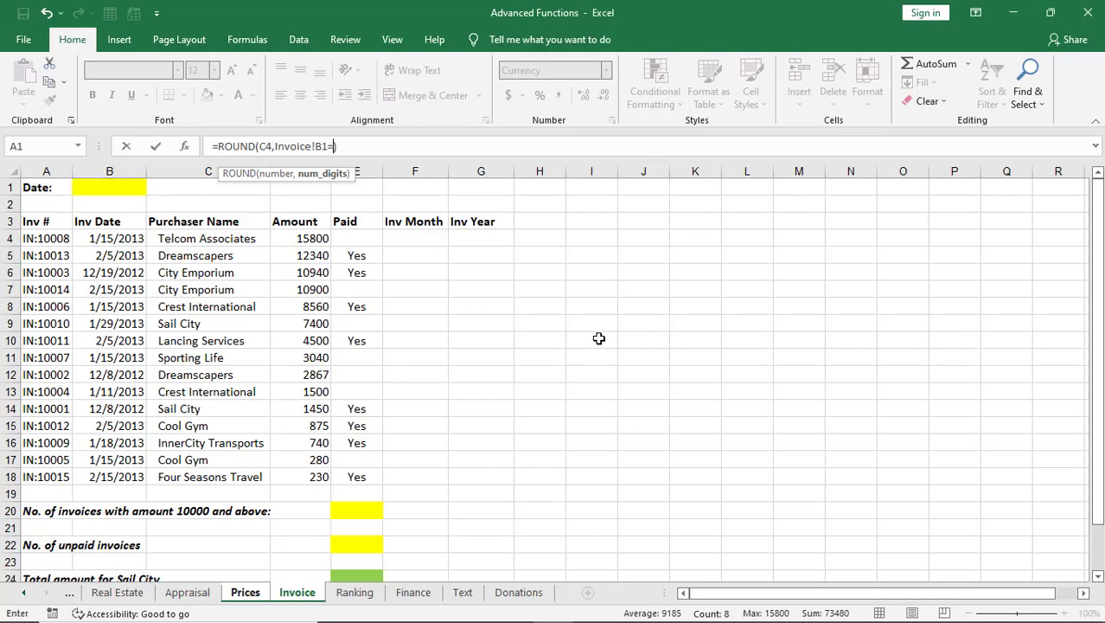
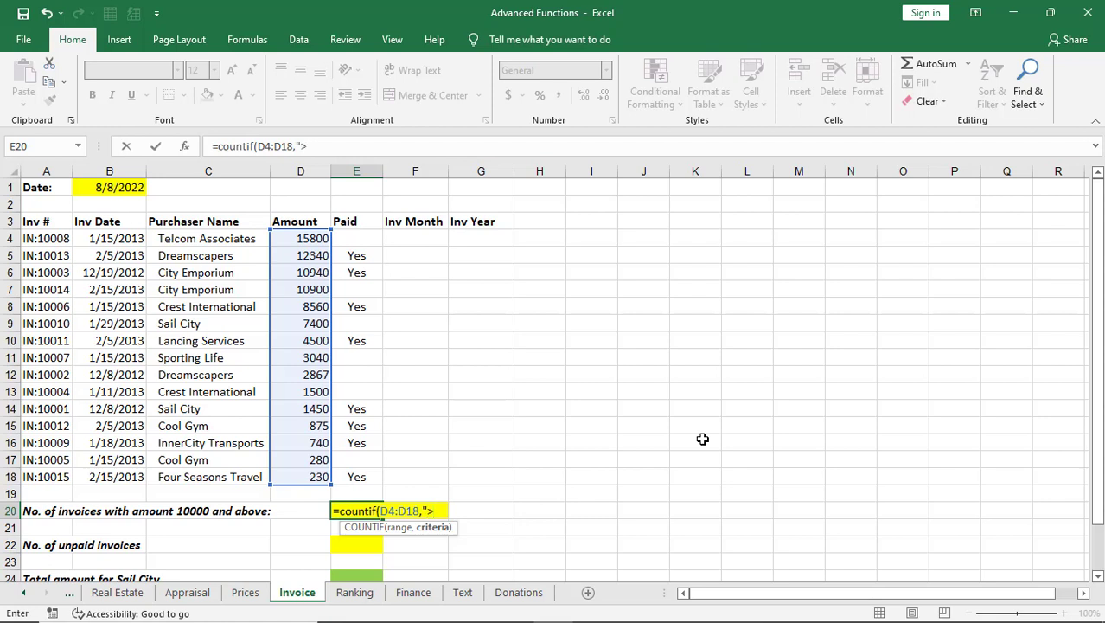
Complete the formula in E20 as =COUNTIF(D4:D18,">=10000"), checking the criterion against the lesson PDF.
key("alt+Tab")
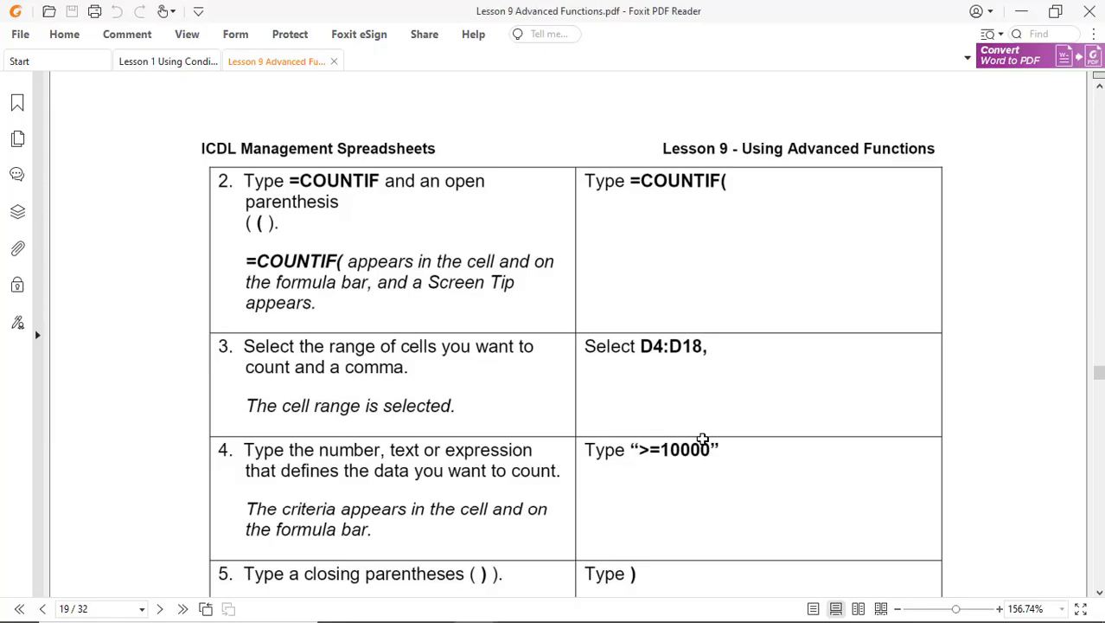
key("alt+Tab")
type("1")
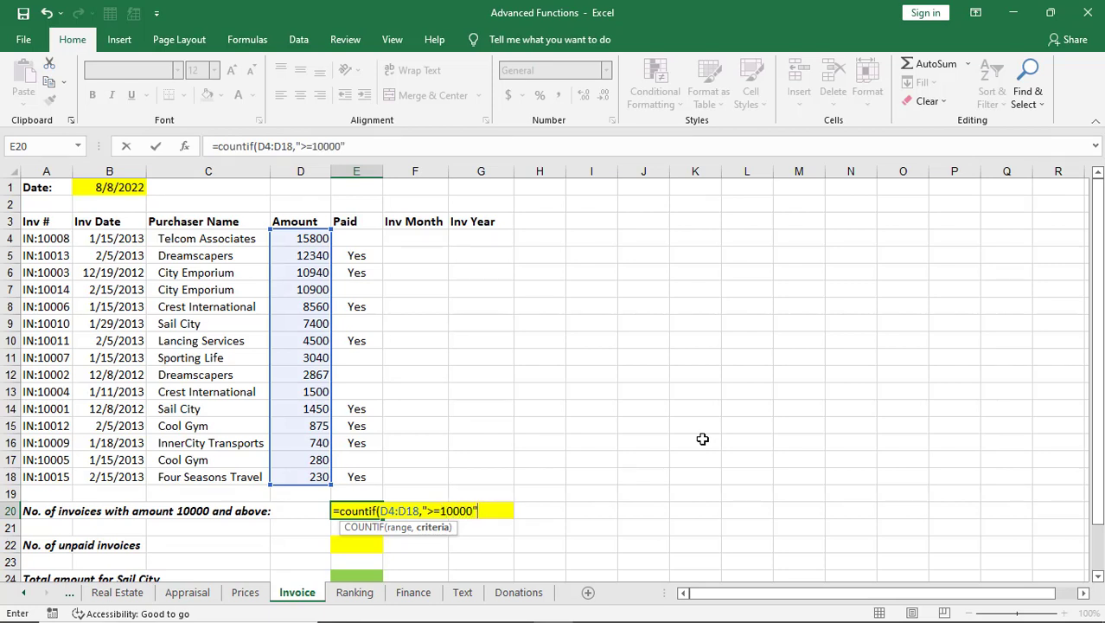
type("0000\"")
key("alt+Tab")
key("alt+Tab")
type(")")
key("Return")
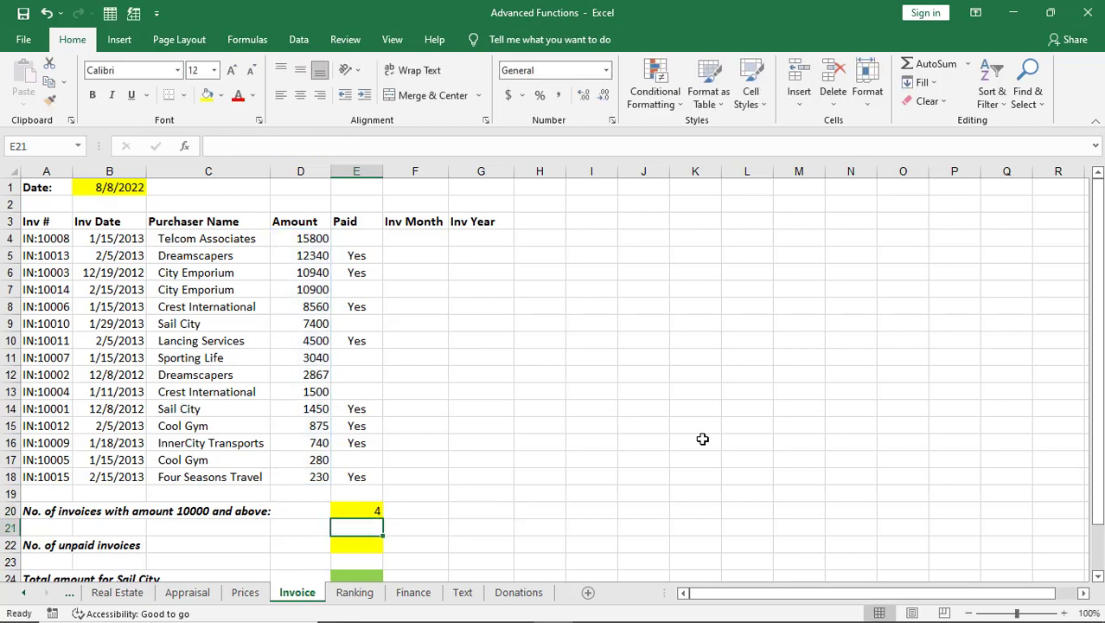
Review the COUNTIF formula in E20 and its 10000 criterion against the invoice amounts in column D.
left_click(377, 512)
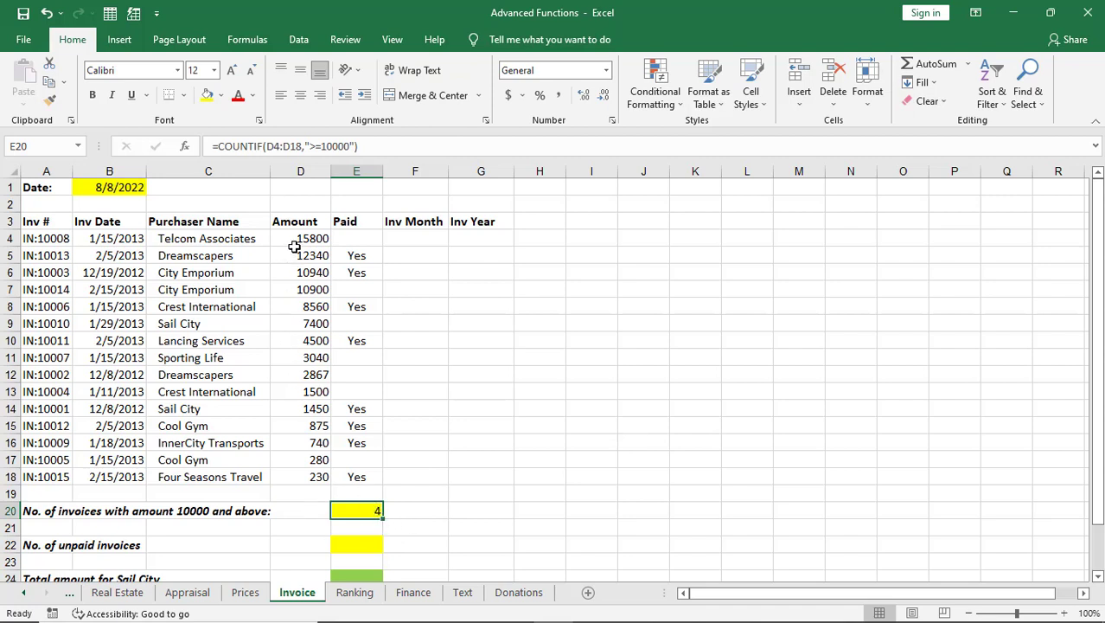
left_click_drag(295, 239, 285, 294)
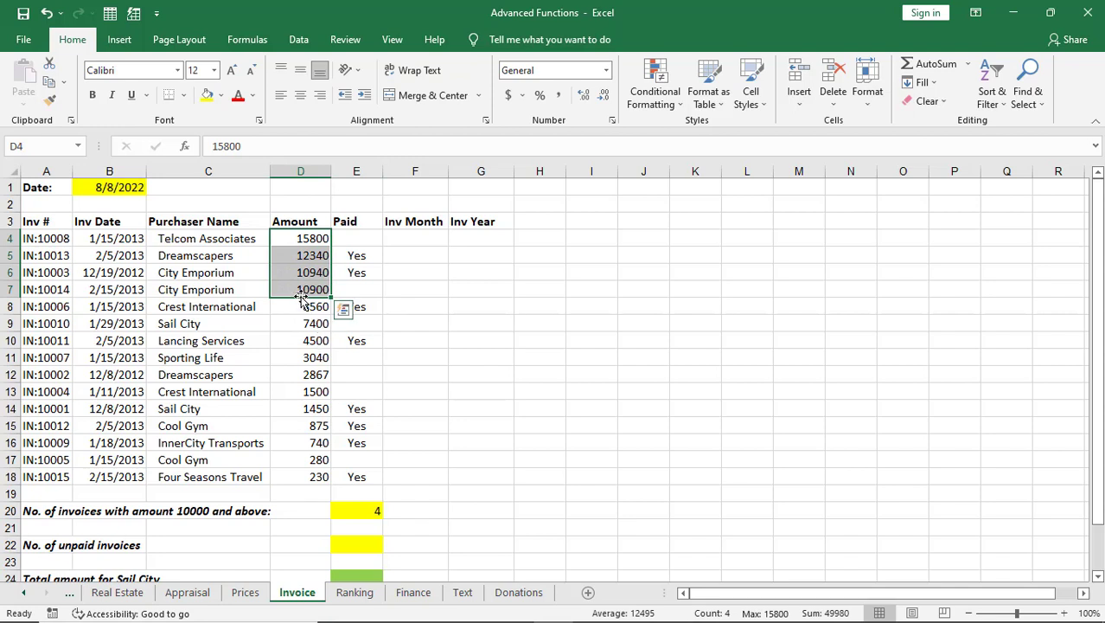
left_click(364, 508)
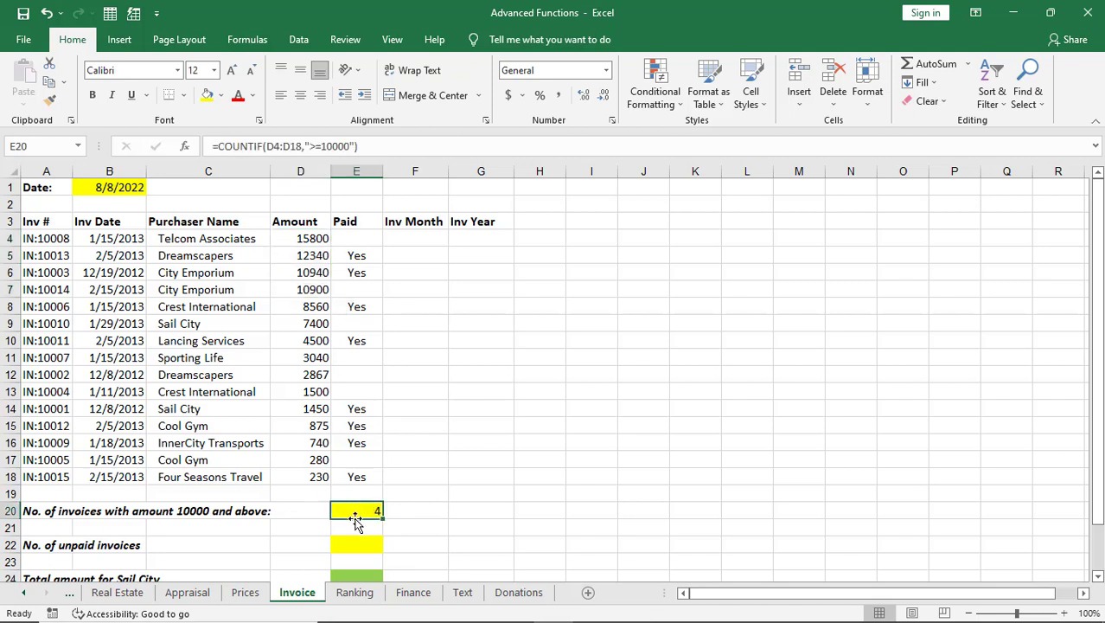
left_click(308, 322)
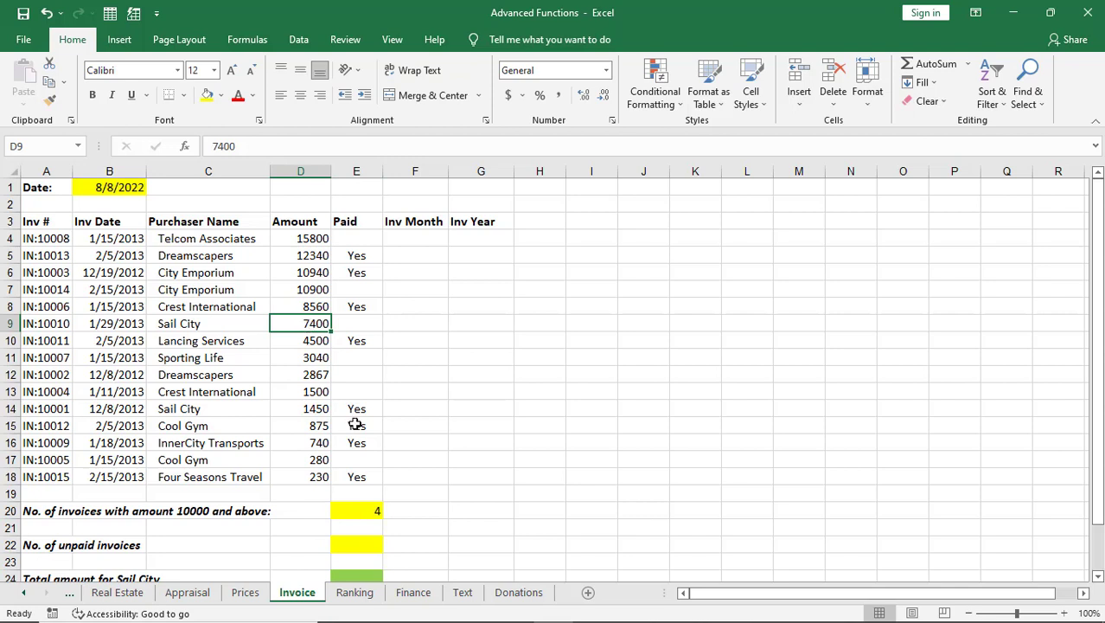
left_click(362, 507)
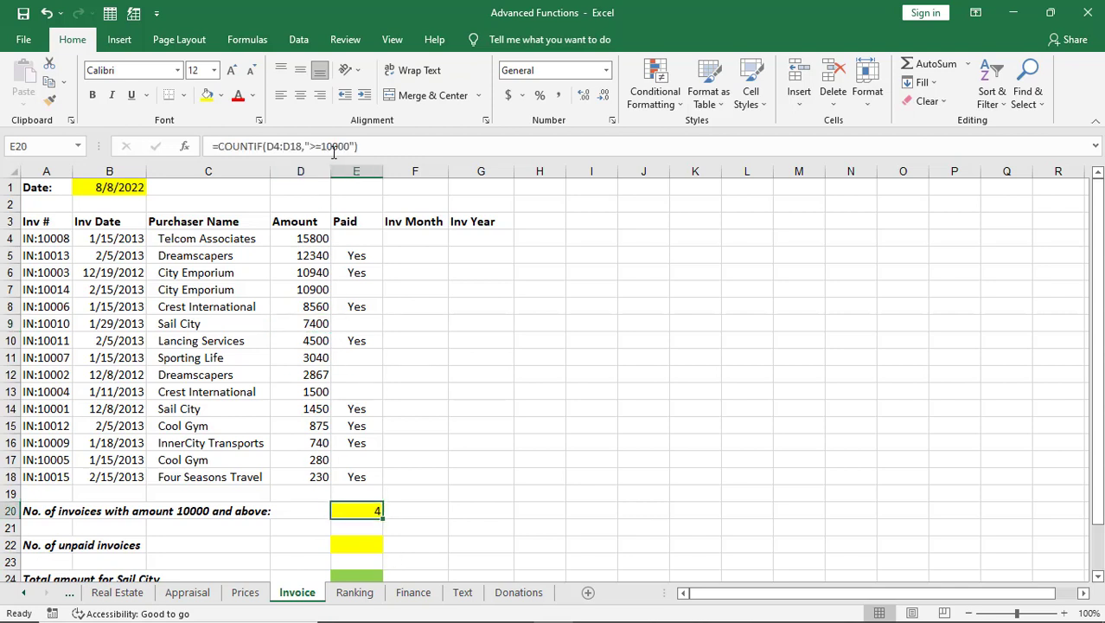
left_click_drag(350, 147, 322, 146)
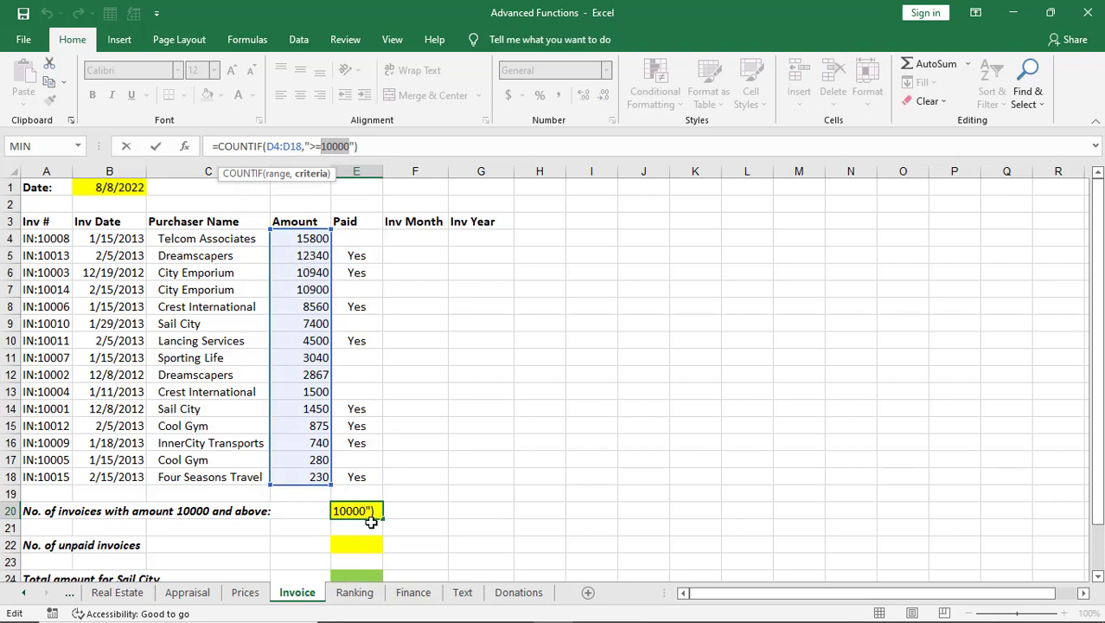
key("Return")
Switch to the lesson PDF and read the COUNTIF practice task and section 9.11 on the COUNTBLANK function.
key("alt+Tab")
scroll(808, 505, "down", 4)
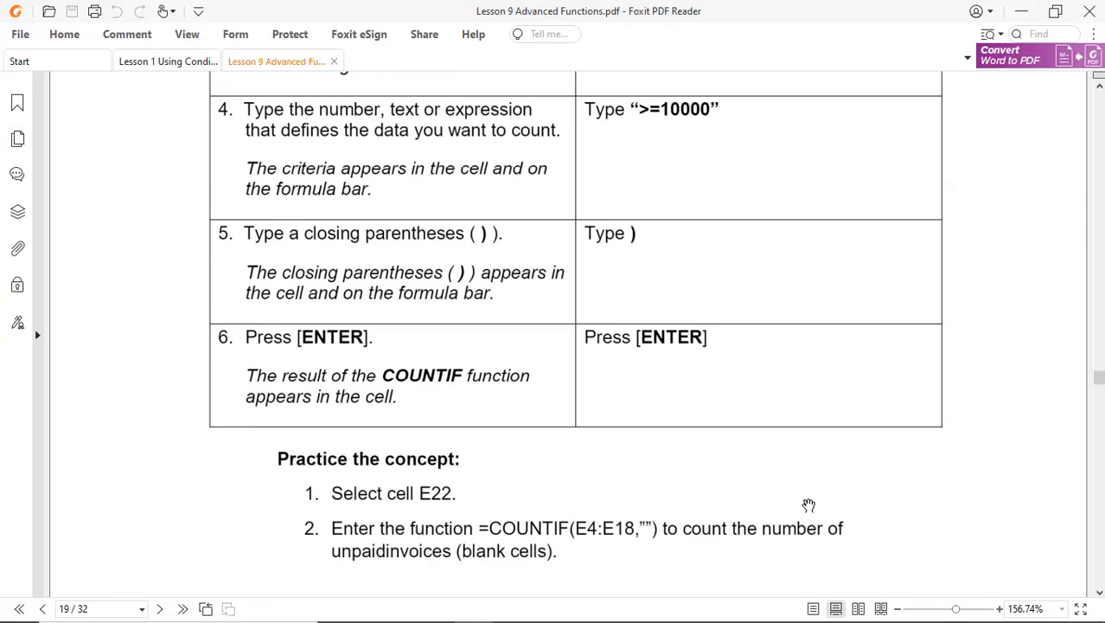
scroll(809, 505, "down", 5)
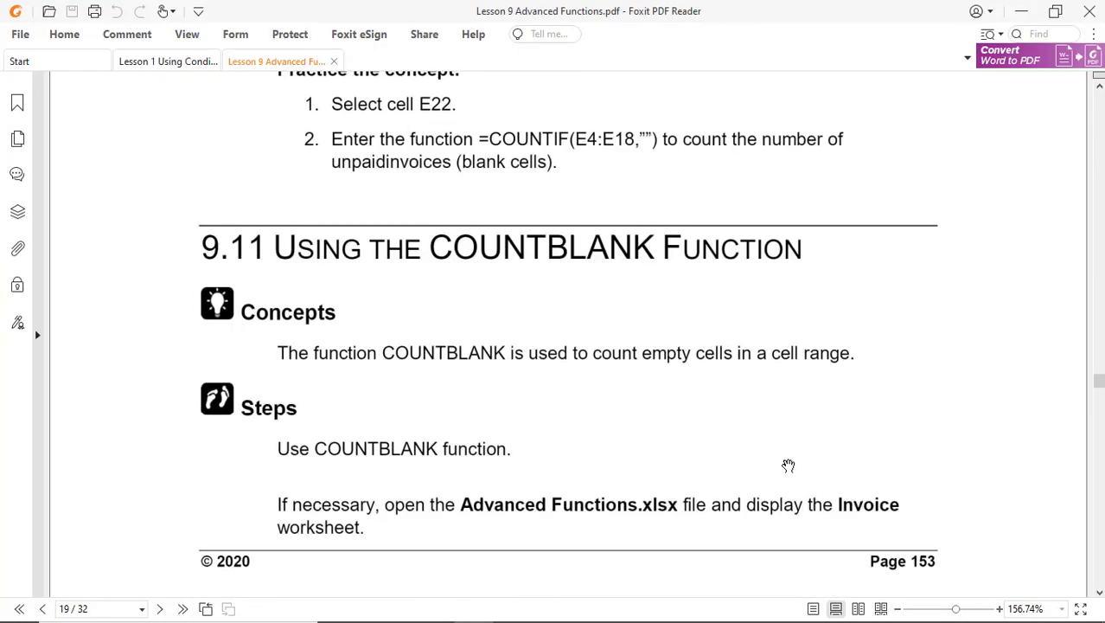
scroll(788, 465, "down", 3)
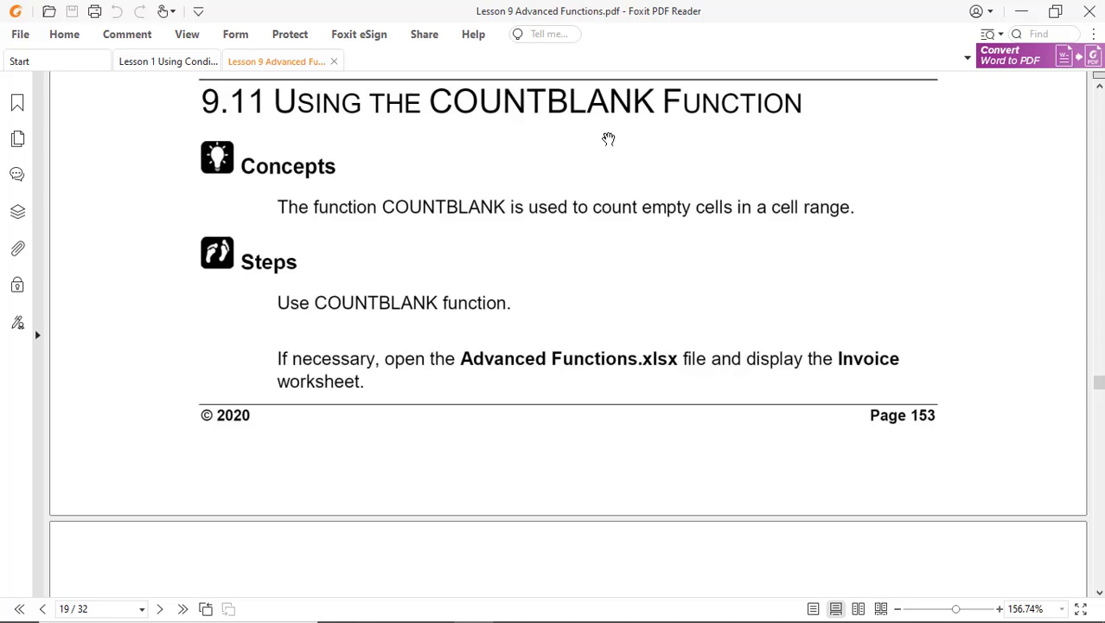
scroll(610, 141, "down", 3)
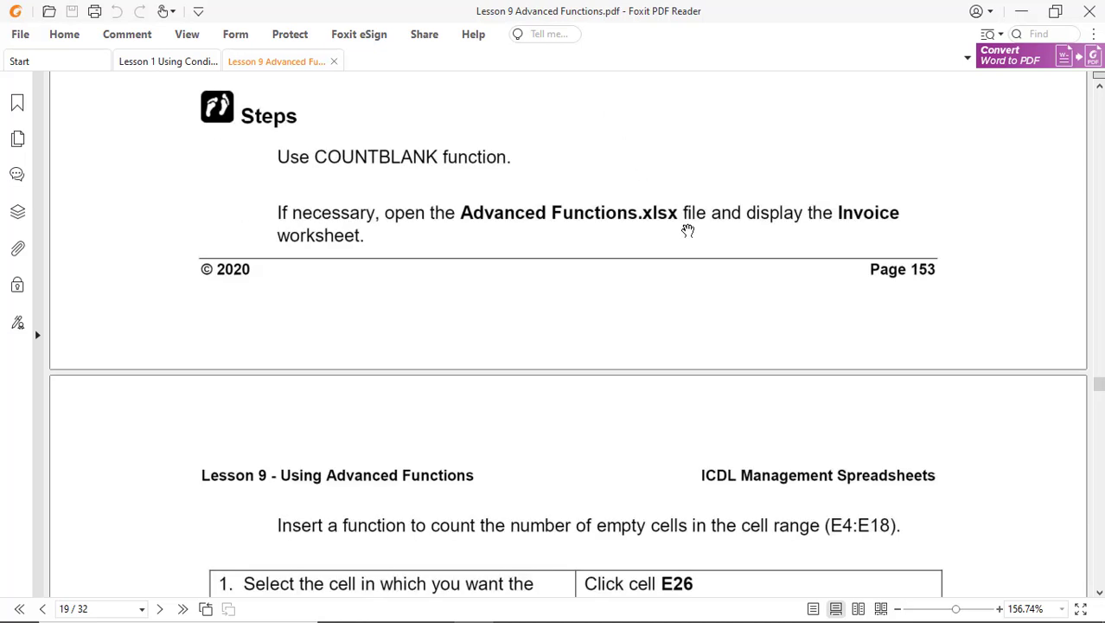
scroll(688, 230, "down", 3)
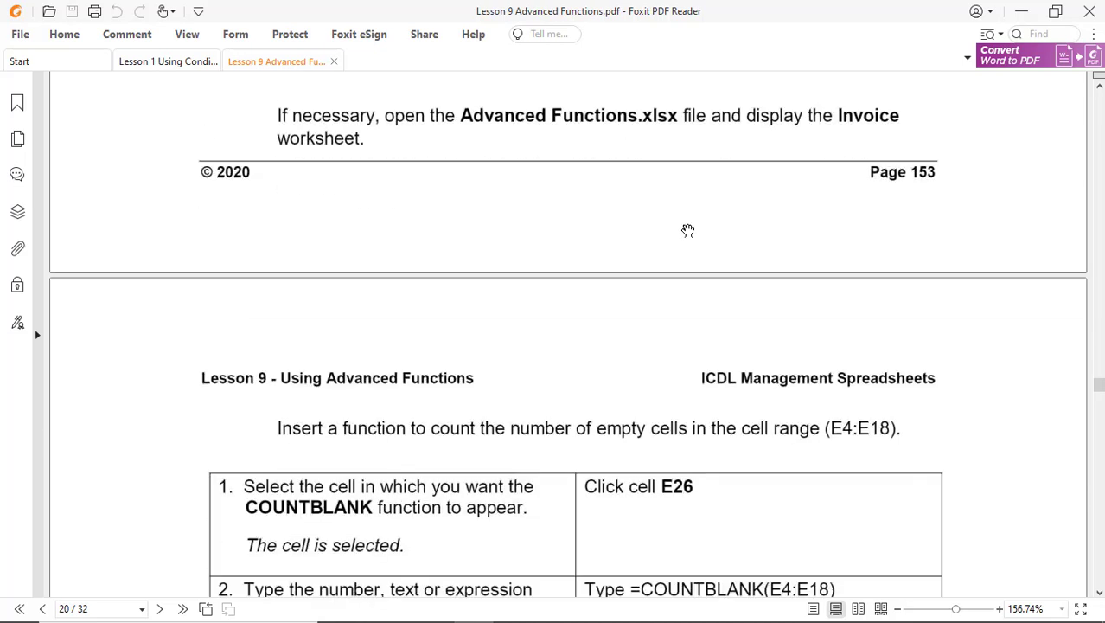
Switch to the Invoice sheet in Excel and examine the empty cells in the Paid column against the unpaid invoices entry in E22.
key("alt+Tab")
key("alt+Tab")
key("alt+Tab")
scroll(582, 375, "down", 3)
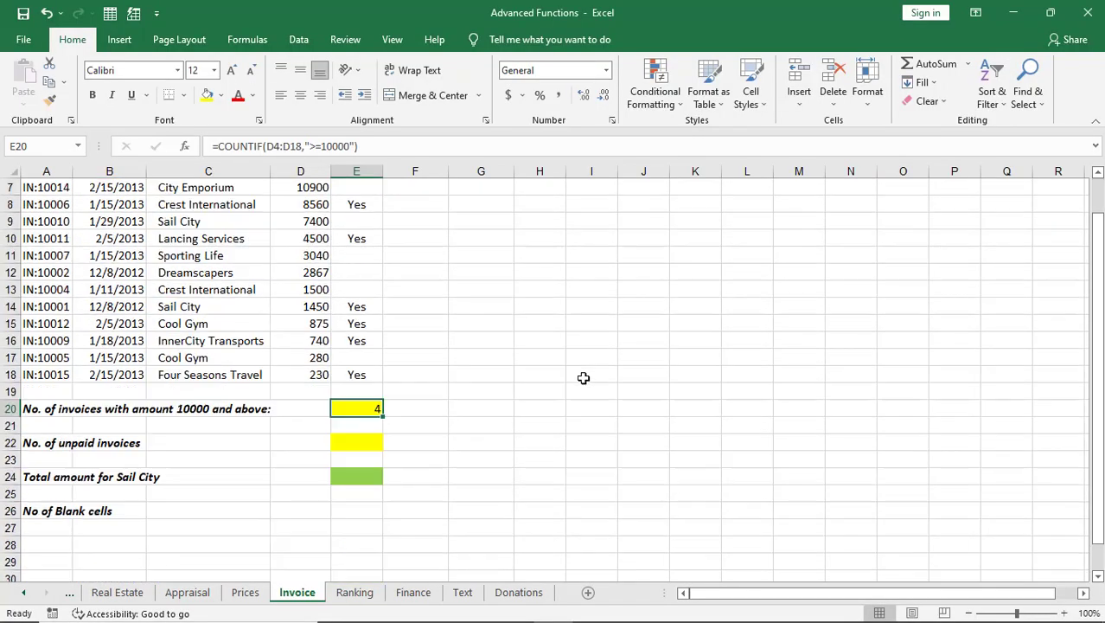
scroll(484, 427, "up", 2)
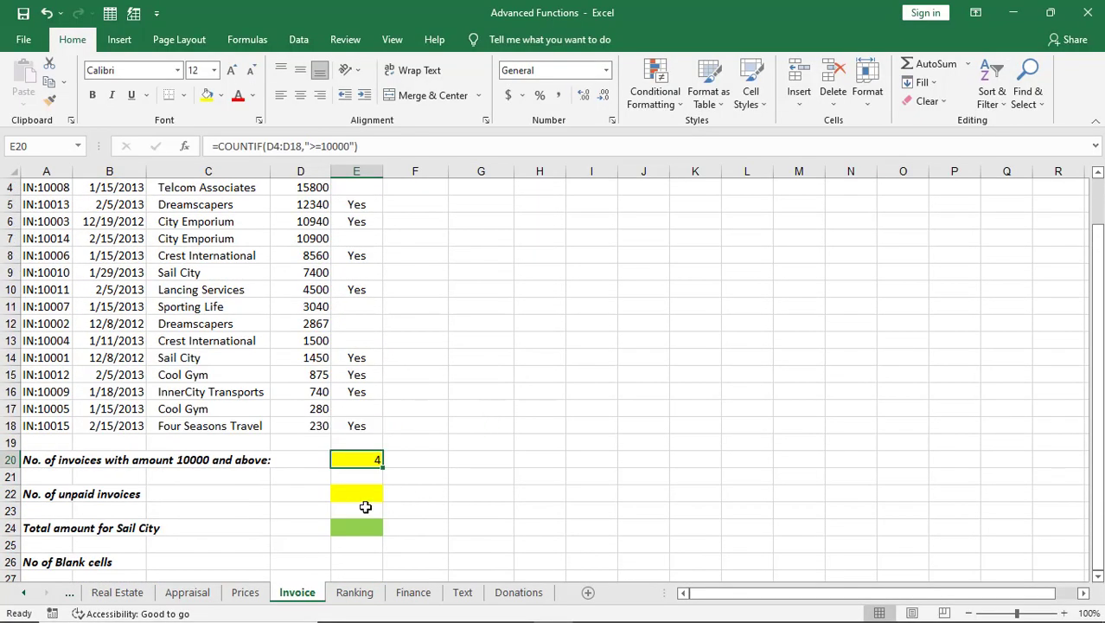
left_click(356, 493)
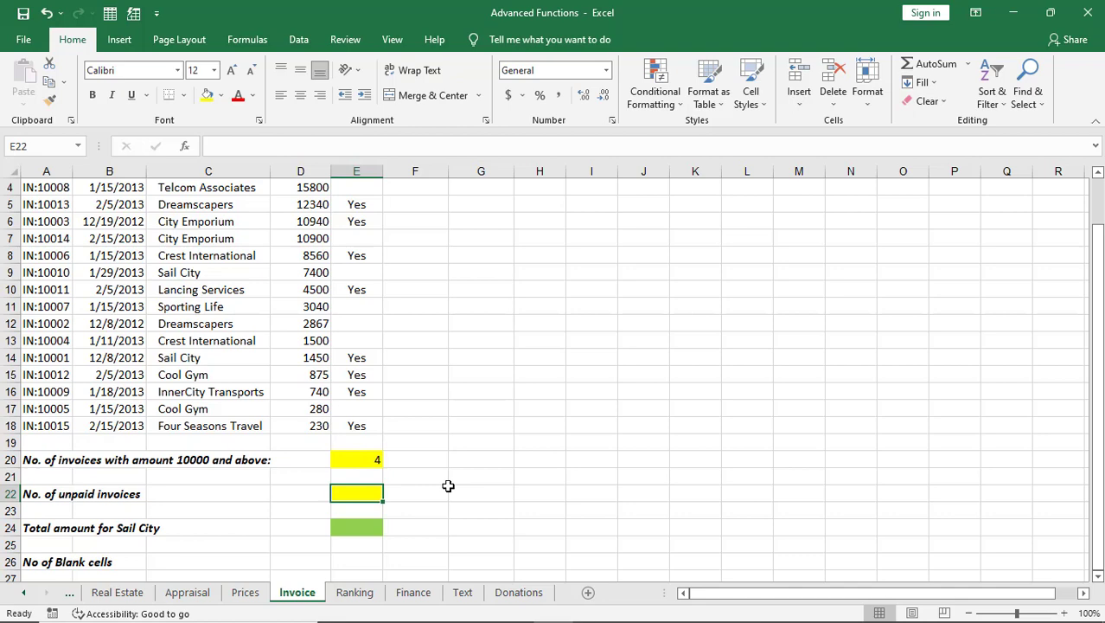
scroll(457, 472, "up", 1)
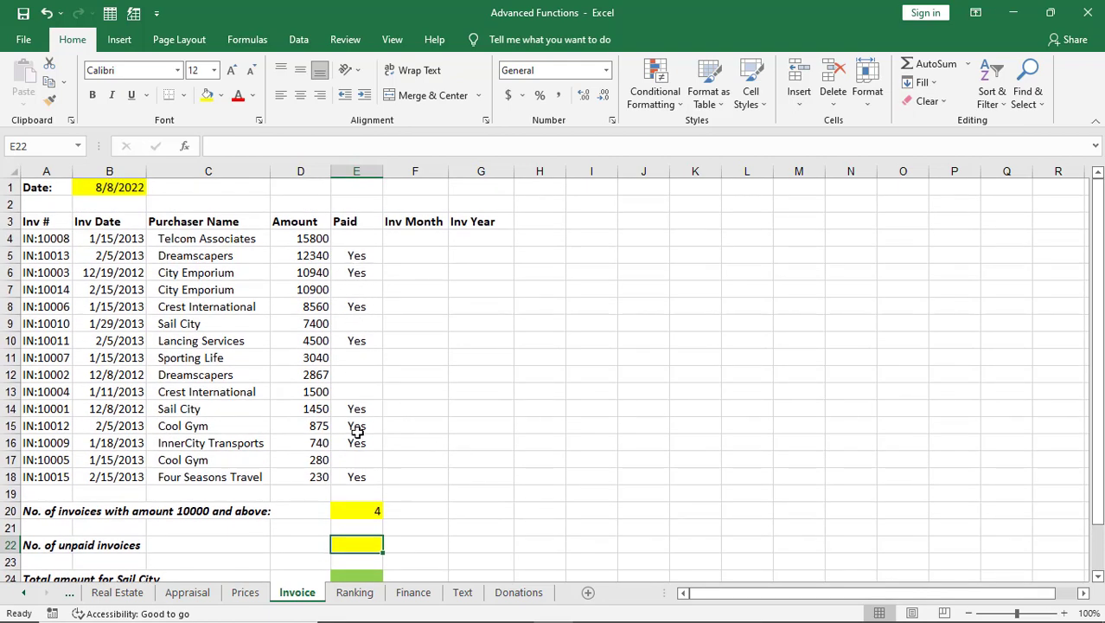
left_click(370, 273)
left_click(358, 230)
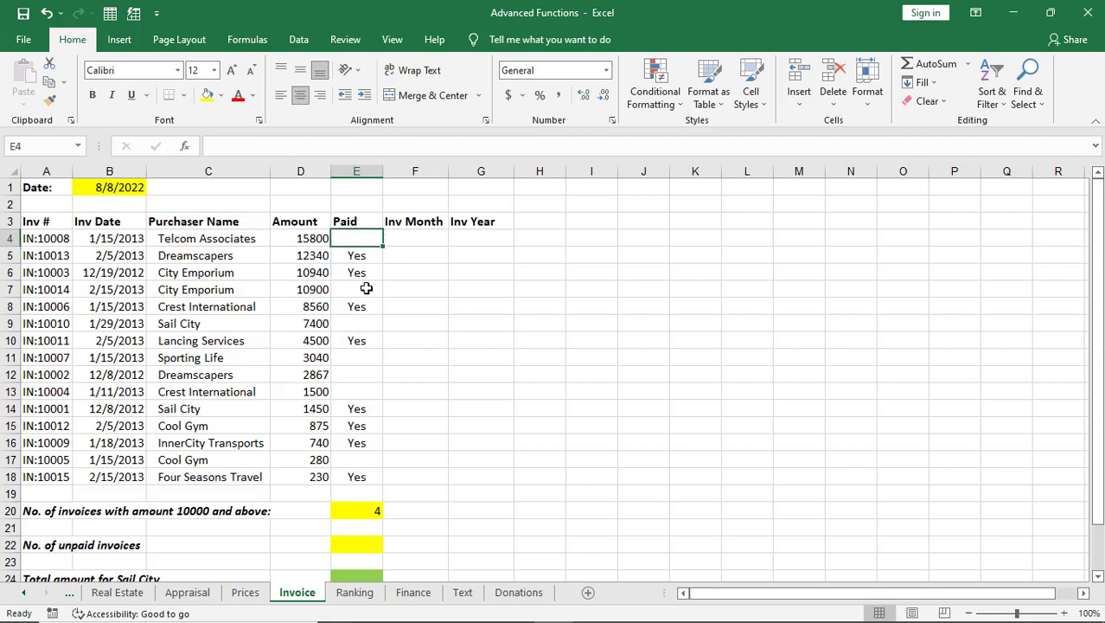
left_click(365, 288)
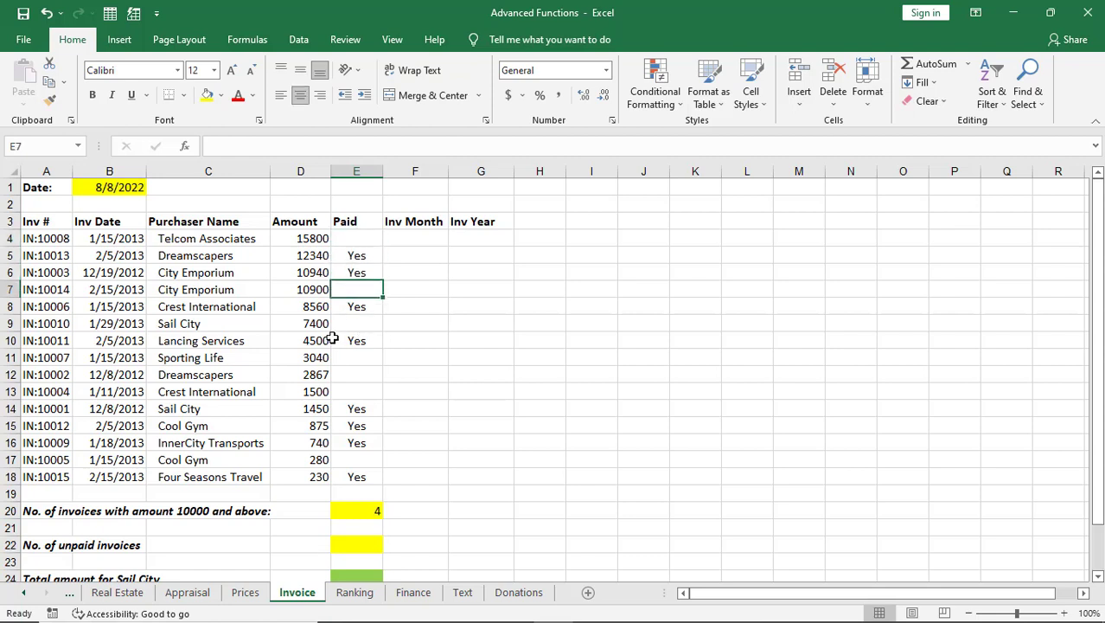
Enter =COUNTBLANK(E4:E18) in cell E22 to count the unpaid invoices, and reselect the cell to check its formula.
left_click(362, 542)
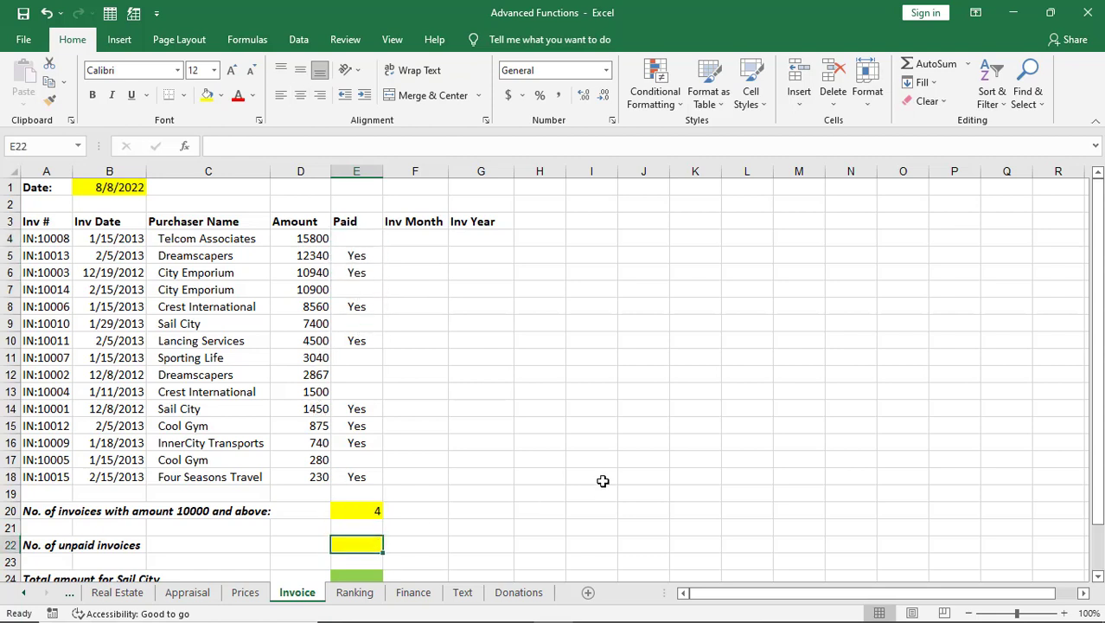
type("=coun")
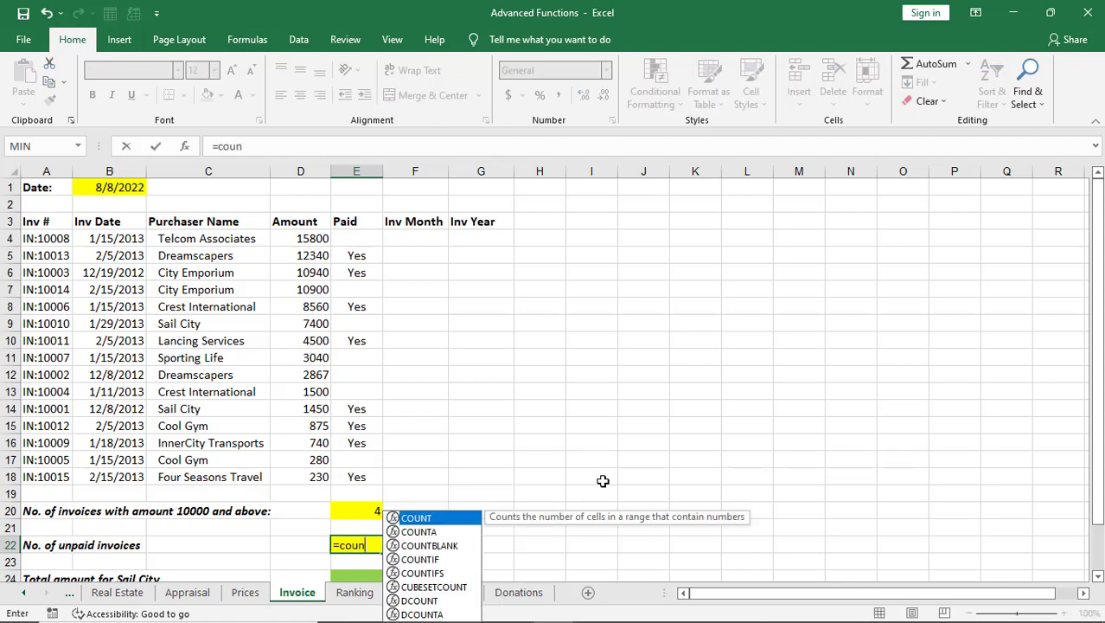
type("tblank")
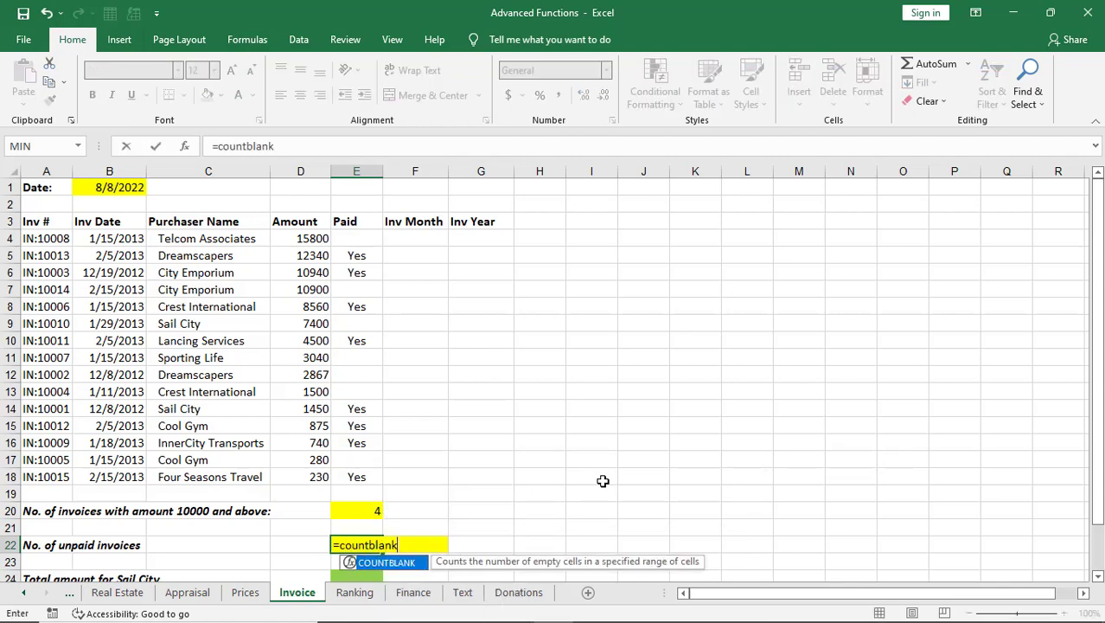
type("(")
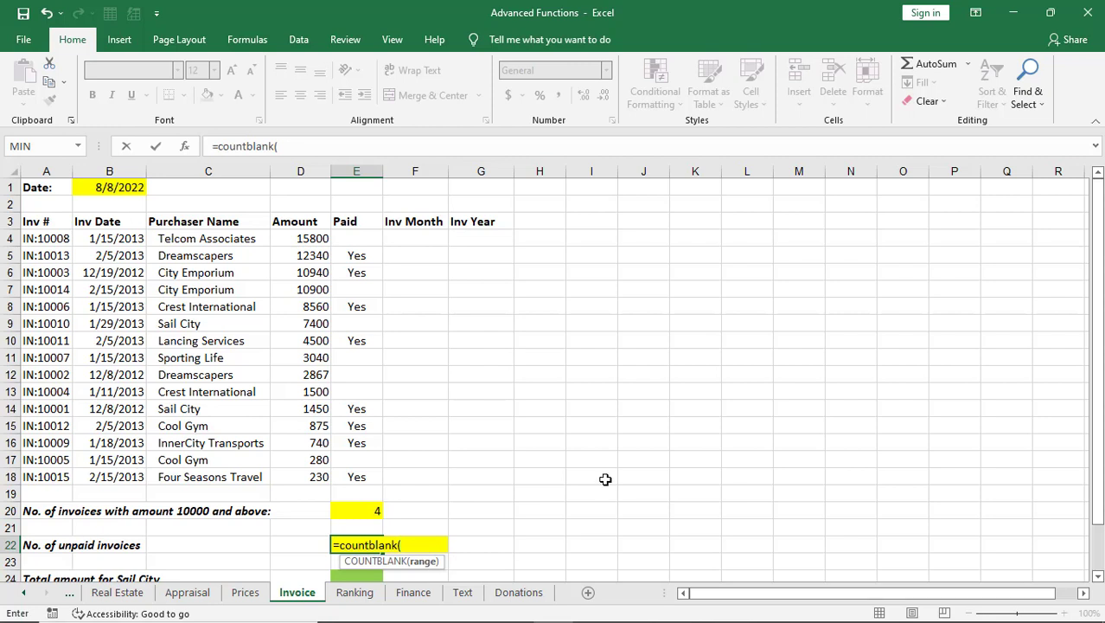
left_click_drag(363, 237, 358, 477)
type(")")
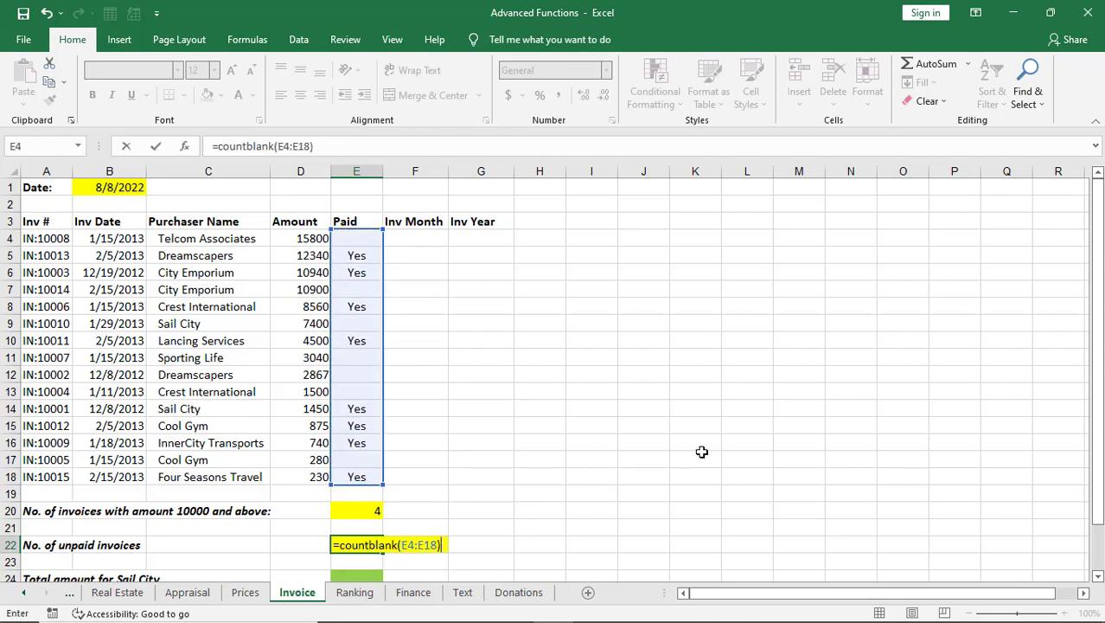
key("Return")
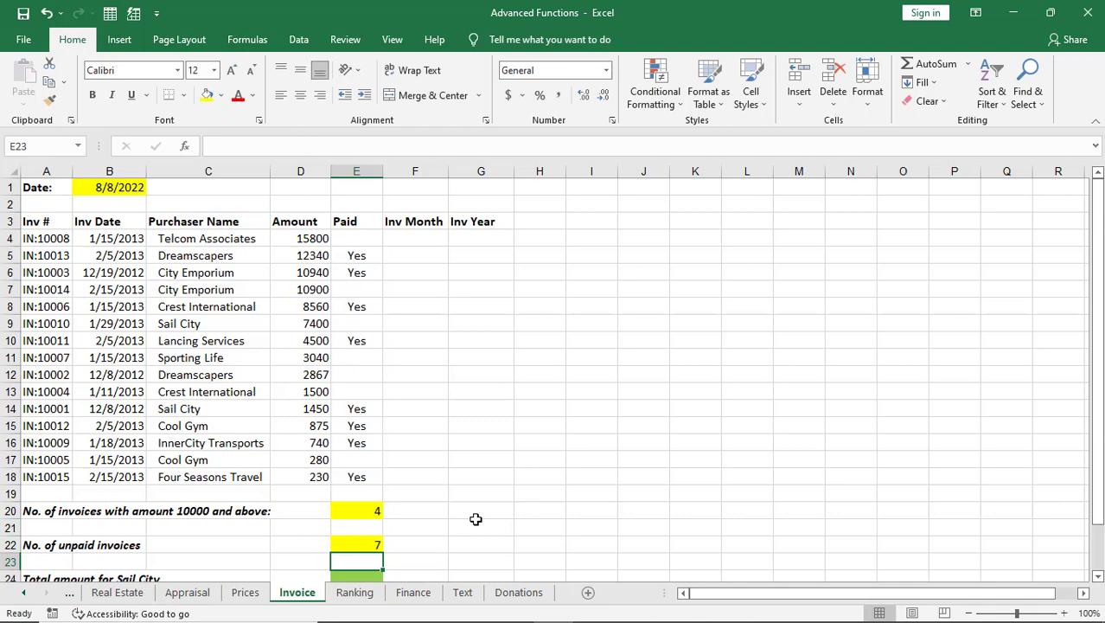
left_click(353, 542)
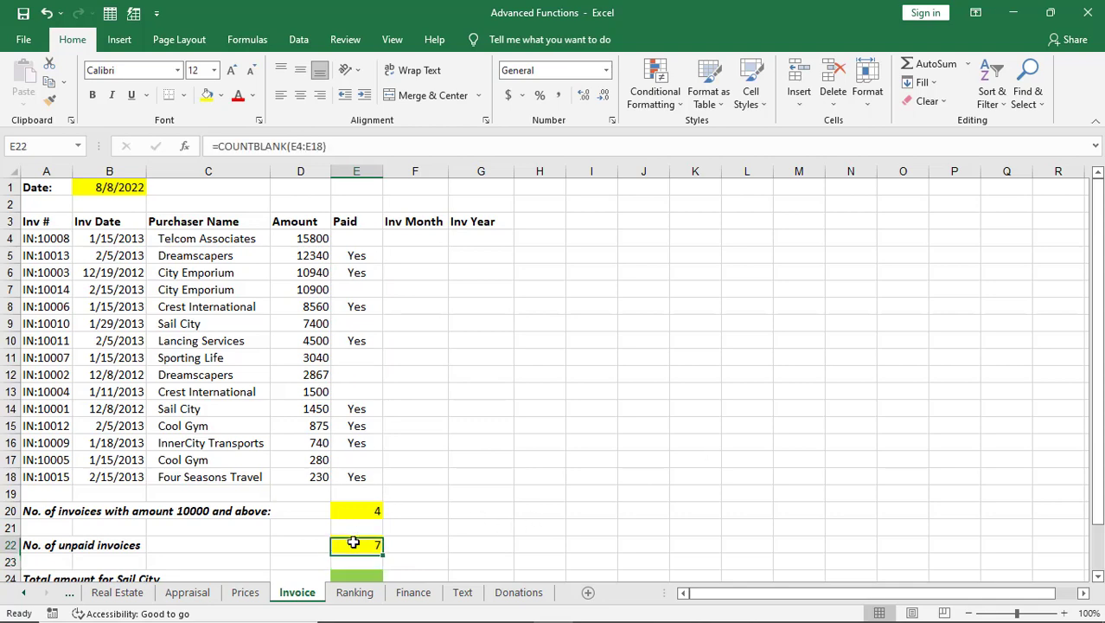
Read the SUMIF steps in section 9.12 of the lesson PDF and select cell E24 on the Invoice sheet in Excel.
scroll(635, 495, "down", 3)
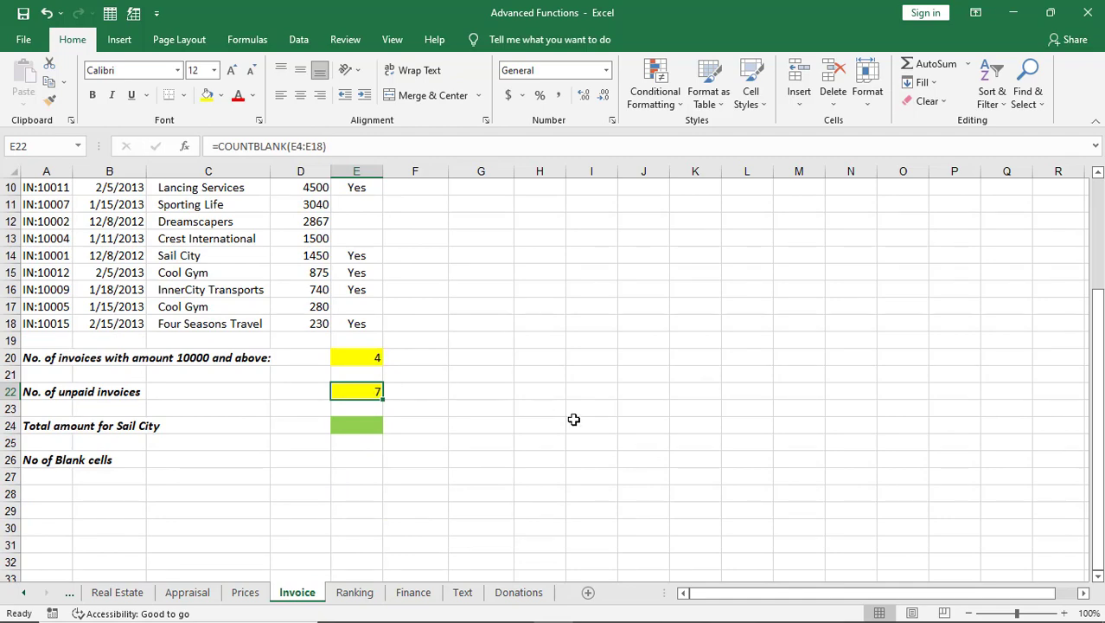
key("alt+Tab")
scroll(1060, 405, "down", 5)
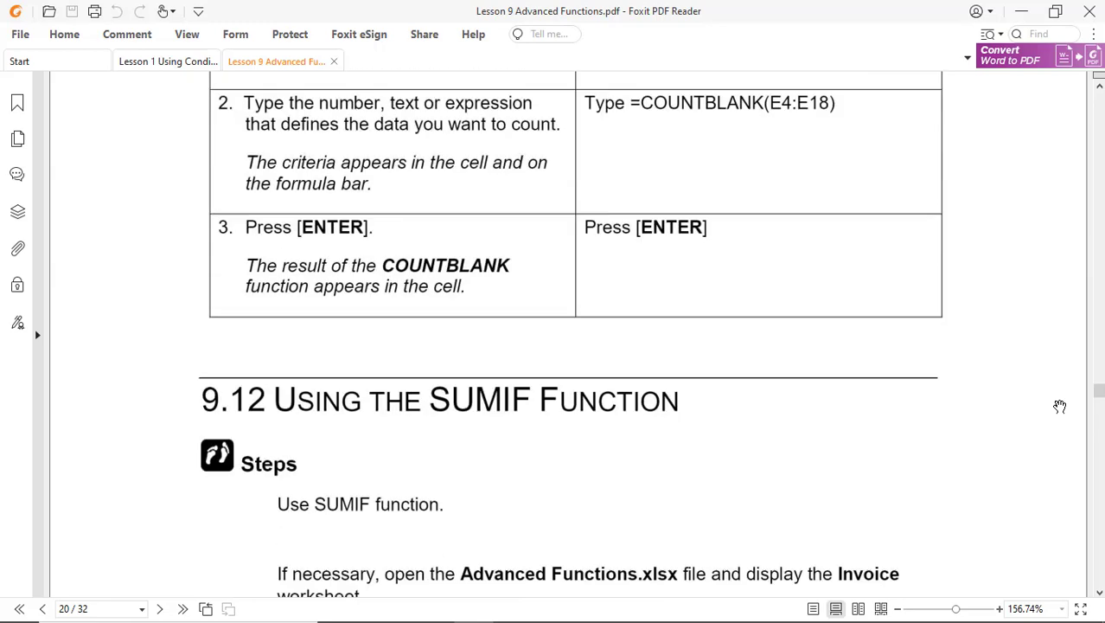
scroll(1060, 405, "down", 3)
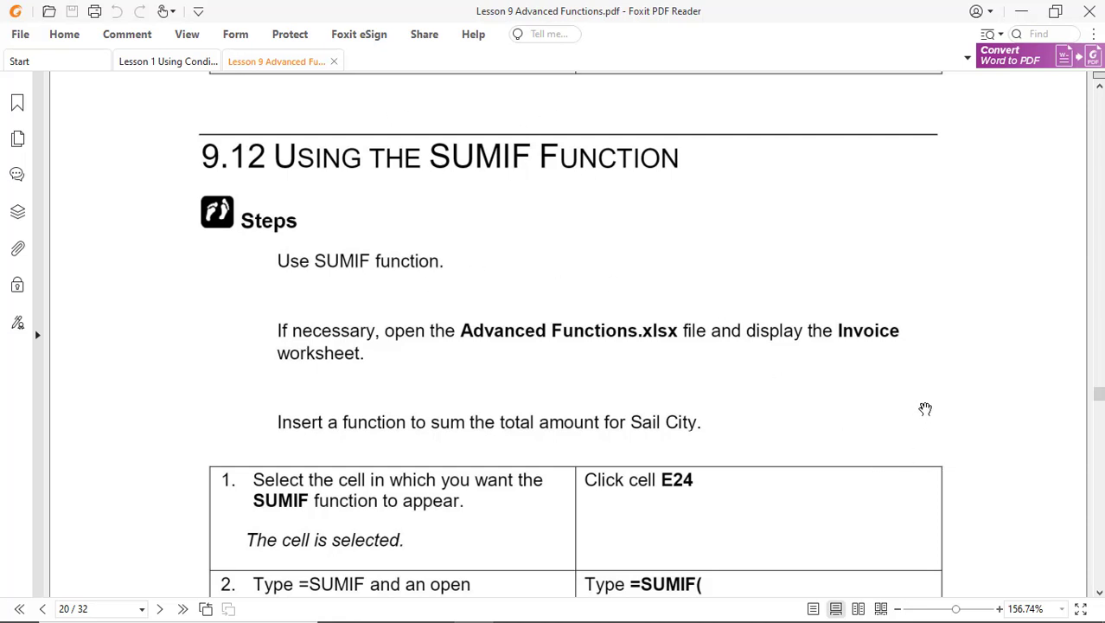
scroll(926, 410, "down", 3)
key("alt+Tab")
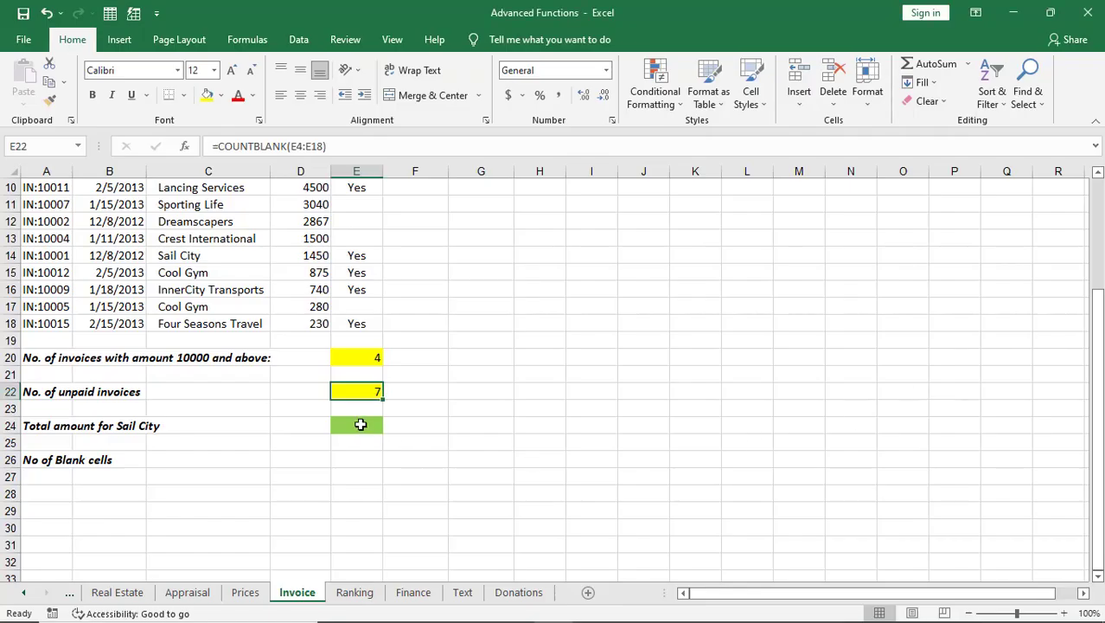
left_click(372, 425)
key("alt+Tab")
scroll(1020, 465, "down", 3)
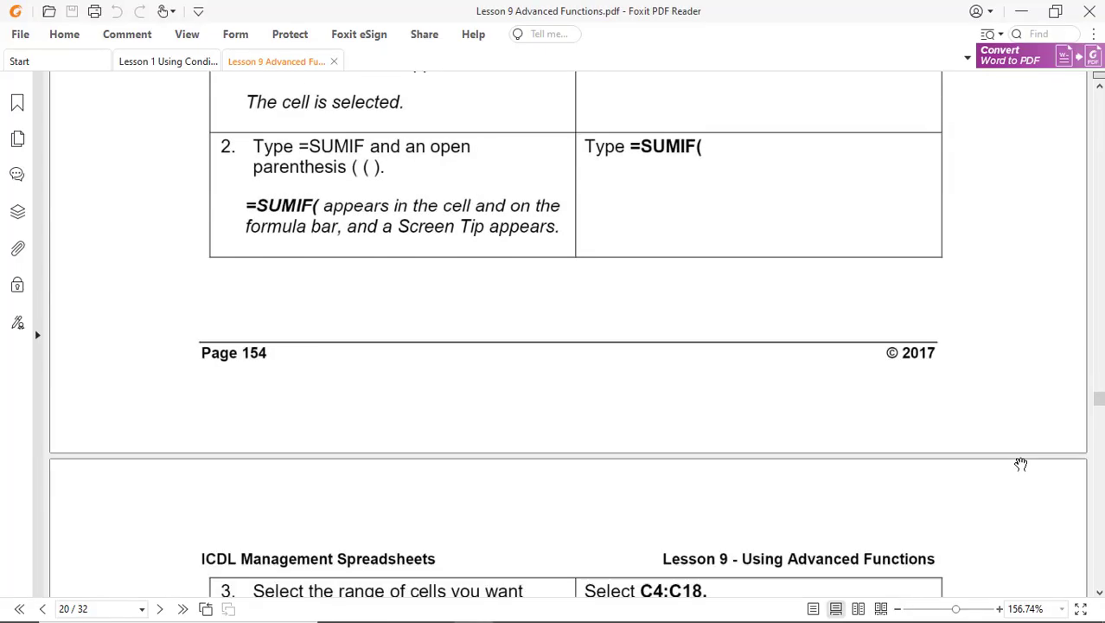
scroll(1020, 466, "down", 3)
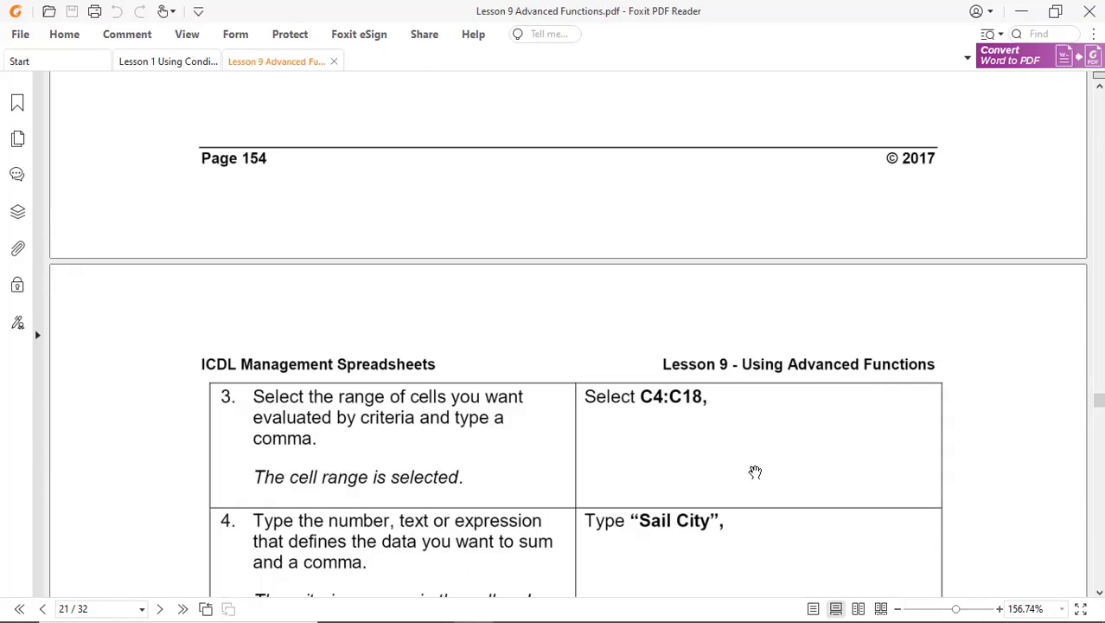
key("alt+Tab")
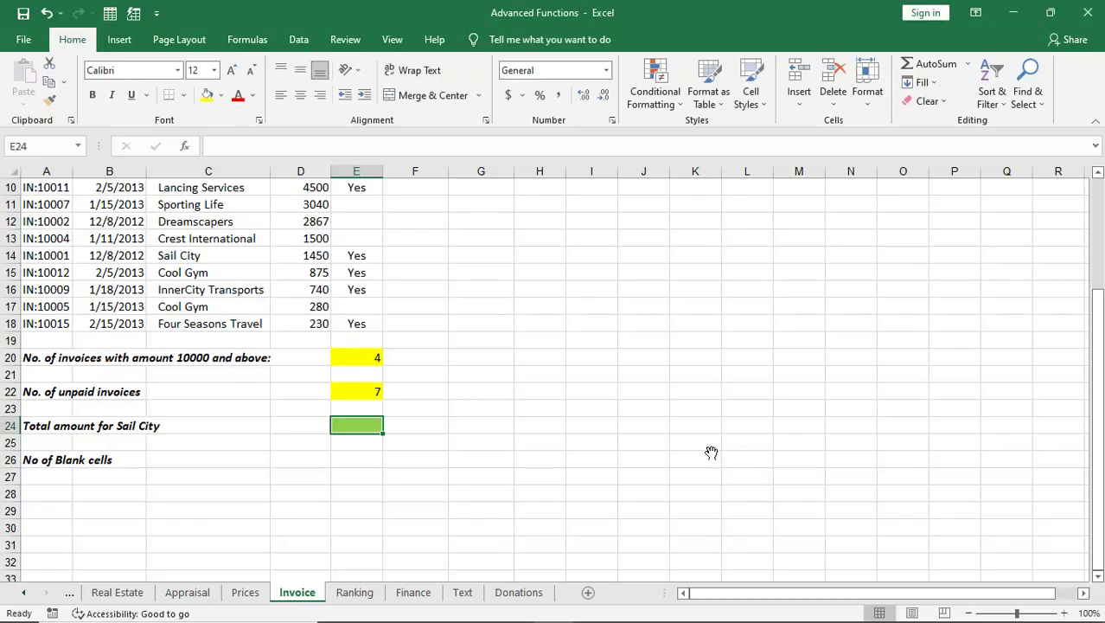
Start a SUMIF formula in E24 for the Sail City total, with the purchaser names in C4:C18 as the criteria range.
scroll(605, 407, "up", 2)
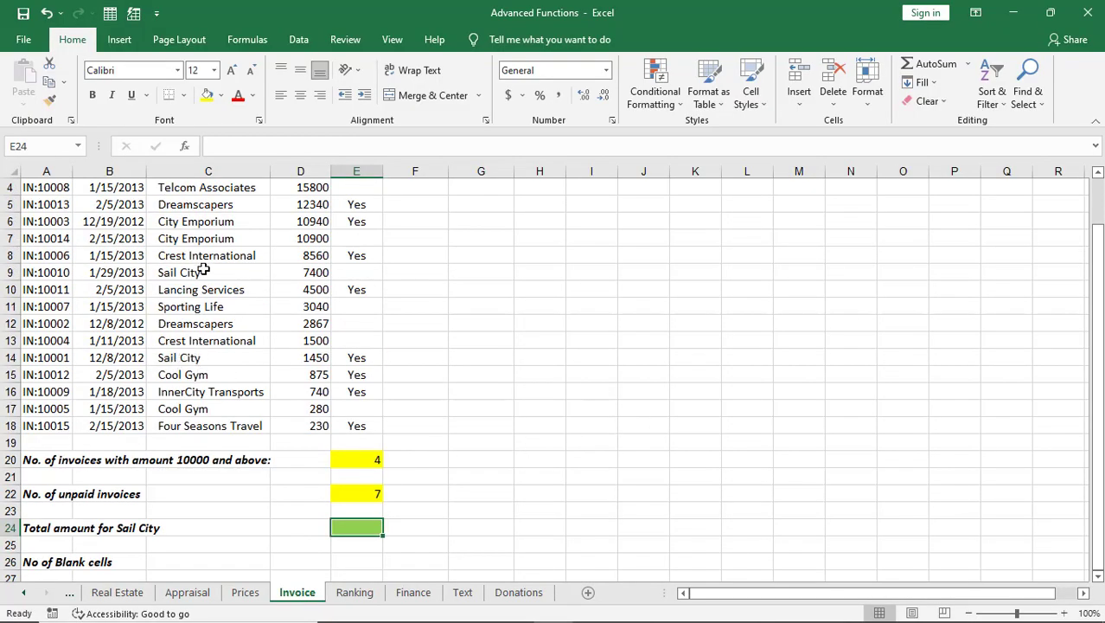
scroll(640, 467, "up", 1)
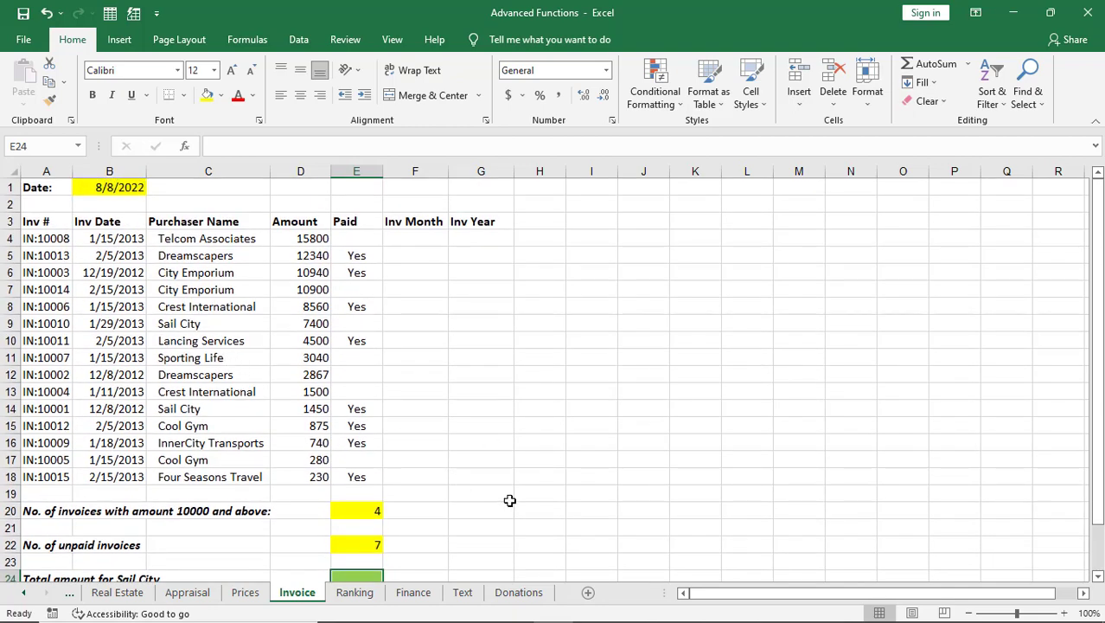
scroll(509, 500, "down", 2)
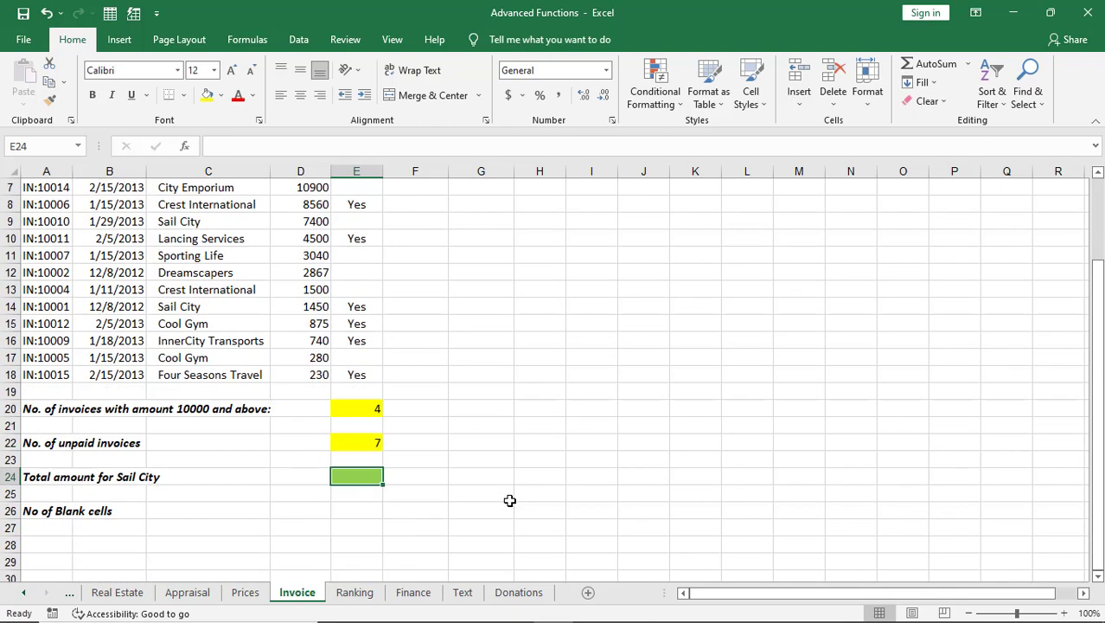
type("=")
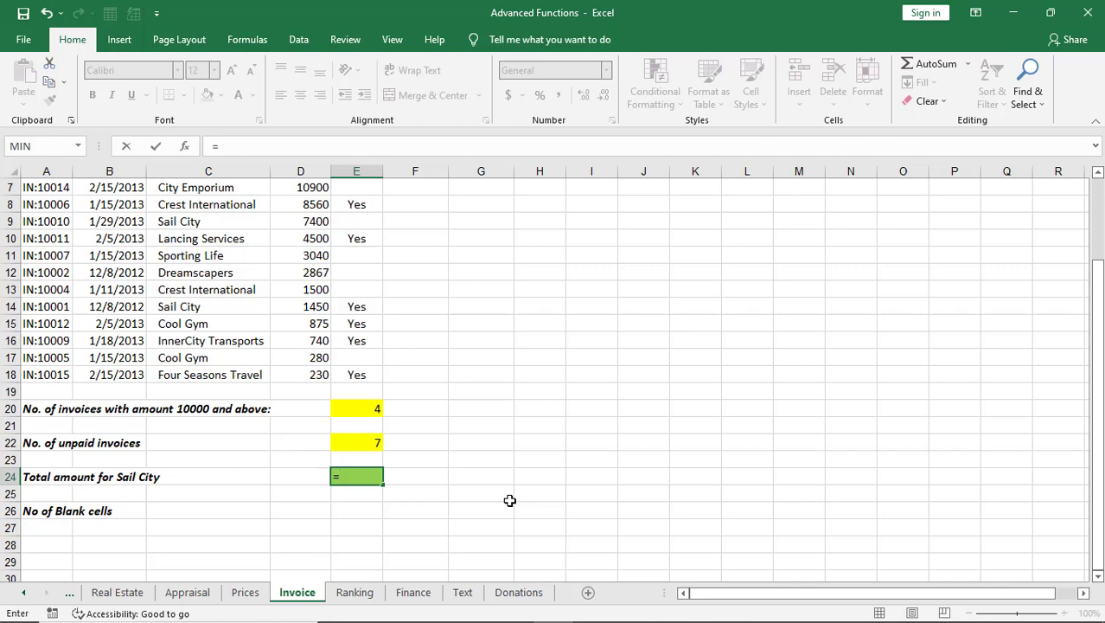
type("S")
key("BackSpace")
type("SUMIF")
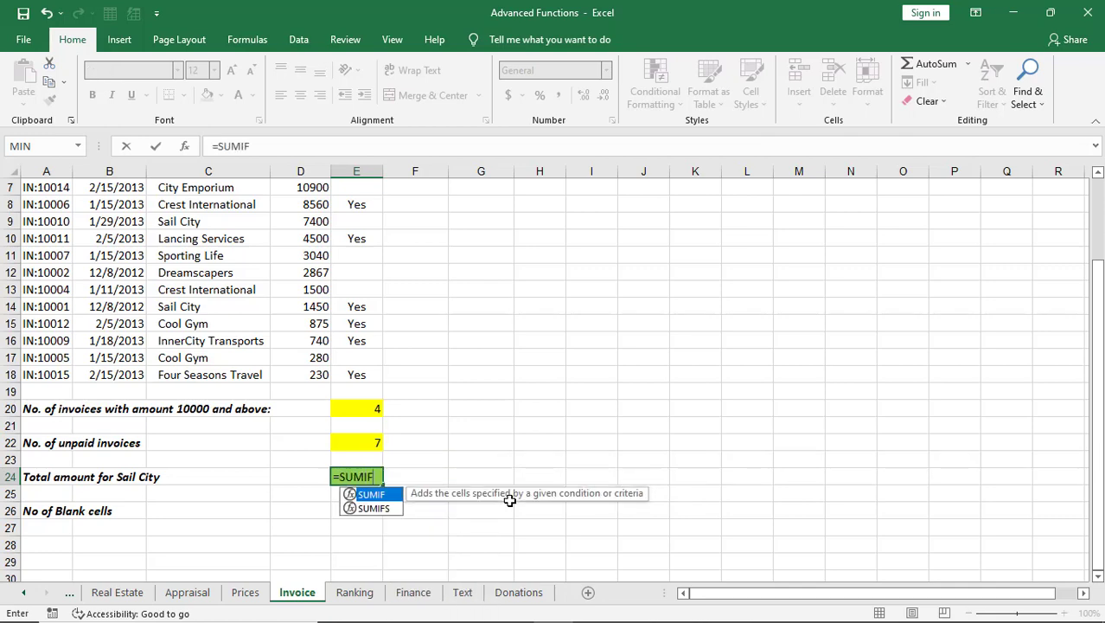
type("(")
scroll(510, 500, "up", 2)
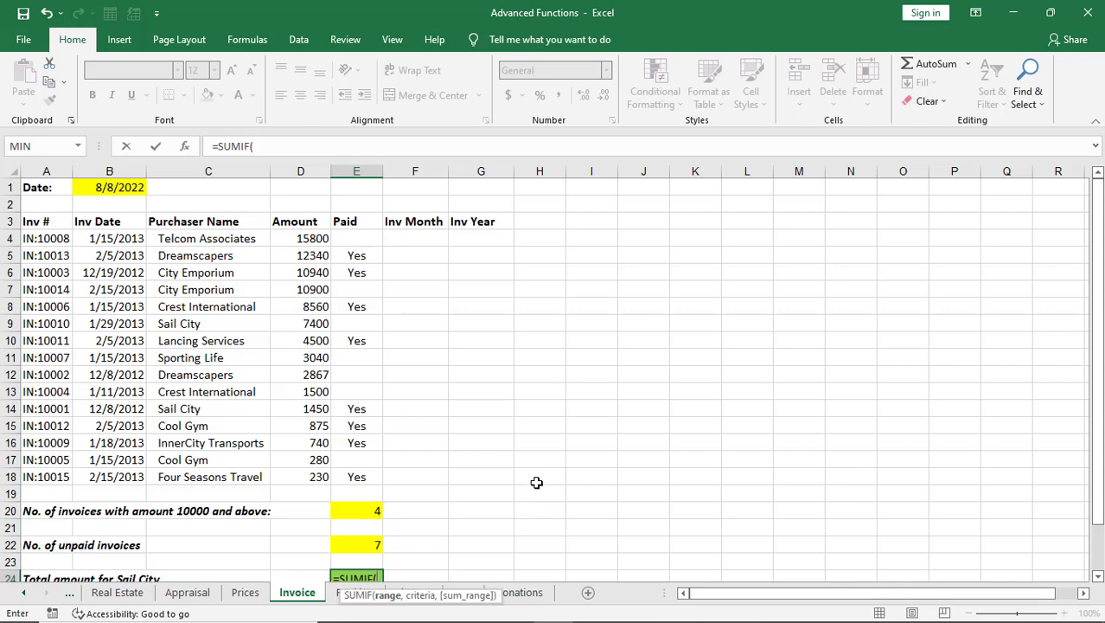
scroll(536, 483, "down", 2)
scroll(536, 483, "up", 2)
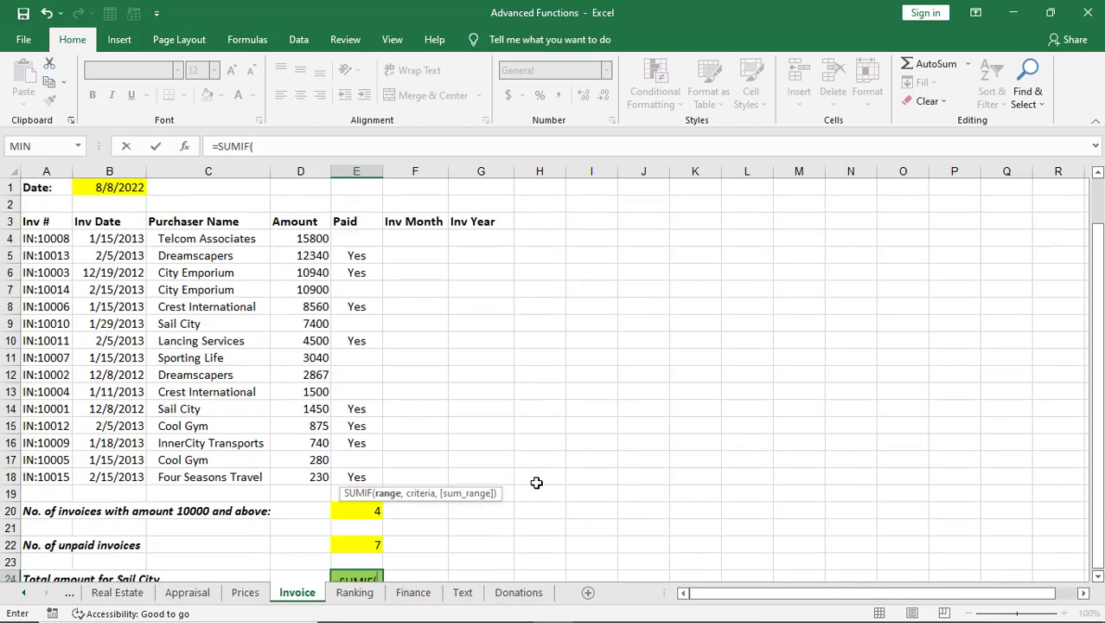
left_click_drag(206, 239, 215, 489)
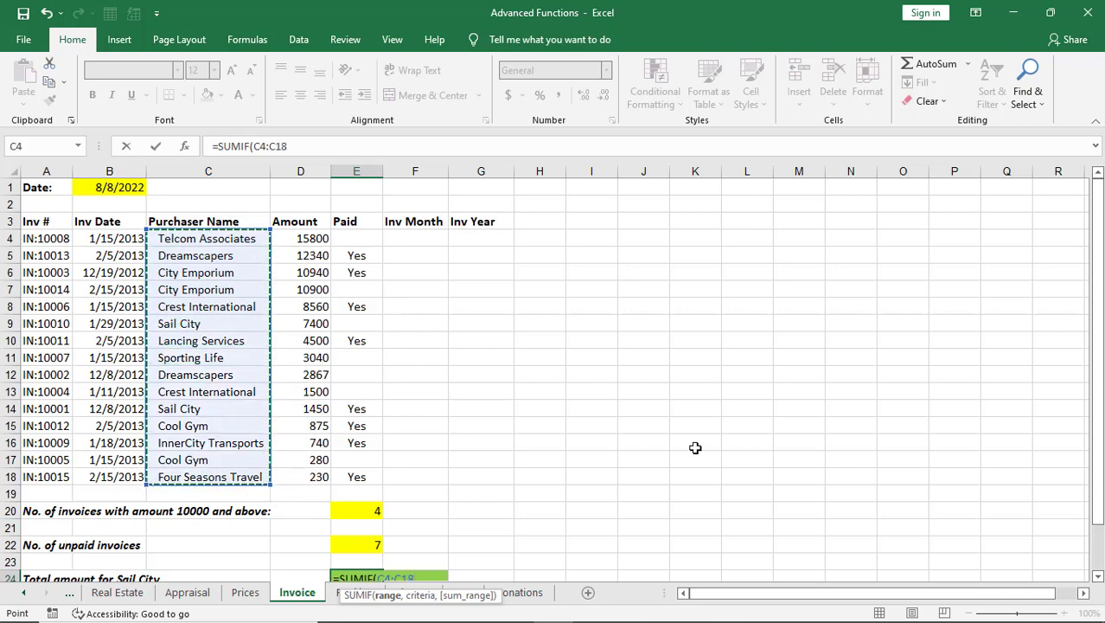
type(",")
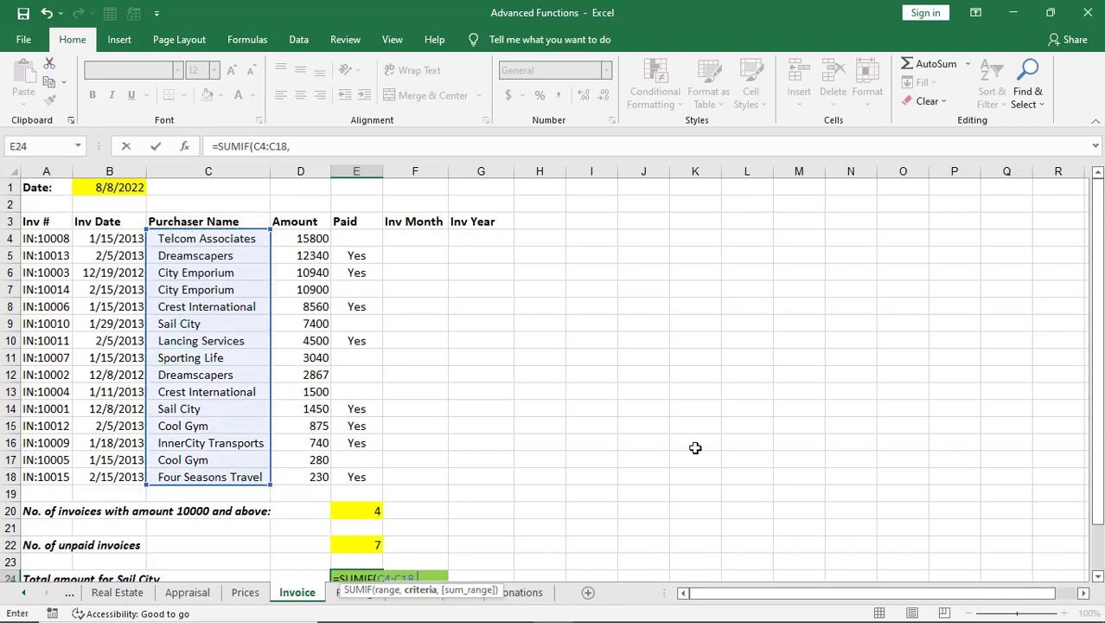
Complete the SUMIF formula in E24 with the criteria "Sail City" and D4:D18 as the sum range.
scroll(694, 447, "down", 2)
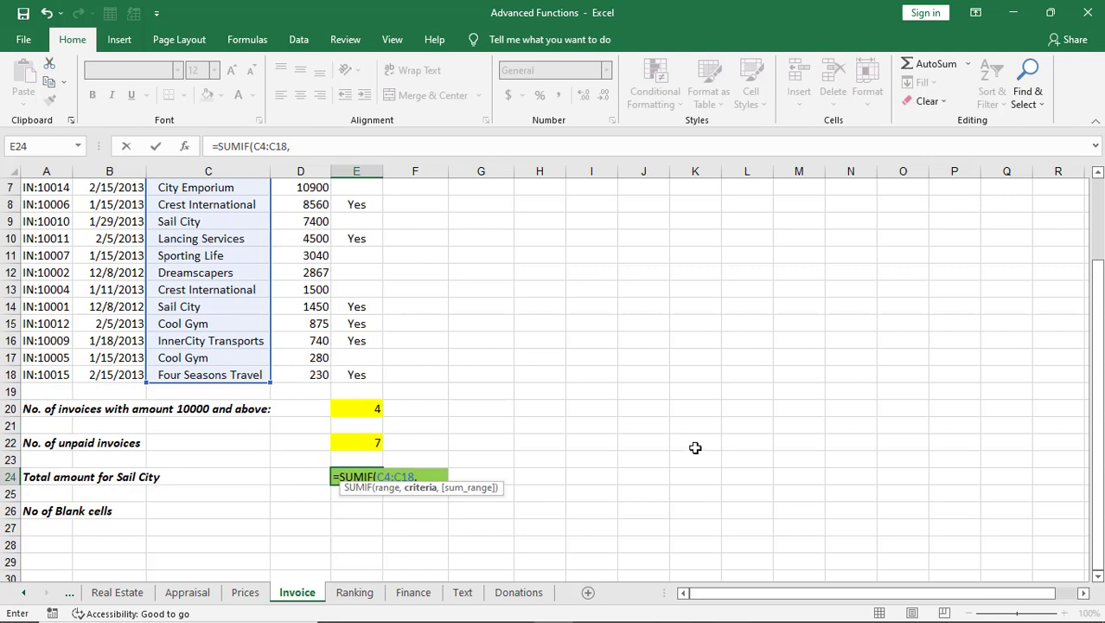
type("\"")
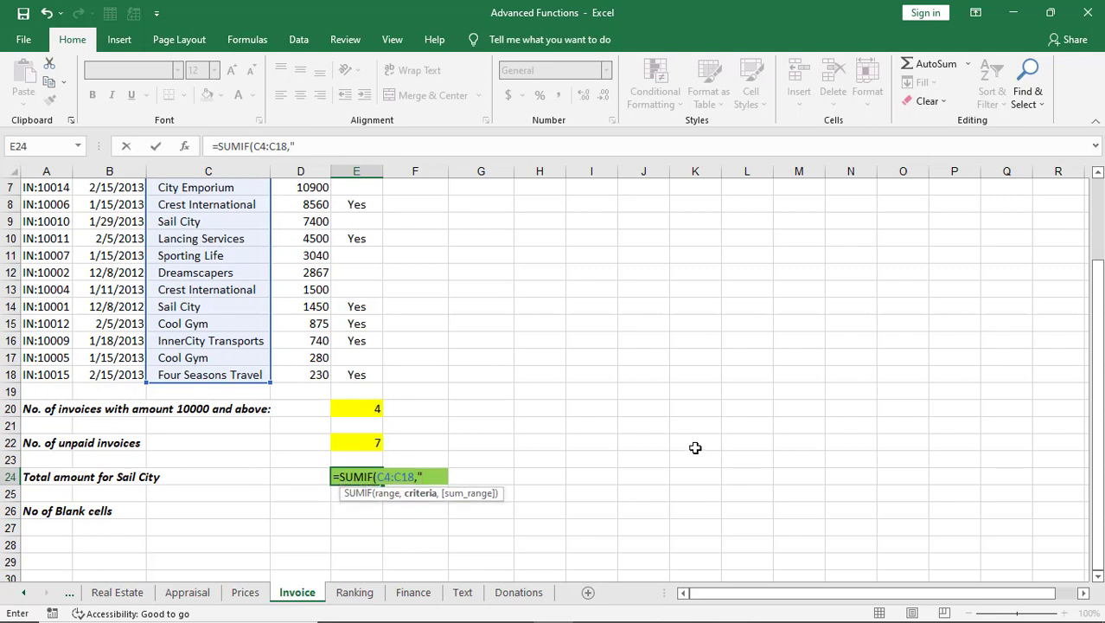
type("Sail ")
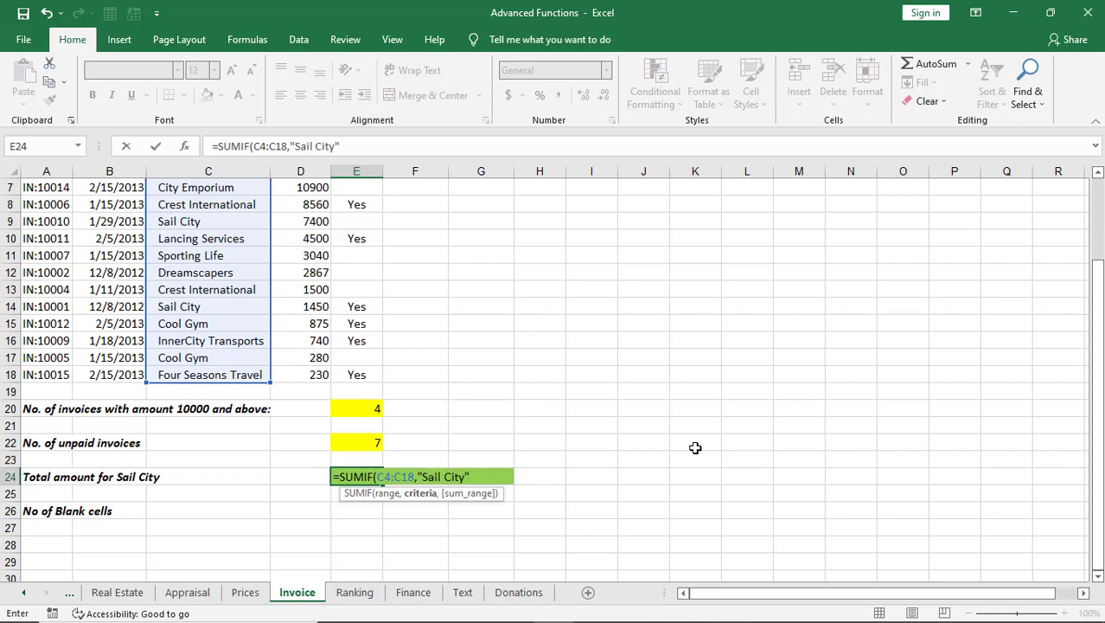
type("City\",")
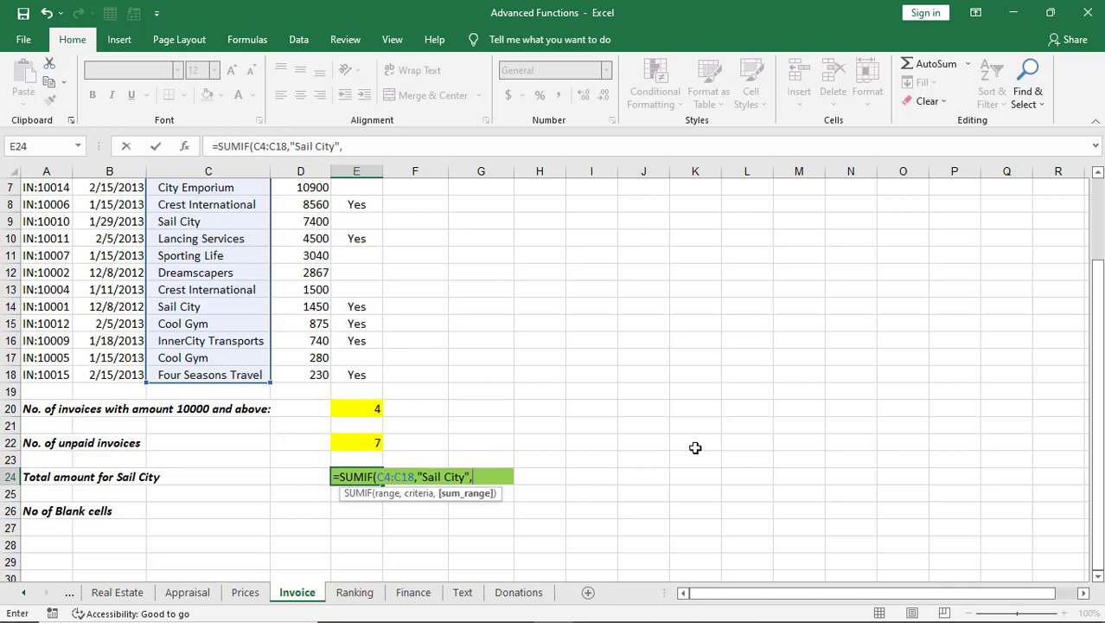
scroll(434, 346, "up", 2)
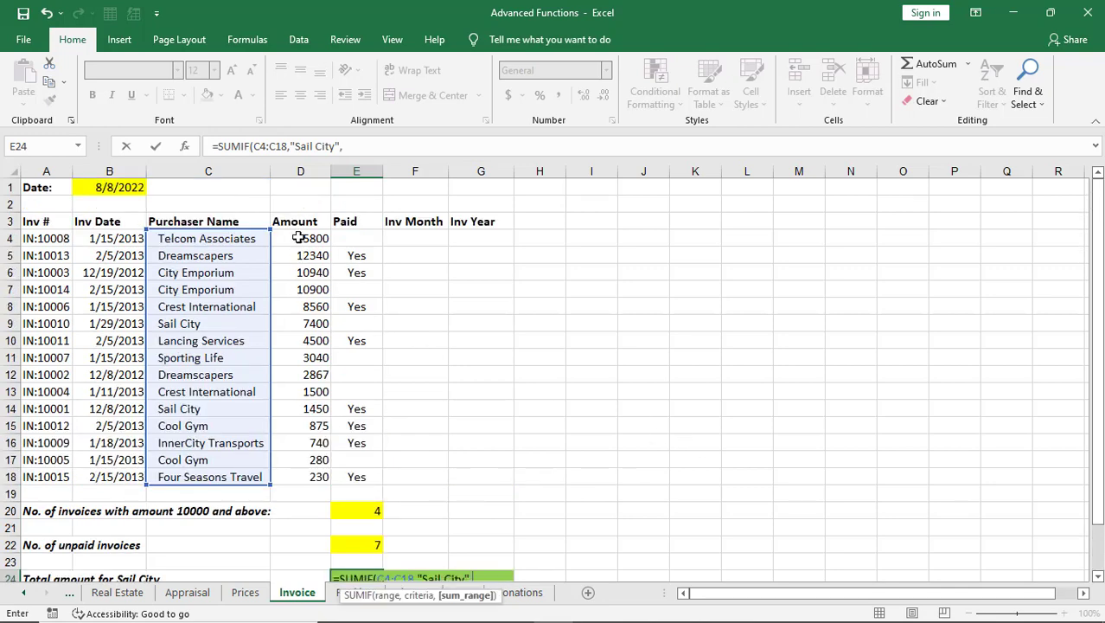
left_click_drag(298, 239, 304, 477)
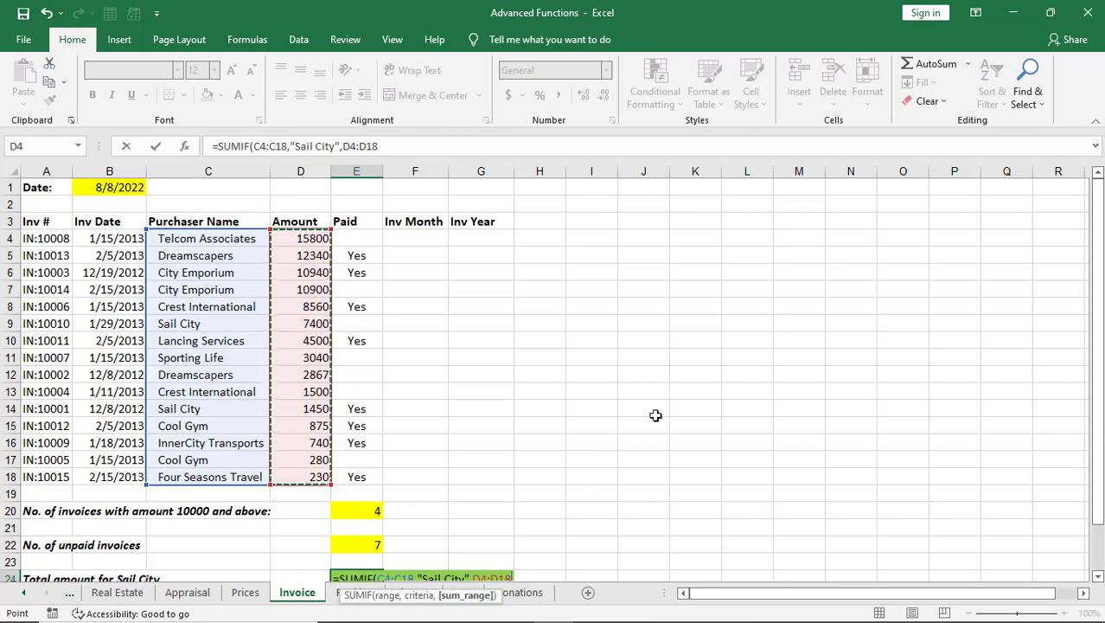
scroll(829, 416, "down", 2)
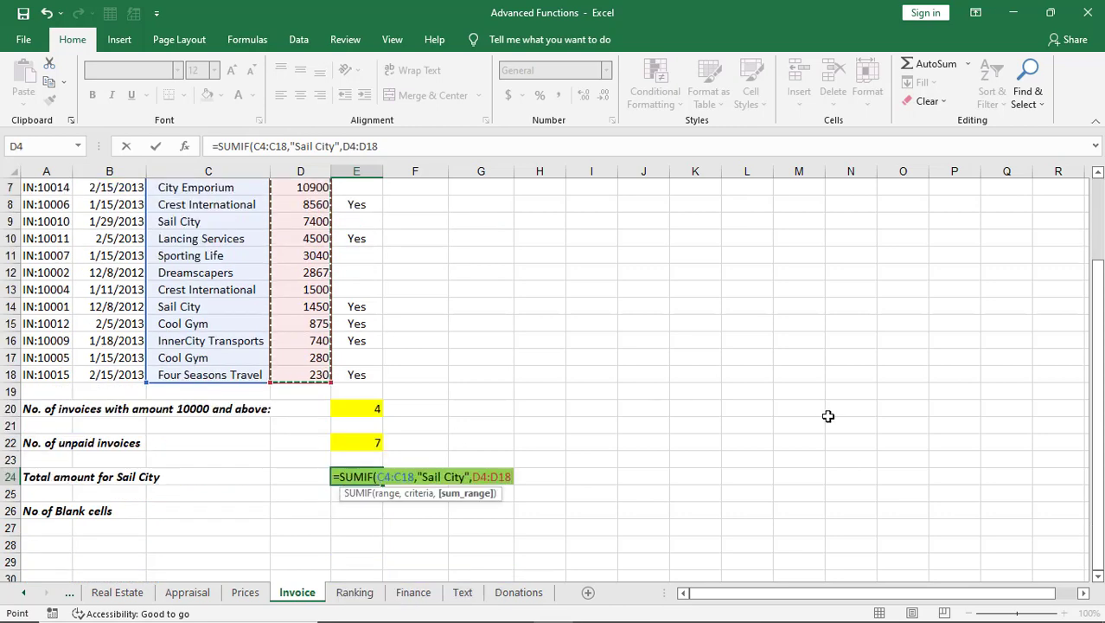
type(")")
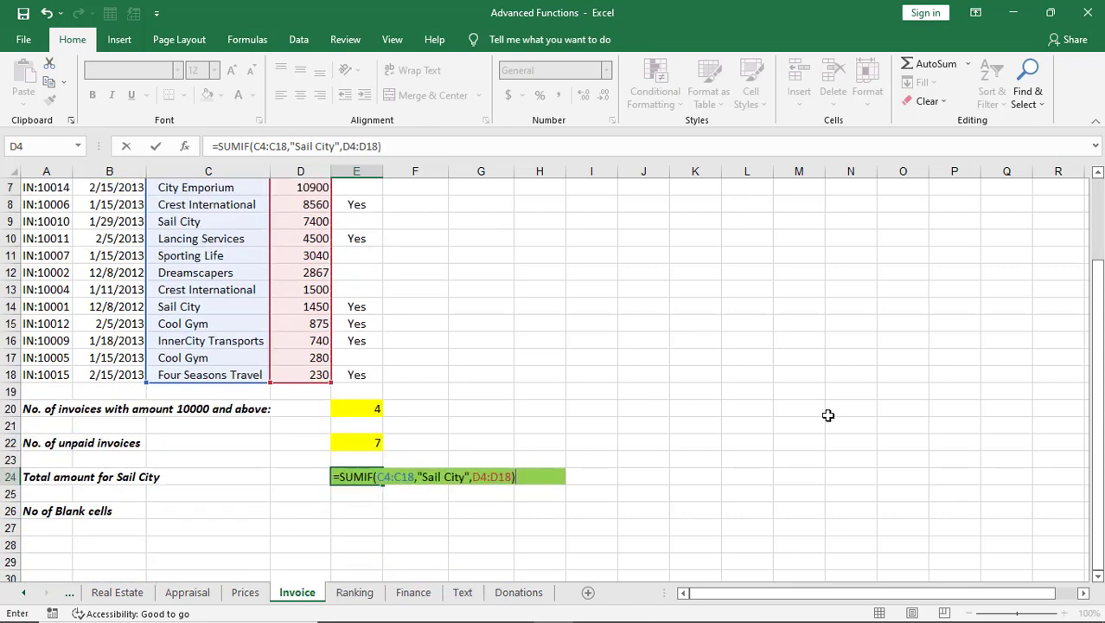
key("Return")
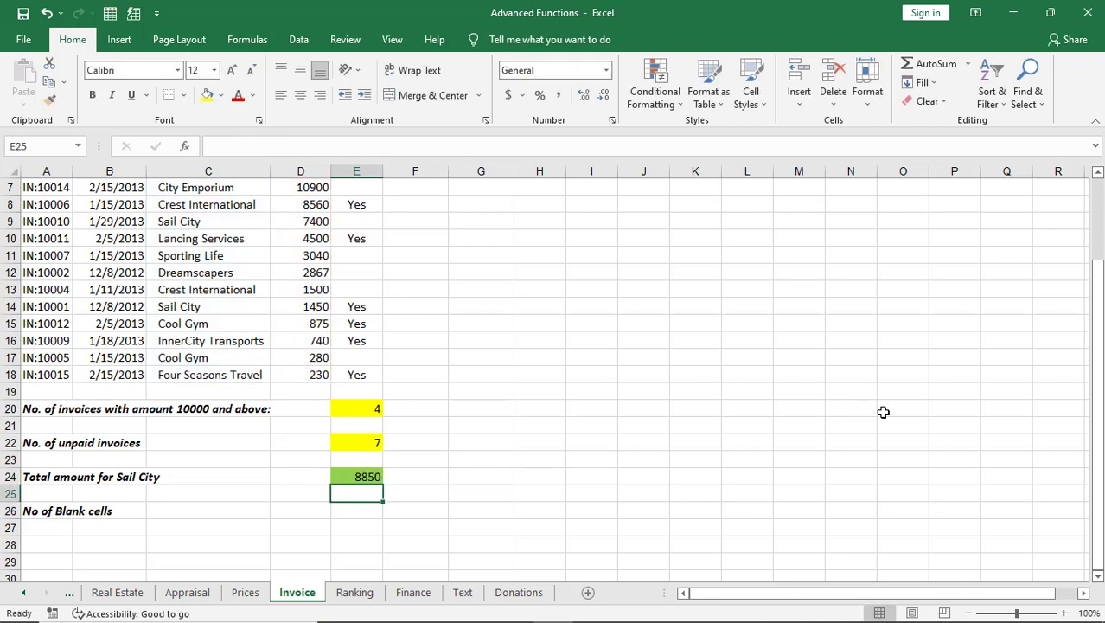
Check the SUMIF formula in E24 against the two Sail City entries in the Purchaser Name and Amount columns.
left_click(364, 475)
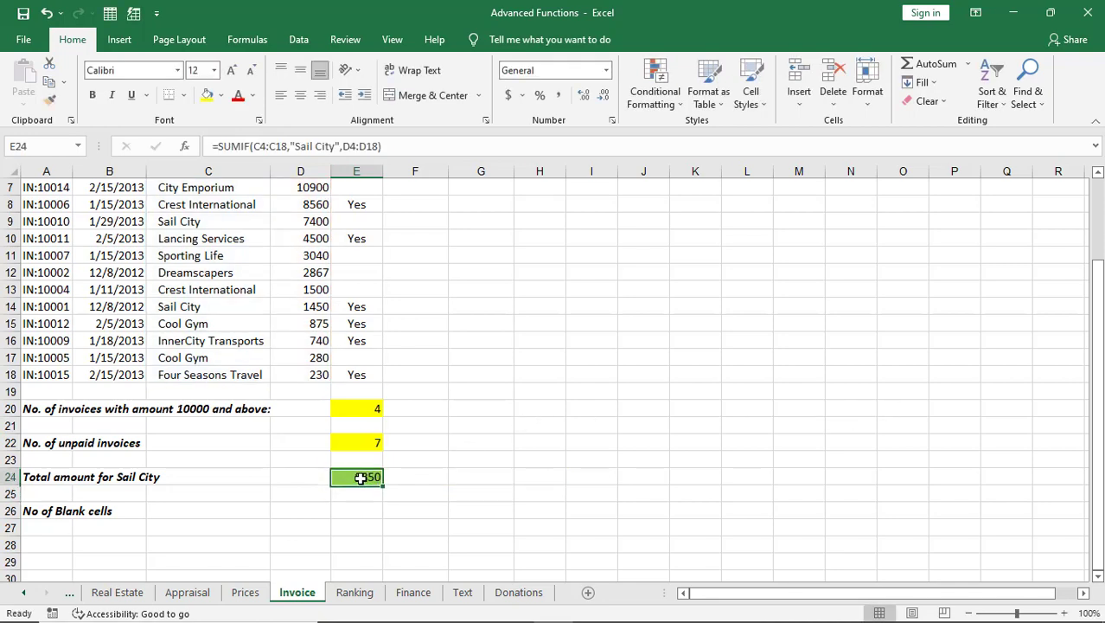
scroll(538, 460, "up", 2)
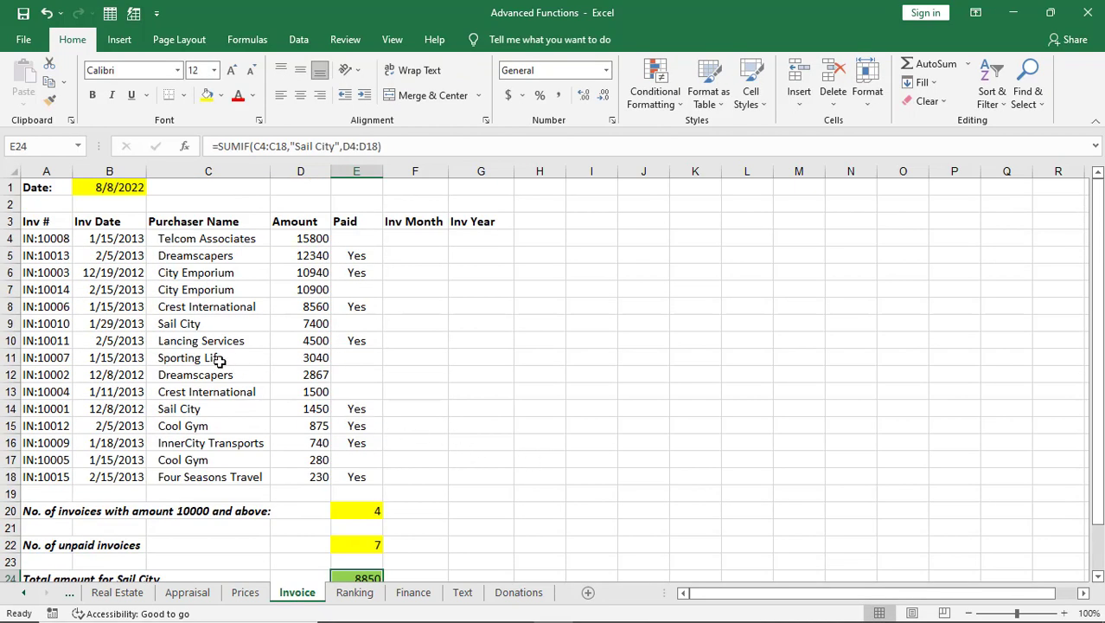
left_click(177, 326)
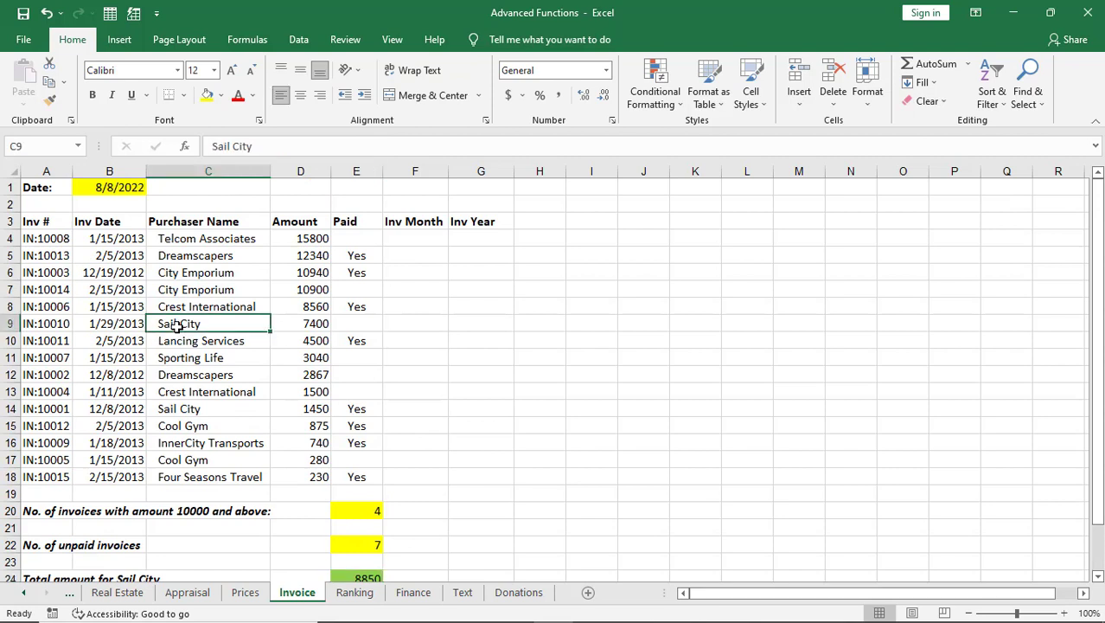
left_click(179, 407)
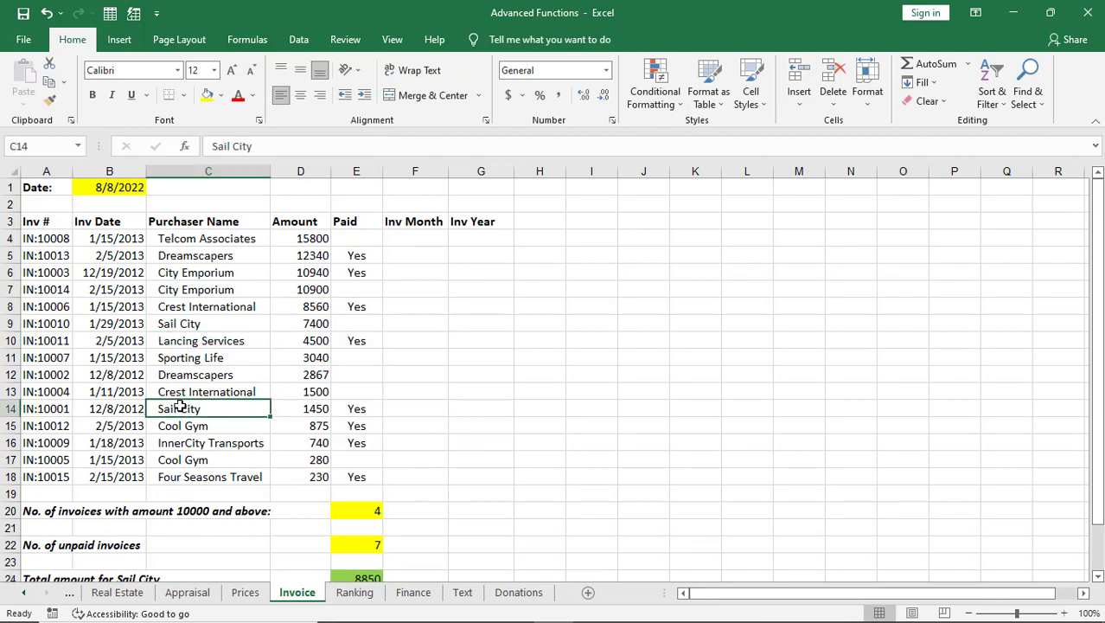
left_click(305, 325)
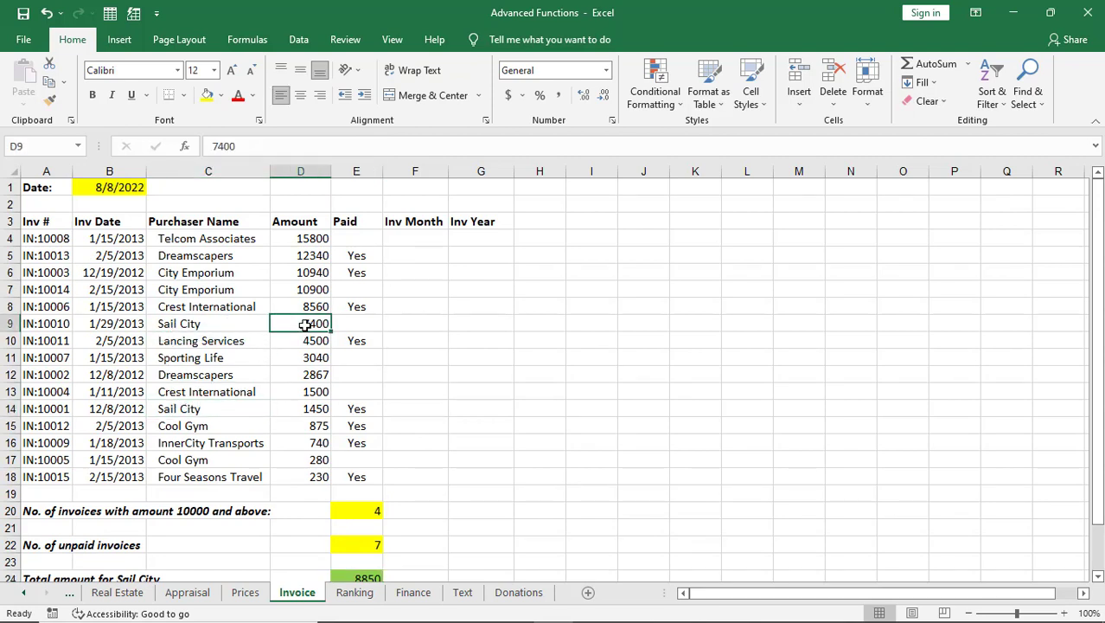
left_click(292, 408)
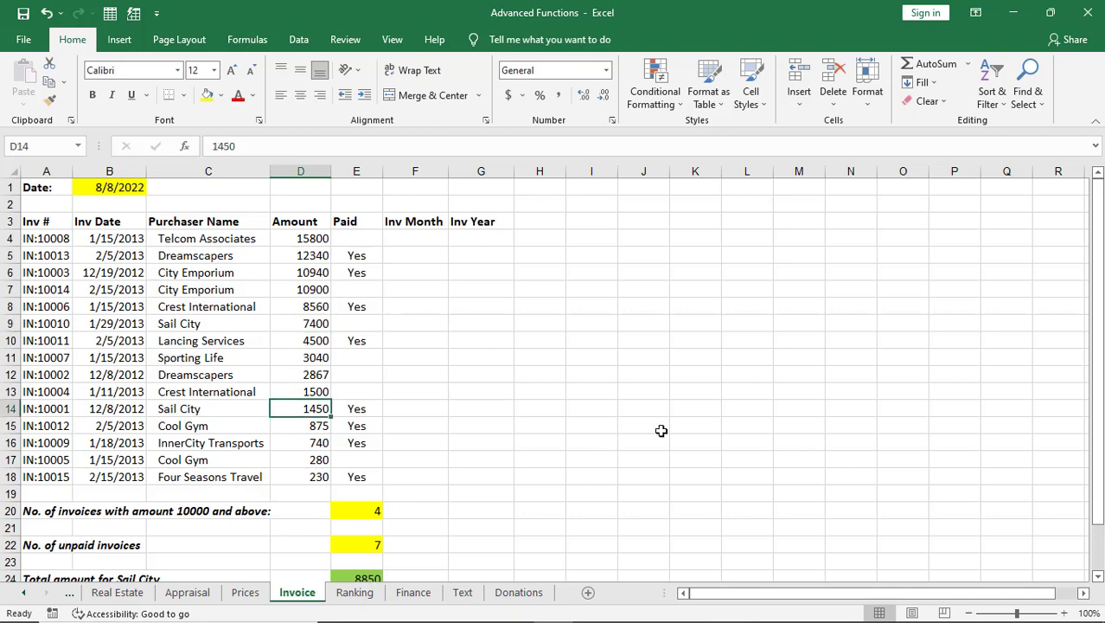
scroll(661, 431, "down", 2)
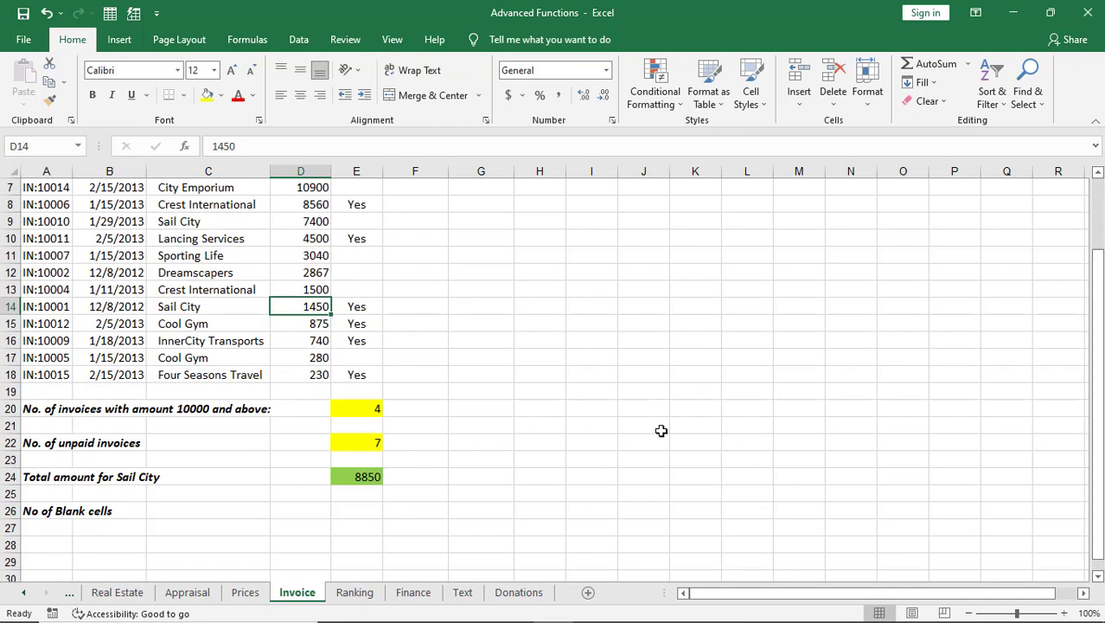
left_click(367, 477)
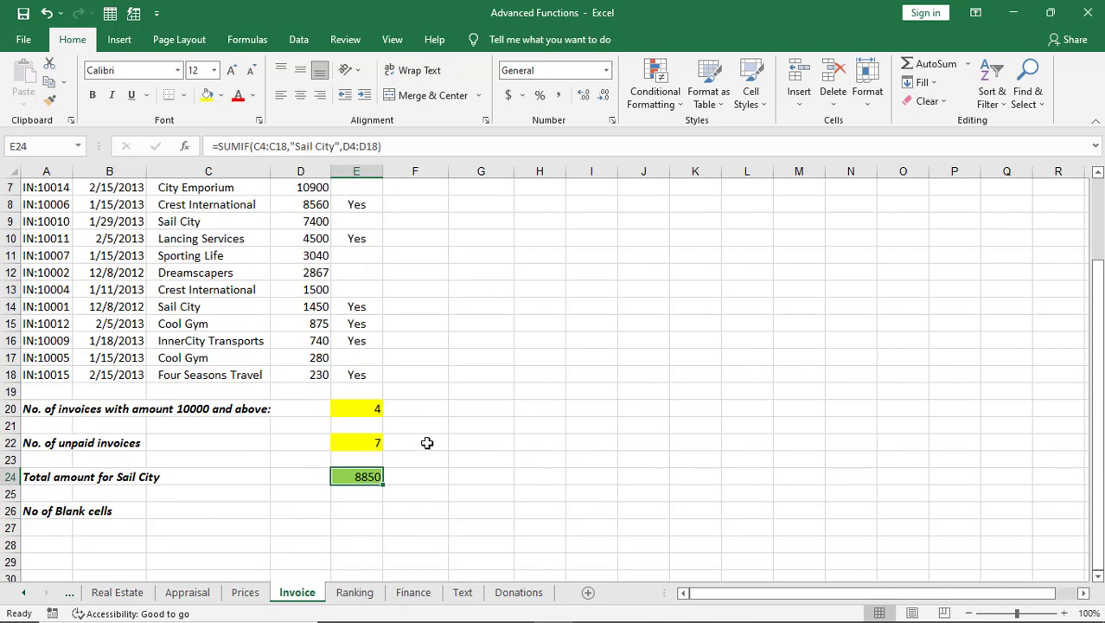
scroll(370, 441, "up", 2)
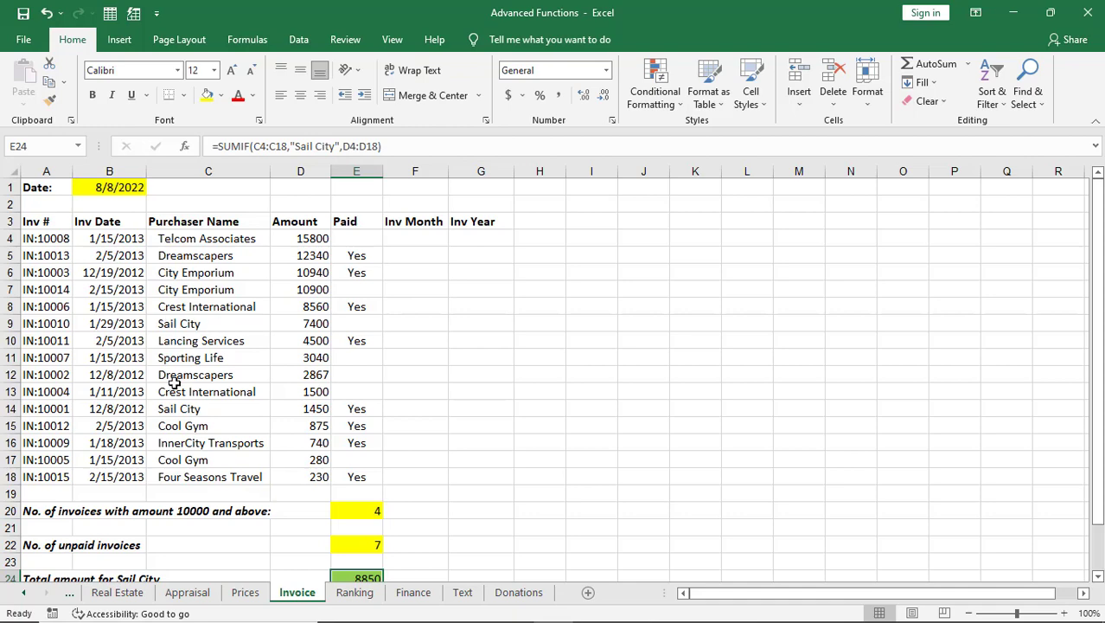
Read the introduction to RANK in section 9.13 of the lesson PDF in Foxit PDF Reader and open the Ranking sheet in Excel.
key("alt+Tab")
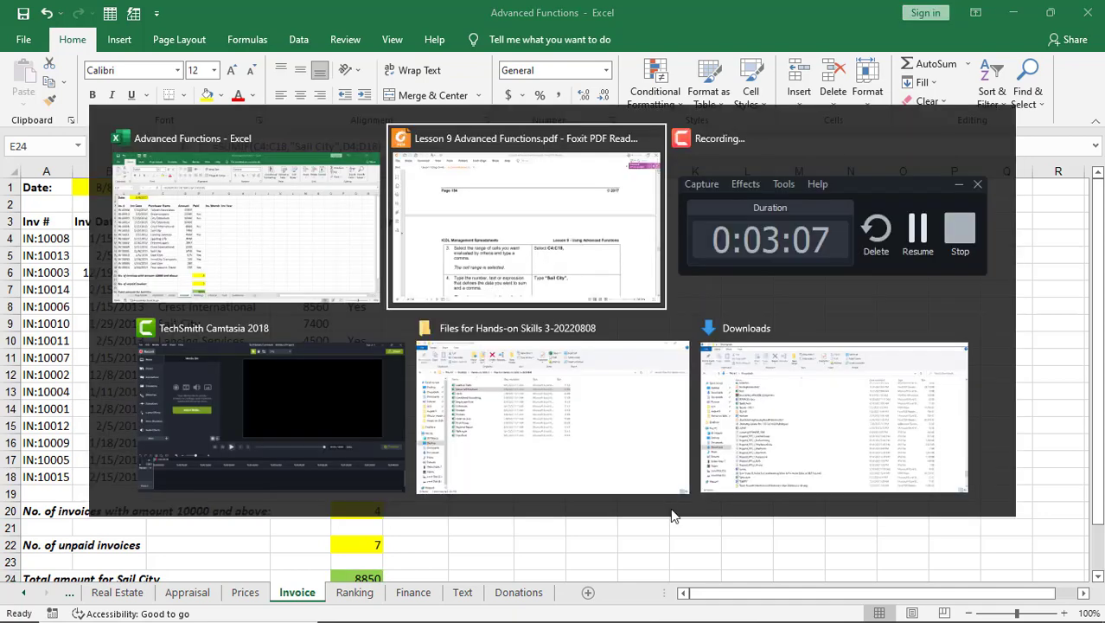
scroll(726, 478, "down", 4)
scroll(726, 477, "down", 4)
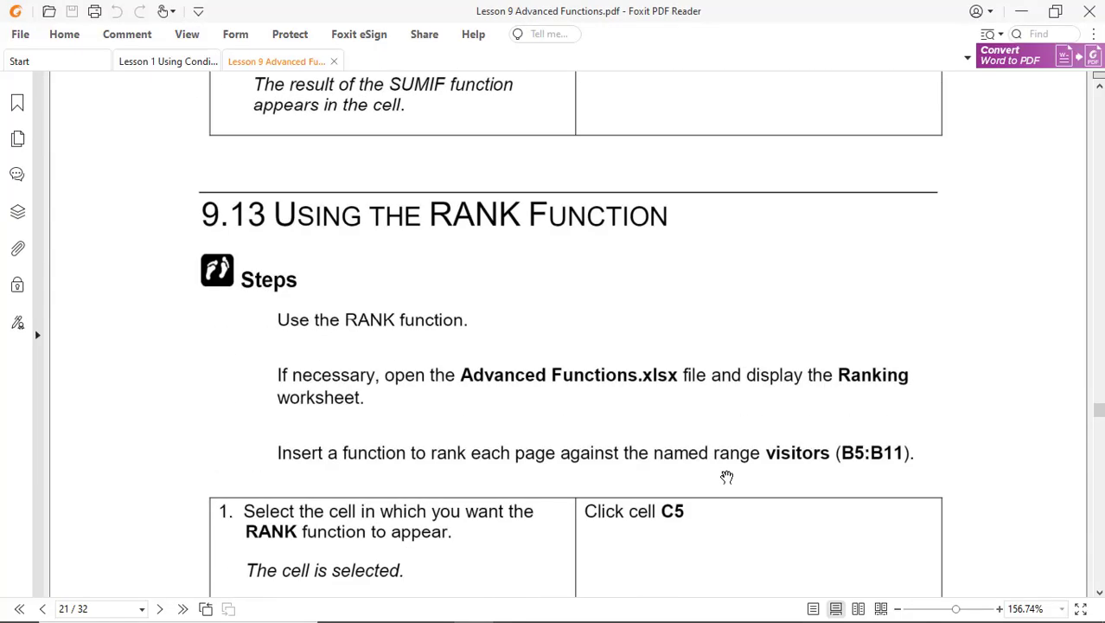
scroll(883, 465, "down", 4)
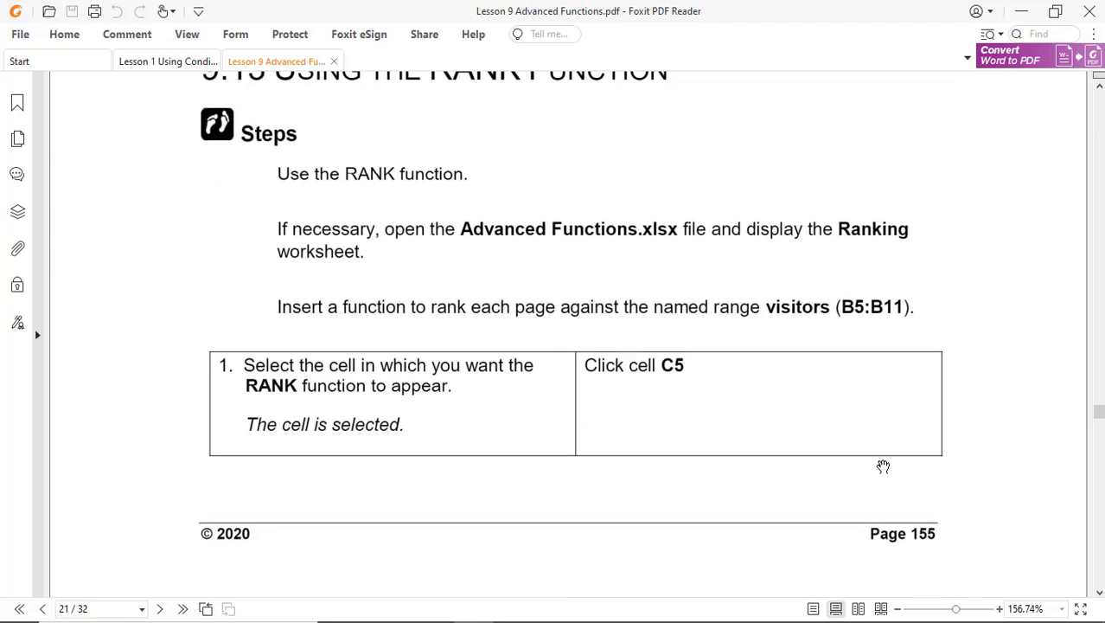
scroll(883, 466, "up", 1)
key("alt+Tab")
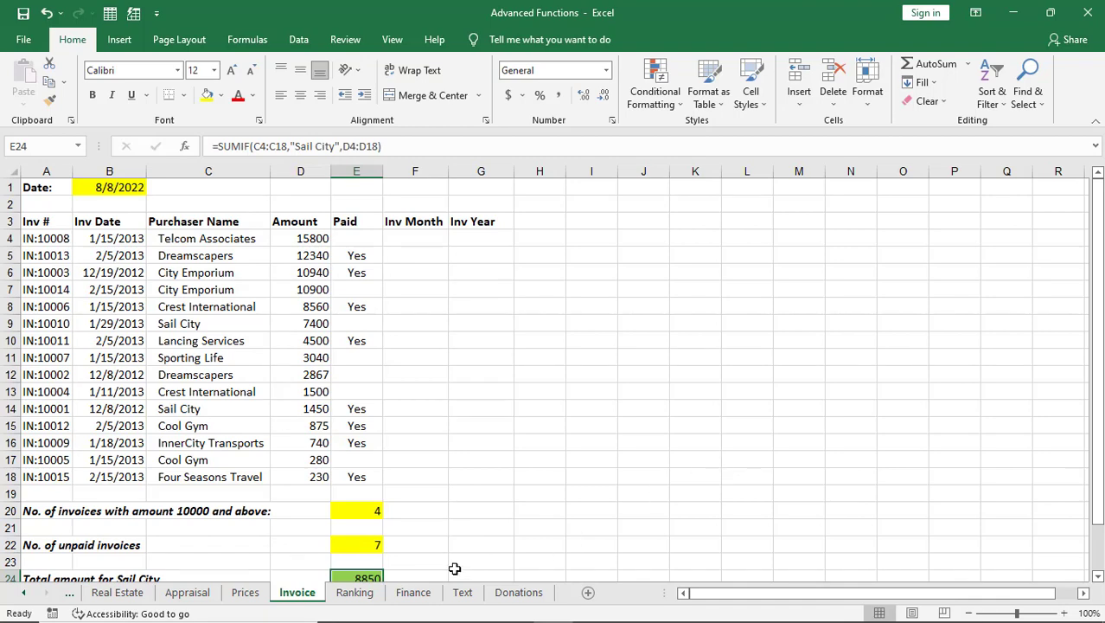
left_click(357, 596)
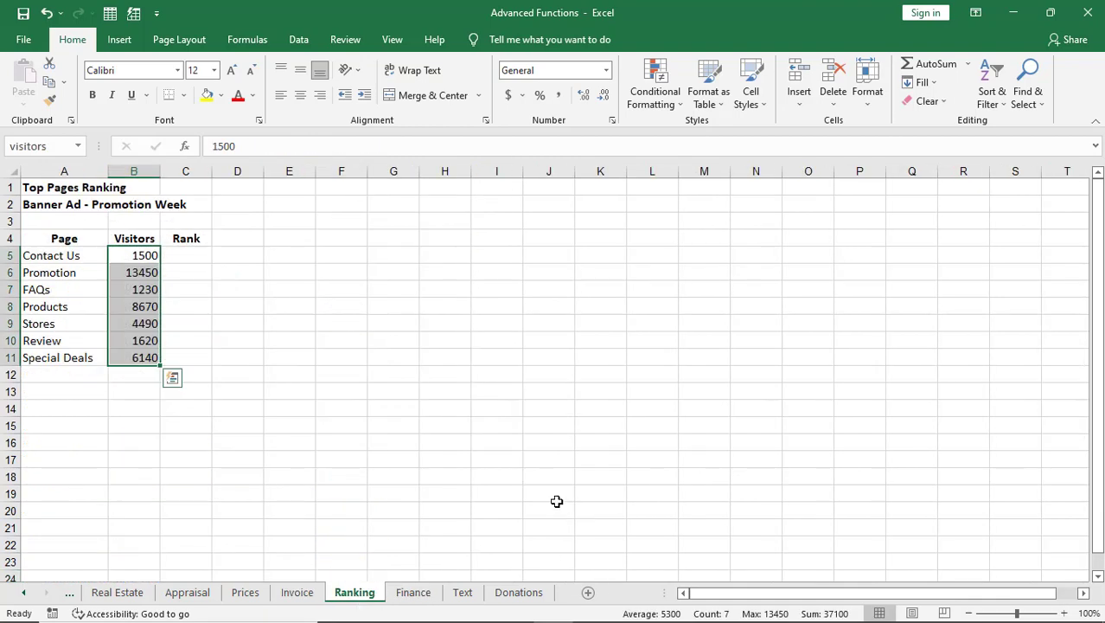
Check the first RANK step in the lesson PDF and examine the visitors range B5:B11 on the Ranking sheet in Excel.
key("alt+Tab")
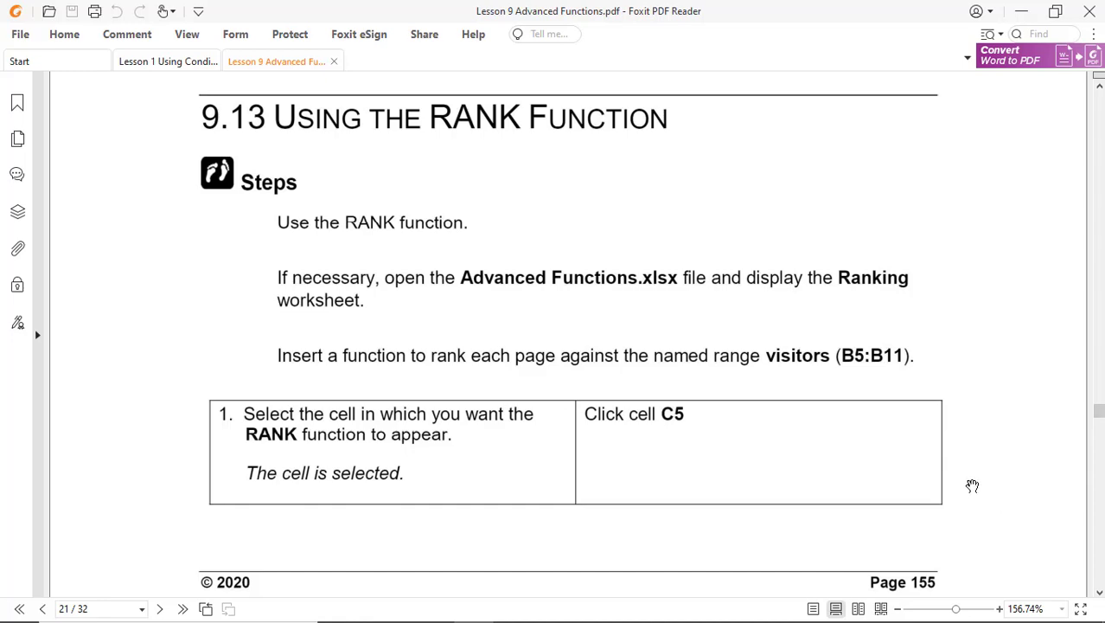
scroll(972, 486, "down", 6)
key("alt+Tab")
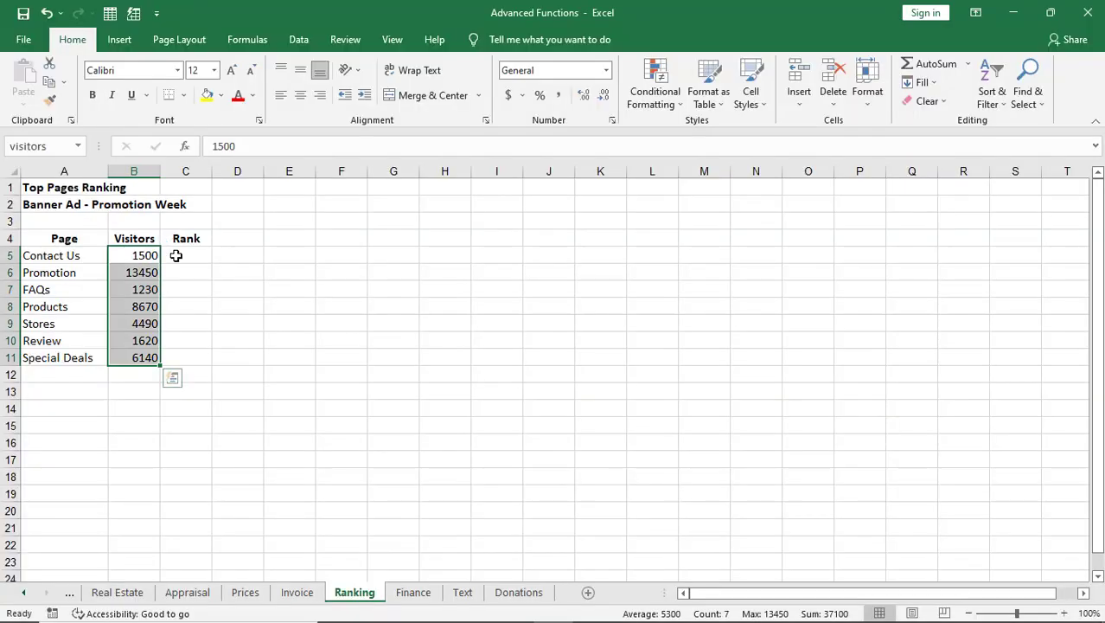
left_click(176, 255)
left_click_drag(133, 251, 127, 357)
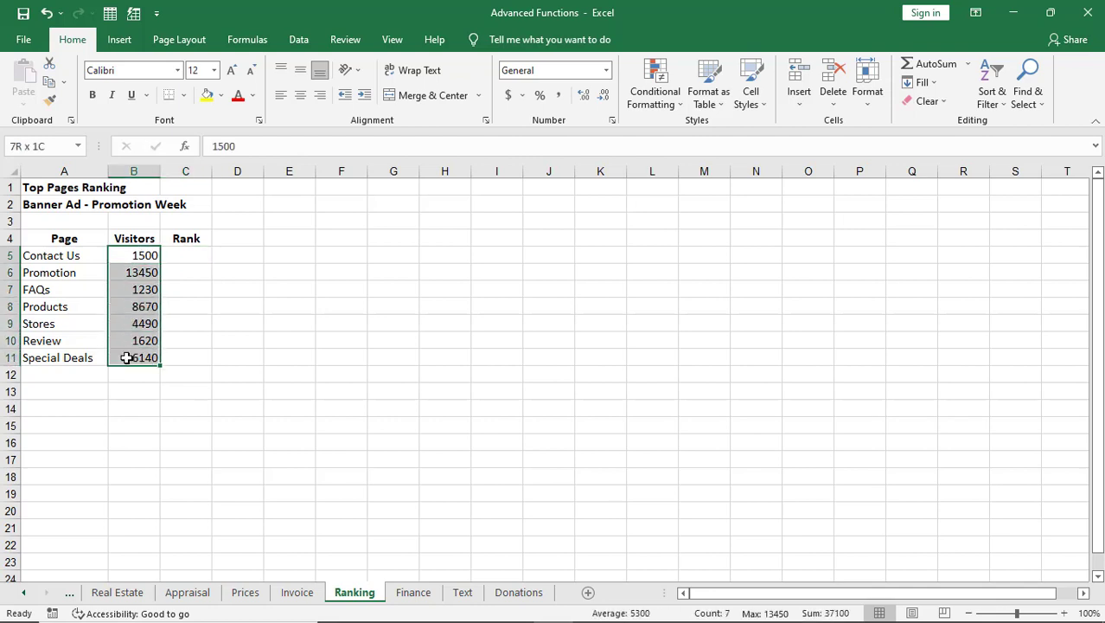
left_click_drag(126, 357, 126, 357)
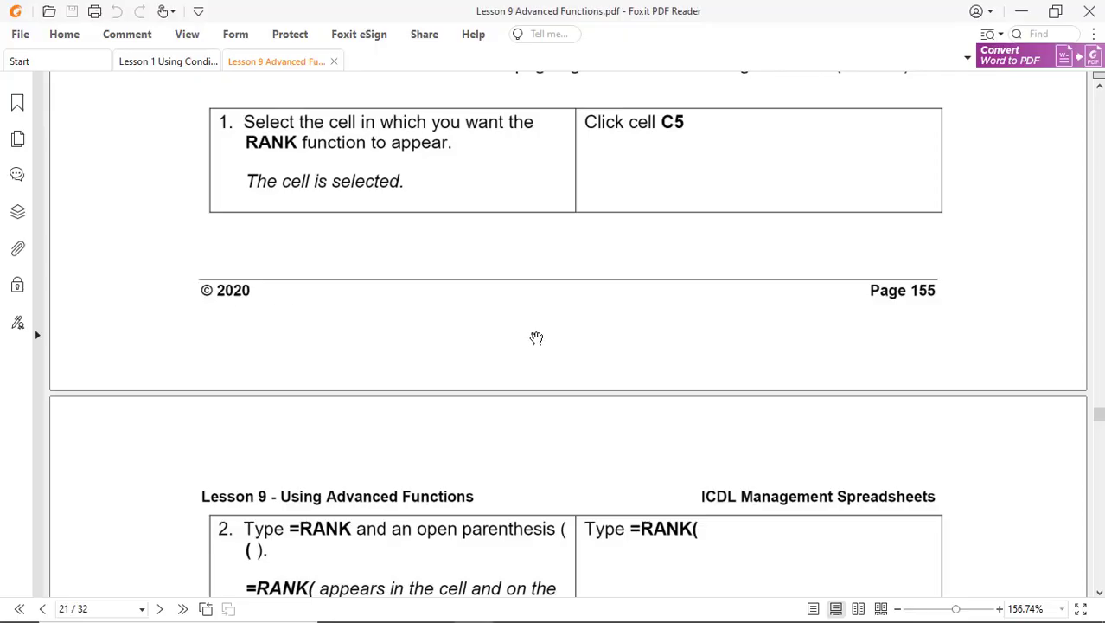
Read how to enter the RANK function in the lesson PDF and select cell C5 on the Ranking sheet in Excel.
scroll(536, 338, "down", 3)
scroll(536, 338, "down", 2)
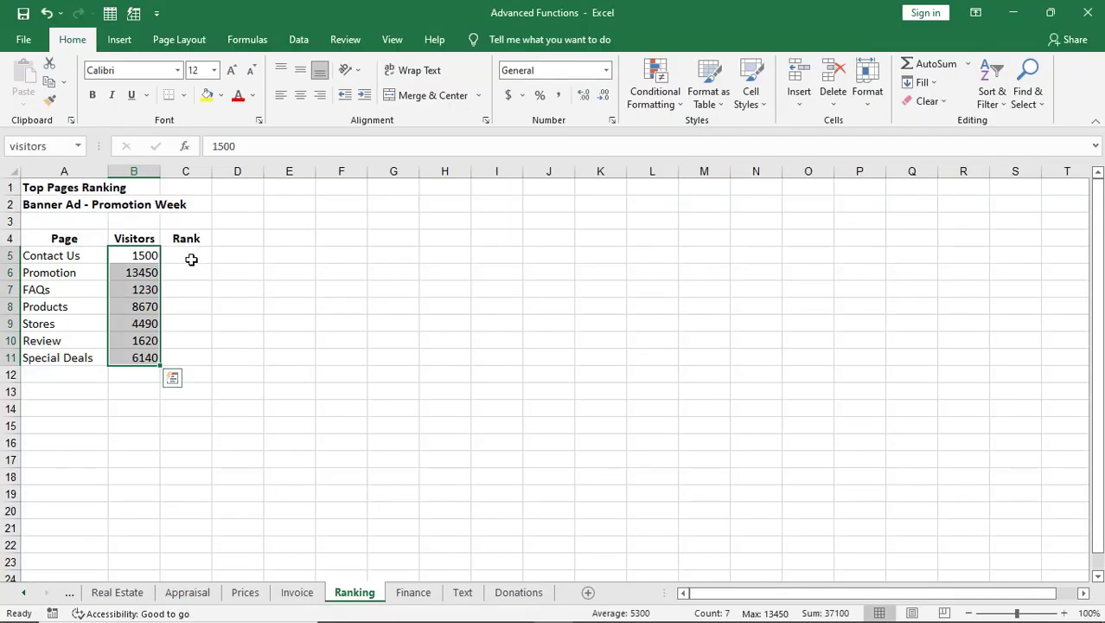
left_click(189, 256)
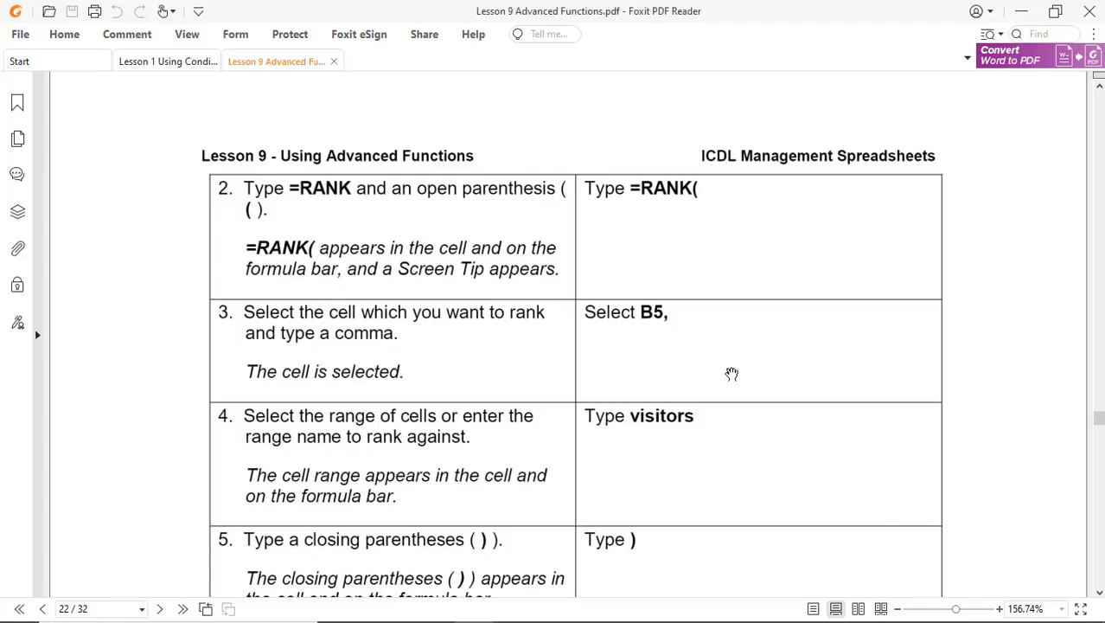
scroll(731, 373, "up", 6)
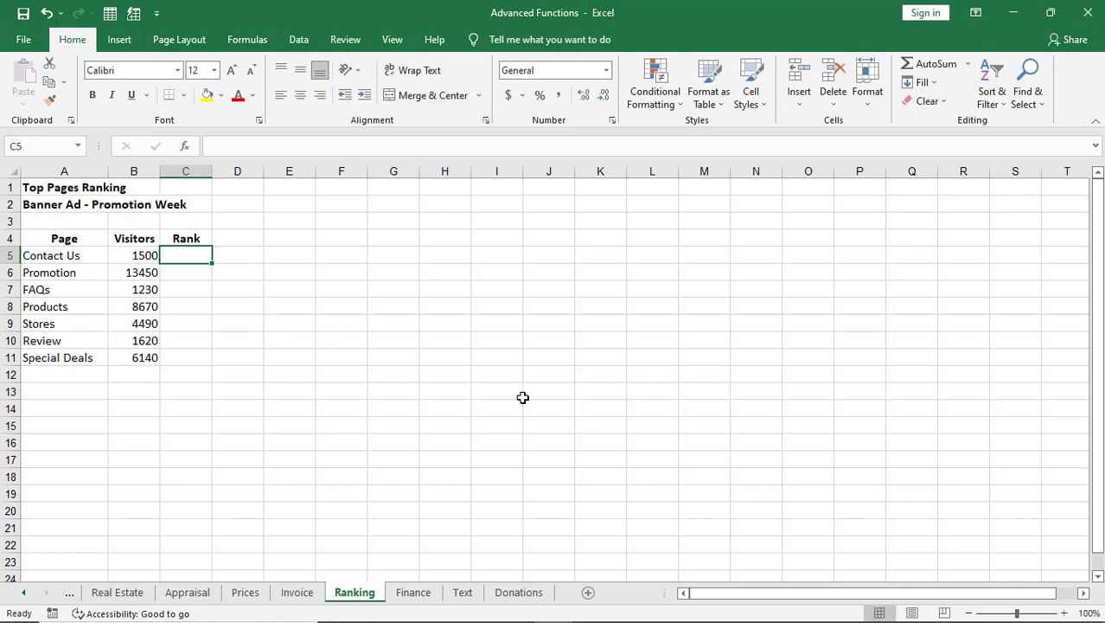
Start a RANK formula in C5 with the Contact Us visitors cell B5 as the number to rank.
type("=RAN")
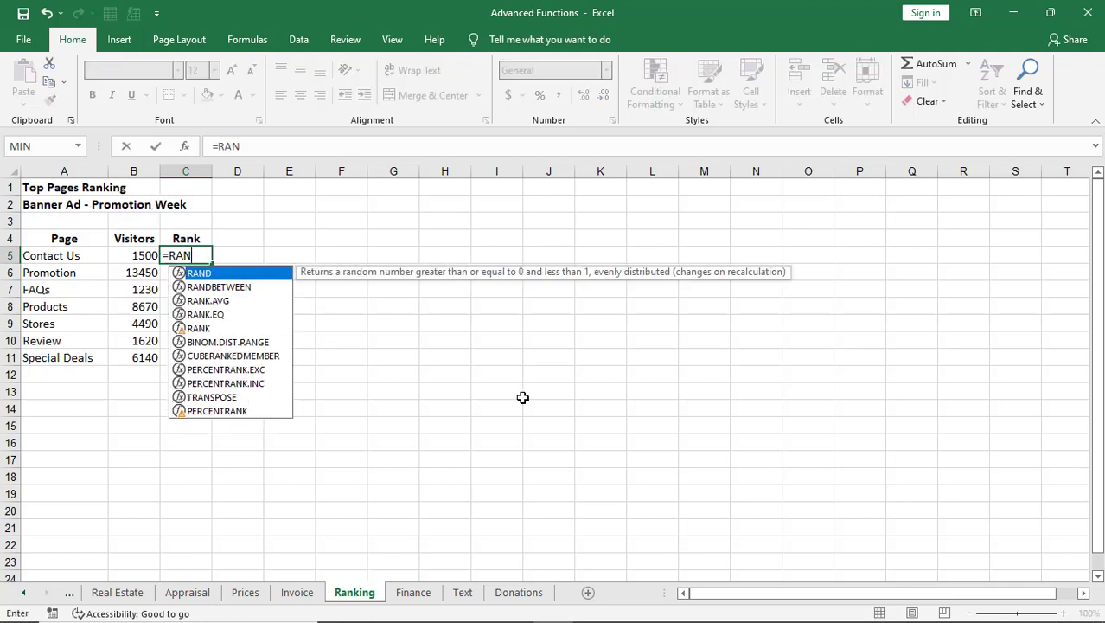
type("K(")
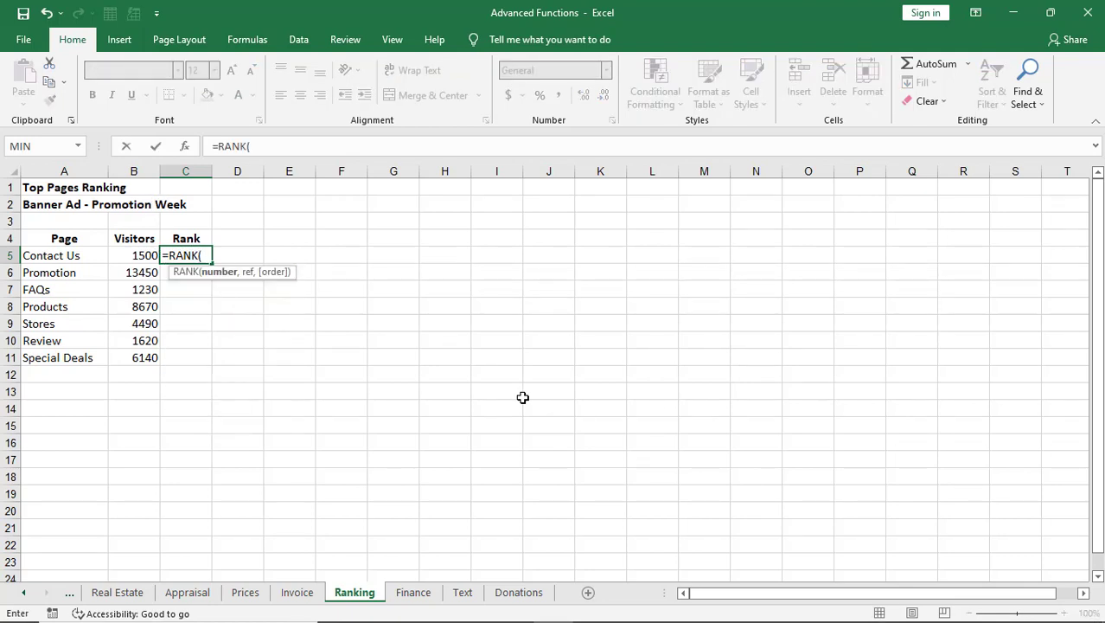
left_click(130, 253)
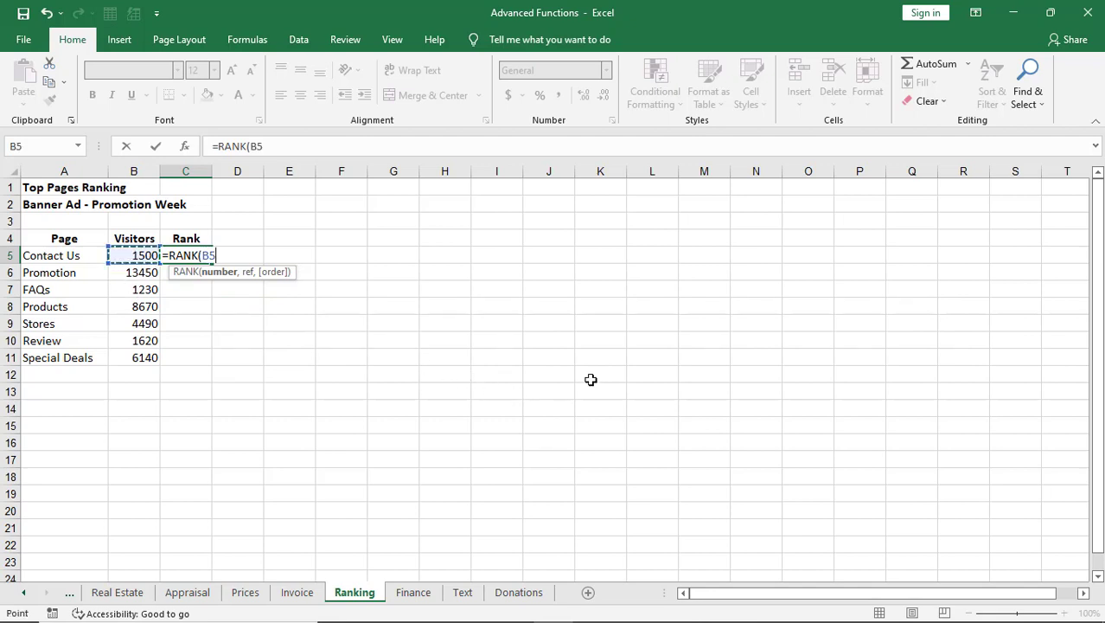
Review RANK steps 3 to 6 in the lesson PDF and return to the open formula in Excel.
key("alt+Tab")
scroll(597, 389, "down", 5)
scroll(602, 393, "down", 1)
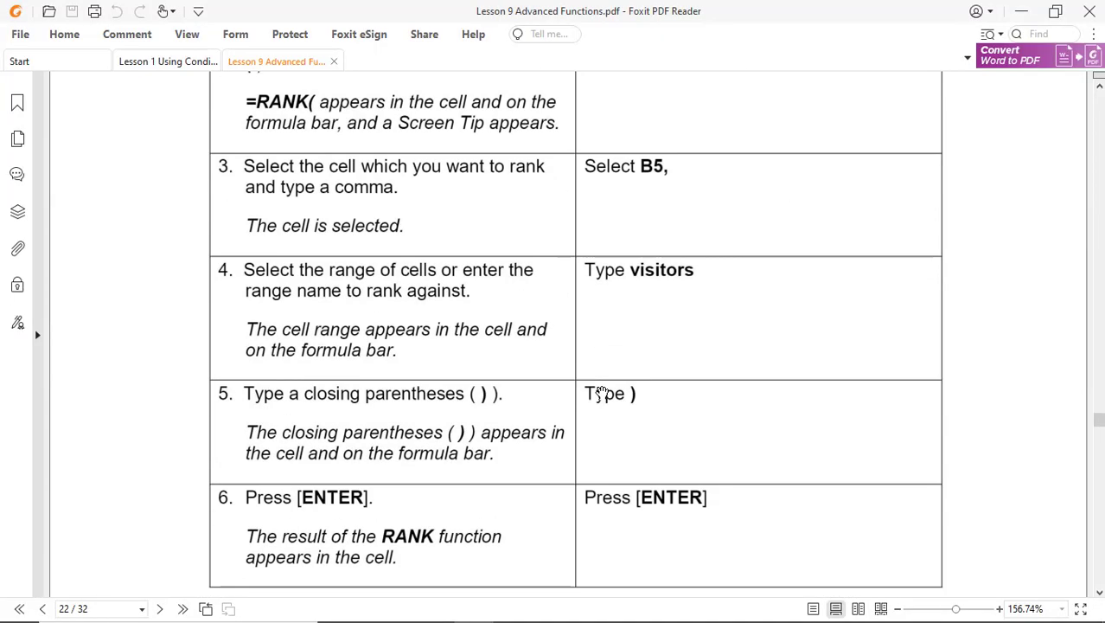
scroll(602, 393, "up", 2)
key("alt+Tab")
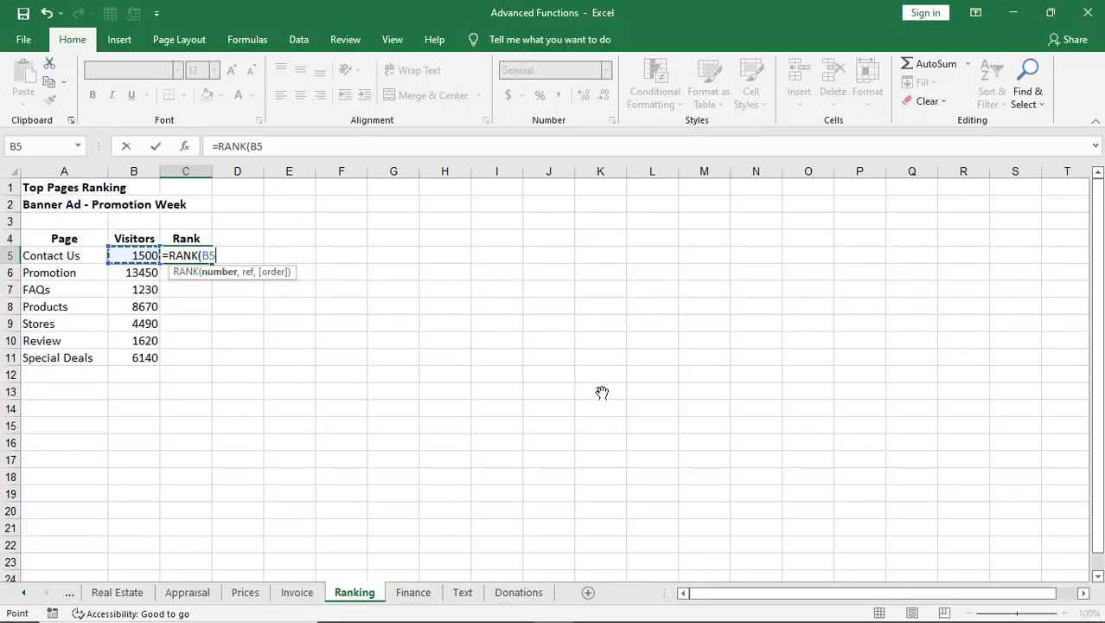
Consult the lesson PDF and set the named range visitors as the reference in C5's RANK formula in Excel.
type(",")
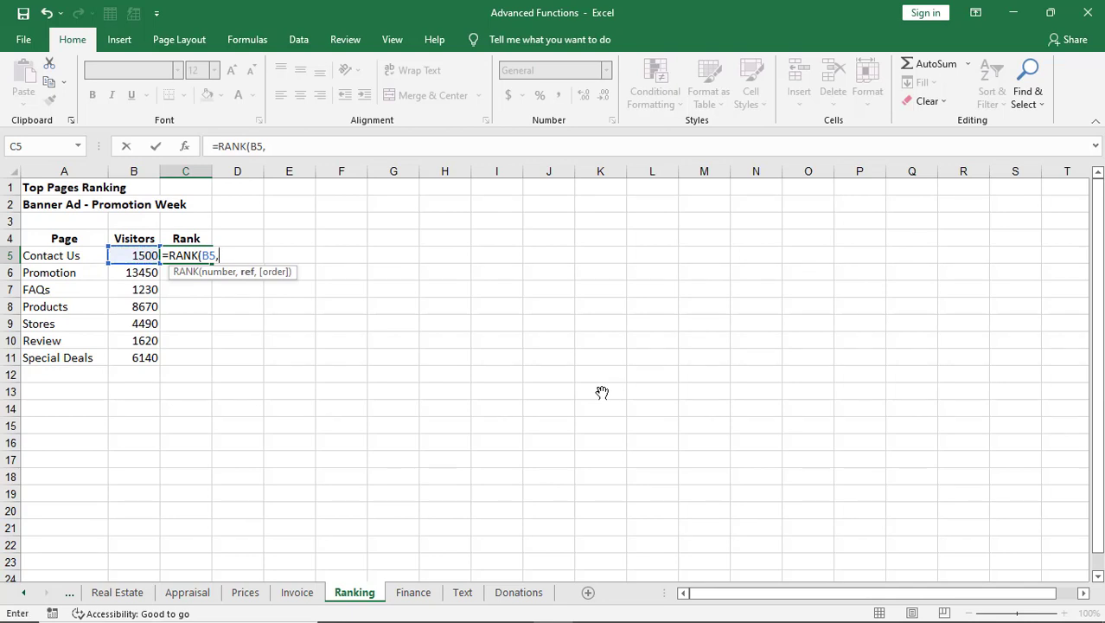
key("alt+Tab")
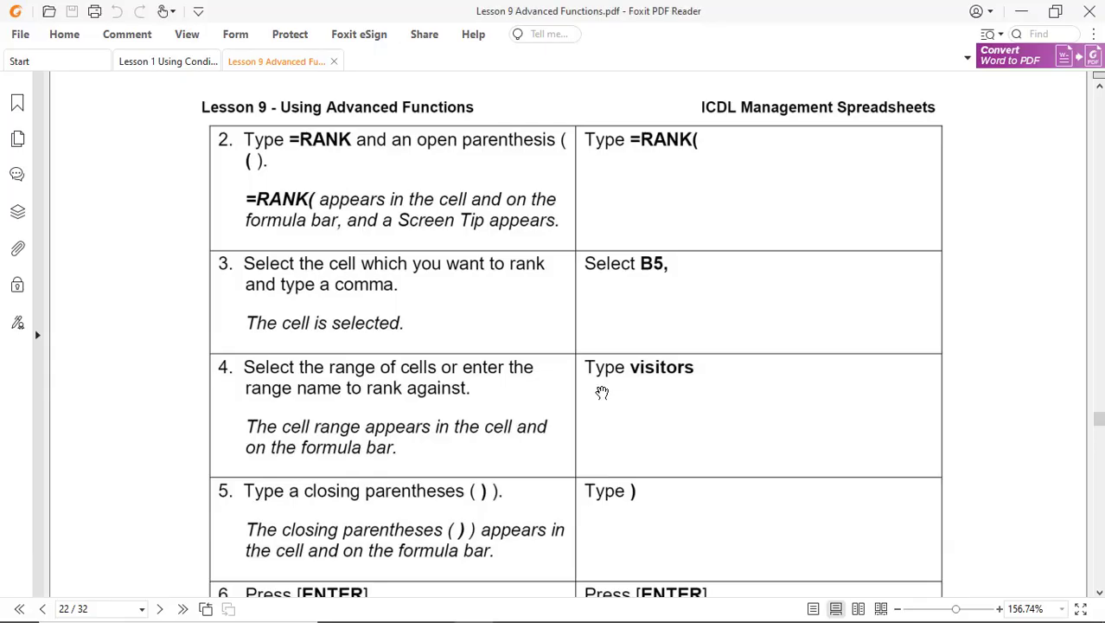
key("alt+Tab")
type("vi")
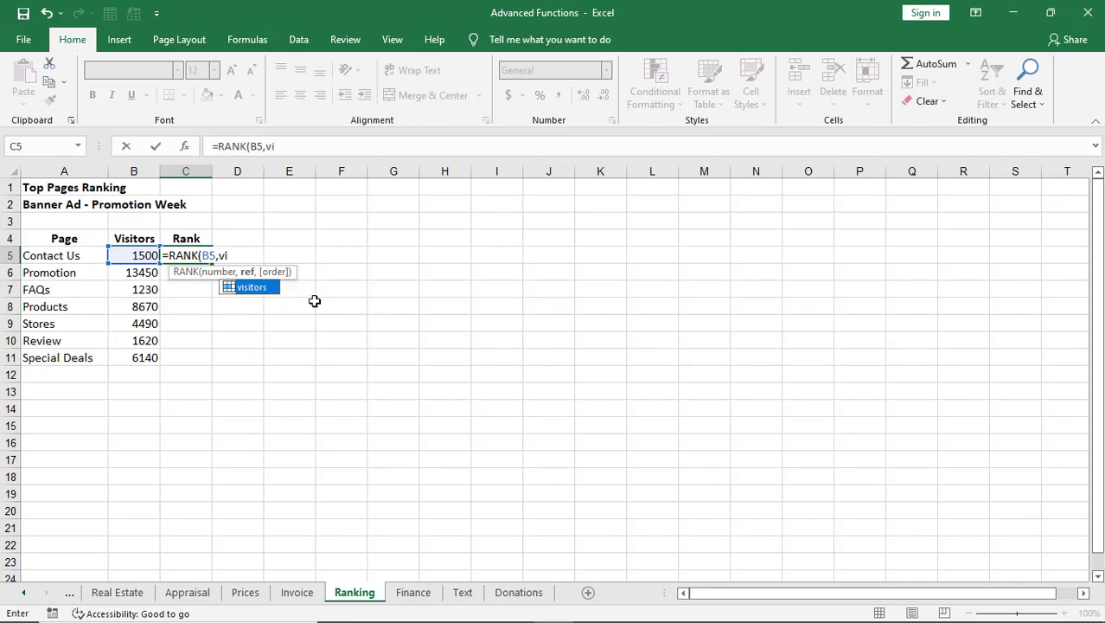
double_click(249, 288)
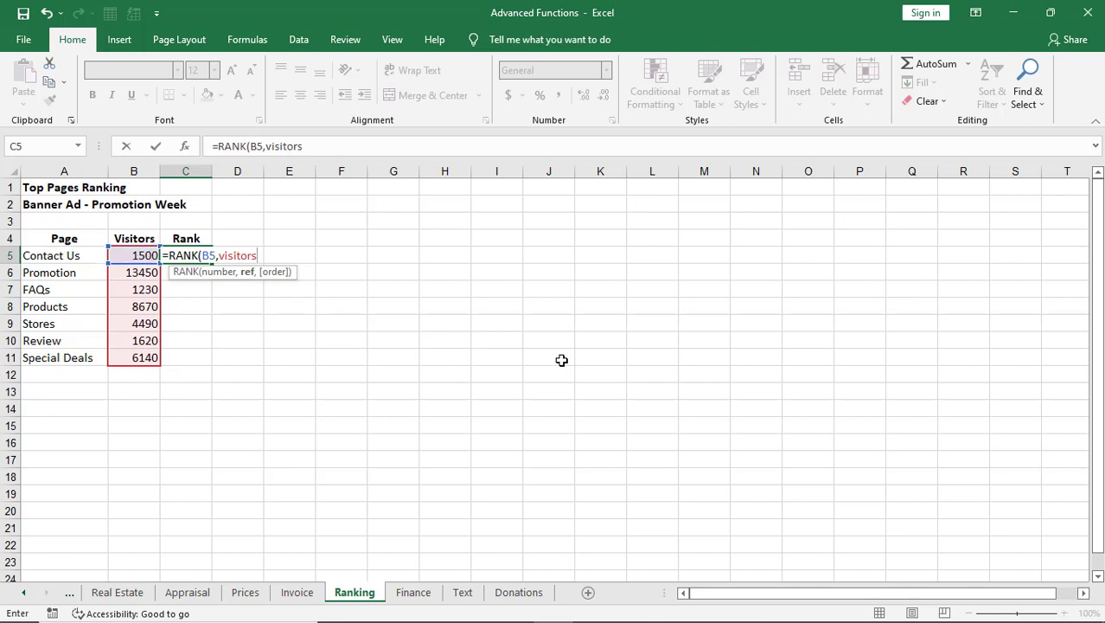
Check the closing RANK steps in the lesson PDF and complete C5 in Excel as =RANK(B5,visitors), omitting the order argument.
type(",")
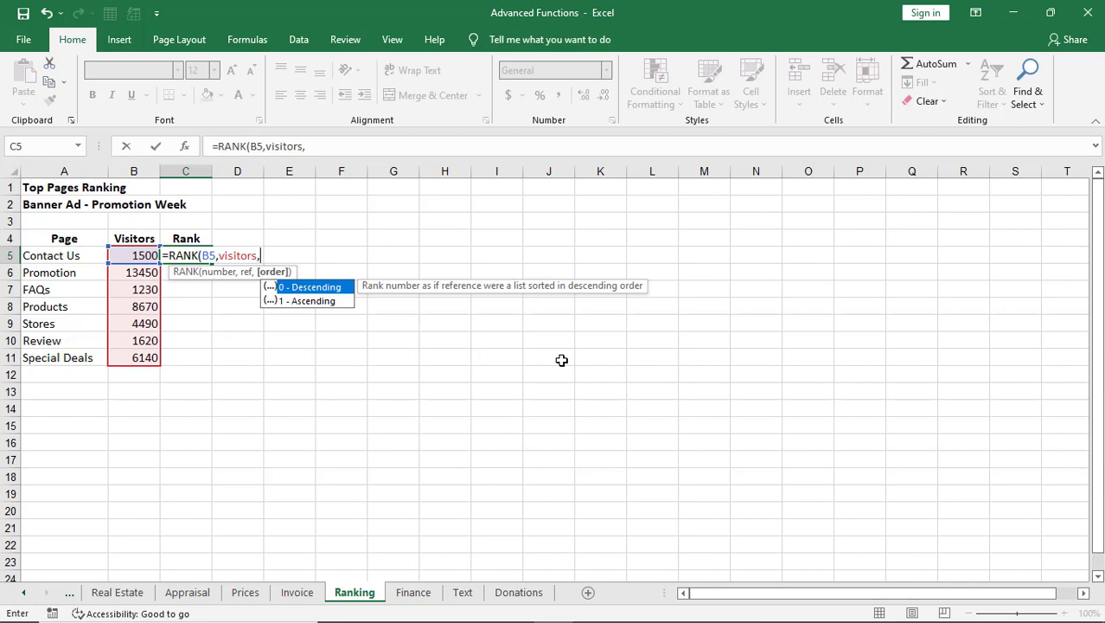
key("alt+Tab")
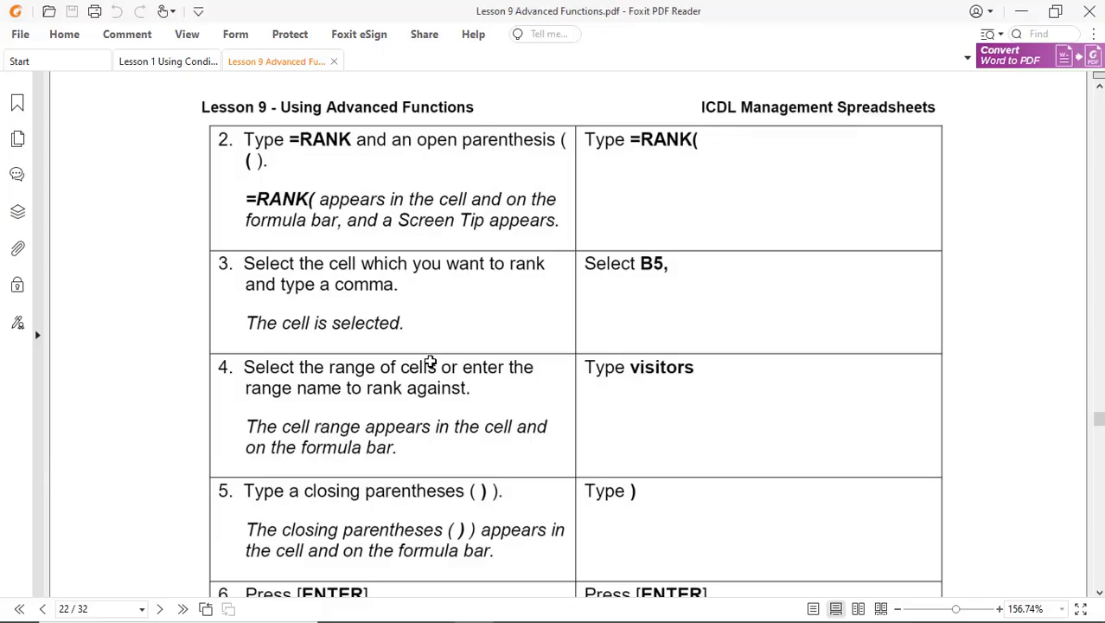
scroll(690, 404, "down", 3)
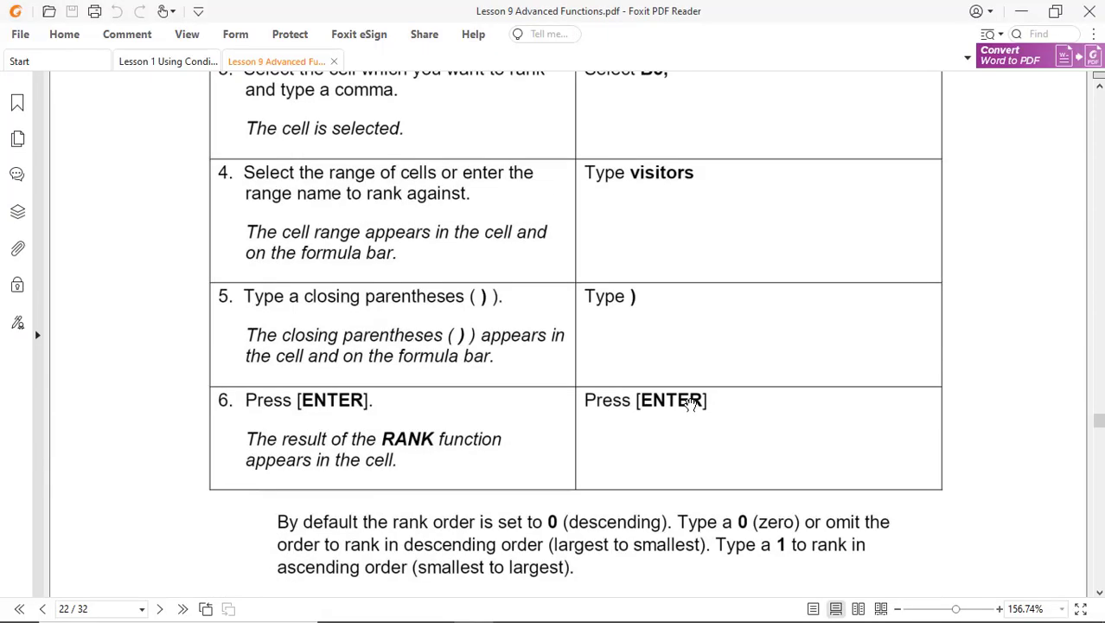
key("alt+Tab")
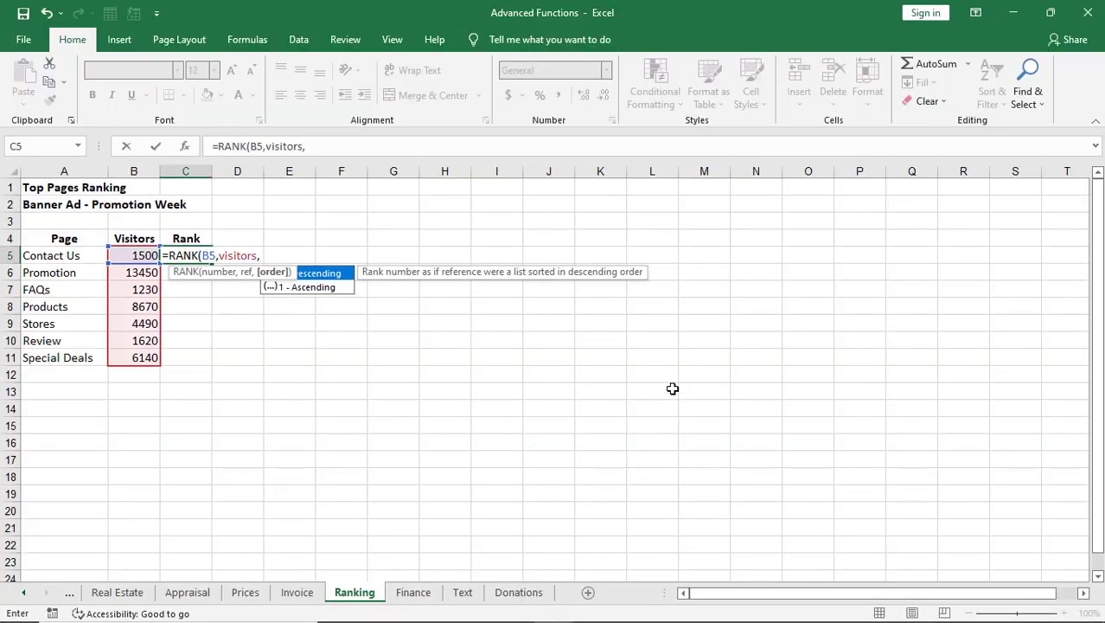
key("BackSpace")
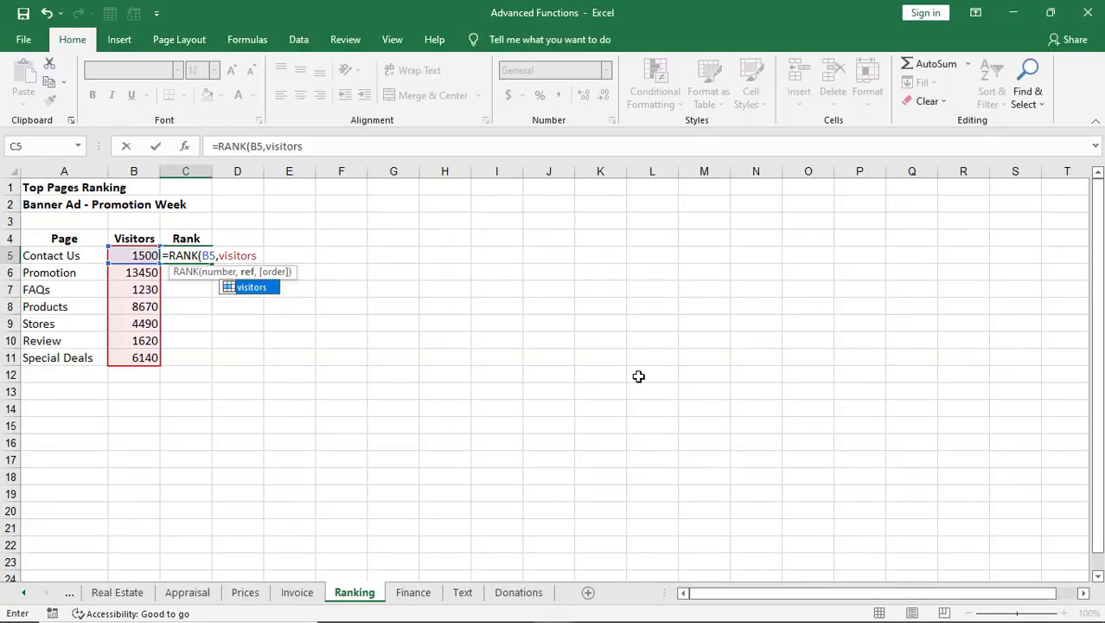
type(")")
key("Return")
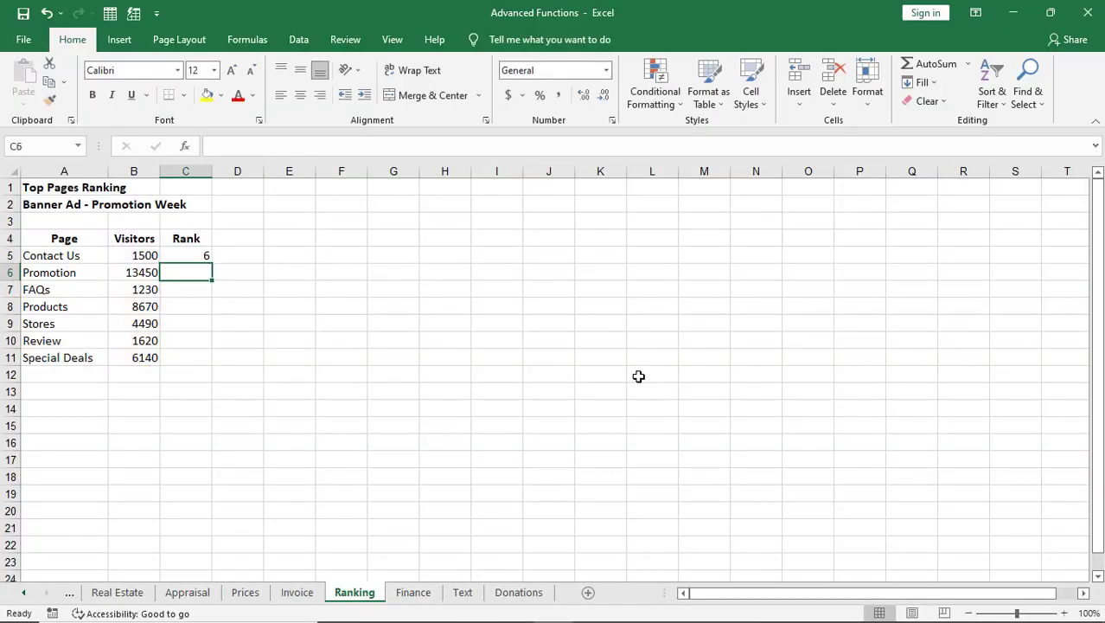
Review the visitors range B5:B11 and fill the RANK formula from C5 down to C11.
left_click(141, 255)
left_click_drag(140, 255, 136, 360)
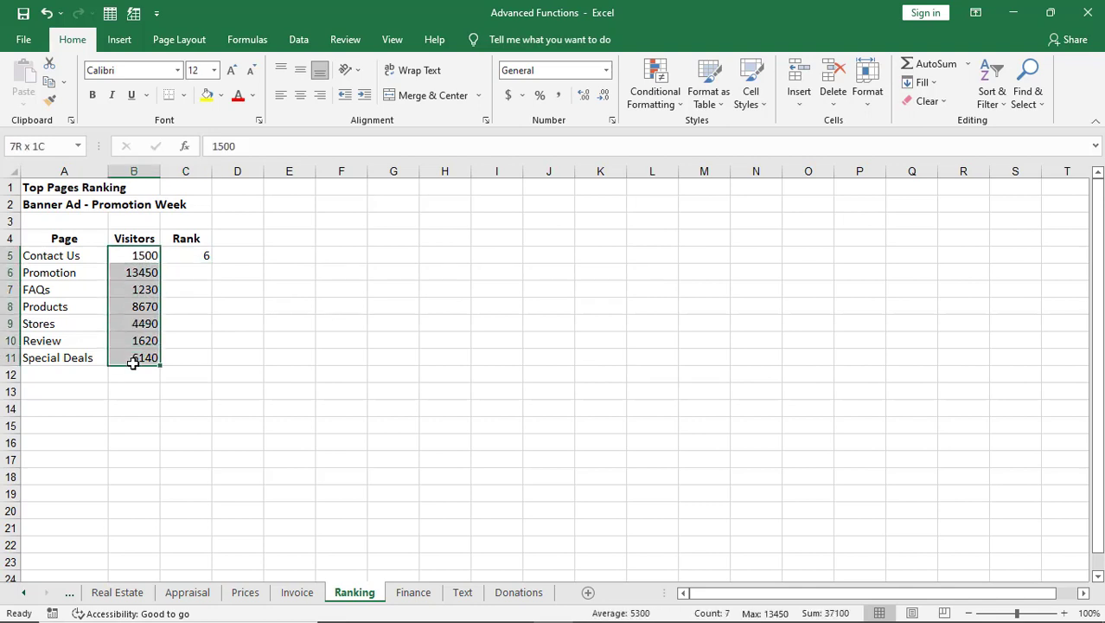
left_click(191, 257)
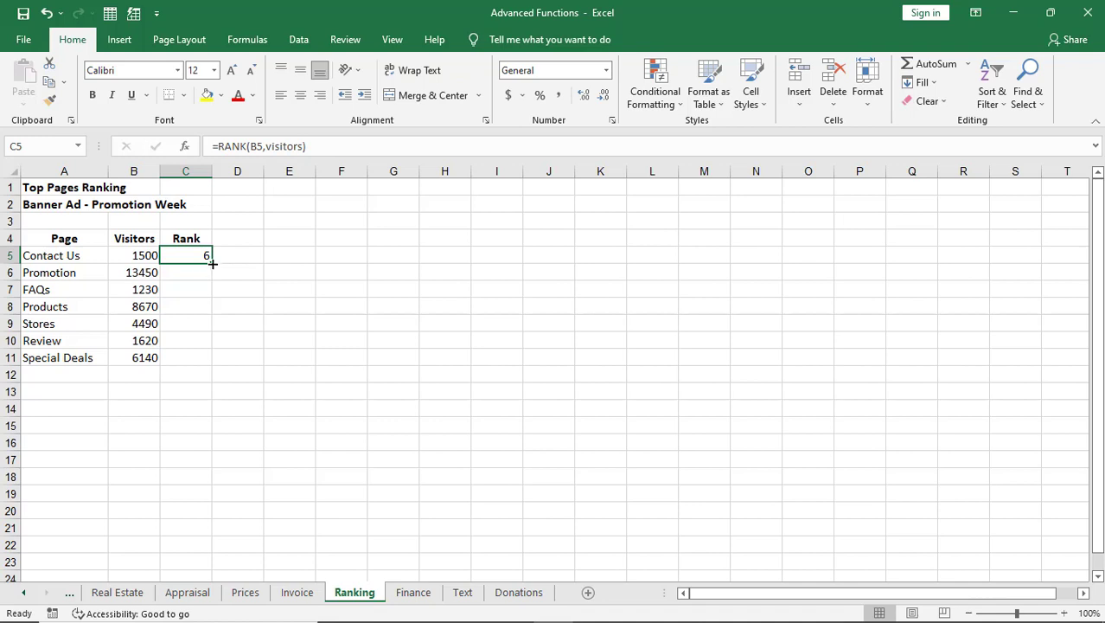
left_click_drag(211, 260, 212, 364)
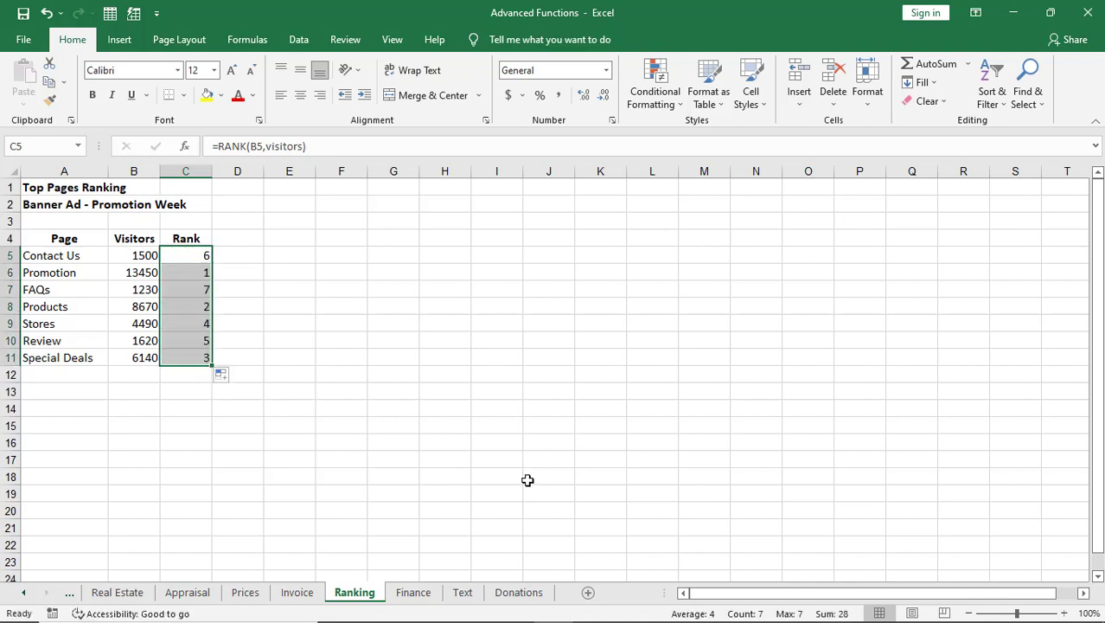
Inspect the Promotion page's rank and visitors cells and the Products page's rank formula.
left_click(183, 271)
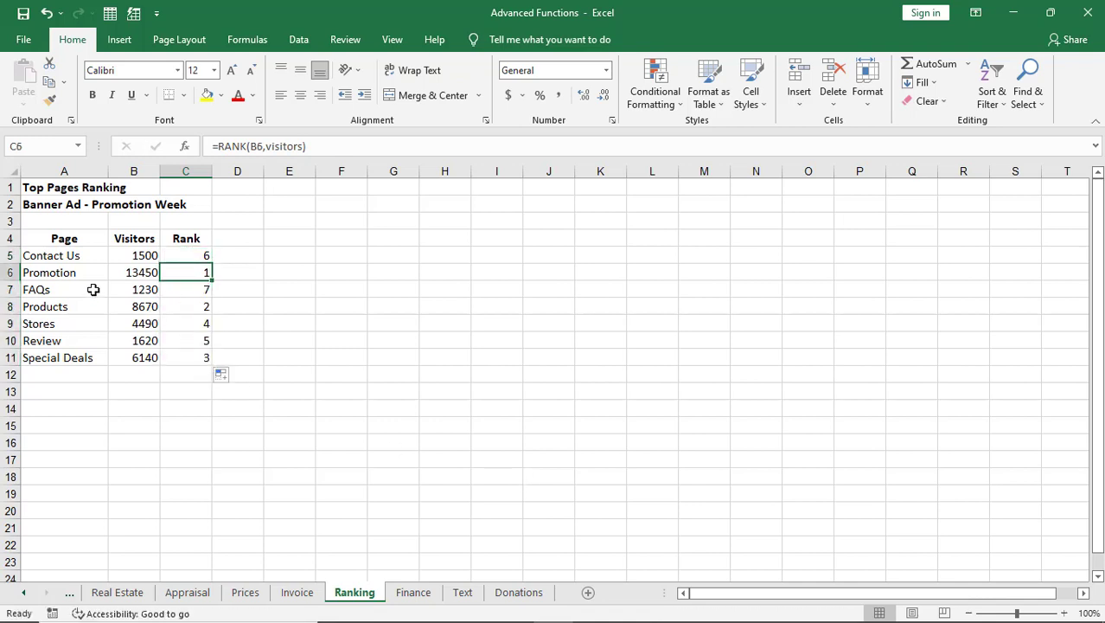
left_click(123, 273)
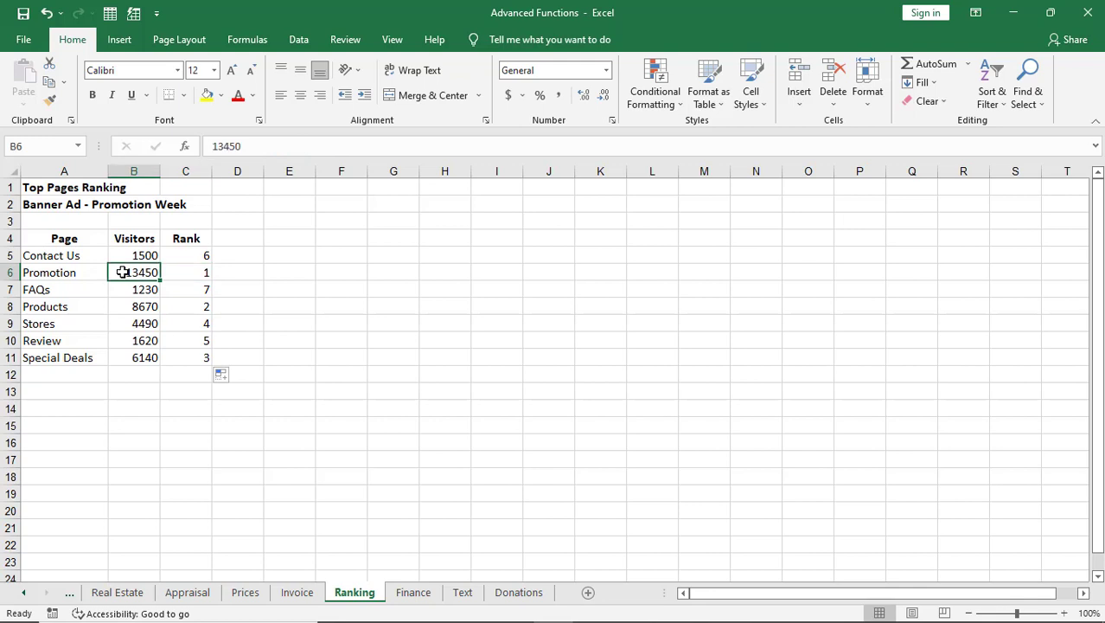
left_click(184, 308)
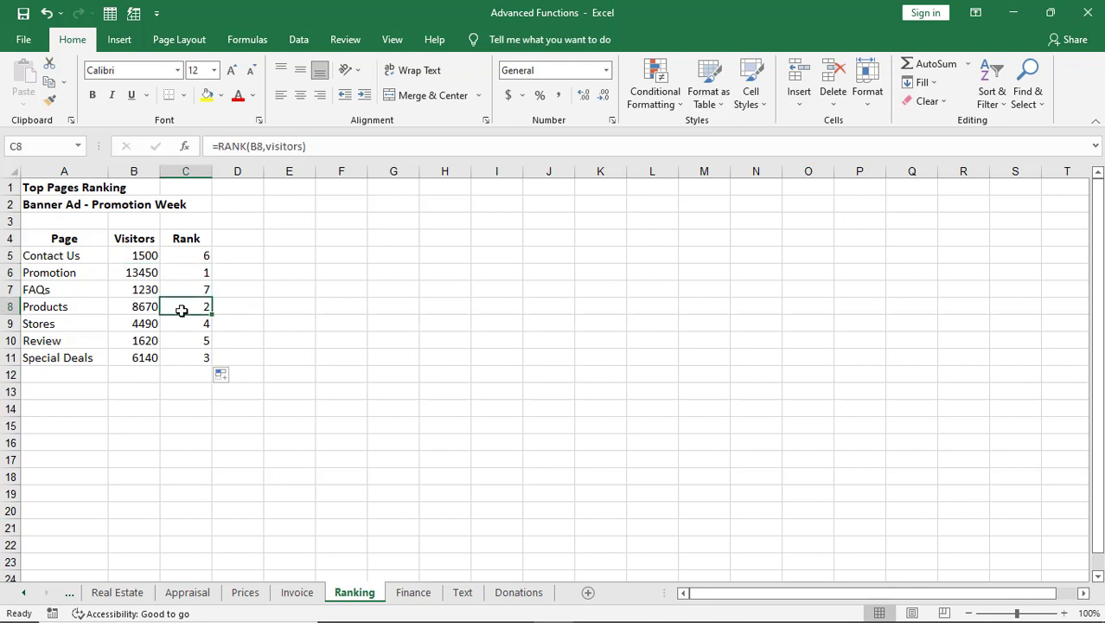
Read the RANK order note, the PMT and FV syntax in section 9.14, and the first PMT exercise steps in the lesson PDF.
key("alt+Tab")
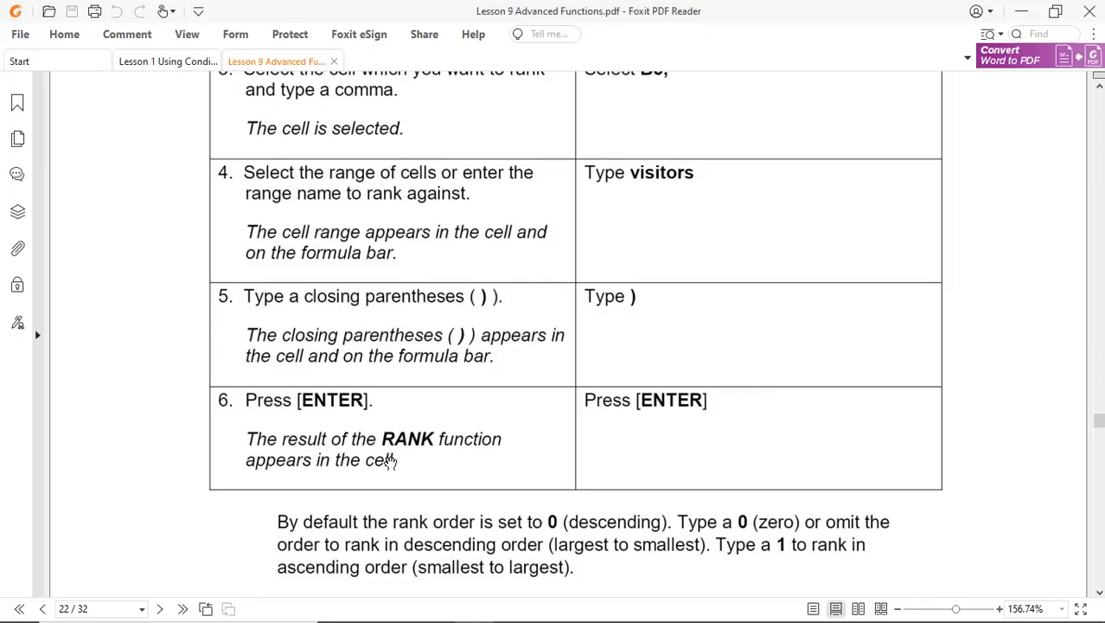
scroll(389, 461, "down", 6)
scroll(562, 473, "up", 2)
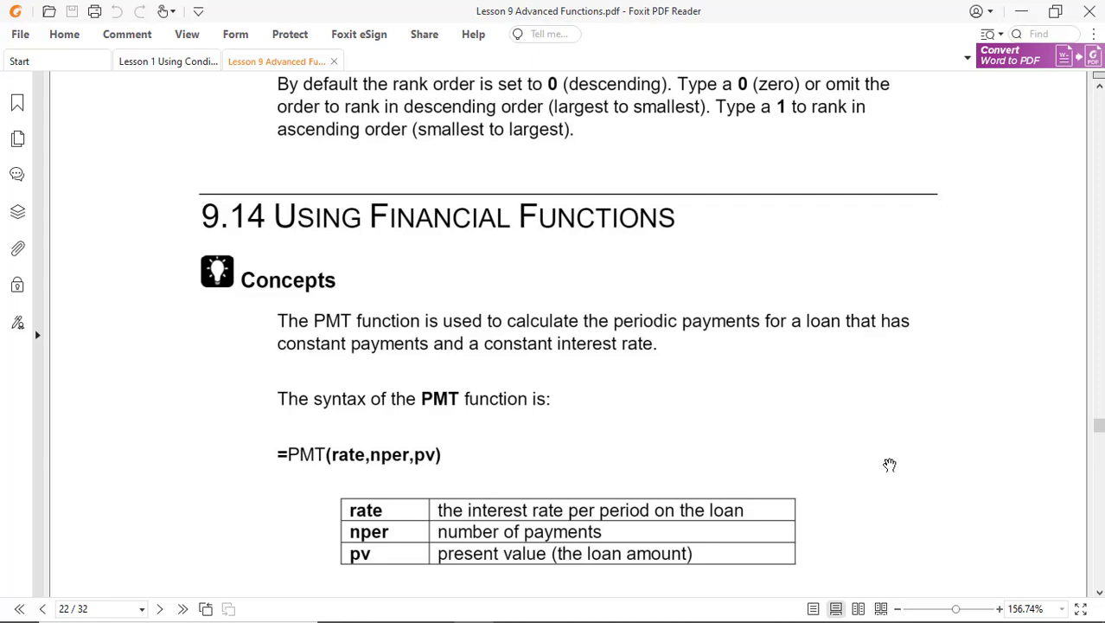
scroll(871, 511, "down", 3)
scroll(869, 510, "down", 4)
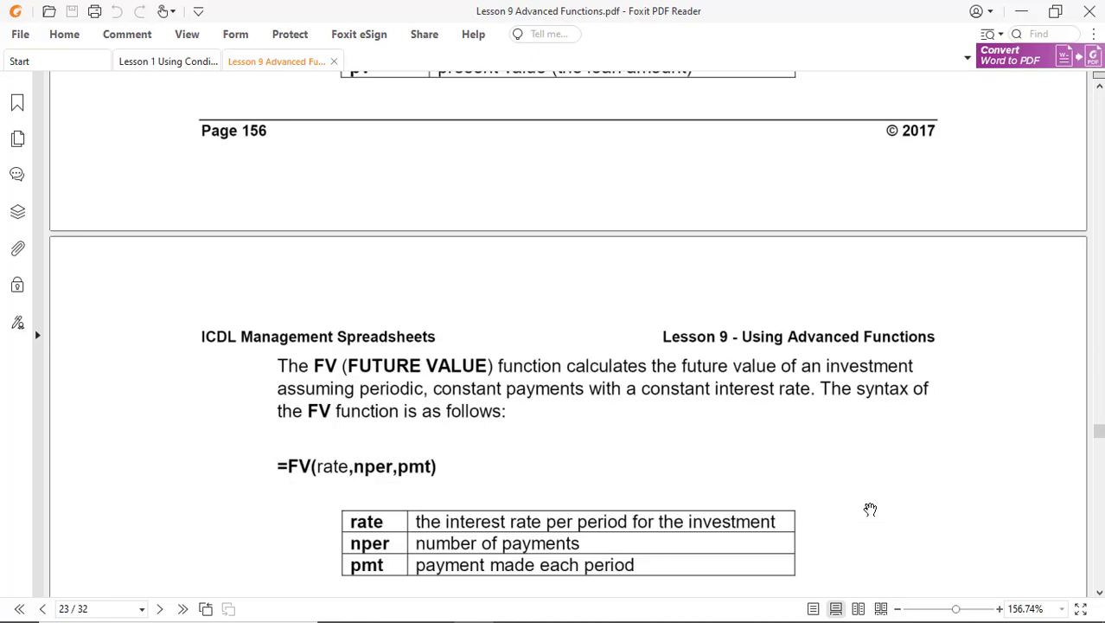
scroll(870, 509, "down", 9)
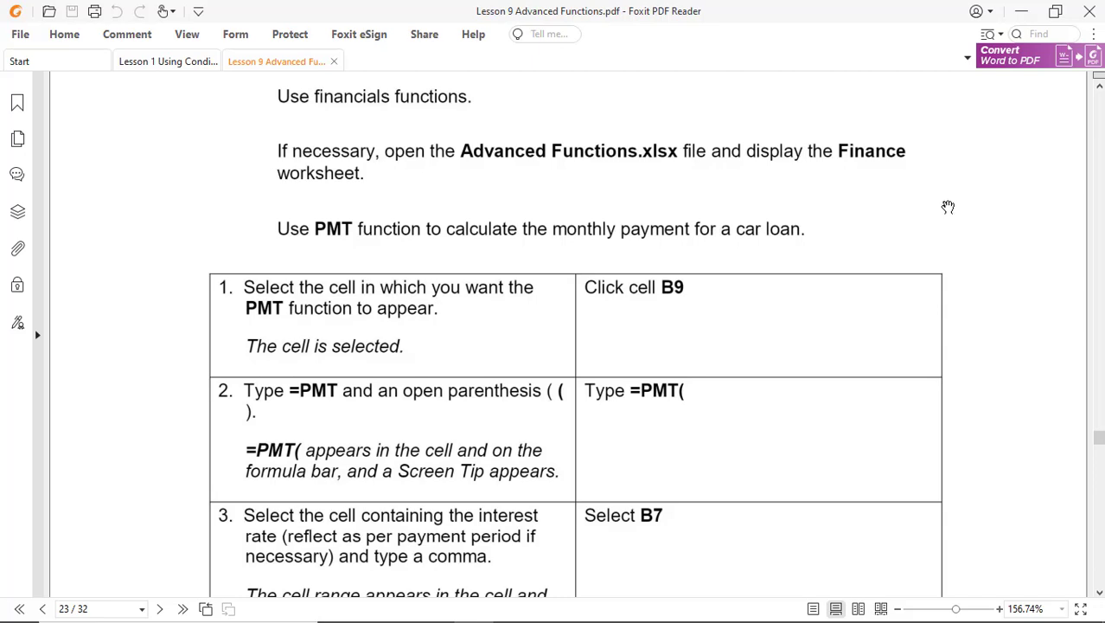
Display the Finance sheet in Excel and examine the car loan's term in B5 and annual interest rate in B7.
key("alt+Tab")
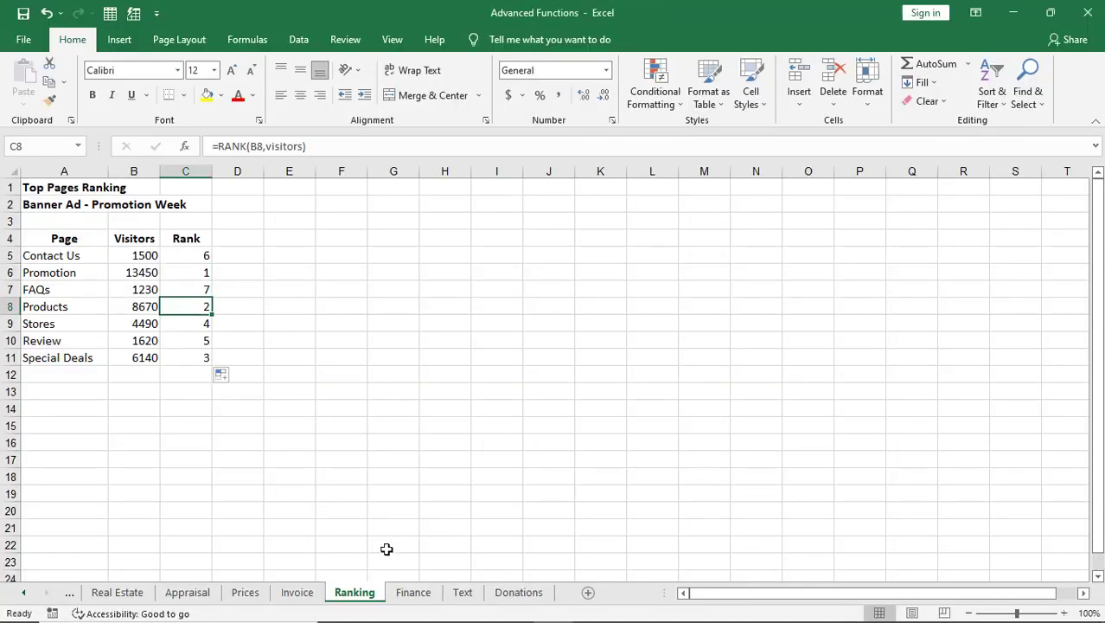
left_click(413, 592)
left_click(706, 466)
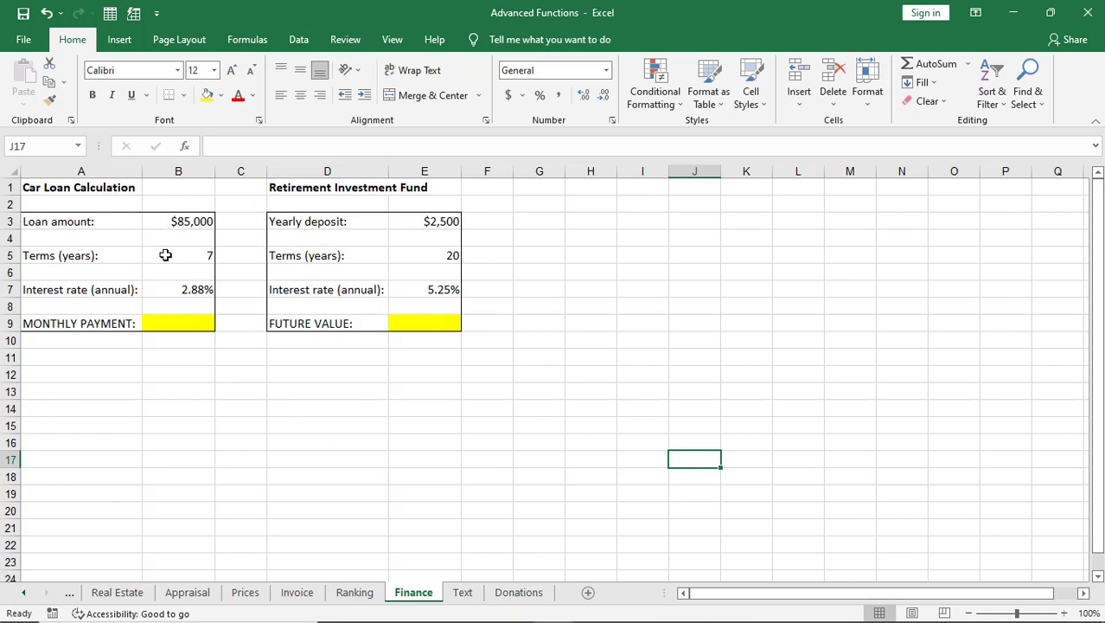
left_click(194, 255)
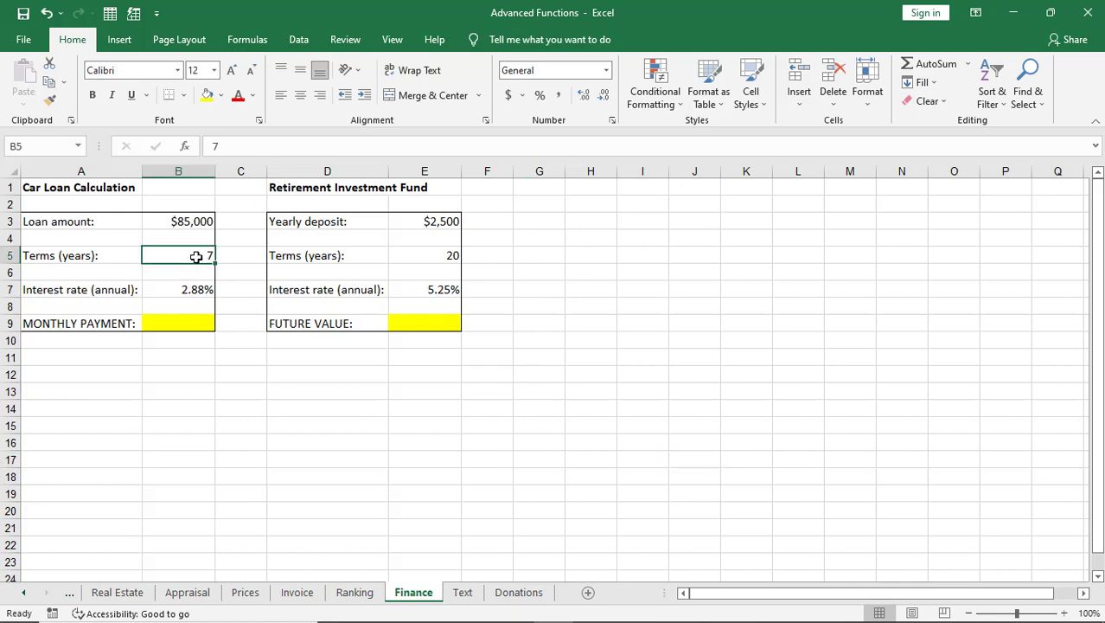
left_click(173, 295)
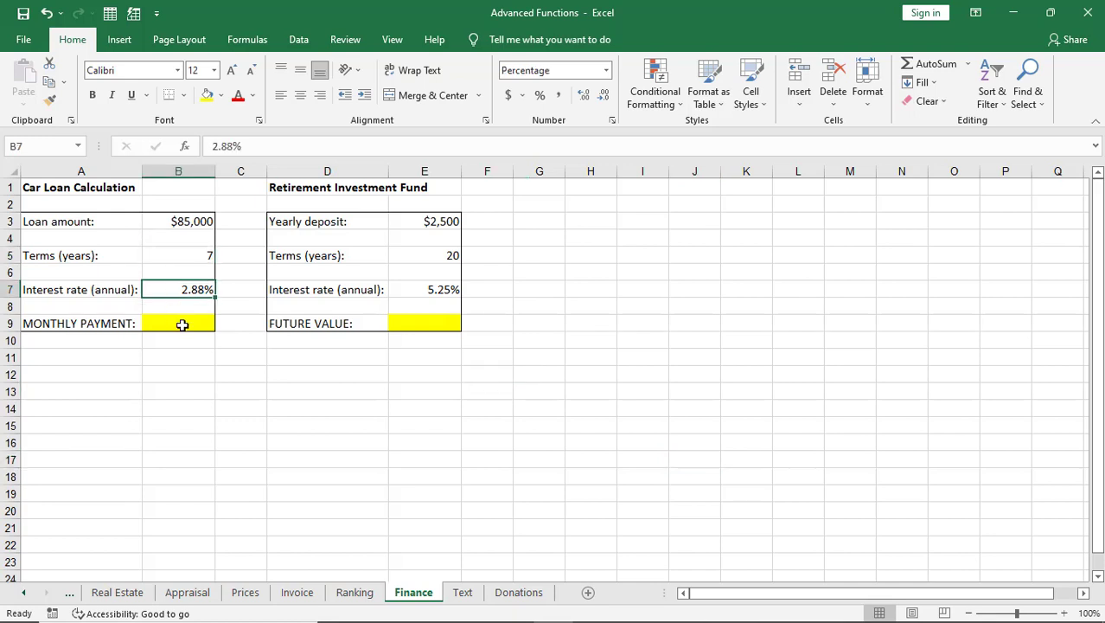
Start a PMT formula in the MONTHLY PAYMENT cell B9 in Excel, following steps 1 and 2 of the lesson PDF.
left_click(180, 325)
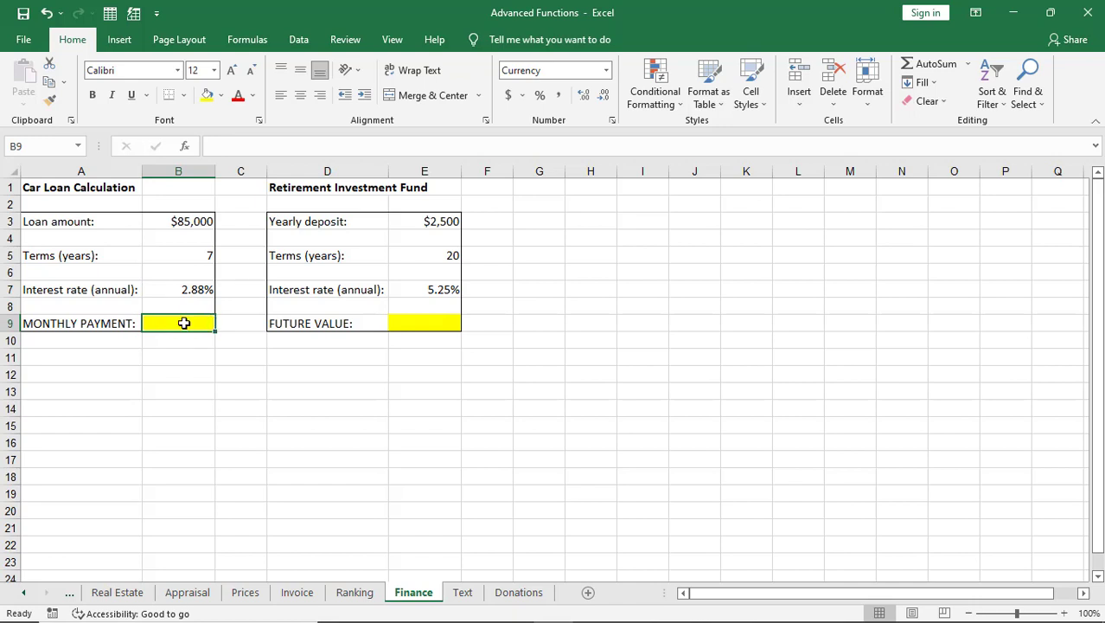
key("alt+Tab")
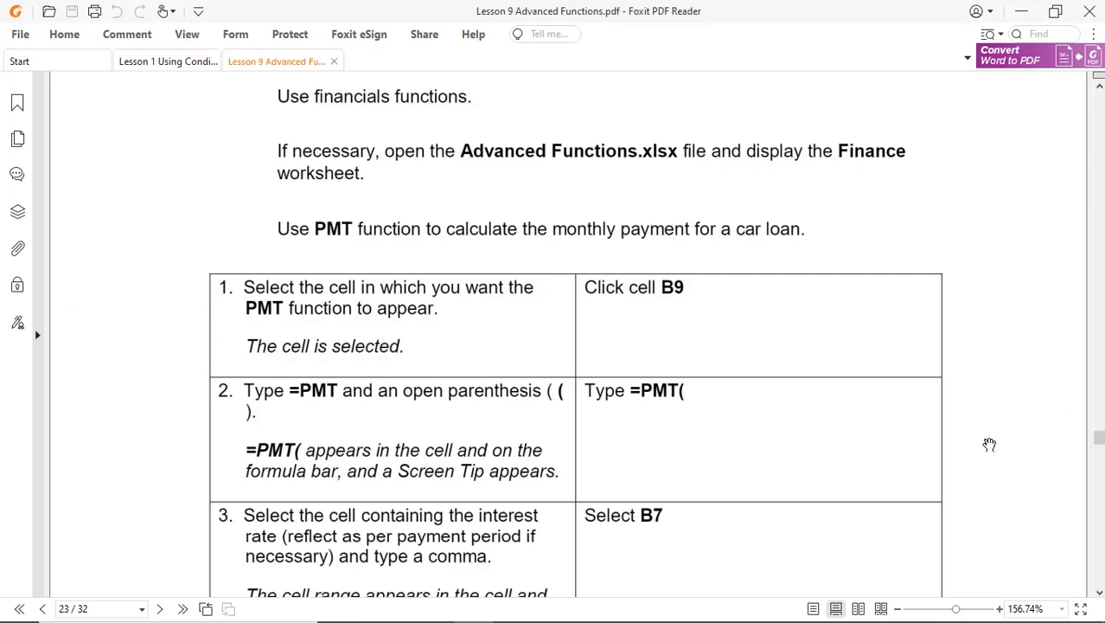
key("alt+Tab")
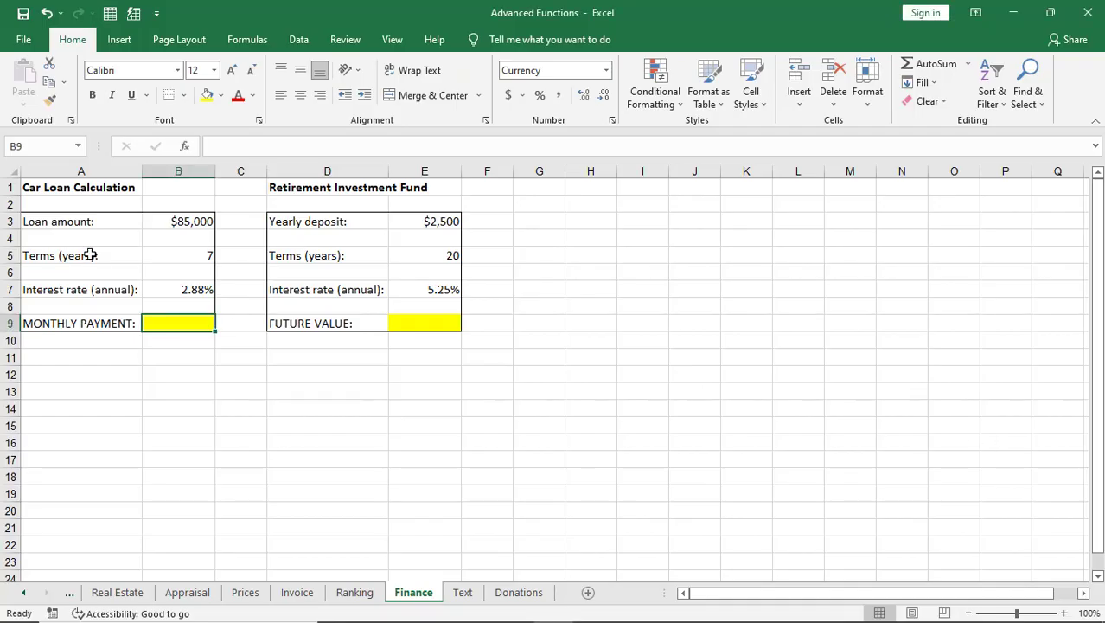
key("alt+Tab")
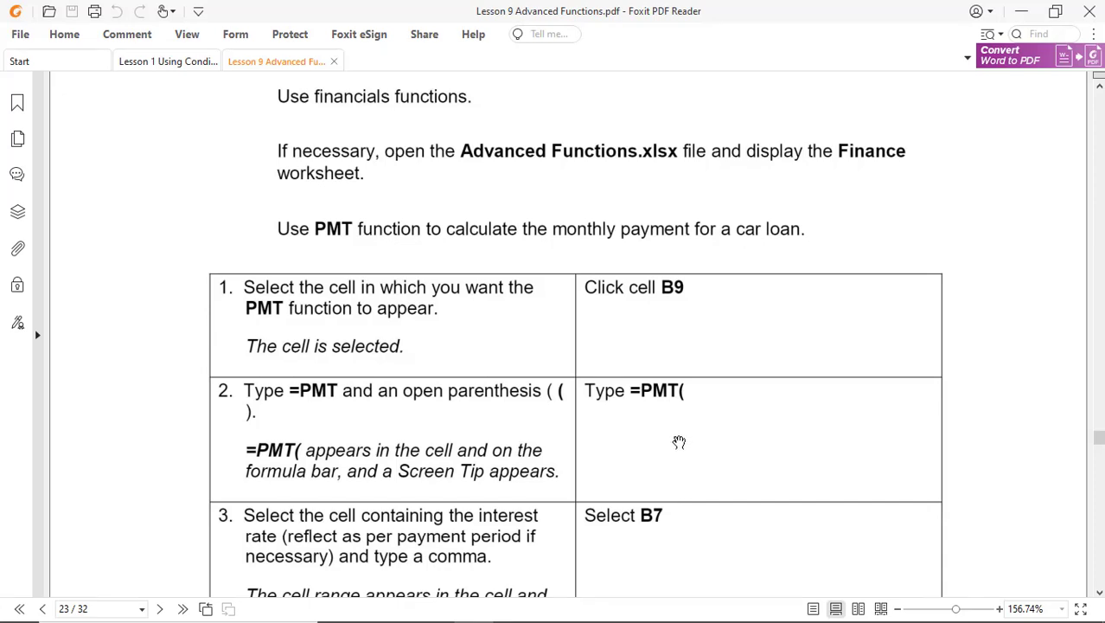
key("alt+Tab")
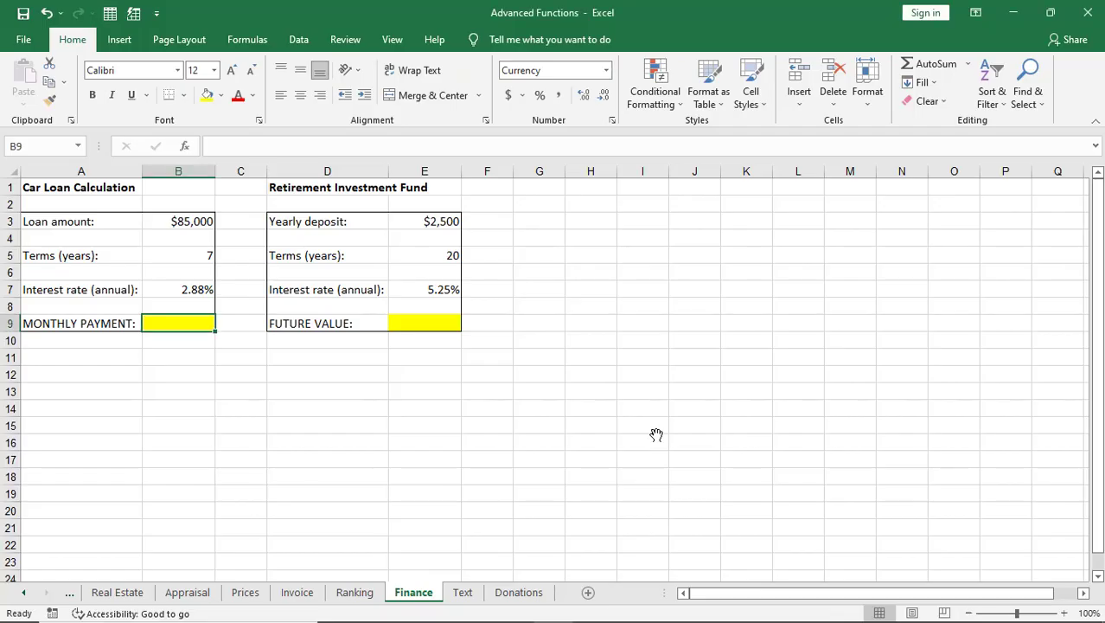
type("=PMT")
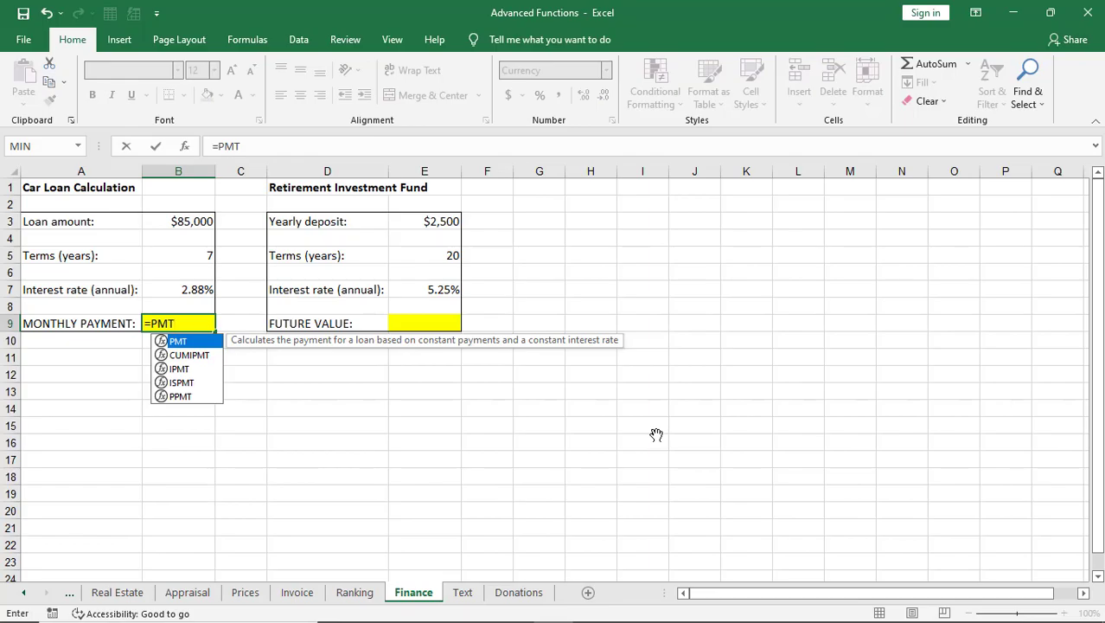
type("(")
Review PMT steps 3 and 4 in the lesson PDF and return to the open formula in Excel.
key("alt+Tab")
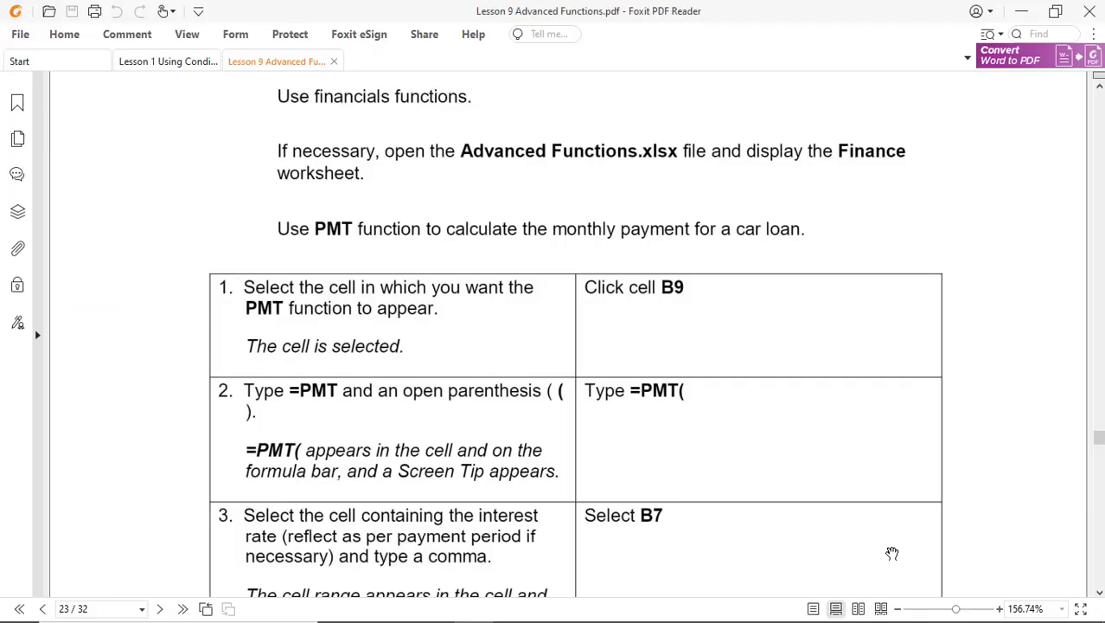
key("alt+Tab")
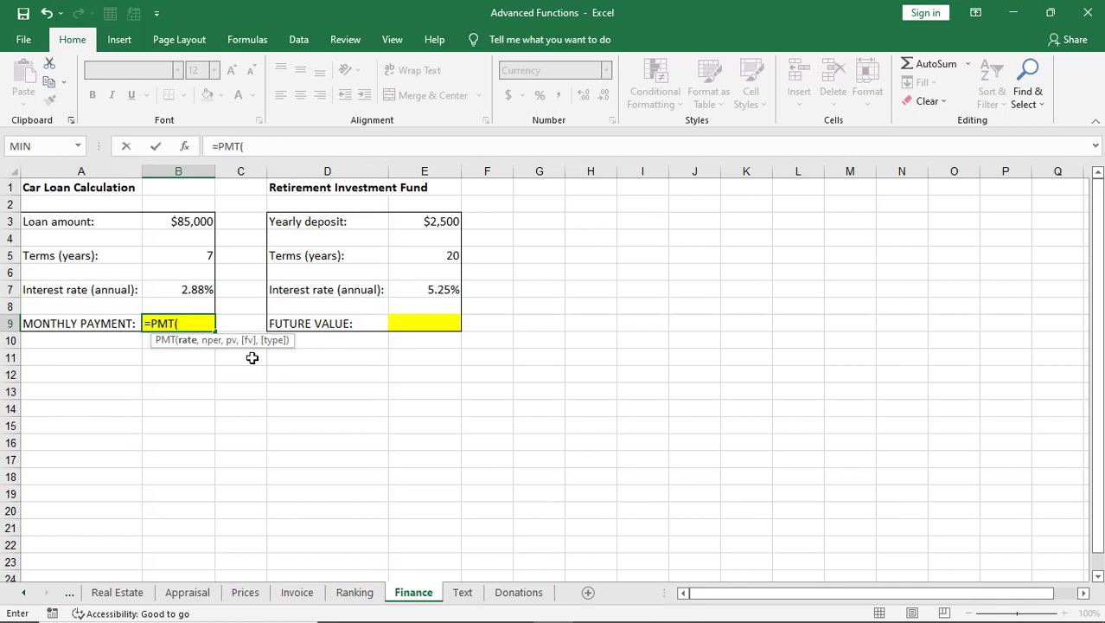
key("alt+Tab")
scroll(1012, 442, "down", 3)
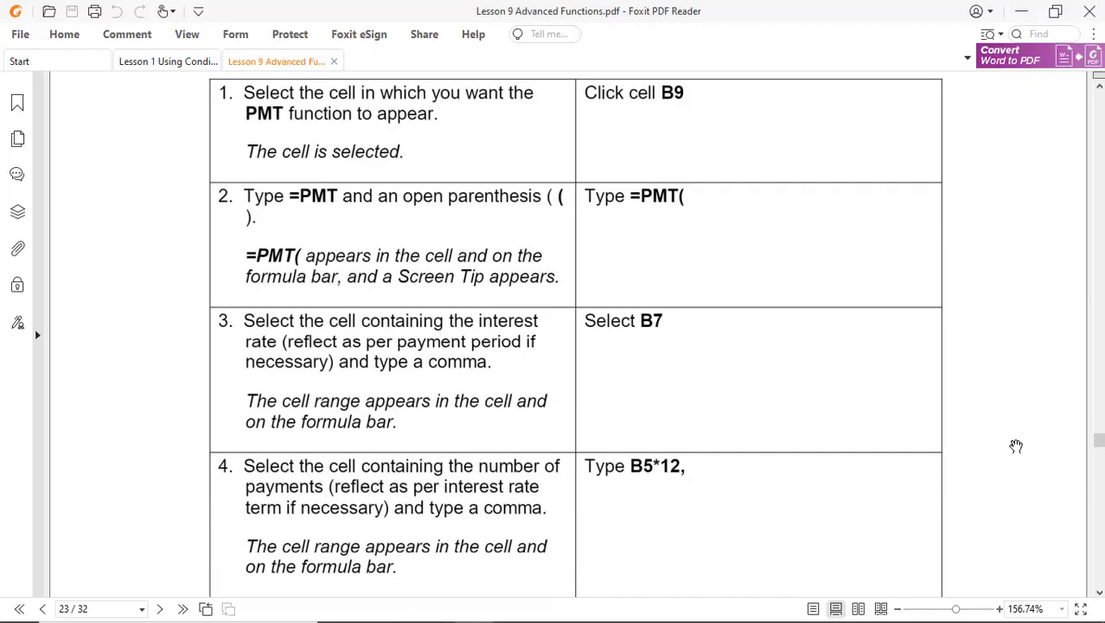
scroll(892, 387, "down", 3)
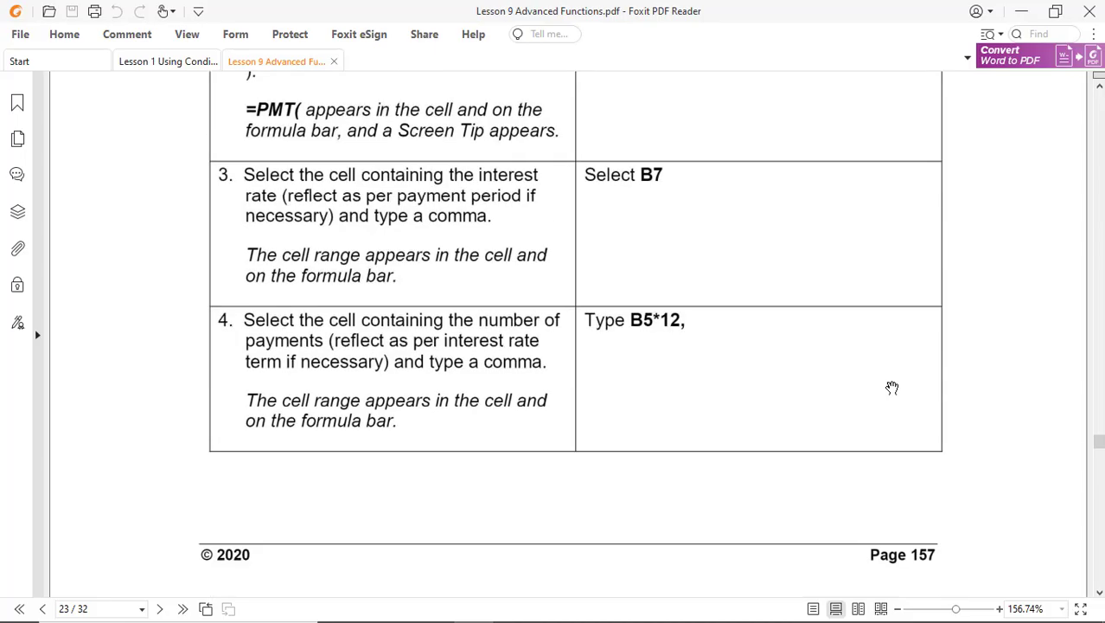
key("alt+Tab")
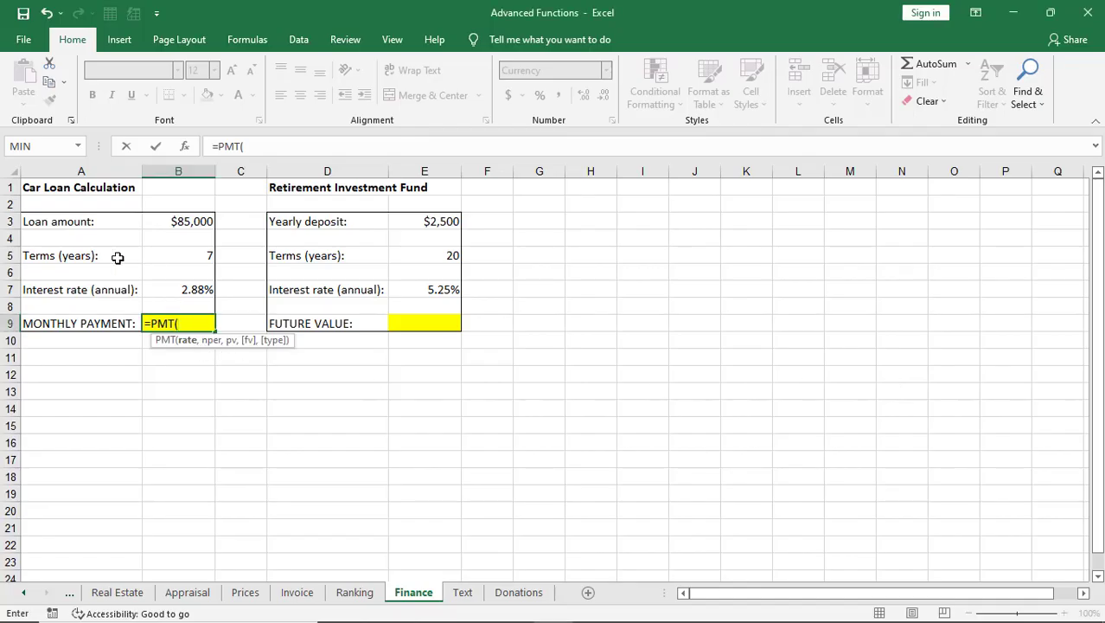
Enter B7 as the rate and B5*12 as the number of payments in the PMT formula, checking step 4 in the lesson PDF.
left_click(190, 290)
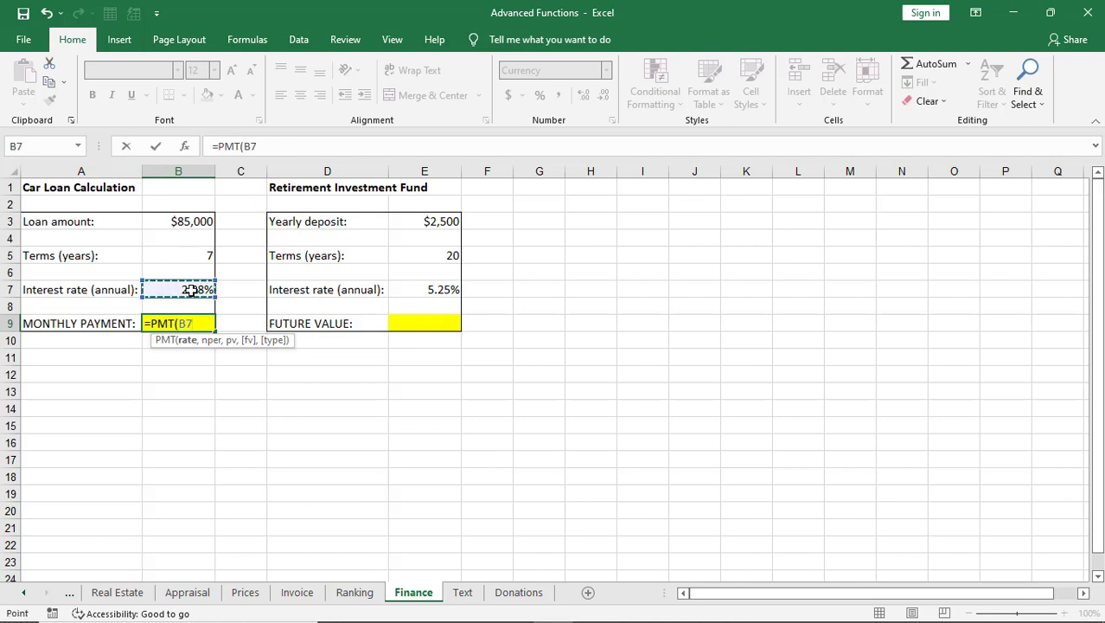
type(",")
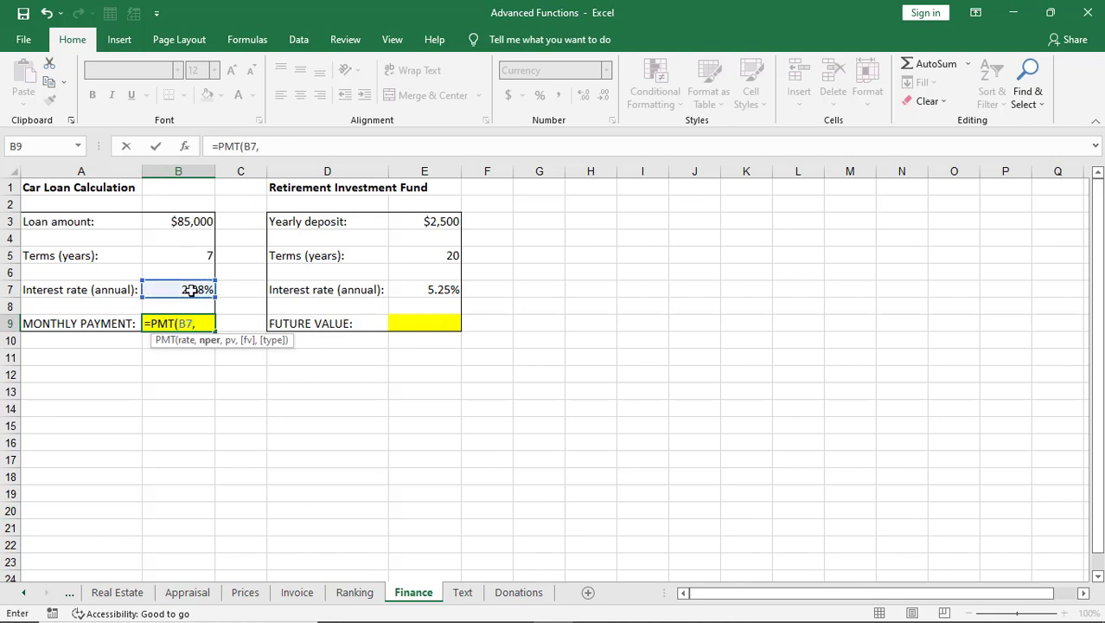
key("alt+Tab")
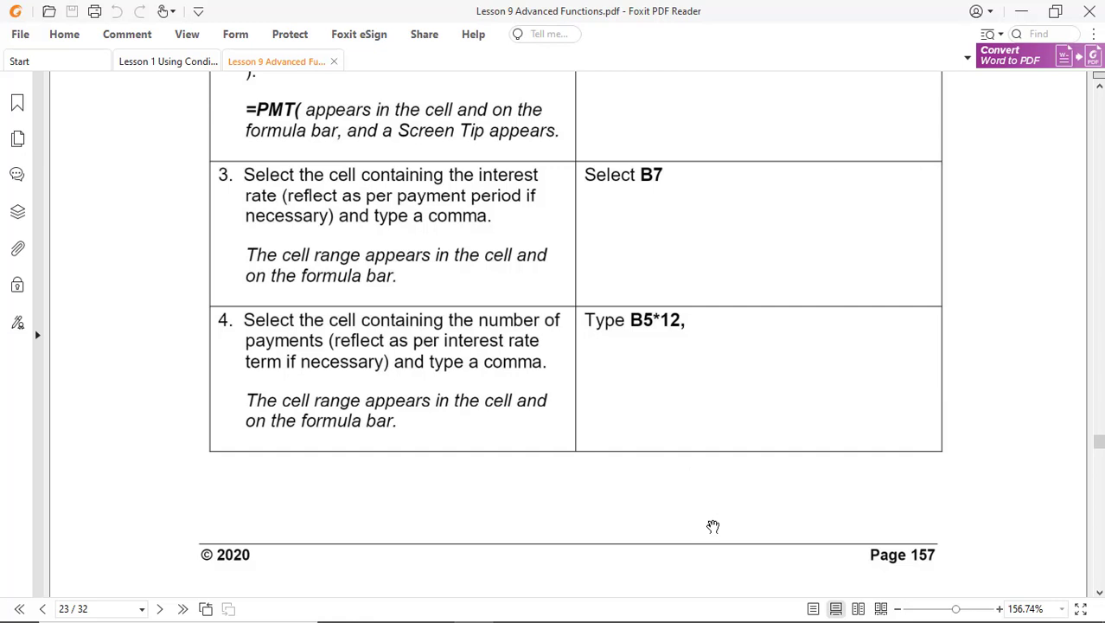
key("alt+Tab")
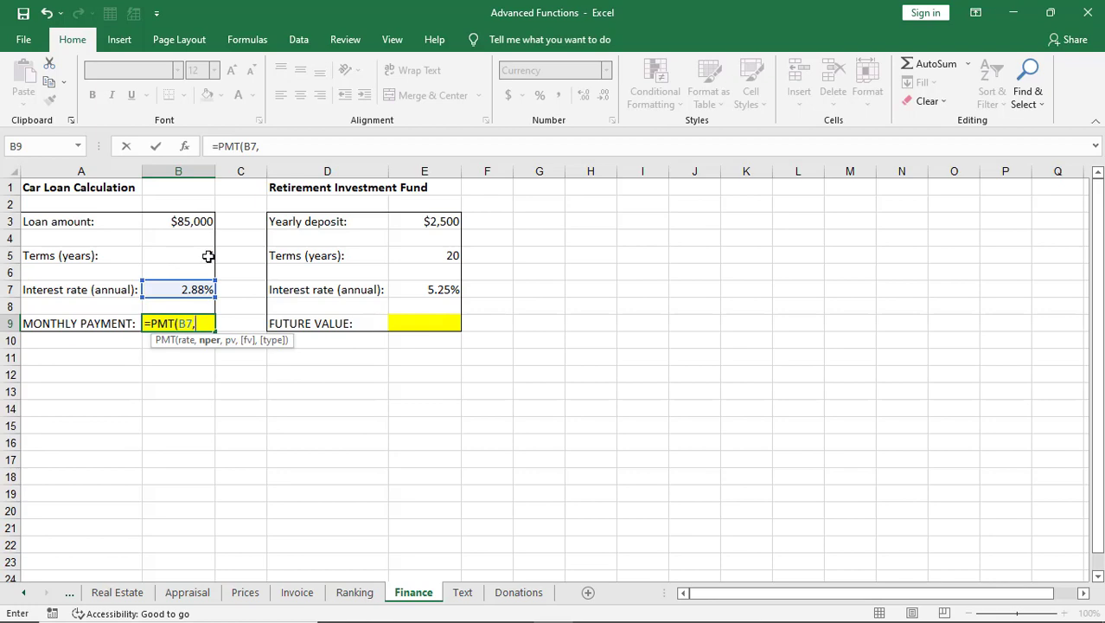
key("alt+Tab")
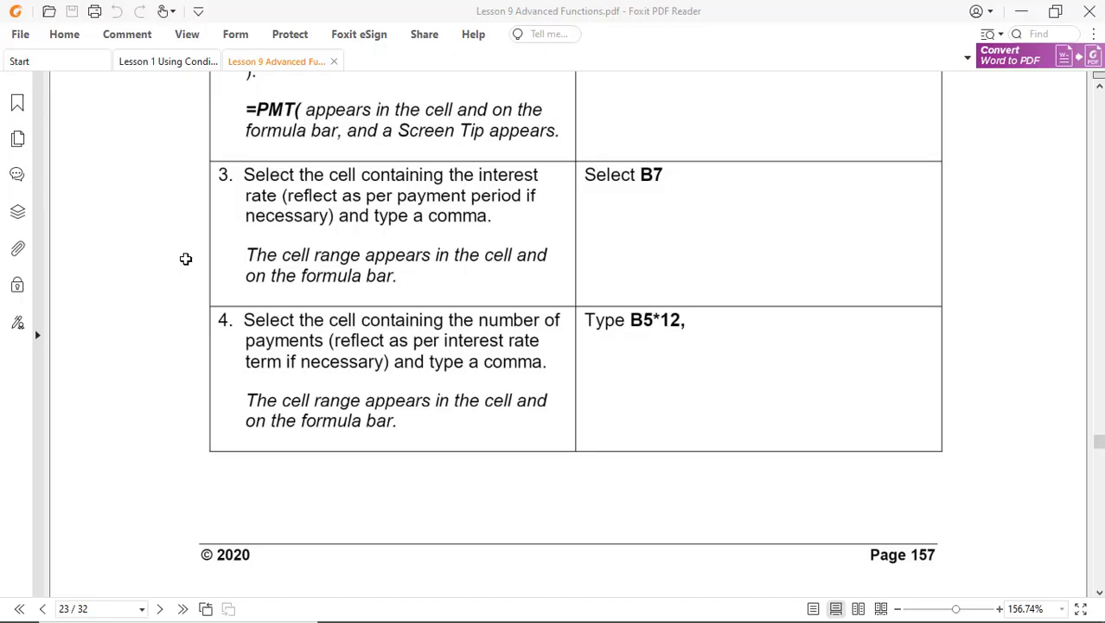
key("alt+Tab")
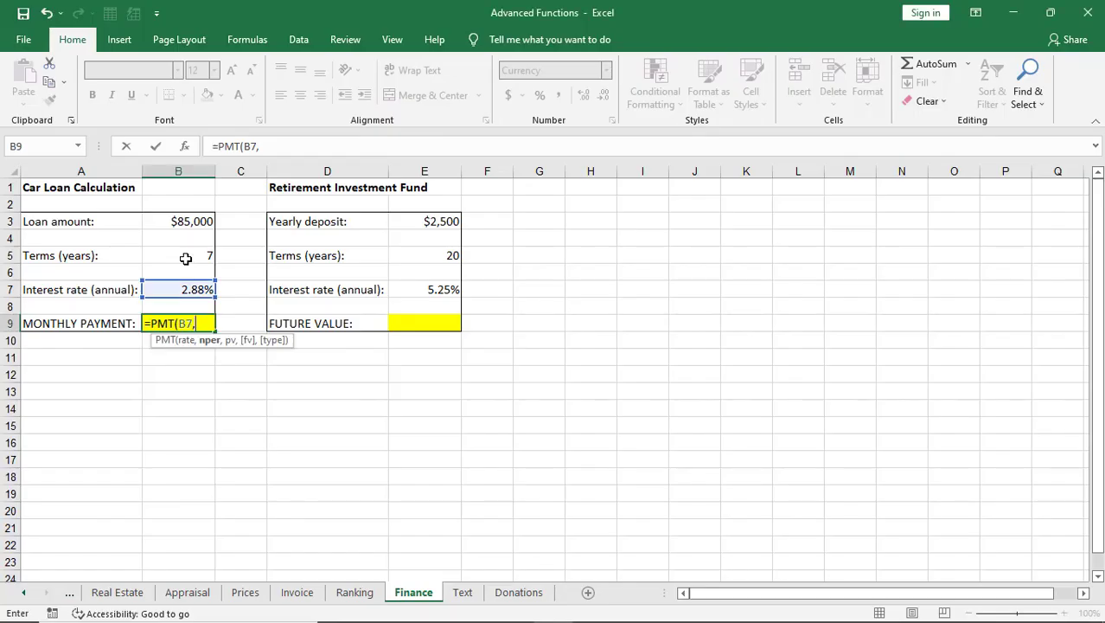
left_click(185, 257)
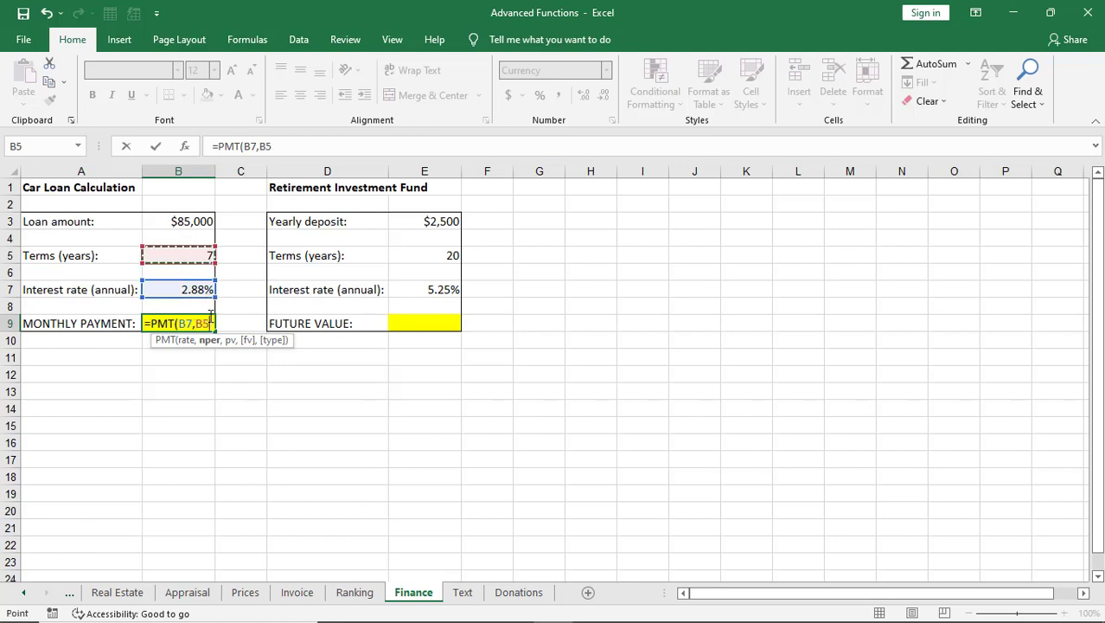
type("*12")
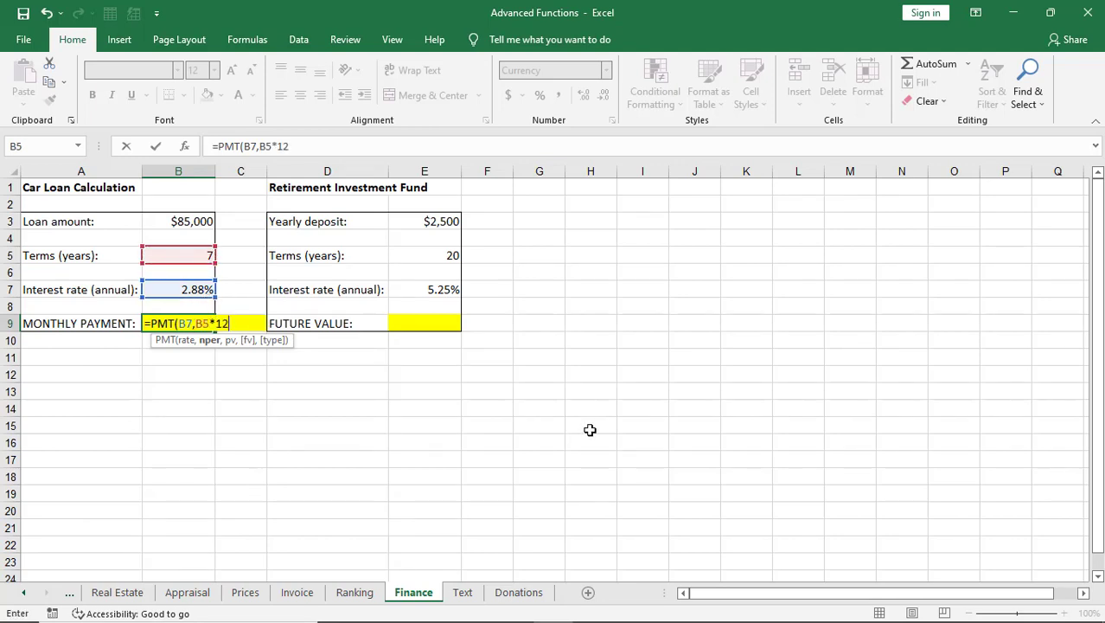
type(",")
Consult steps 5 to 7 in the lesson PDF and complete the PMT formula in Excel with the loan amount B3.
key("alt+Tab")
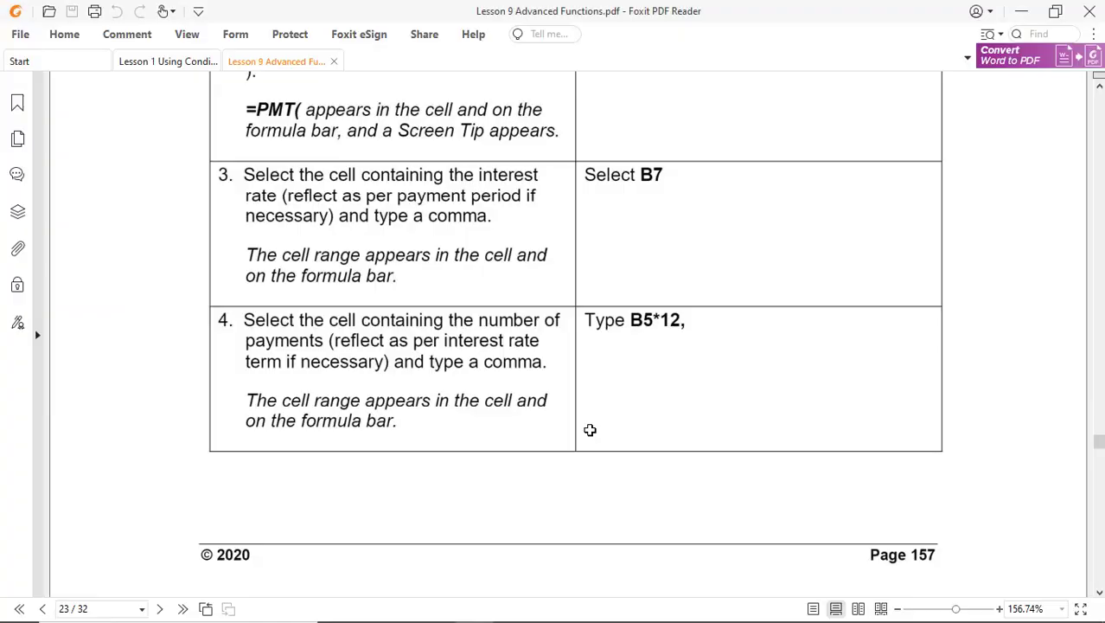
scroll(696, 446, "down", 8)
key("alt+Tab")
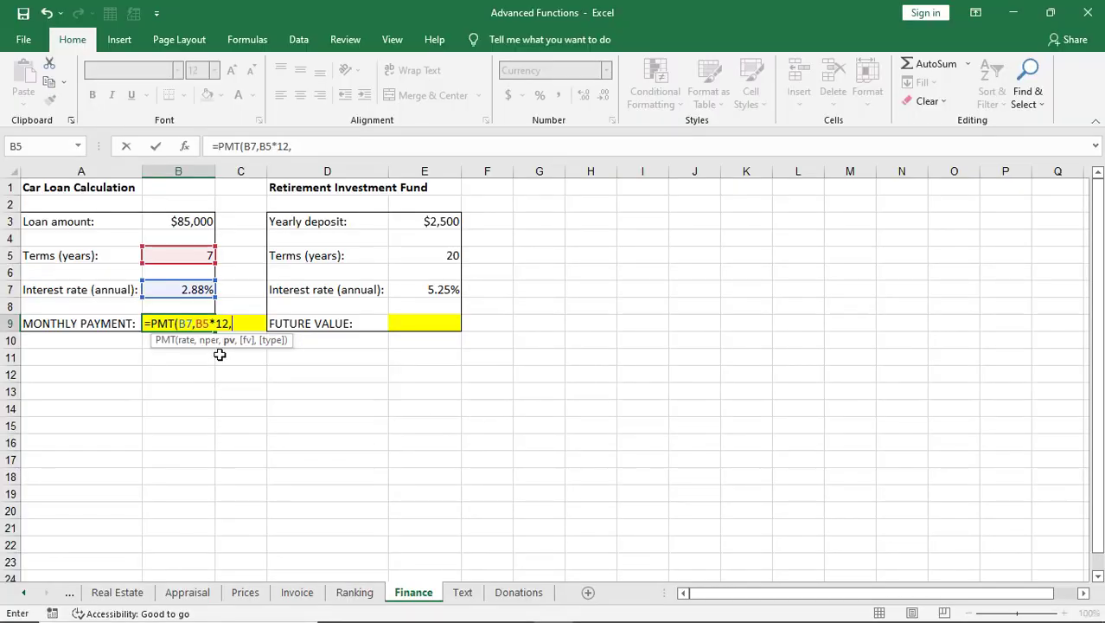
left_click(178, 222)
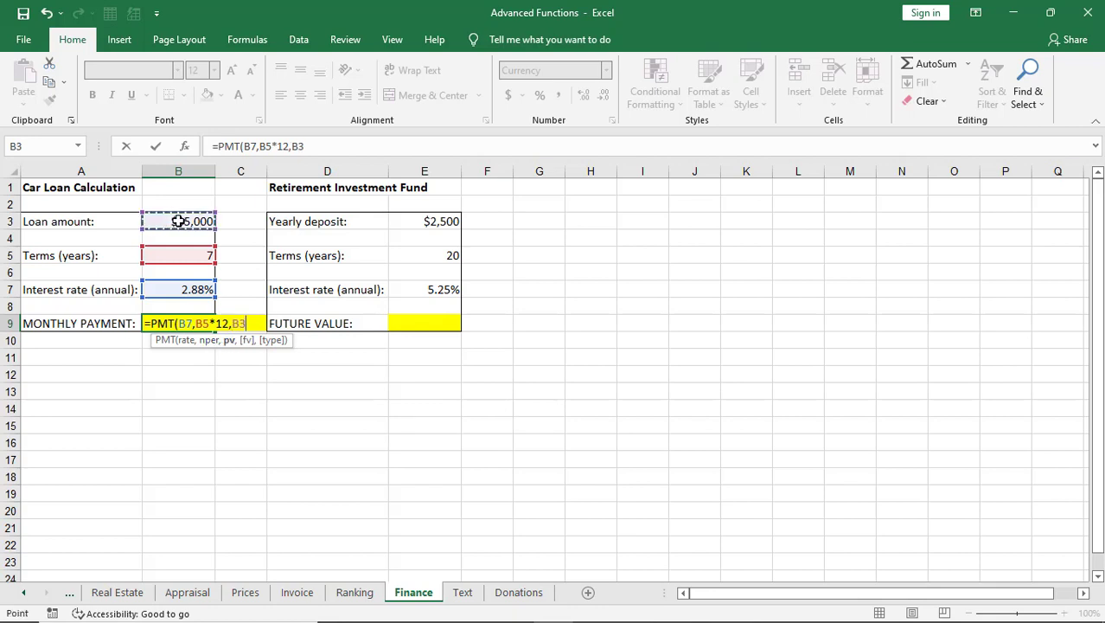
key("alt+Tab")
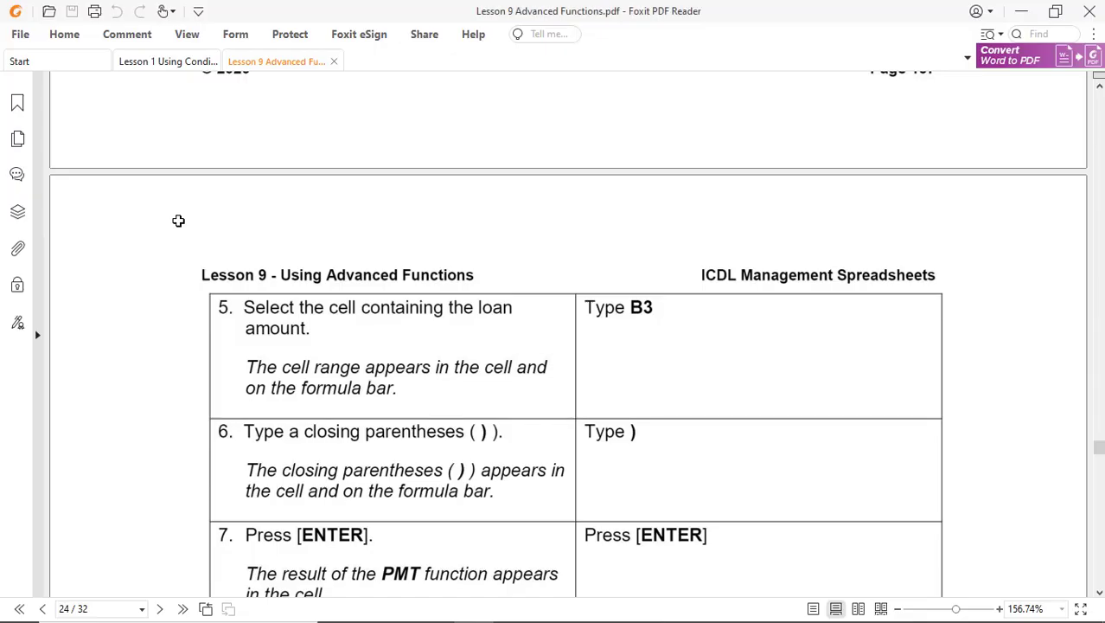
key("alt+Tab")
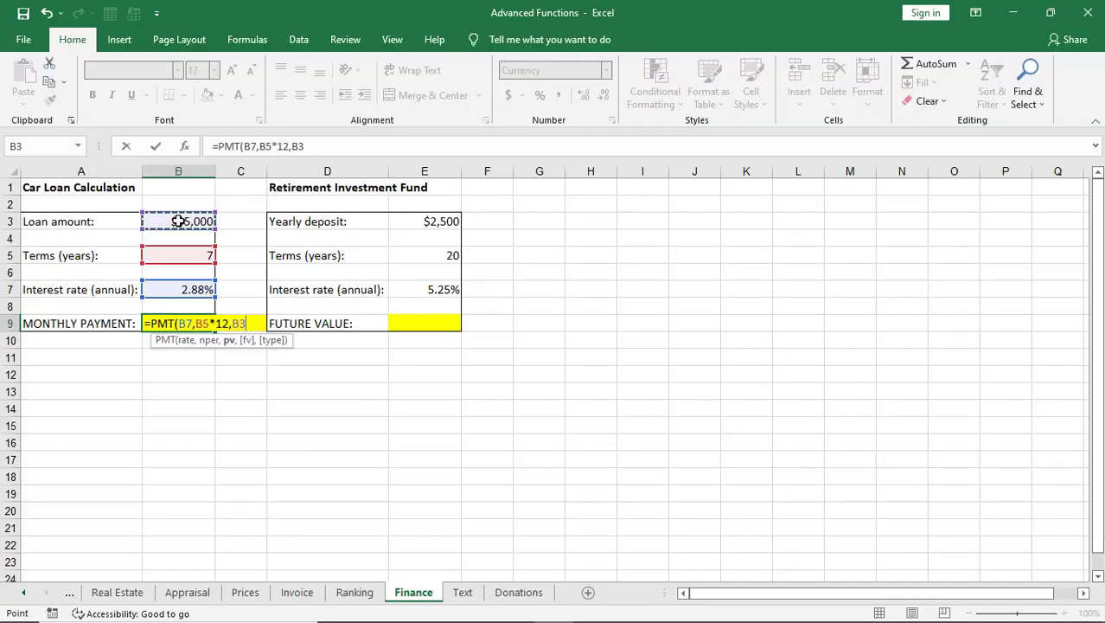
type(")")
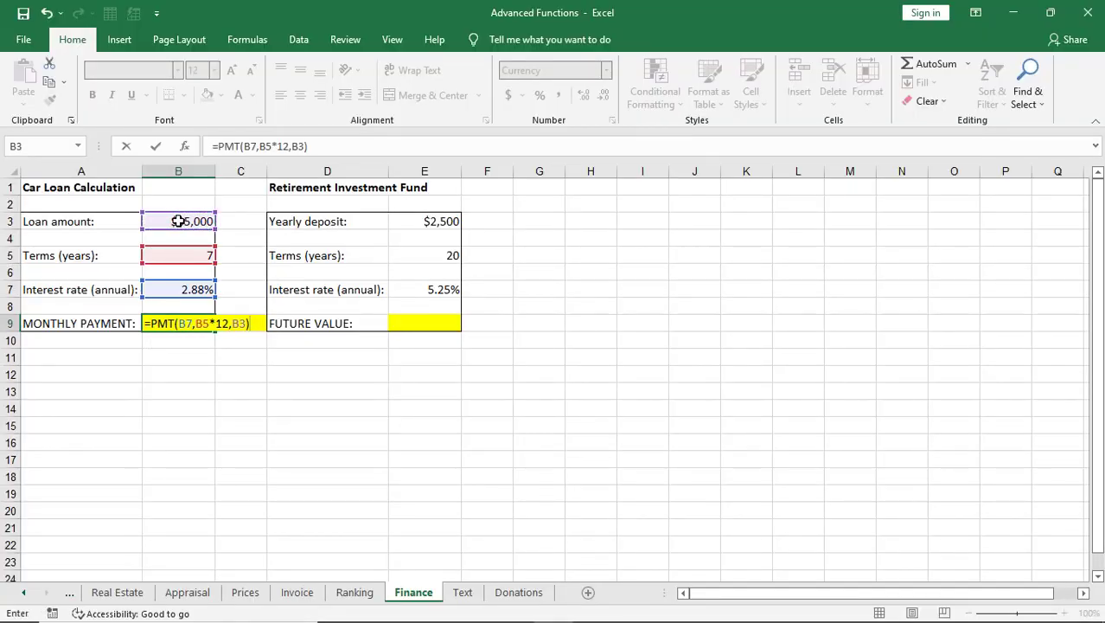
key("Return")
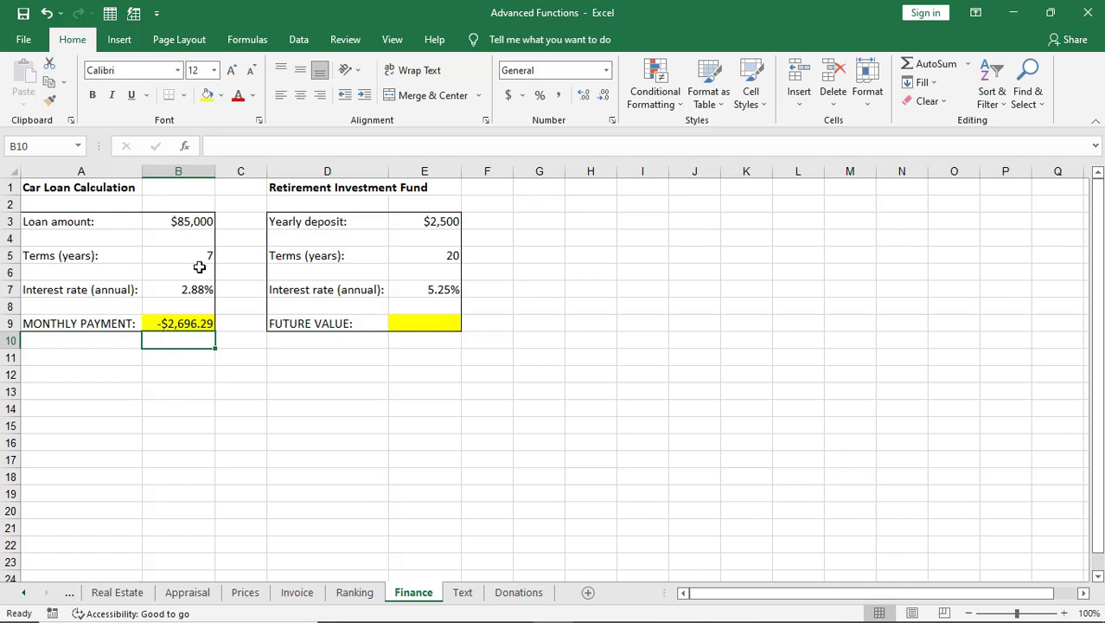
Examine the loan amount in B3 and the PMT formula in B9, and read the first FV exercise steps in the lesson PDF.
left_click(186, 219)
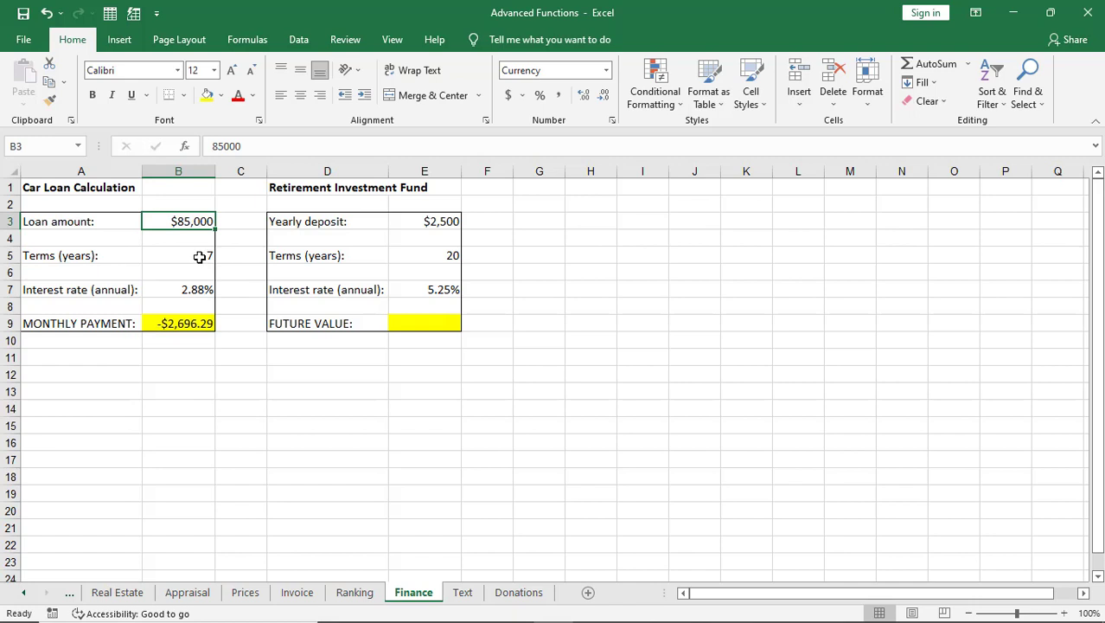
left_click(198, 323)
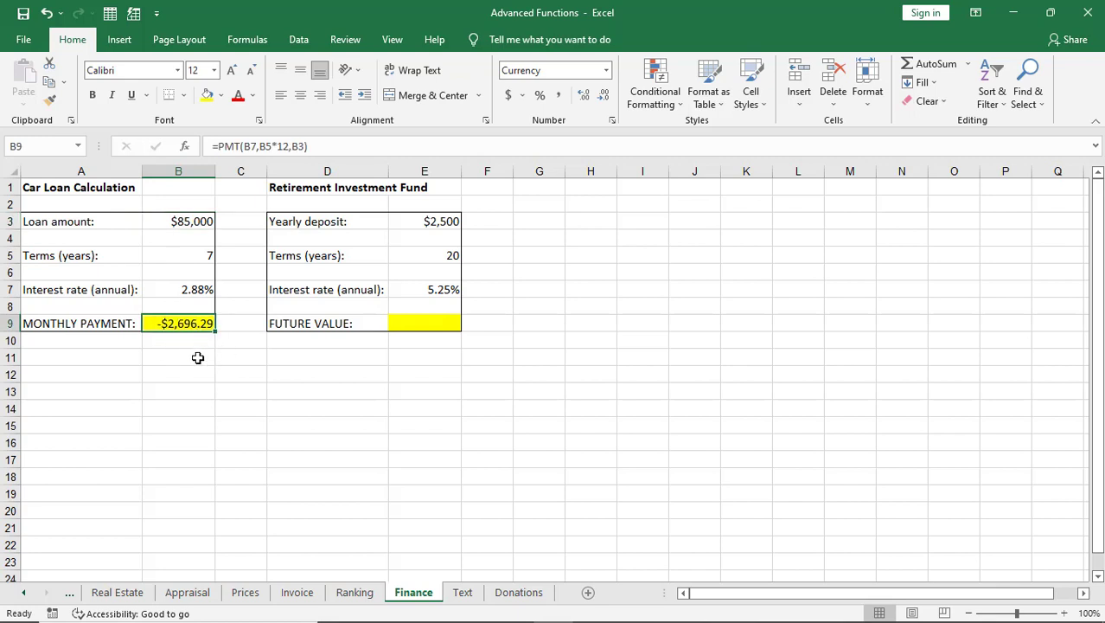
key("alt+Tab")
scroll(679, 442, "down", 10)
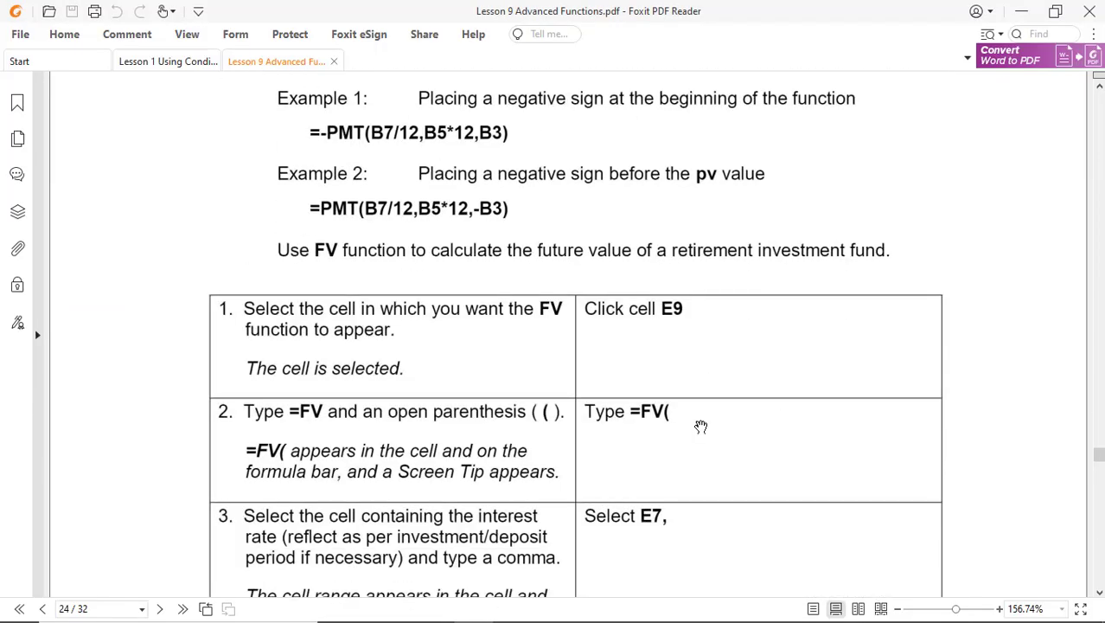
scroll(701, 427, "down", 5)
scroll(702, 428, "up", 4)
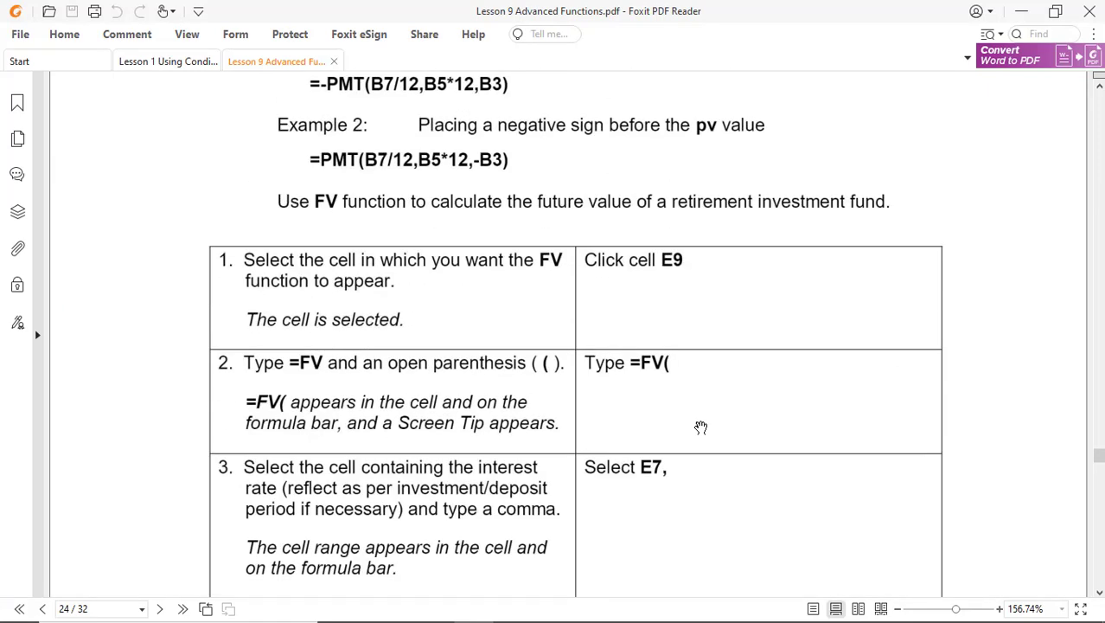
Start an FV formula in the FUTURE VALUE cell E9 in Excel, following steps 1 and 2 of the lesson PDF.
key("alt+Tab")
left_click(427, 324)
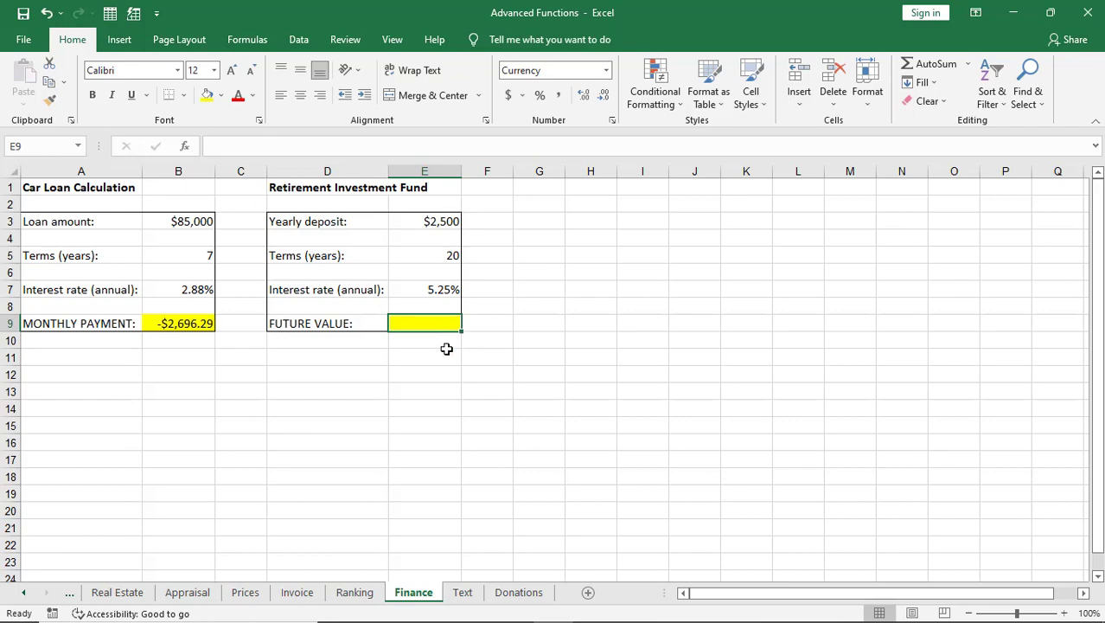
key("alt+Tab")
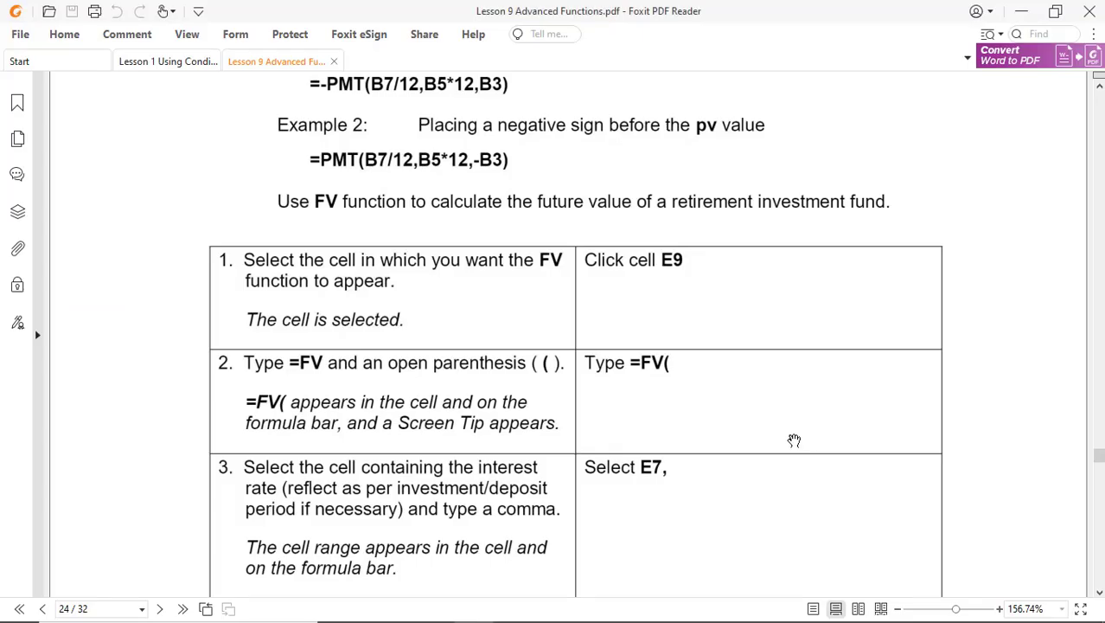
key("alt+Tab")
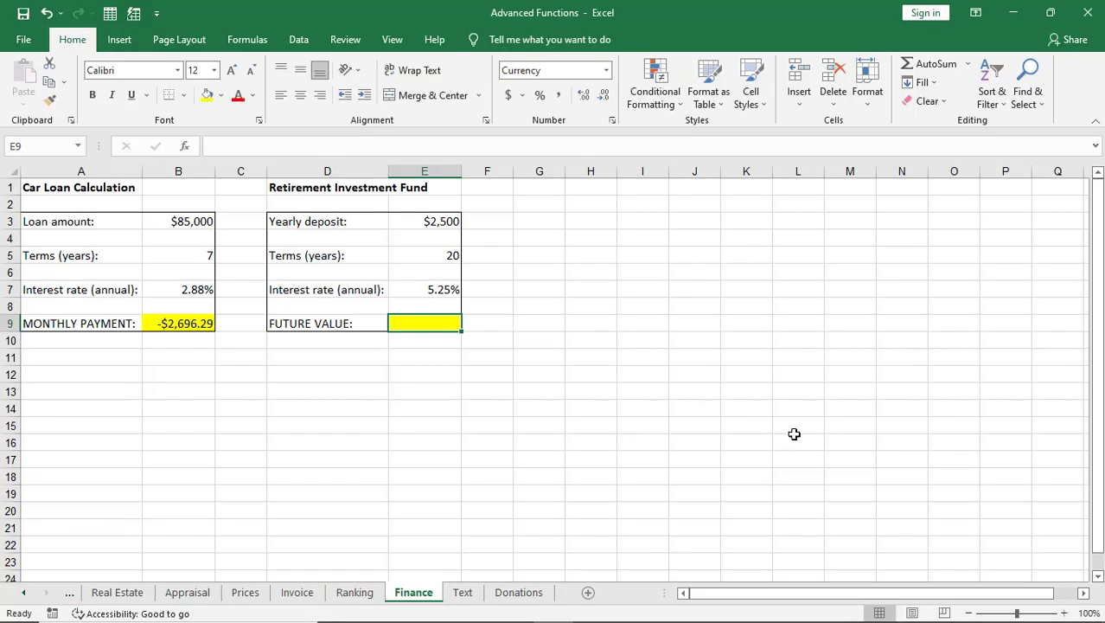
type("=F")
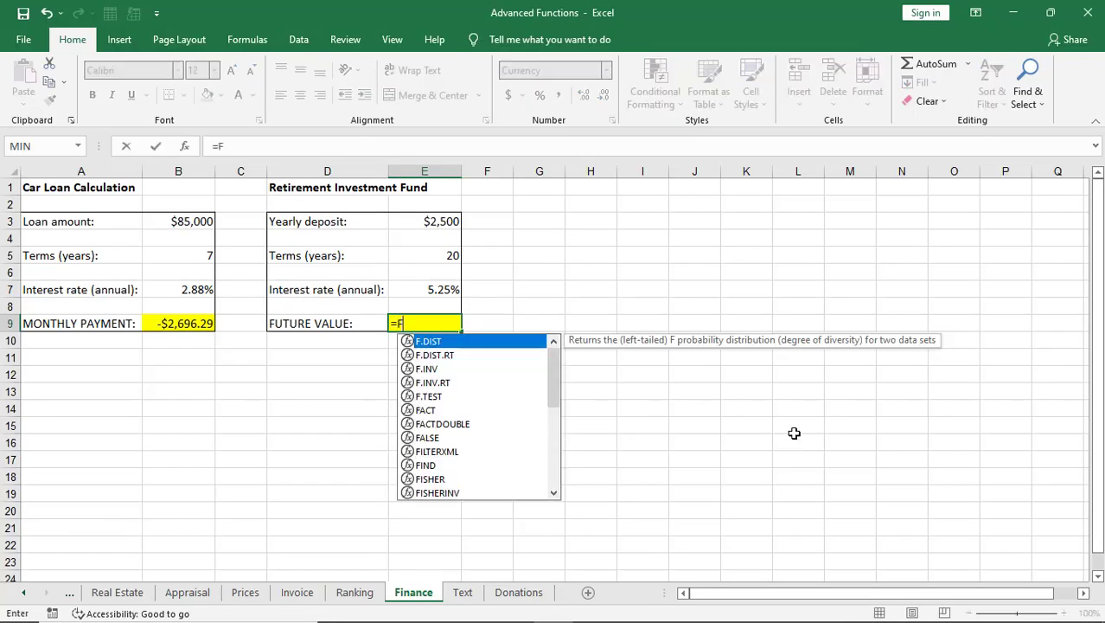
type("V(")
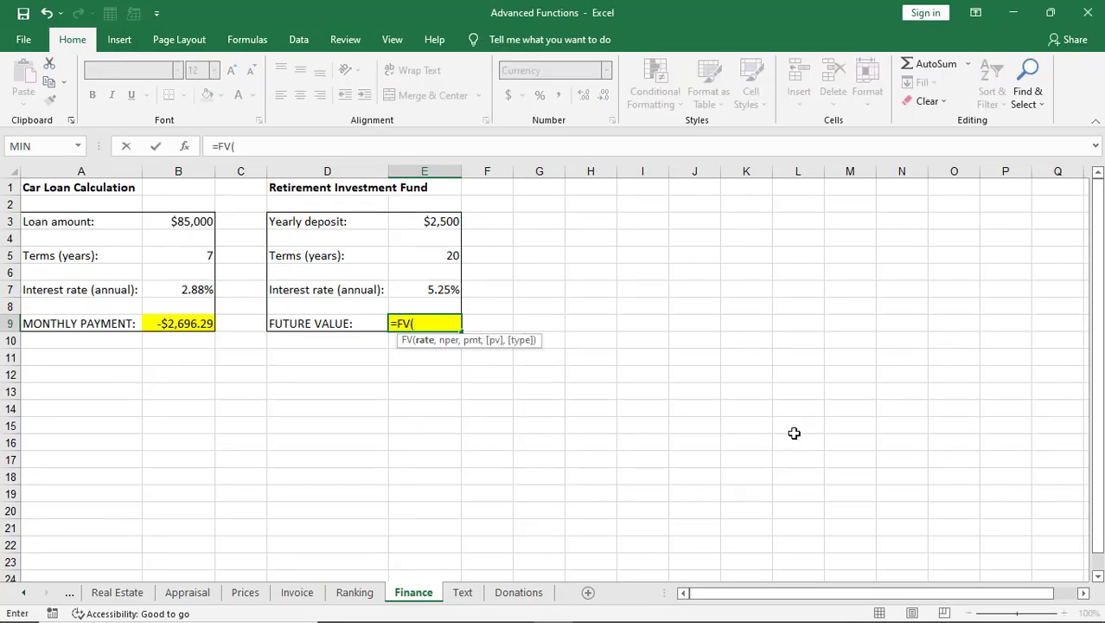
Enter E7 as the rate and E5 as the number of deposits in the FV formula, following steps 3 and 4 of the lesson PDF.
key("alt+Tab")
key("alt+Tab")
left_click(441, 289)
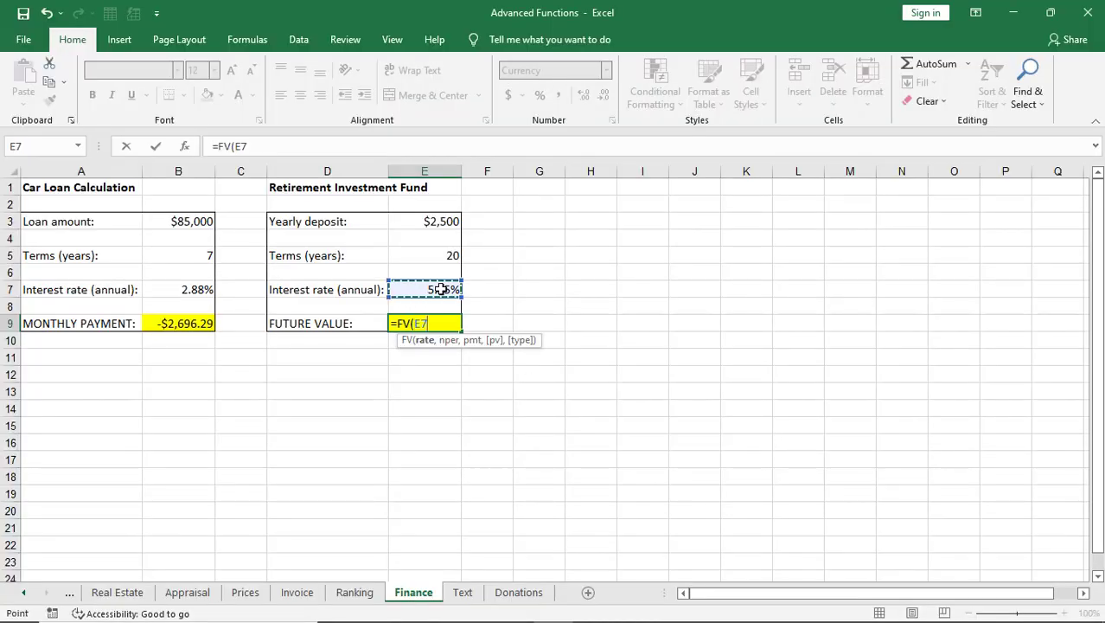
type(",")
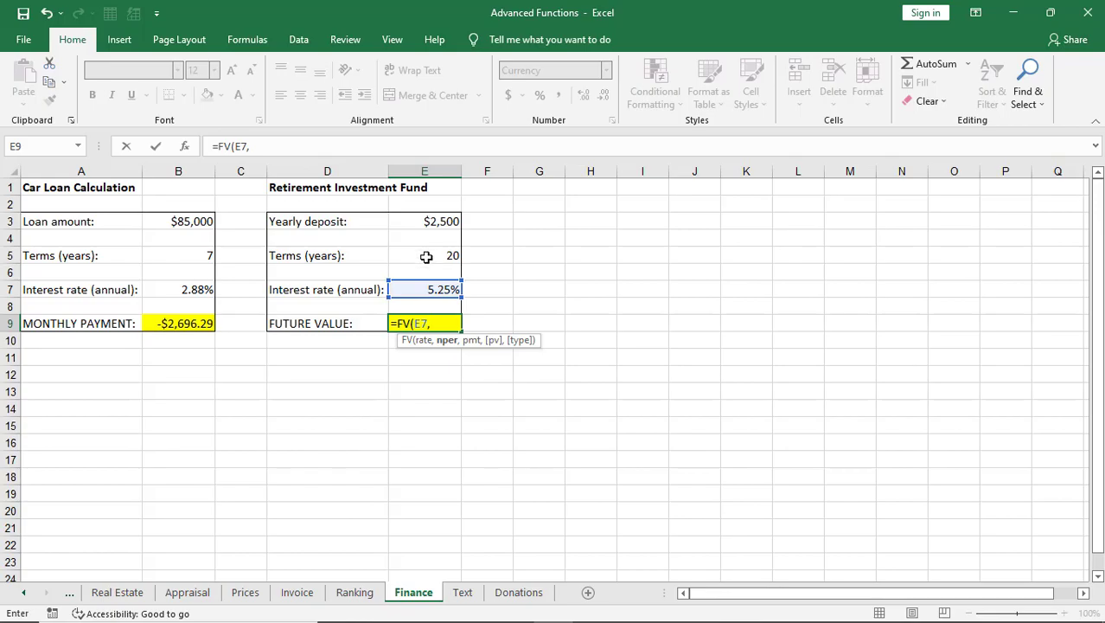
key("alt+Tab")
scroll(766, 400, "down", 7)
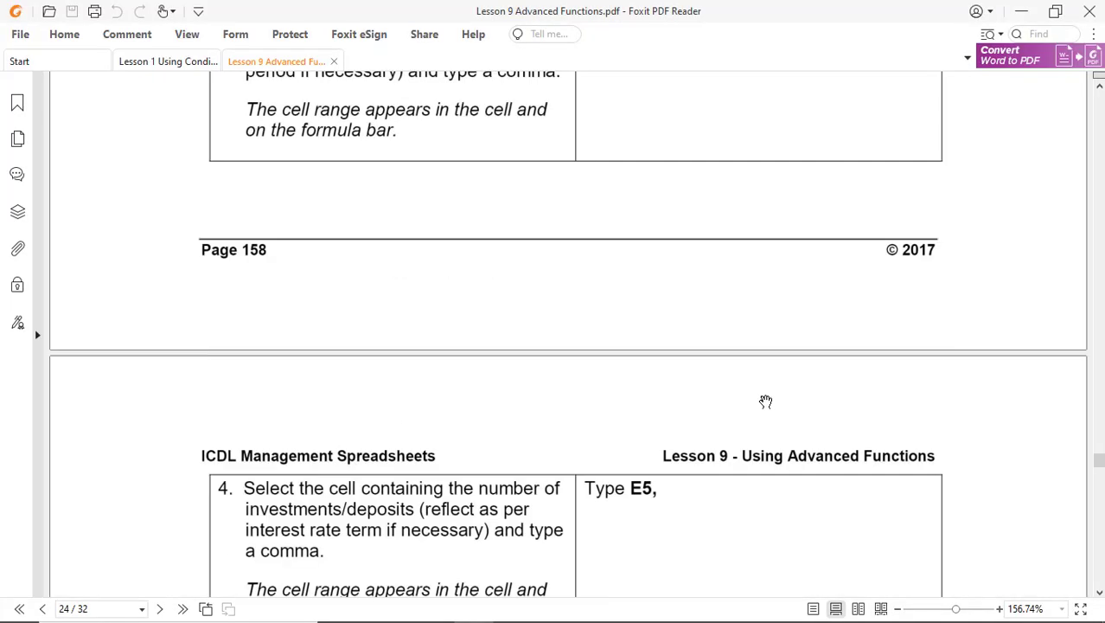
key("alt+Tab")
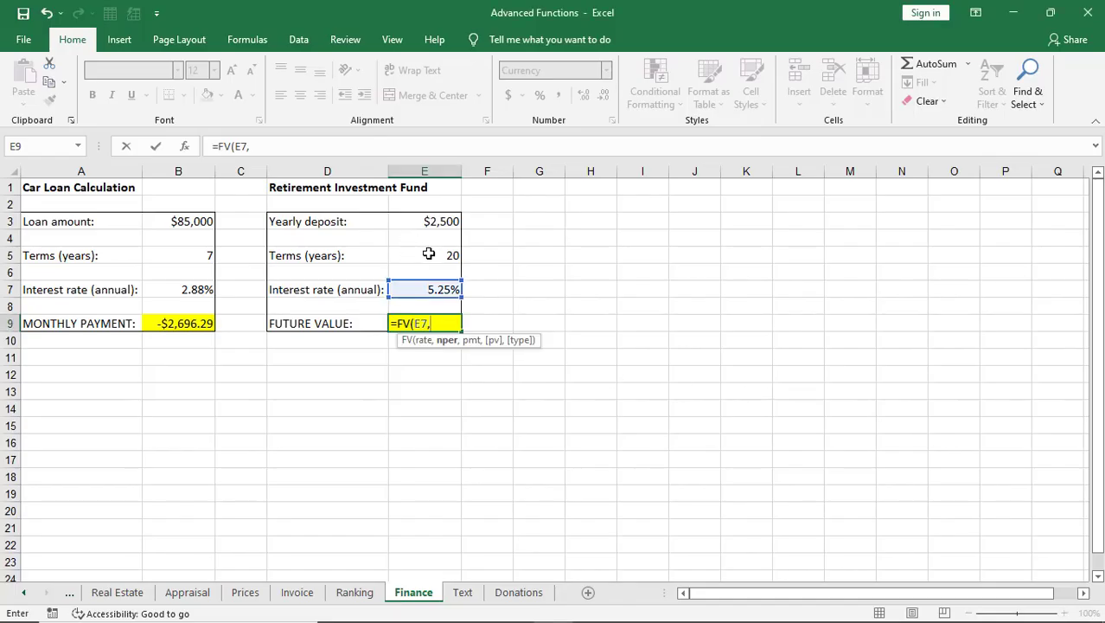
left_click(429, 254)
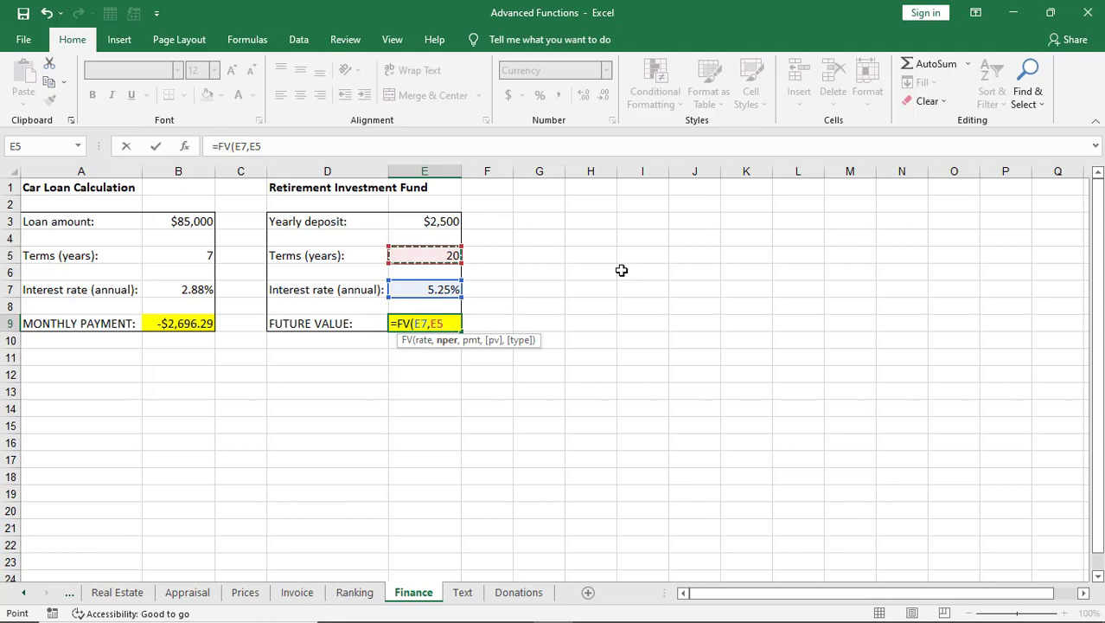
type(",")
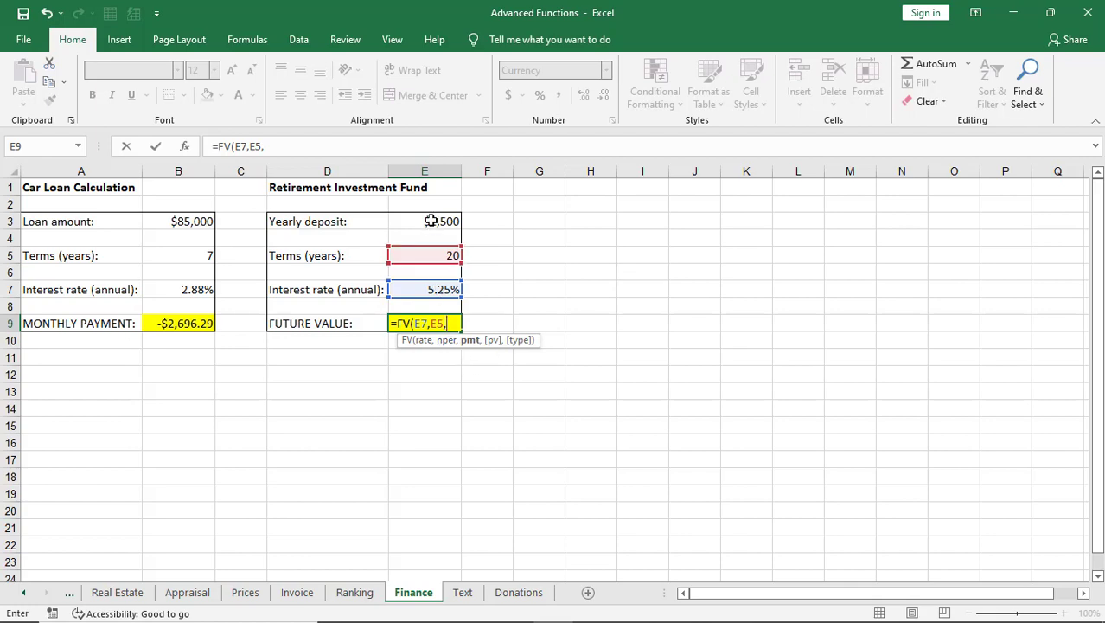
Complete the FV formula in E9 with the yearly deposit E3 per the lesson PDF, and review the formula and deposit cells.
key("alt+Tab")
scroll(950, 430, "down", 3)
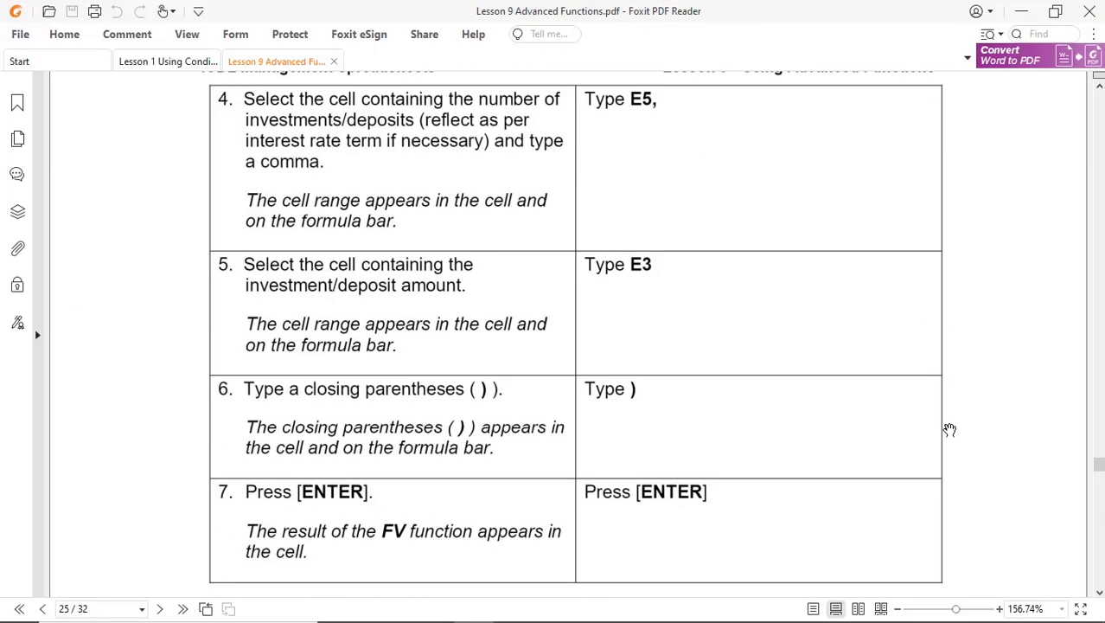
key("alt+Tab")
left_click(420, 222)
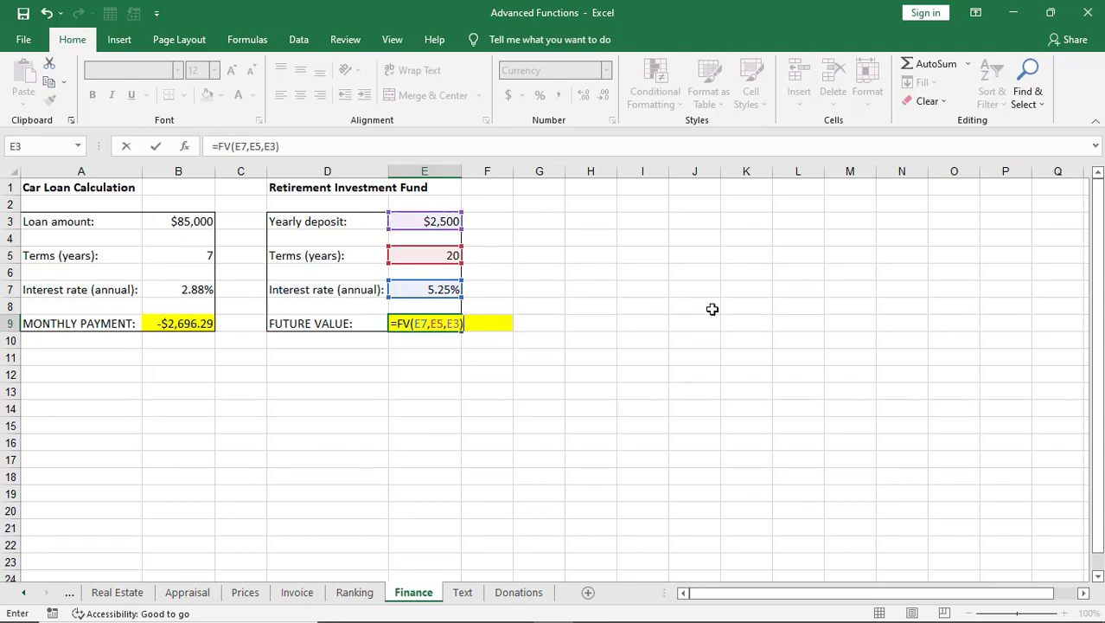
key("Return")
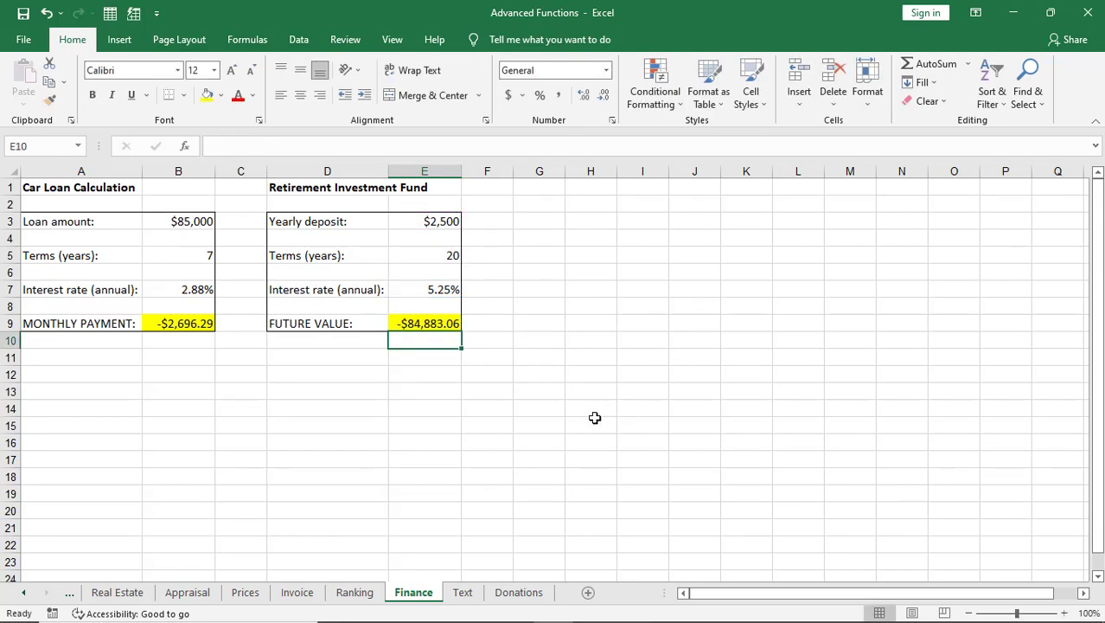
left_click(442, 324)
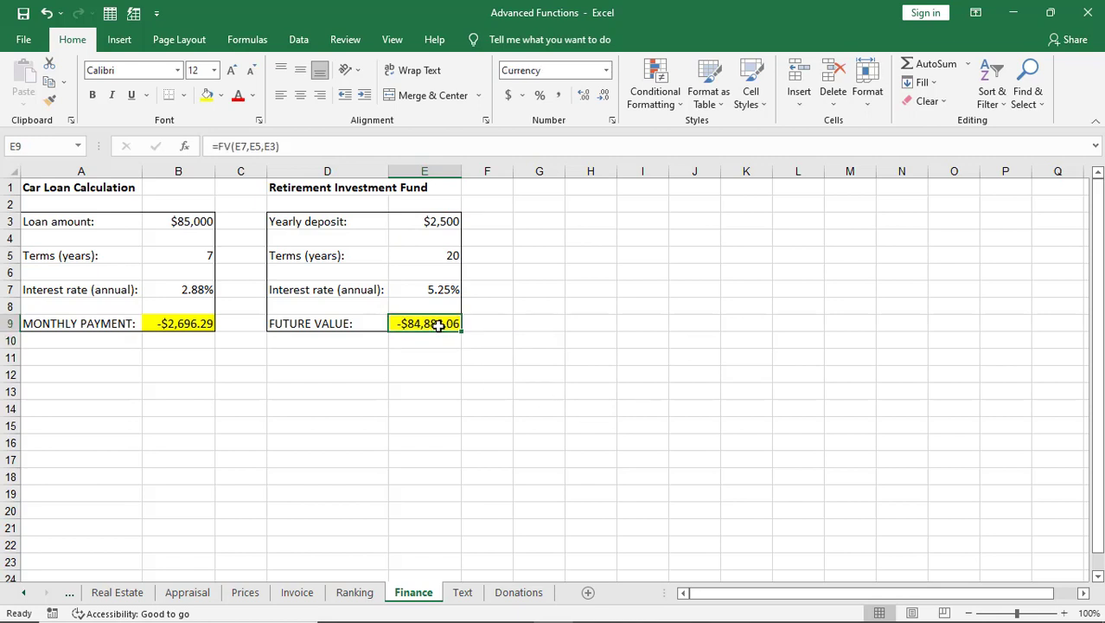
left_click(443, 221)
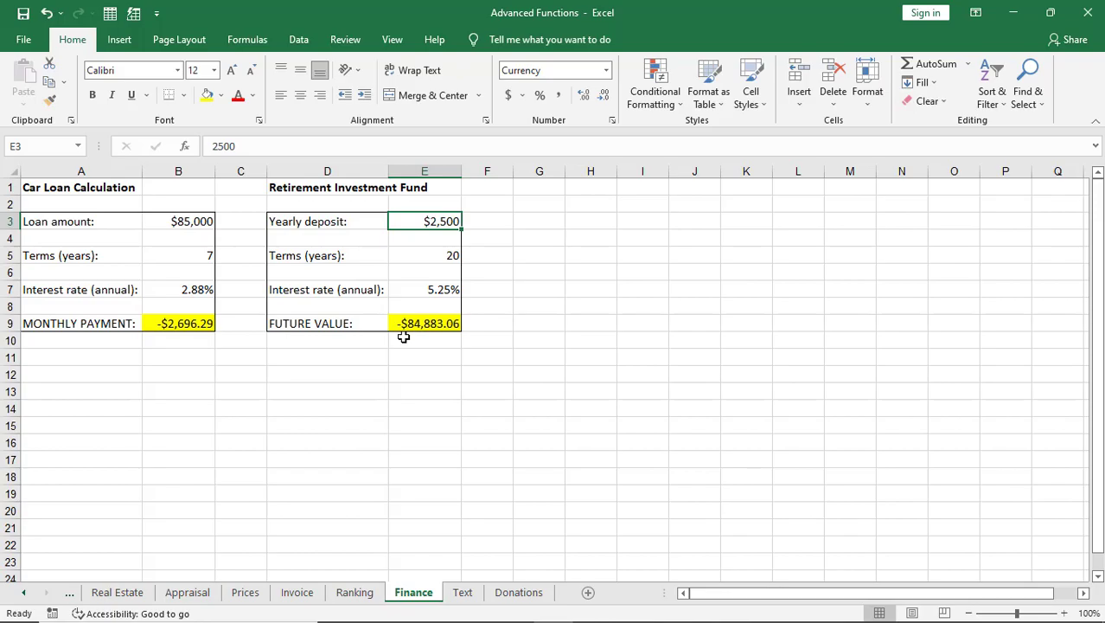
Read section 9.15 on text functions in the lesson PDF in Foxit PDF Reader, through to the CONCATENATE exercise steps.
key("alt+Tab")
scroll(757, 382, "down", 10)
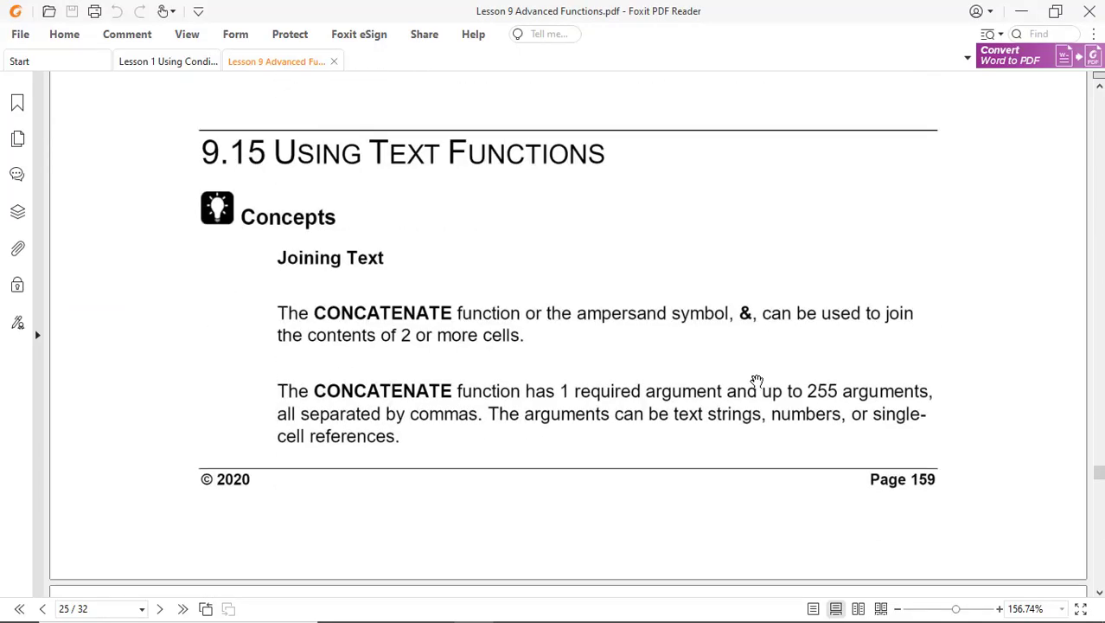
scroll(757, 381, "down", 6)
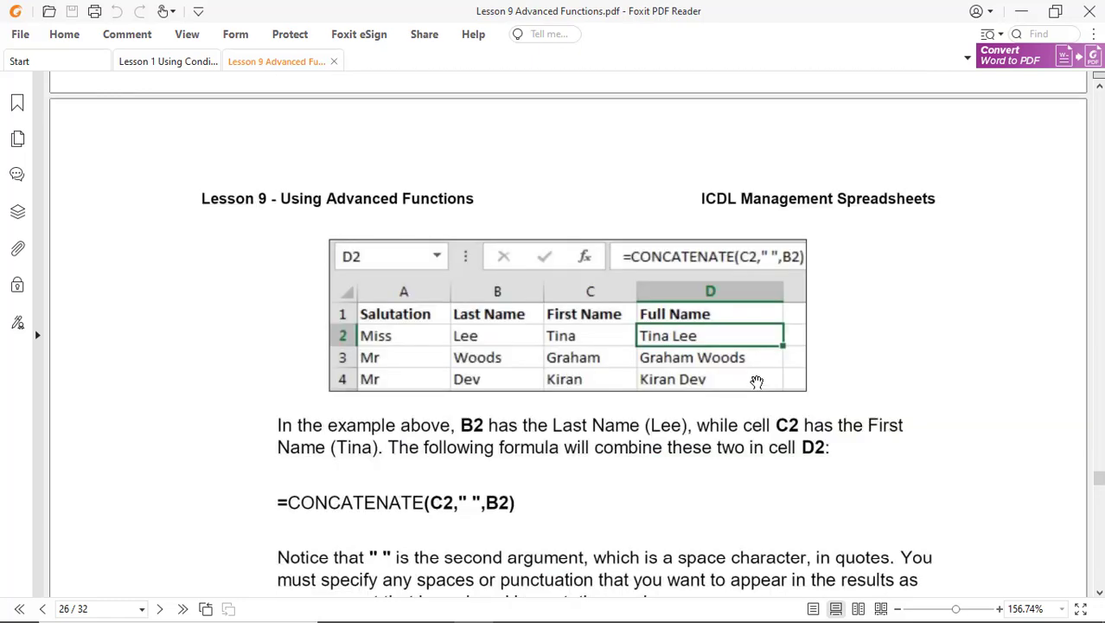
scroll(937, 391, "down", 2)
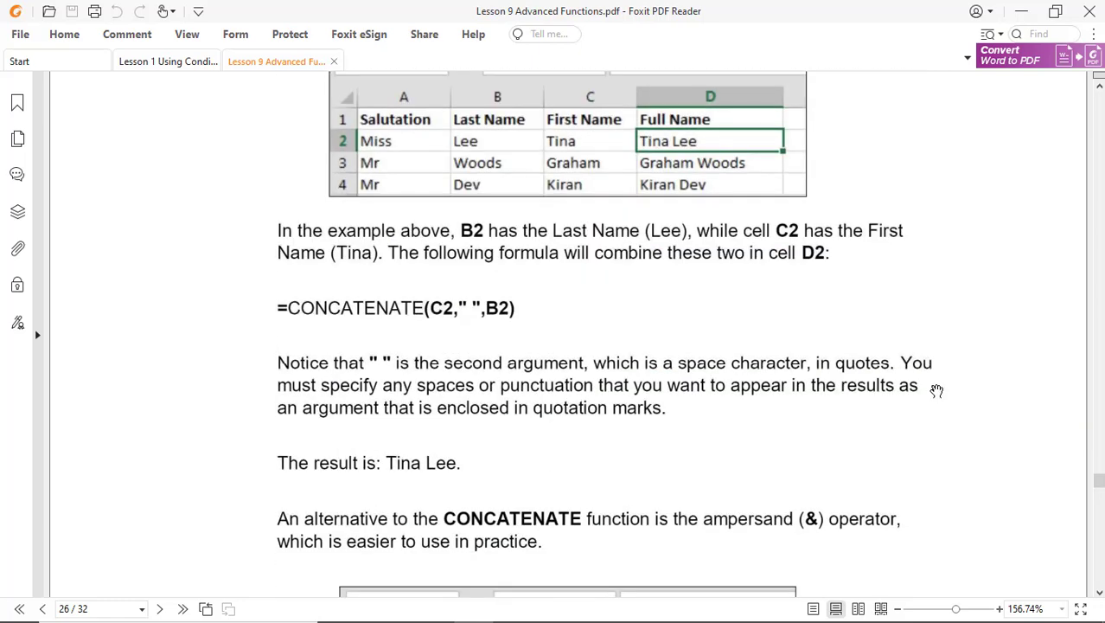
scroll(937, 390, "up", 6)
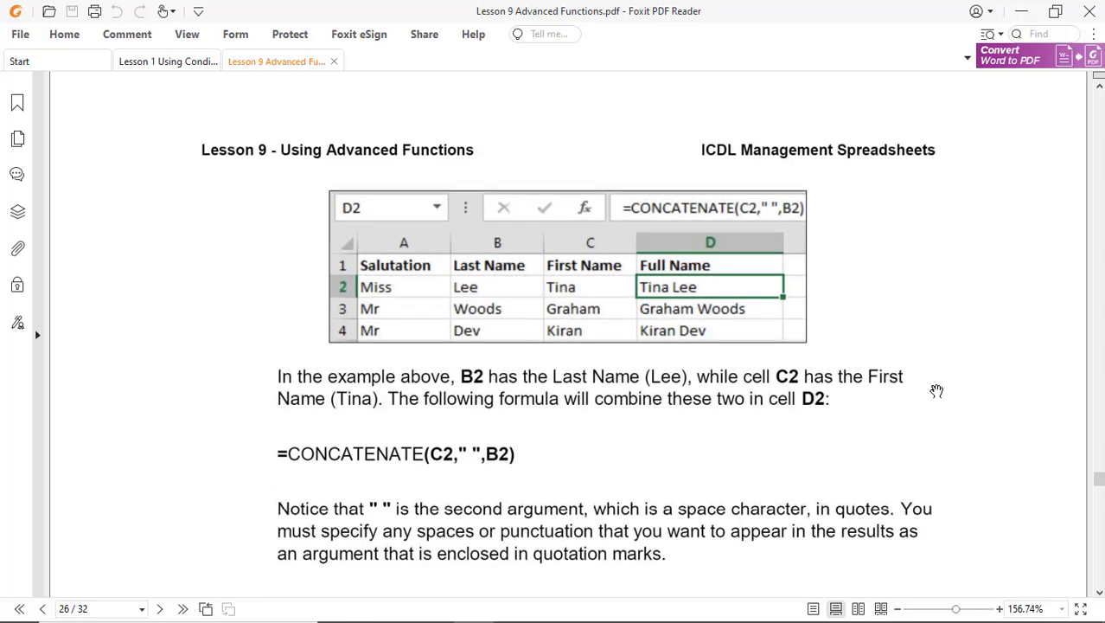
scroll(937, 393, "down", 10)
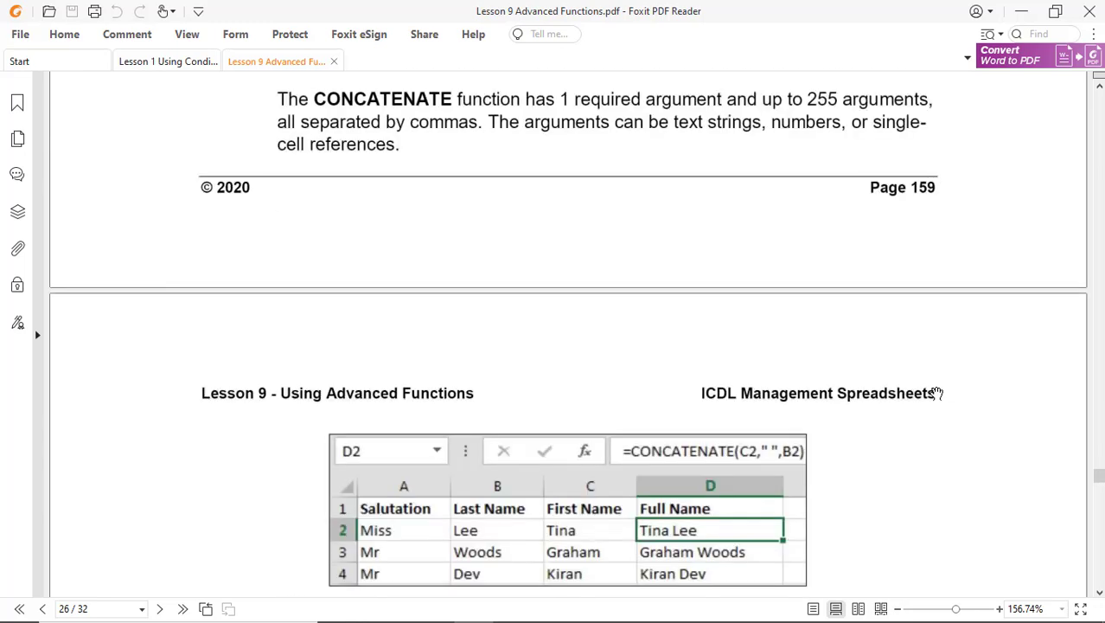
scroll(937, 391, "down", 11)
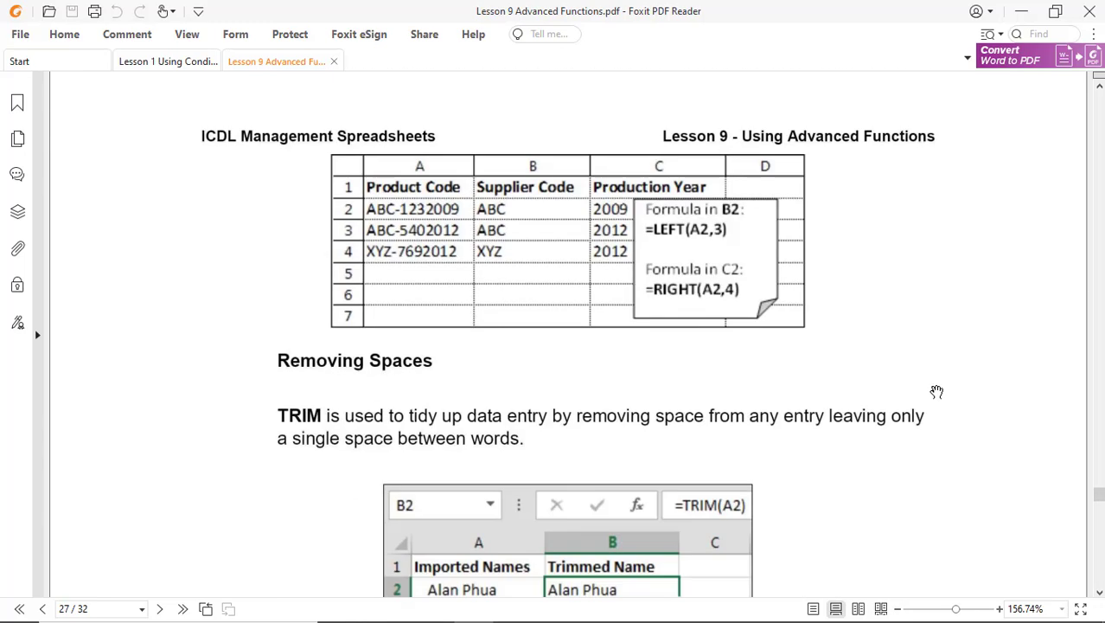
scroll(937, 391, "up", 1)
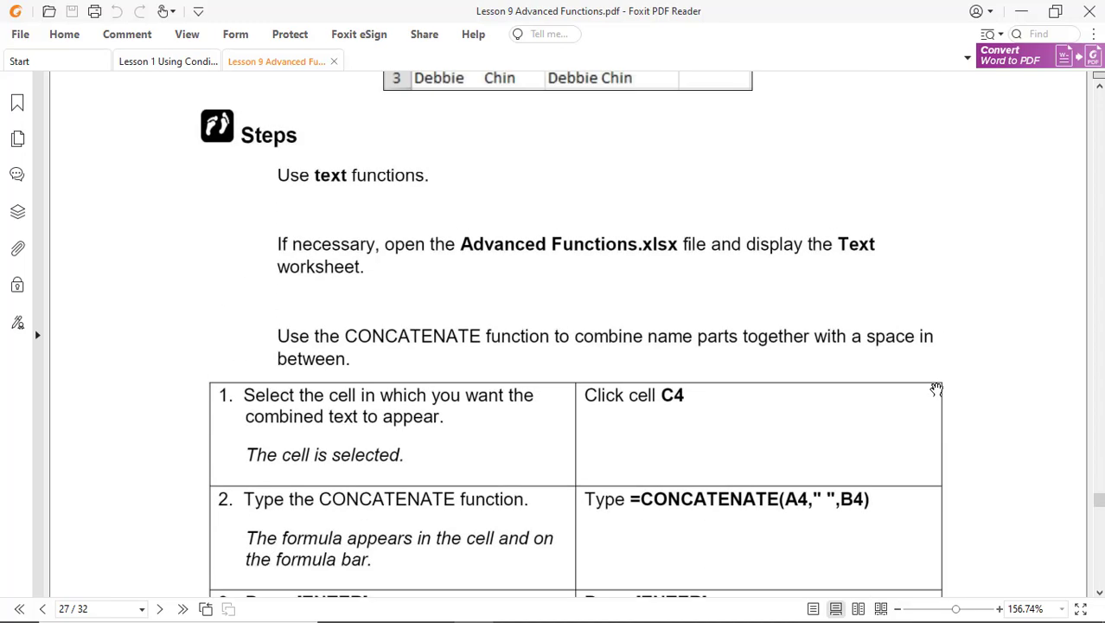
Open the Text worksheet in Excel and select the Combined cell C4, following step 1 of the CONCATENATE exercise.
key("alt+Tab")
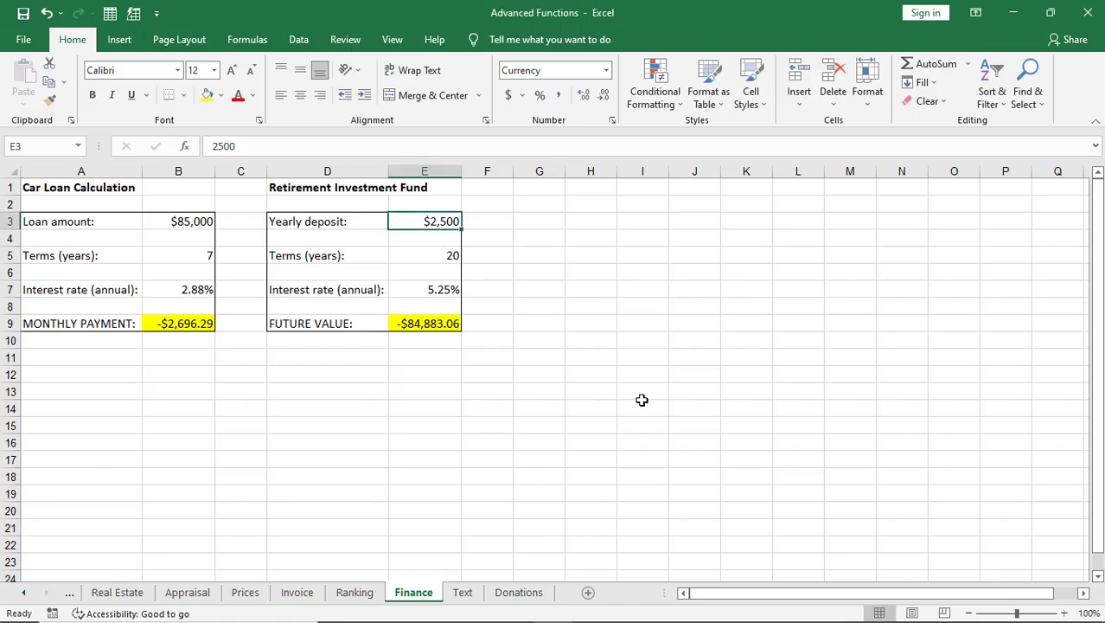
left_click(463, 592)
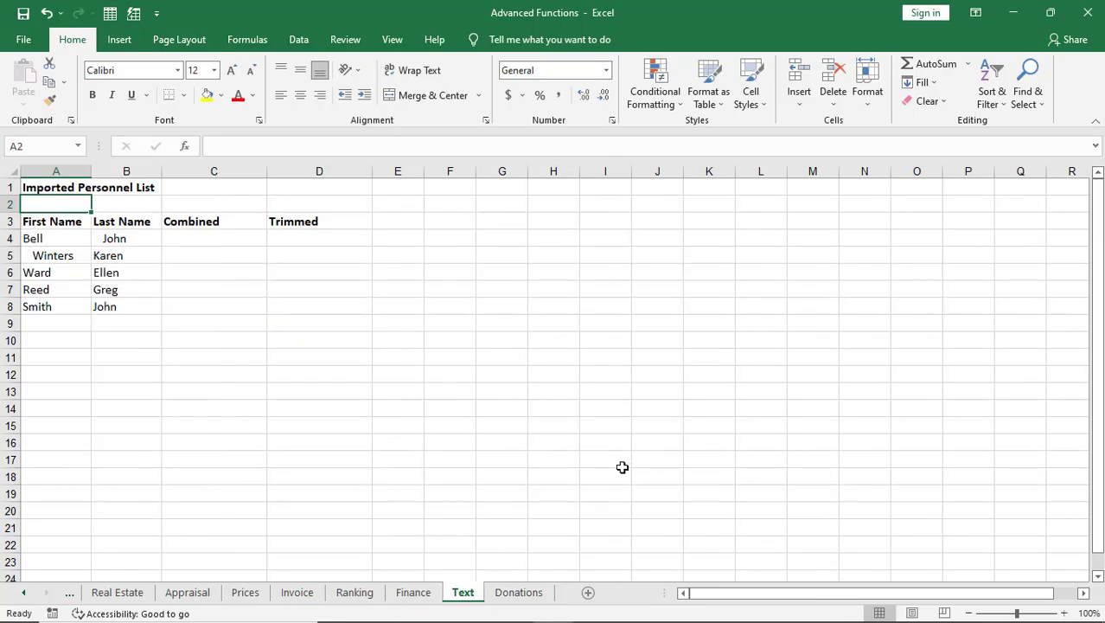
key("alt+Tab")
key("alt+Tab")
left_click(217, 237)
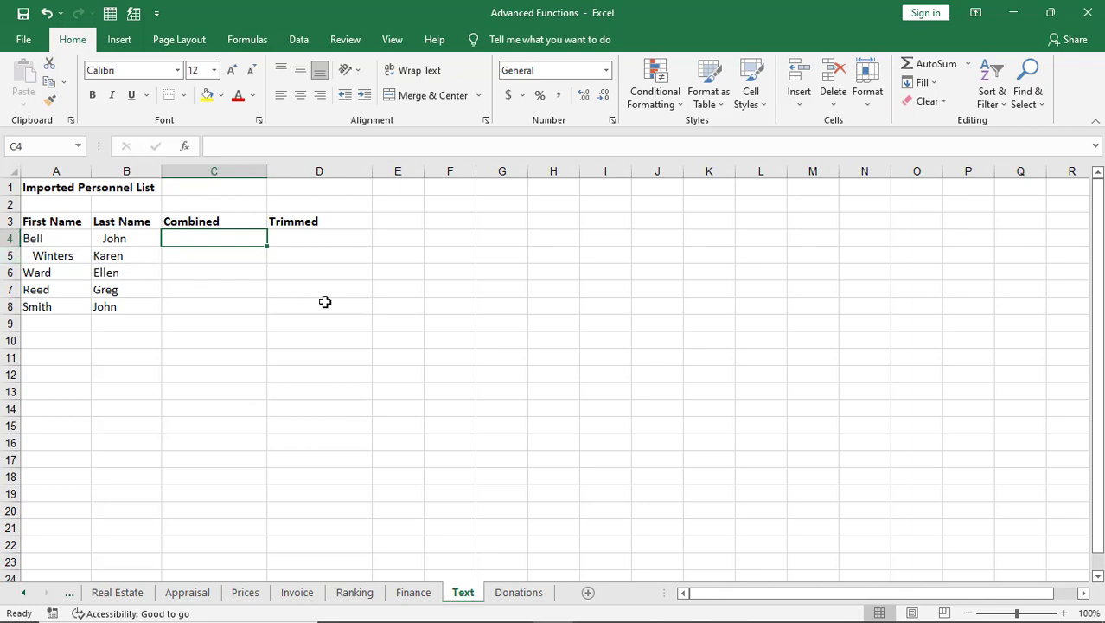
Check steps 2 and 3 in the lesson PDF and start a CONCATENATE formula in C4 in Excel.
key("alt+Tab")
scroll(904, 474, "down", 3)
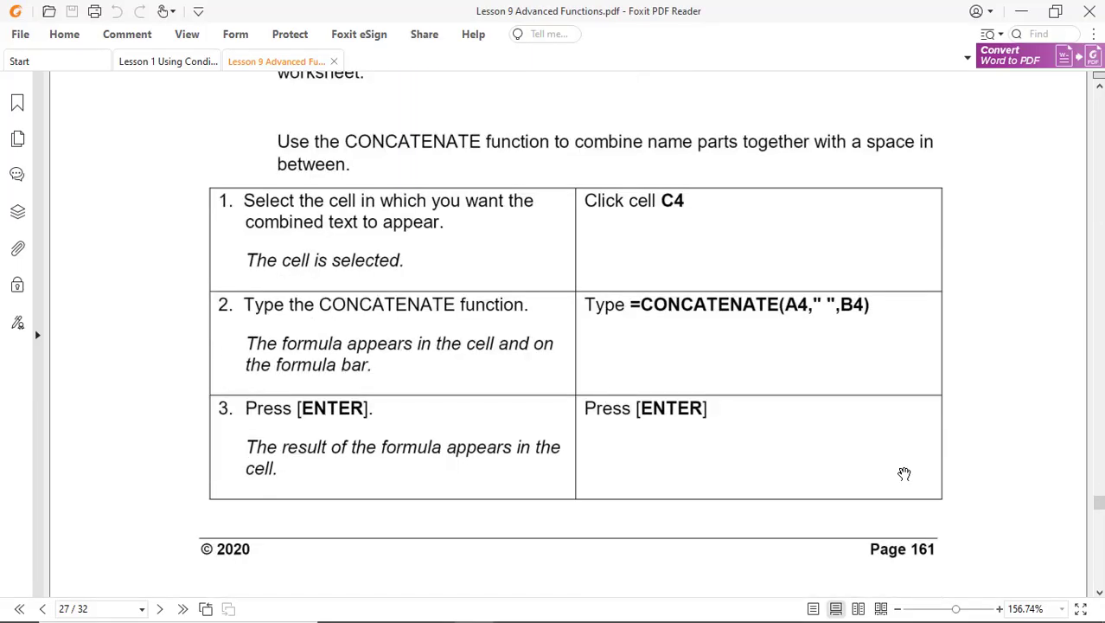
scroll(904, 473, "down", 3)
scroll(903, 474, "up", 1)
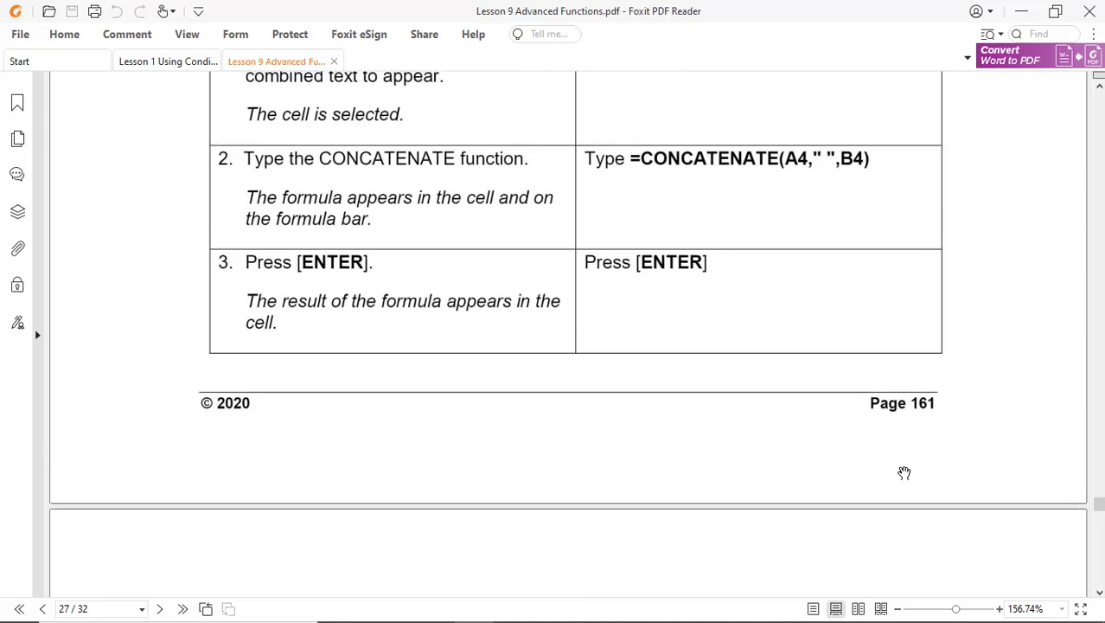
key("alt+Tab")
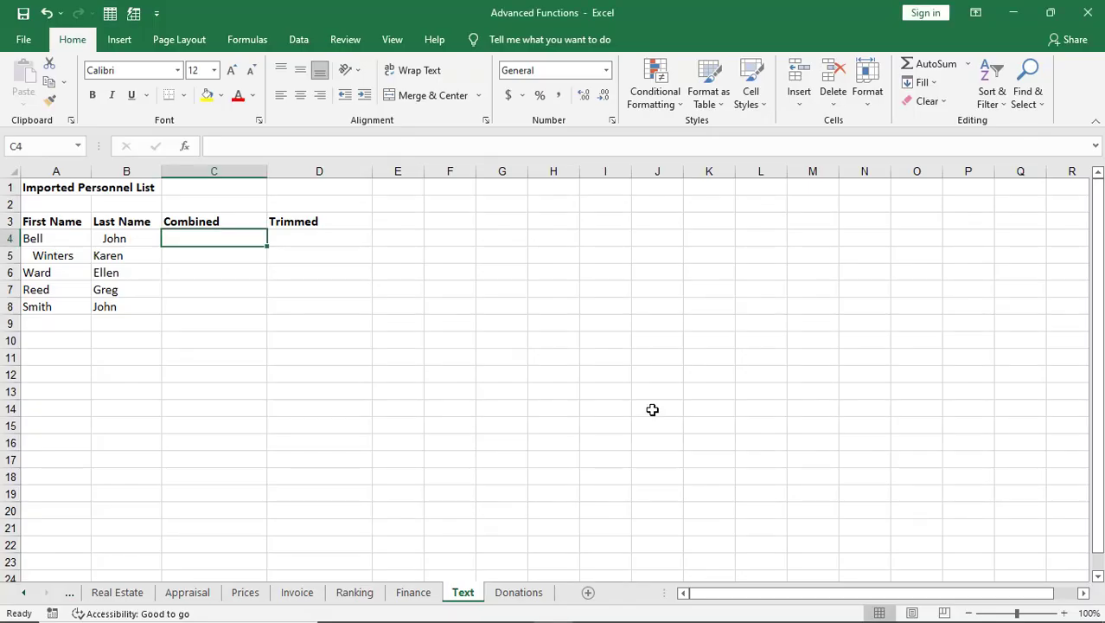
type("=con")
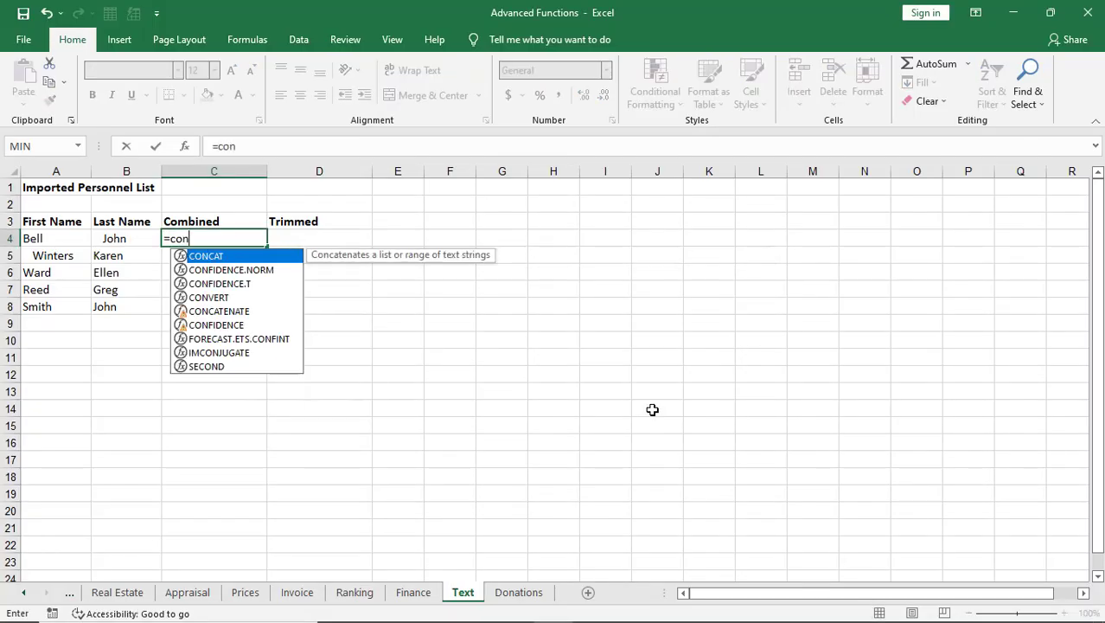
type("catenate")
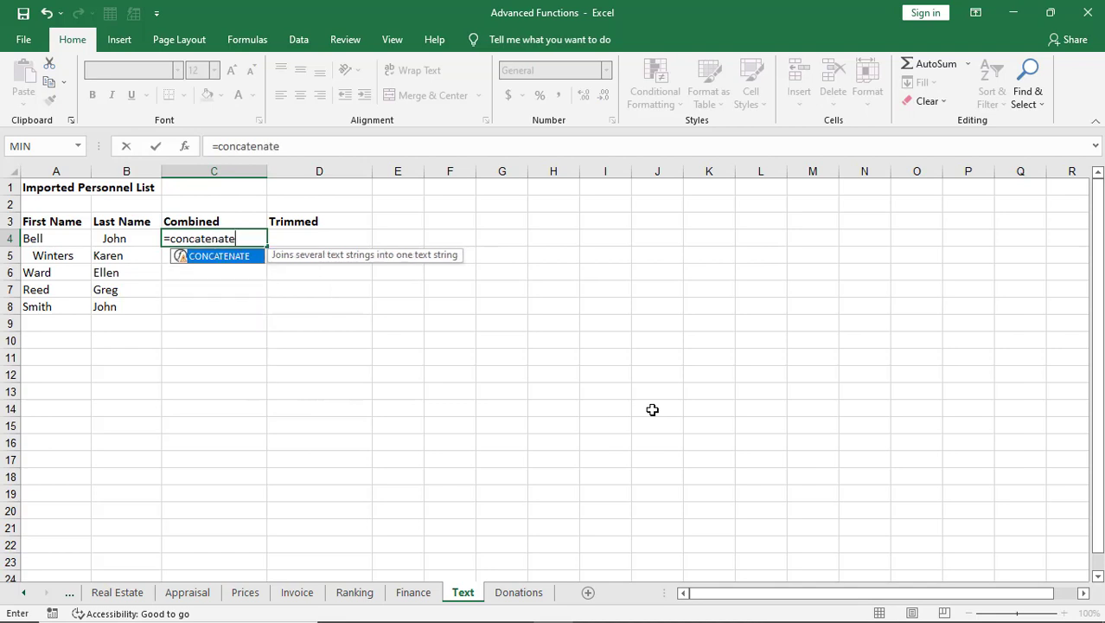
type("(")
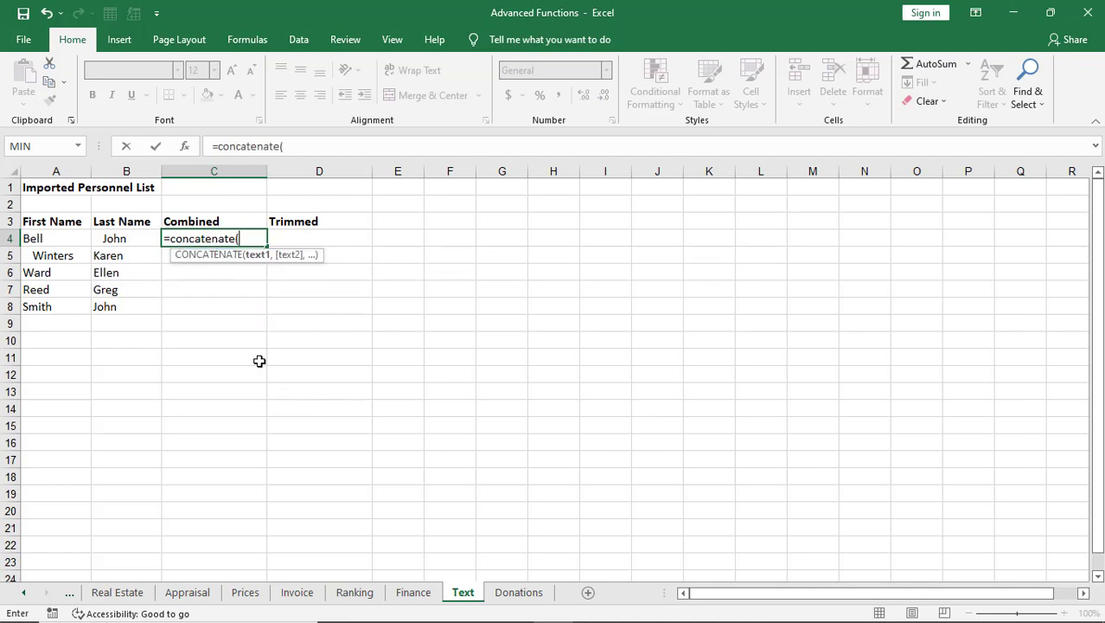
Complete the CONCATENATE formula in C4 with A4, a space in quotation marks, and B4.
left_click(69, 240)
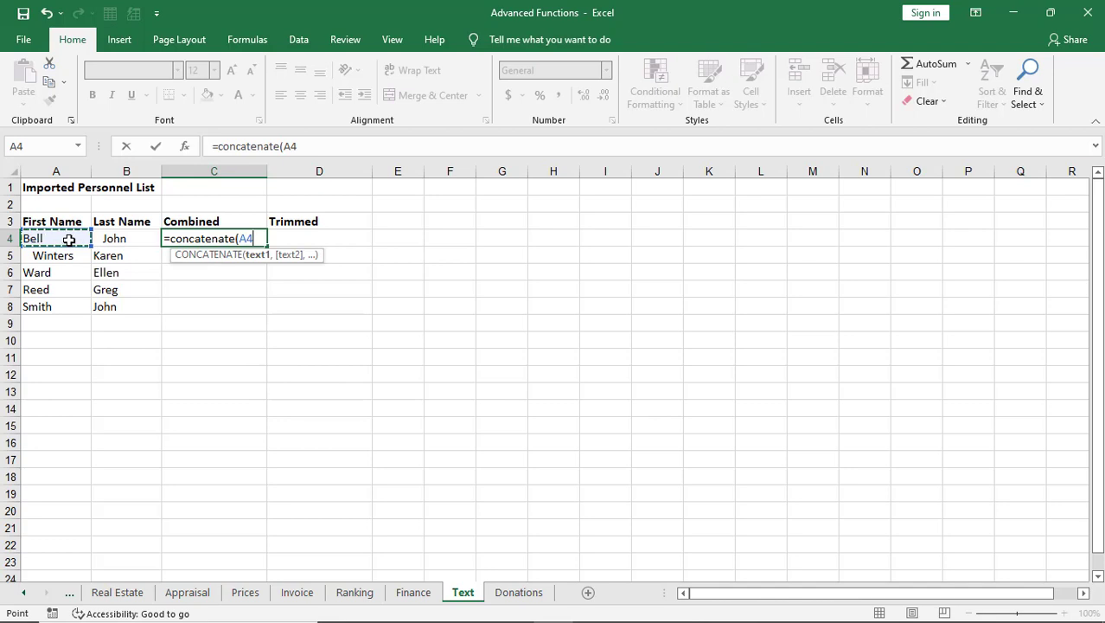
type(",")
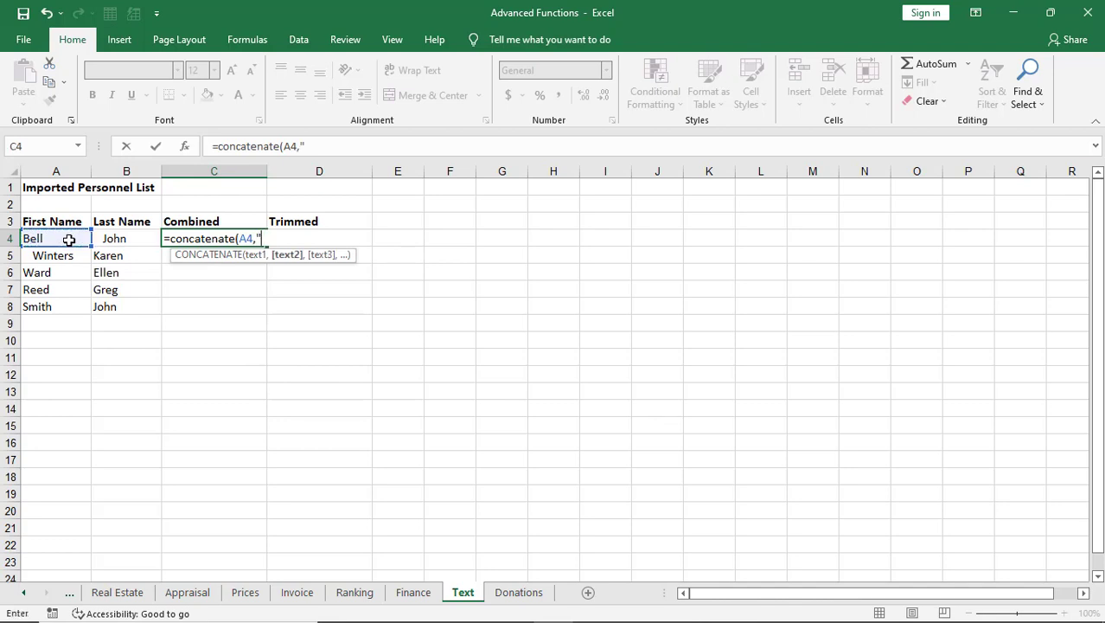
type("\" \",")
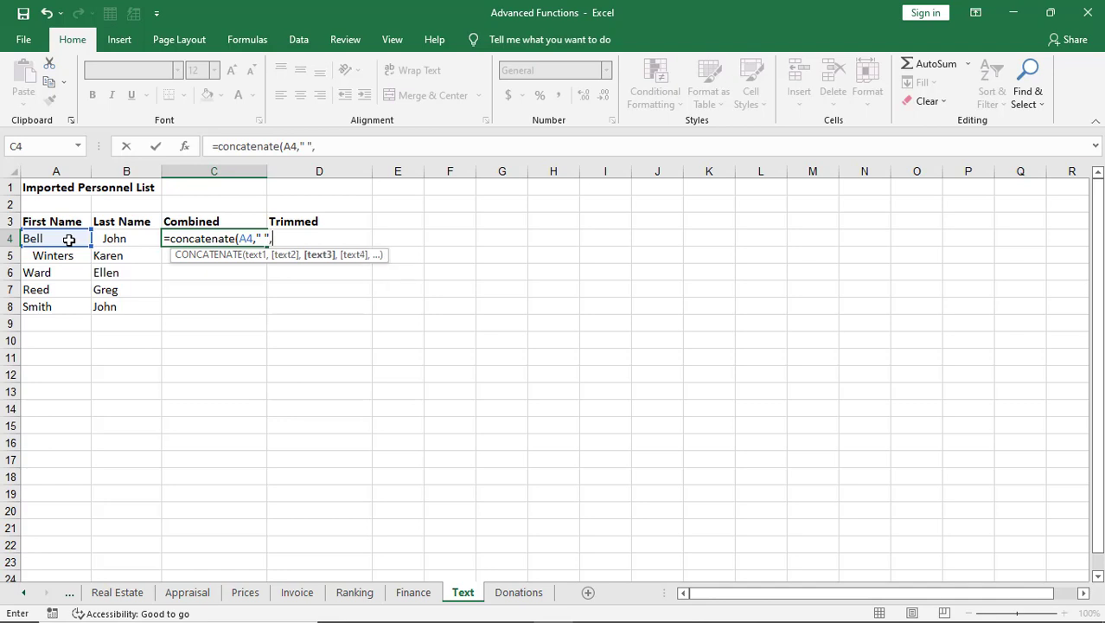
left_click(117, 241)
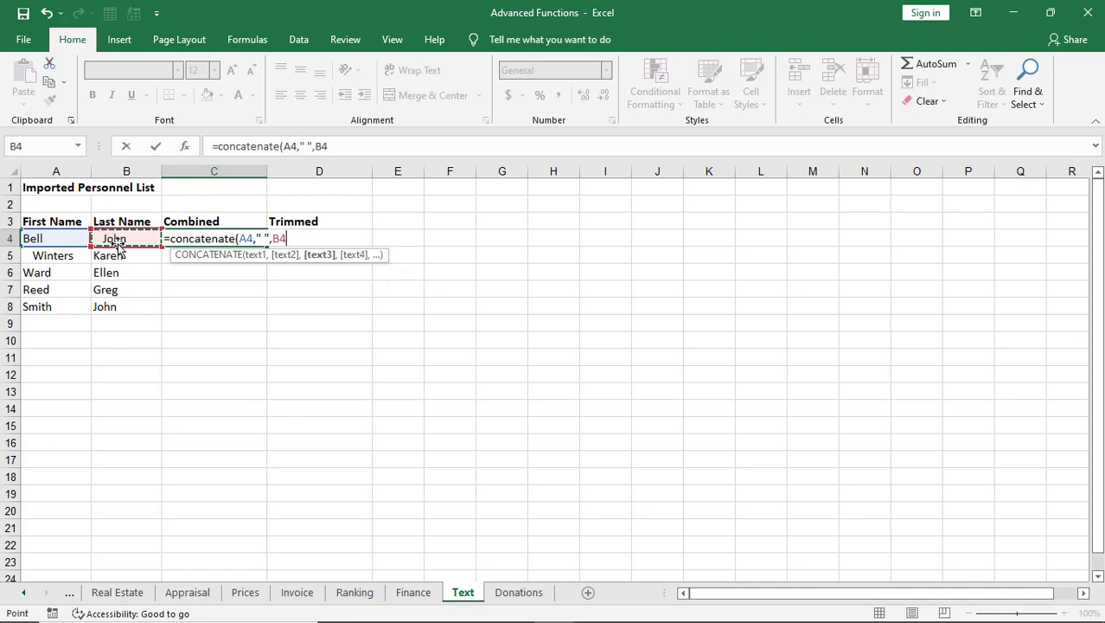
type(")")
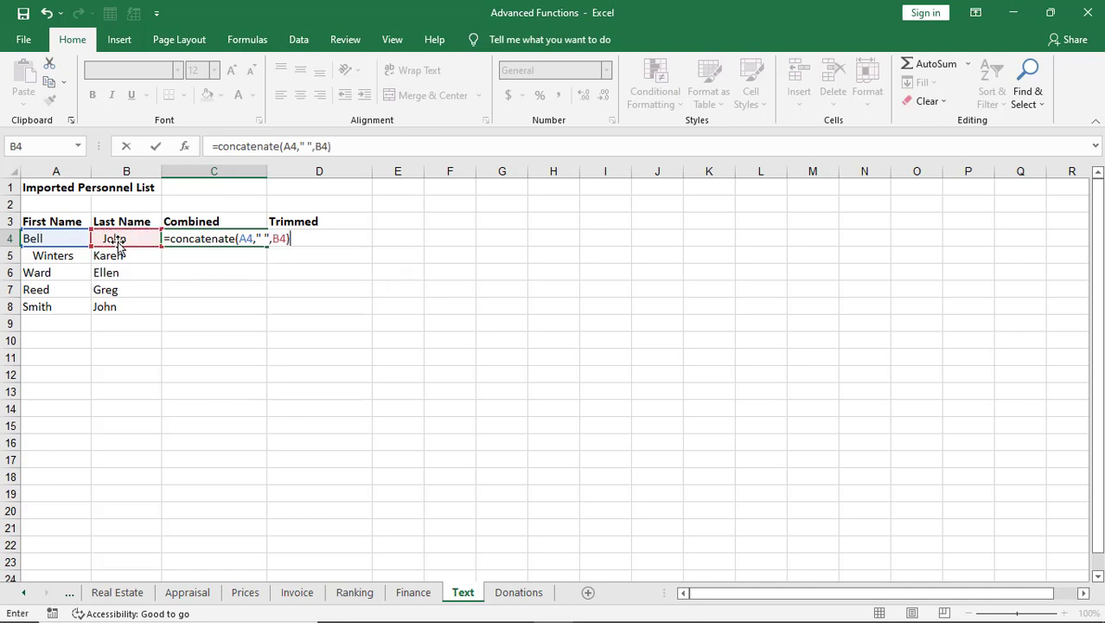
key("Return")
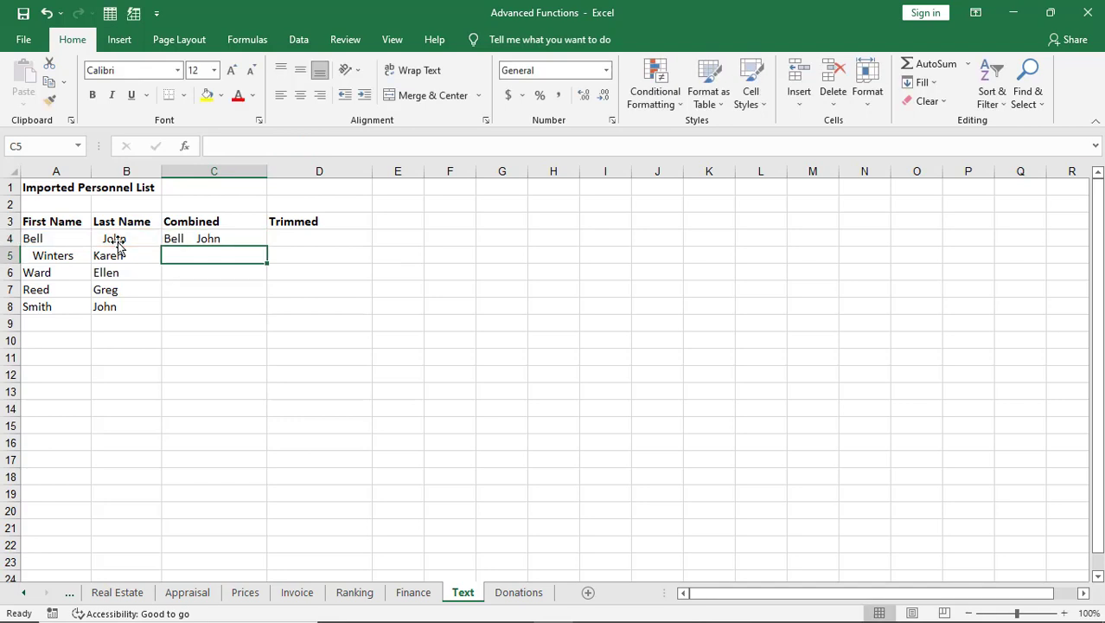
Compare the formula in C4 with the CONCATENATE steps in the lesson PDF, and examine the source name in A4.
left_click(208, 239)
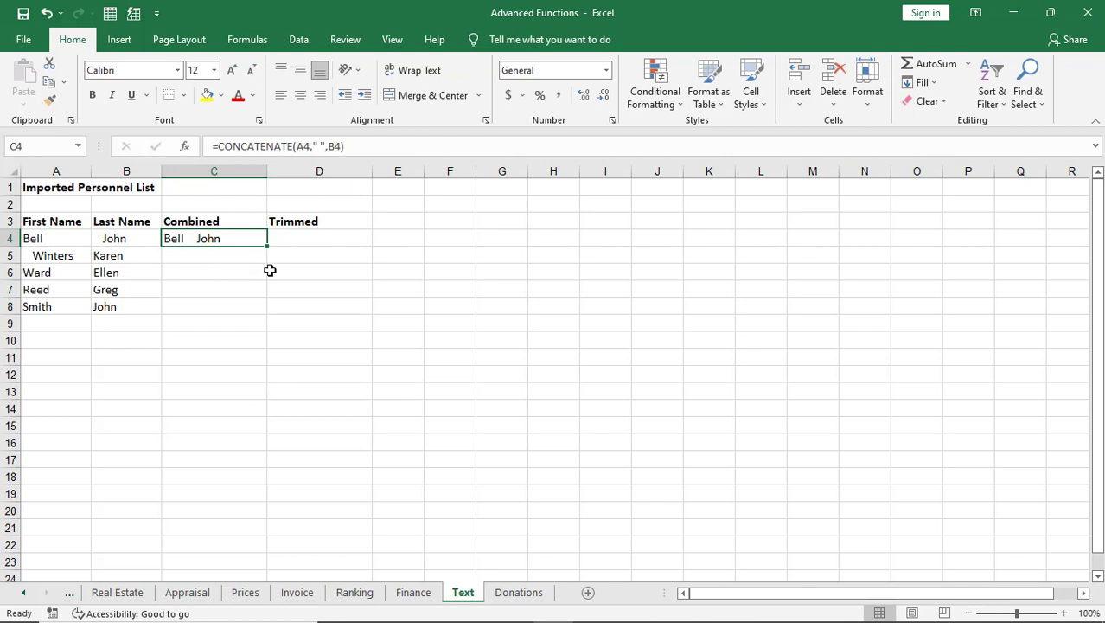
key("alt+Tab")
scroll(900, 371, "up", 3)
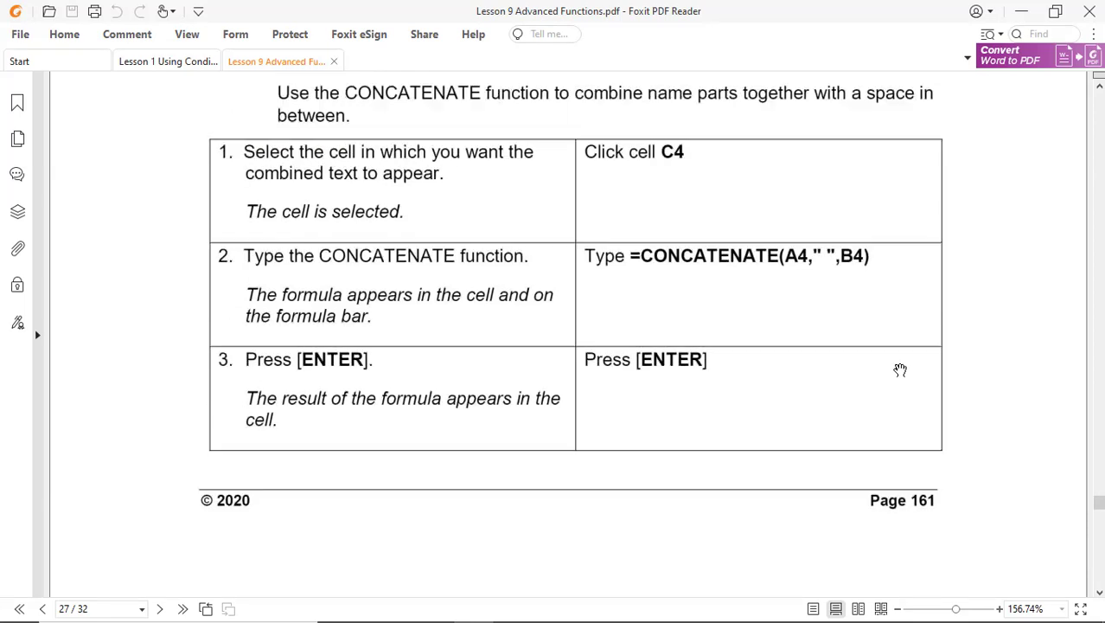
key("alt+Tab")
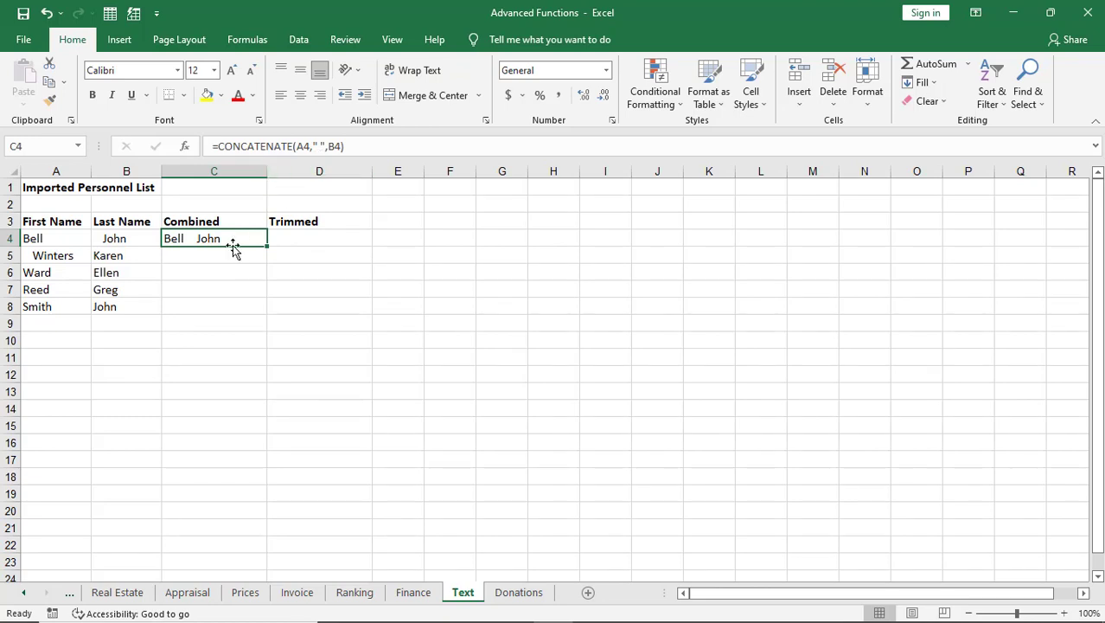
left_click(57, 240)
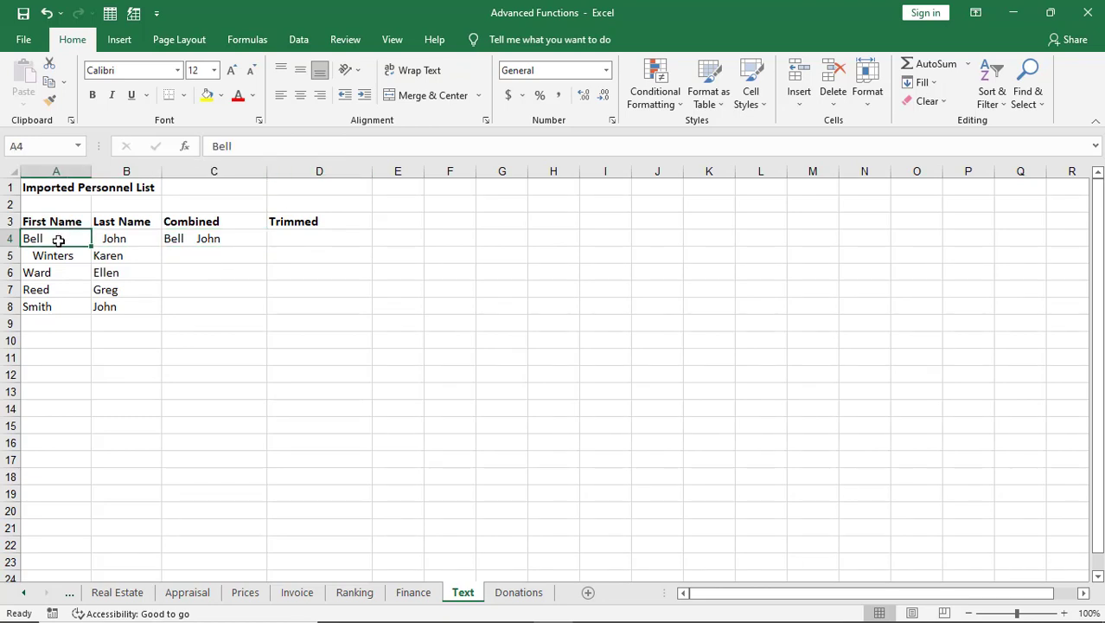
left_click(242, 234)
Copy the C4 formula to C5:C8 in Excel as the lesson PDF instructs, and review the copies in C7 and C8.
key("alt+Tab")
scroll(806, 387, "down", 3)
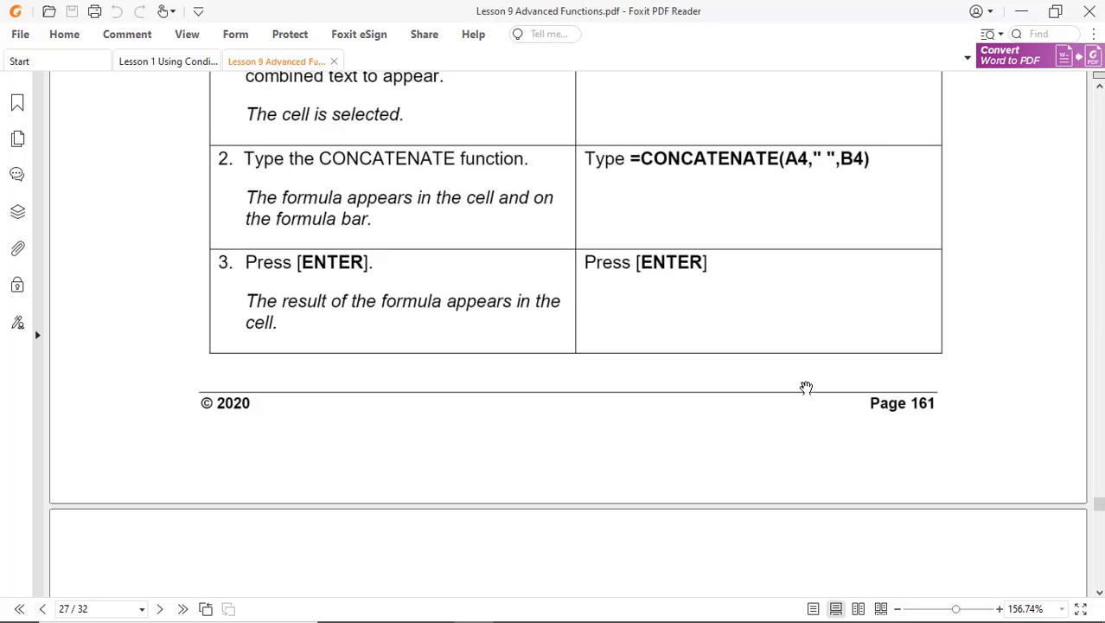
scroll(806, 387, "down", 6)
scroll(806, 387, "down", 2)
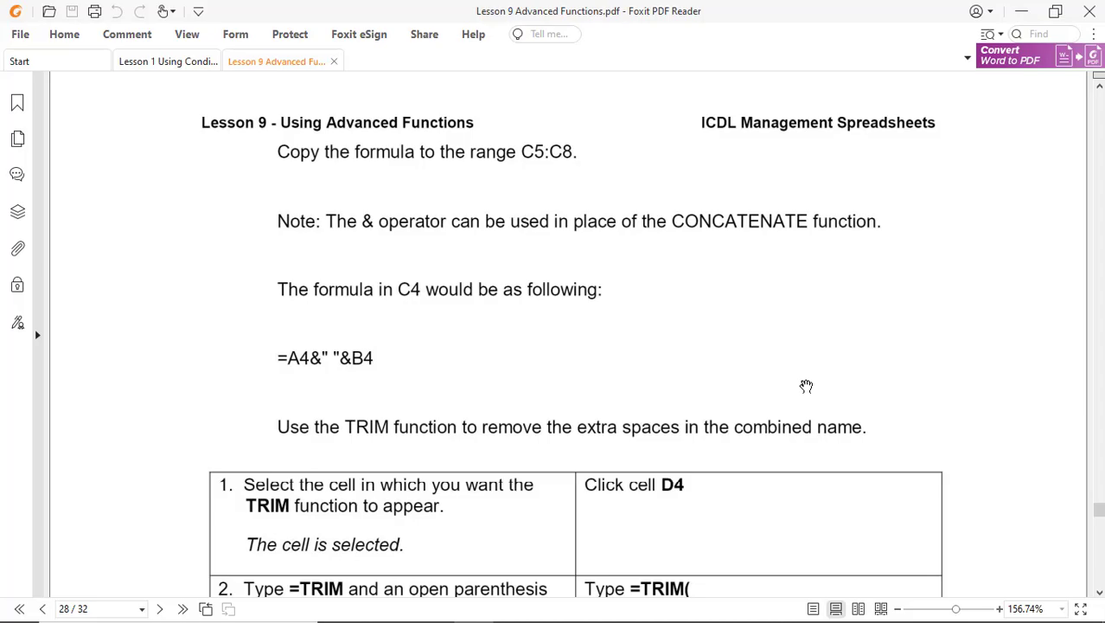
key("alt+Tab")
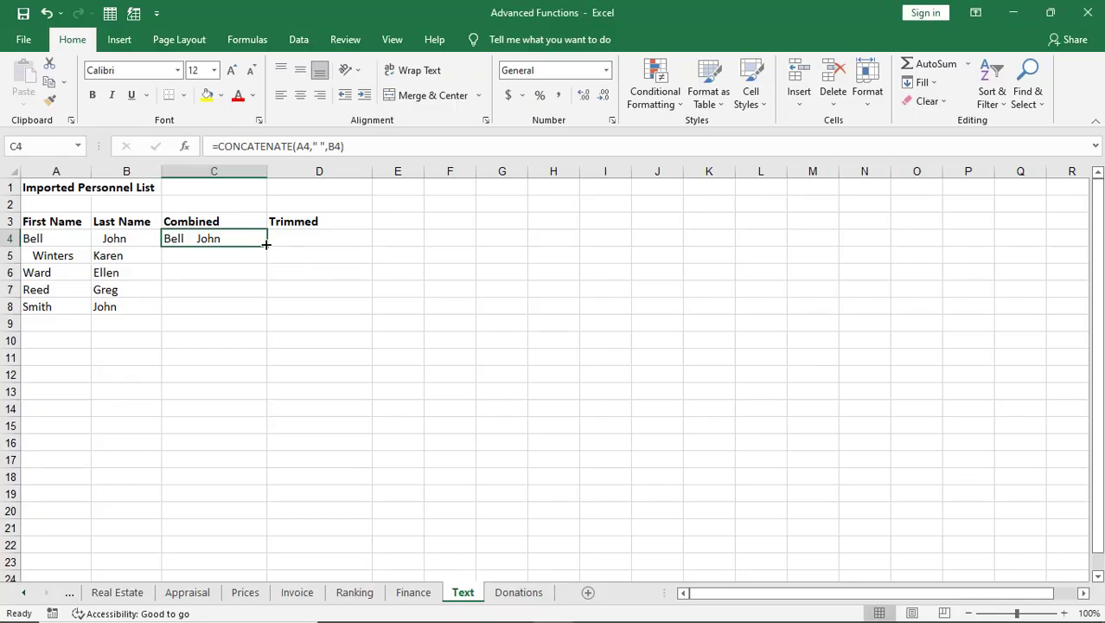
left_click_drag(266, 244, 259, 309)
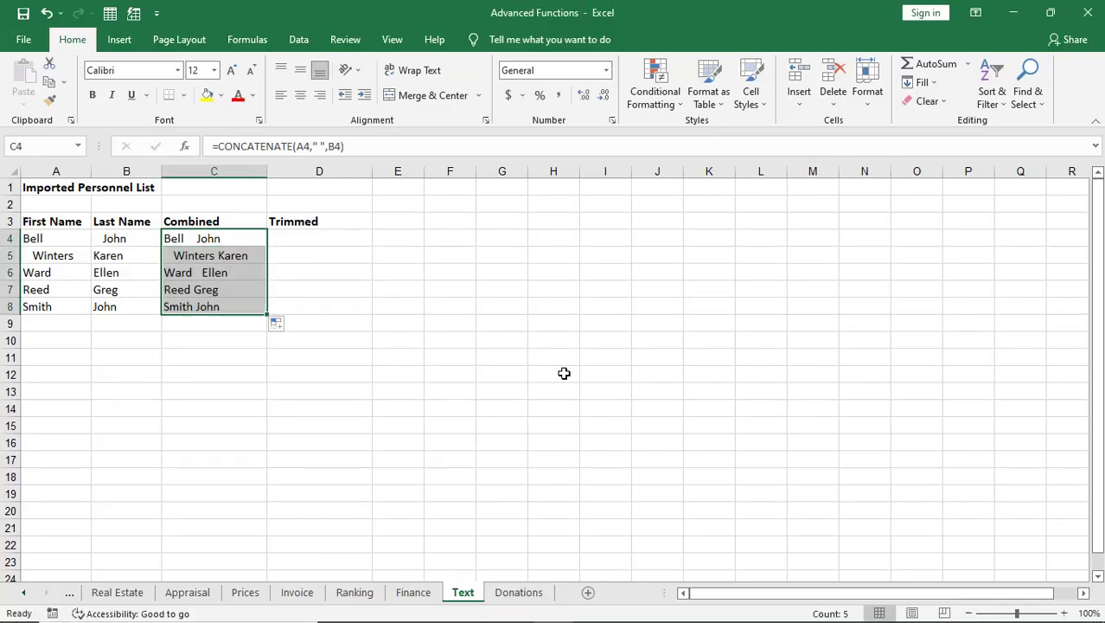
left_click(192, 289)
left_click(180, 311)
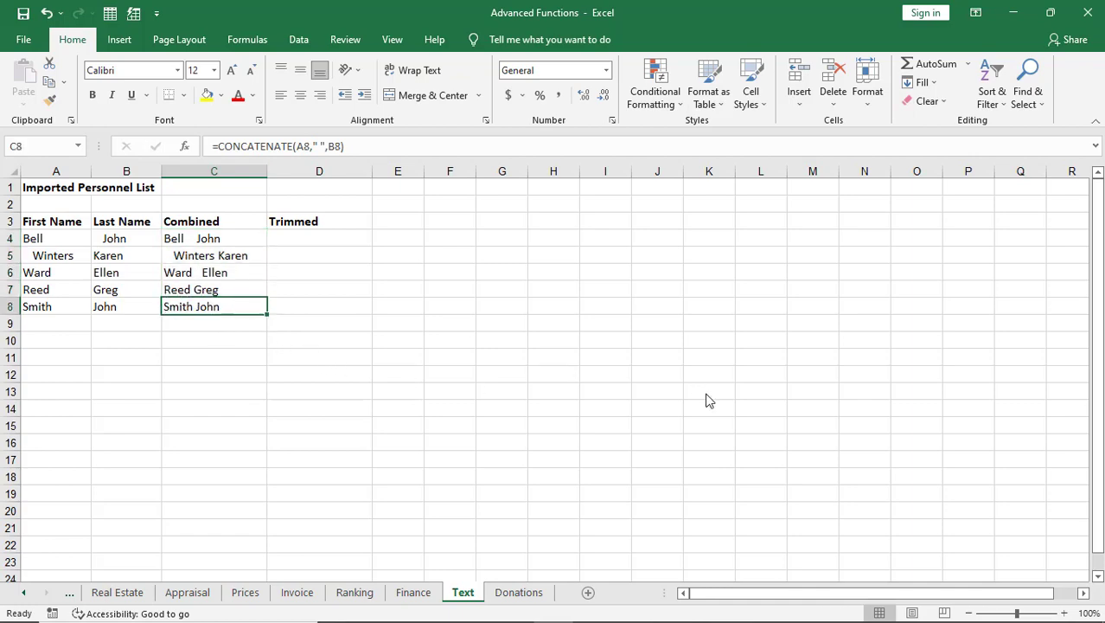
Check the TRIM instructions in the lesson PDF in Foxit PDF Reader, and examine the combined name in C4 back in Excel.
key("alt+Tab")
scroll(861, 406, "up", 3)
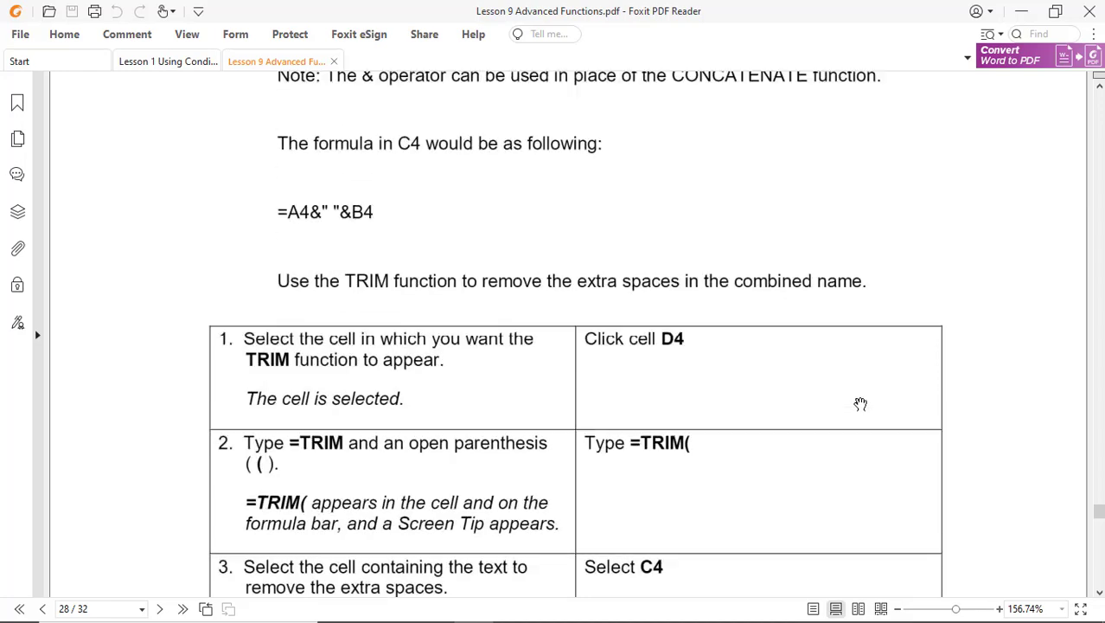
scroll(860, 405, "down", 2)
key("alt+Tab")
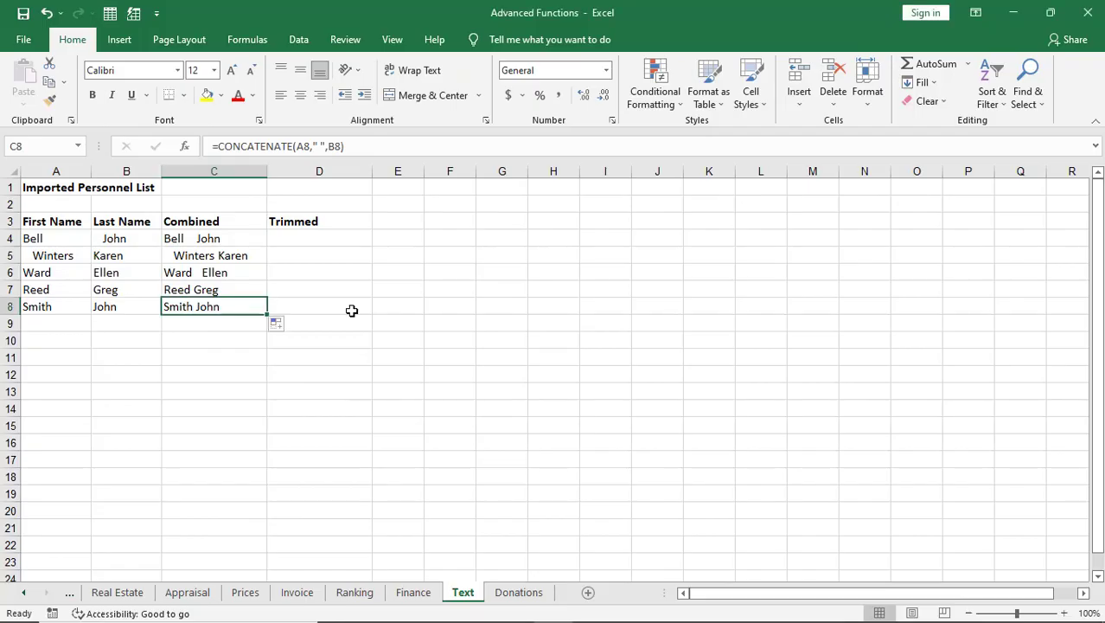
left_click(179, 239)
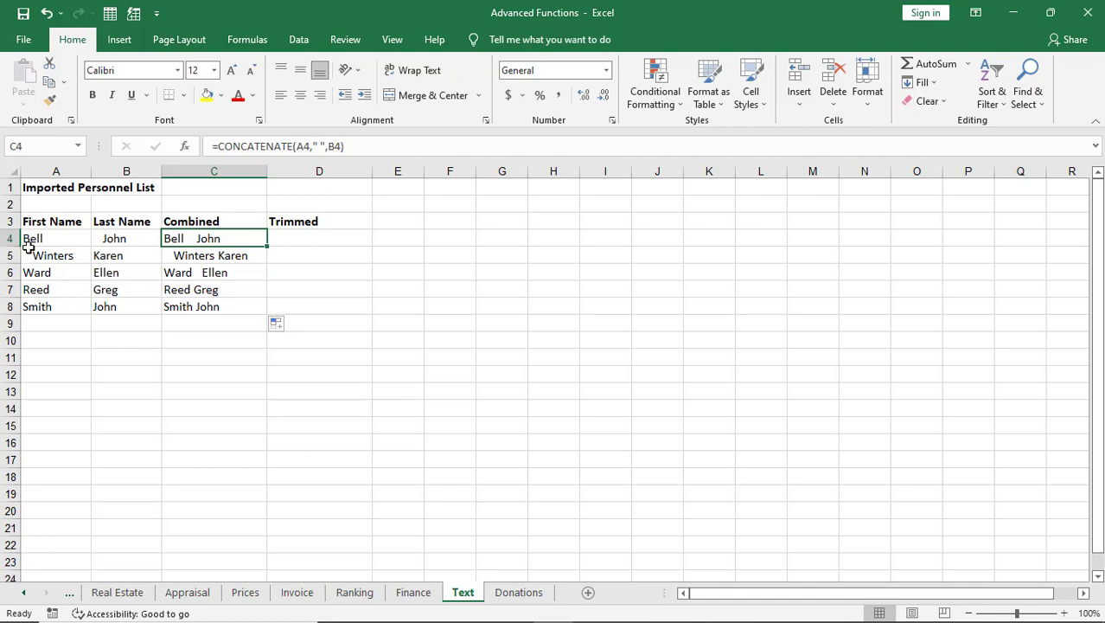
Enter the formula =TRIM(C4) in cell D4 to remove the extra spaces from the combined name.
left_click(294, 240)
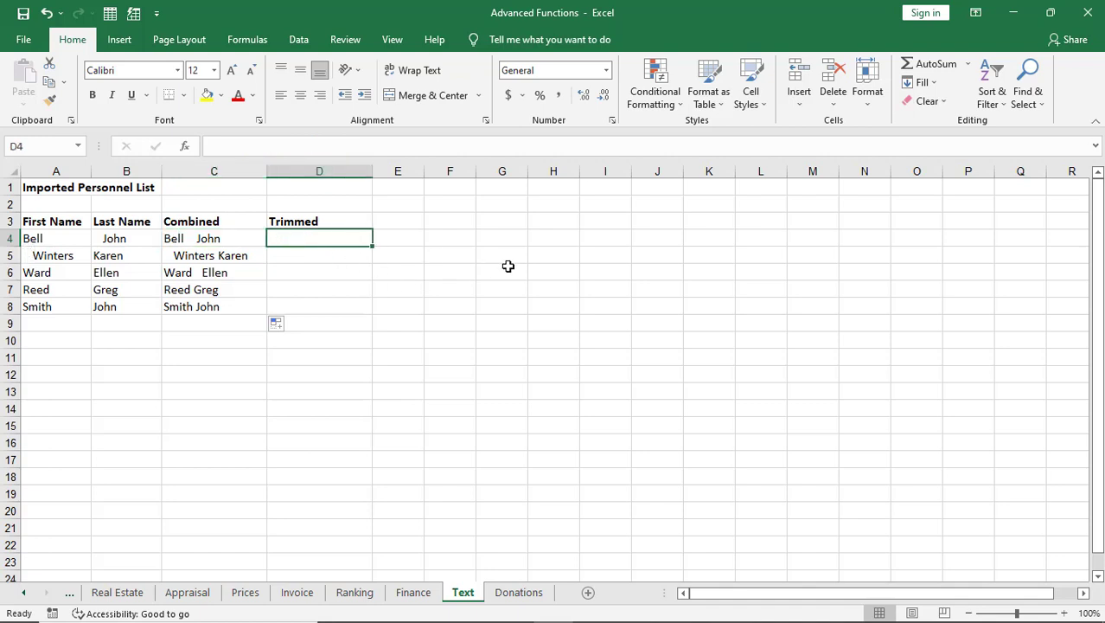
type("=")
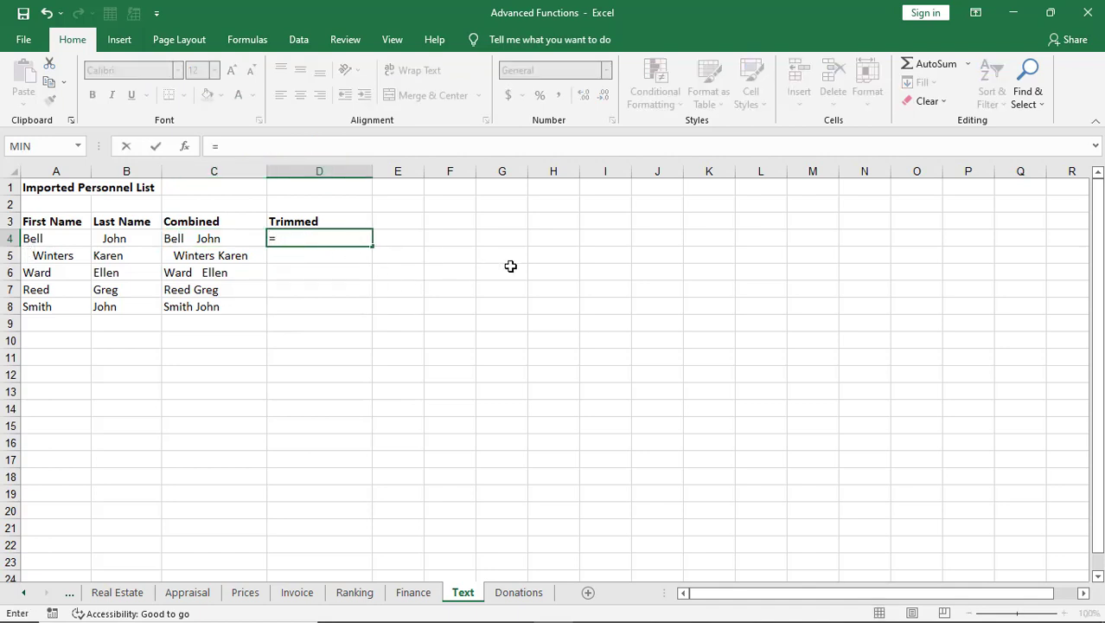
type("trim")
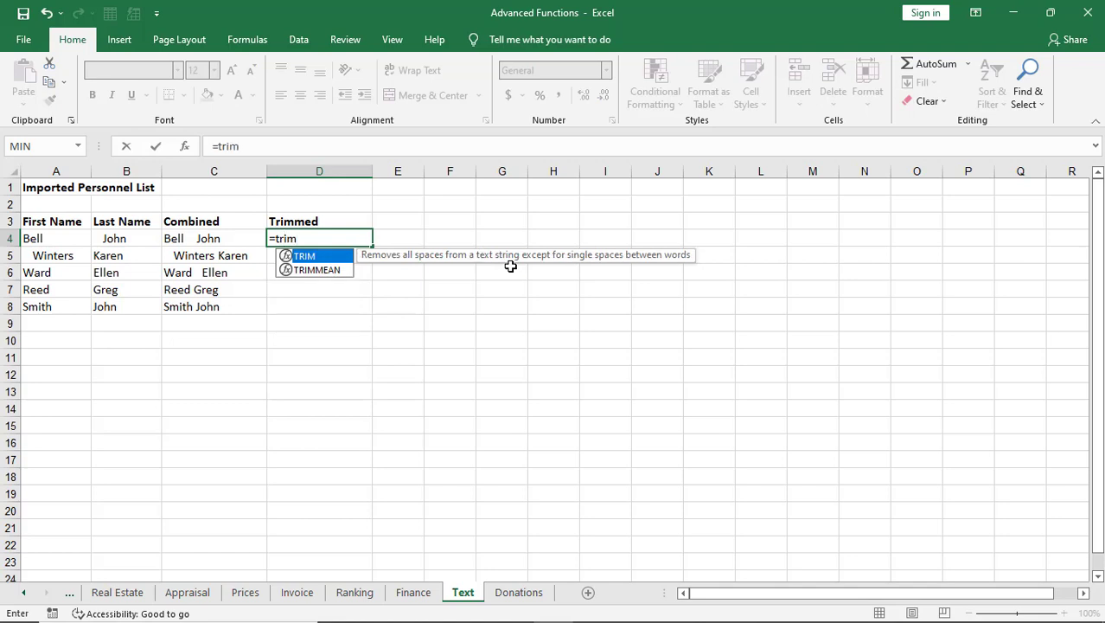
type("(")
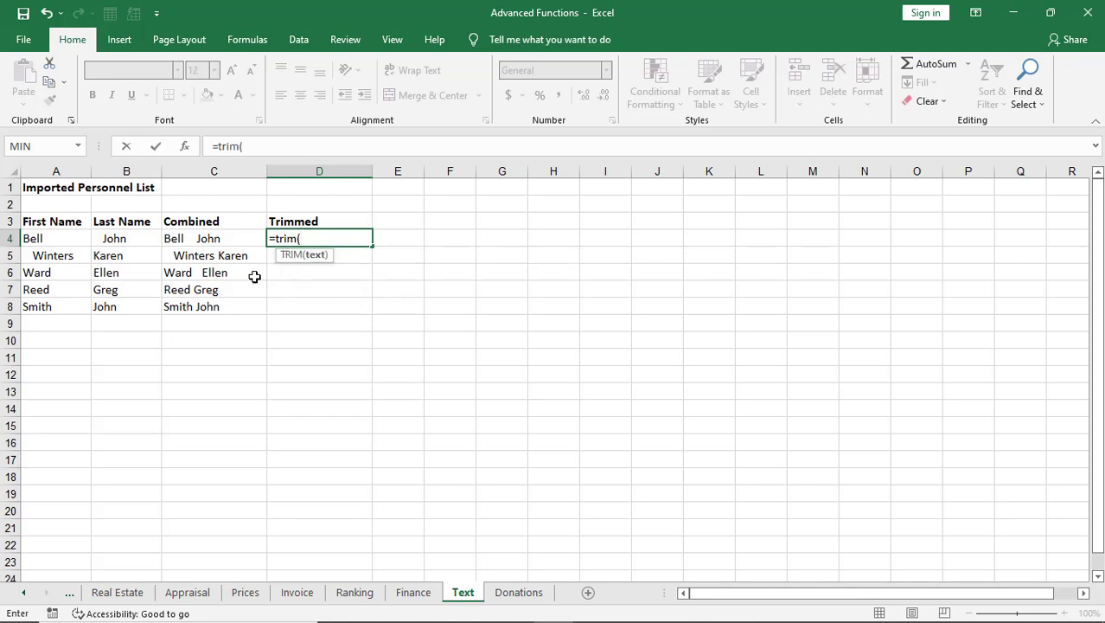
left_click(183, 243)
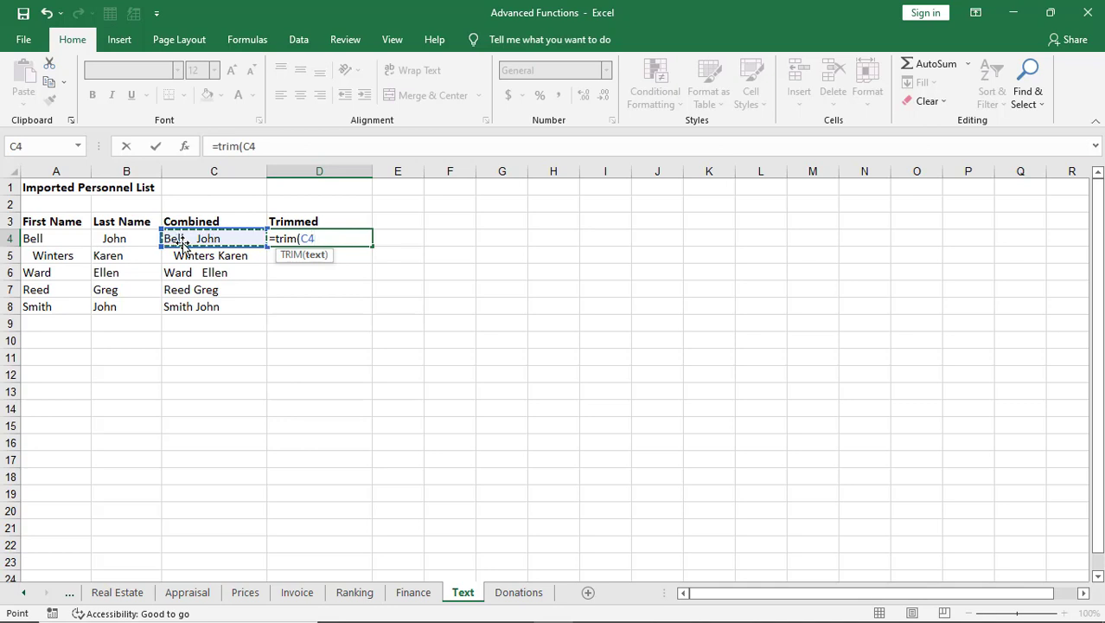
type(")")
key("Return")
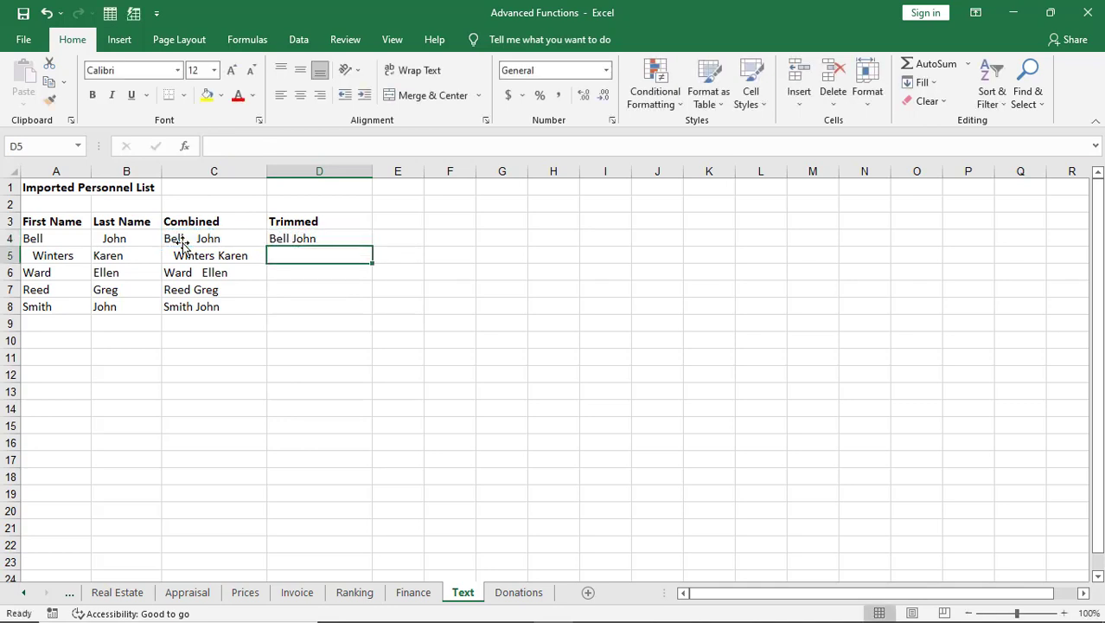
Copy the TRIM formula in D4 to the remaining names in D5:D8, then deselect the range.
left_click(334, 239)
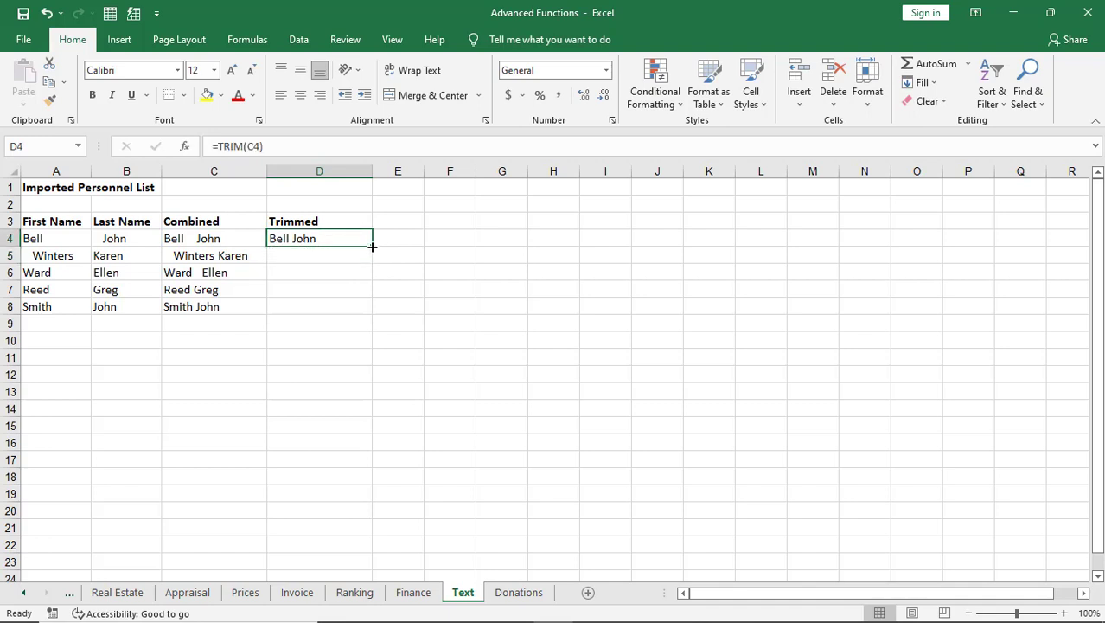
left_click_drag(372, 247, 370, 314)
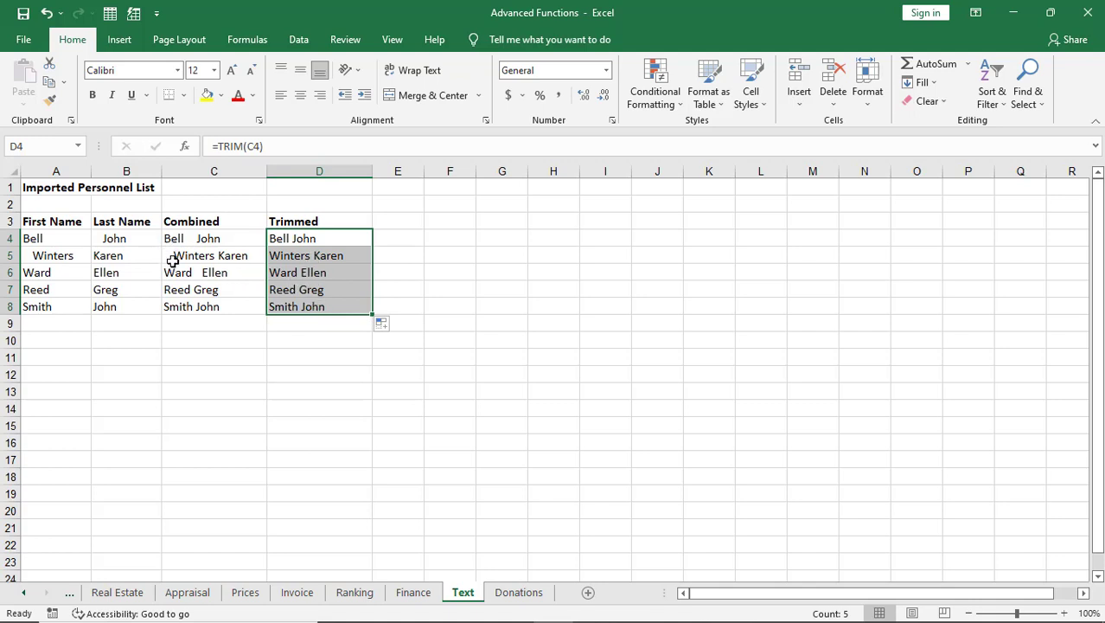
left_click(451, 376)
Switch to the lesson PDF and read section 9.16 on using a 3-D reference within a function, up to its first steps.
key("alt+Tab")
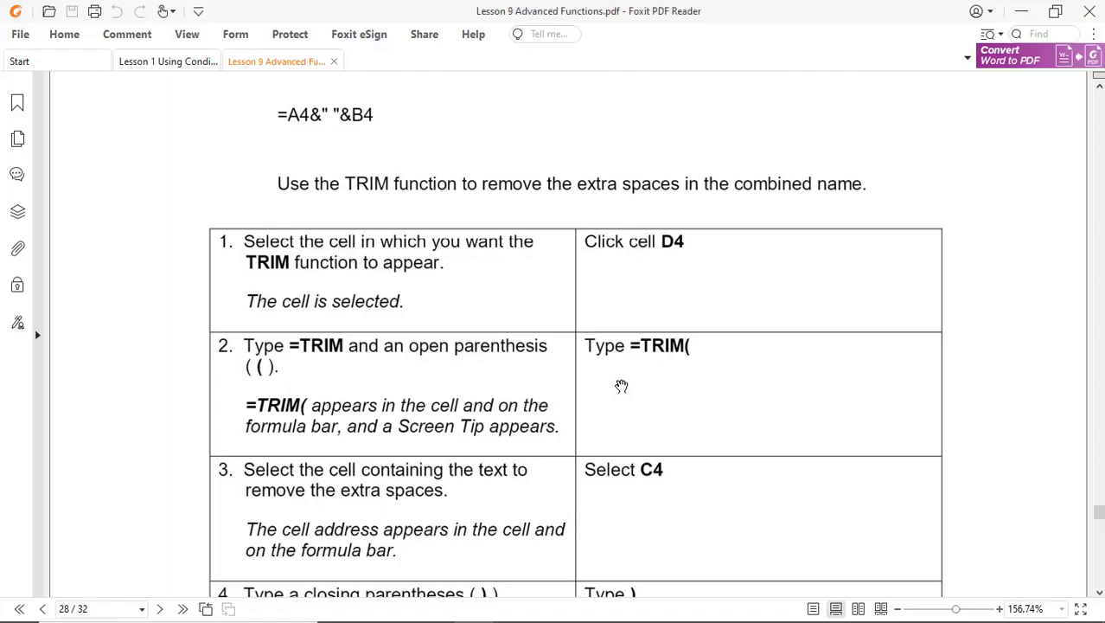
scroll(621, 386, "down", 15)
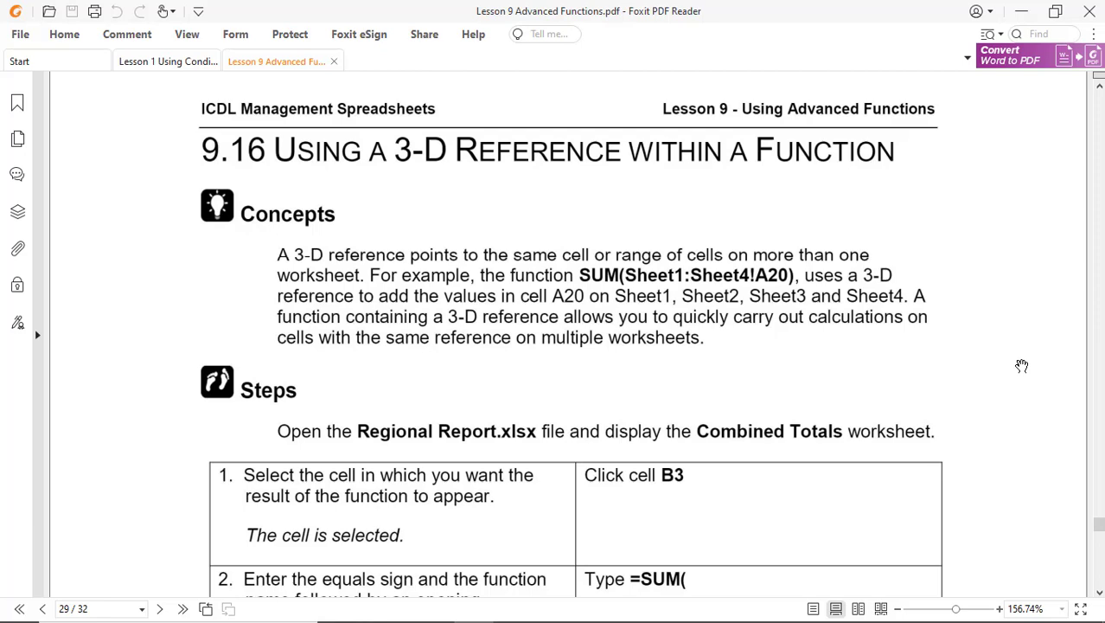
scroll(1021, 366, "down", 3)
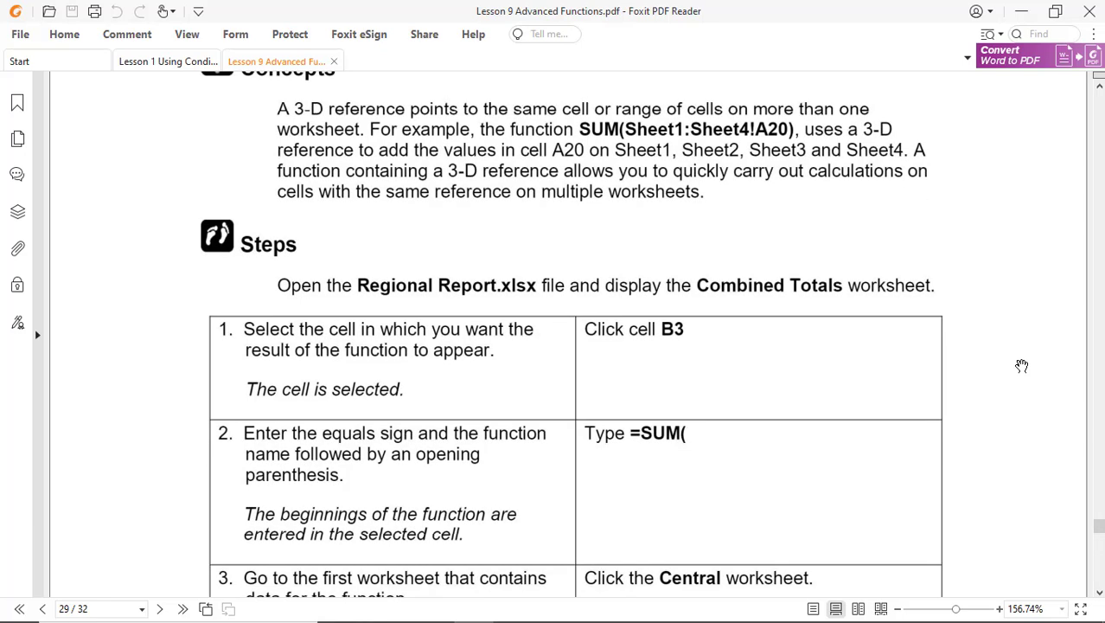
scroll(1021, 365, "down", 1)
Look through the worksheets of the Advanced Functions workbook in Excel for the Combined Totals sheet, rechecking the lesson PDF.
key("alt+Tab")
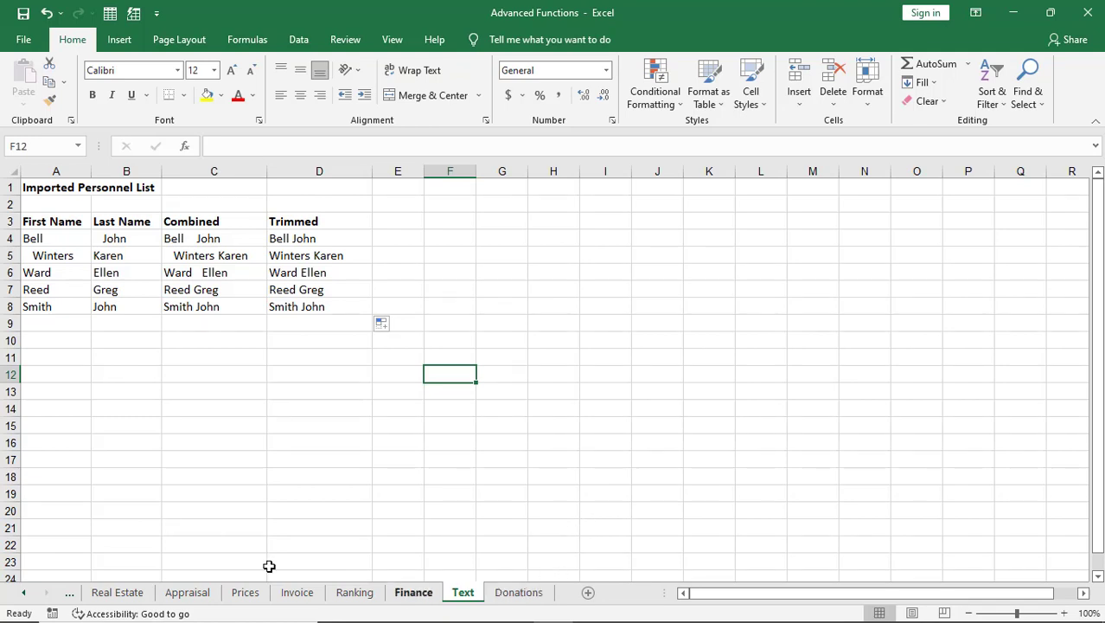
left_click(26, 597)
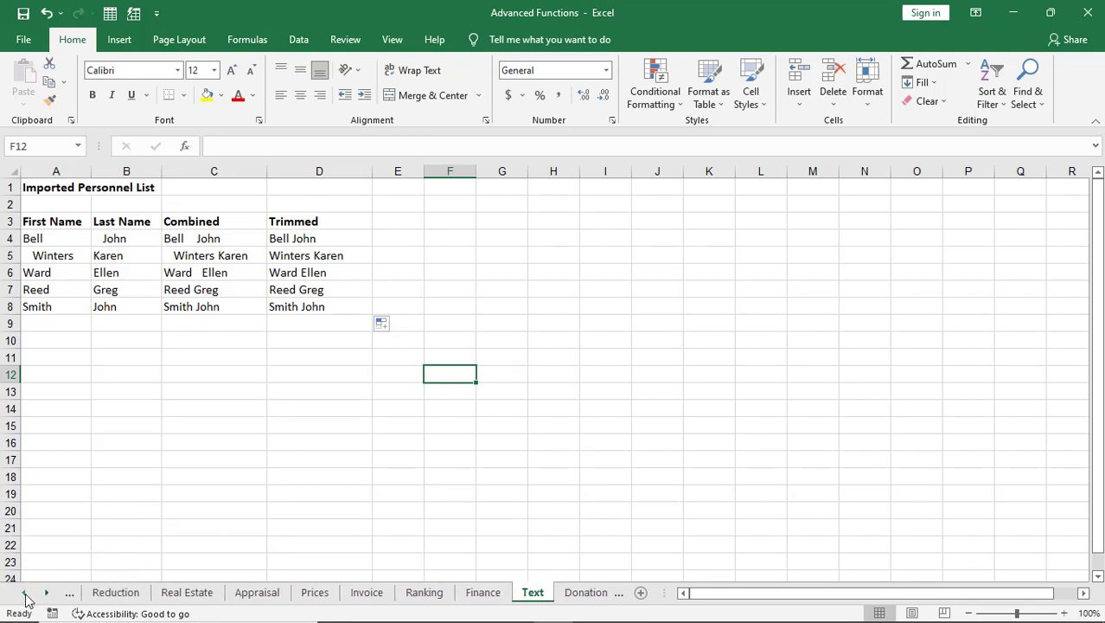
left_click(25, 596)
left_click(27, 598)
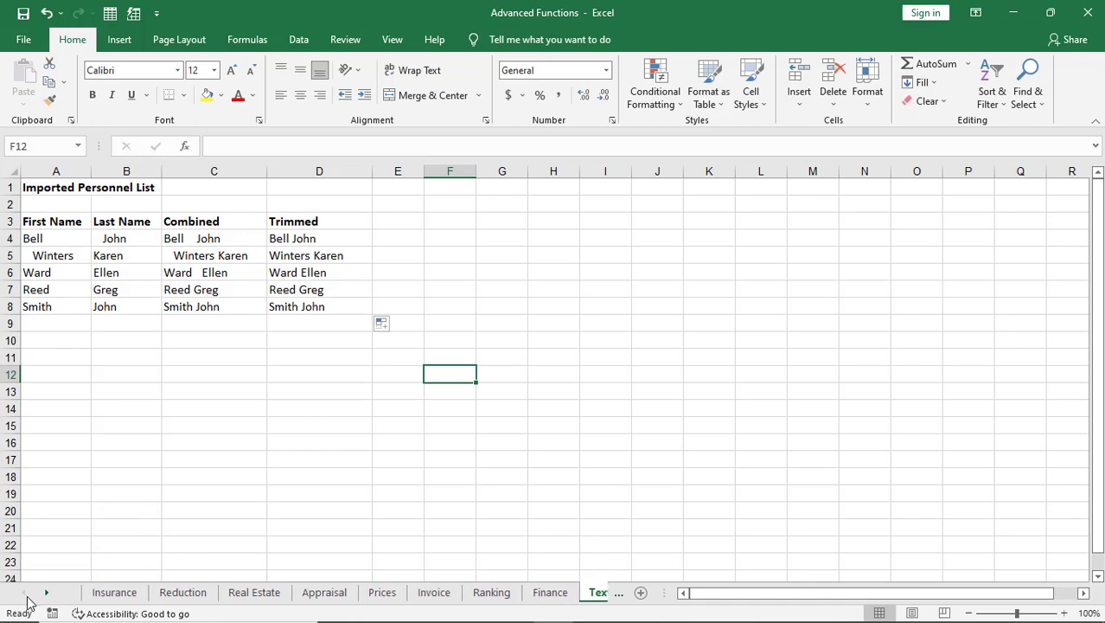
key("alt+Tab")
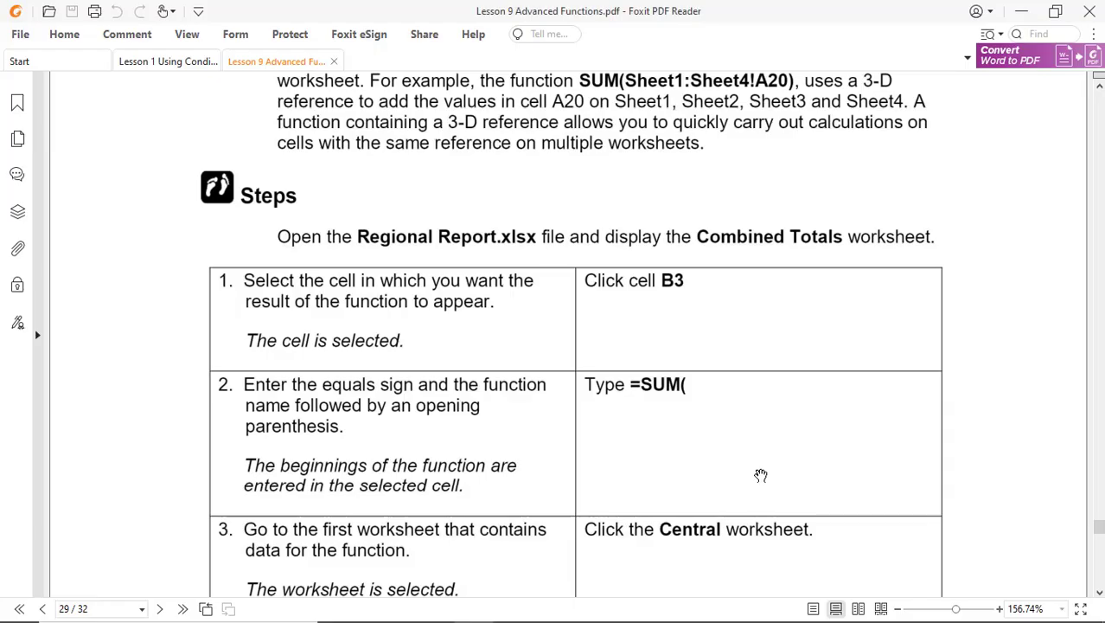
key("alt+Tab")
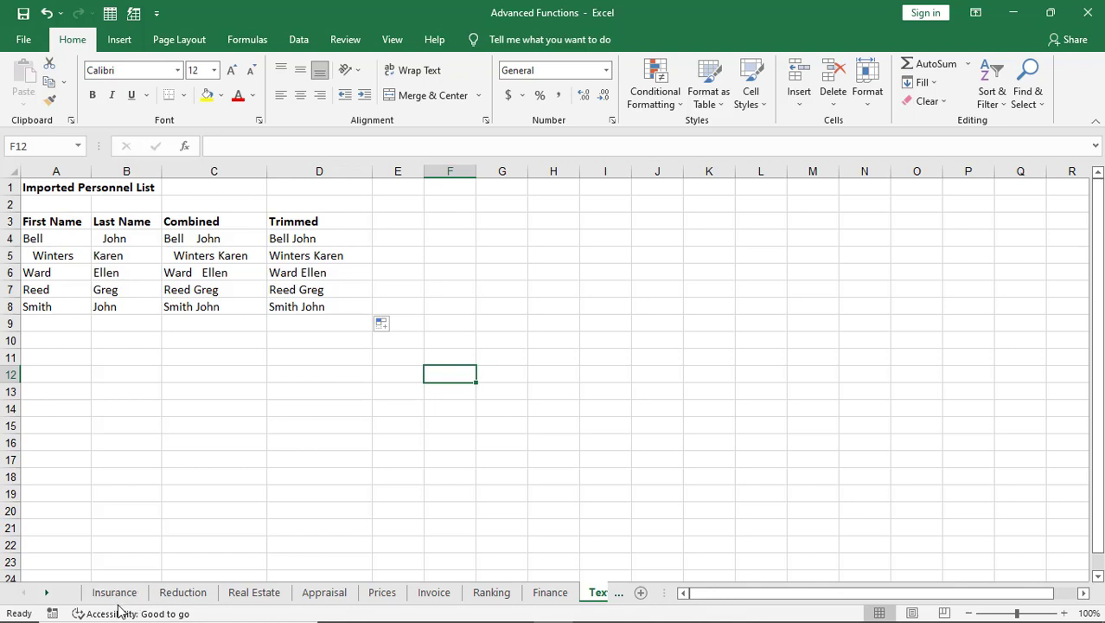
left_click(46, 593)
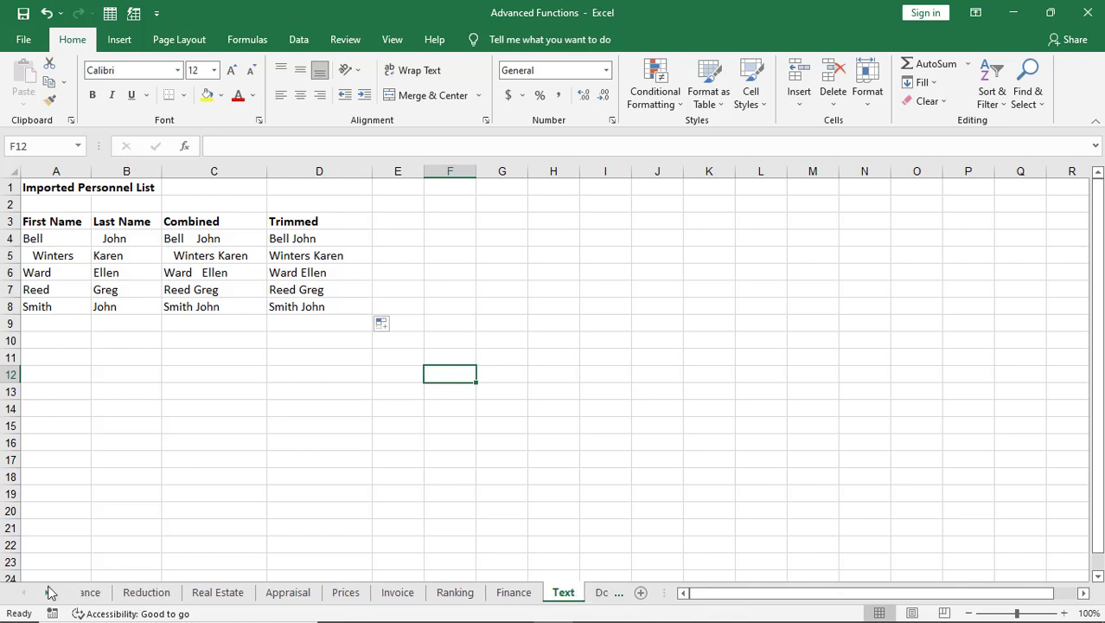
left_click(47, 593)
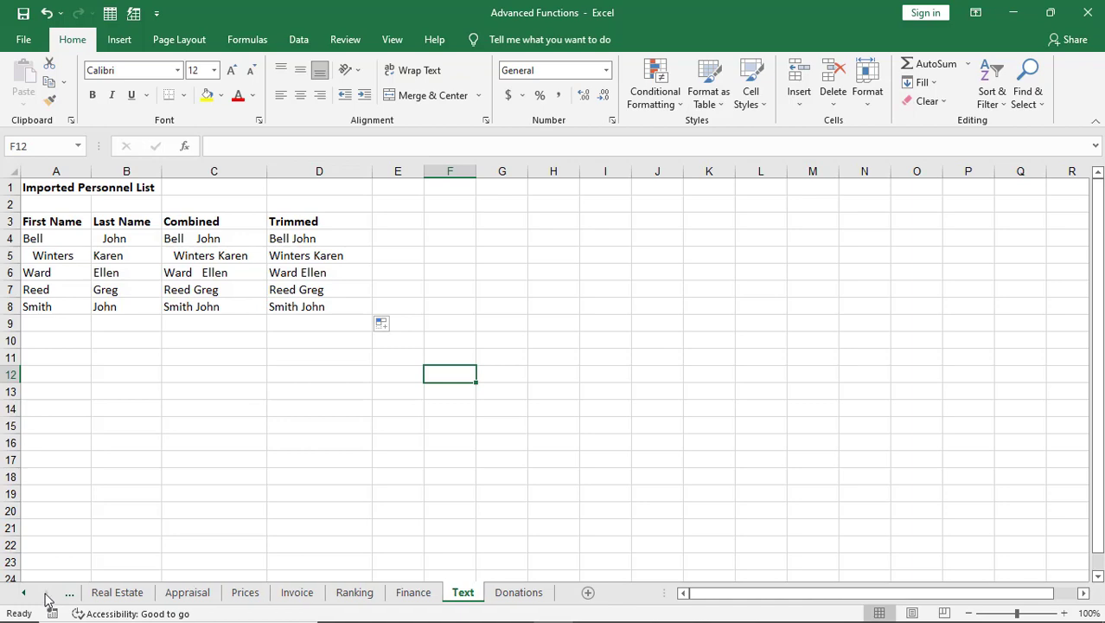
Confirm the required file in the lesson PDF, open the Regional Report workbook from the Files for Hands-on Skills 3-20220808 folder, and enable editing.
key("alt+Tab")
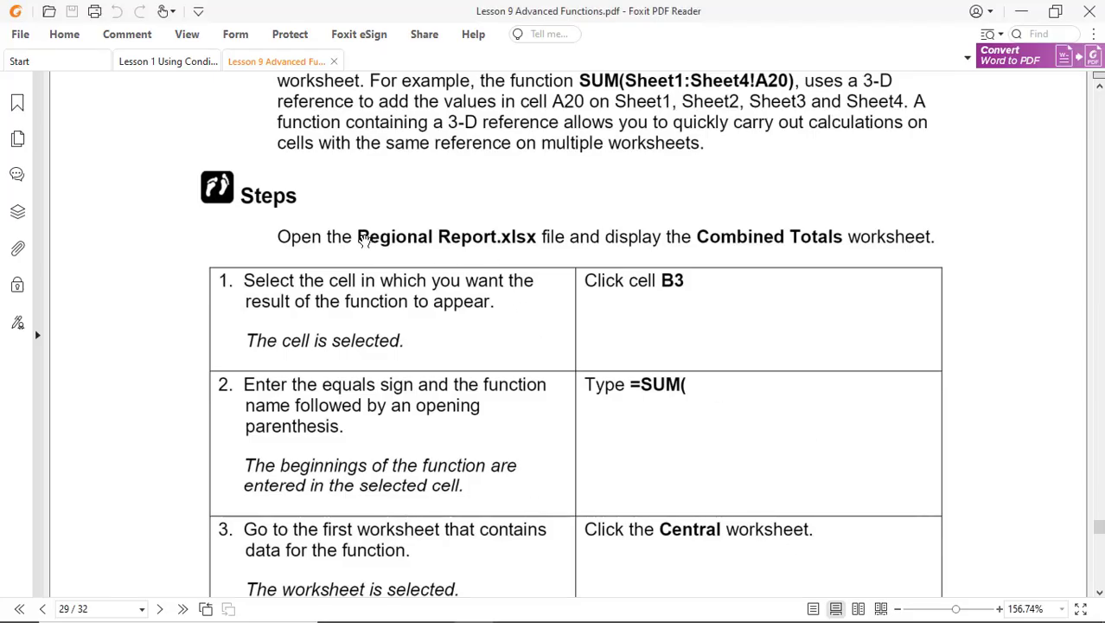
key("alt+Tab")
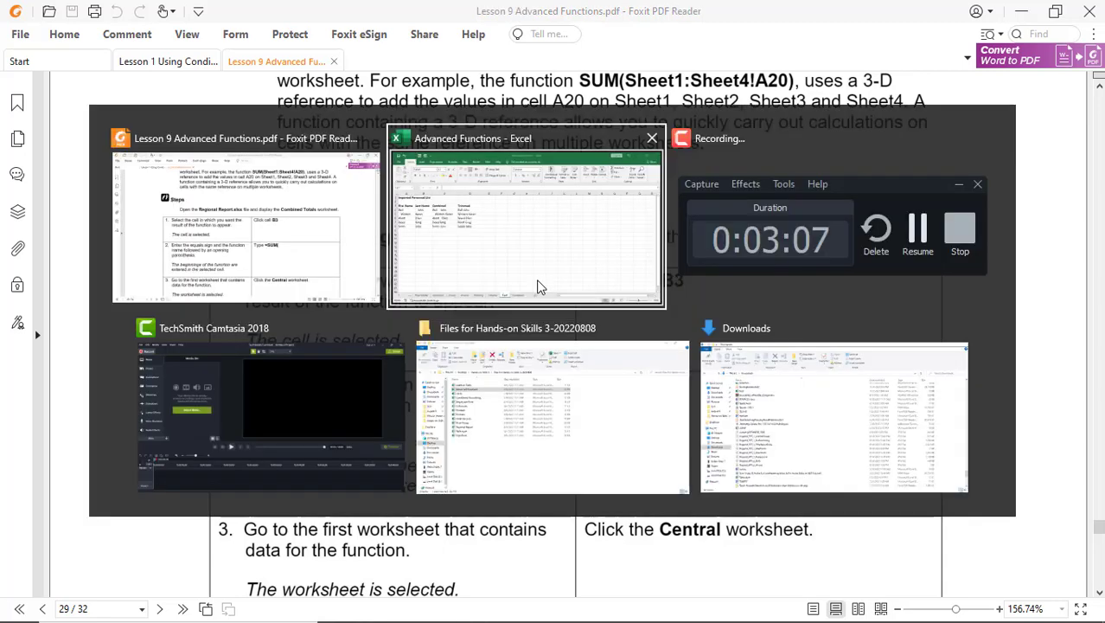
left_click(575, 407)
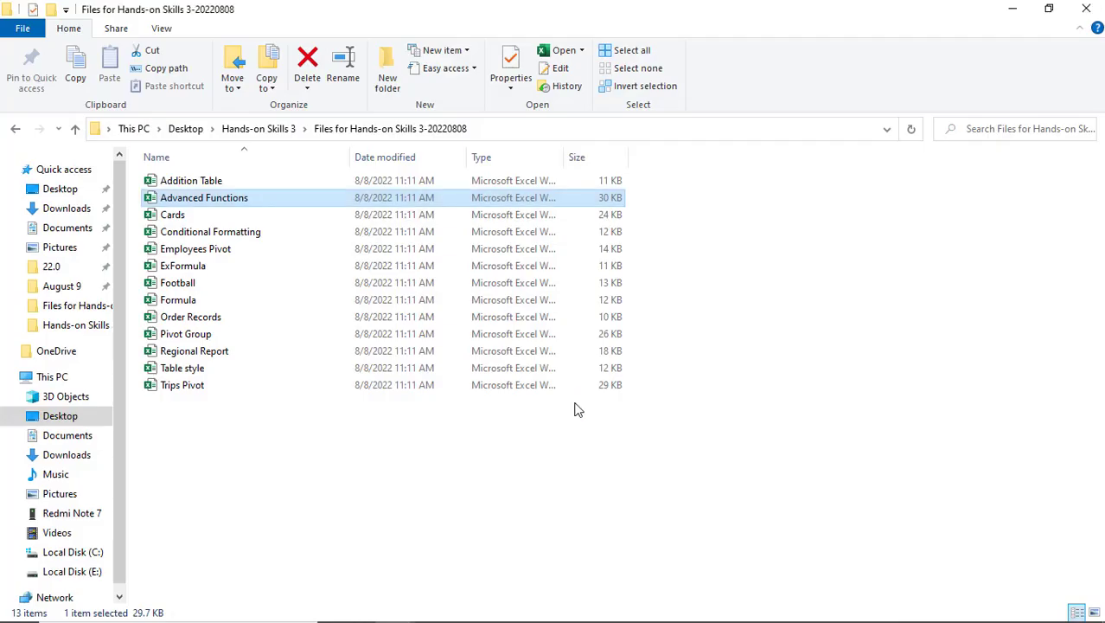
left_click(214, 357)
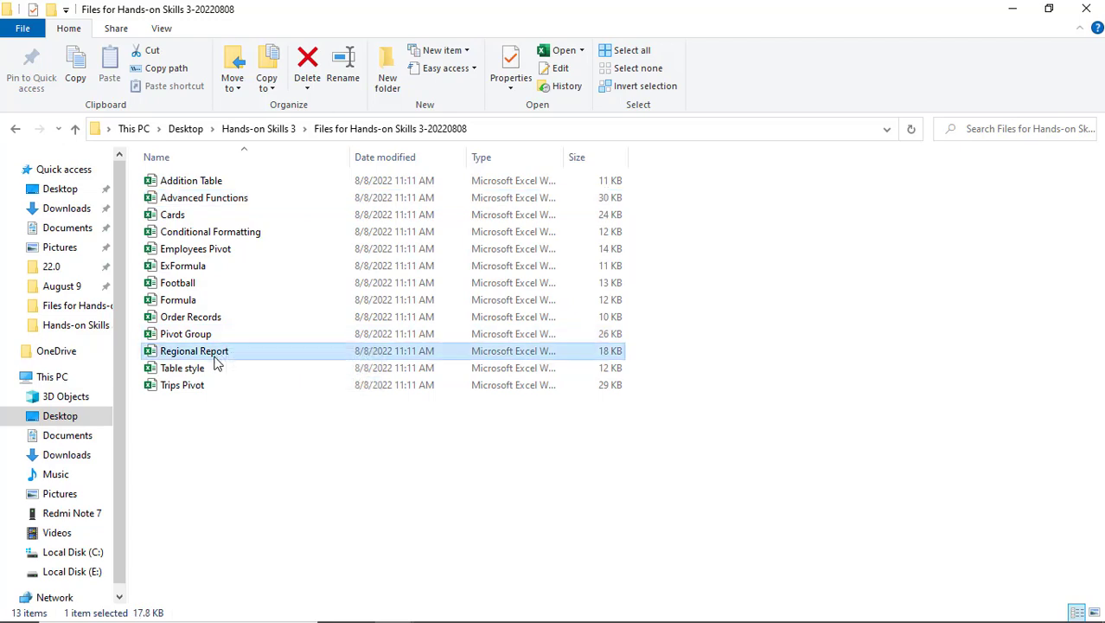
key("alt+Tab")
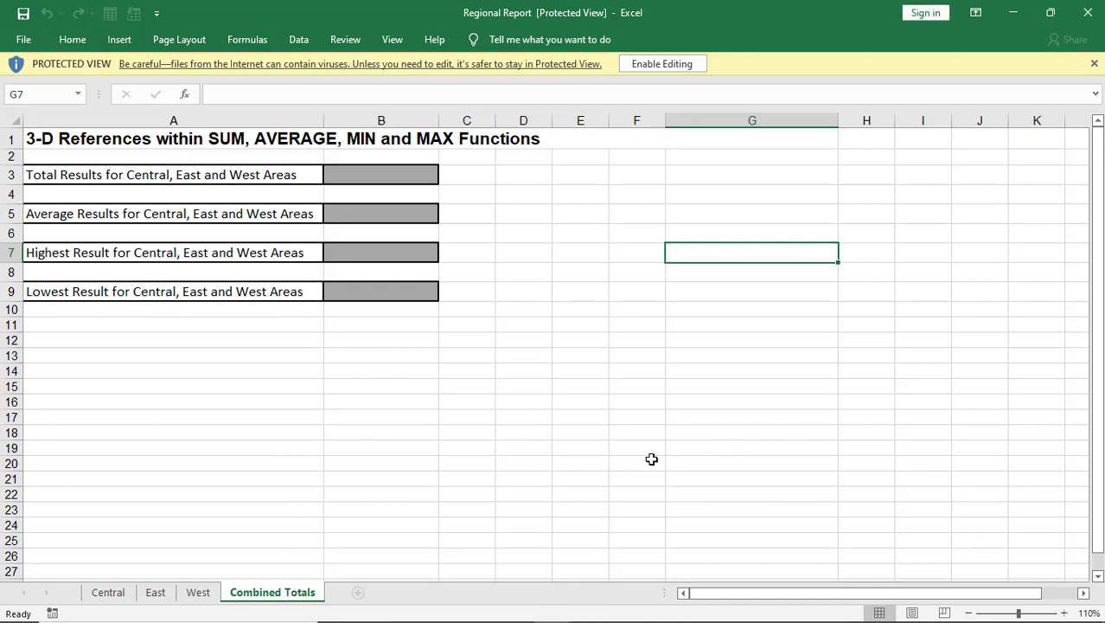
left_click(666, 64)
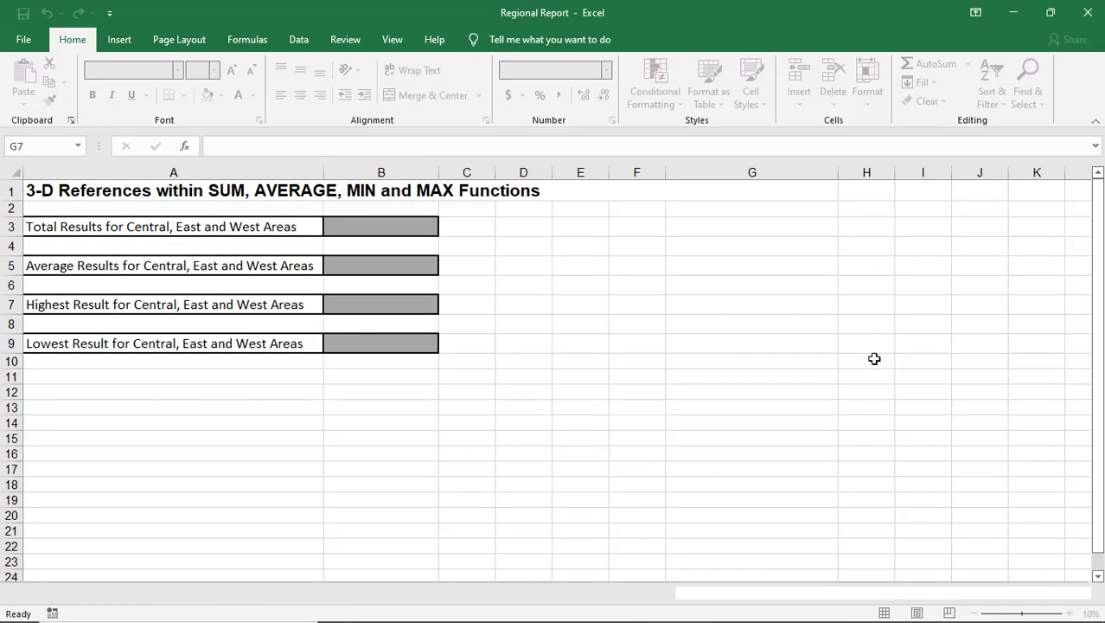
Close the Advanced Functions workbook without saving its changes.
key("ctrl+Tab")
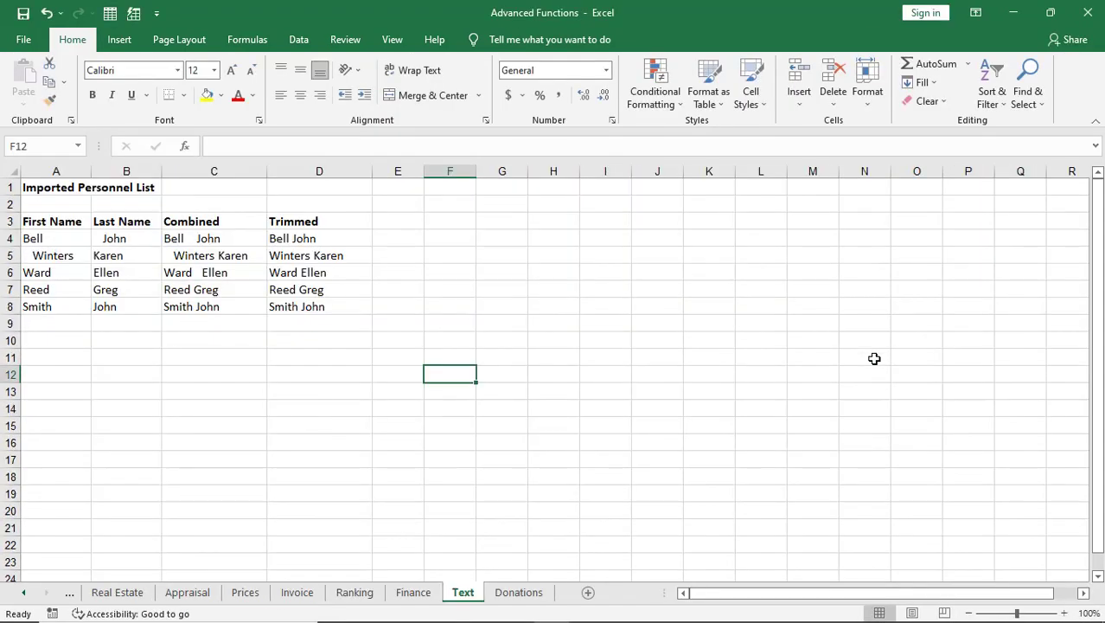
left_click(1088, 12)
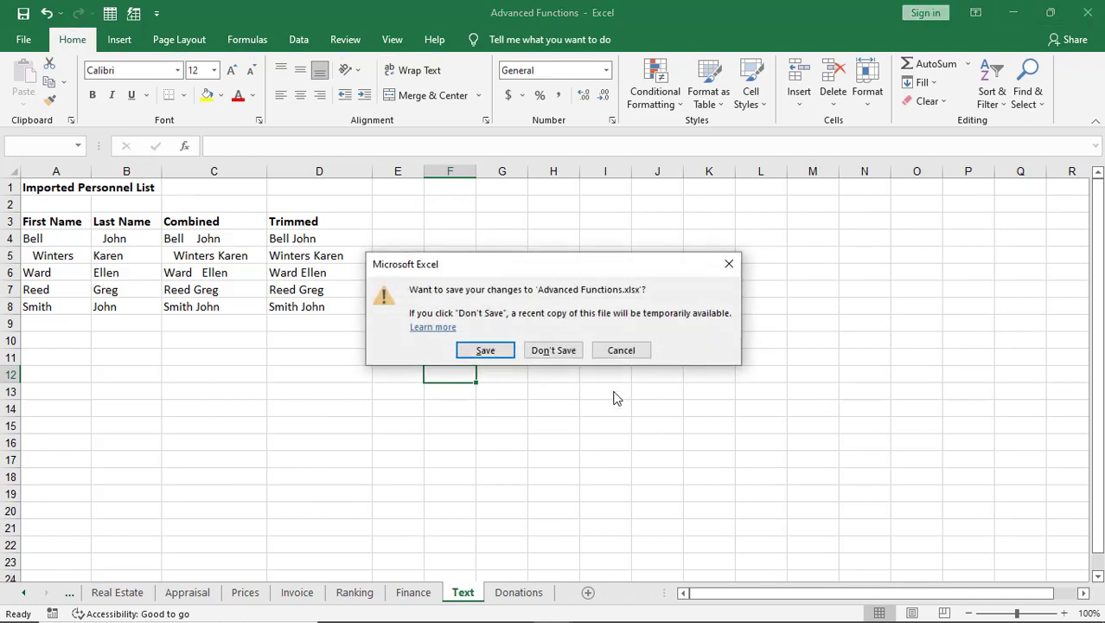
left_click(553, 349)
Select B3 on the Combined Totals sheet of Regional Report and check steps 1 to 4 for the SUM function in the lesson PDF.
key("alt+Tab")
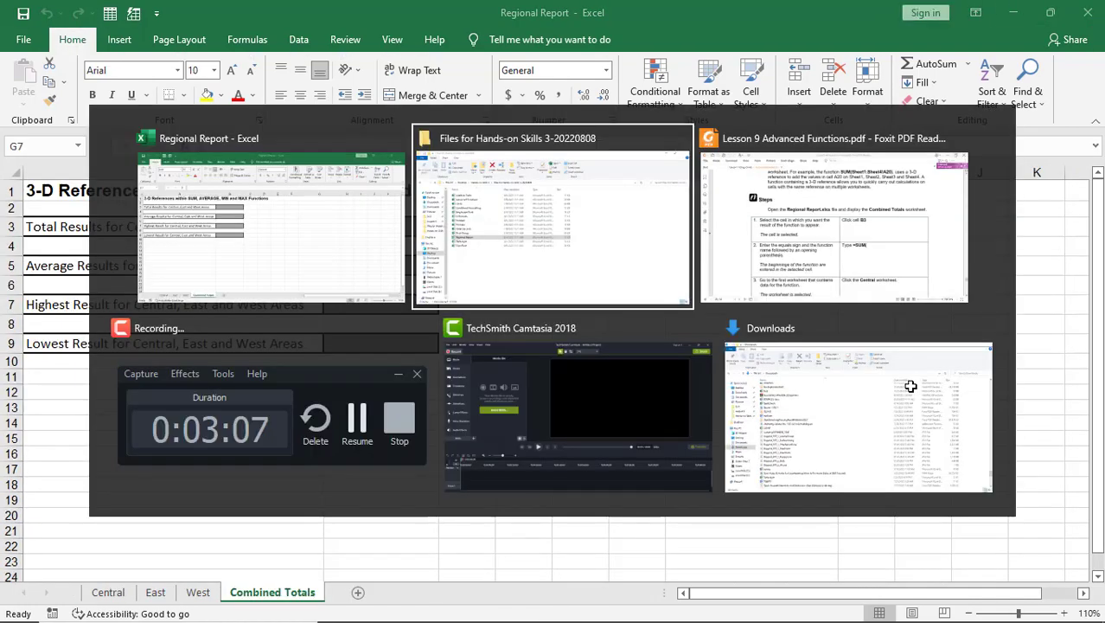
key("alt+Tab")
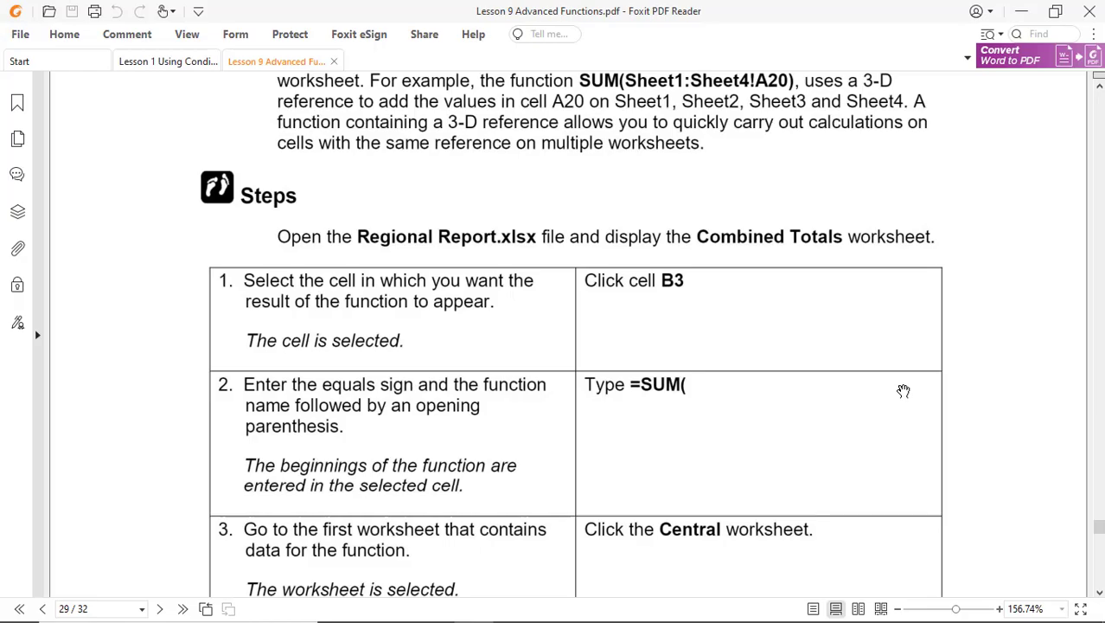
key("alt+Tab")
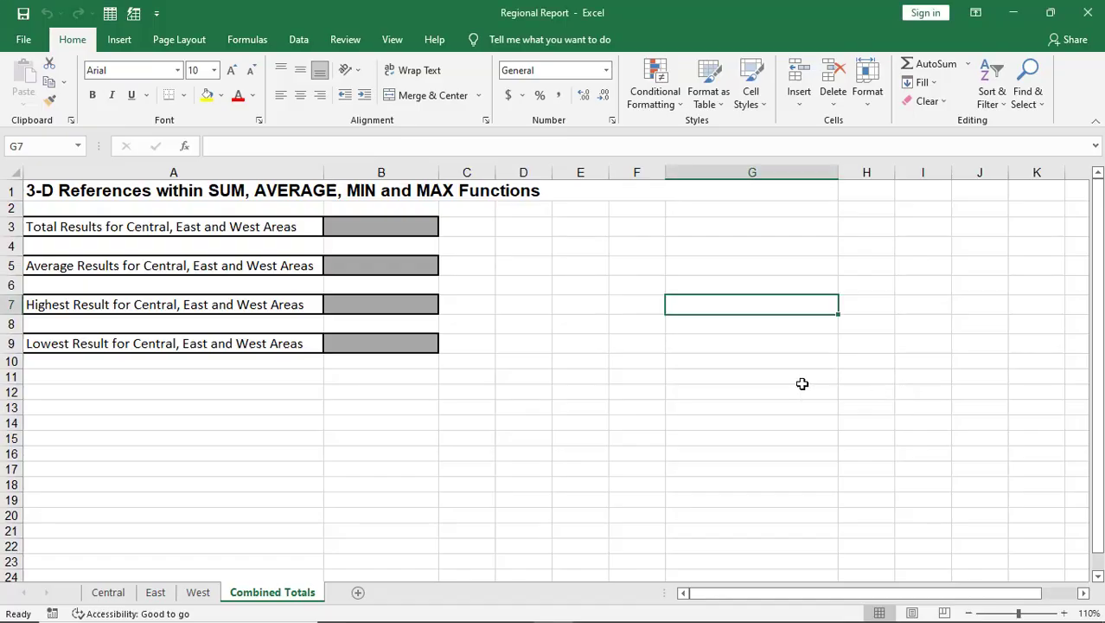
left_click(374, 226)
key("alt+Tab")
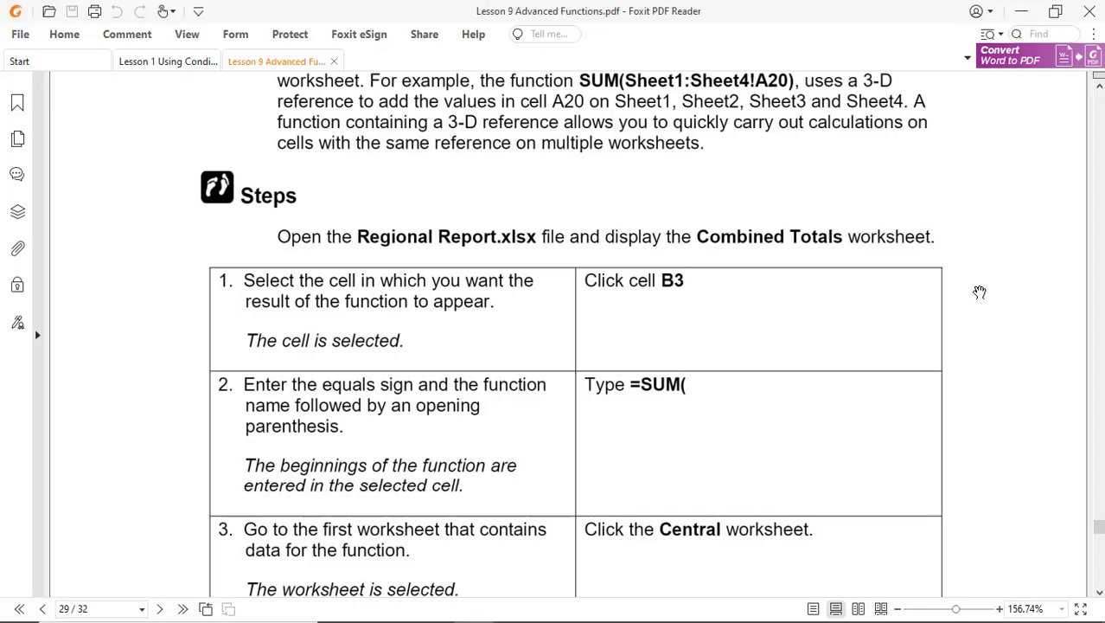
scroll(980, 293, "down", 3)
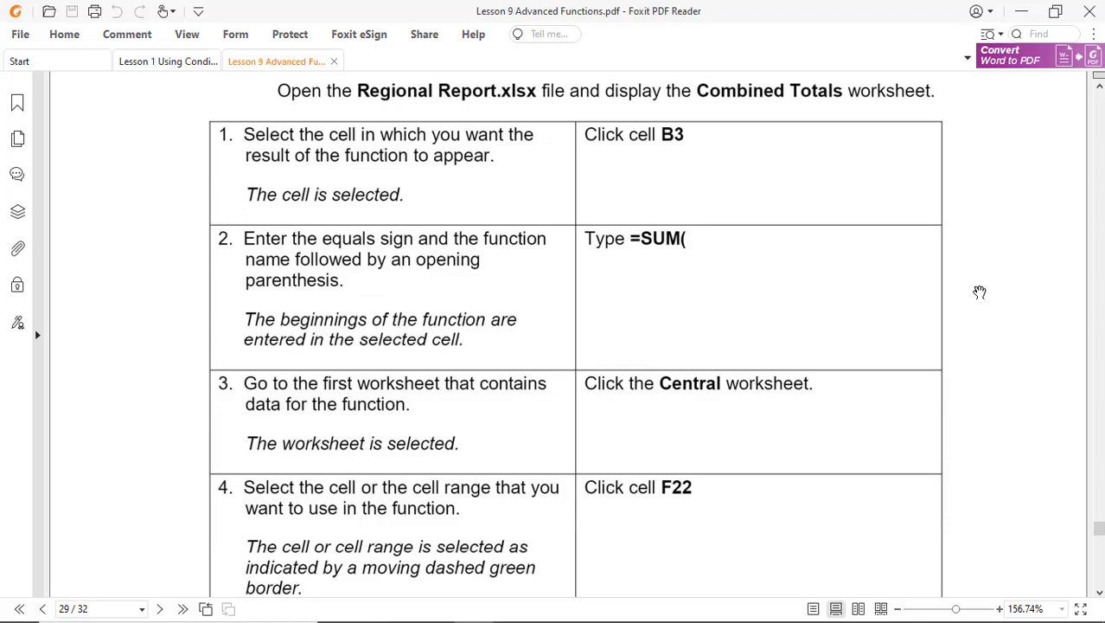
key("alt+Tab")
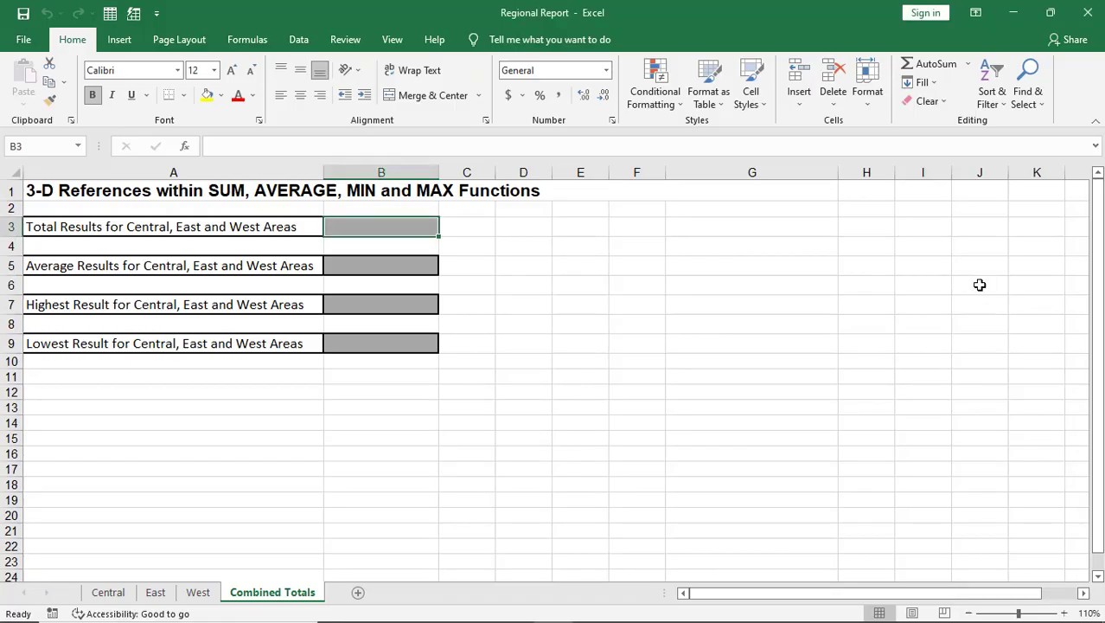
Begin a SUM formula in B3 of Combined Totals with cell F22 of the Central sheet, checking the lesson PDF for the next steps.
type("=sum(")
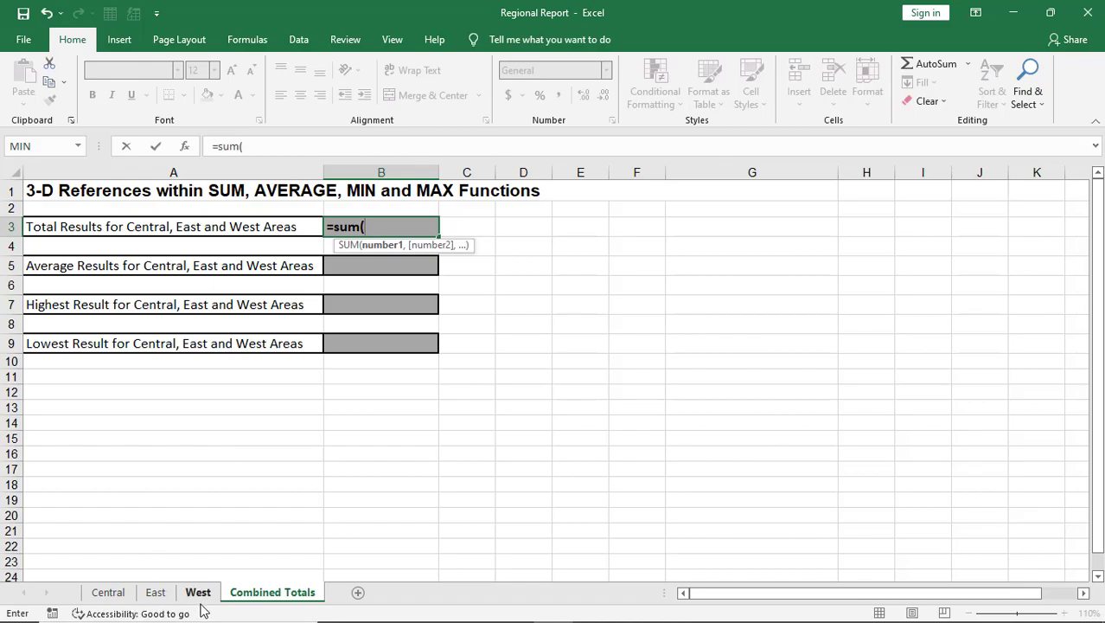
key("alt+Tab")
scroll(1040, 276, "down", 3)
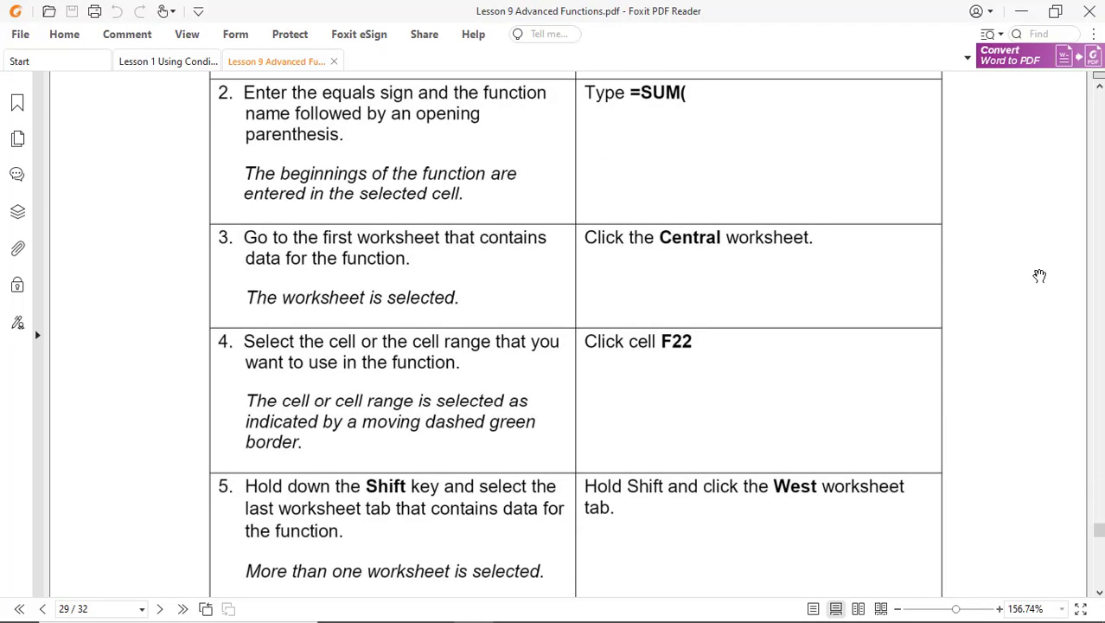
key("alt+Tab")
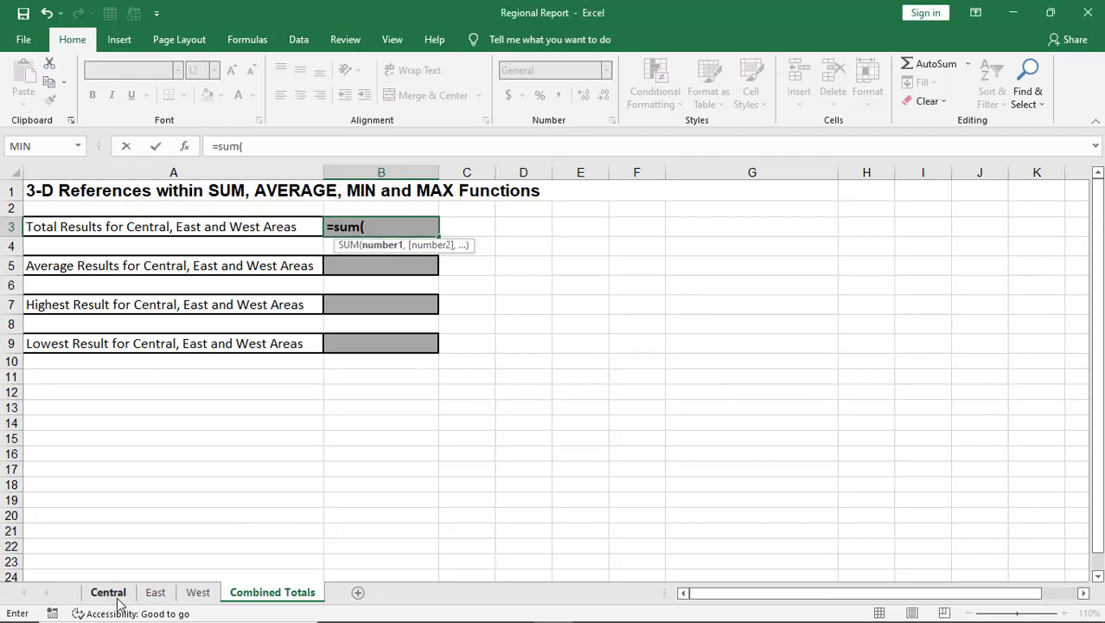
left_click(119, 597)
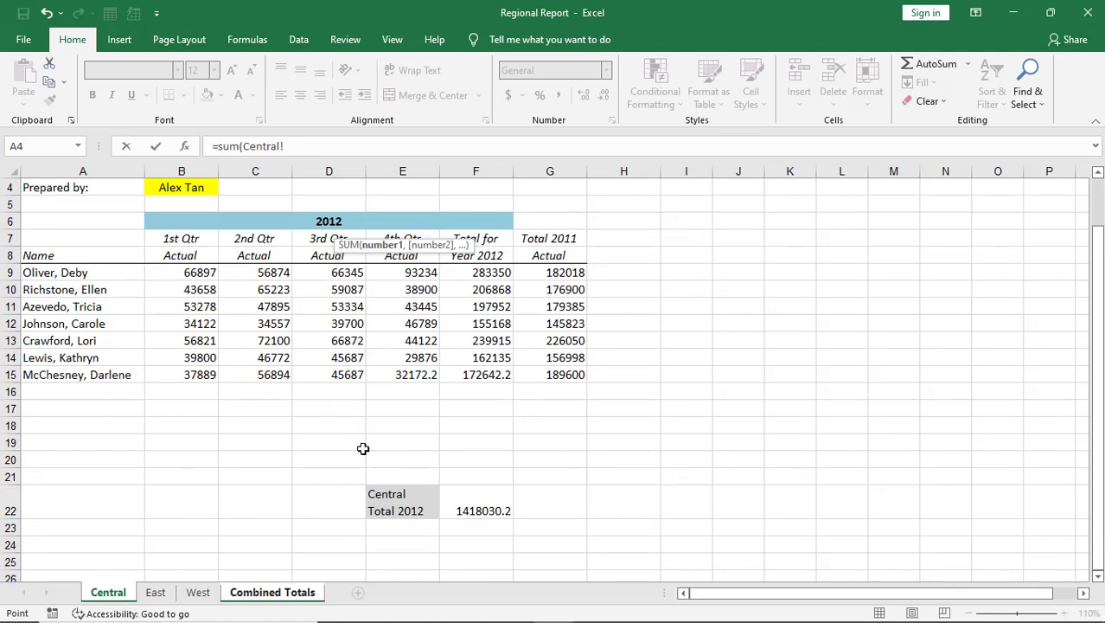
left_click(476, 512)
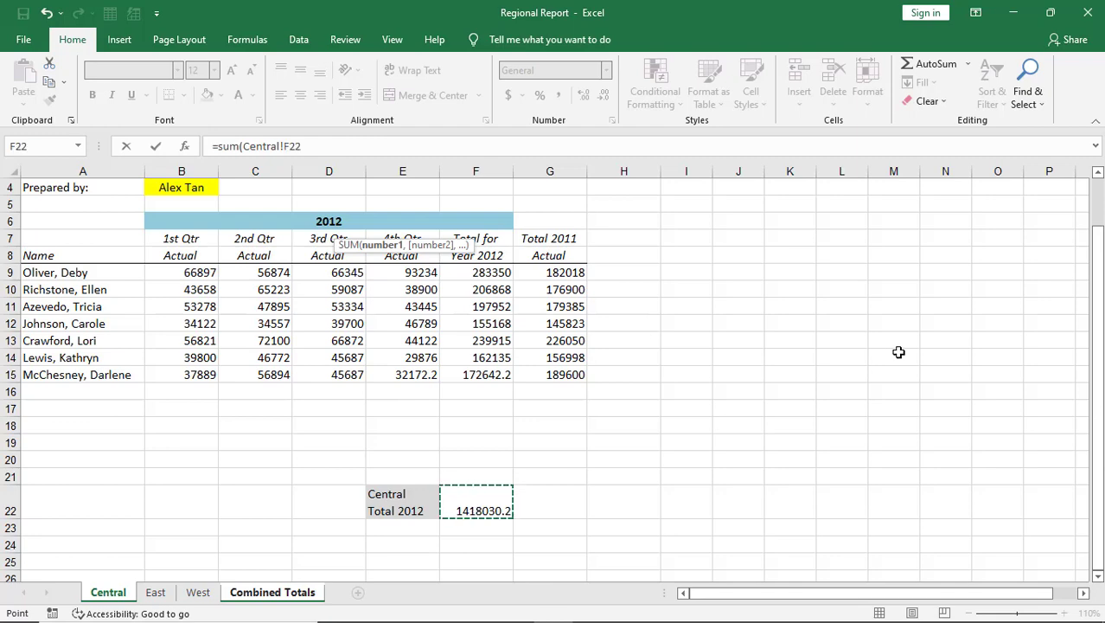
Extend the SUM reference through the West sheet as the lesson PDF instructs, complete =SUM(Central:West!F22), and review the formula in B3.
key("alt+Tab")
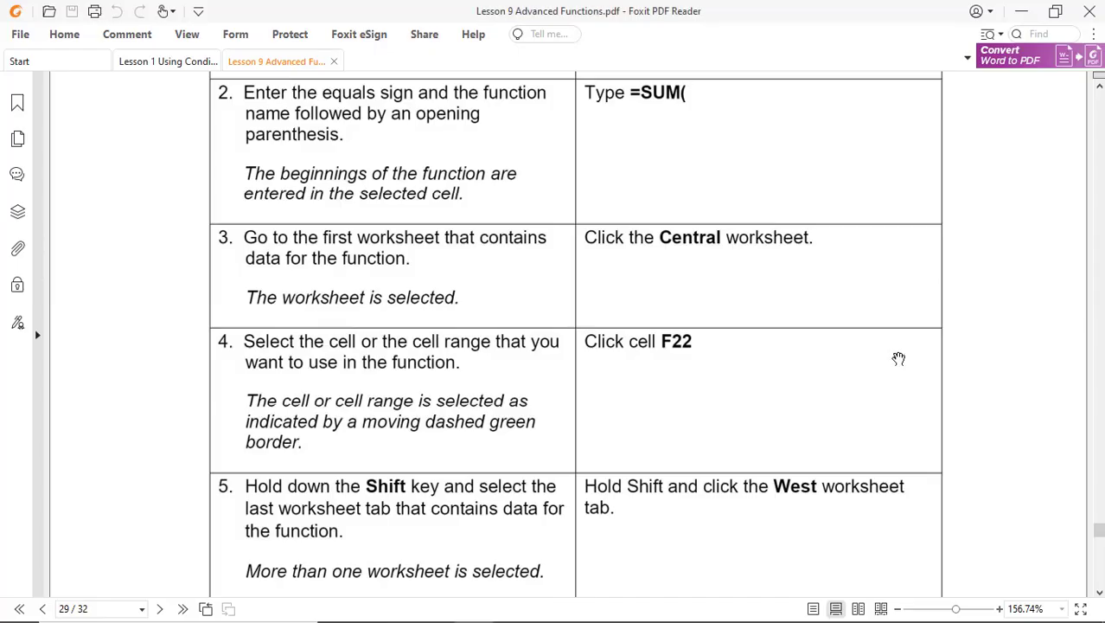
scroll(899, 358, "down", 3)
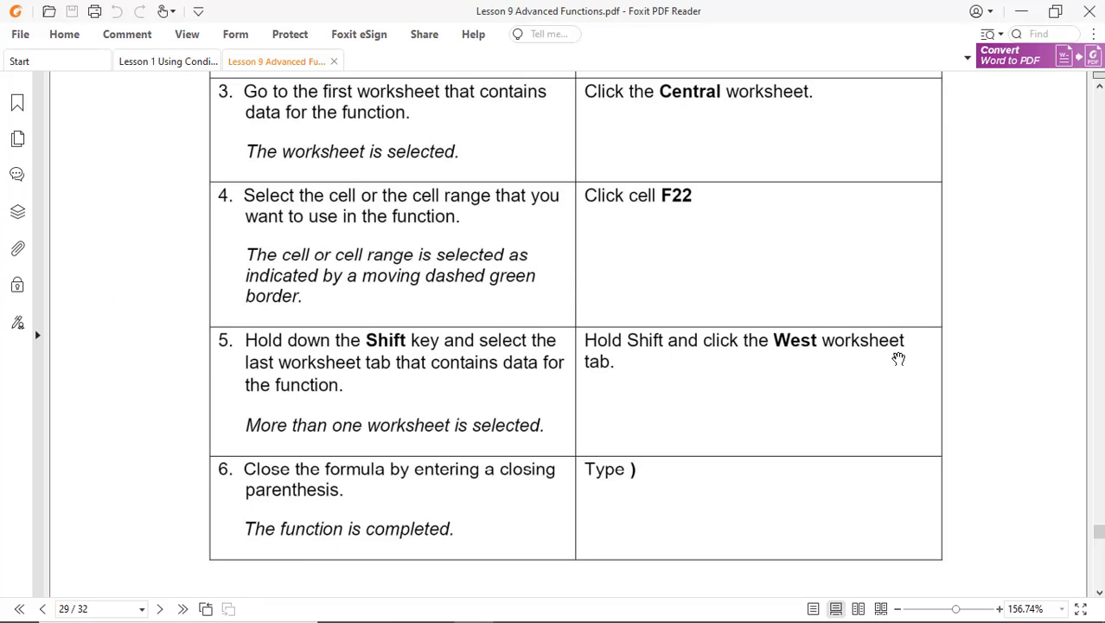
key("alt+Tab")
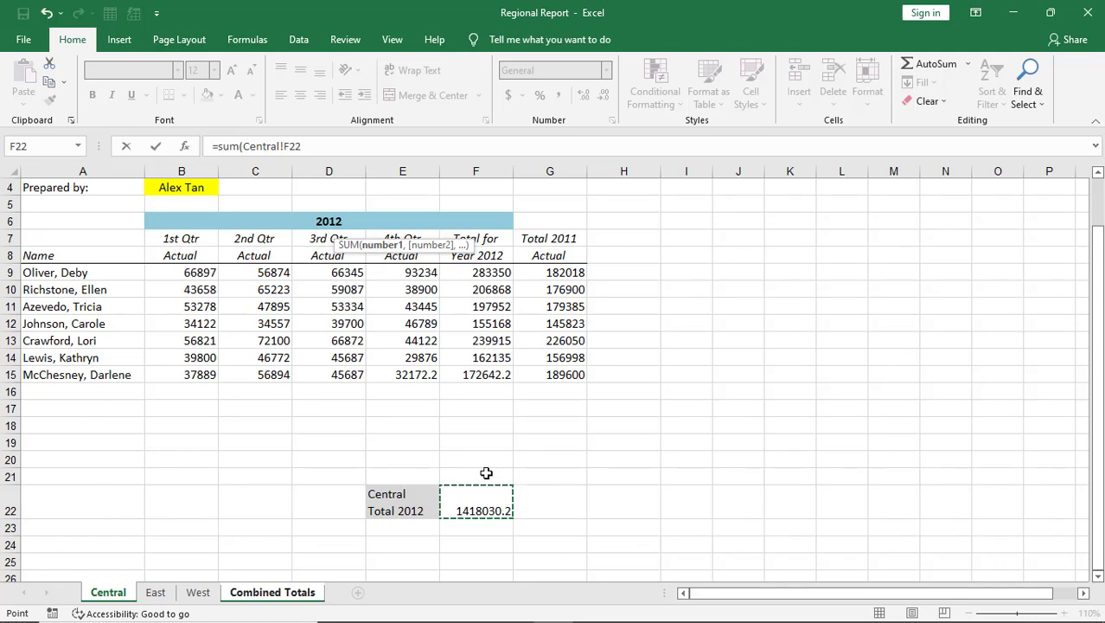
left_click(202, 593, "shift")
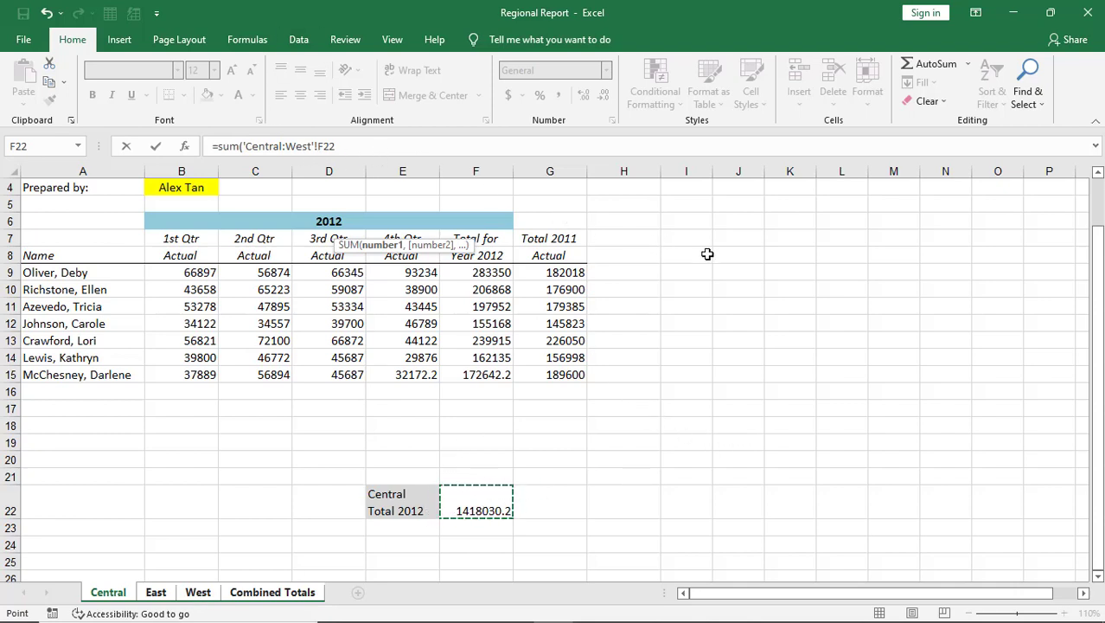
key("alt+Tab")
key("alt+Tab")
left_click(501, 148)
type(")")
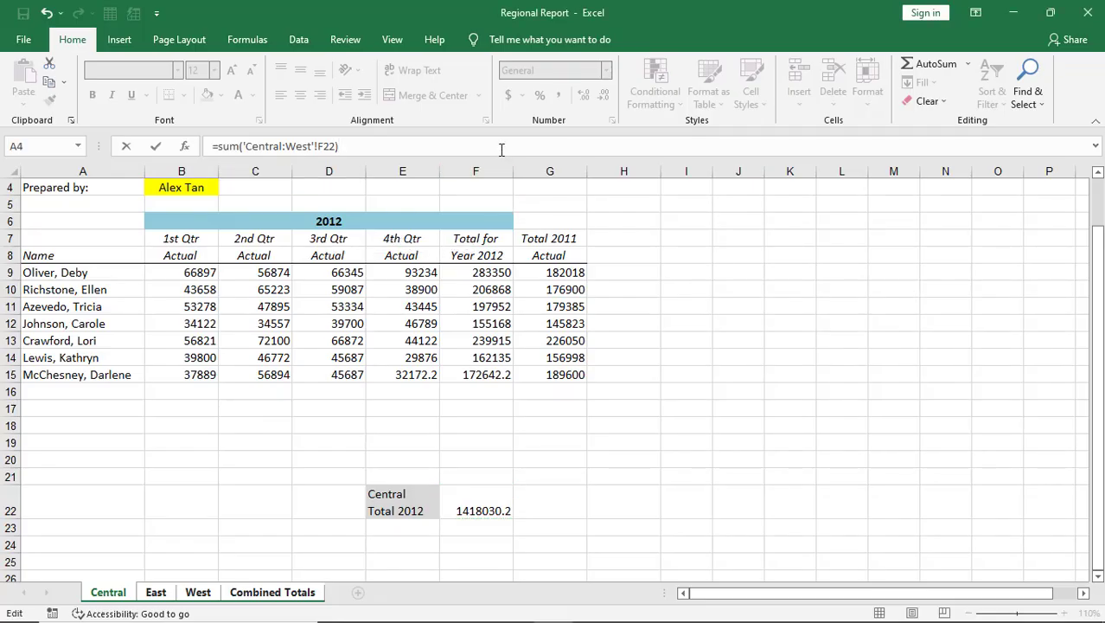
key("Return")
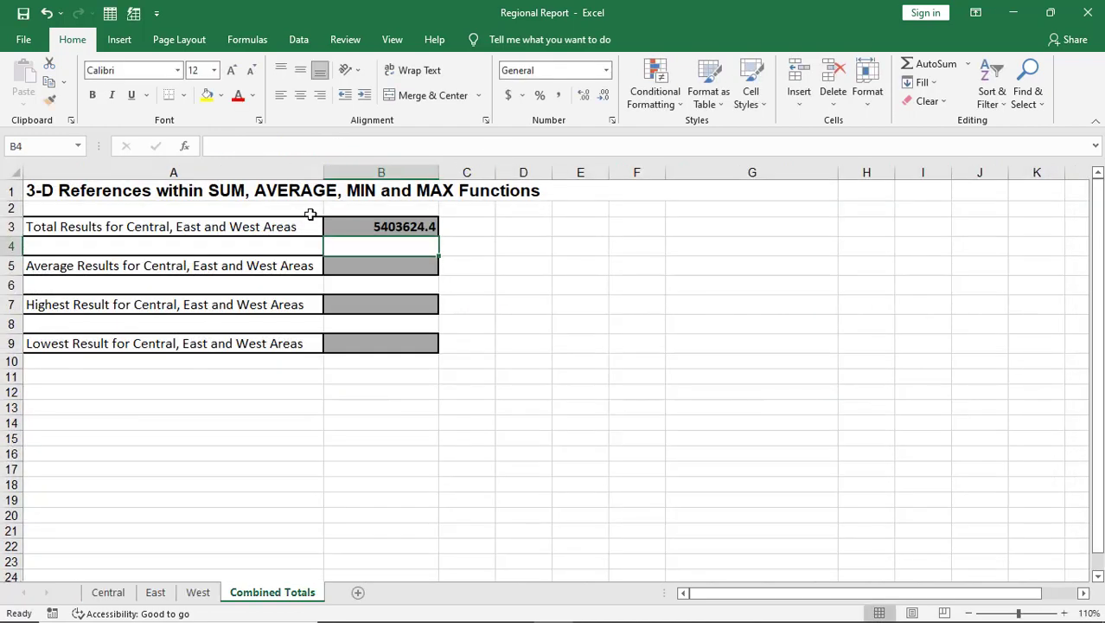
left_click(390, 226)
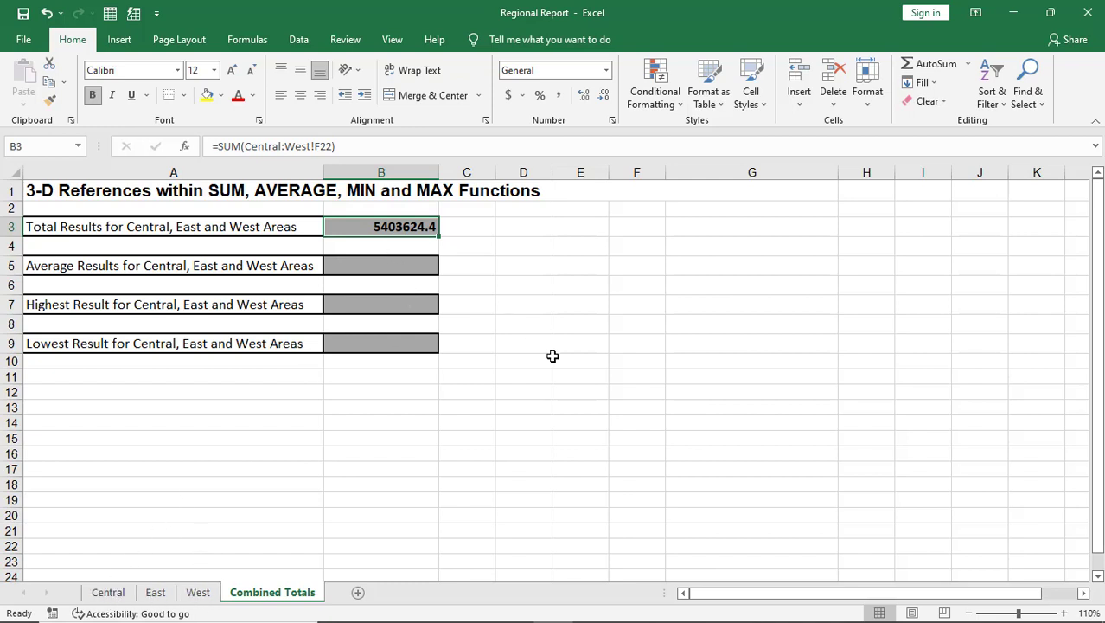
Look up the remaining 3-D functions in the lesson PDF and begin an AVERAGE formula in B5 of Combined Totals in Excel.
key("alt+Tab")
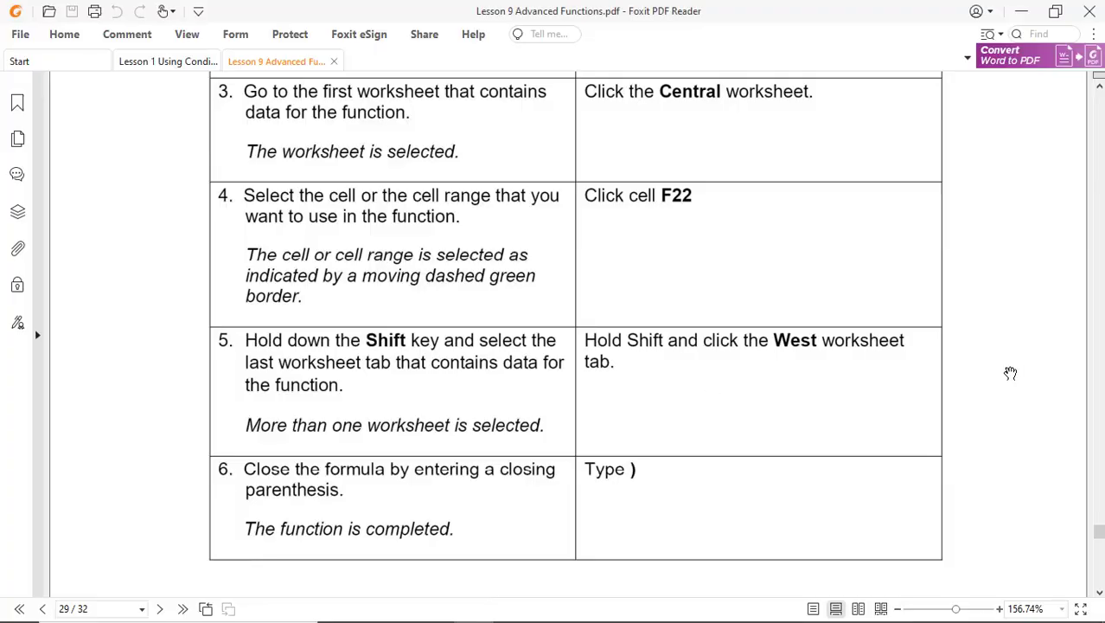
scroll(1010, 371, "down", 4)
scroll(1010, 372, "down", 4)
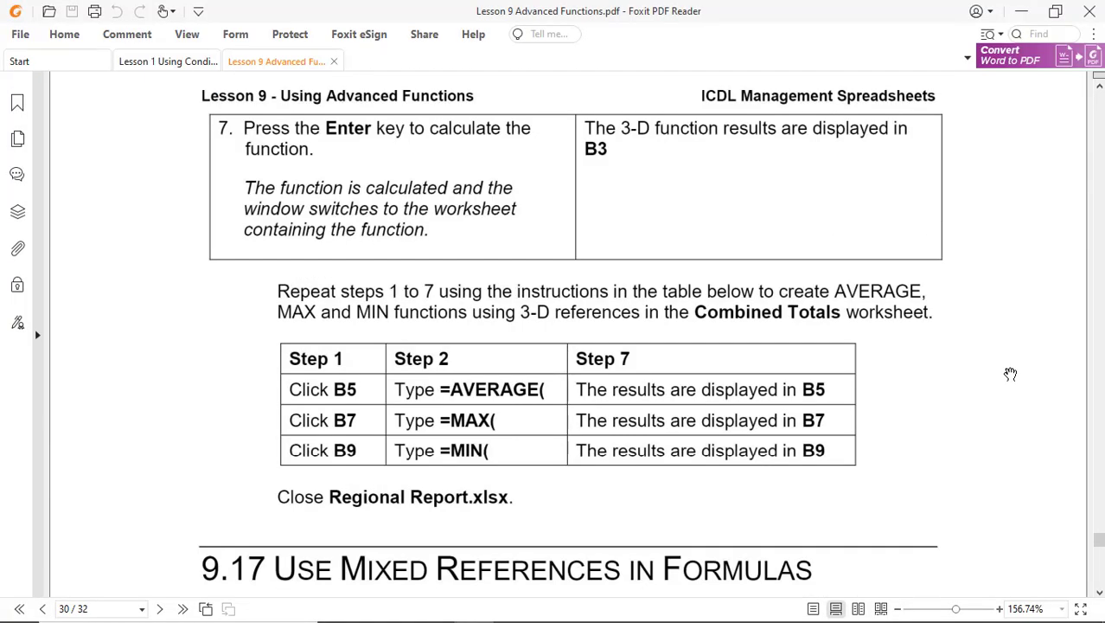
scroll(1010, 373, "down", 1)
key("alt+Tab")
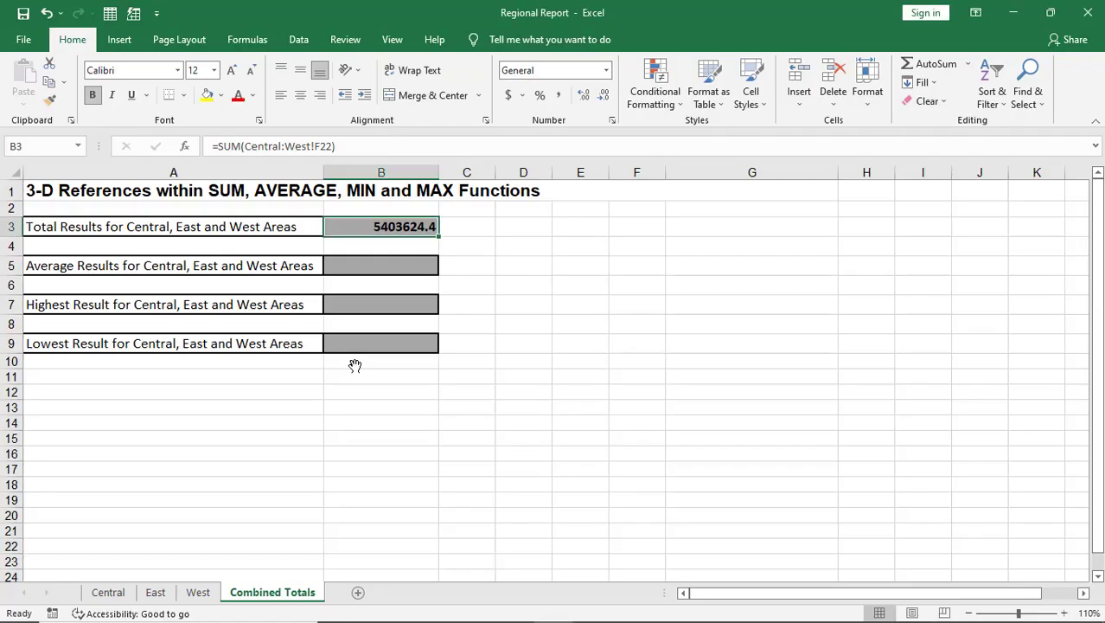
left_click(371, 267)
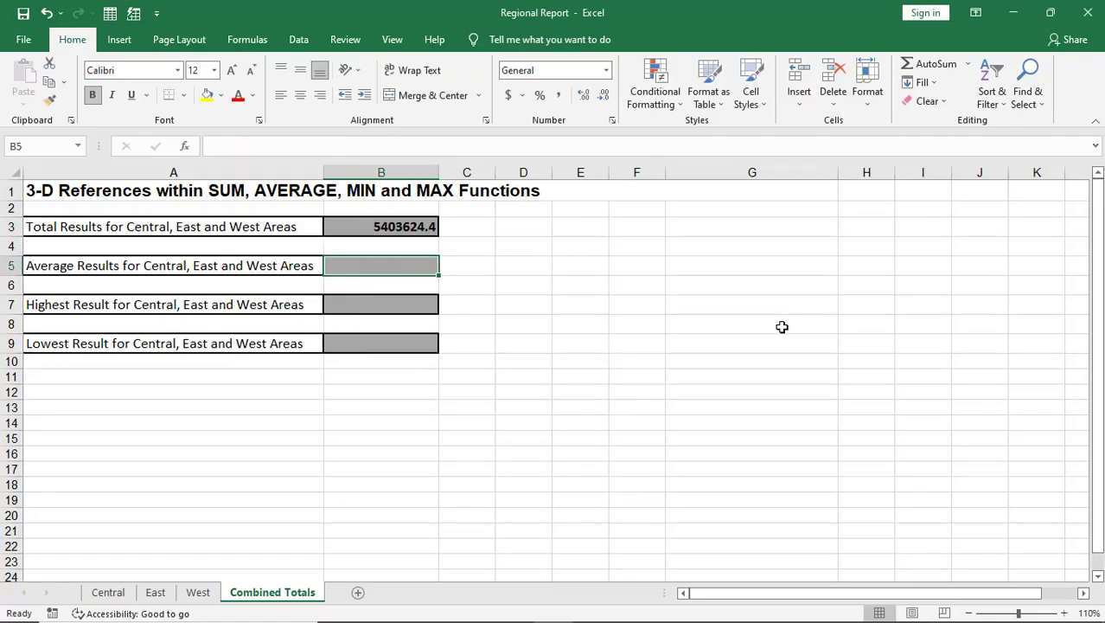
type("=av")
type("erage")
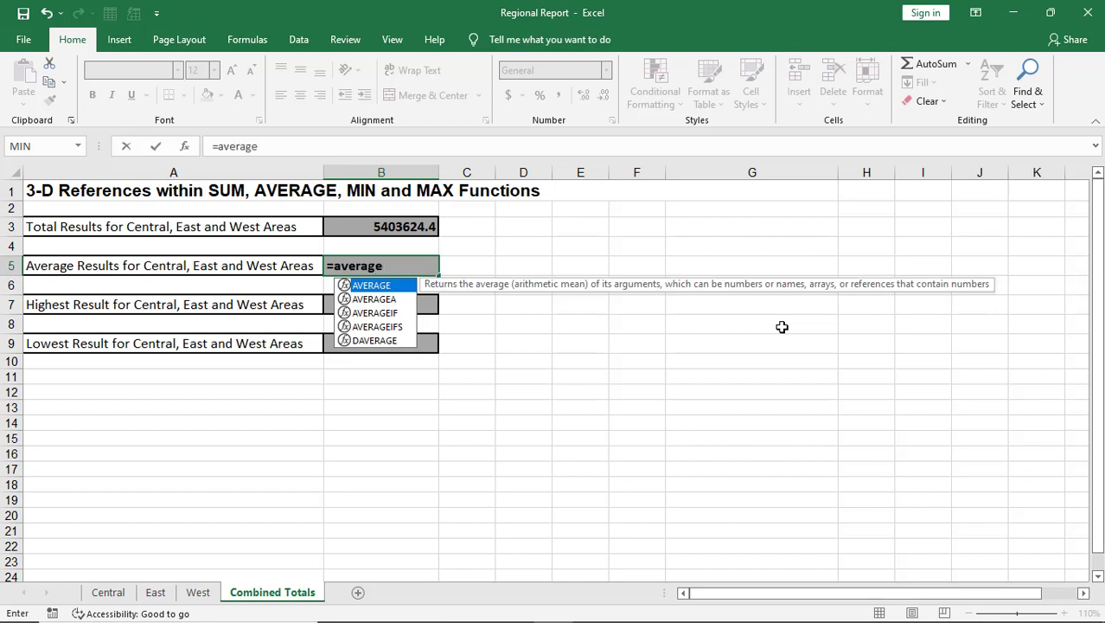
type("(")
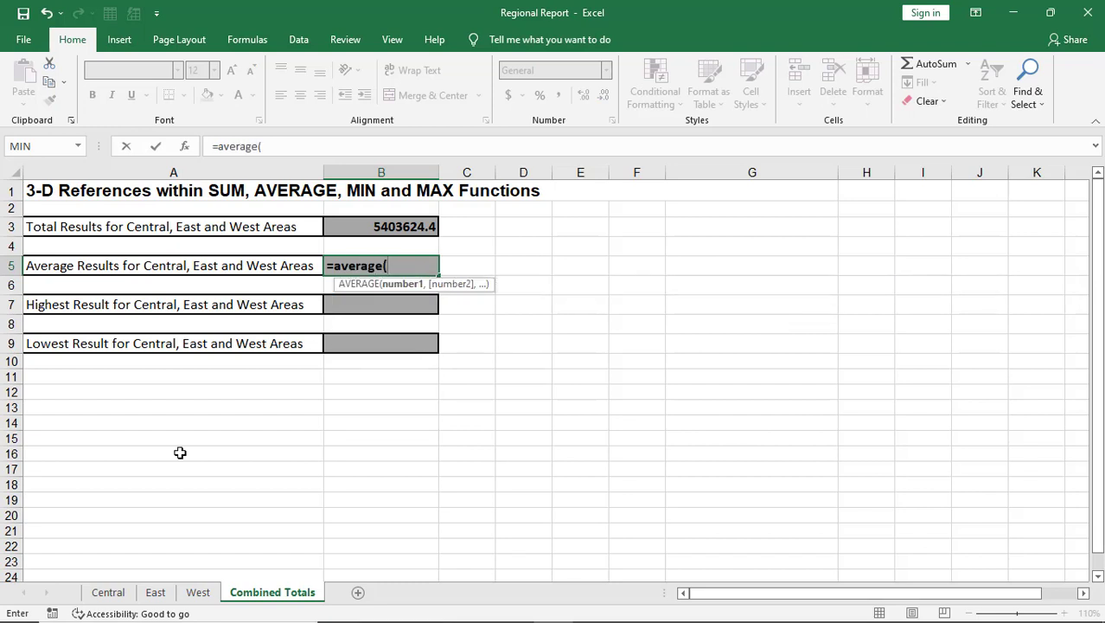
Complete B5 as =AVERAGE(Central:West!F22) using a 3-D reference, and compare its formula with the one in B3.
left_click(110, 593)
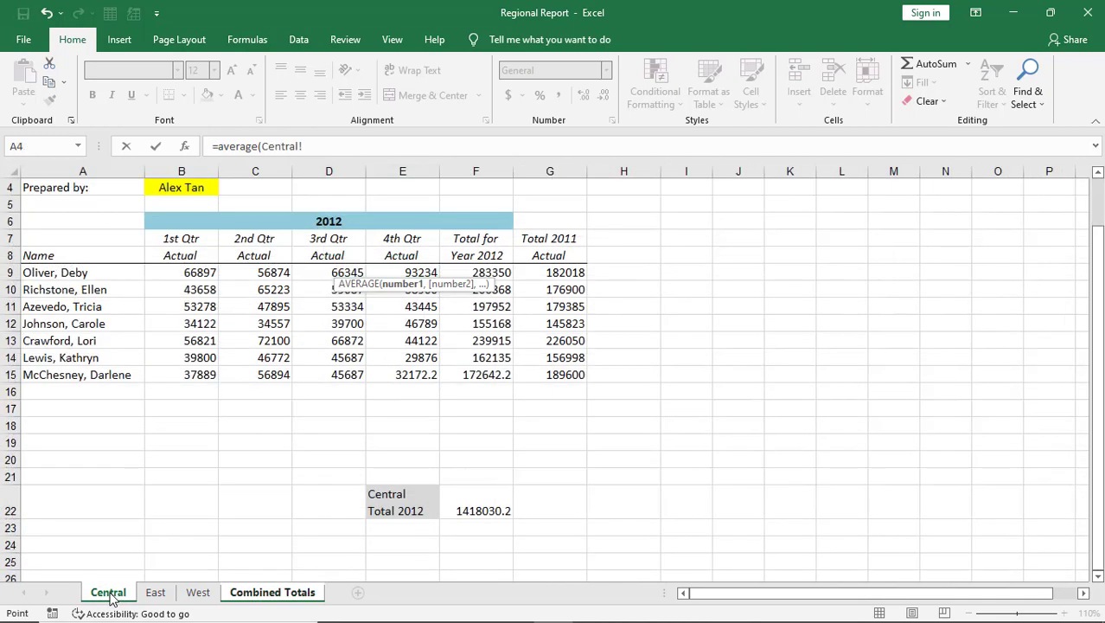
left_click(477, 509)
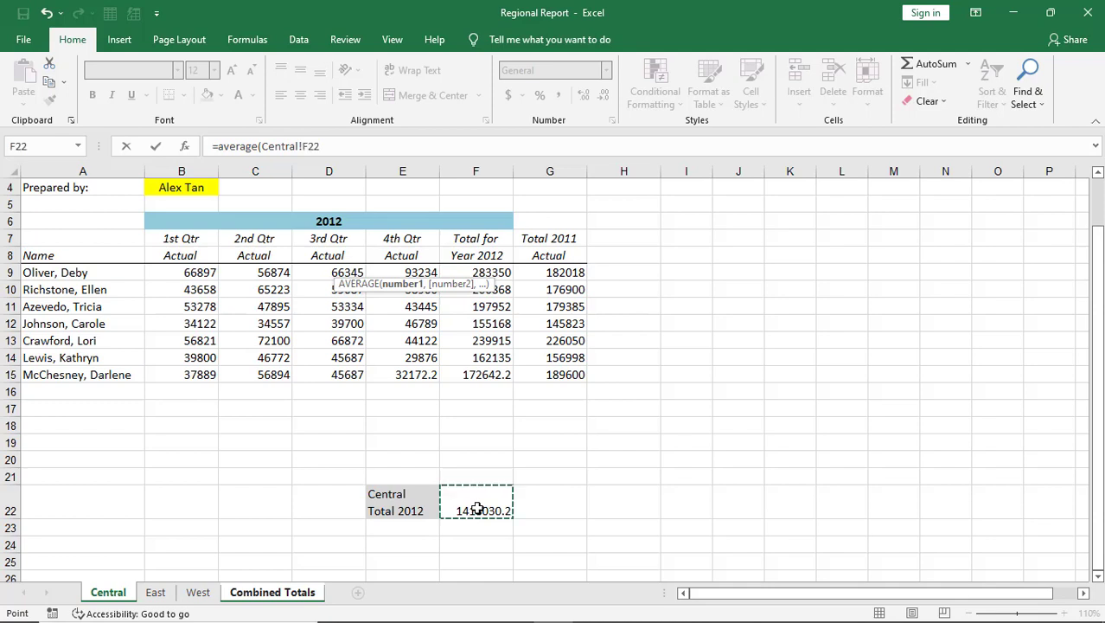
left_click(198, 597, "shift")
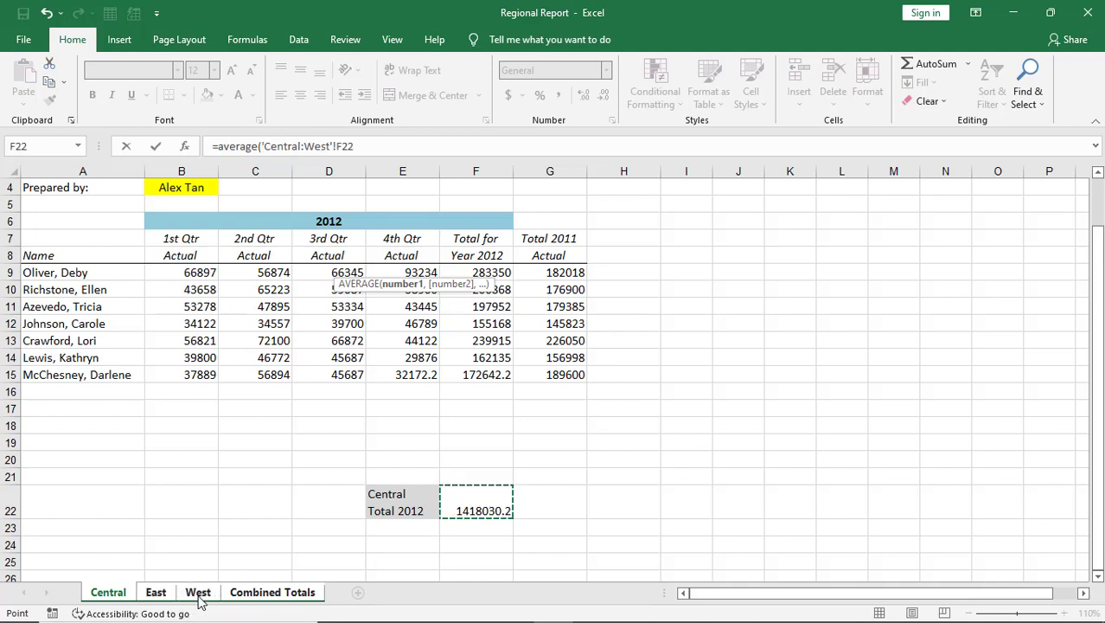
type(")")
key("Return")
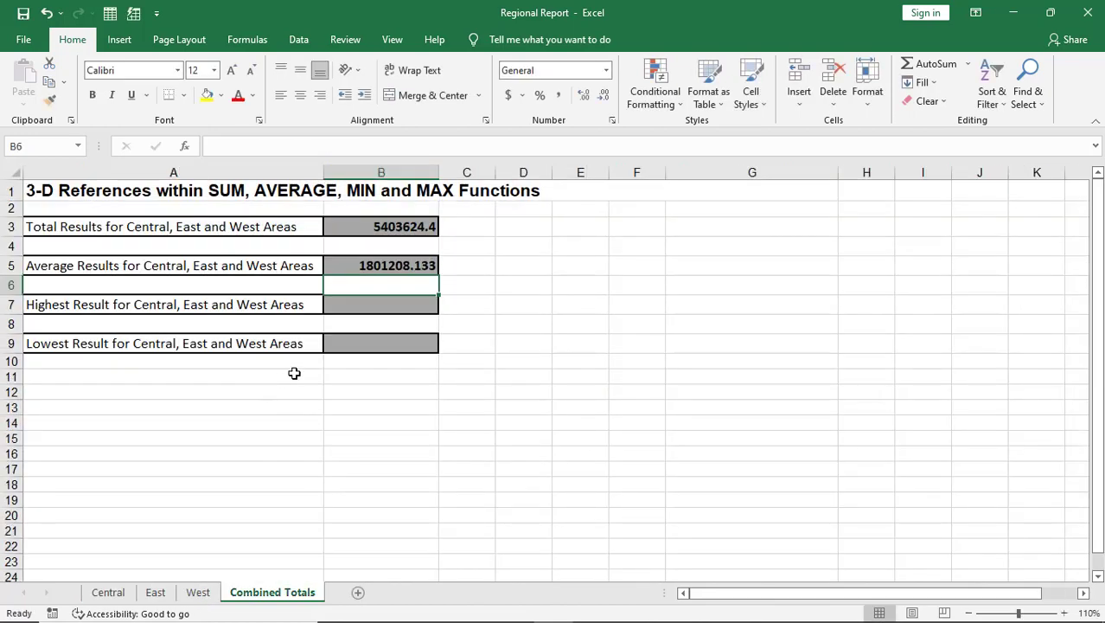
left_click(403, 264)
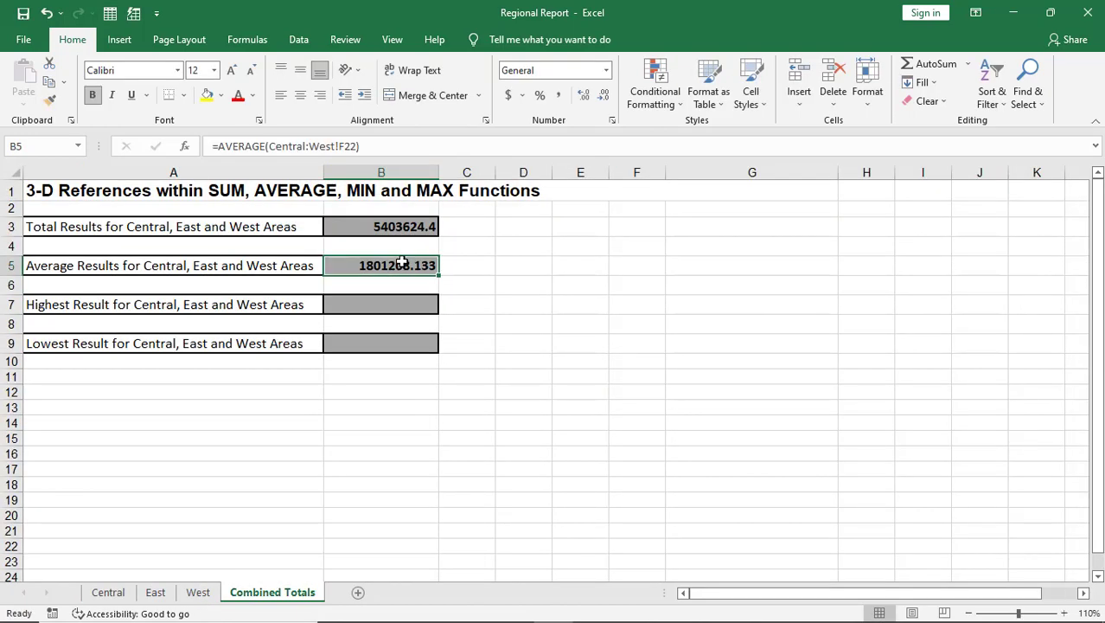
left_click(391, 226)
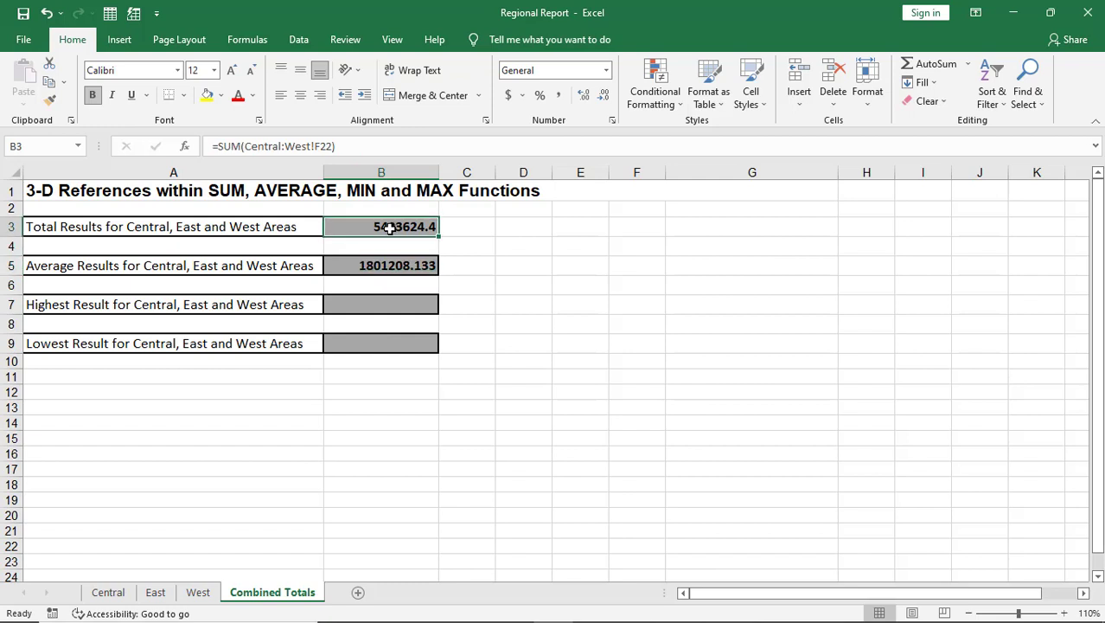
left_click(381, 266)
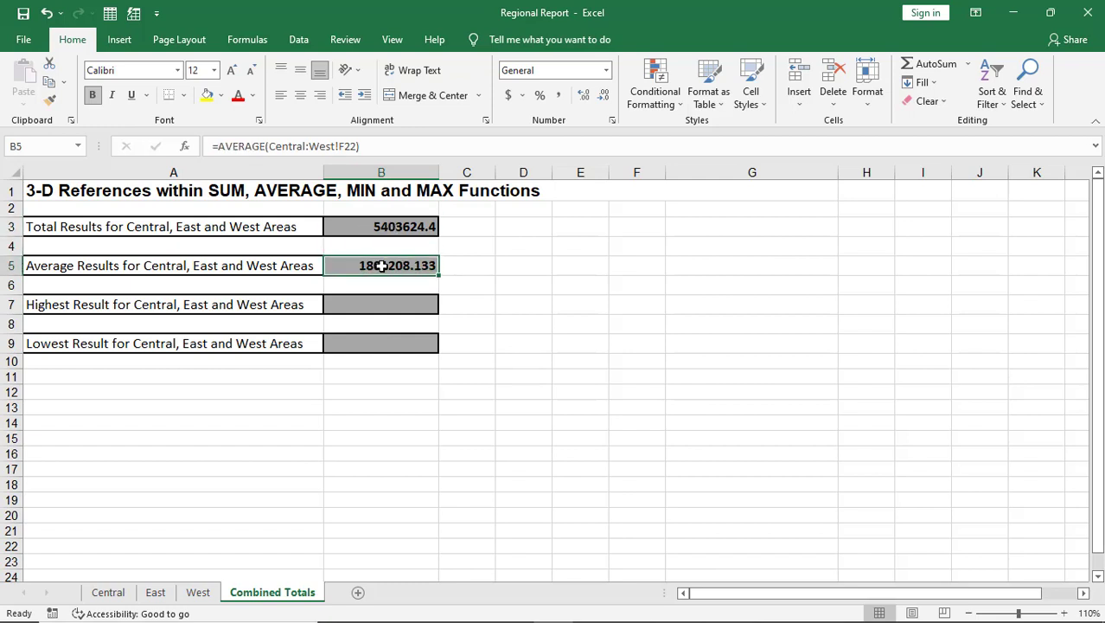
Enter =MAX(Central:West!F22) in B7 for the highest result, picking F22 across the Central to West sheets.
left_click(367, 307)
type("=")
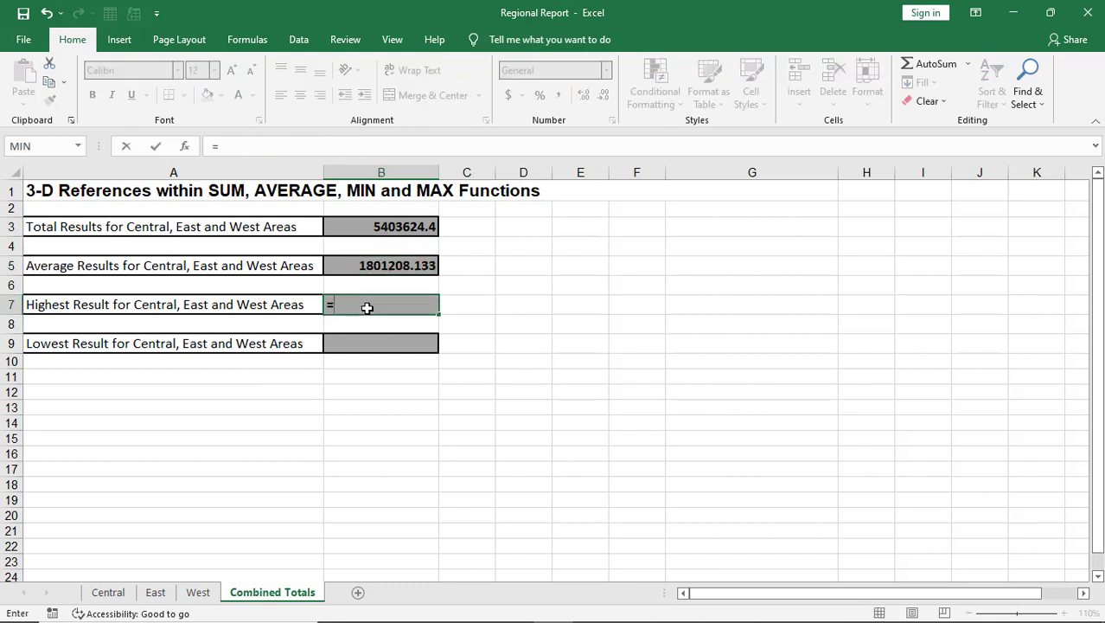
type("MAX")
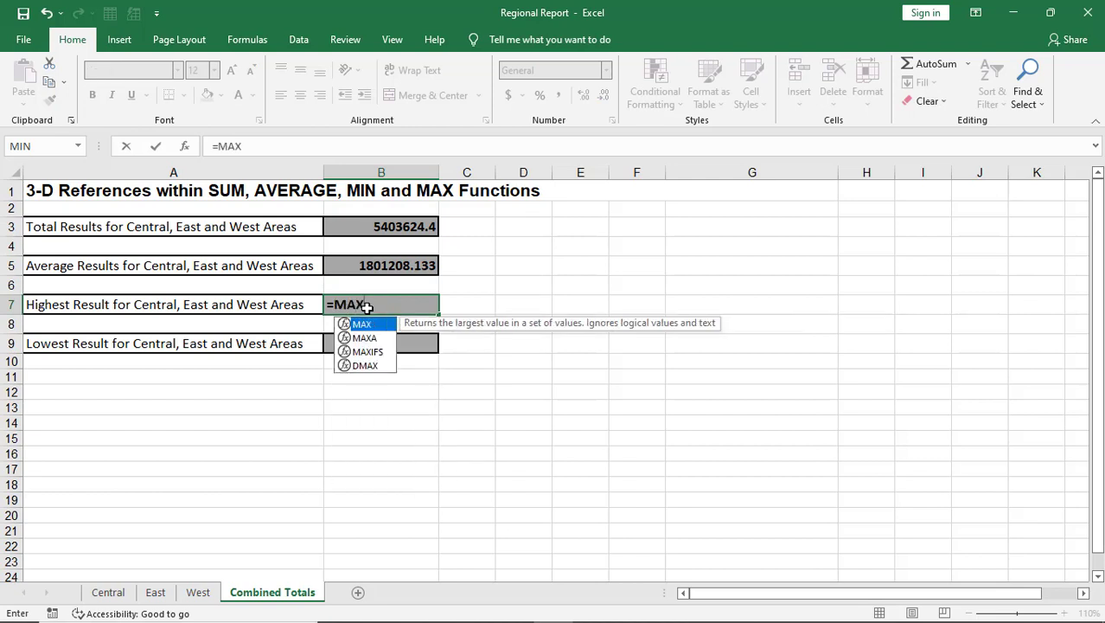
type("(")
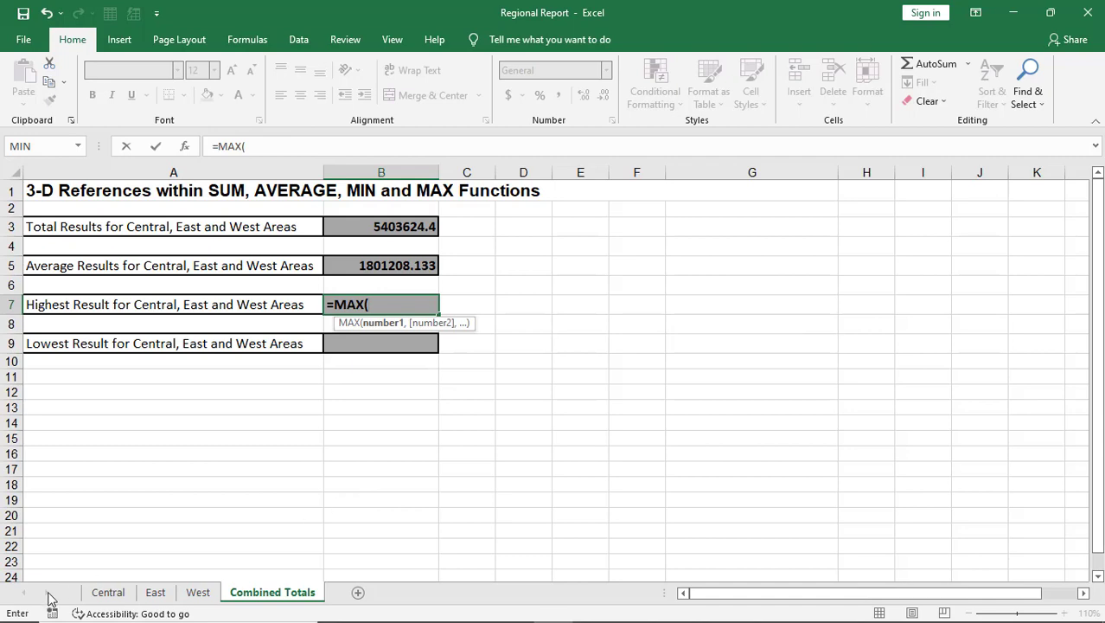
left_click(109, 595)
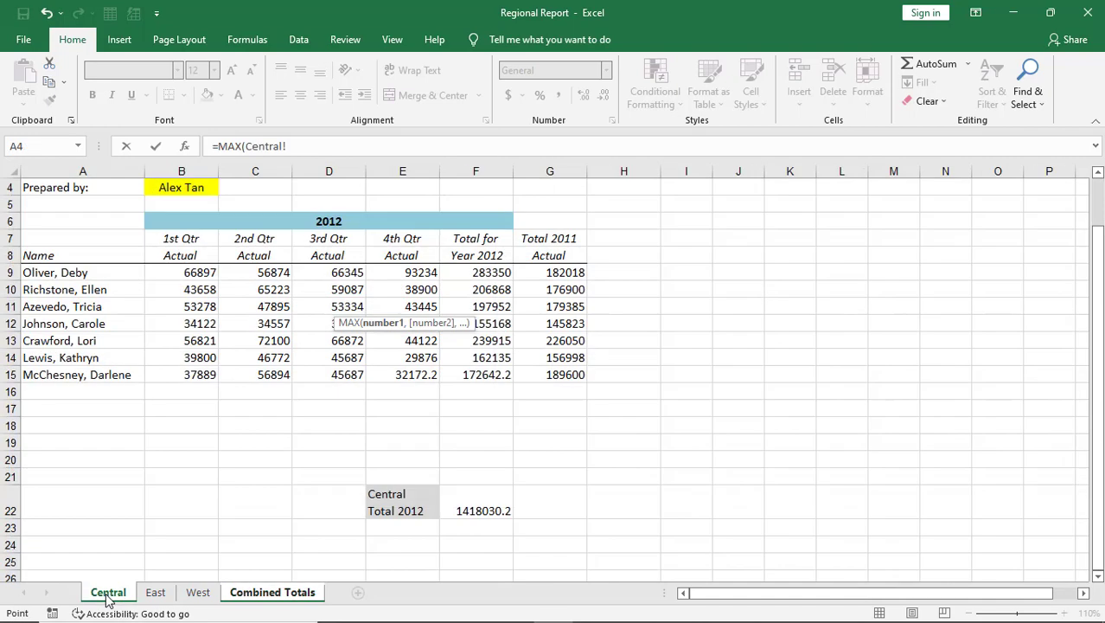
left_click(496, 507)
left_click(198, 595, "shift")
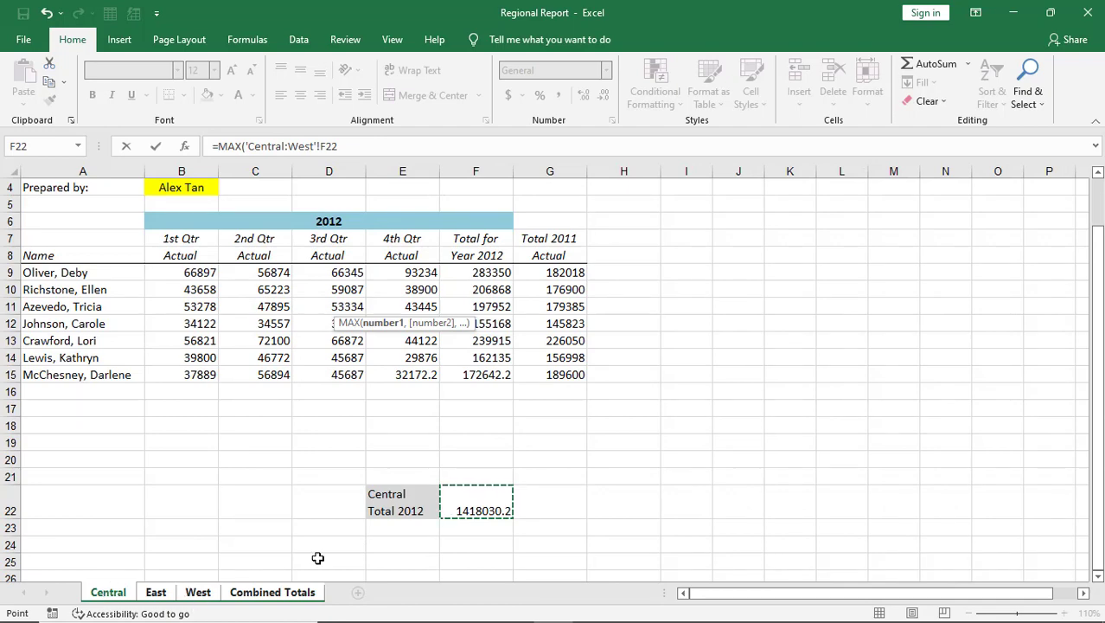
type(")")
key("Return")
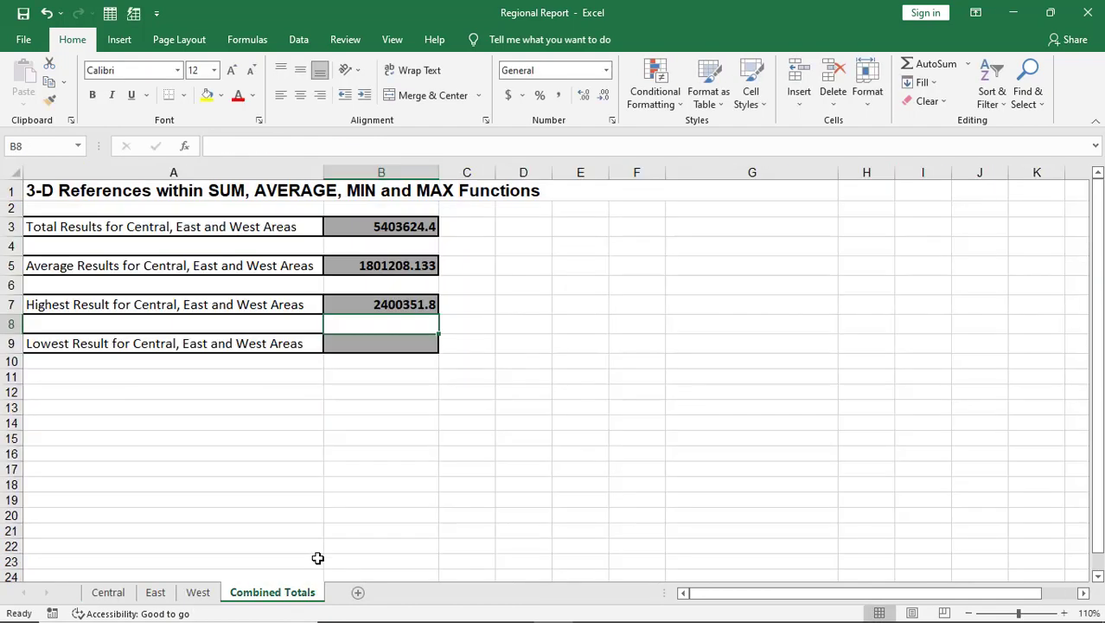
left_click(368, 307)
Enter =MIN(Central:West!F22) in B9 for the lowest result, using a 3-D reference, and review the AVERAGE formula in B5.
left_click(372, 345)
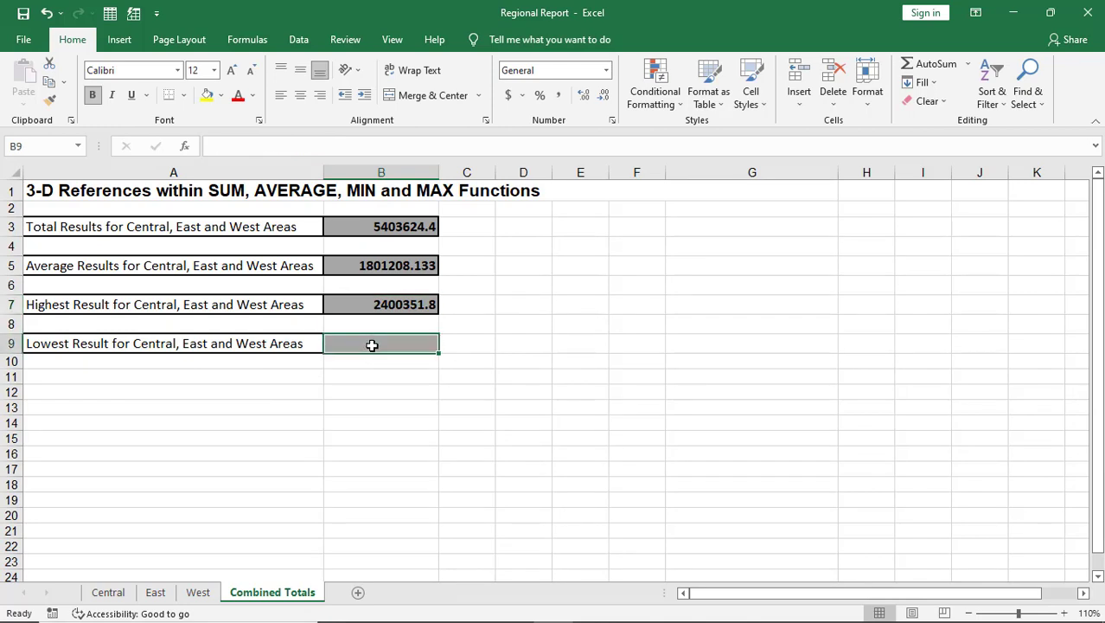
type("=M")
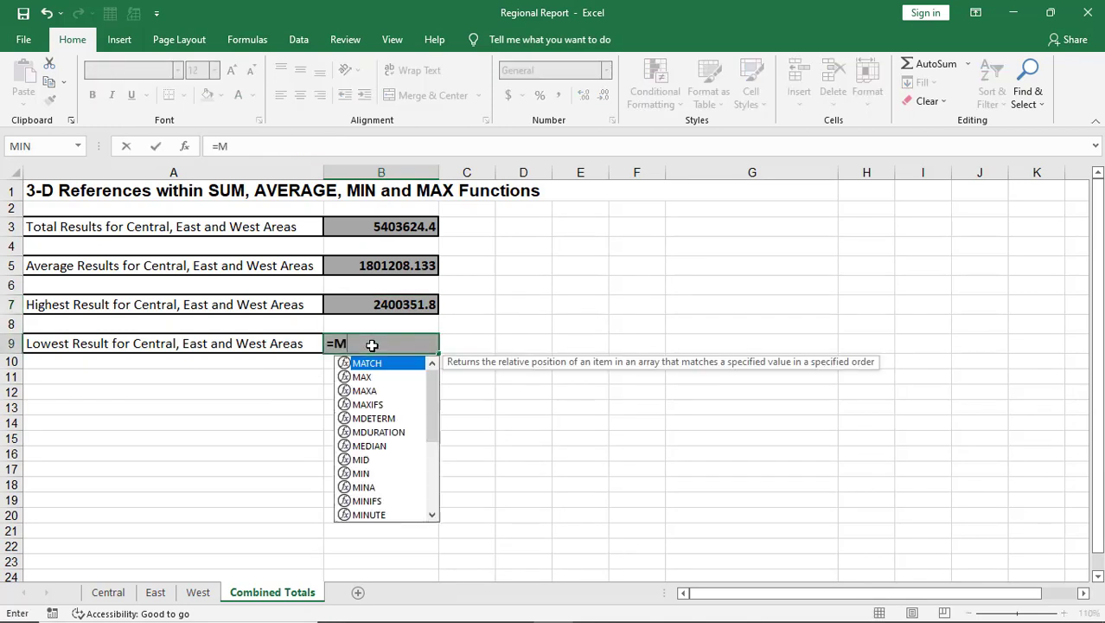
type("IN(")
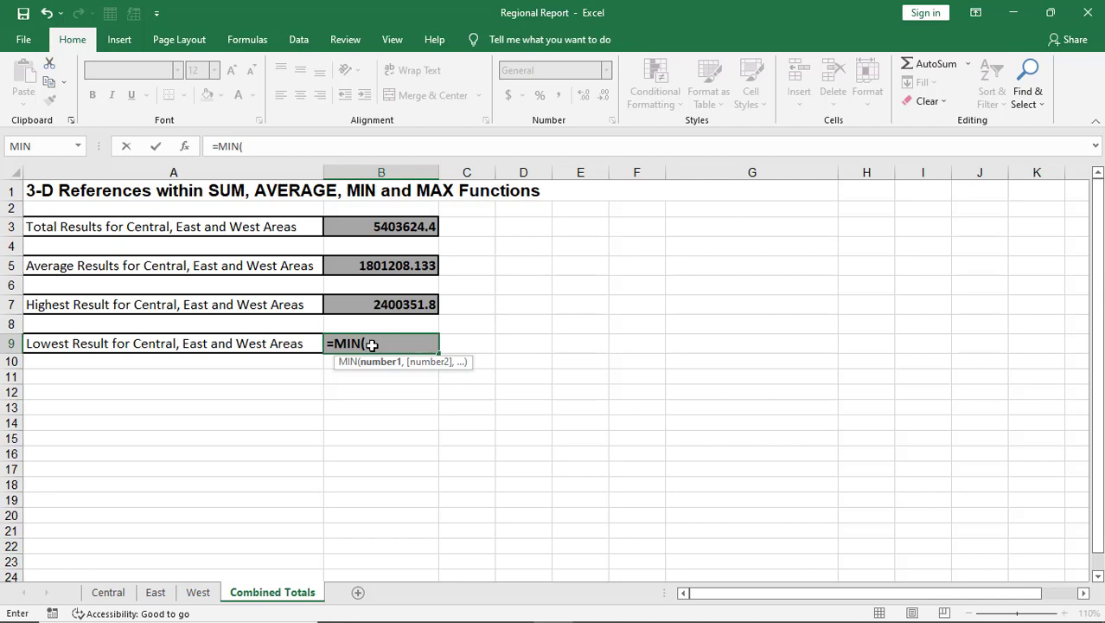
left_click(110, 593)
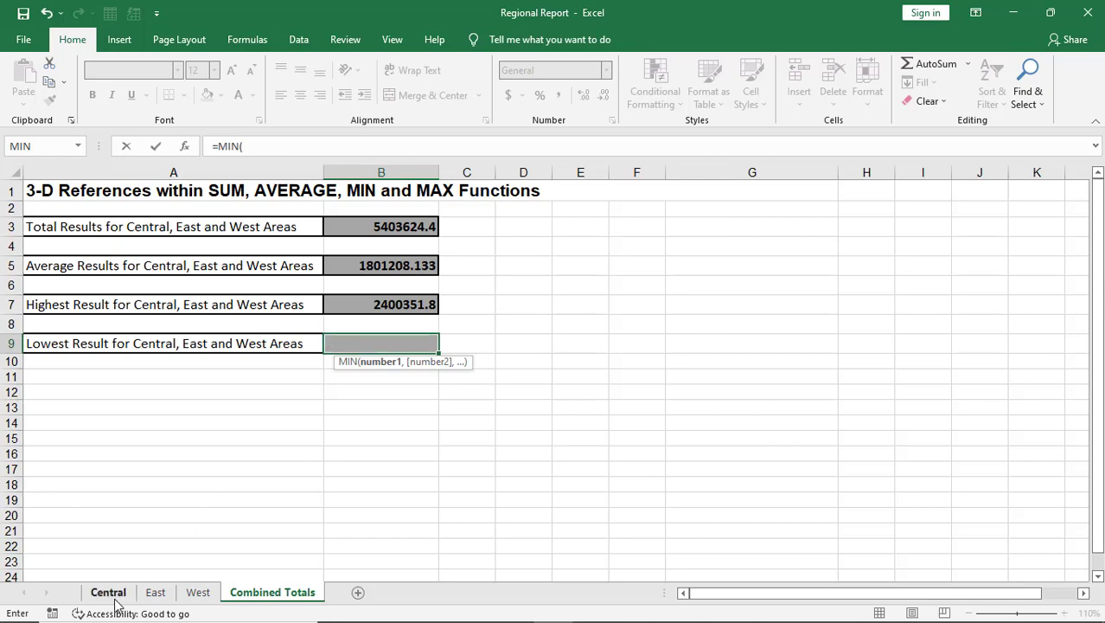
left_click(484, 510)
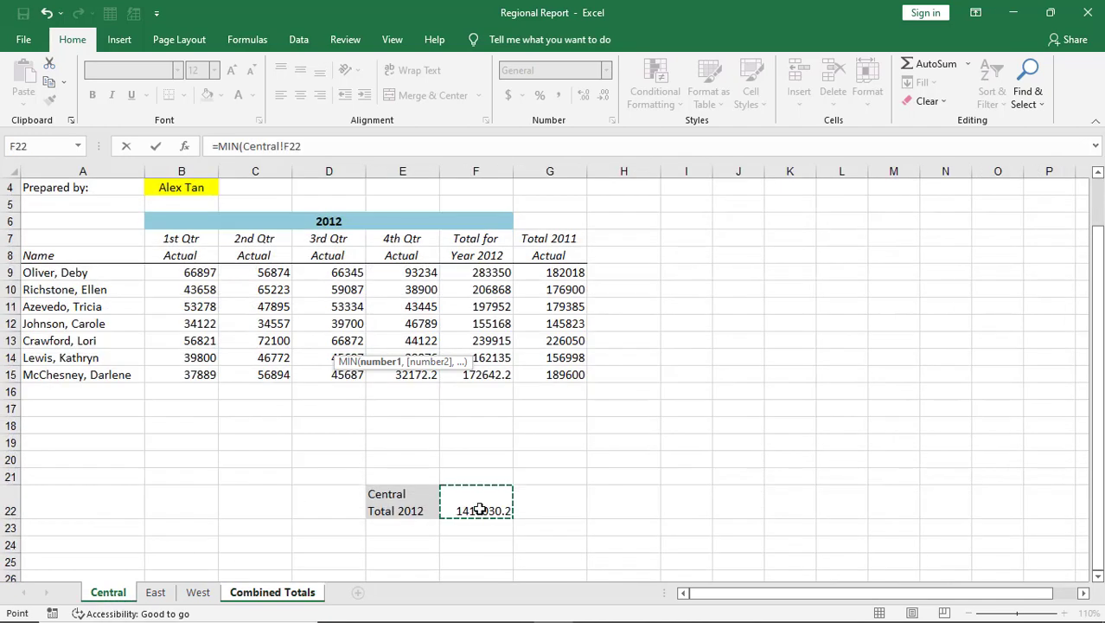
left_click(199, 593, "shift")
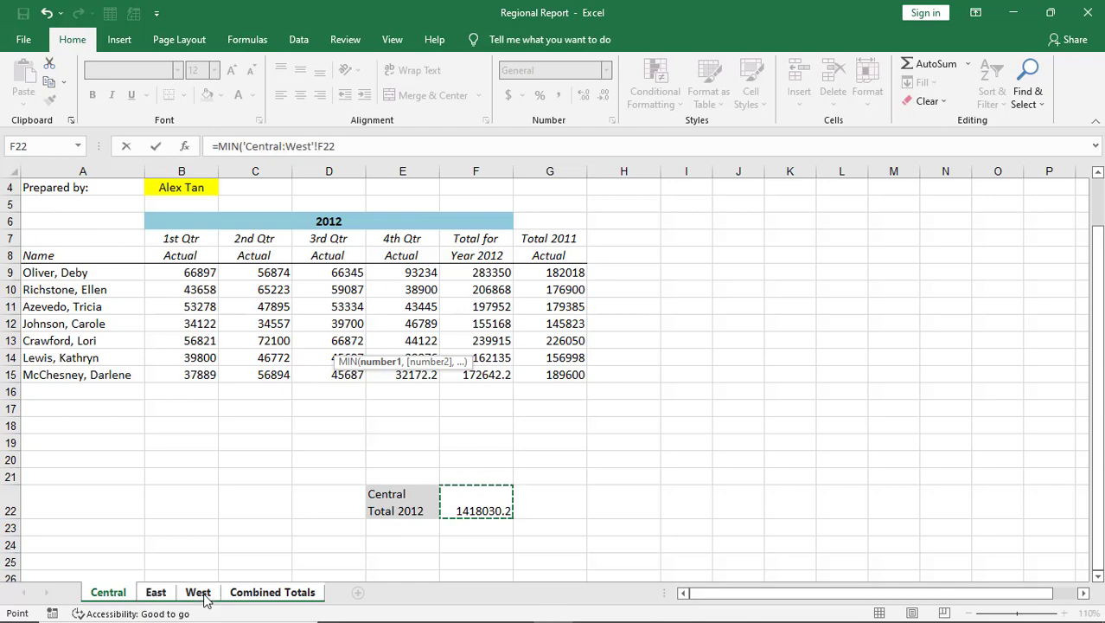
type(")")
key("Return")
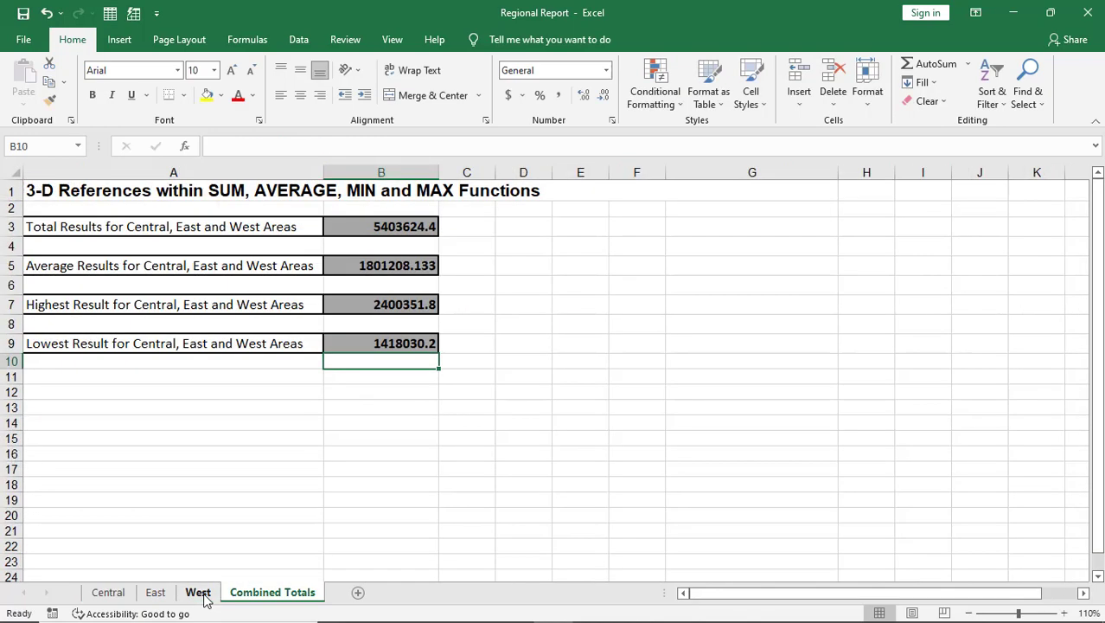
left_click_drag(404, 483, 419, 497)
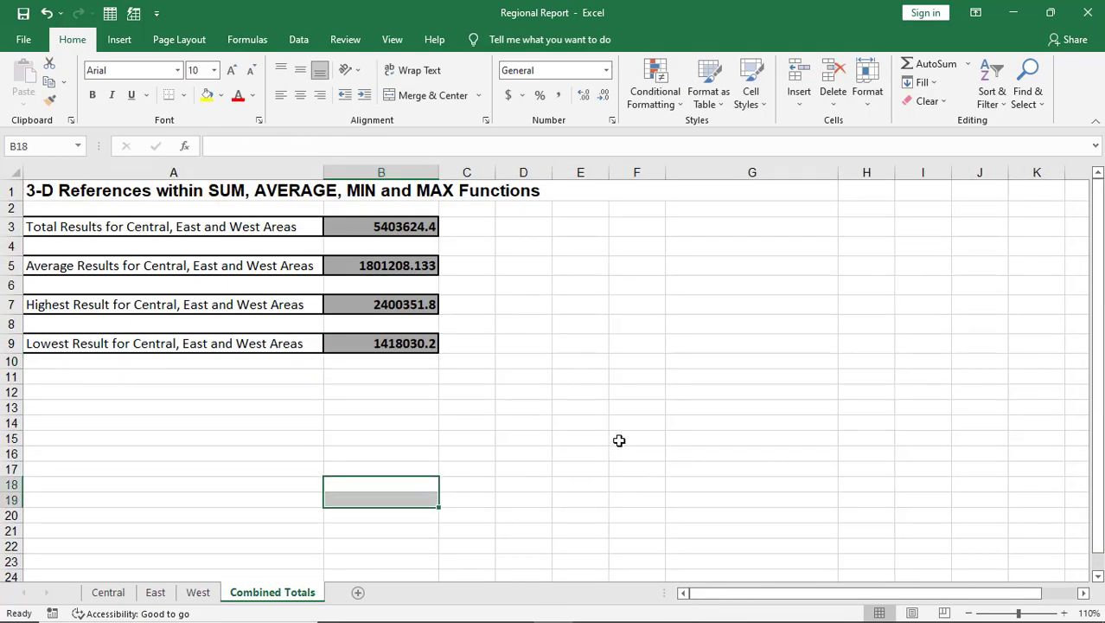
left_click(397, 268)
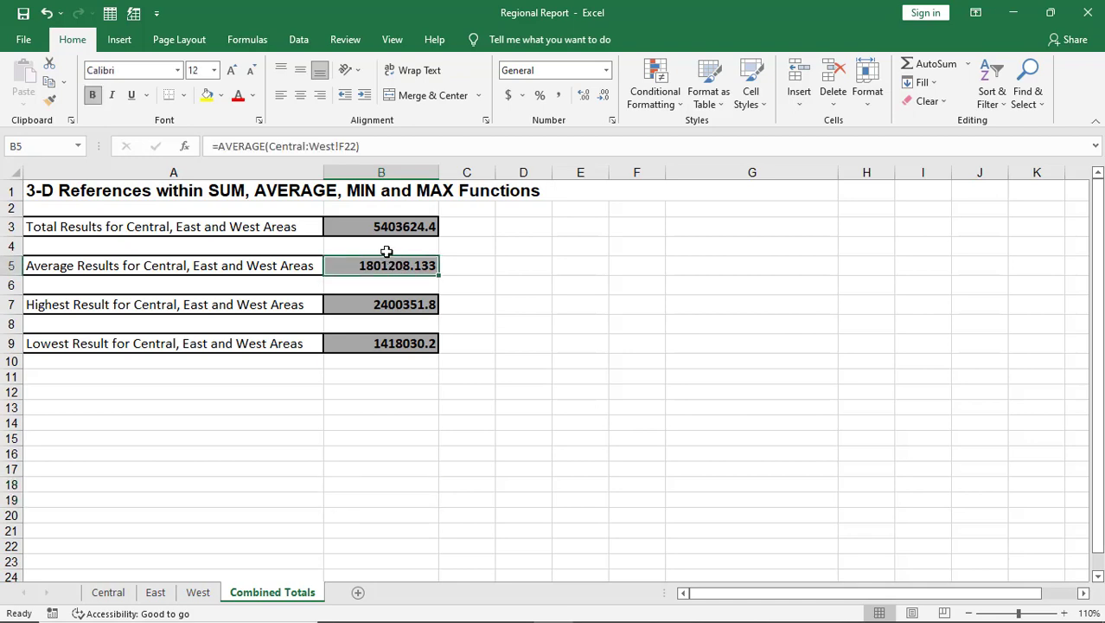
Read section 9.17 on mixed references in the lesson PDF in Foxit and open the Addition Table workbook from File Explorer.
key("alt+Tab")
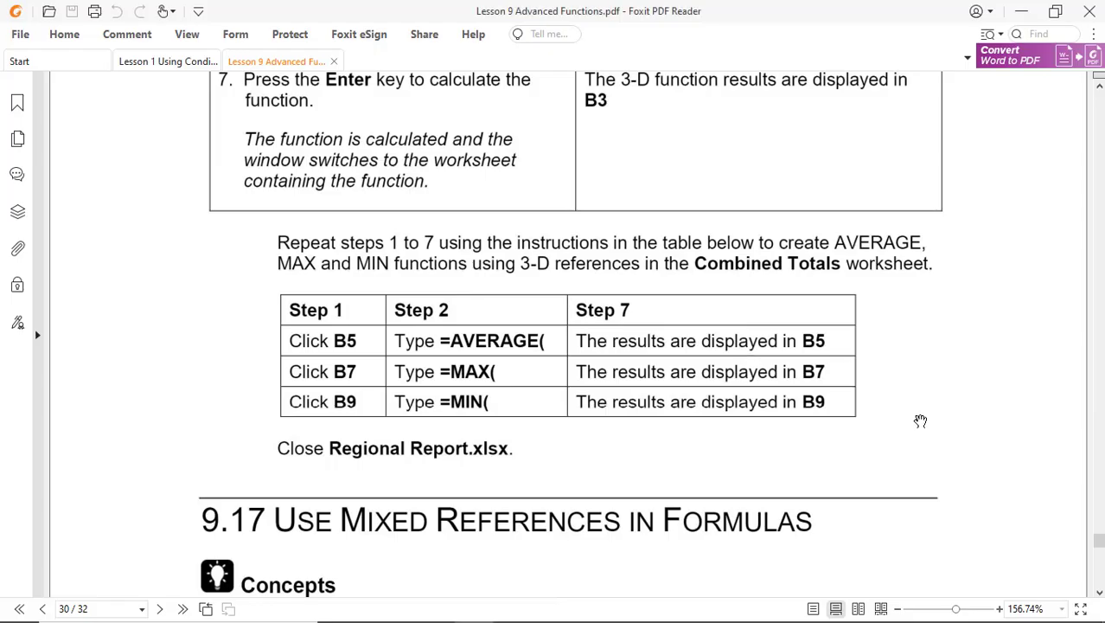
scroll(918, 419, "down", 5)
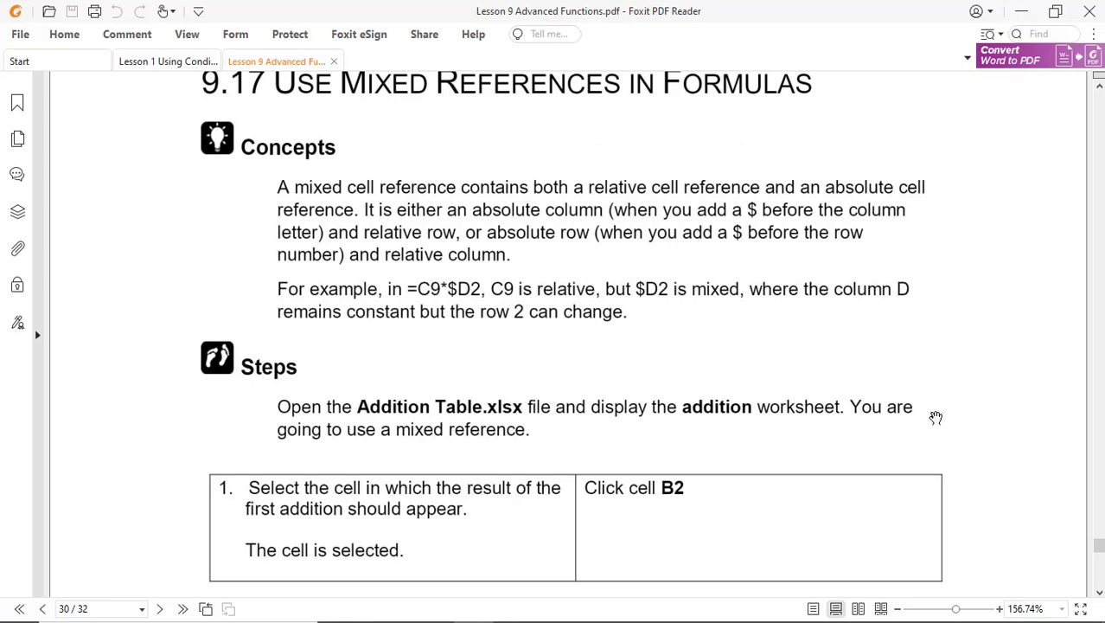
scroll(936, 419, "down", 3)
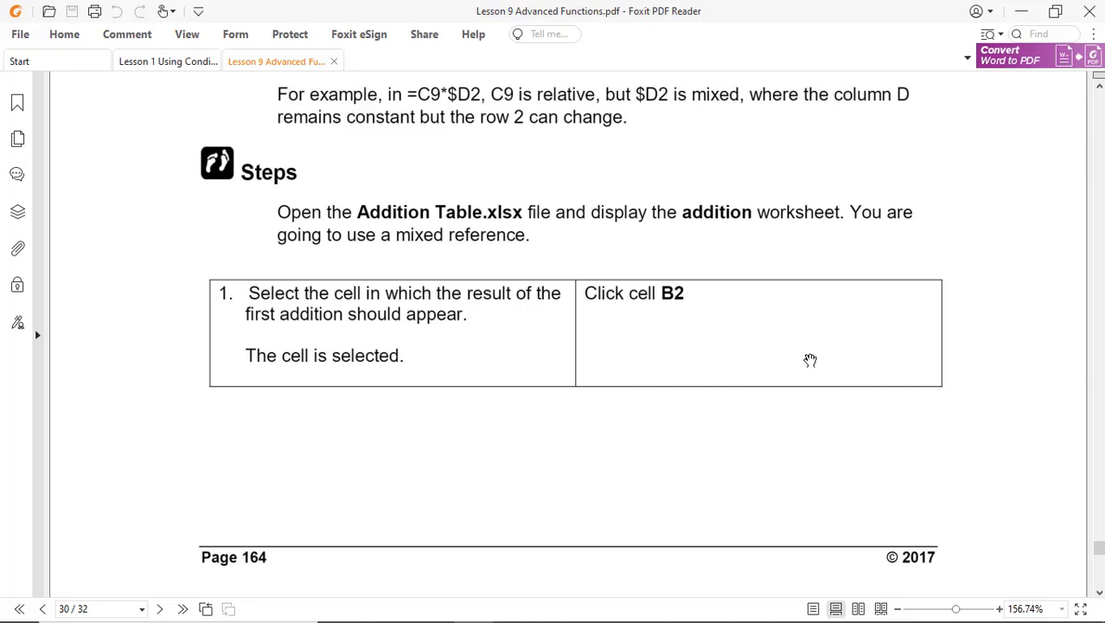
key("alt+Tab")
key("alt+Tab")
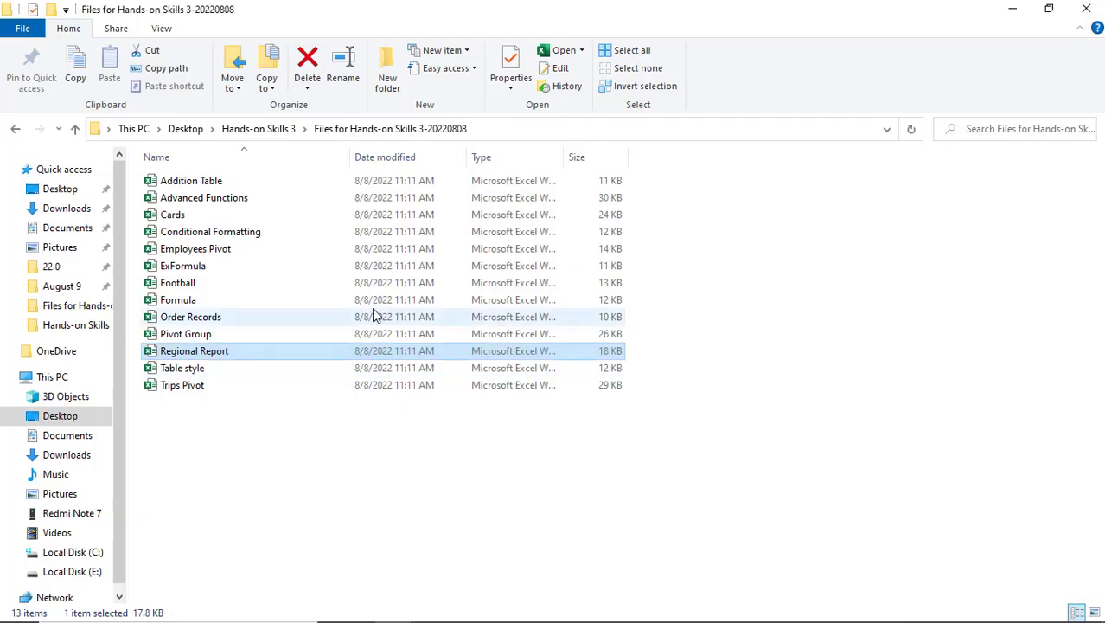
left_click(221, 180)
key("alt+Tab")
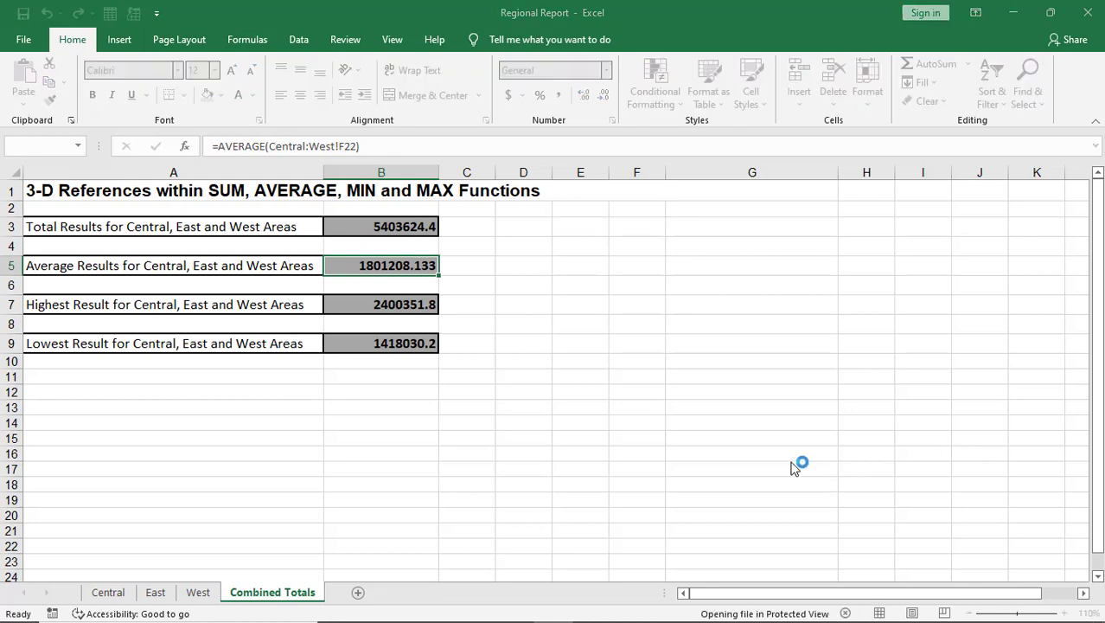
Close the Regional Report workbook in Excel and bring up the addition worksheet of Addition Table.
key("alt+Tab")
key("alt+Tab")
key("alt+Tab")
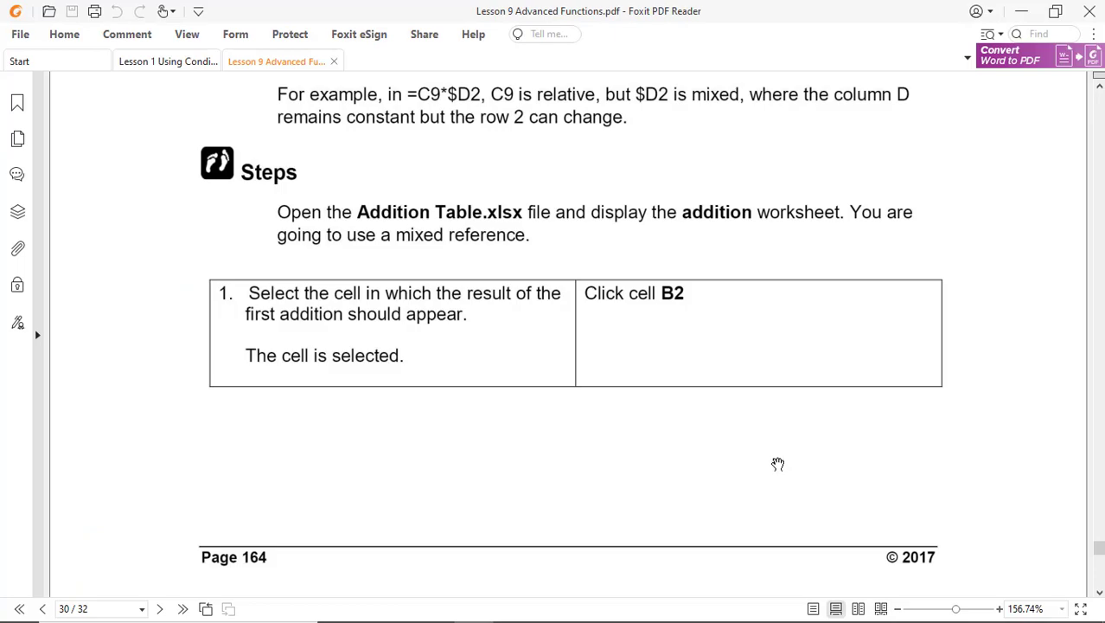
key("alt+Tab")
key("alt+Tab")
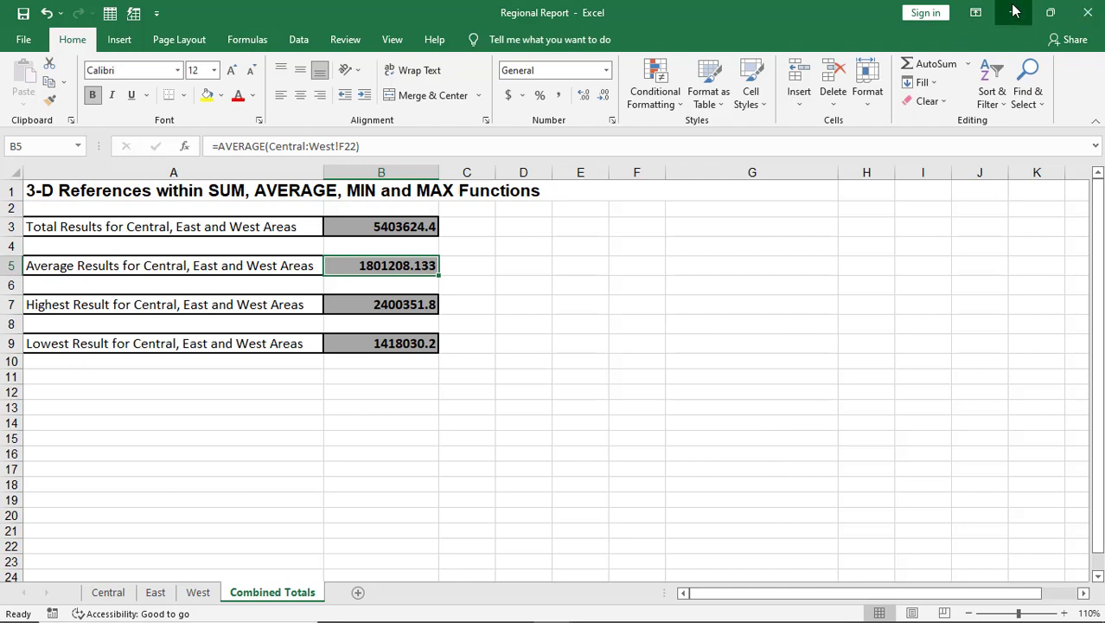
left_click(1089, 13)
left_click(662, 64)
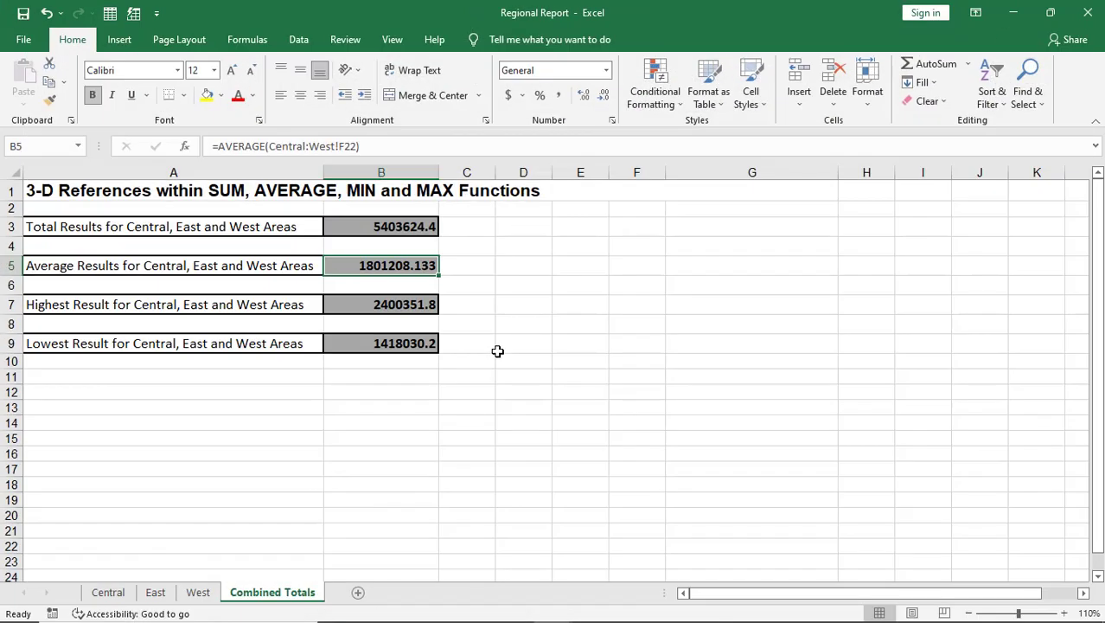
left_click(1089, 12)
left_click(553, 340)
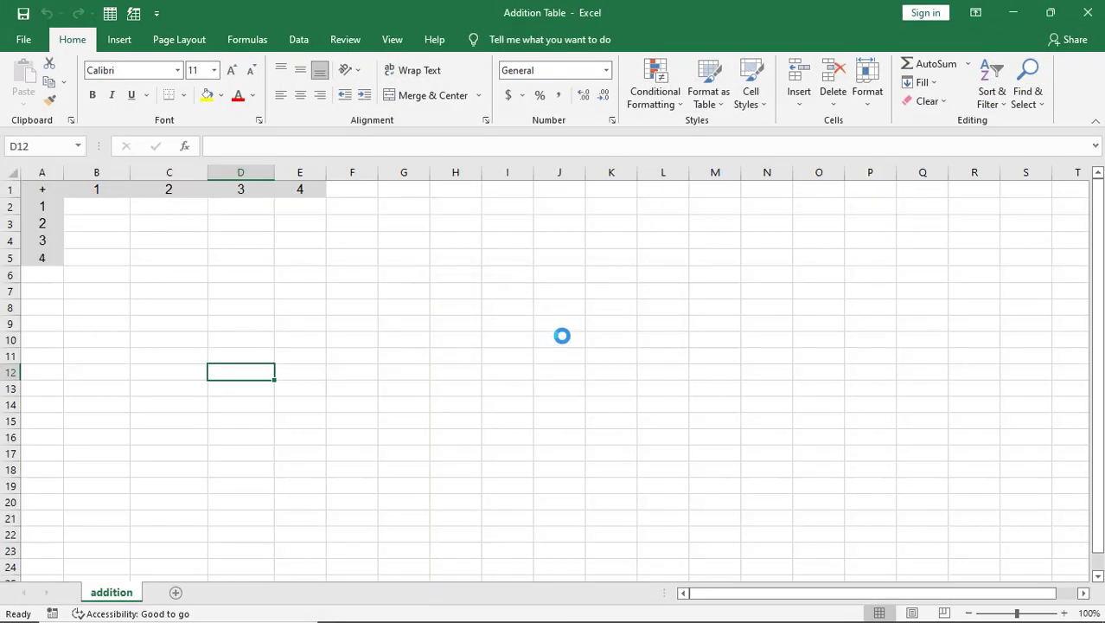
Select cell B2 on the addition sheet and read the mixed-reference formula instructions on page 31 of the lesson PDF.
key("alt+Tab")
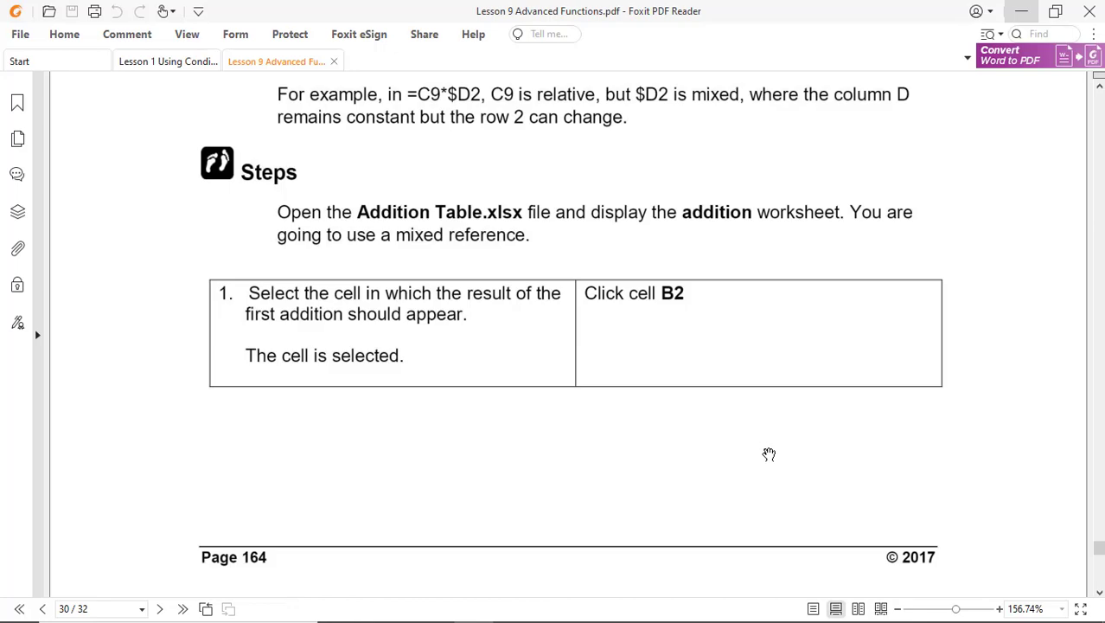
key("alt+Tab")
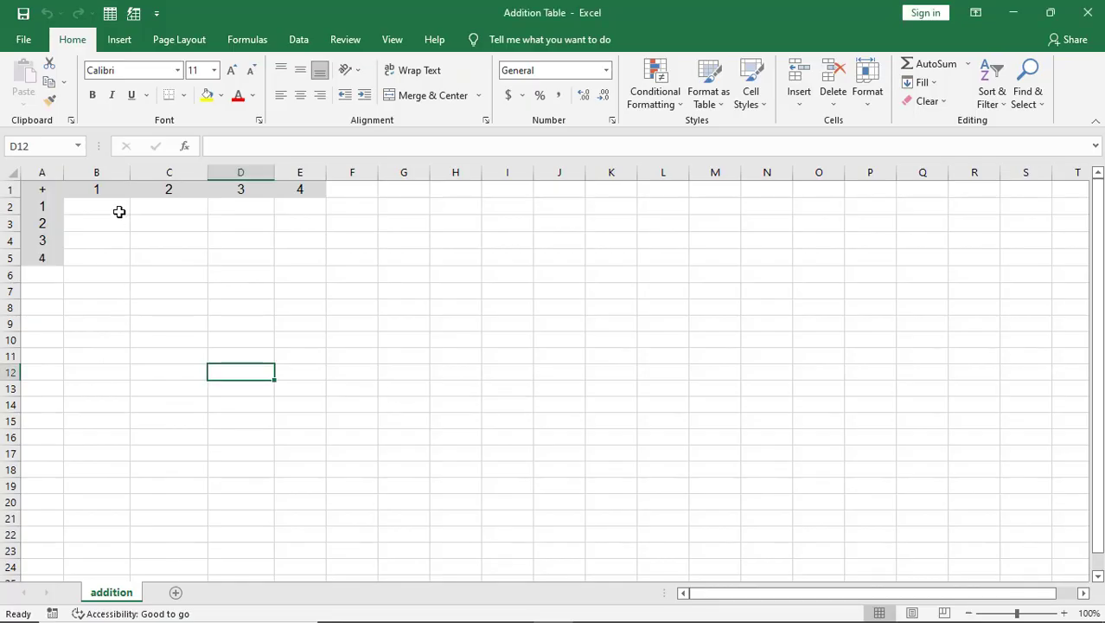
left_click(119, 212)
key("alt+Tab")
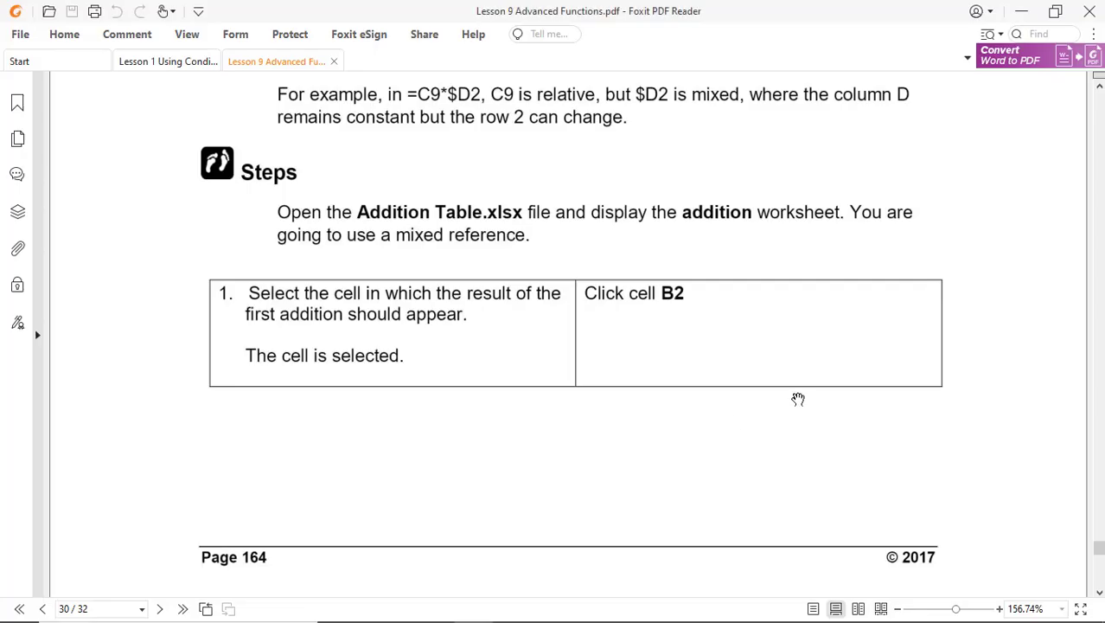
scroll(797, 398, "down", 5)
scroll(797, 398, "up", 4)
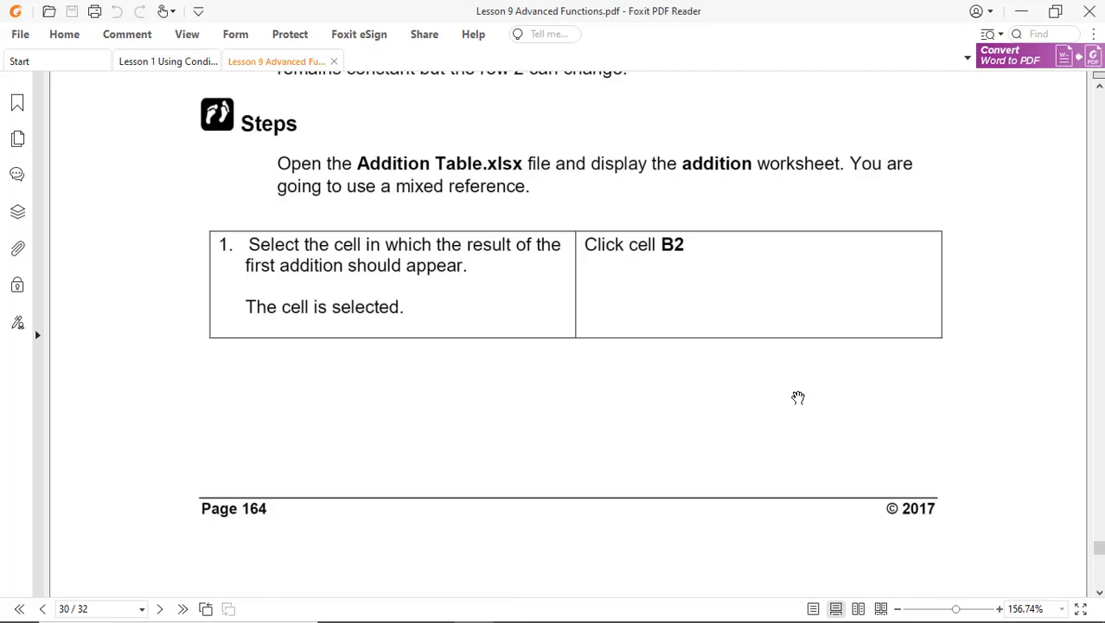
scroll(798, 398, "down", 6)
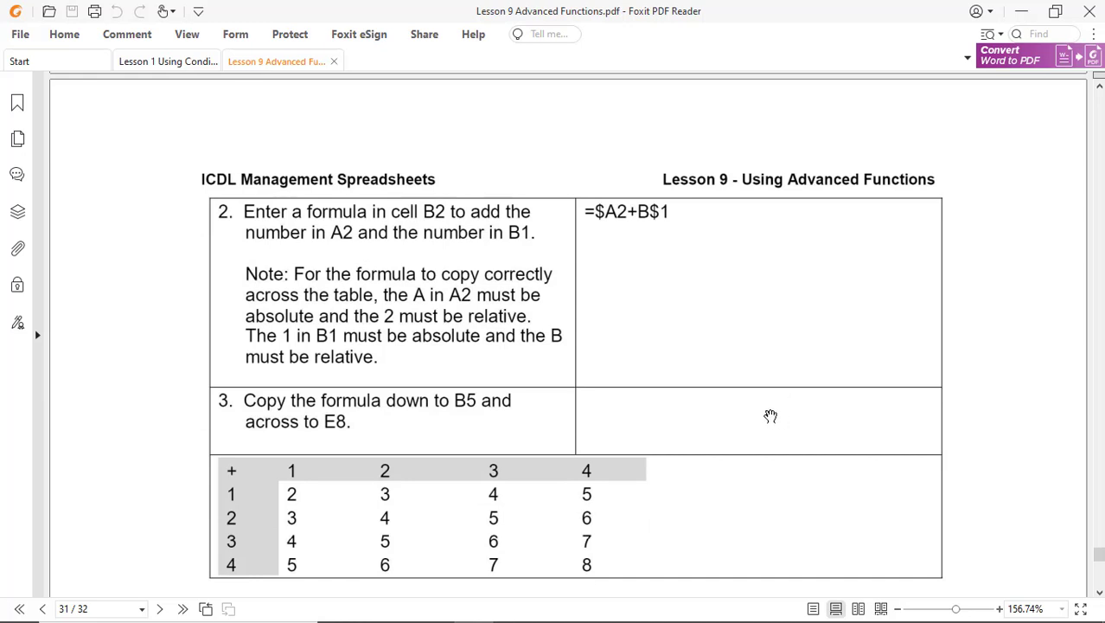
key("alt+Tab")
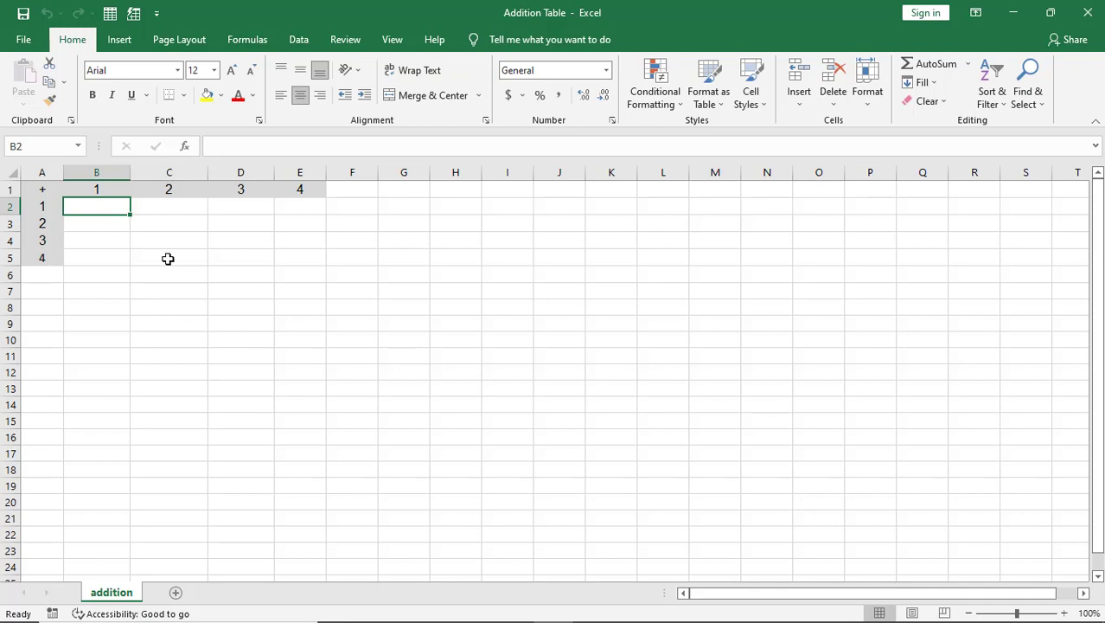
Enter the mixed-reference formula =$A2+B$1 in B2, checking the references against the lesson PDF.
type("=")
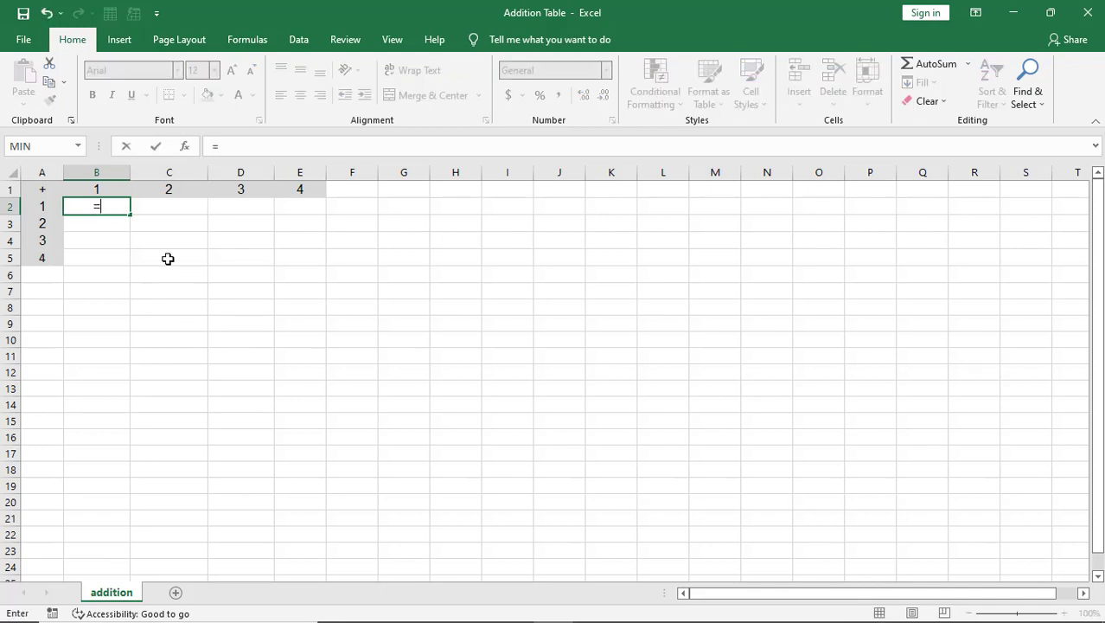
type("$B2+")
key("alt+Tab")
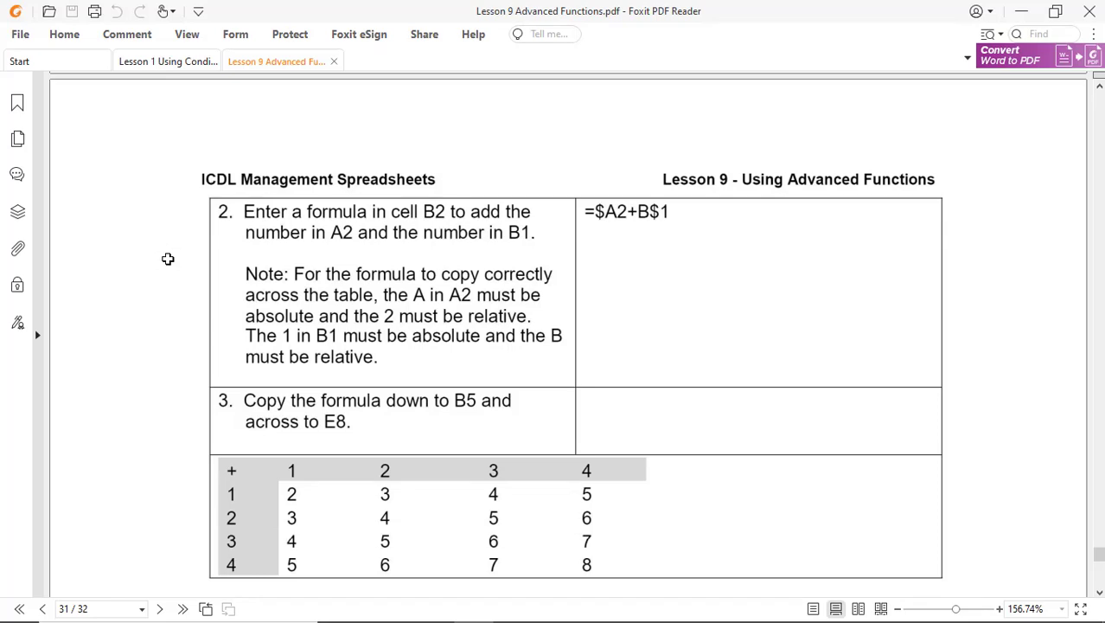
key("alt+Tab")
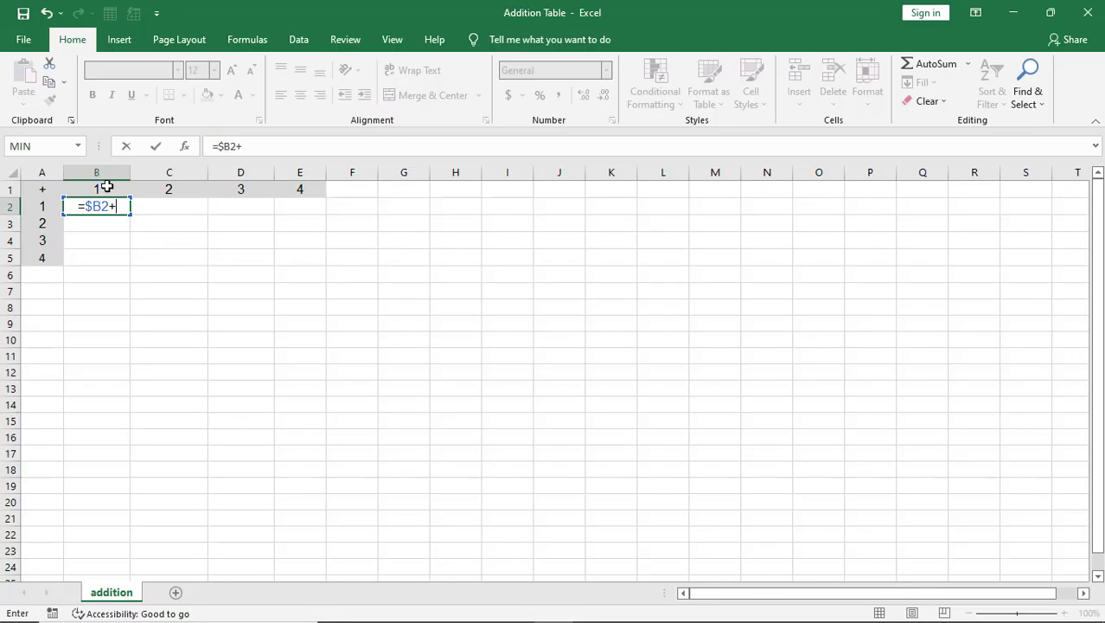
left_click(229, 147)
key("BackSpace")
type("A")
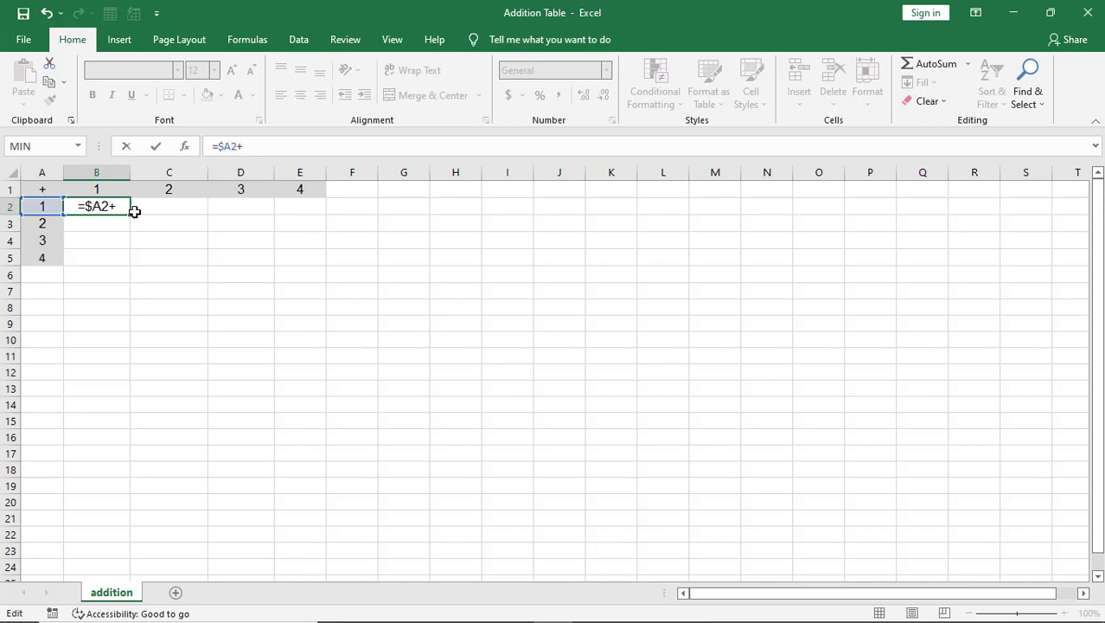
key("alt+Tab")
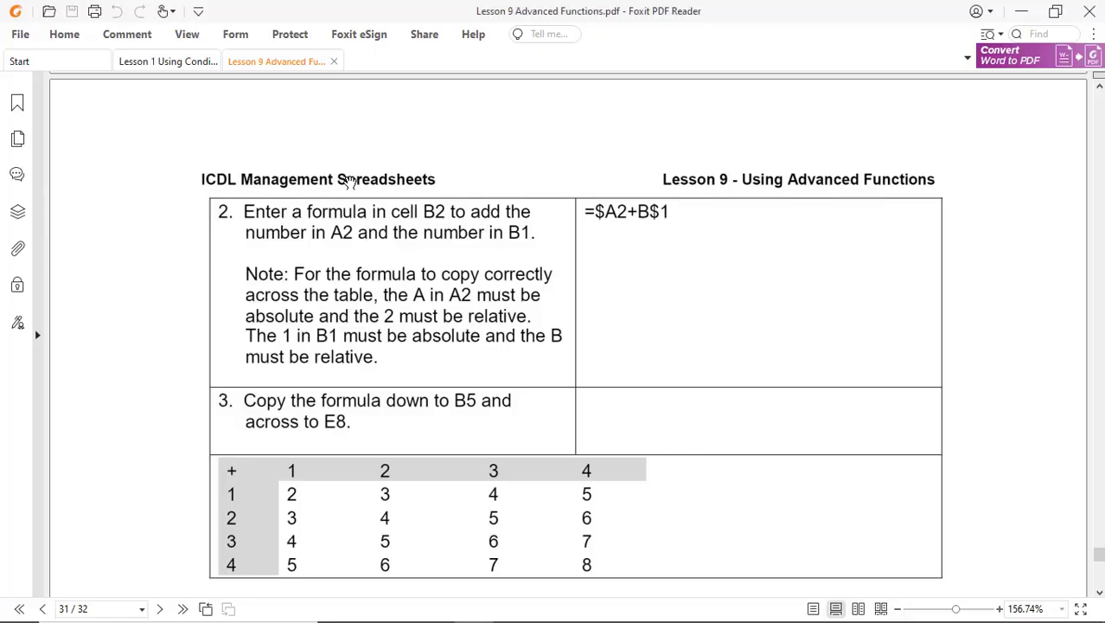
key("alt+Tab")
type("B")
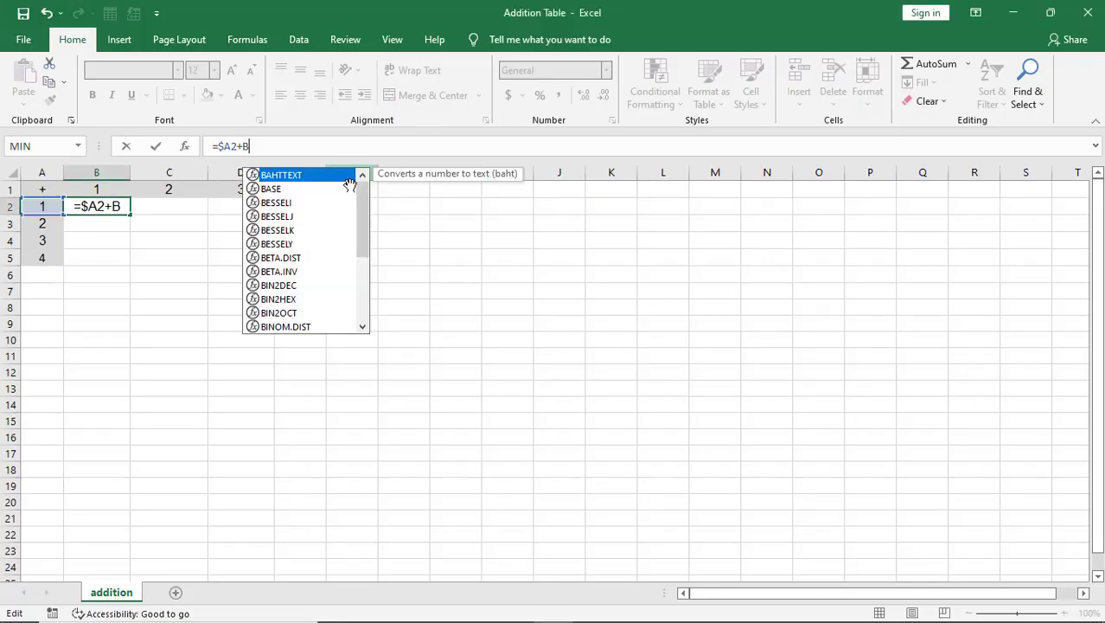
type("$1")
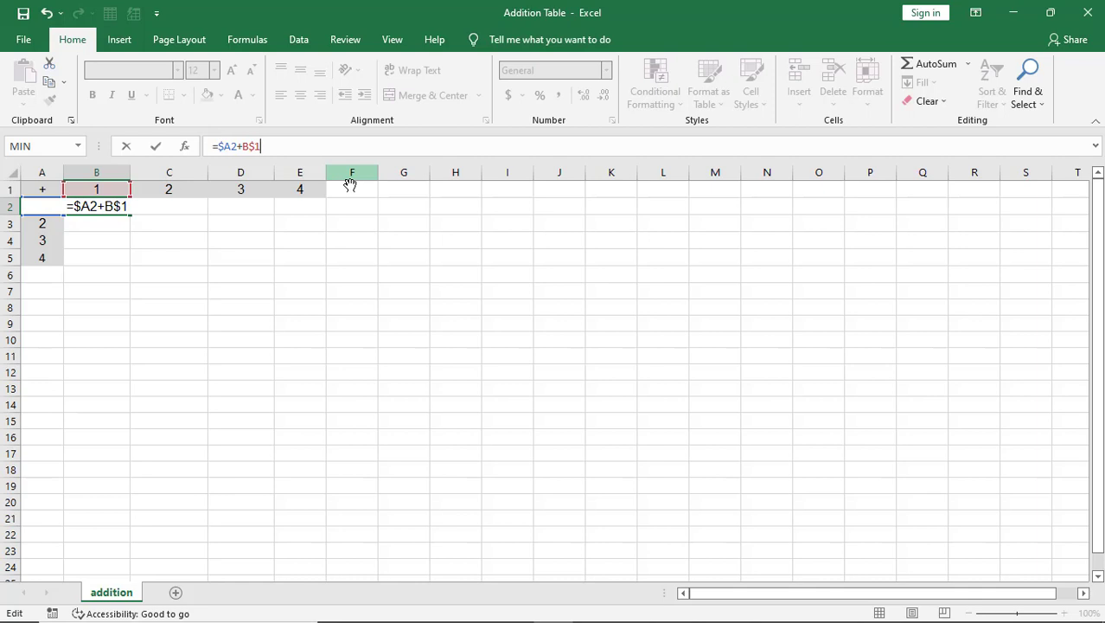
key("Return")
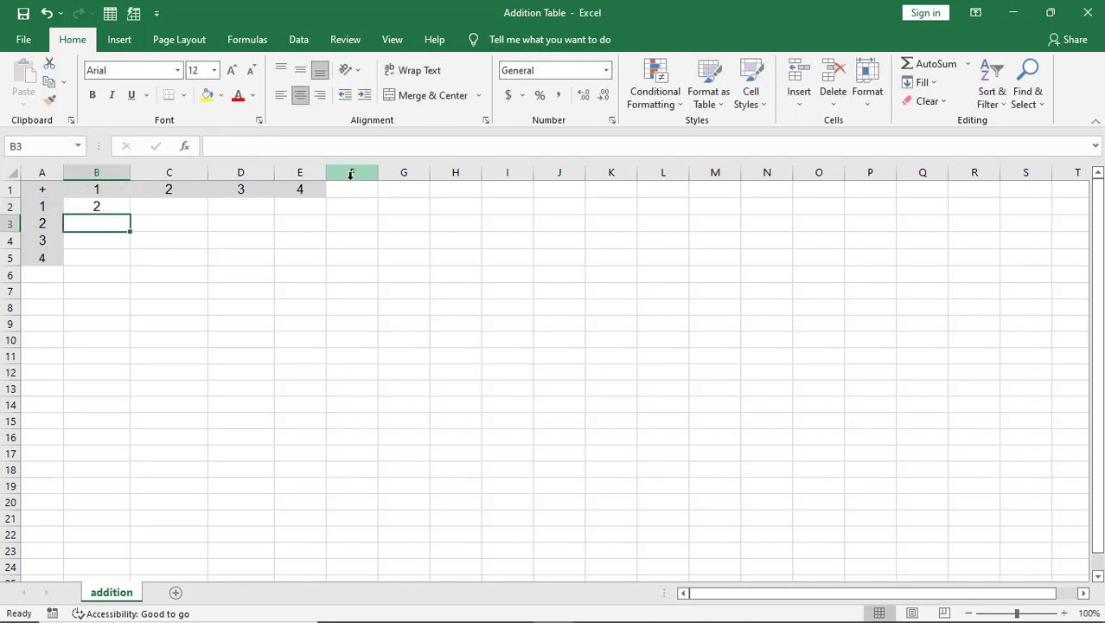
Check instruction 3 in the lesson PDF and copy the B2 formula down to B5 and across to E2.
key("alt+Tab")
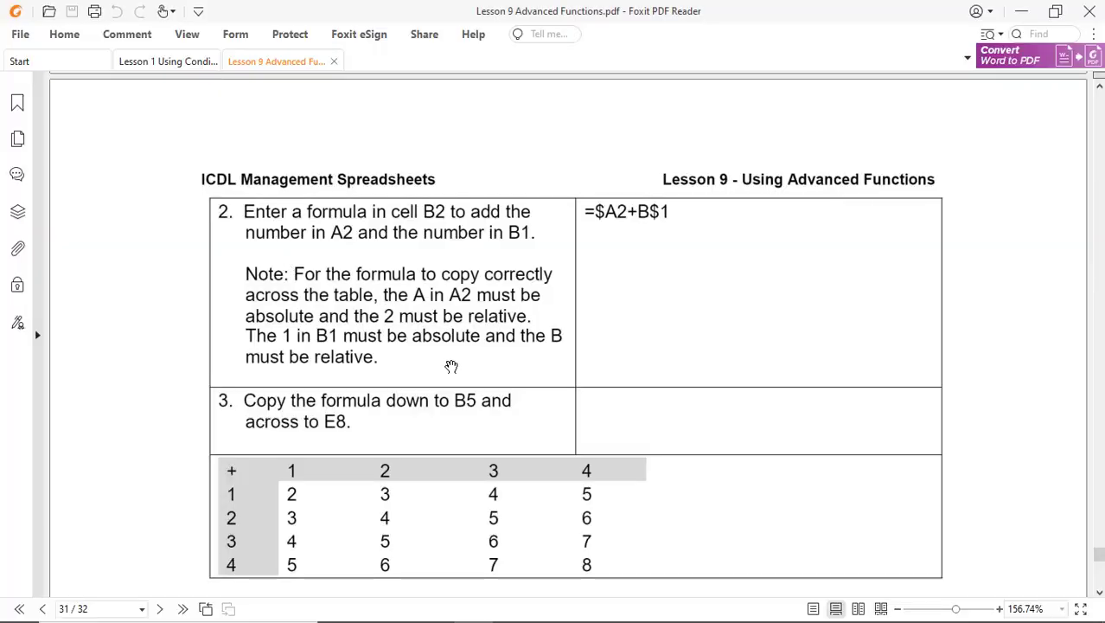
scroll(783, 386, "down", 1)
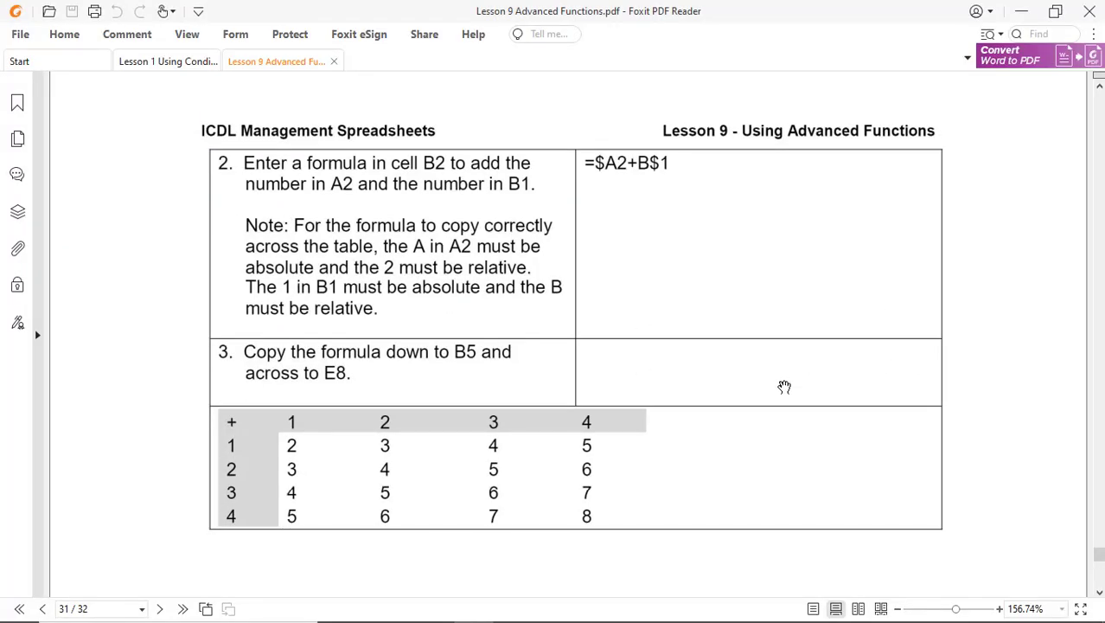
key("alt+Tab")
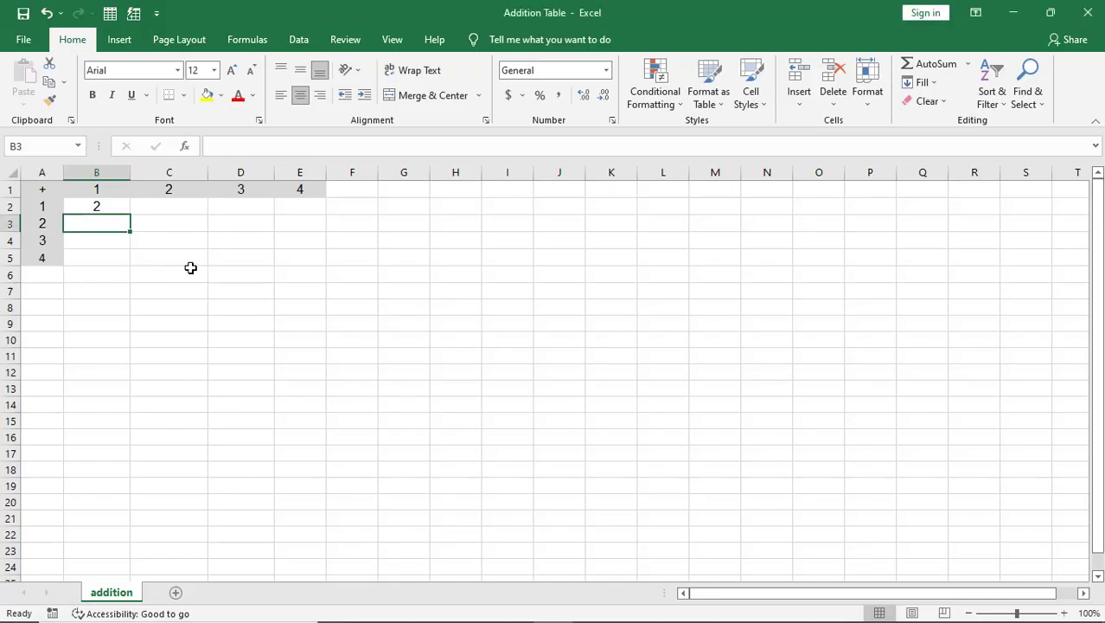
left_click(95, 208)
left_click_drag(129, 213, 126, 260)
left_click(115, 206)
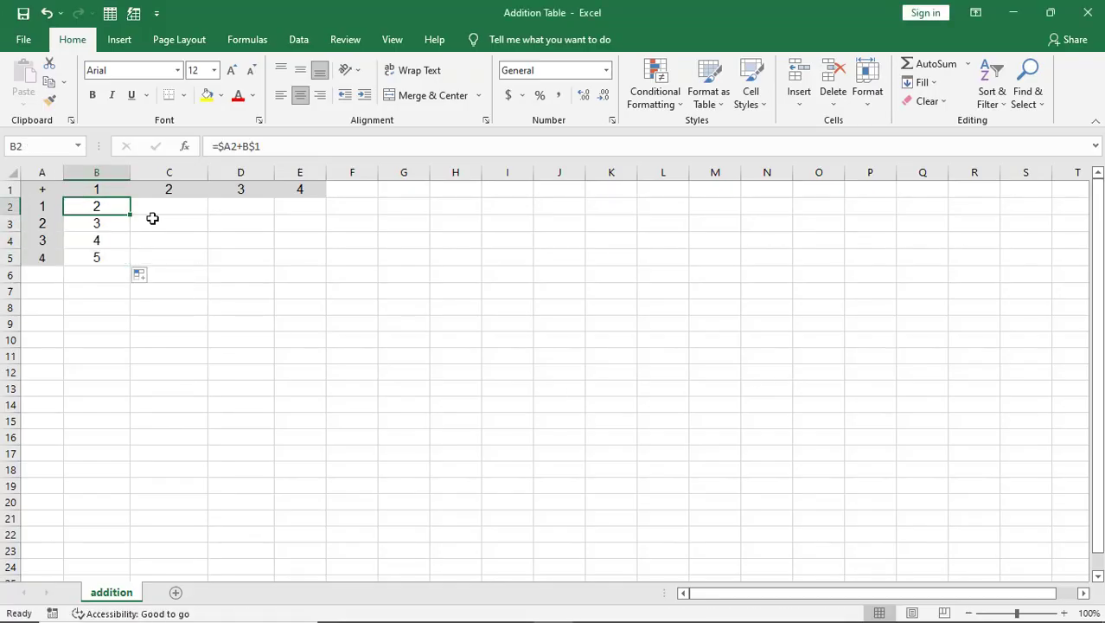
left_click_drag(128, 213, 331, 229)
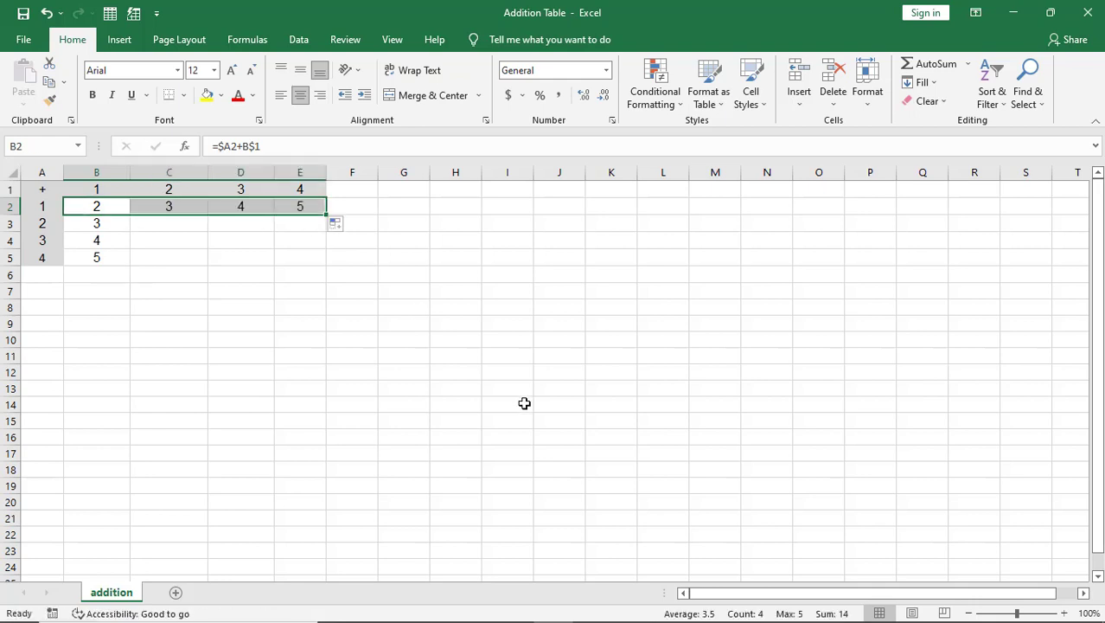
left_click(318, 402)
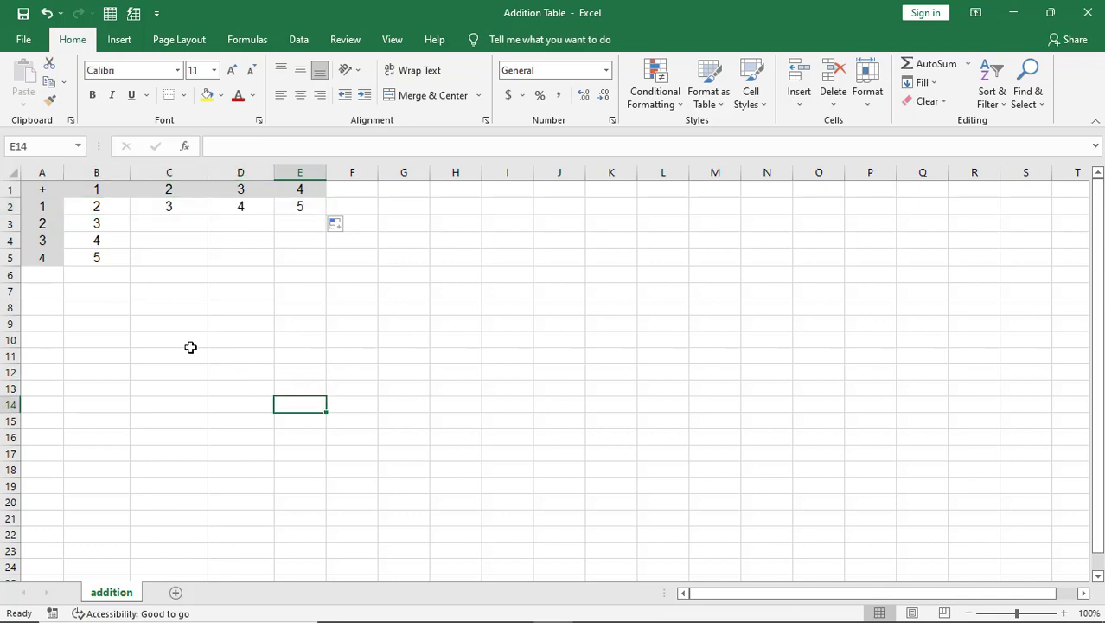
Compare with the finished table in the lesson PDF and fill the formulas in C2:E2 down to row 5.
key("alt+Tab")
scroll(689, 345, "down", 10)
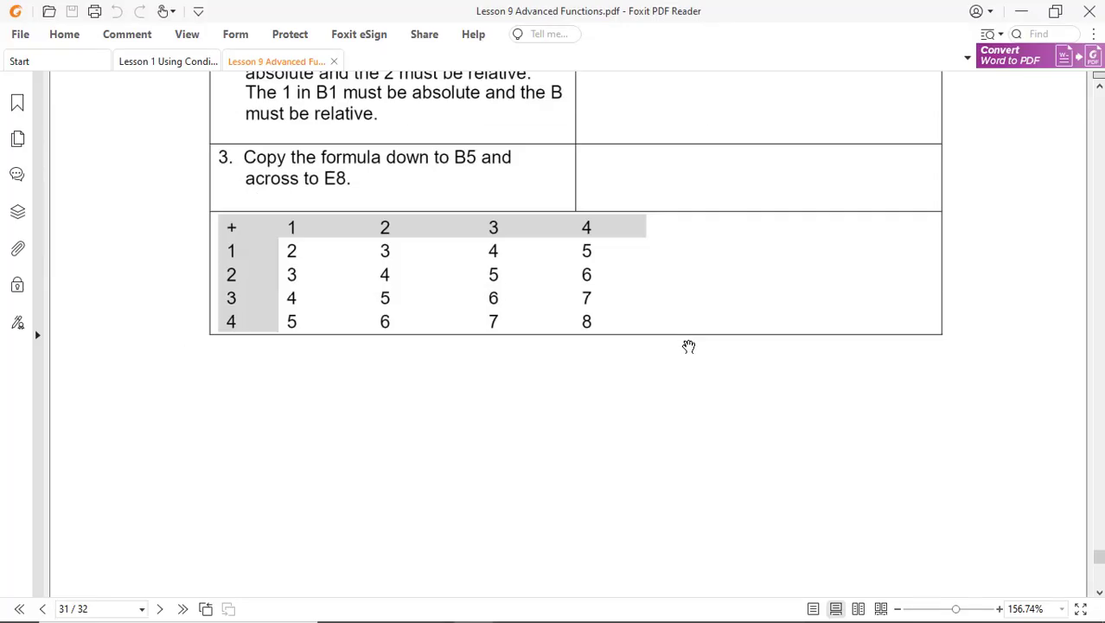
key("alt+Tab")
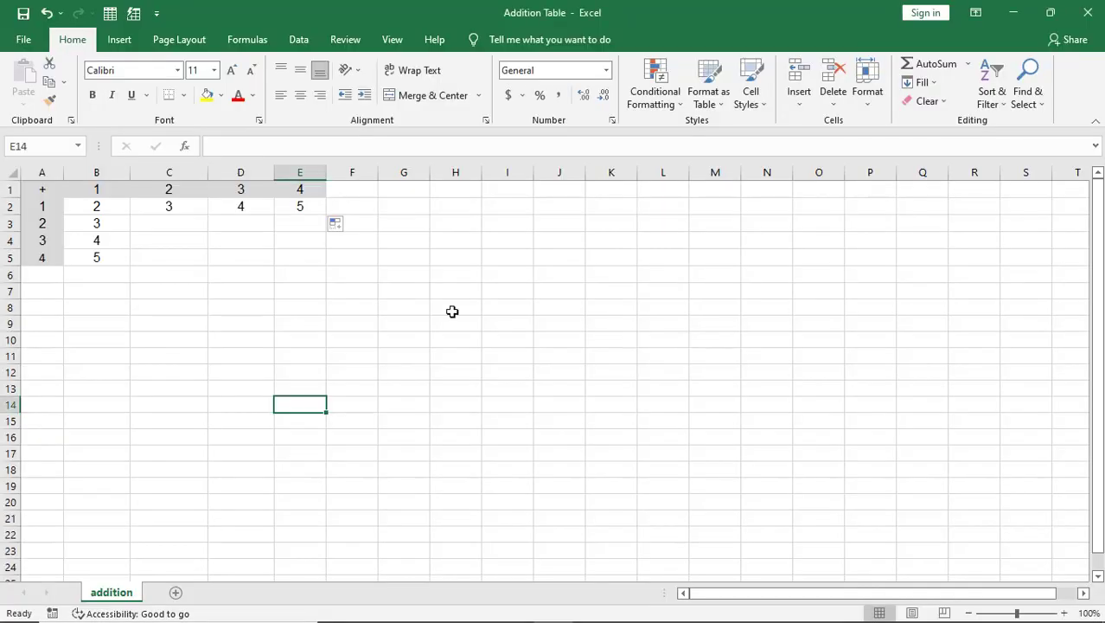
left_click(161, 215)
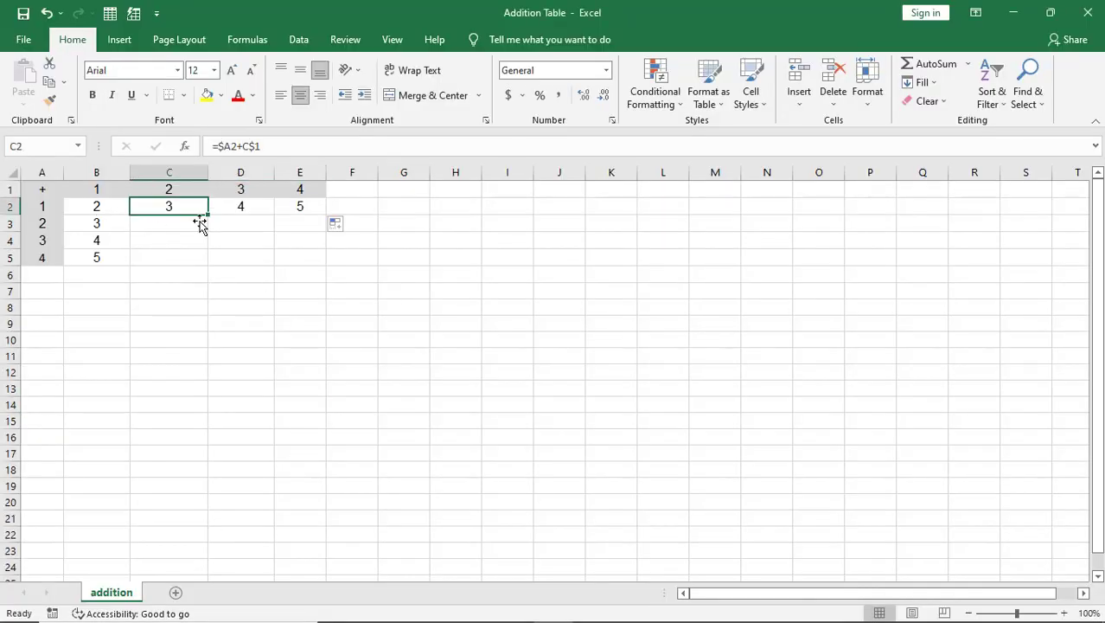
left_click_drag(208, 215, 203, 263)
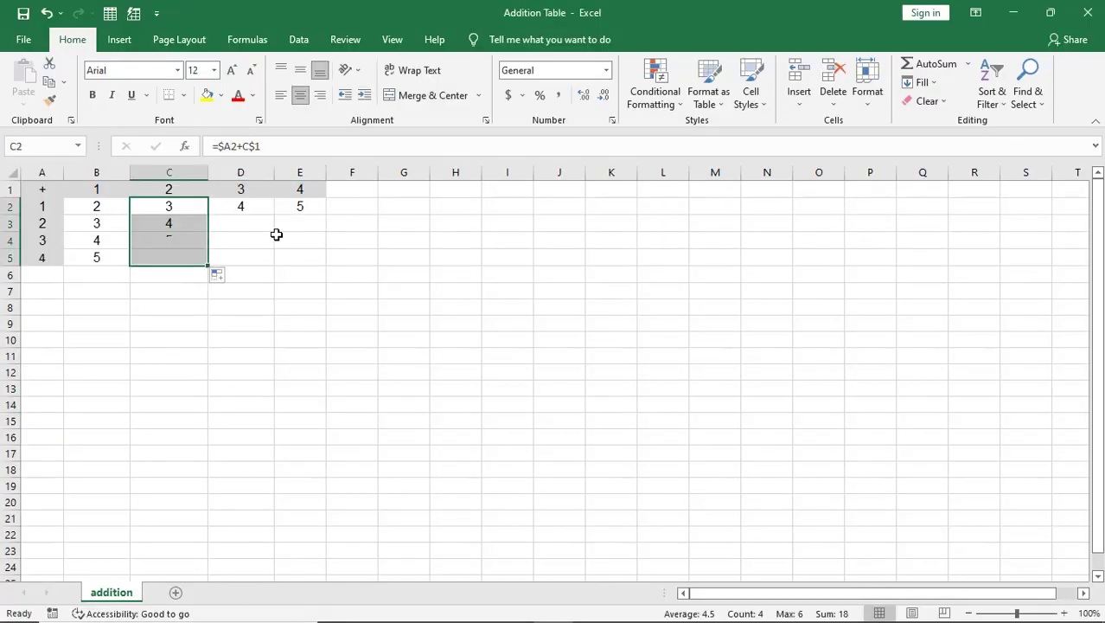
left_click(258, 207)
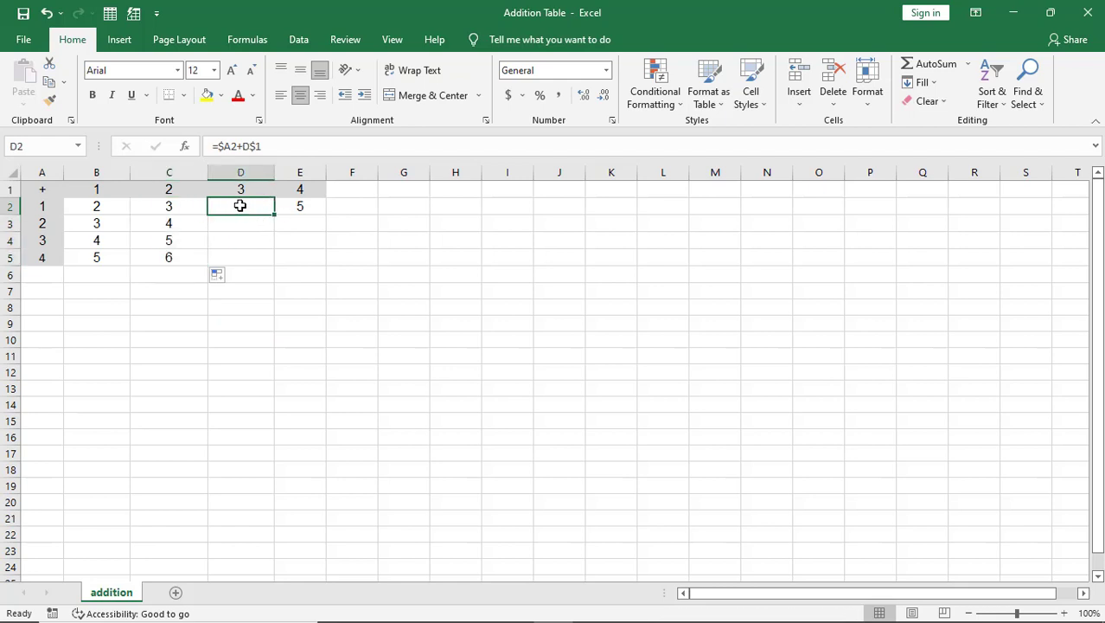
mouse_move(239, 208)
left_mouse_down()
mouse_move(326, 216)
mouse_move(324, 267)
left_mouse_up()
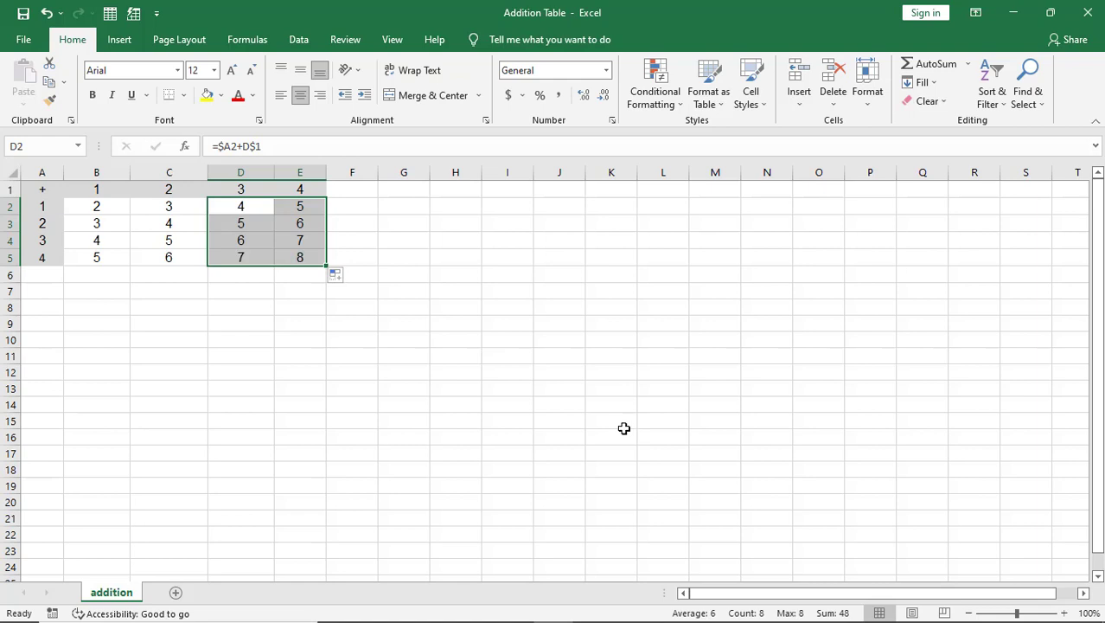
left_click(625, 424)
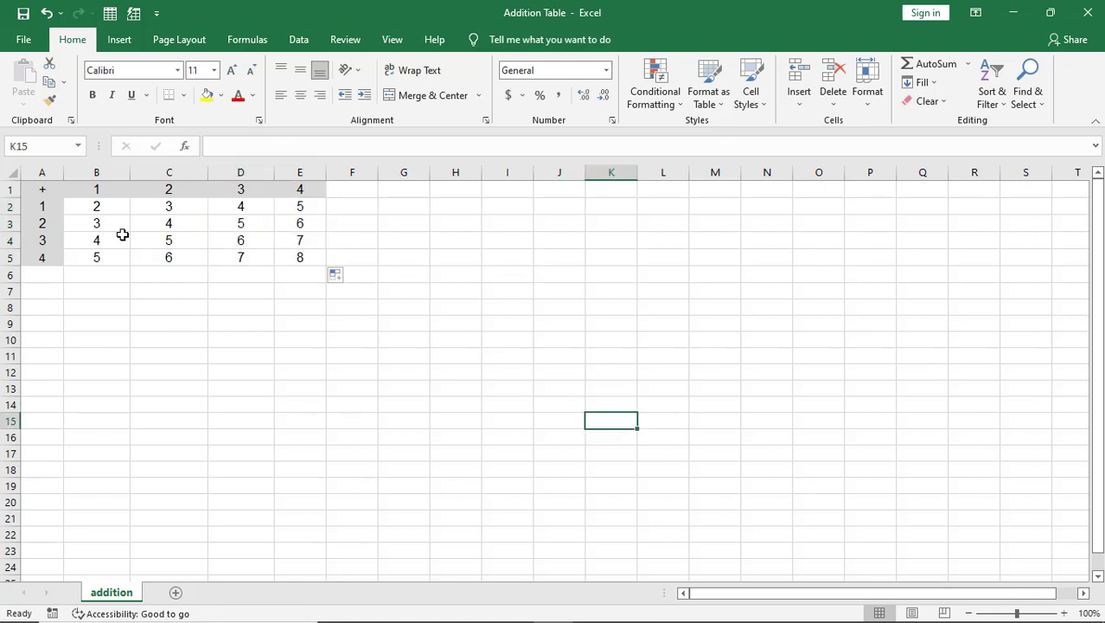
Examine the mixed references in B2's formula against the cells they point to, A2 and B1.
left_click(80, 208)
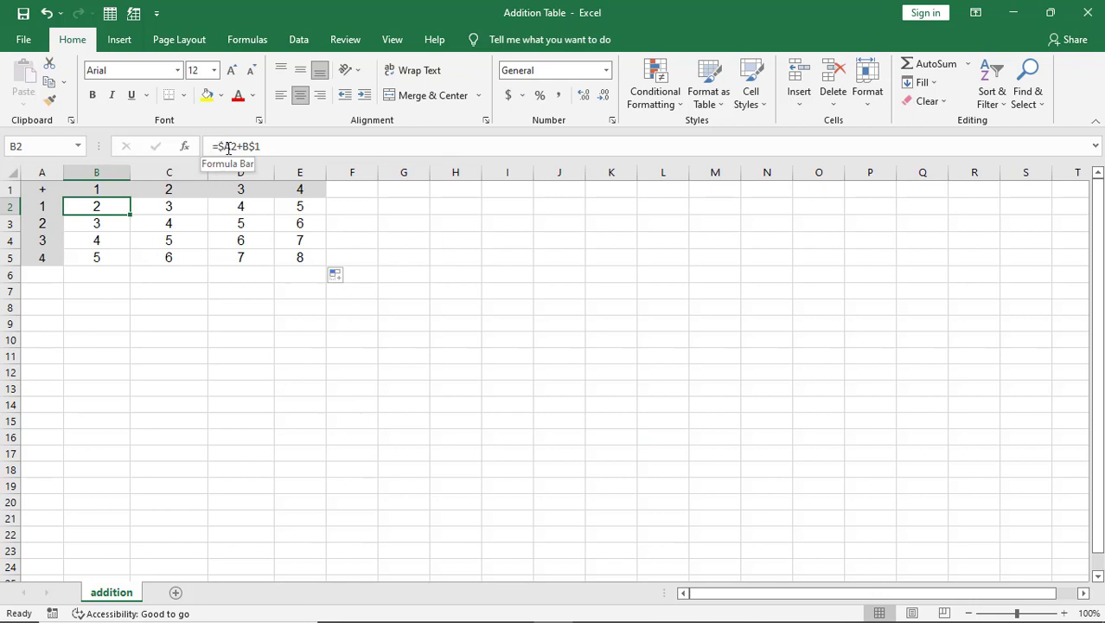
left_click(41, 204)
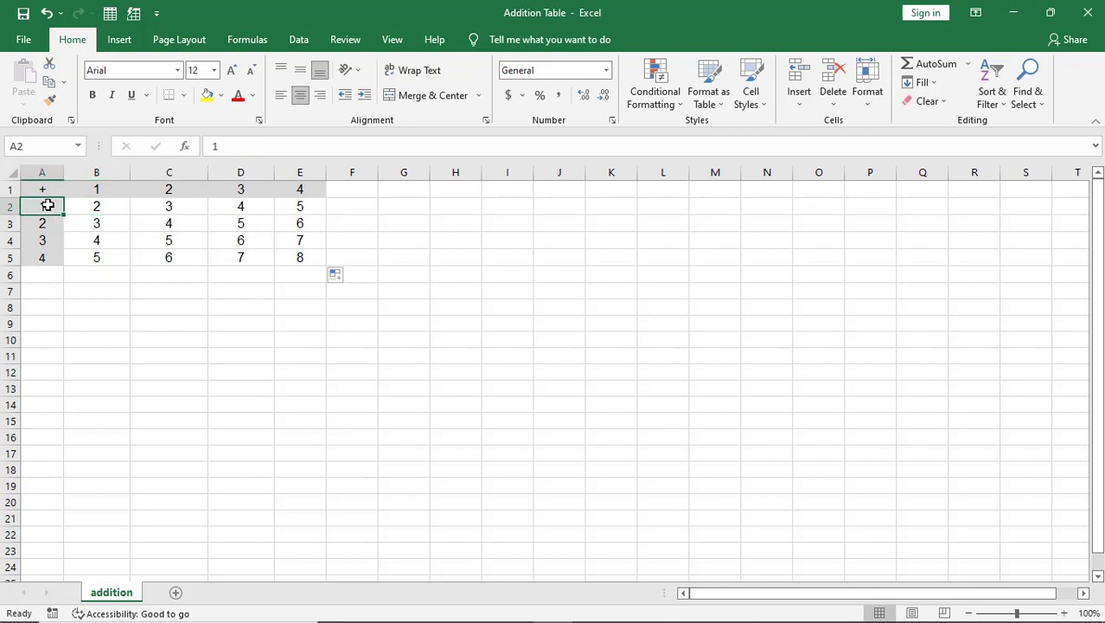
left_click(97, 208)
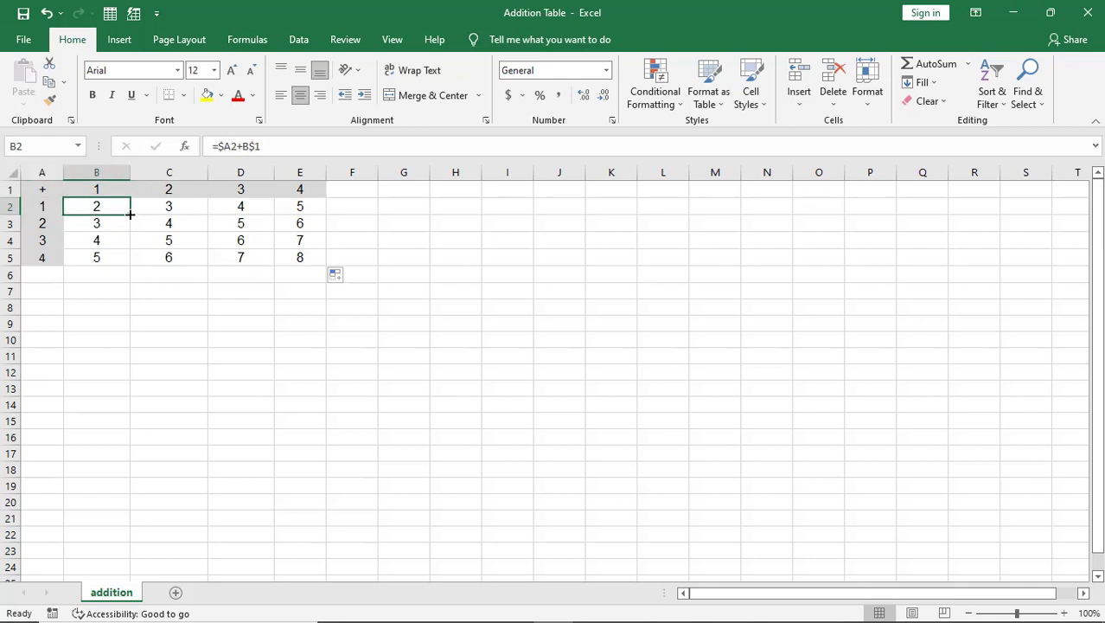
mouse_move(131, 214)
left_mouse_down()
mouse_move(311, 207)
mouse_move(166, 225)
mouse_move(113, 204)
left_mouse_up()
left_click(99, 189)
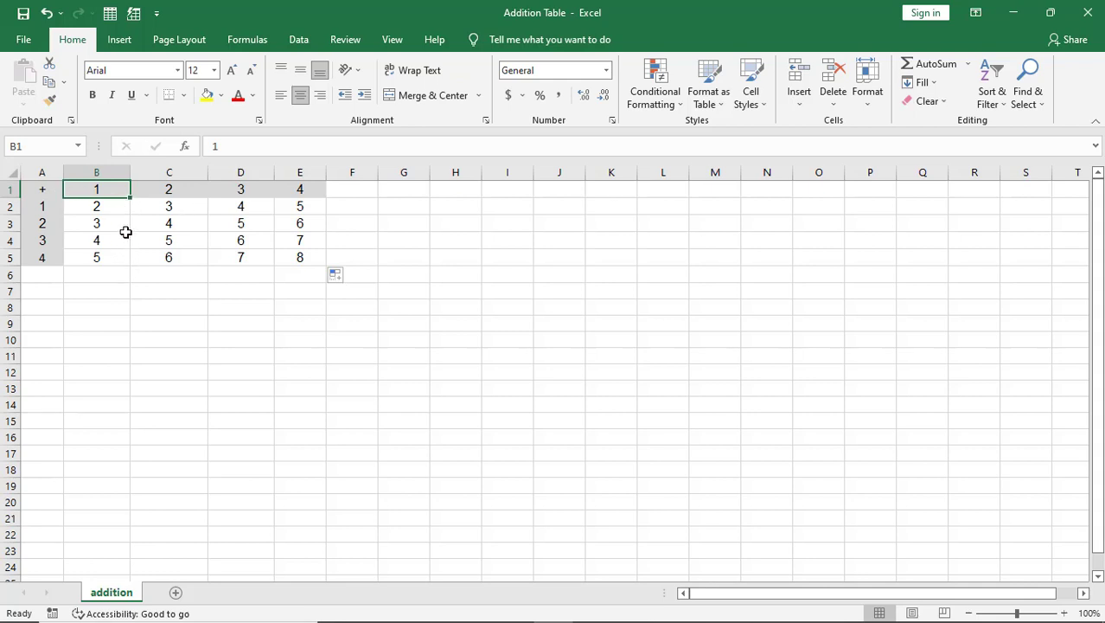
left_click(116, 206)
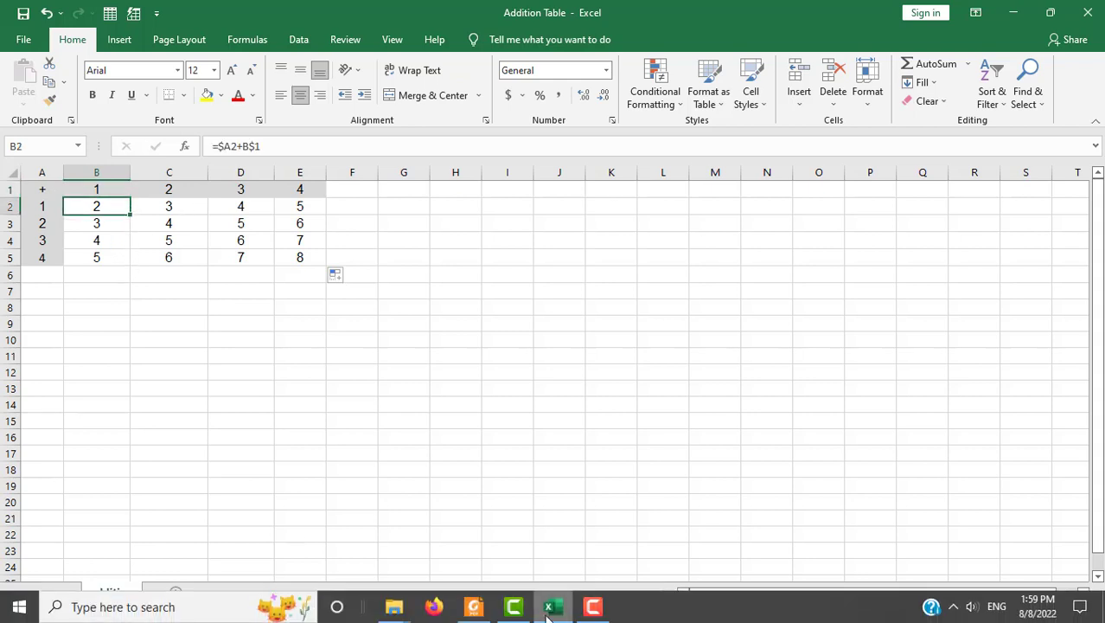
Switch to the Lesson 9 PDF in Foxit PDF Reader at section 9.18 Review Exercise.
left_click(473, 613)
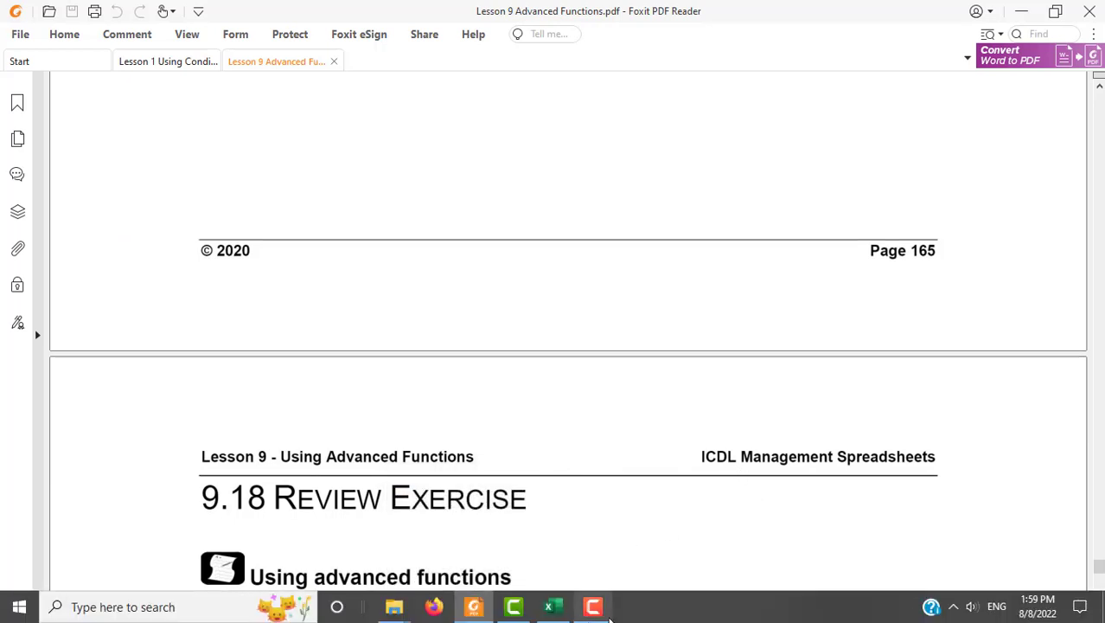
mouse_move(610, 618)
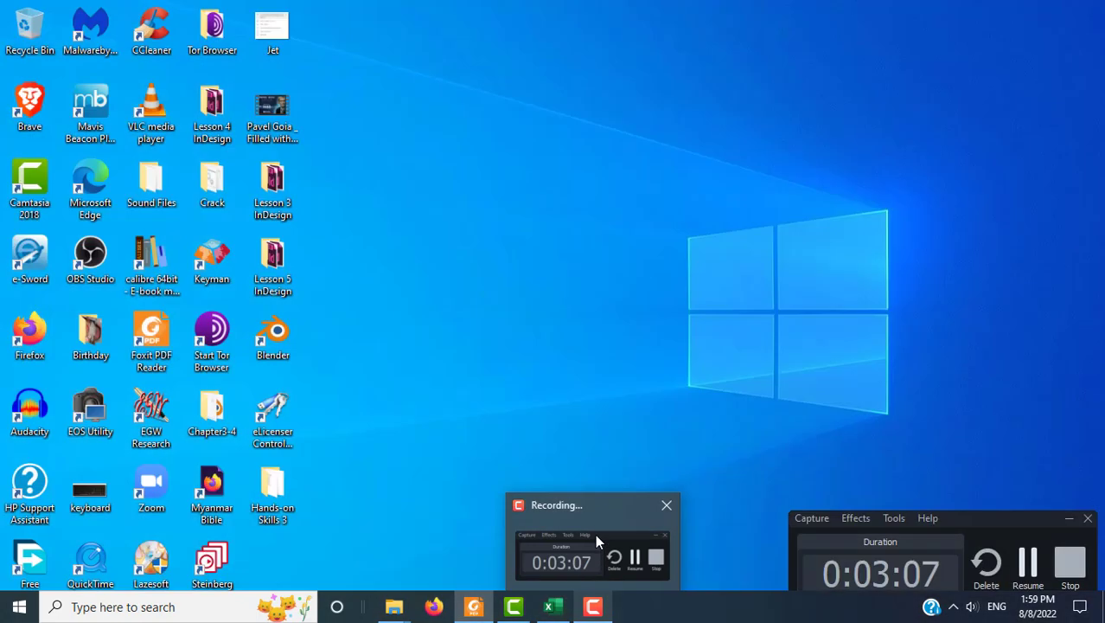
left_click(596, 536)
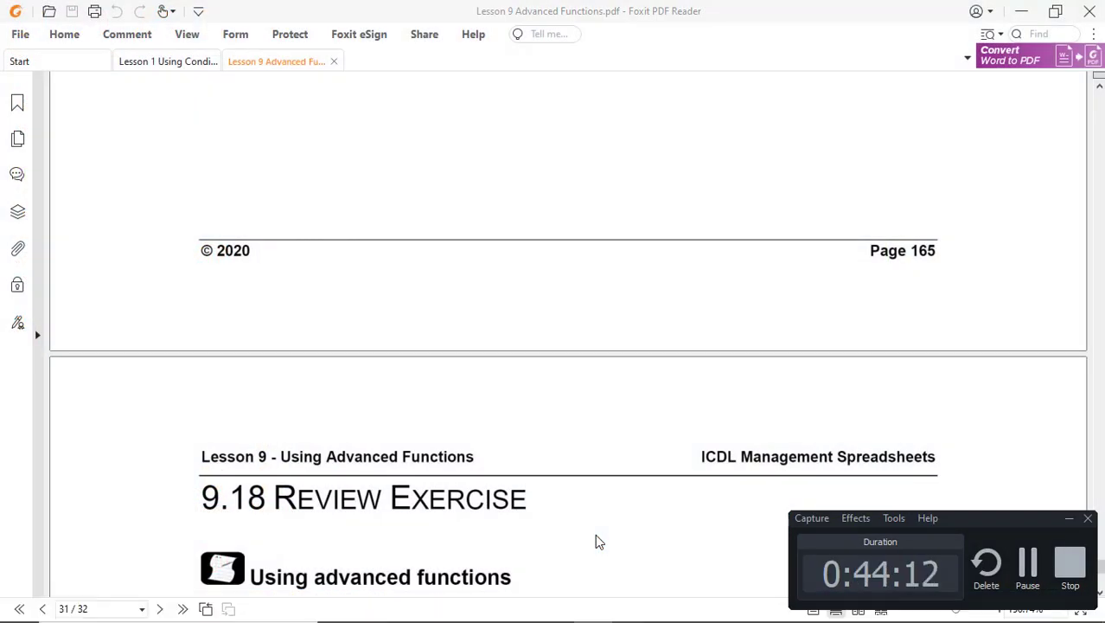